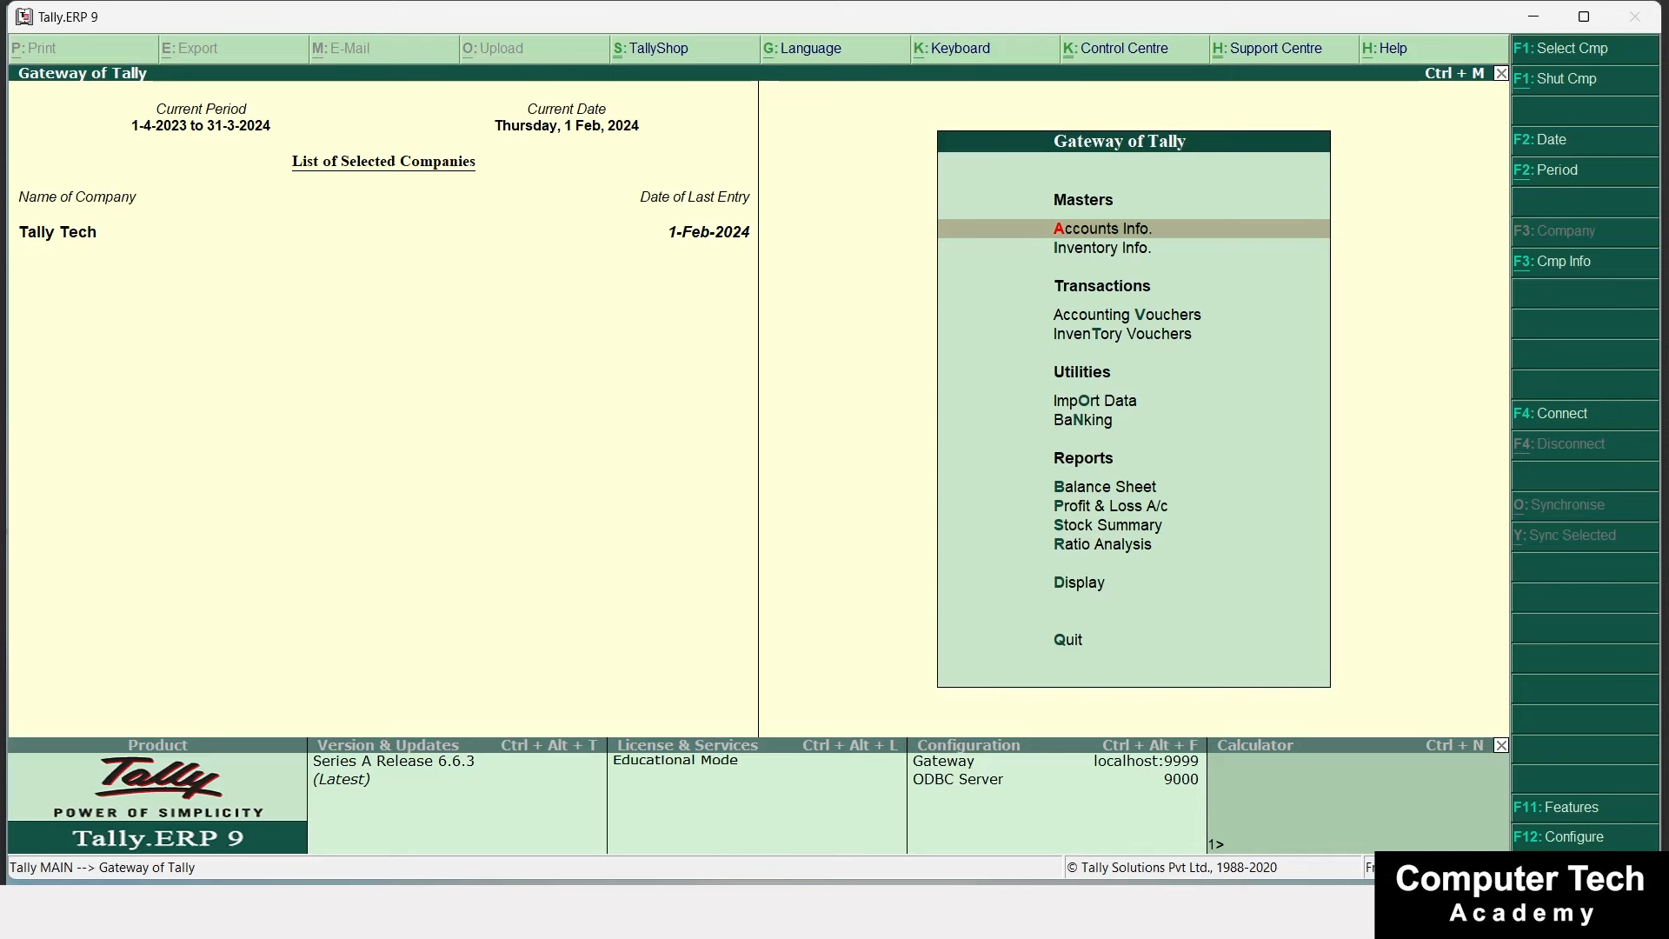
# Create a new company named Payroll, accepting the default company details.
pyautogui.hotkey('alt', 'F3')
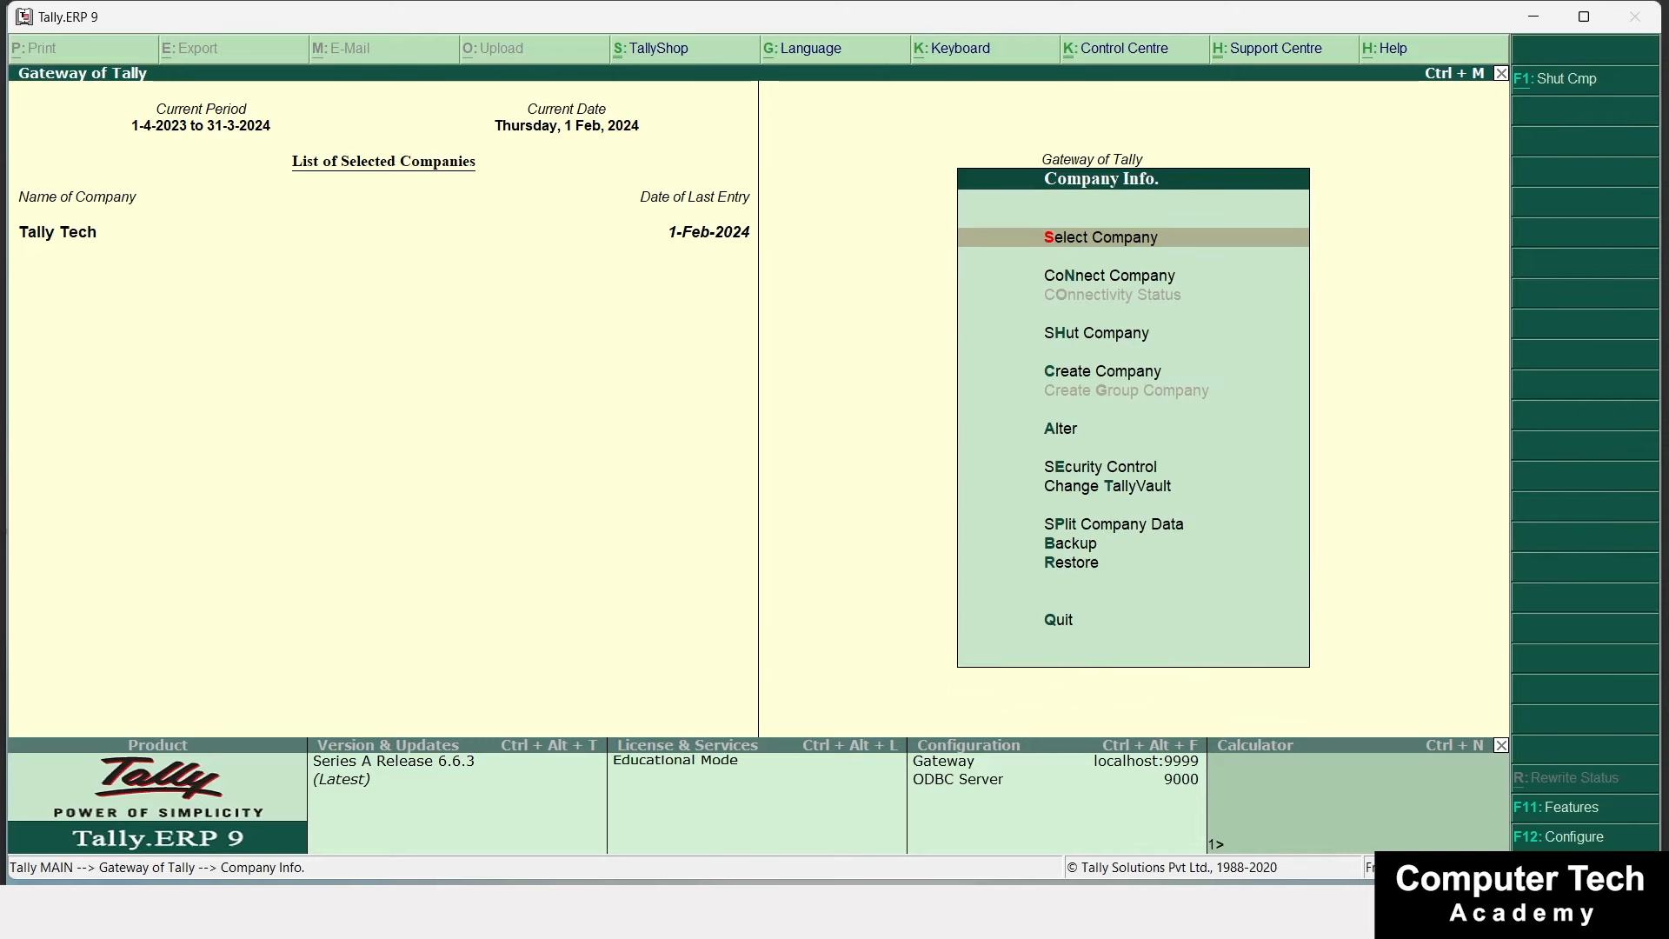
pyautogui.write('cPayroll')
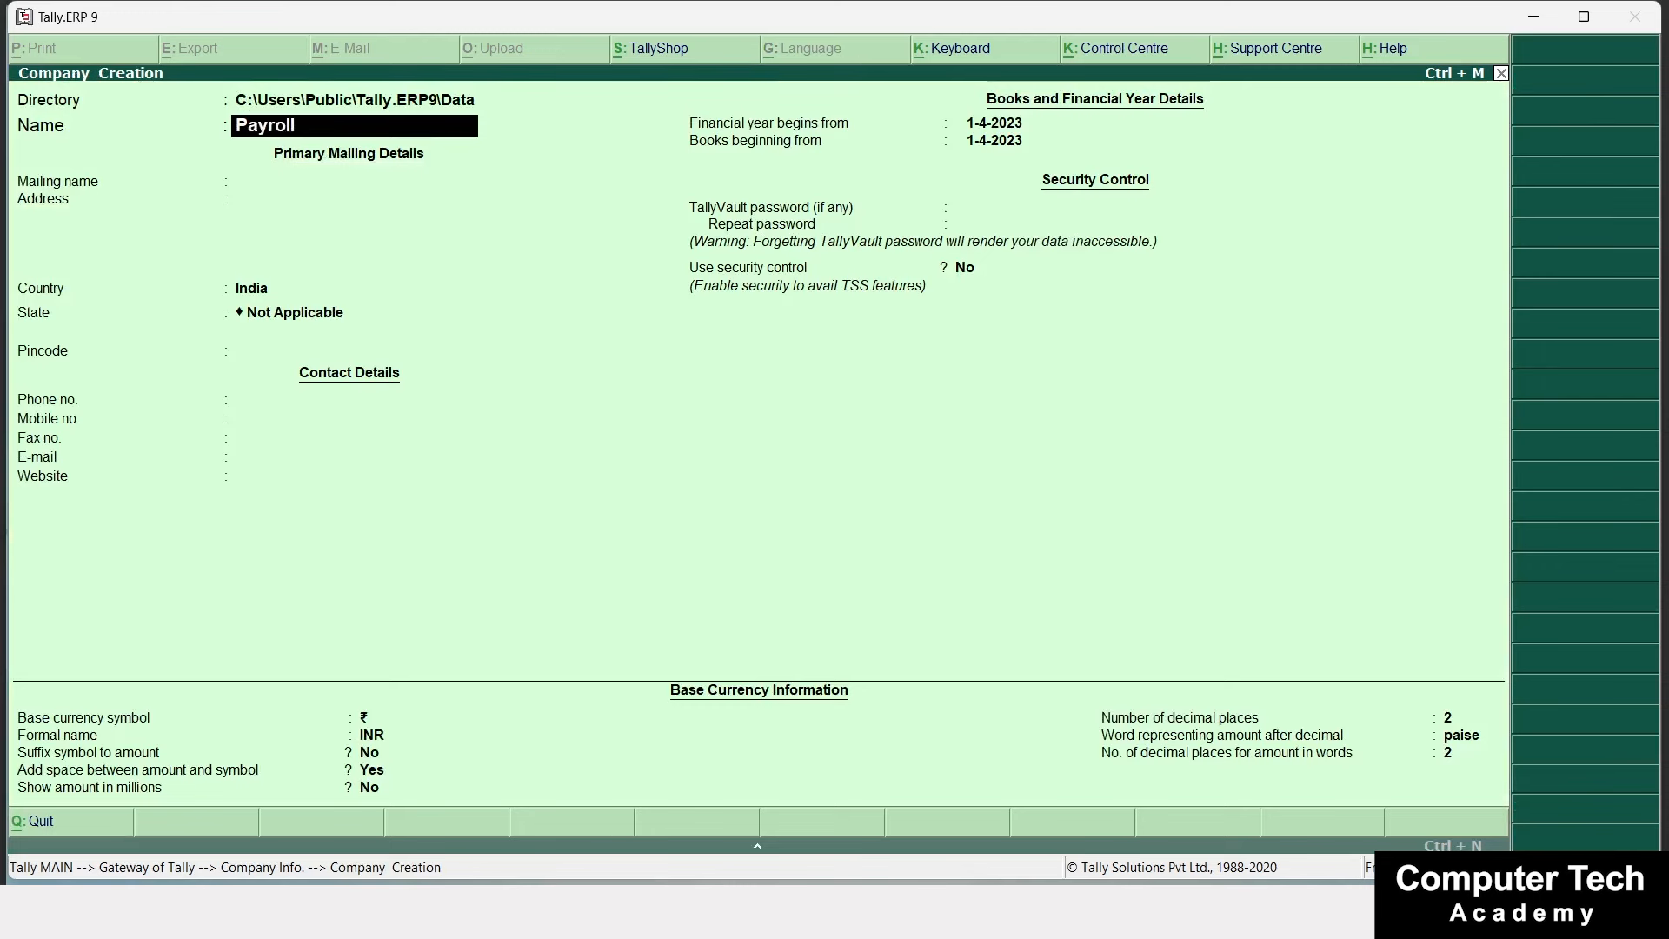
pyautogui.press('Return')
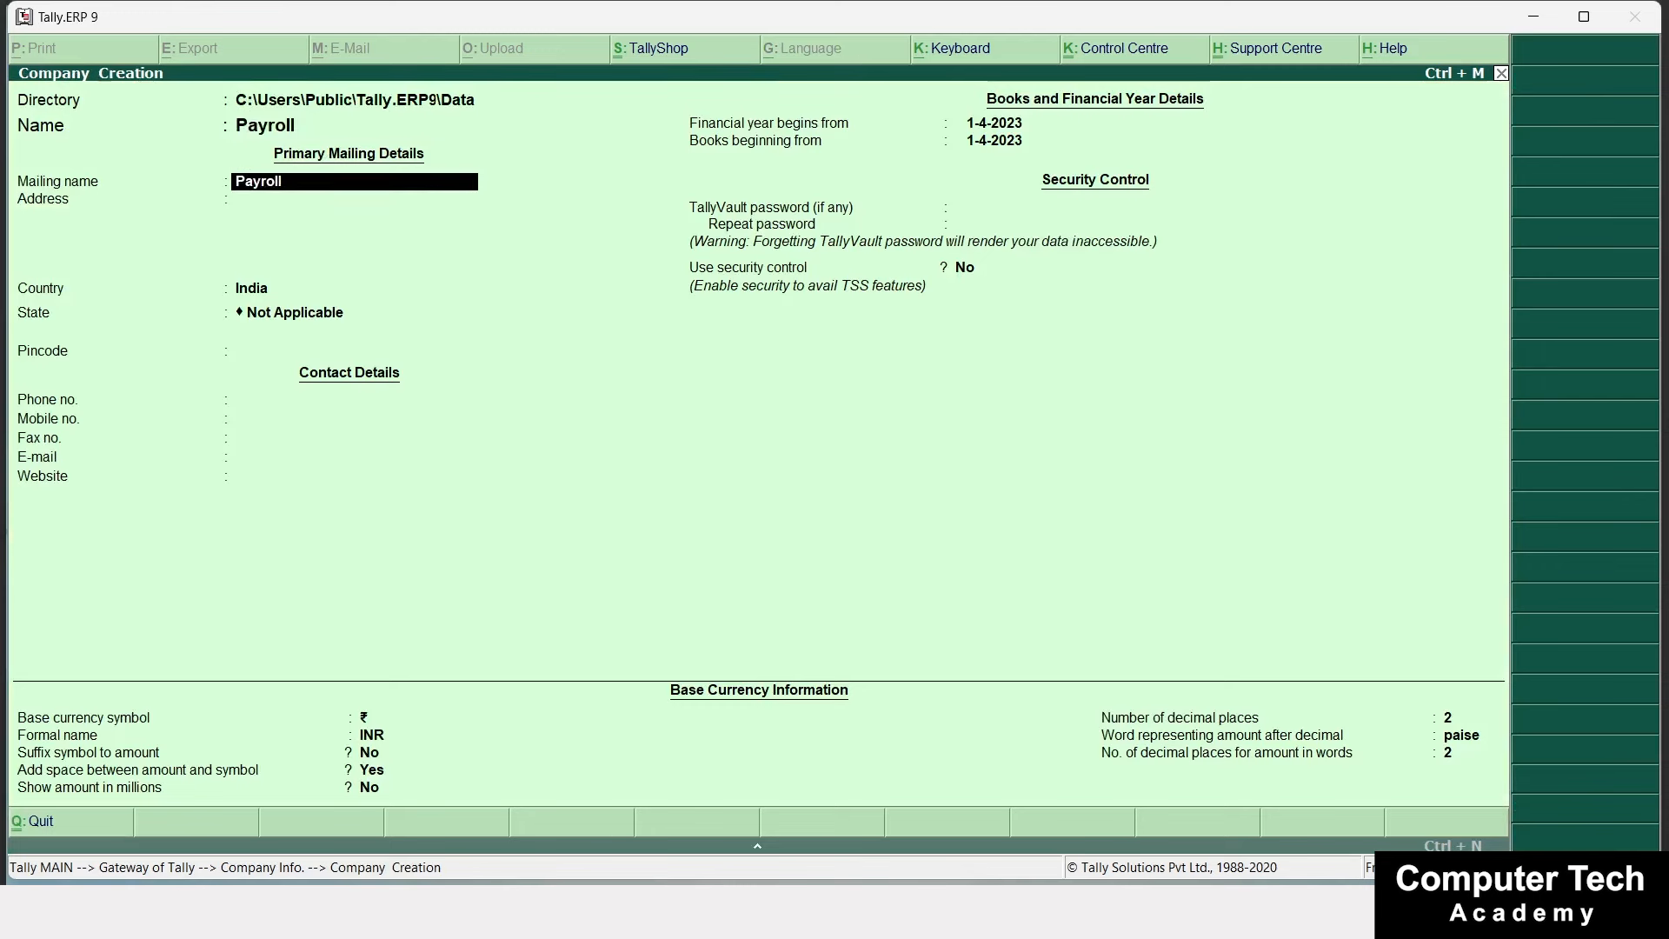
pyautogui.press('Return')
pyautogui.press('Return')
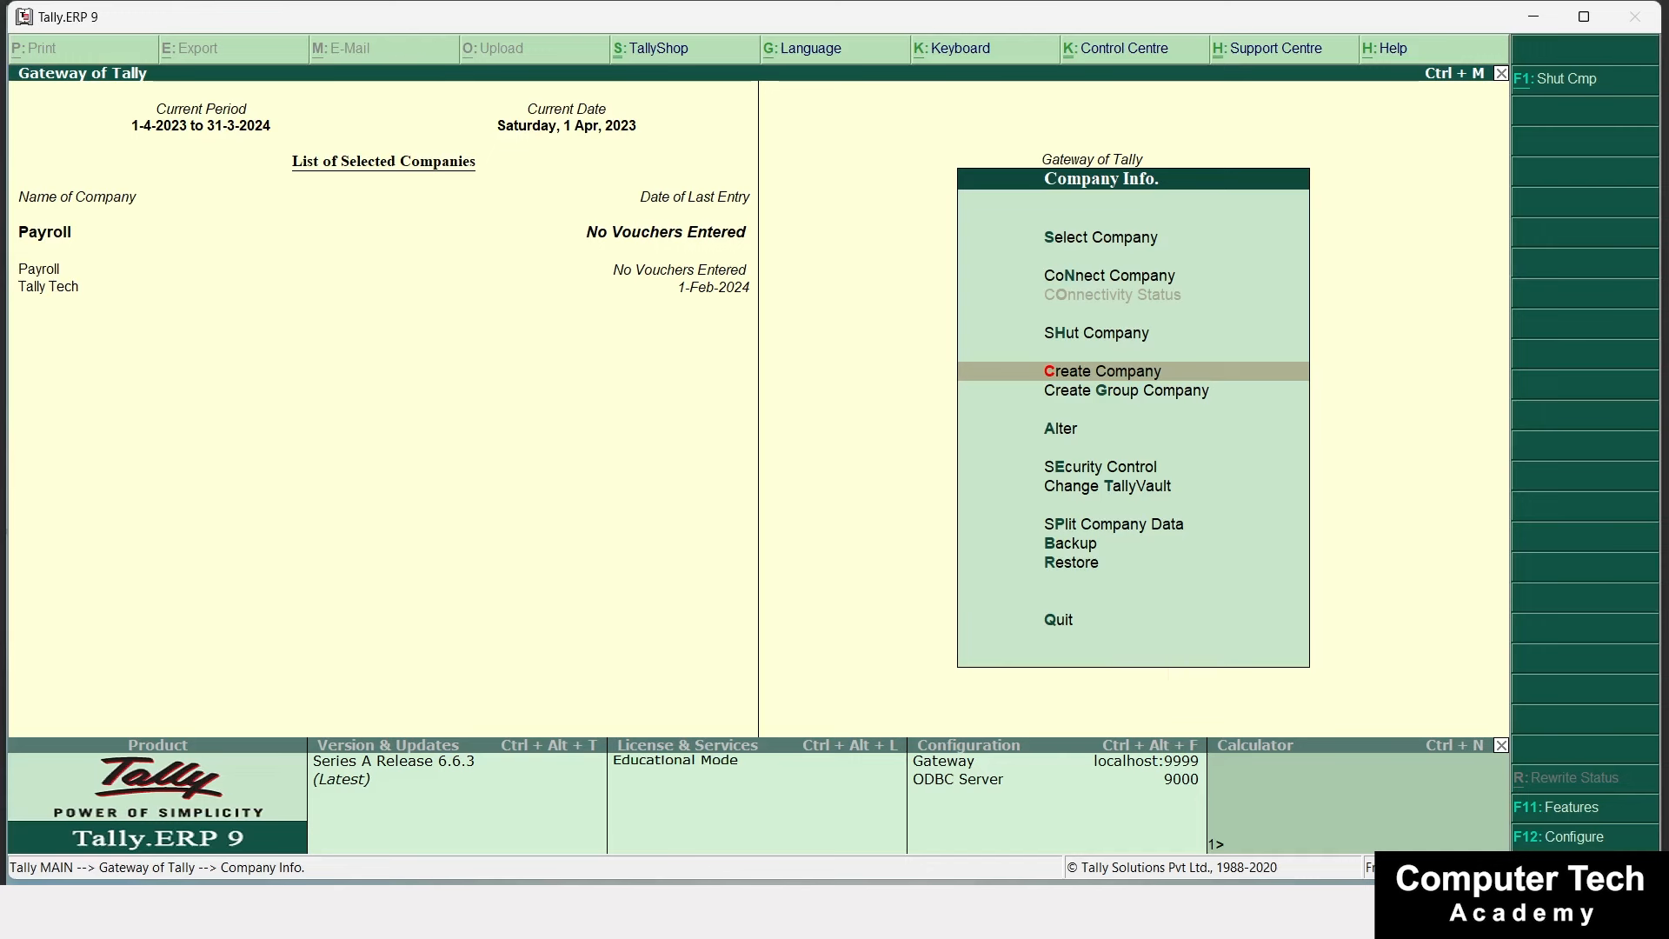
pyautogui.press('Escape')
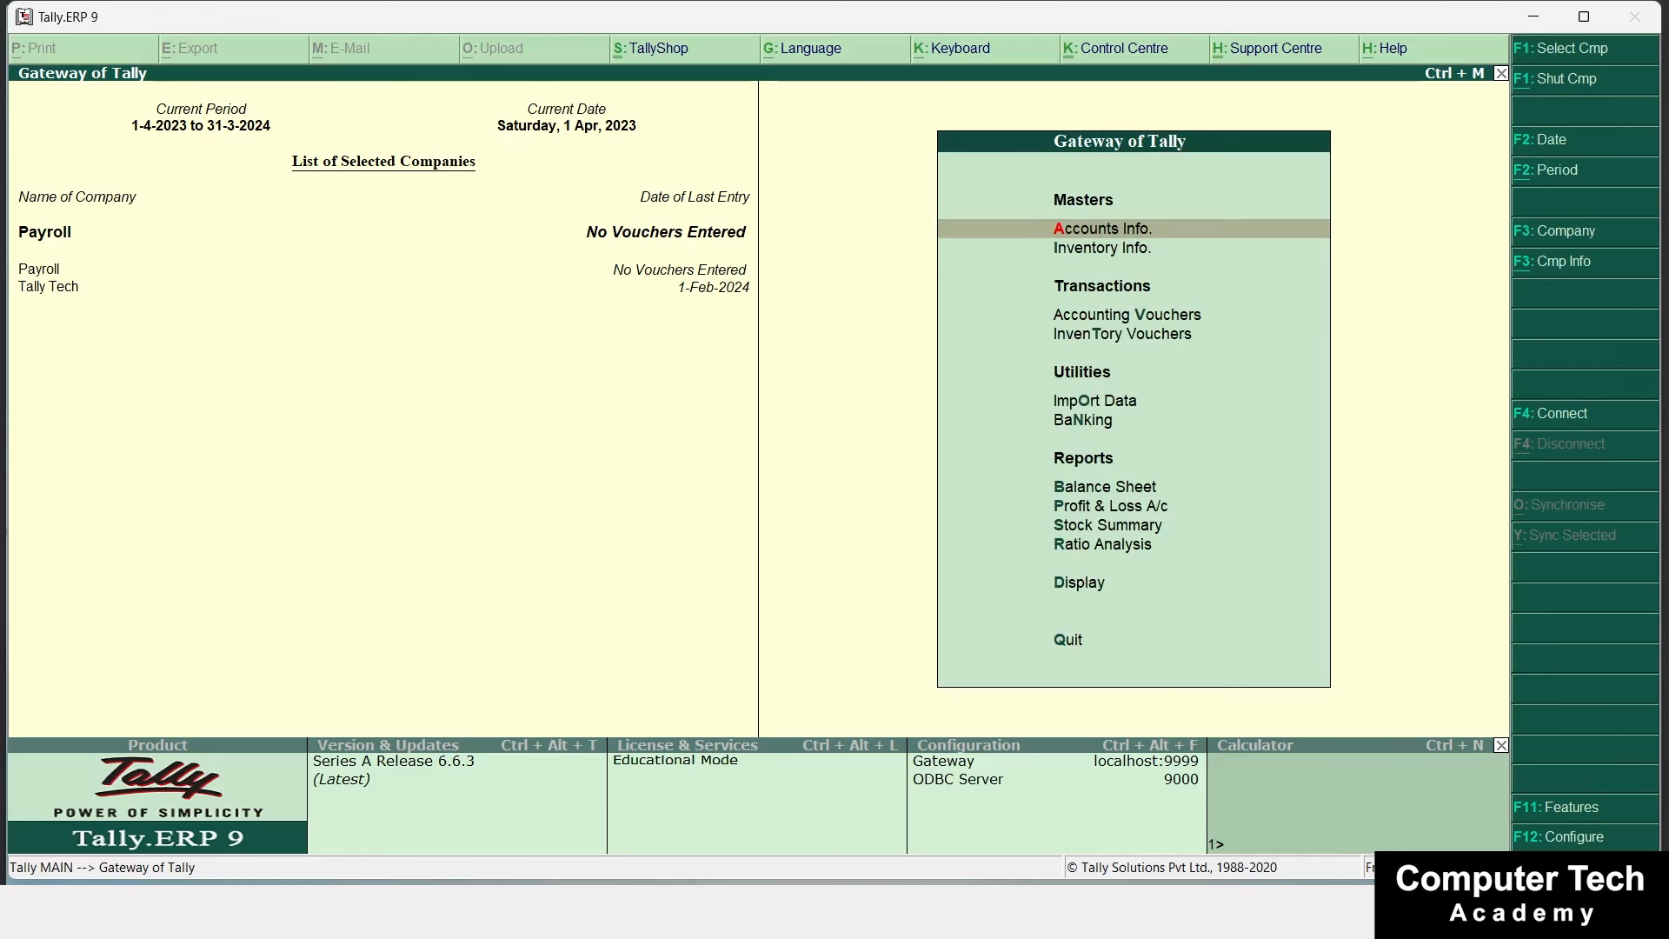
# In Payroll's F11 accounting features, set Maintain payroll and more than one payroll category to Yes.
pyautogui.press('F11')
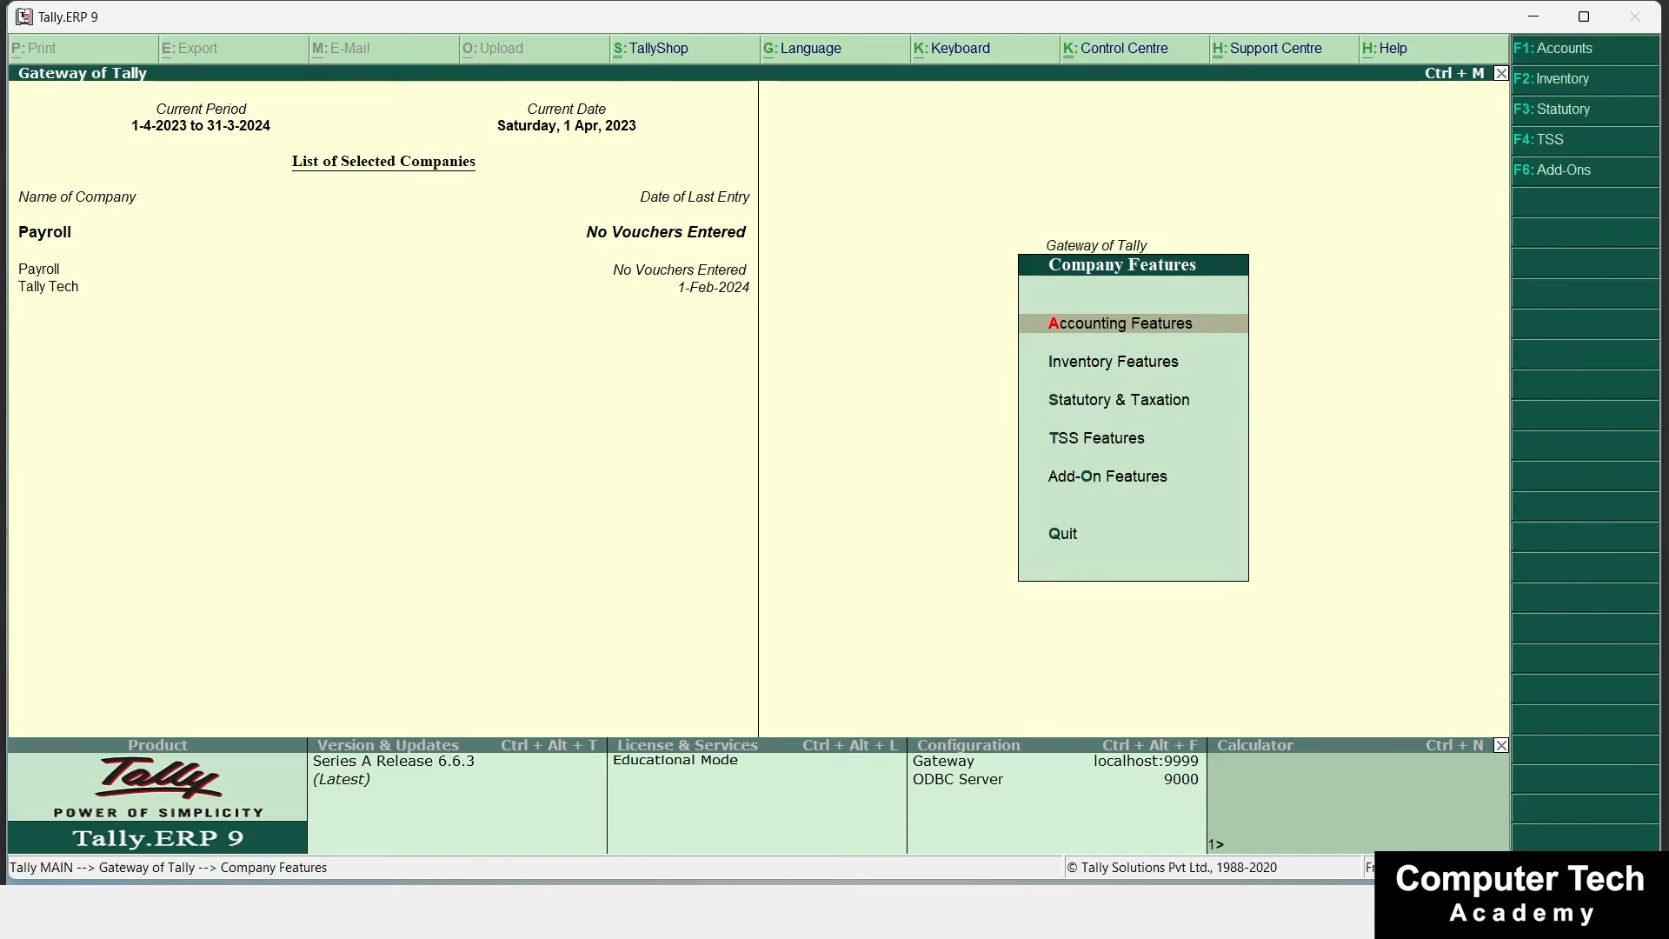
pyautogui.press('Return')
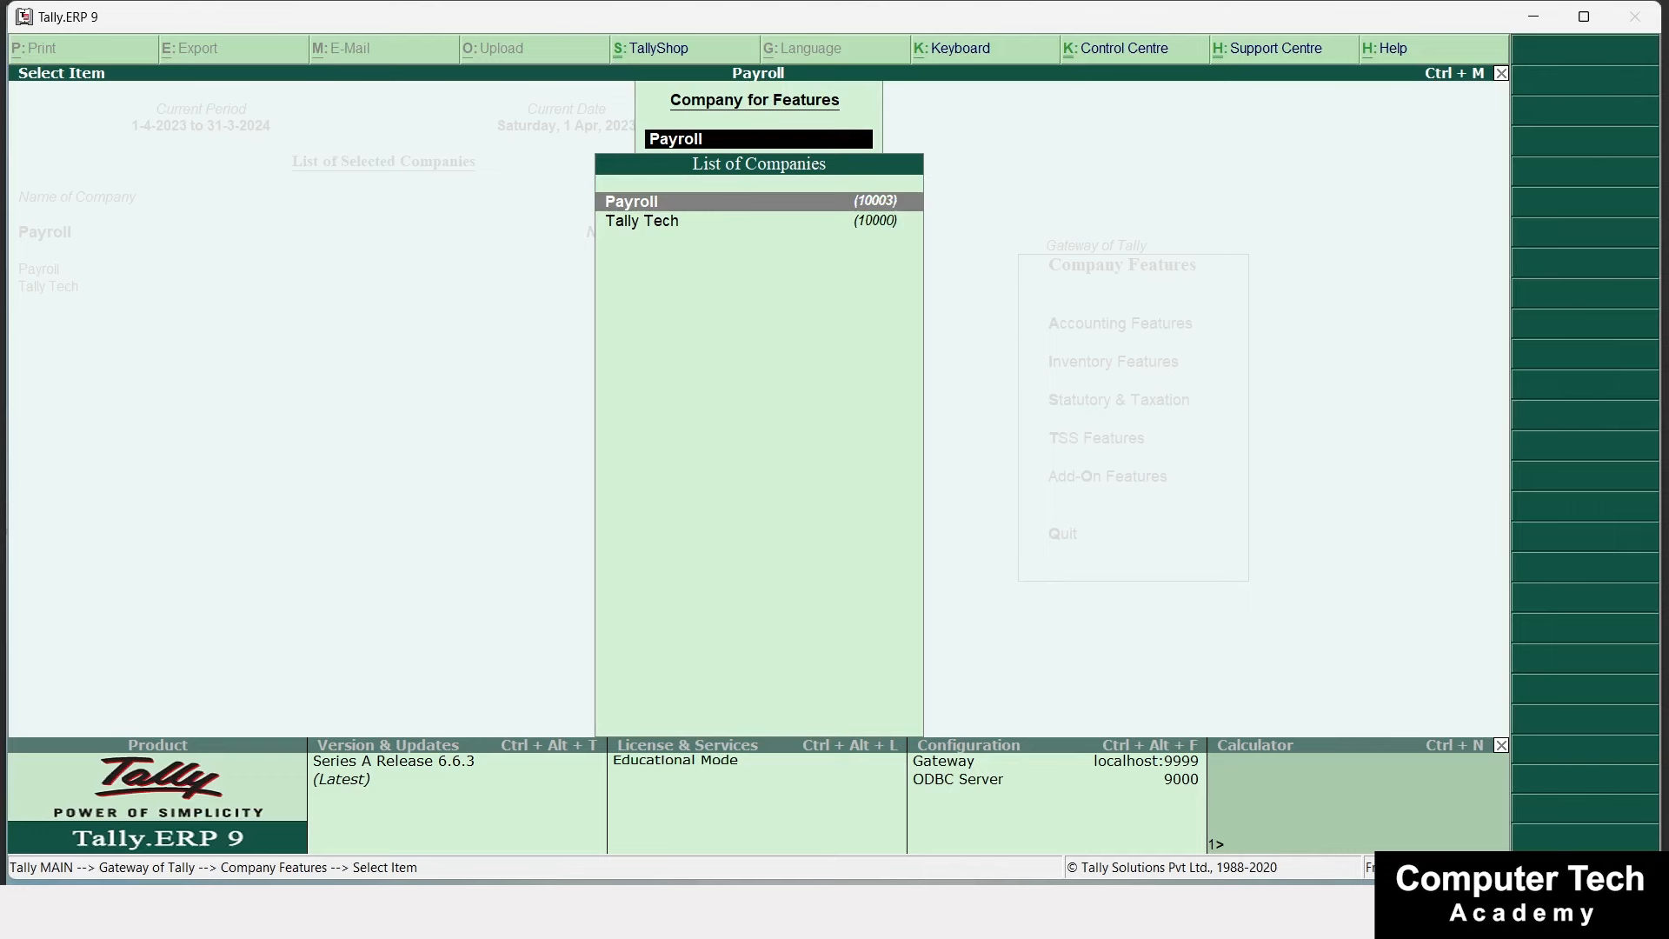
pyautogui.press('Return')
pyautogui.press('Down')
pyautogui.press('Down')
pyautogui.press('Down')
pyautogui.press('Down')
pyautogui.press('Down')
pyautogui.press('Down')
pyautogui.press('Down')
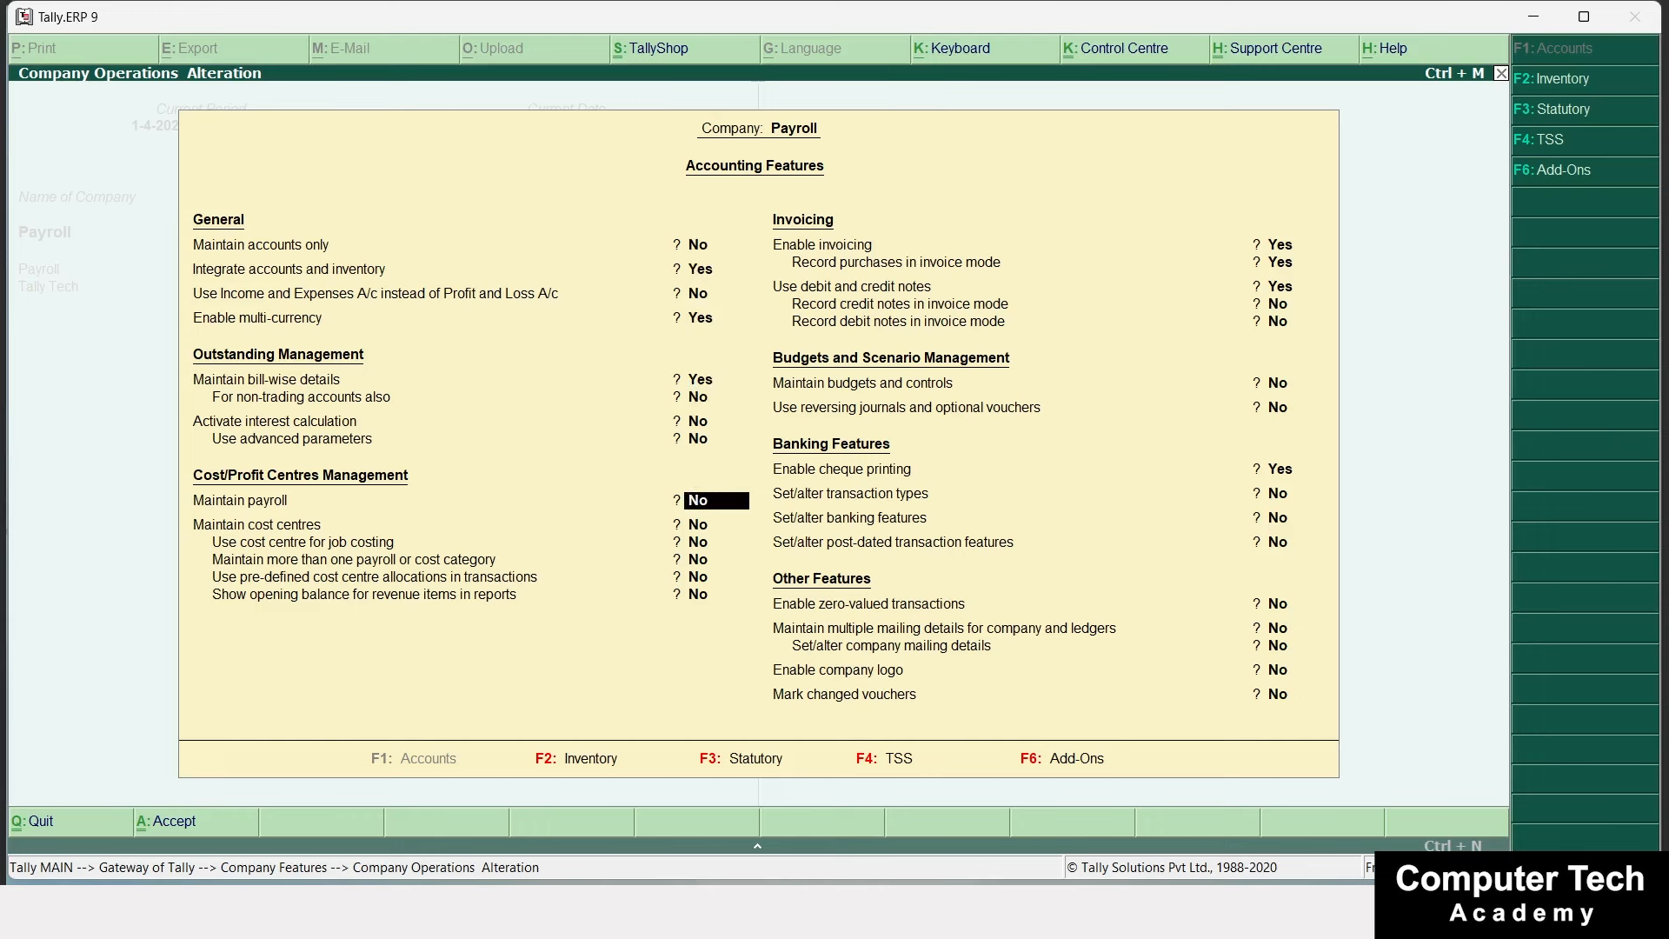
pyautogui.write('y')
pyautogui.press('Return')
pyautogui.press('Return')
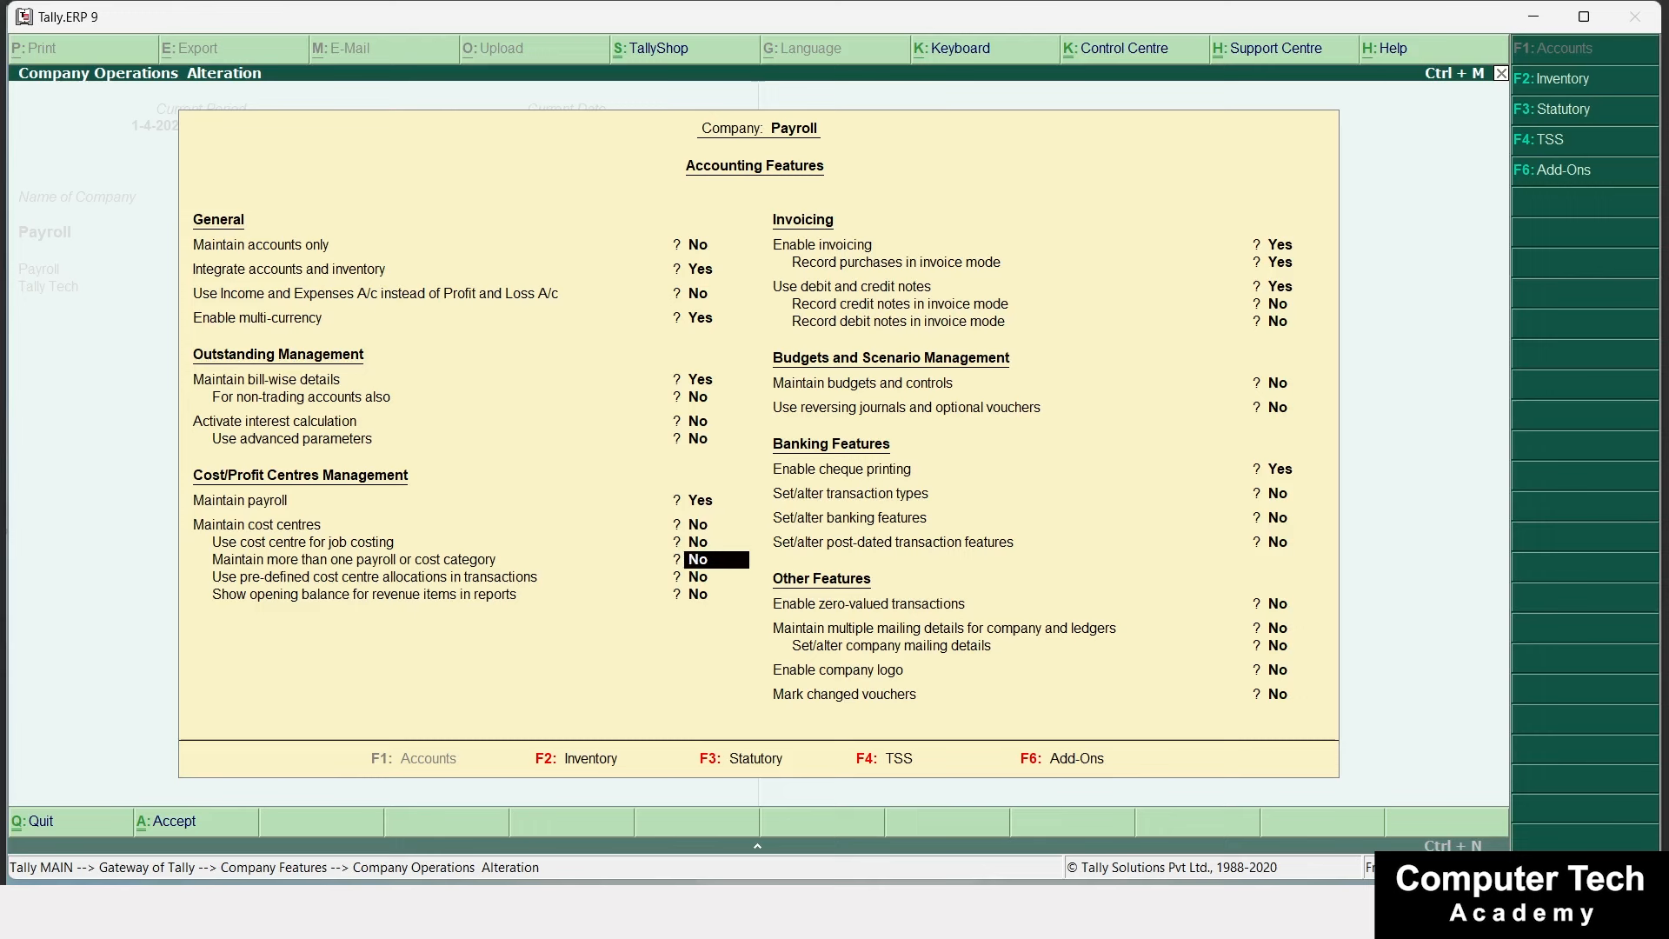
pyautogui.write('y')
pyautogui.press('Return')
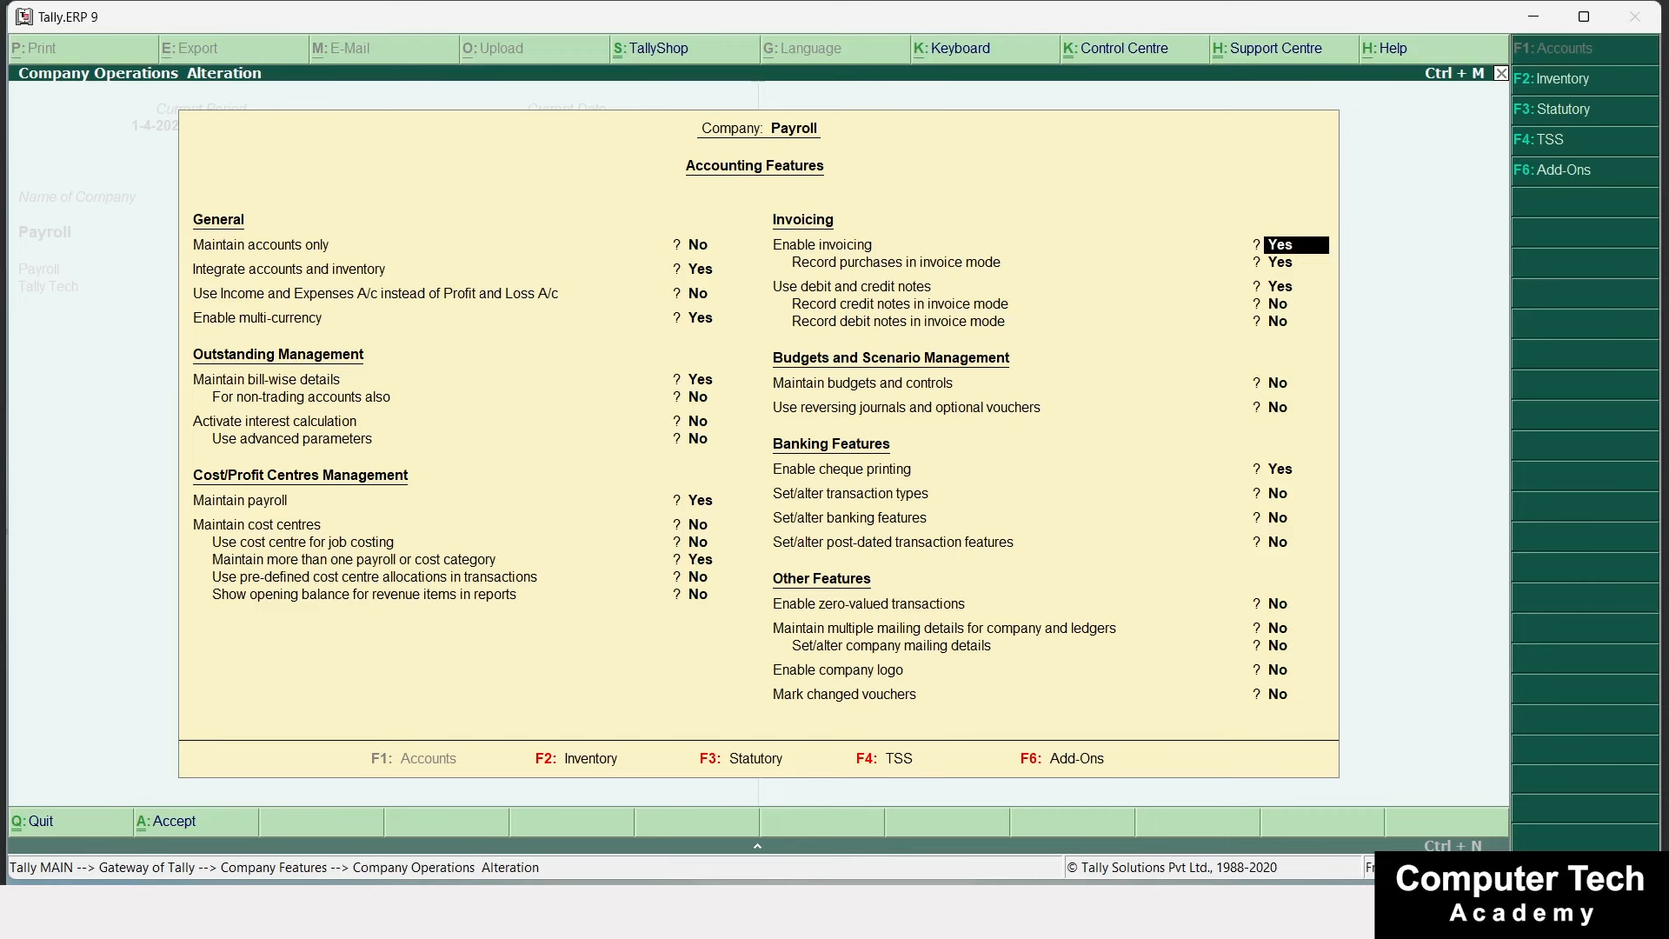
pyautogui.hotkey('ctrl', 'a')
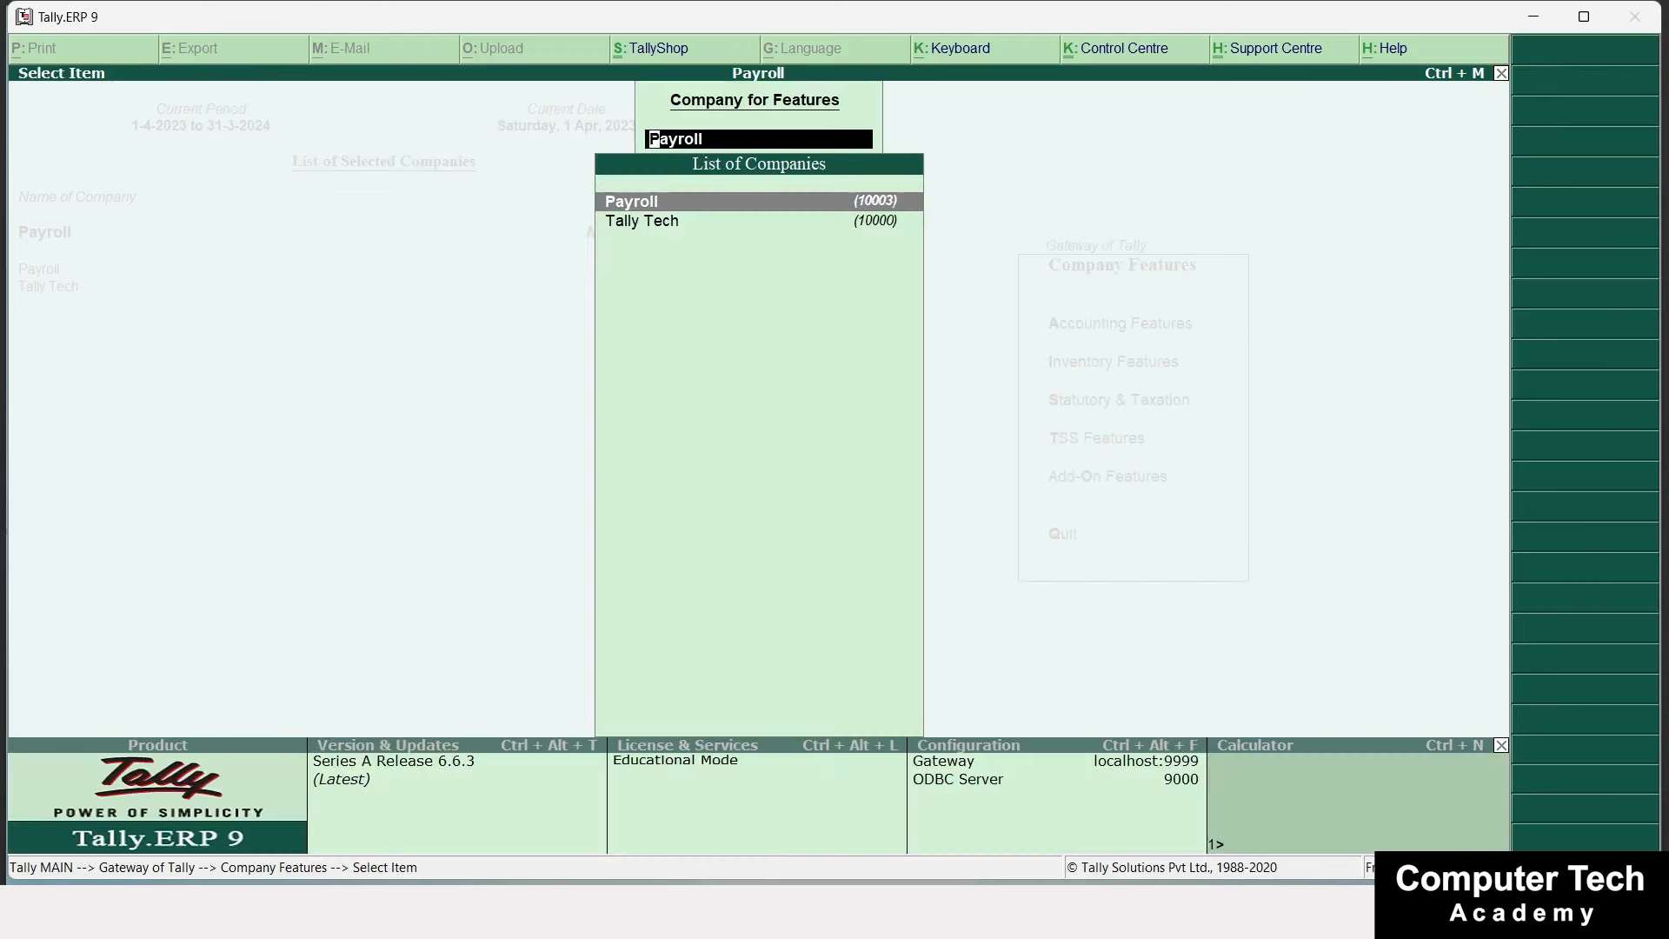
pyautogui.press('Escape')
pyautogui.press('Escape')
pyautogui.press('Escape')
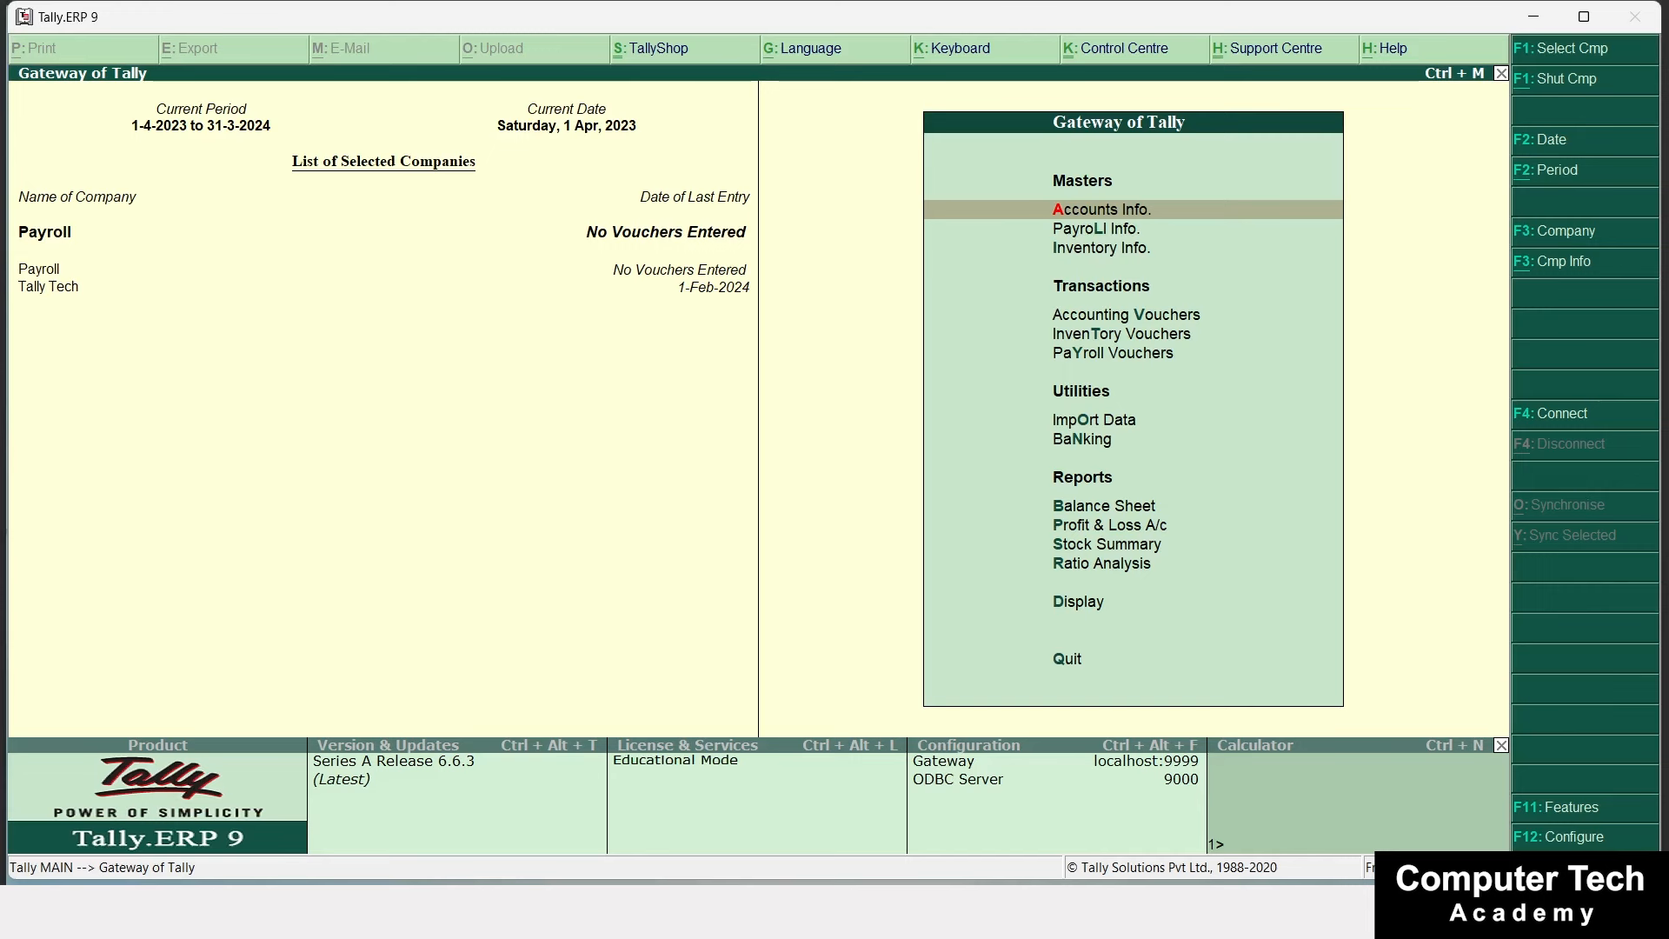
# Open the Payroll Info. masters menu from the Gateway of Tally.
pyautogui.press('Down')
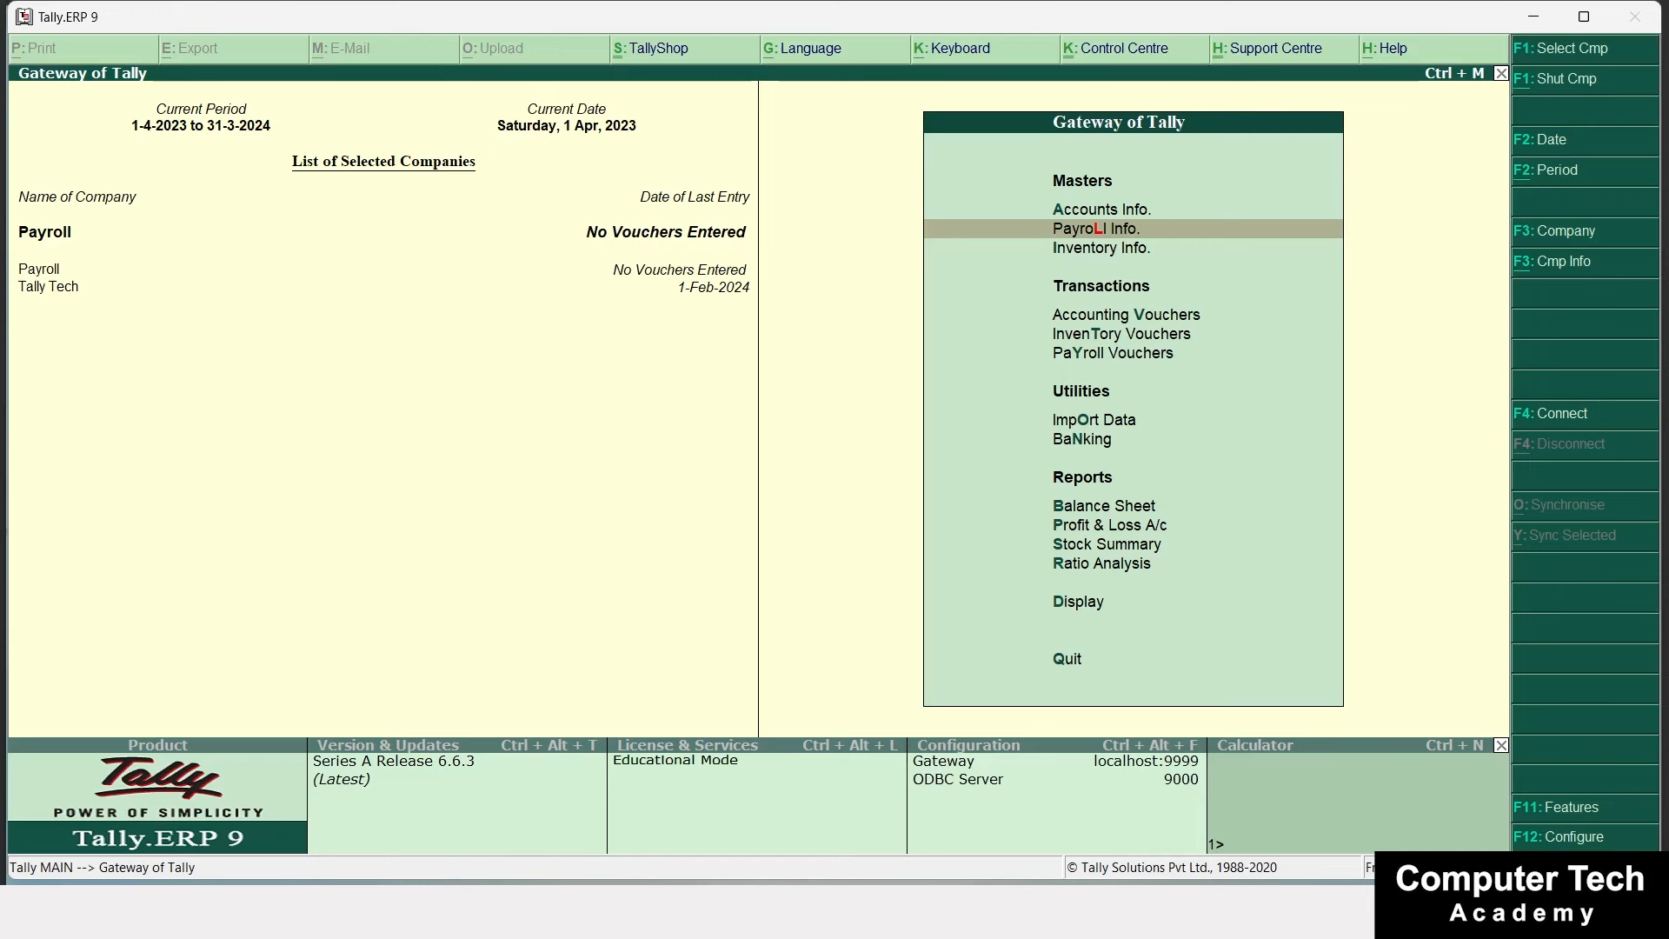
pyautogui.press('Down')
pyautogui.press('Down')
pyautogui.press('Down')
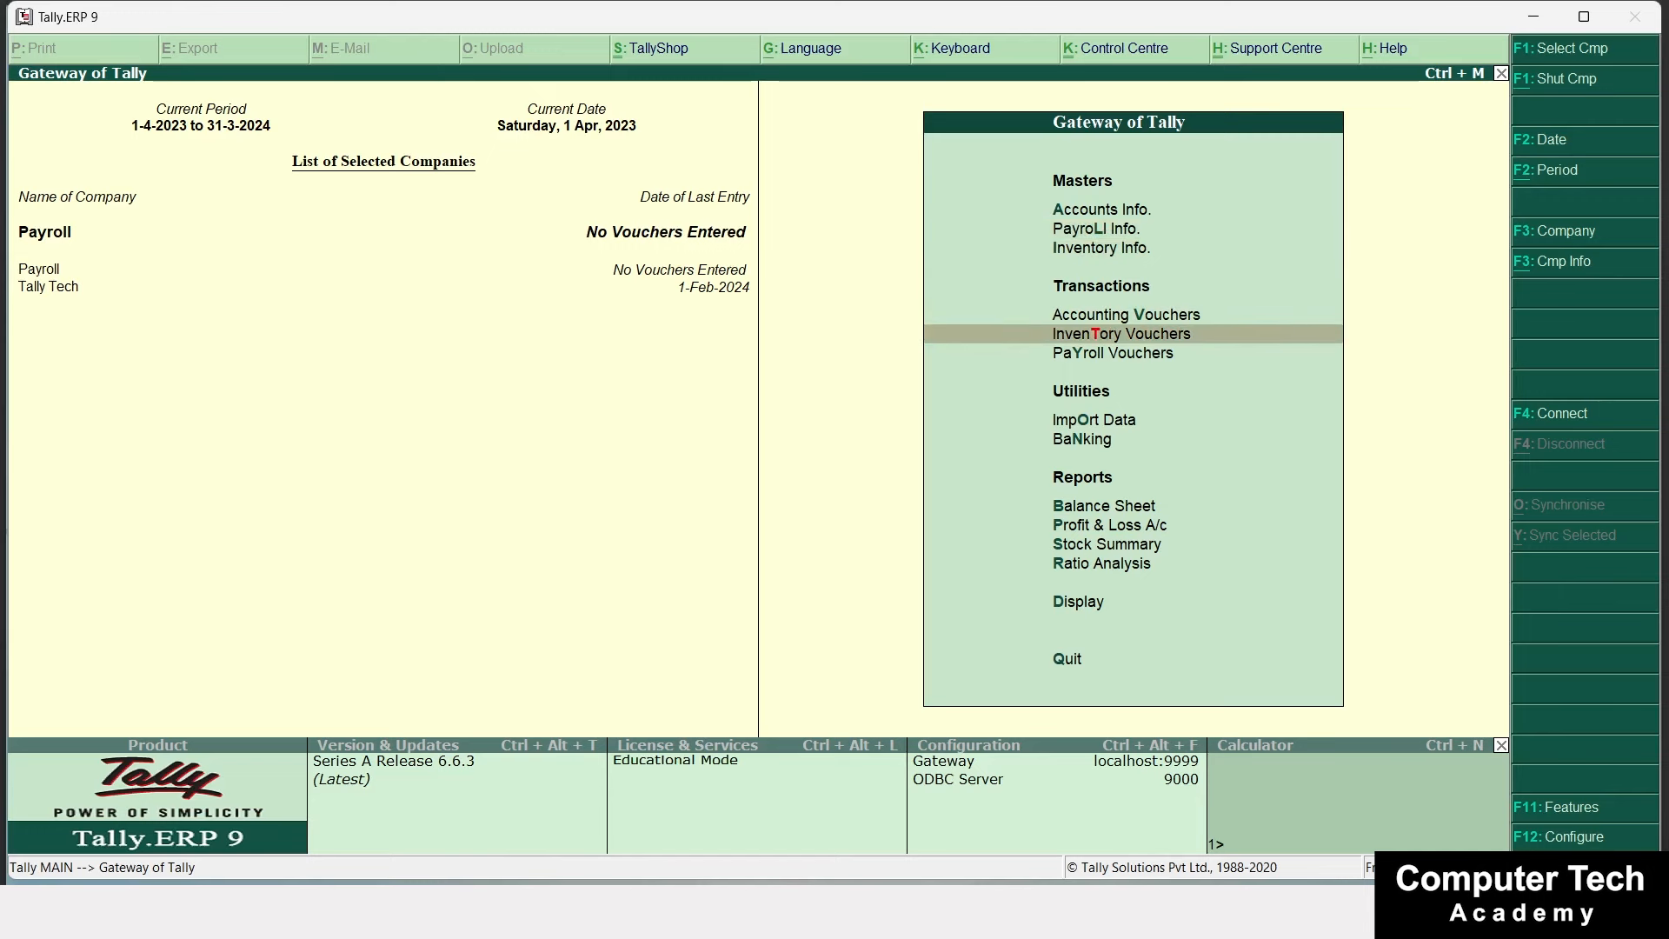
pyautogui.press('Down')
pyautogui.press('Up')
pyautogui.press('Up')
pyautogui.press('Up')
pyautogui.press('Up')
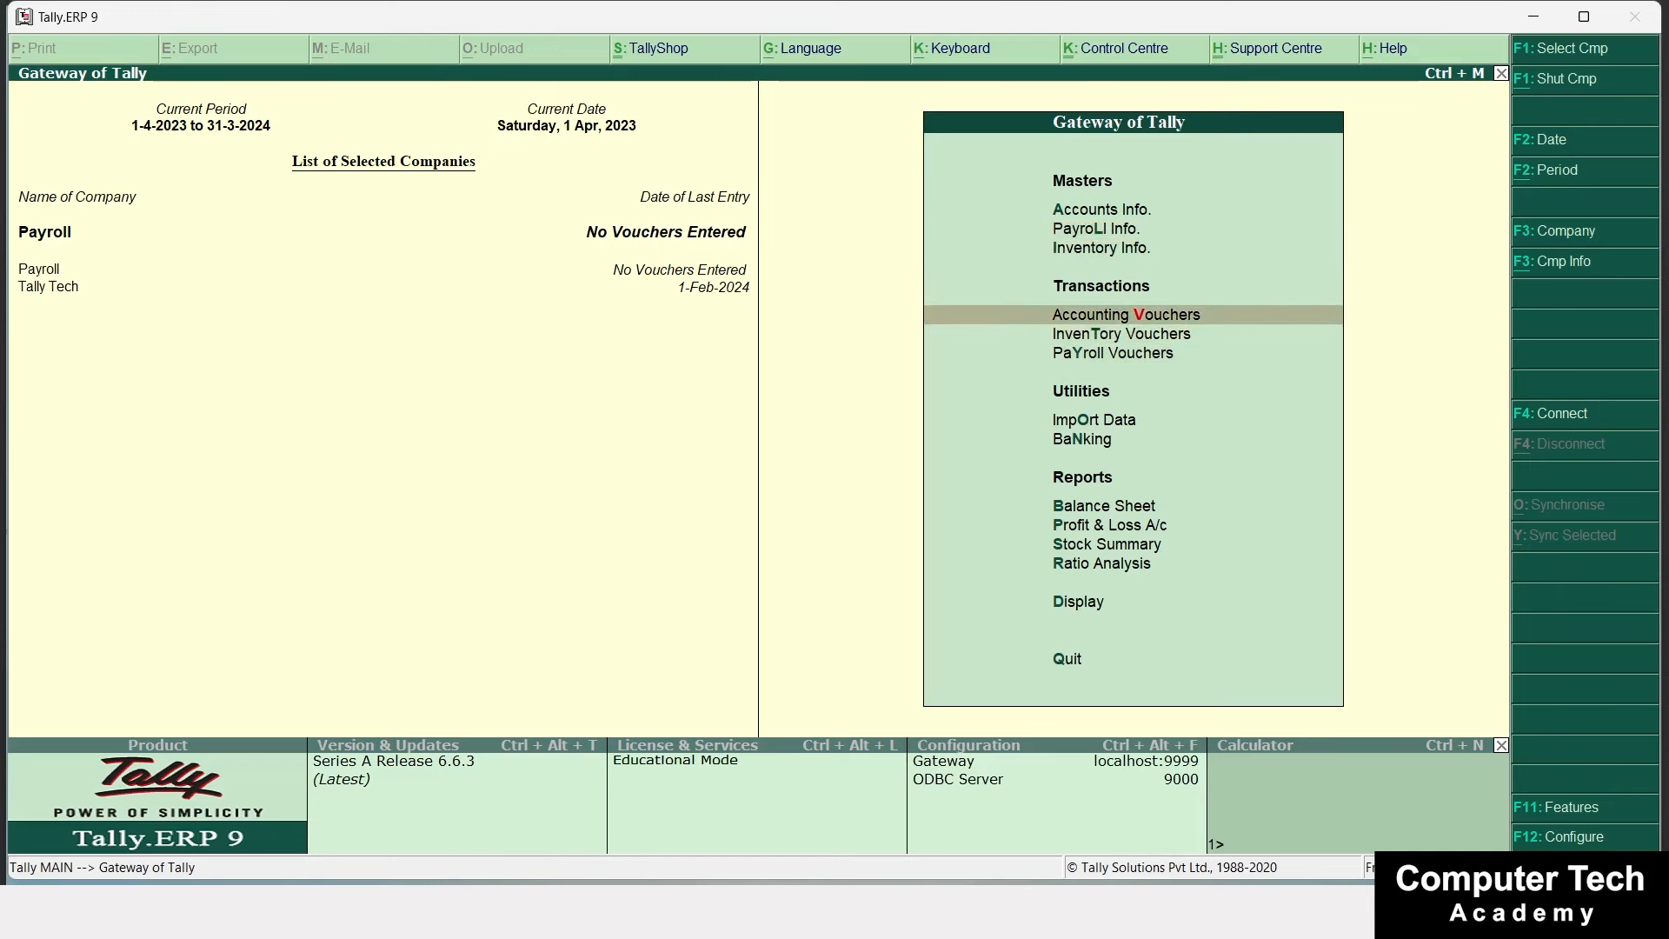
pyautogui.press('Return')
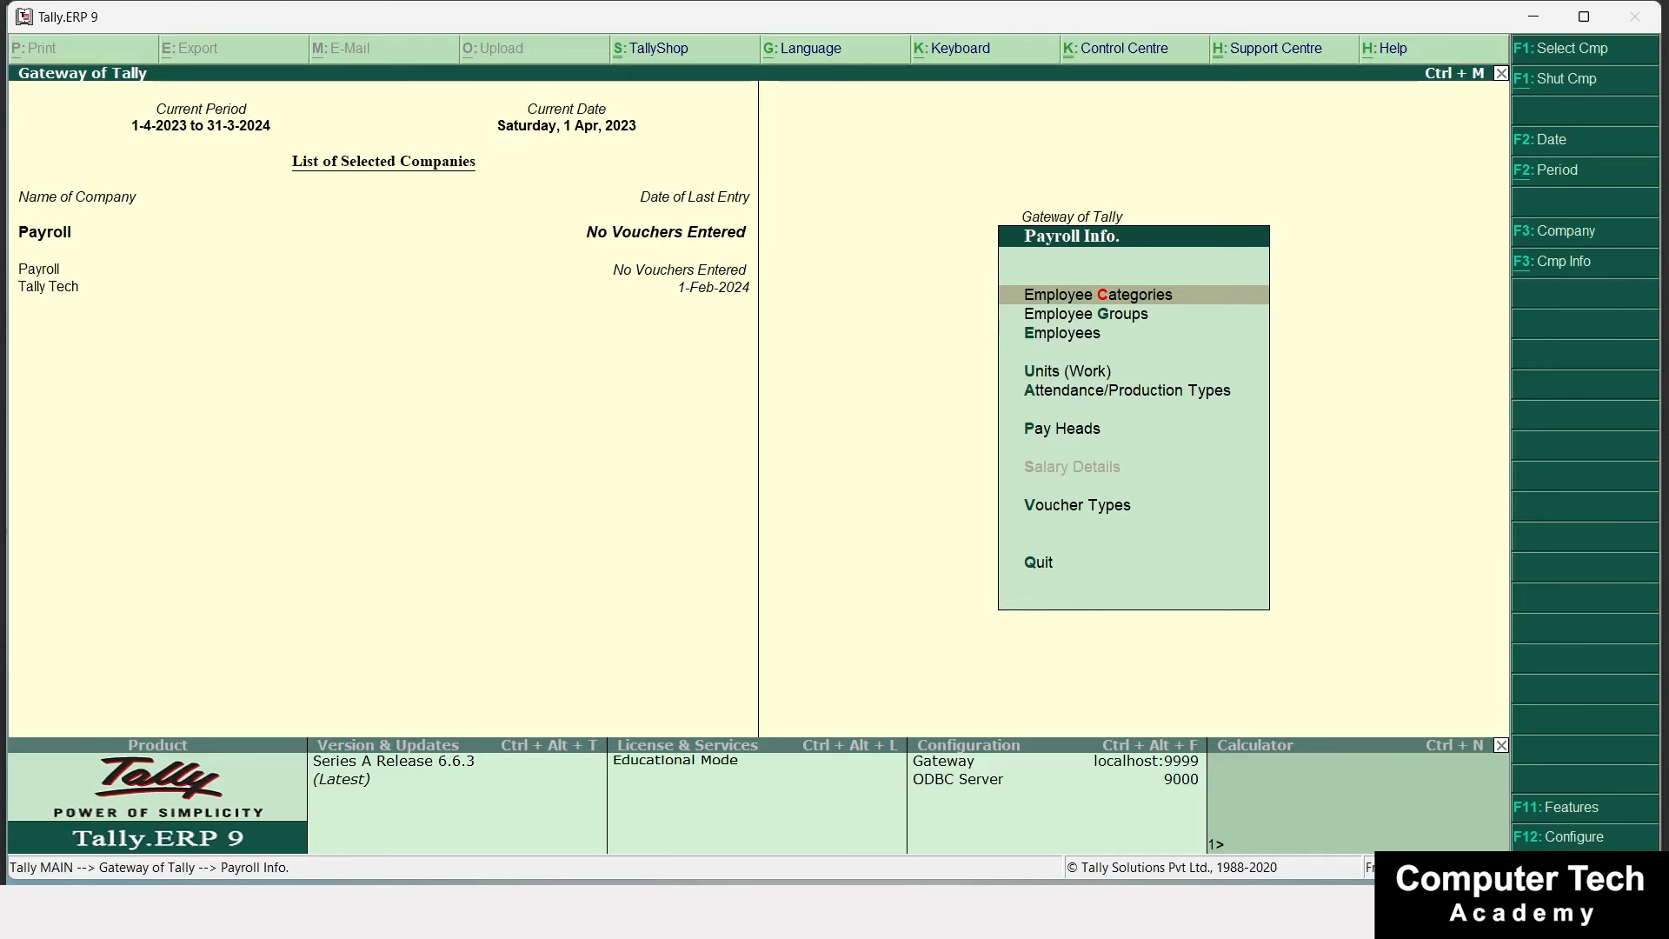
# Create the Simple work unit Month with zero decimal places.
pyautogui.press('Down')
pyautogui.press('Down')
pyautogui.press('Down')
pyautogui.press('Return')
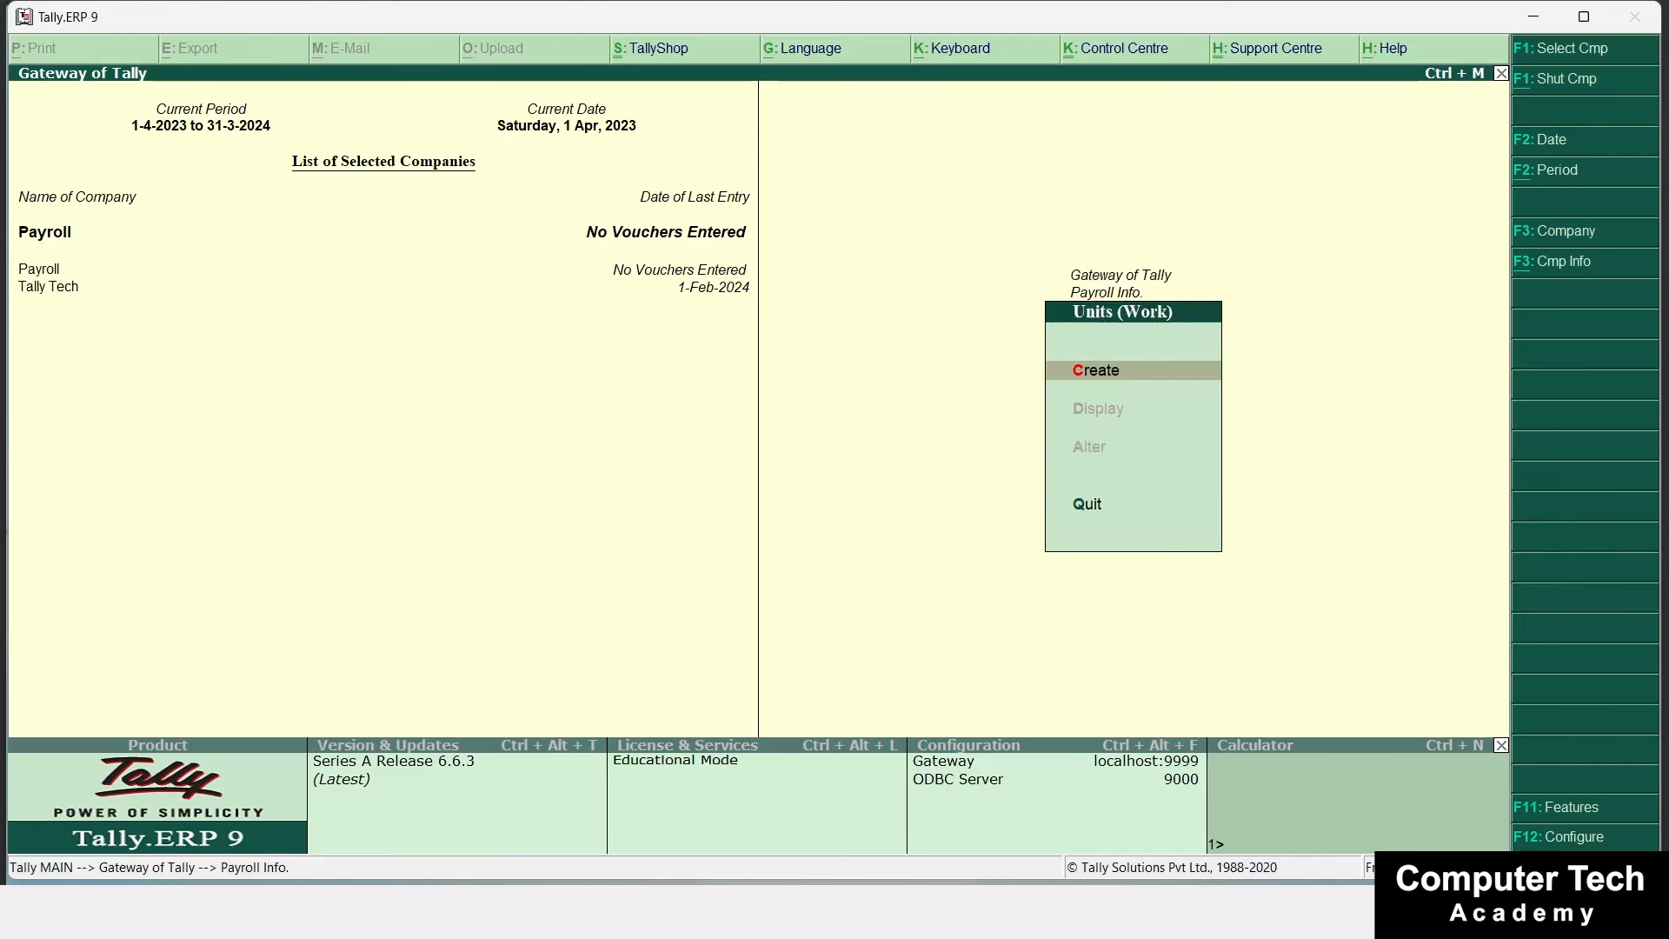
pyautogui.press('Return')
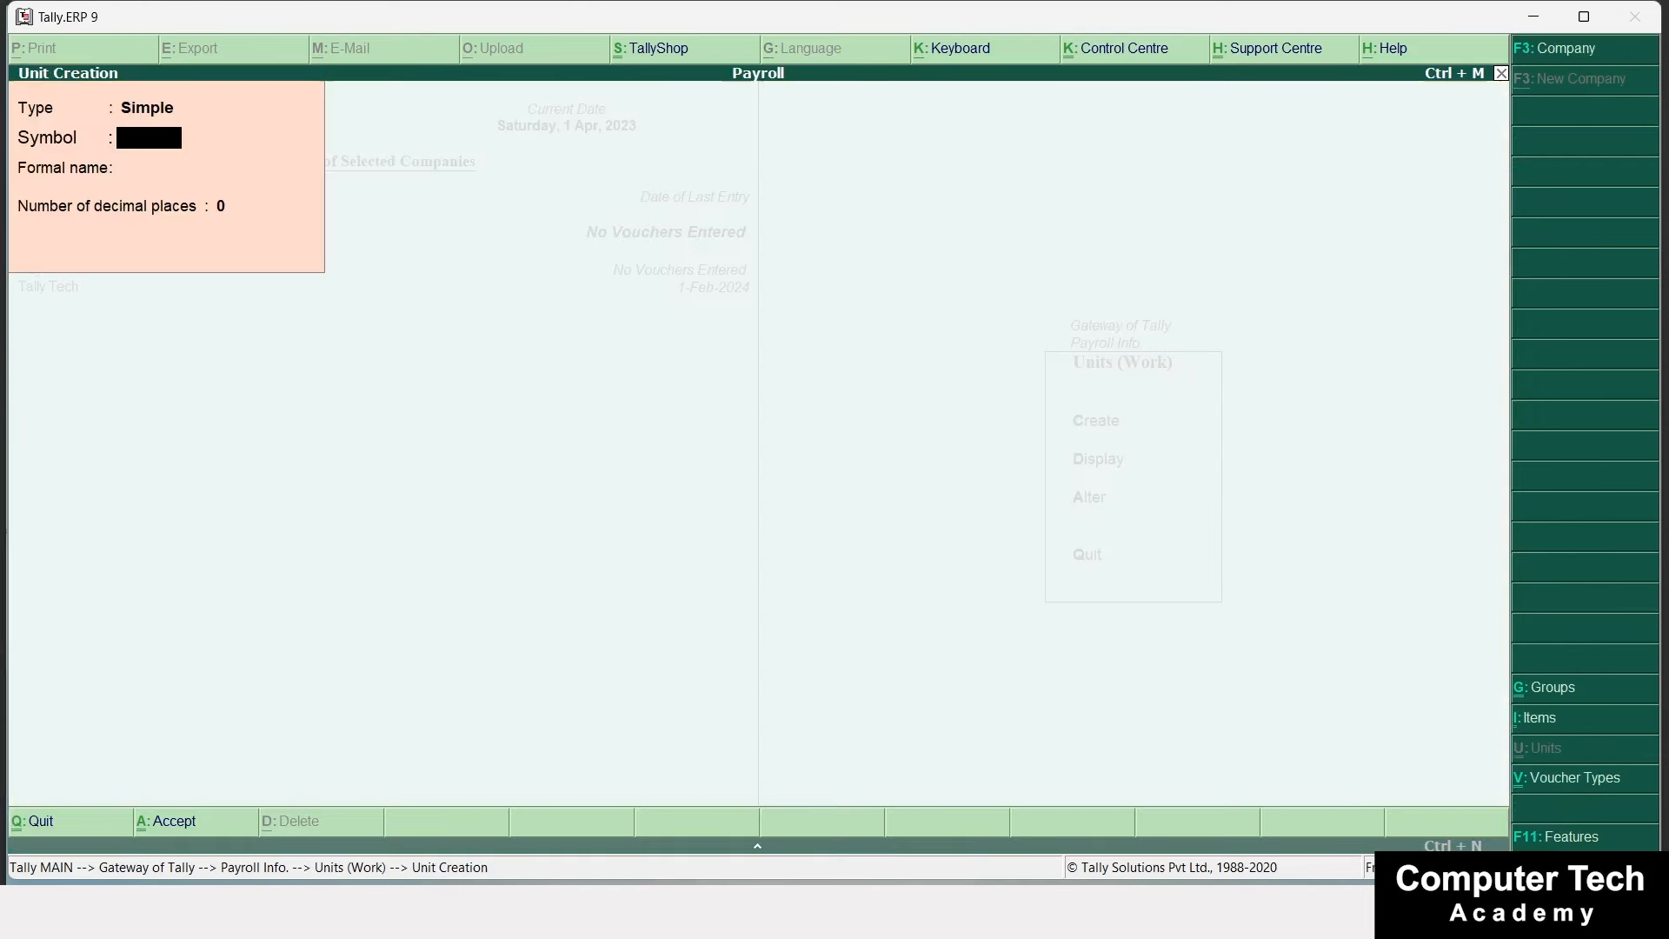
pyautogui.press('BackSpace')
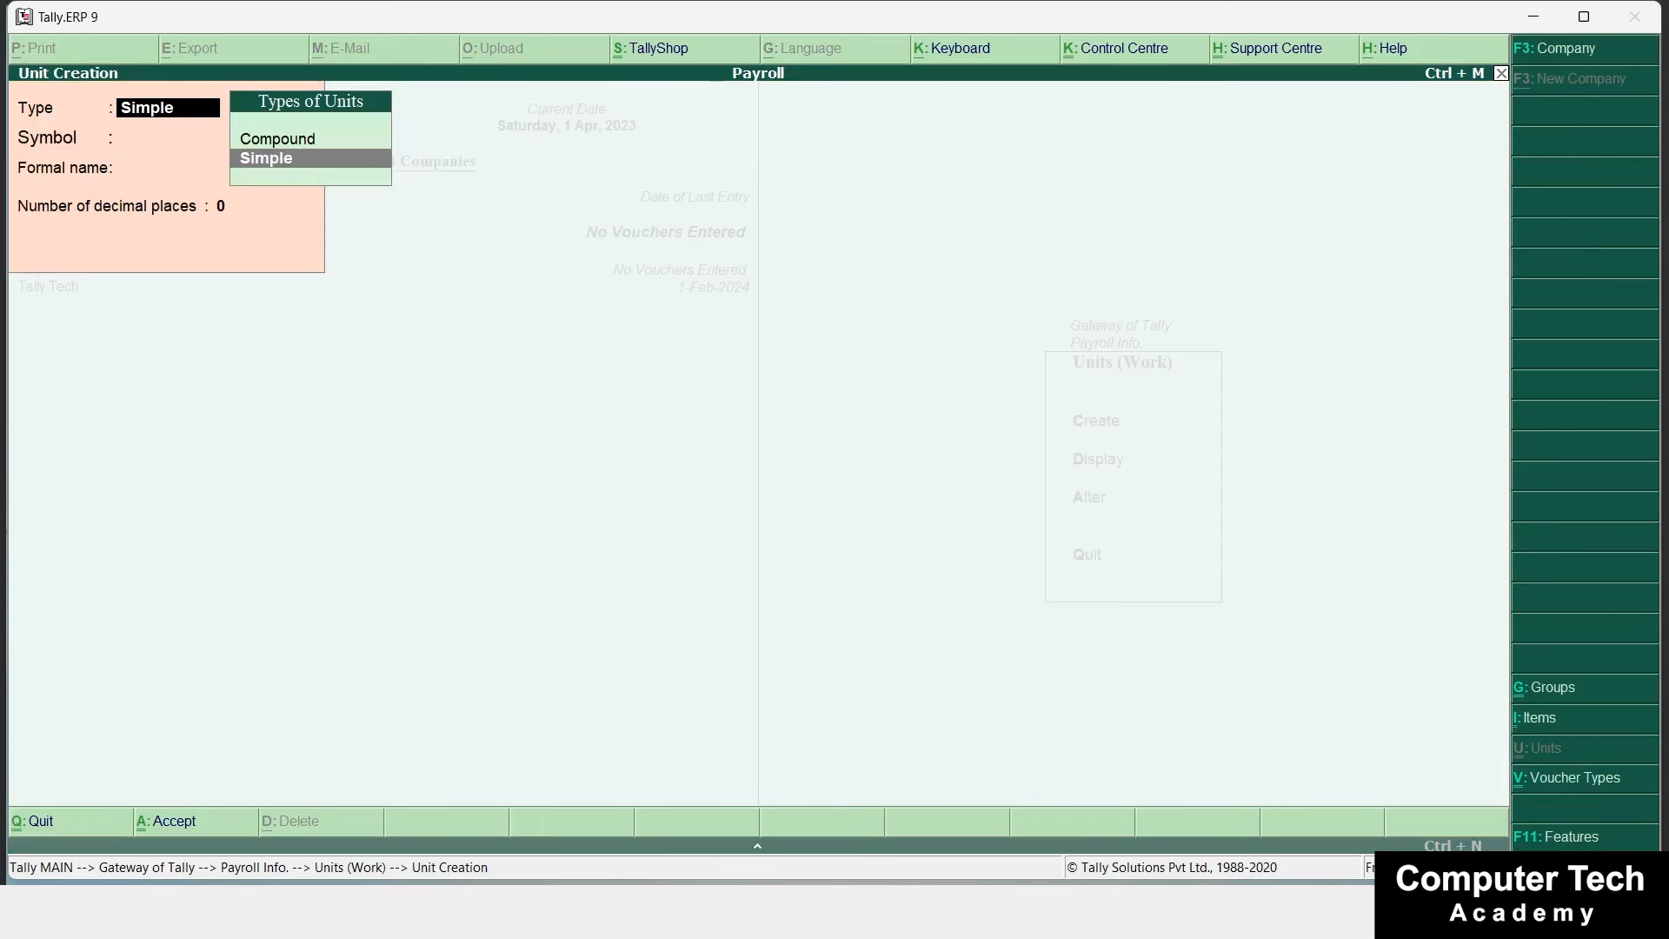
pyautogui.press('Return')
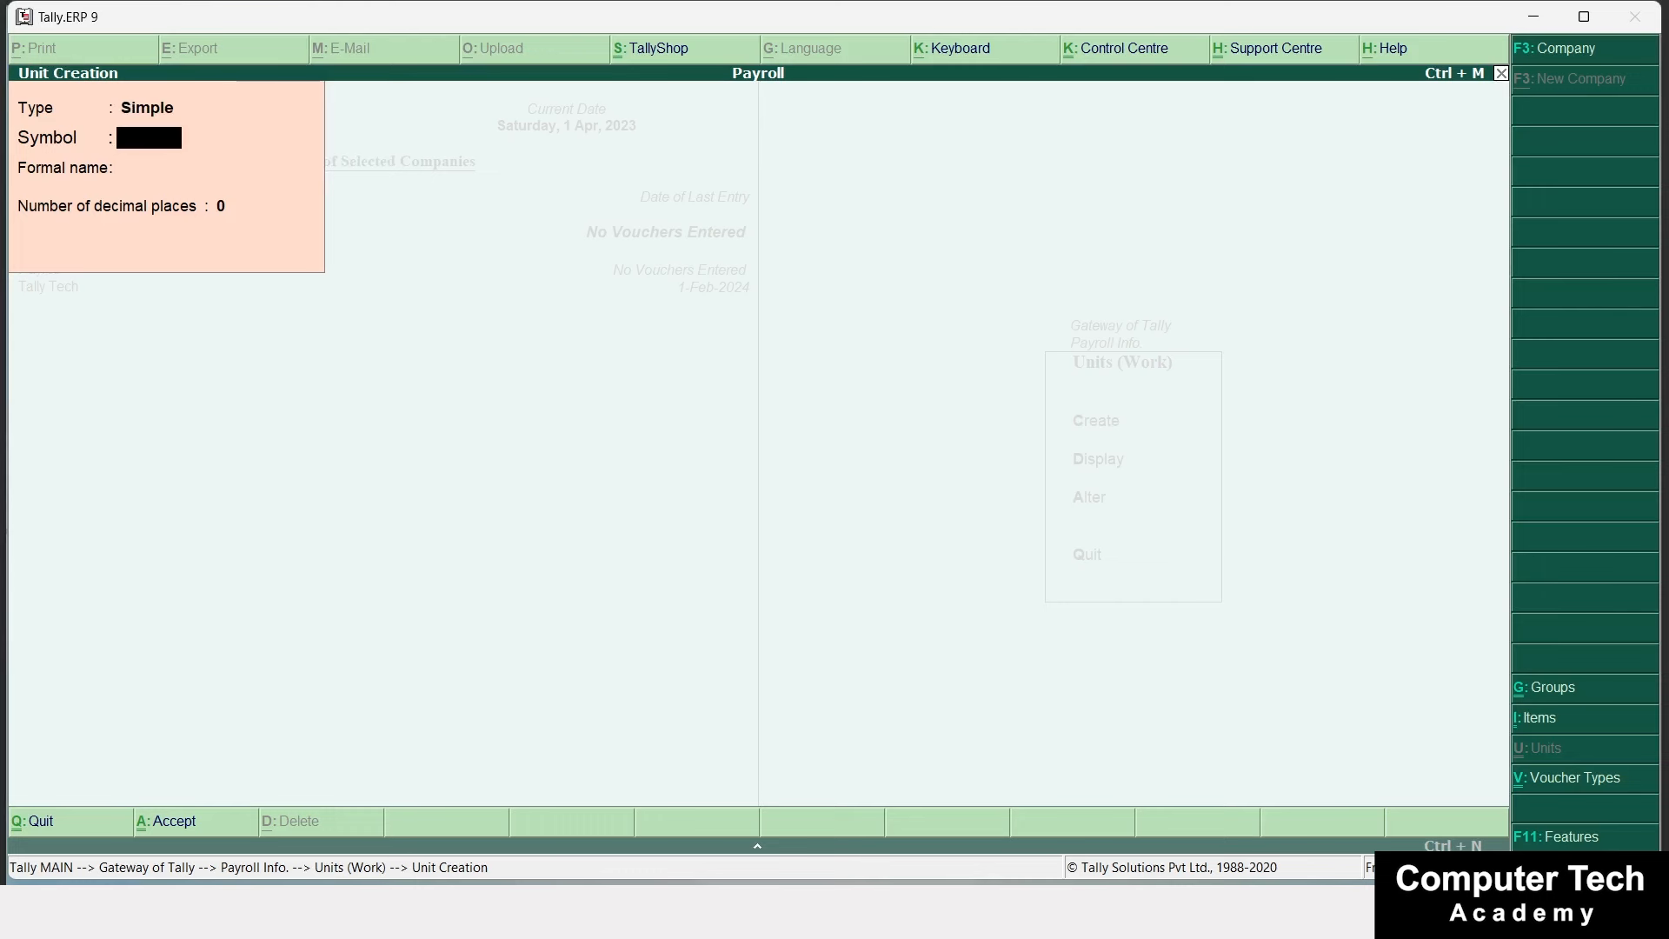
pyautogui.write('Month')
pyautogui.press('Return')
pyautogui.press('Return')
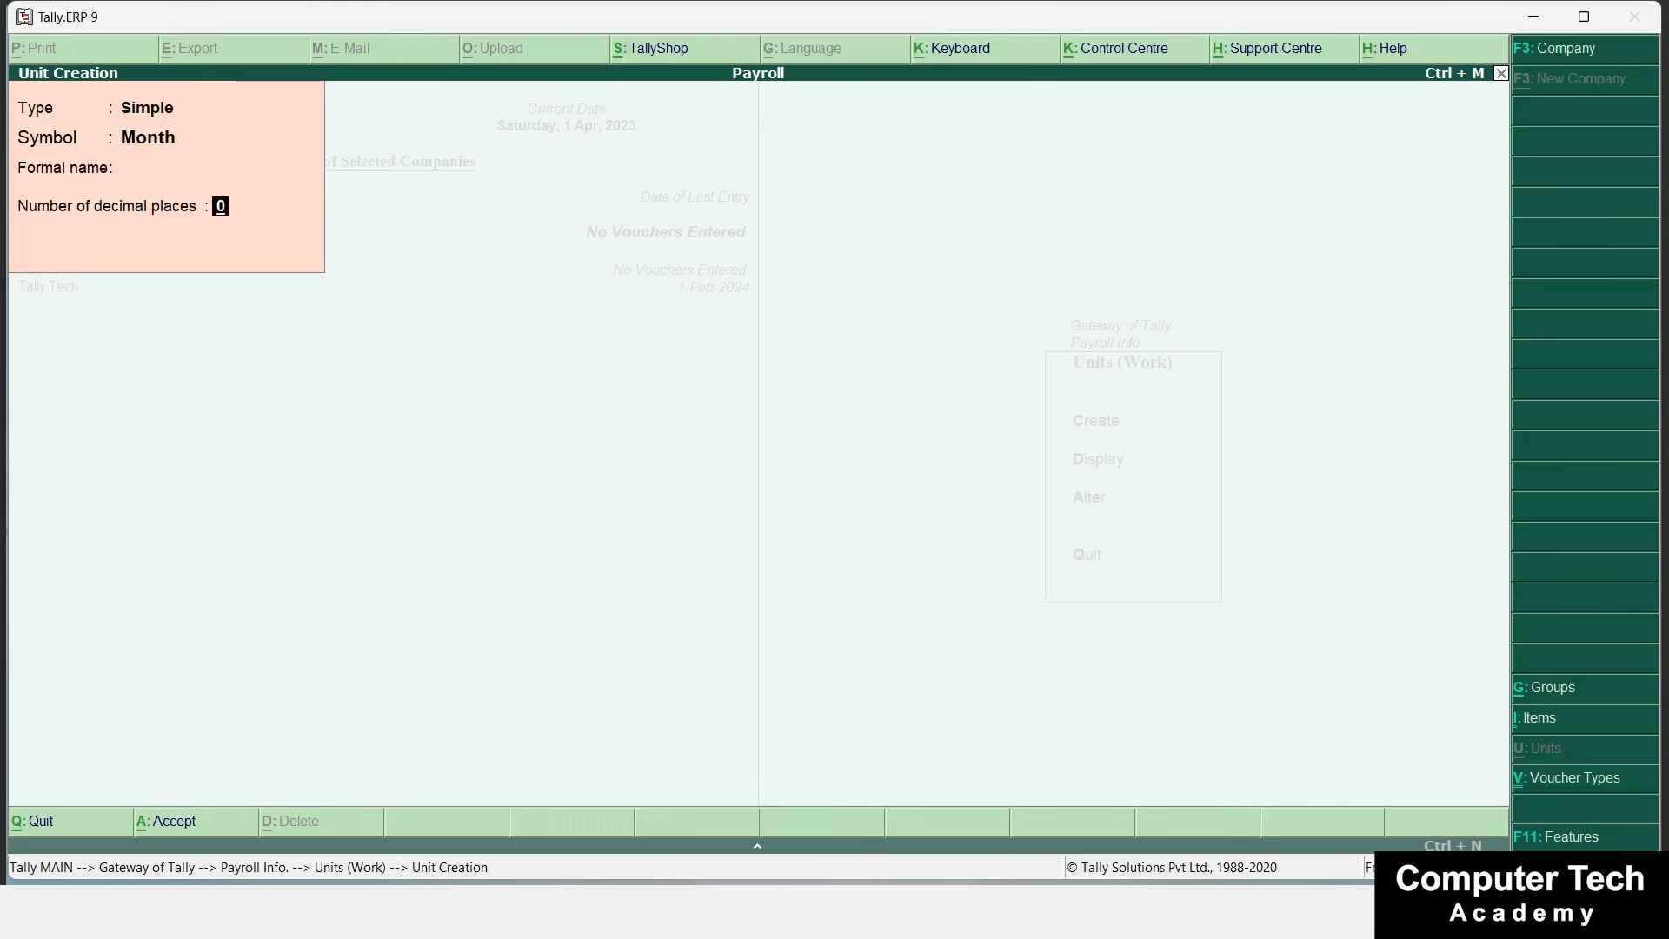
pyautogui.press('BackSpace')
pyautogui.press('Return')
pyautogui.press('Return')
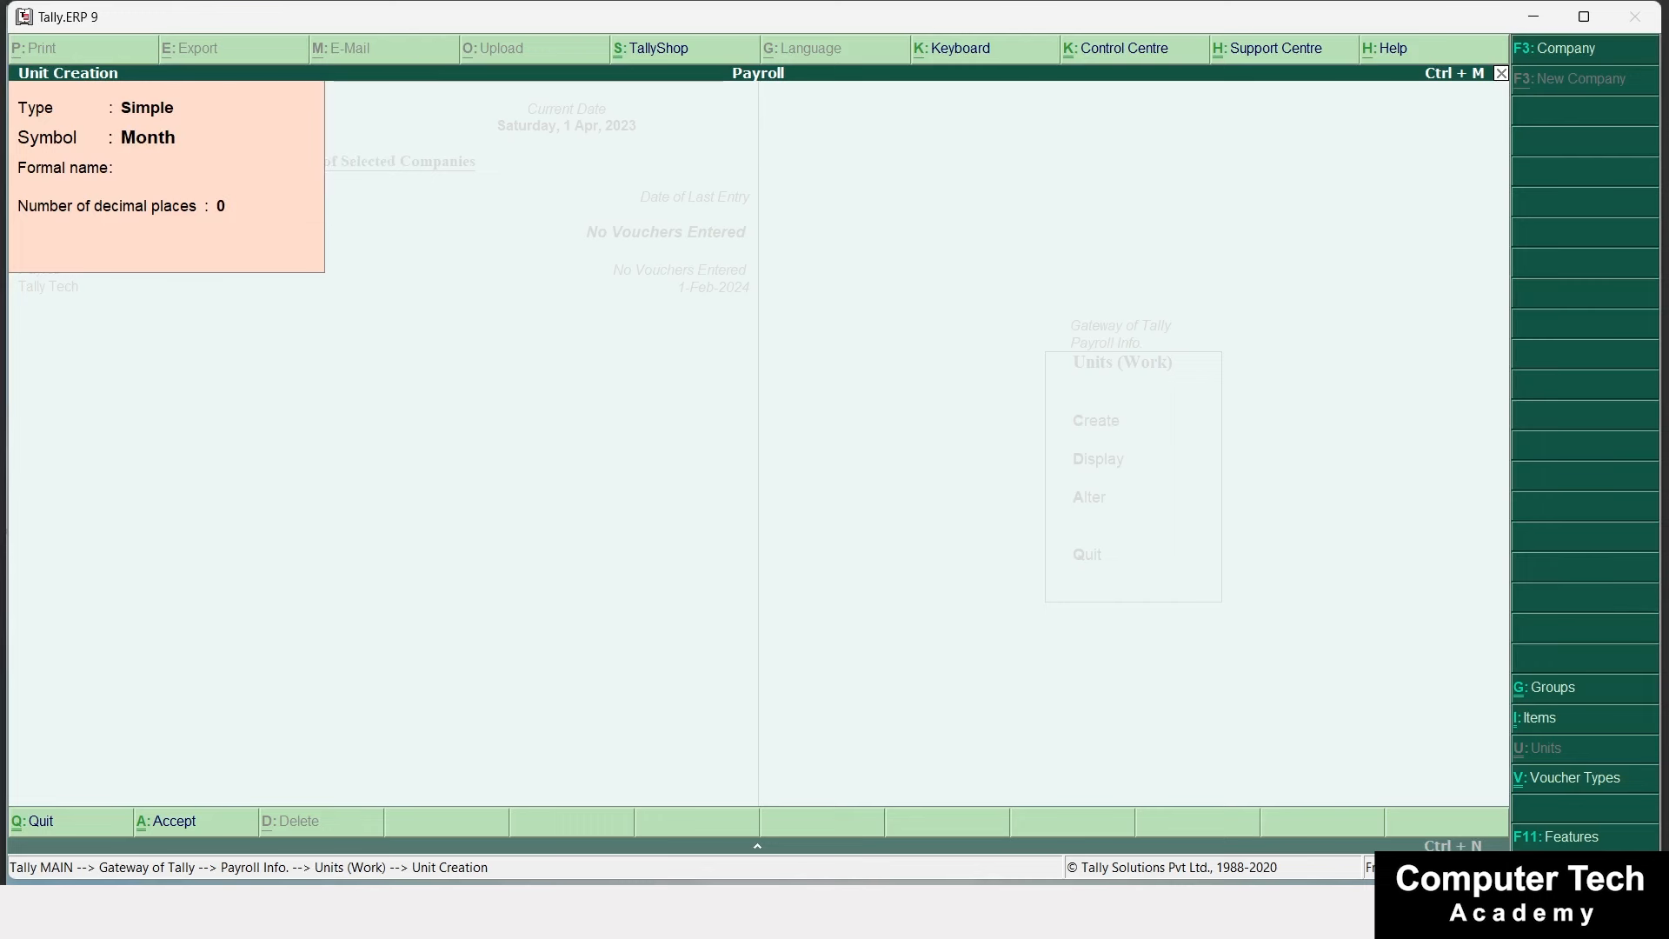
pyautogui.press('BackSpace')
# Add the simple work units Day, Hour and Minute.
pyautogui.write('Day')
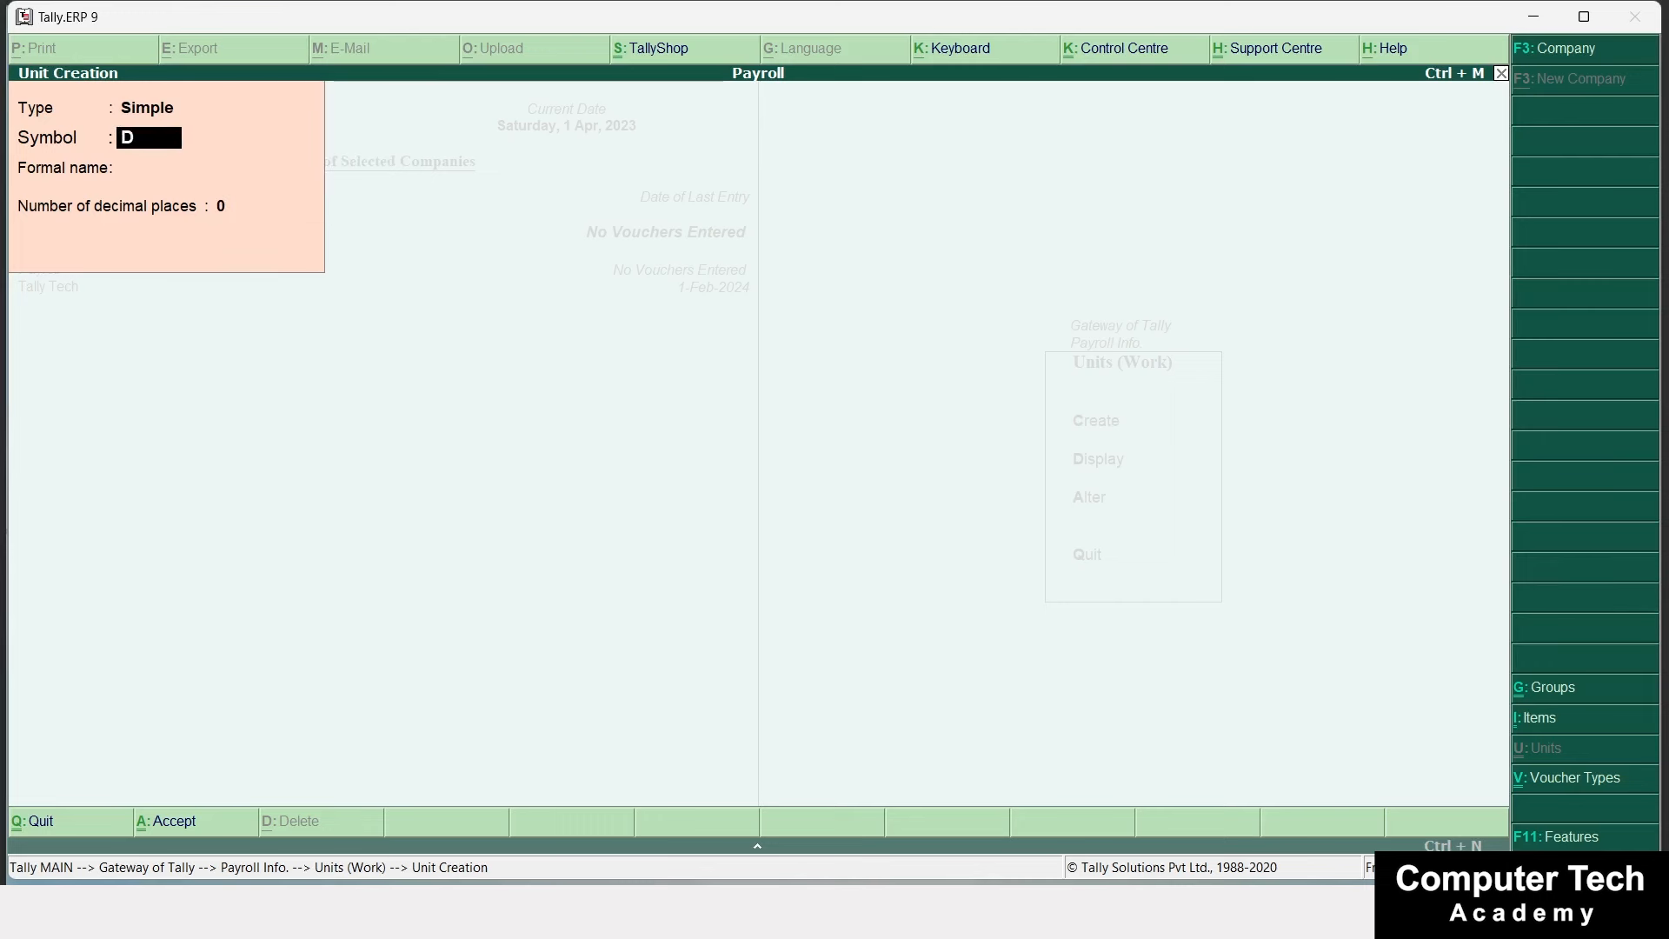
pyautogui.press('Return')
pyautogui.press('Return')
pyautogui.press('BackSpace')
pyautogui.press('BackSpace')
pyautogui.write('Hour')
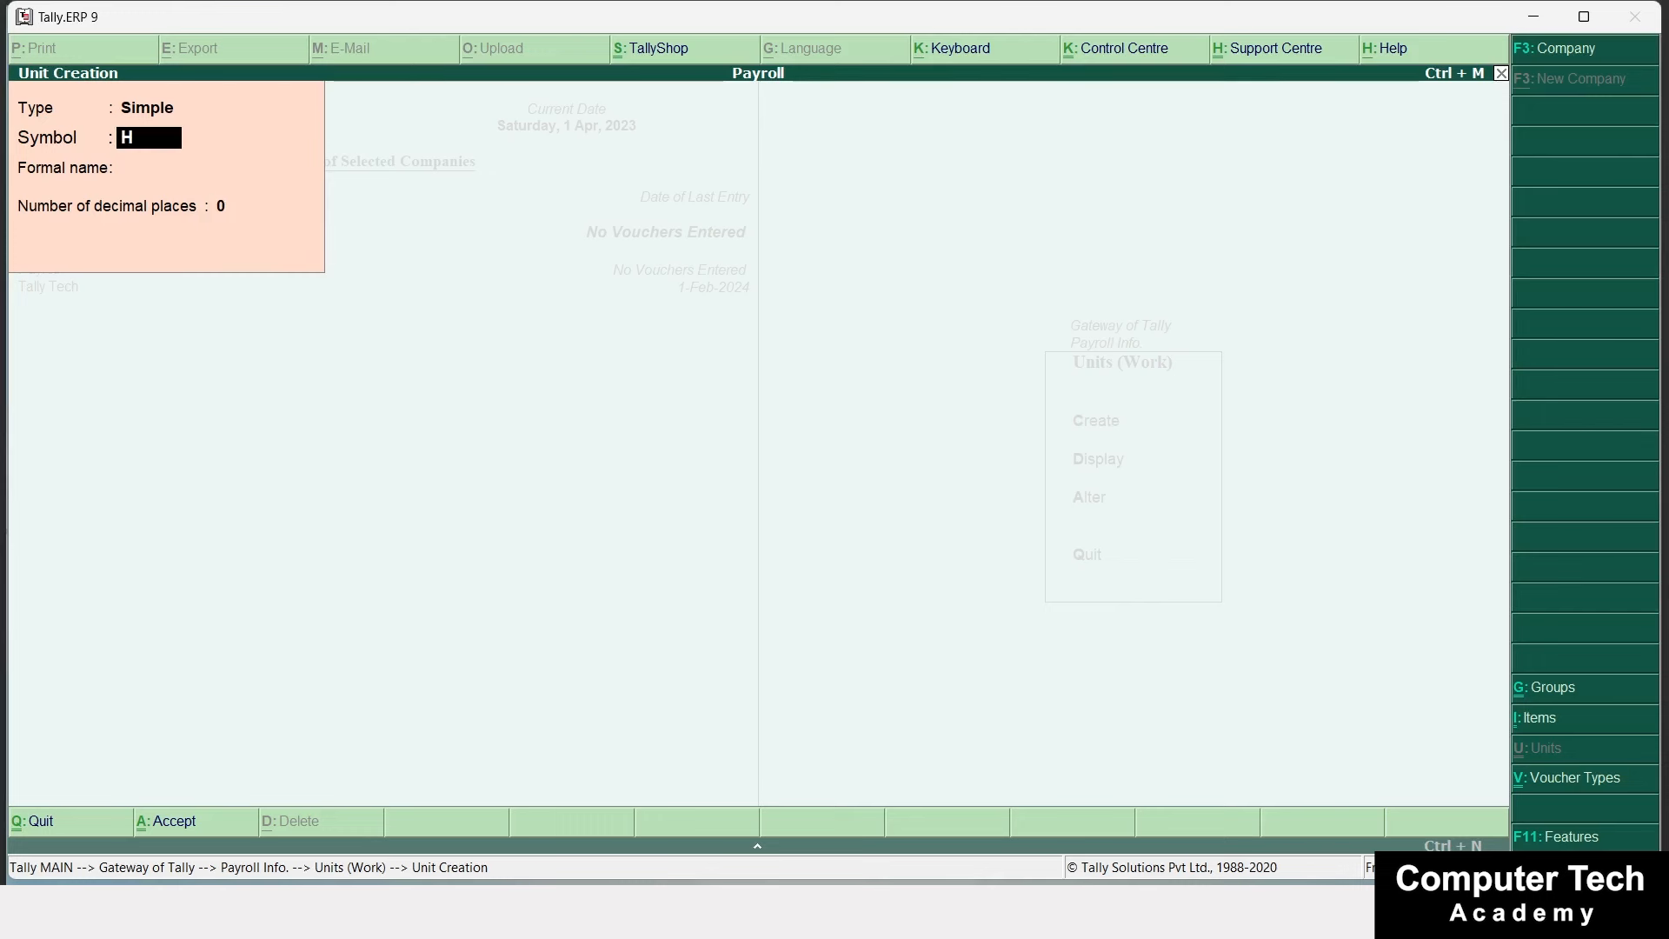
pyautogui.press('Return')
pyautogui.press('Return')
pyautogui.press('Return')
pyautogui.press('Return')
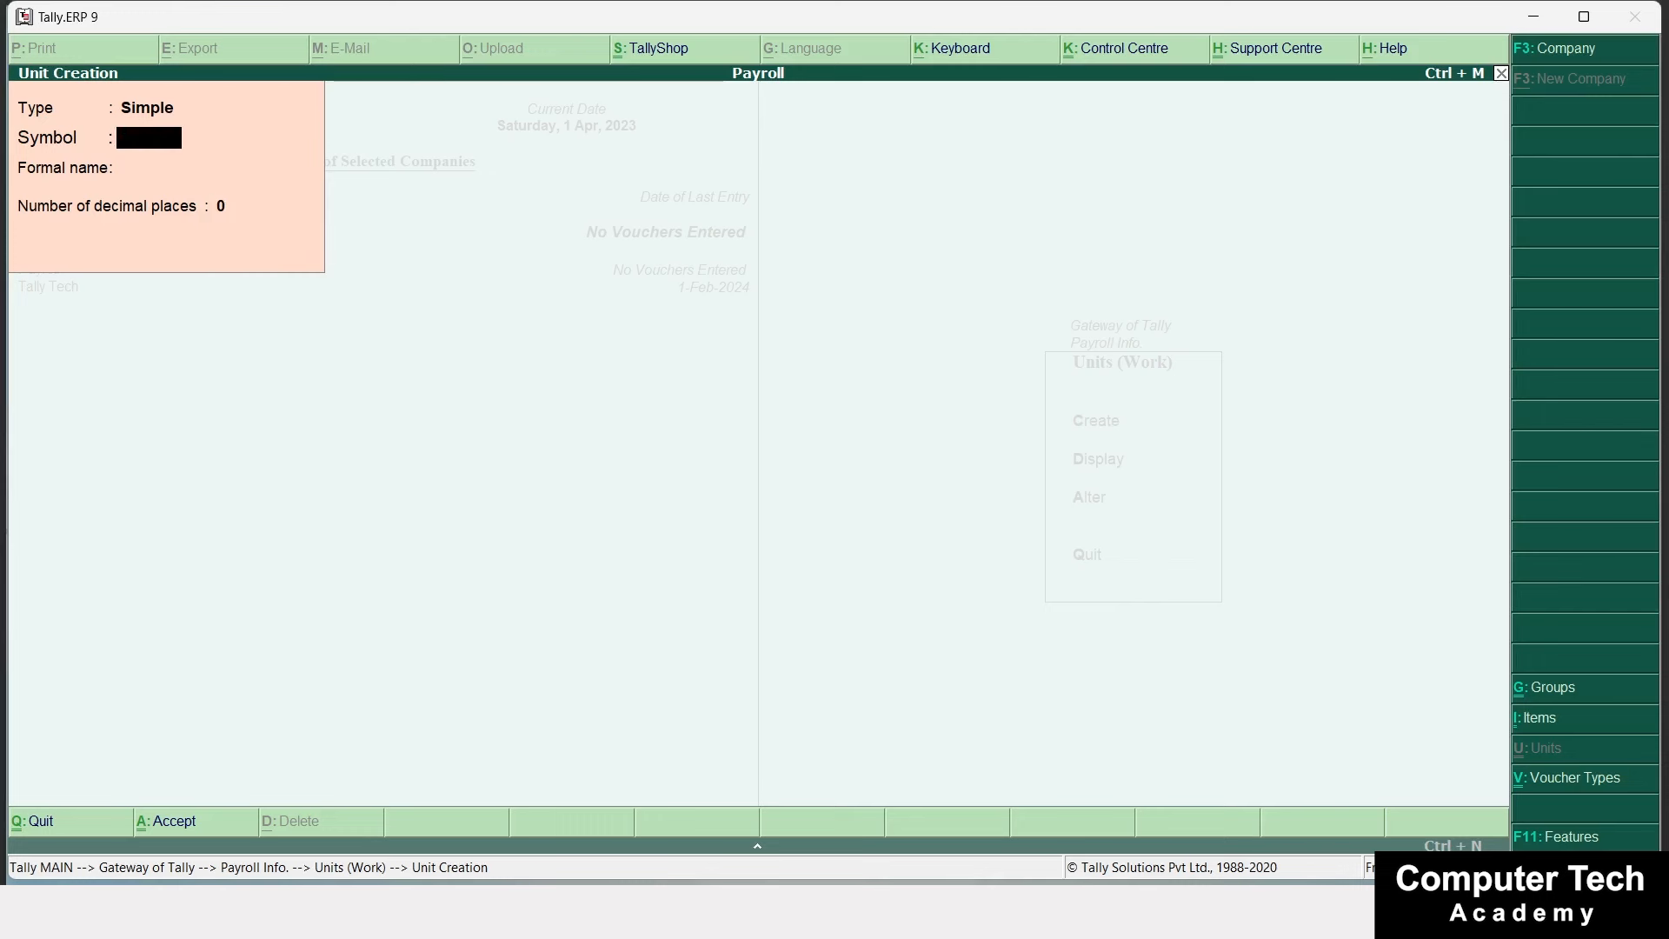
pyautogui.write('Minute')
pyautogui.press('Return')
pyautogui.press('Return')
pyautogui.press('Return')
pyautogui.press('Return')
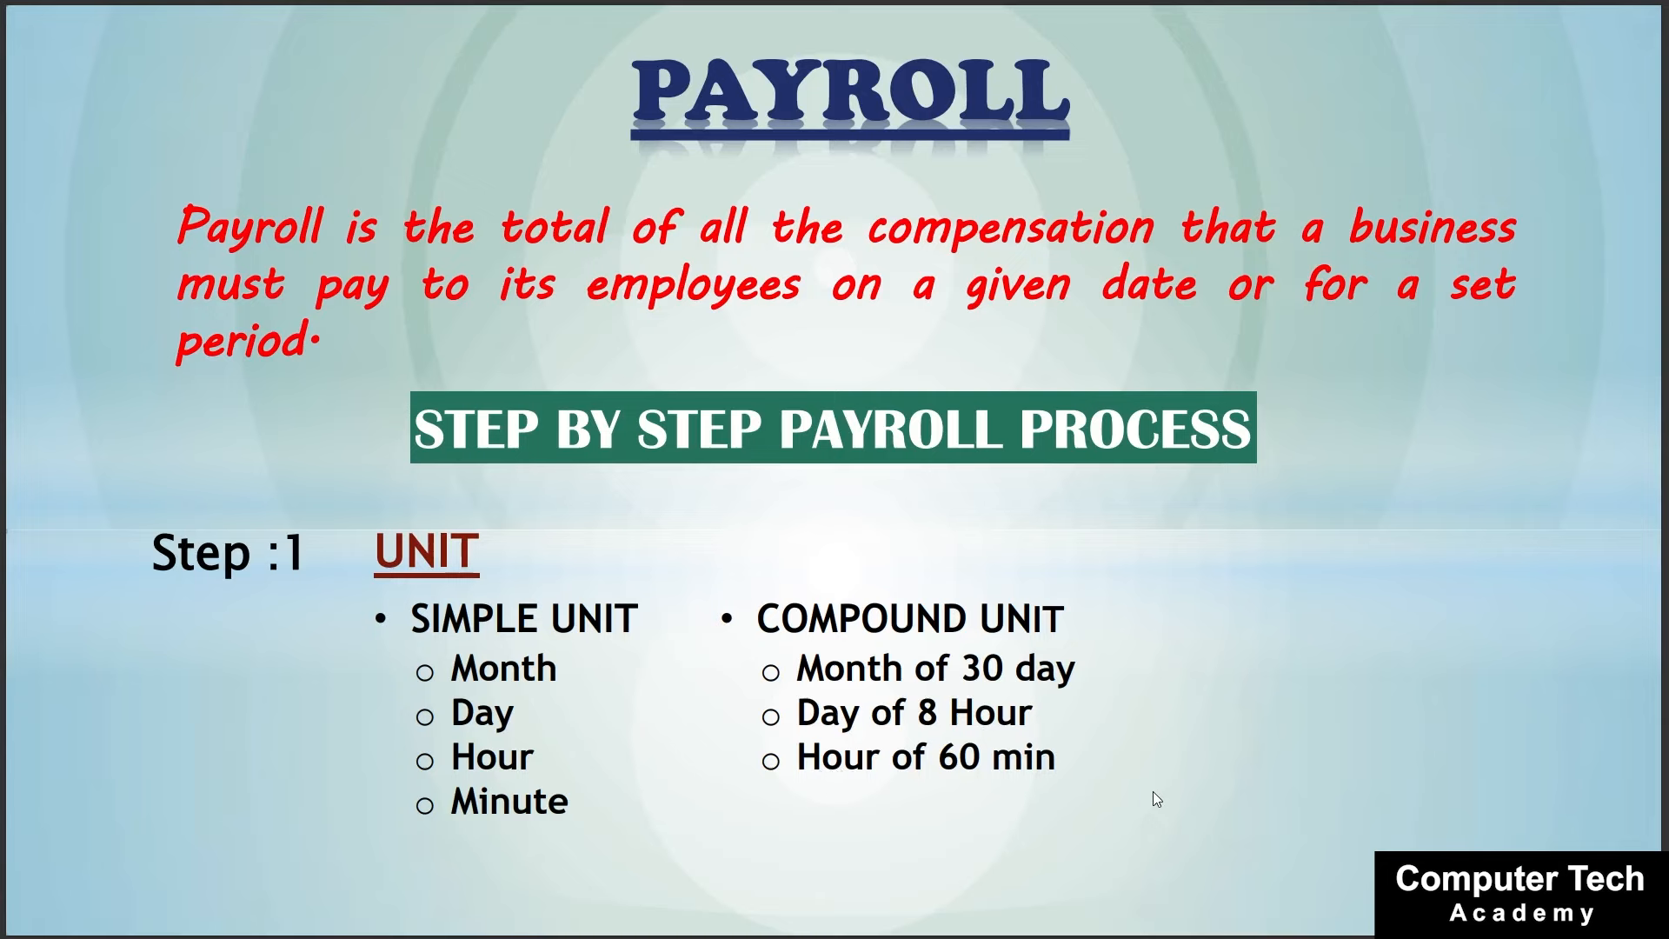
pyautogui.hotkey('alt', 'Tab')
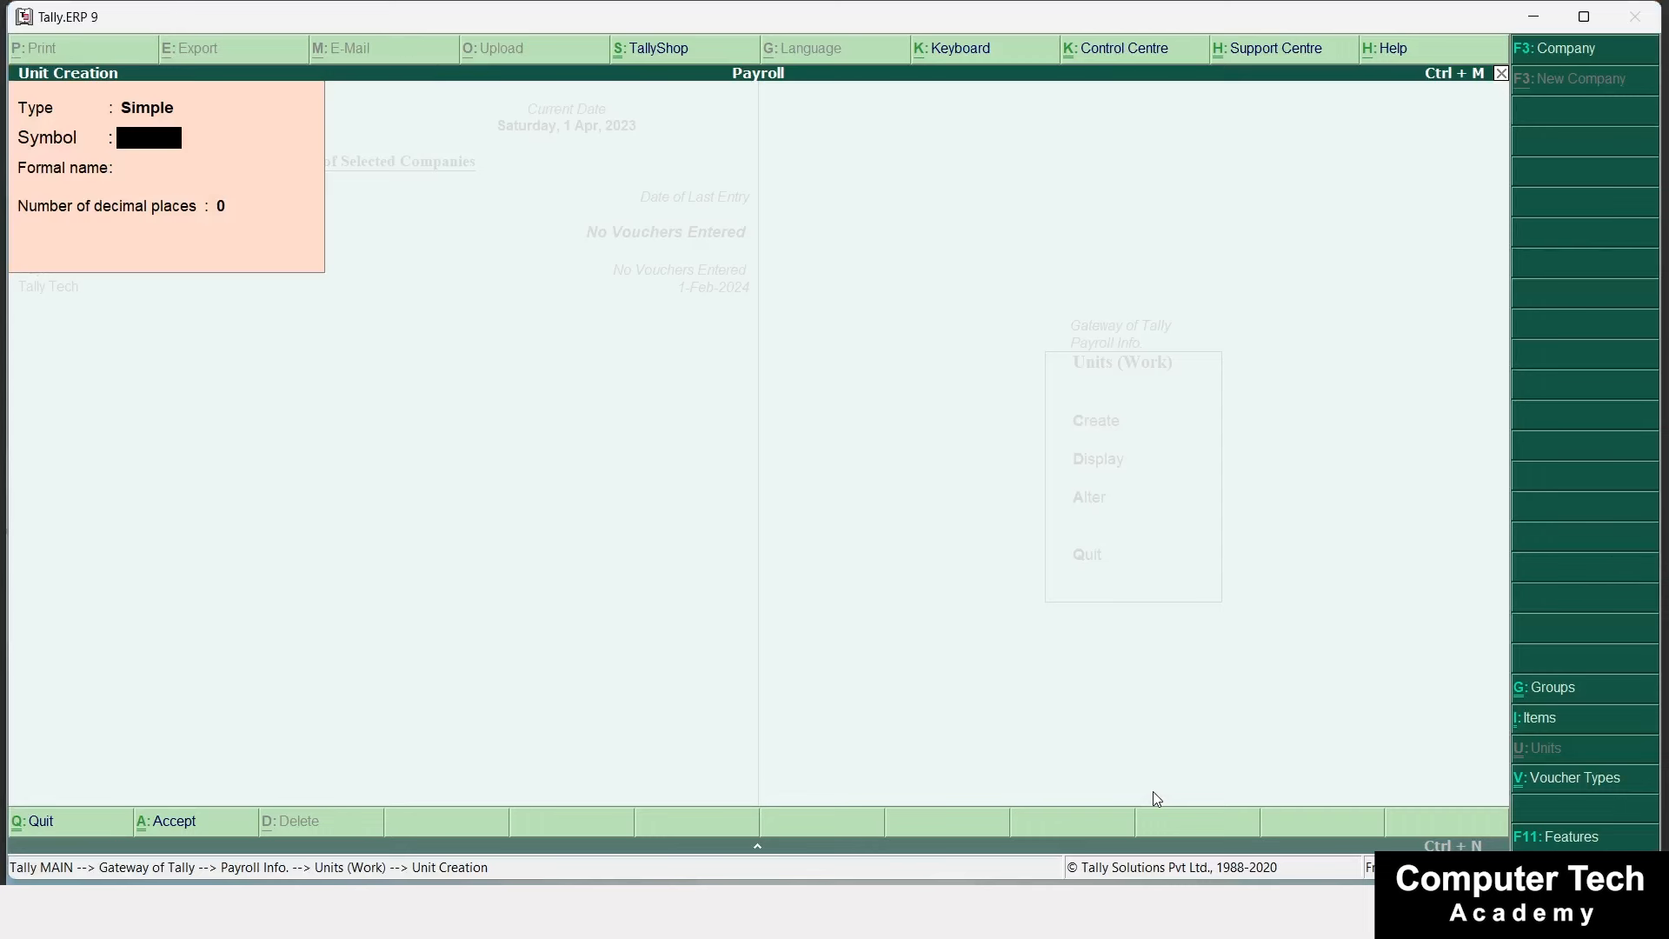
# Create the compound unit Day of 8 Hour.
pyautogui.press('BackSpace')
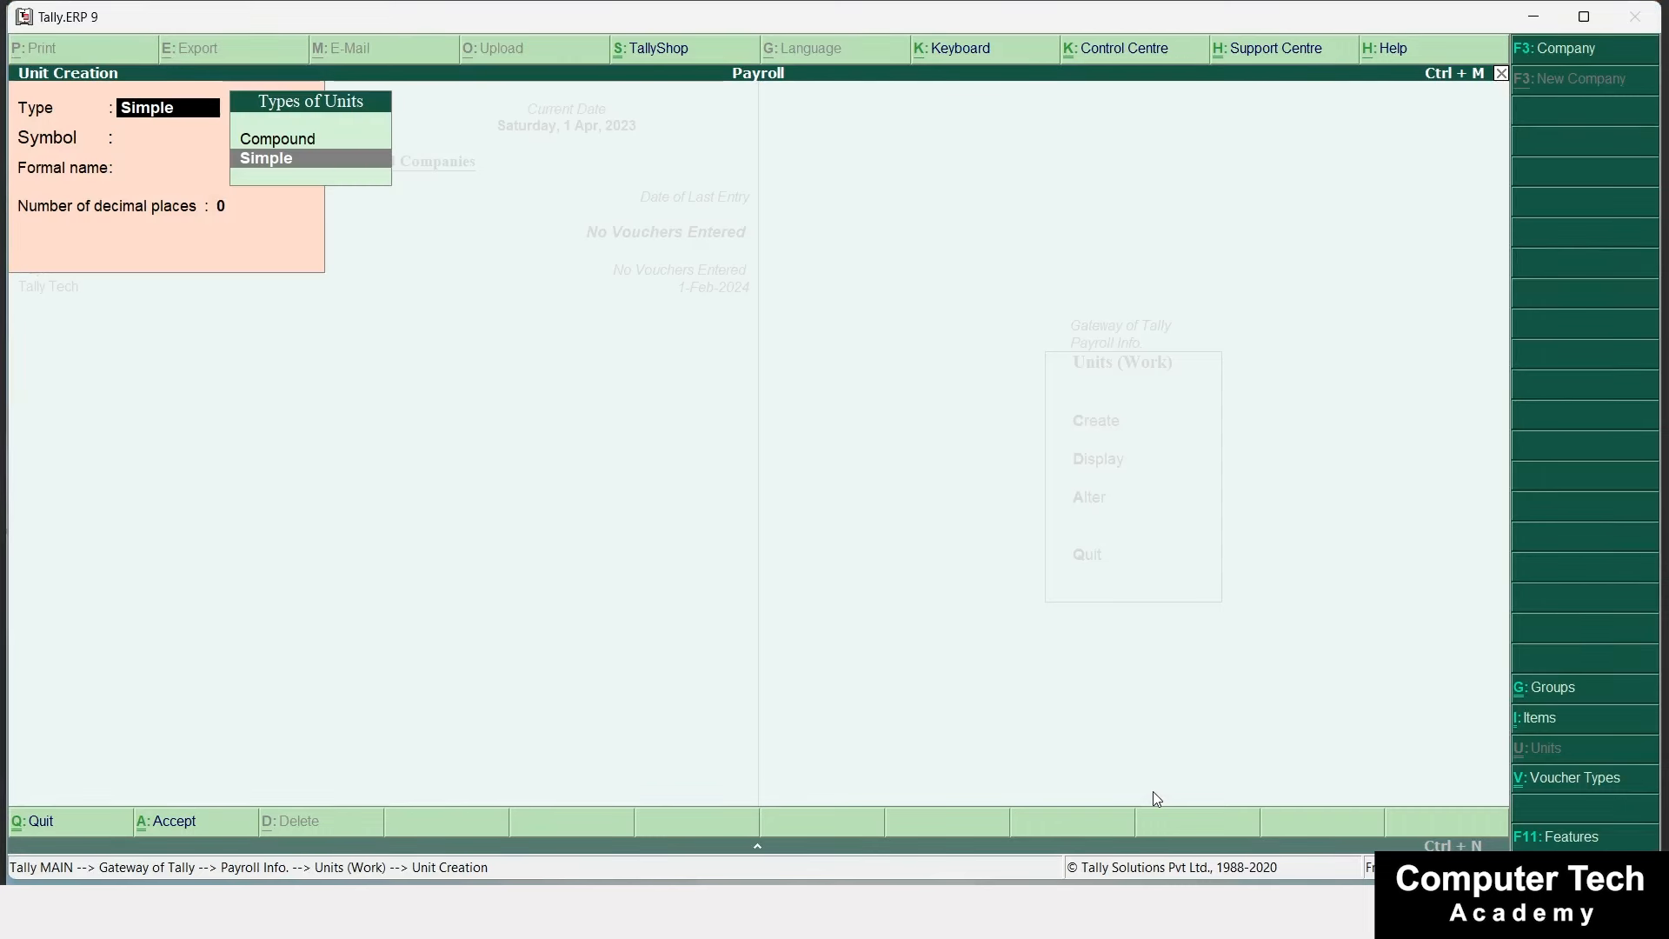
pyautogui.press('Up')
pyautogui.press('Return')
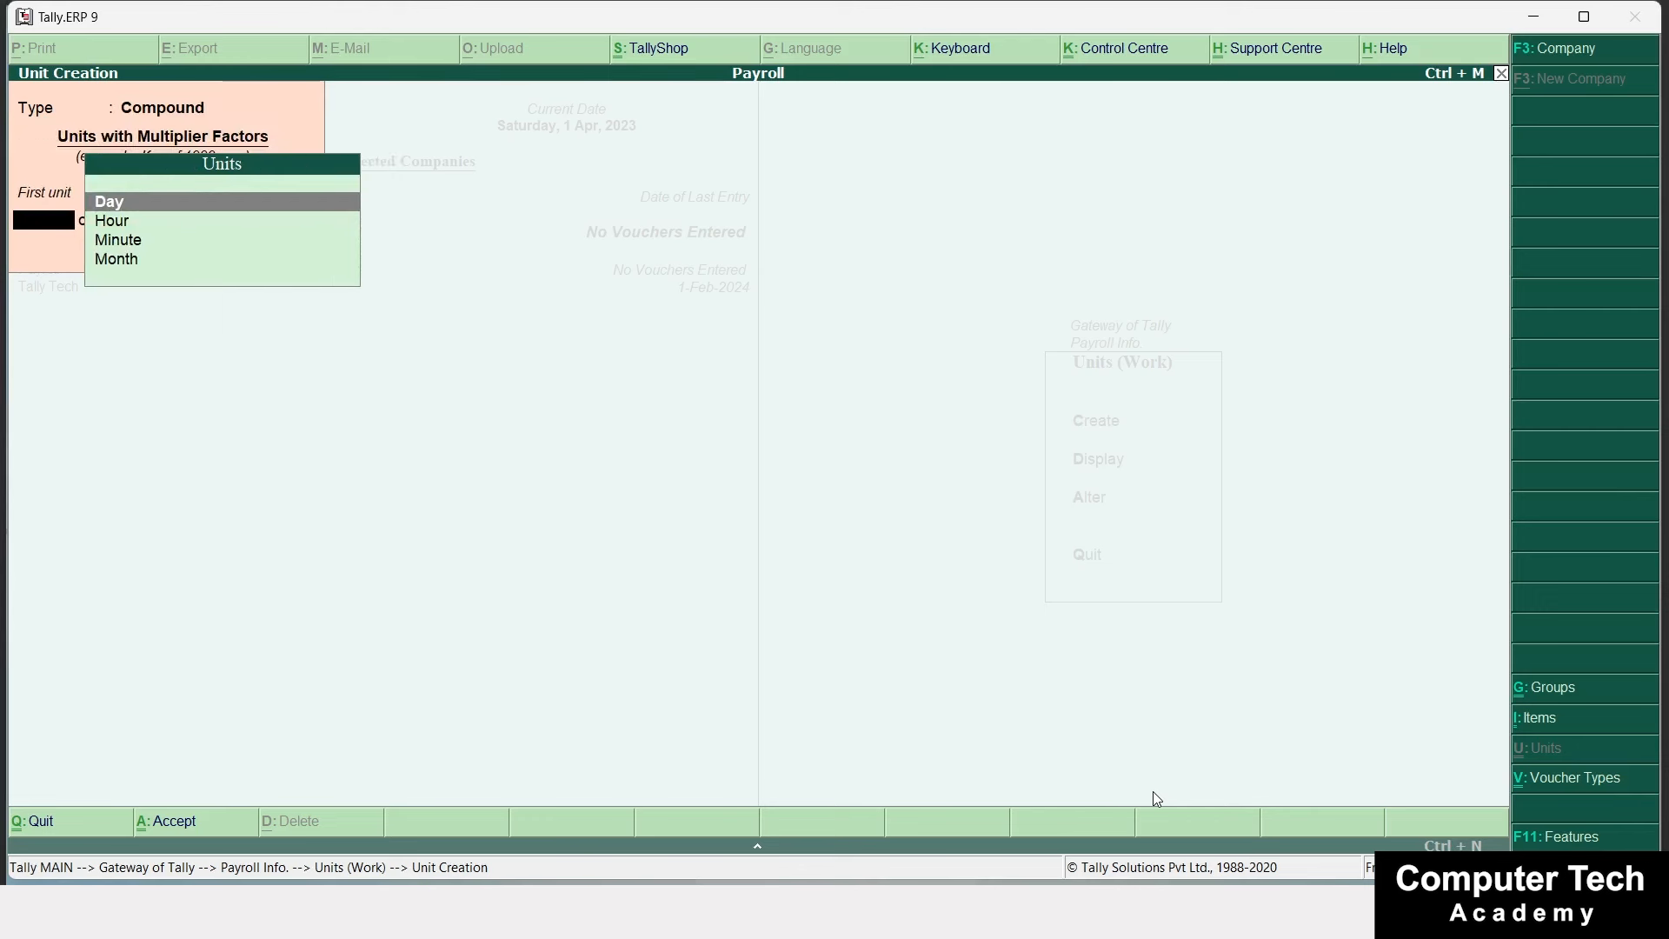
pyautogui.press('Return')
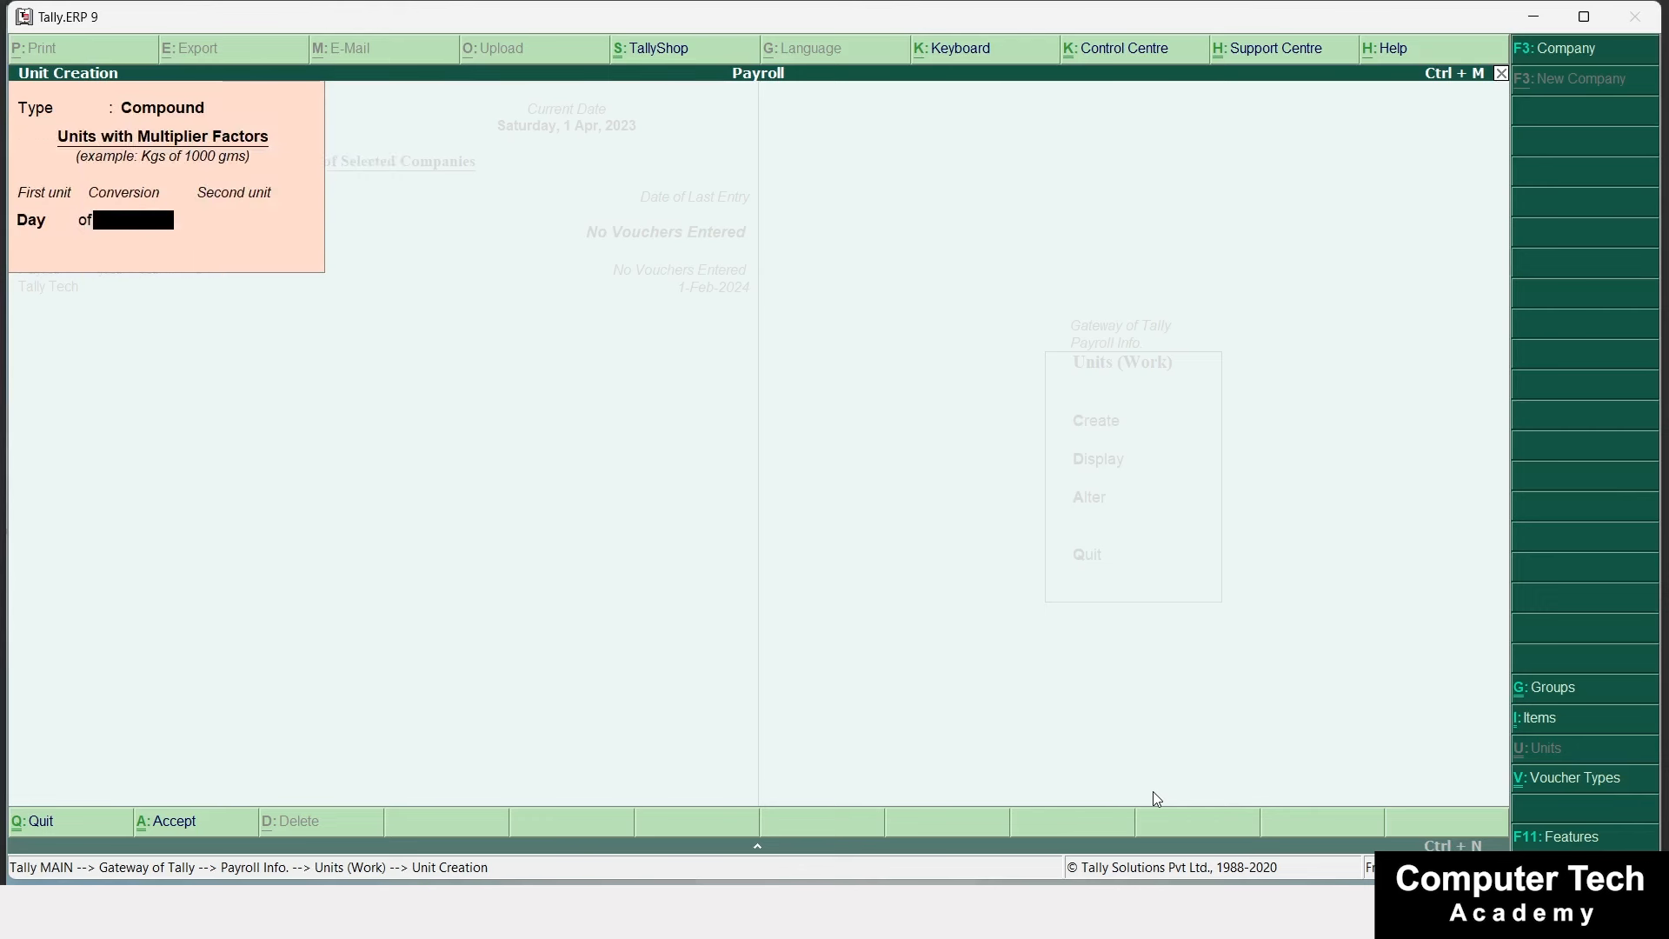
pyautogui.write('3')
pyautogui.press('BackSpace')
pyautogui.write('8')
pyautogui.press('Return')
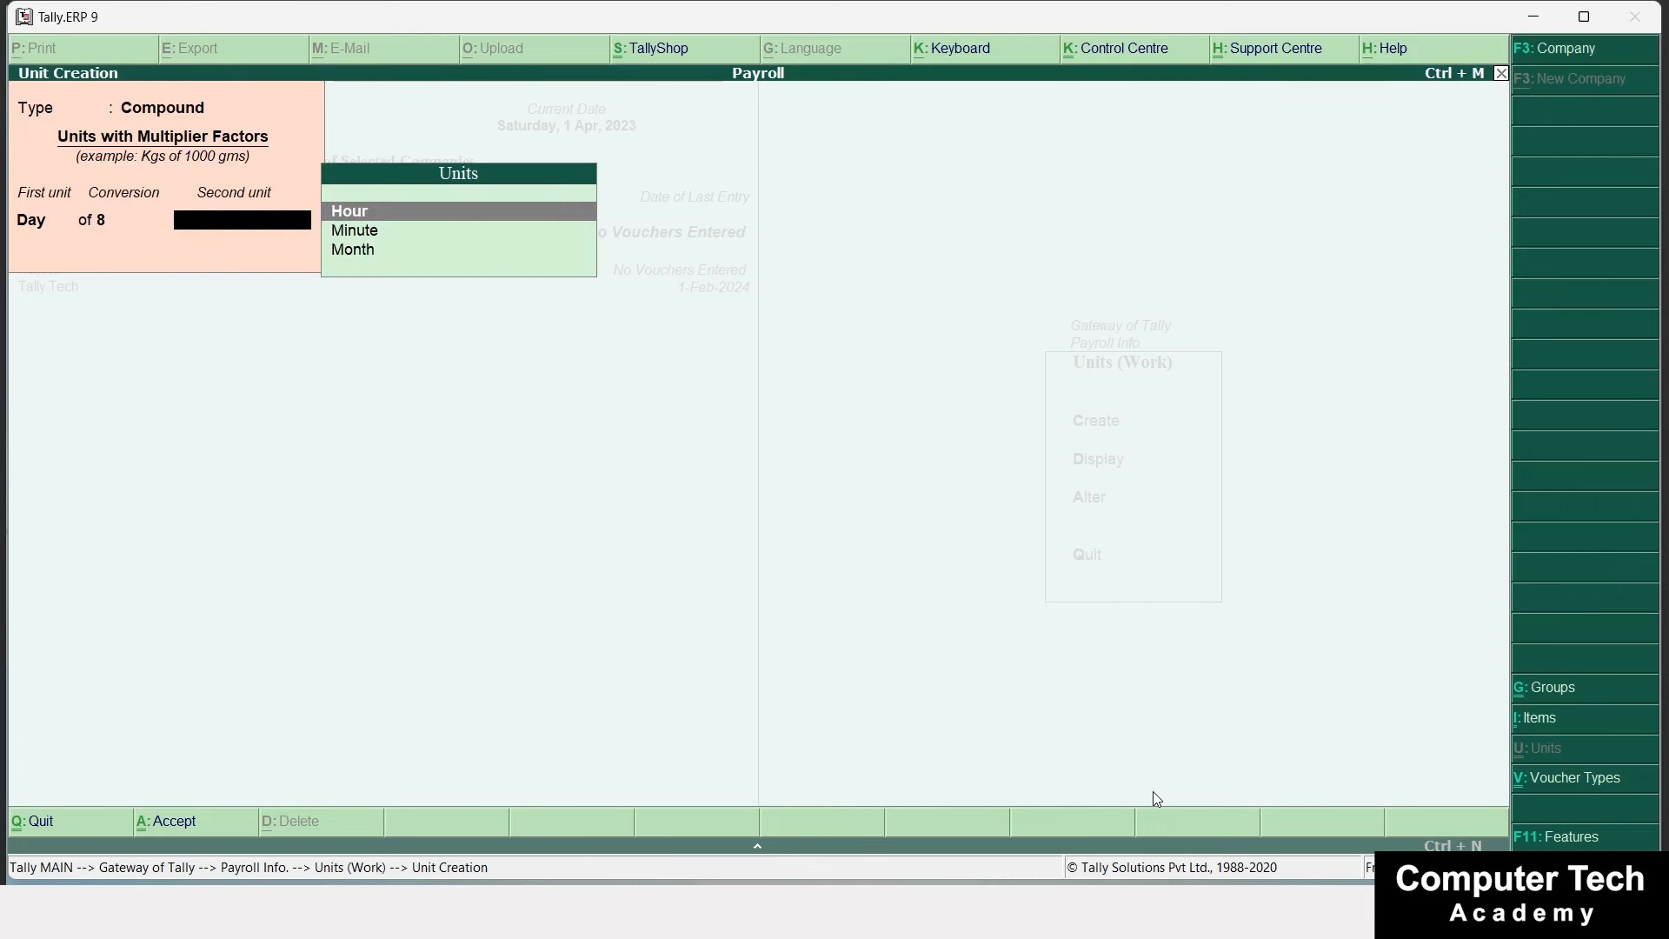
pyautogui.press('Return')
pyautogui.press('n')
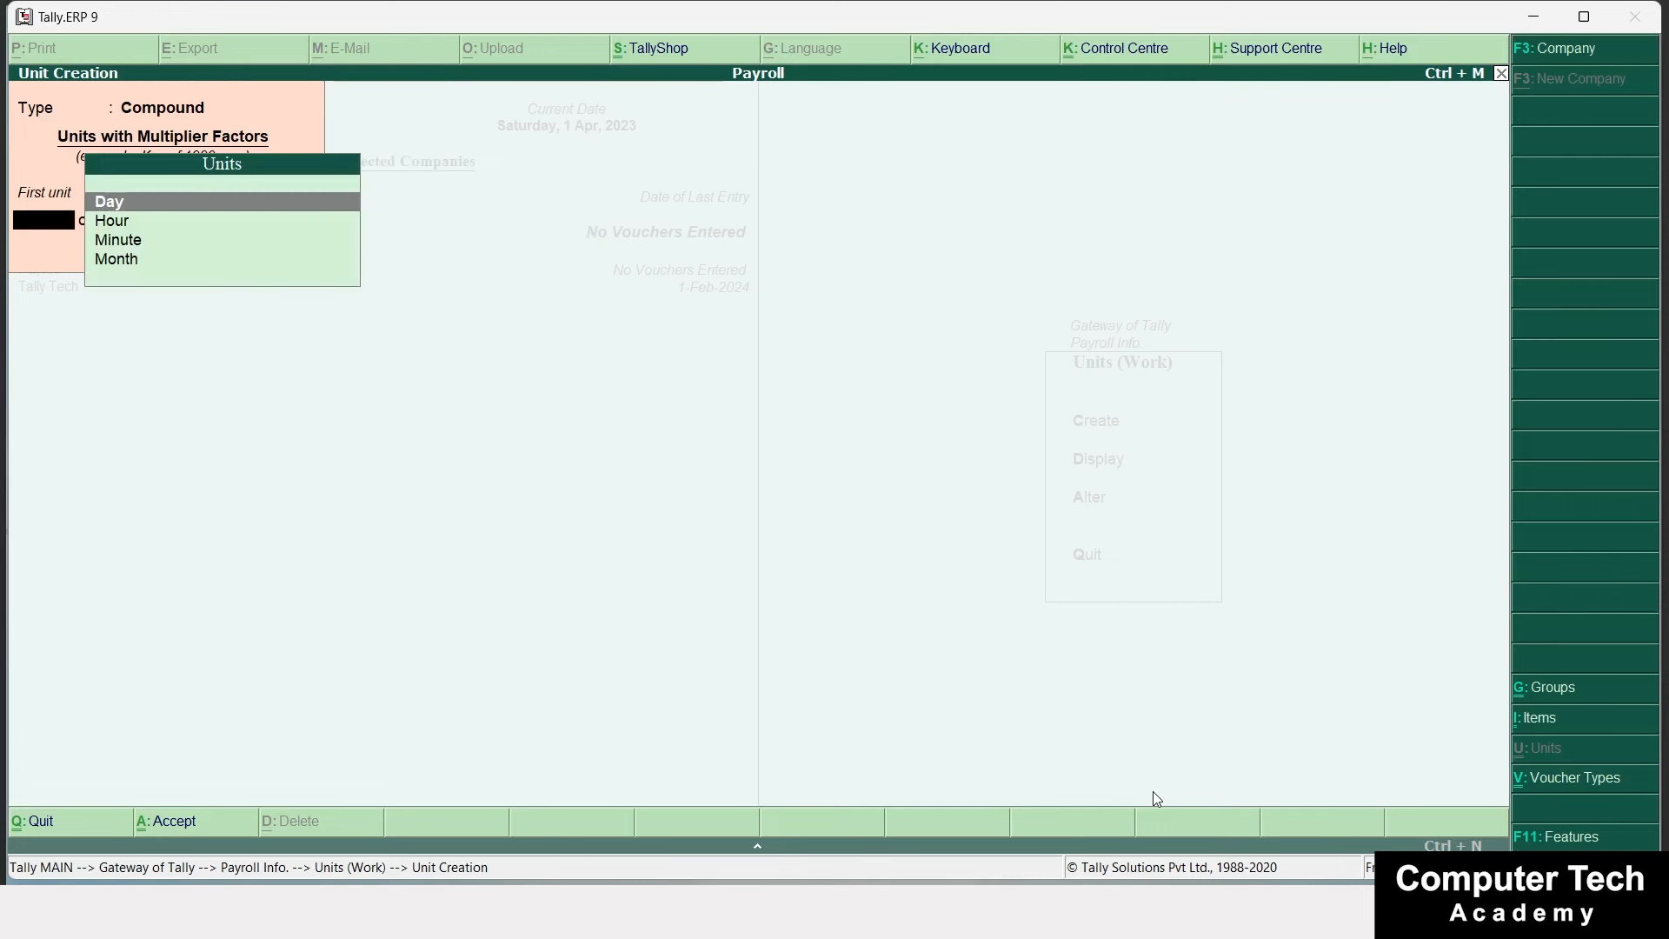
# Create the compound unit Hour of 60 Minute.
pyautogui.press('Down')
pyautogui.press('Return')
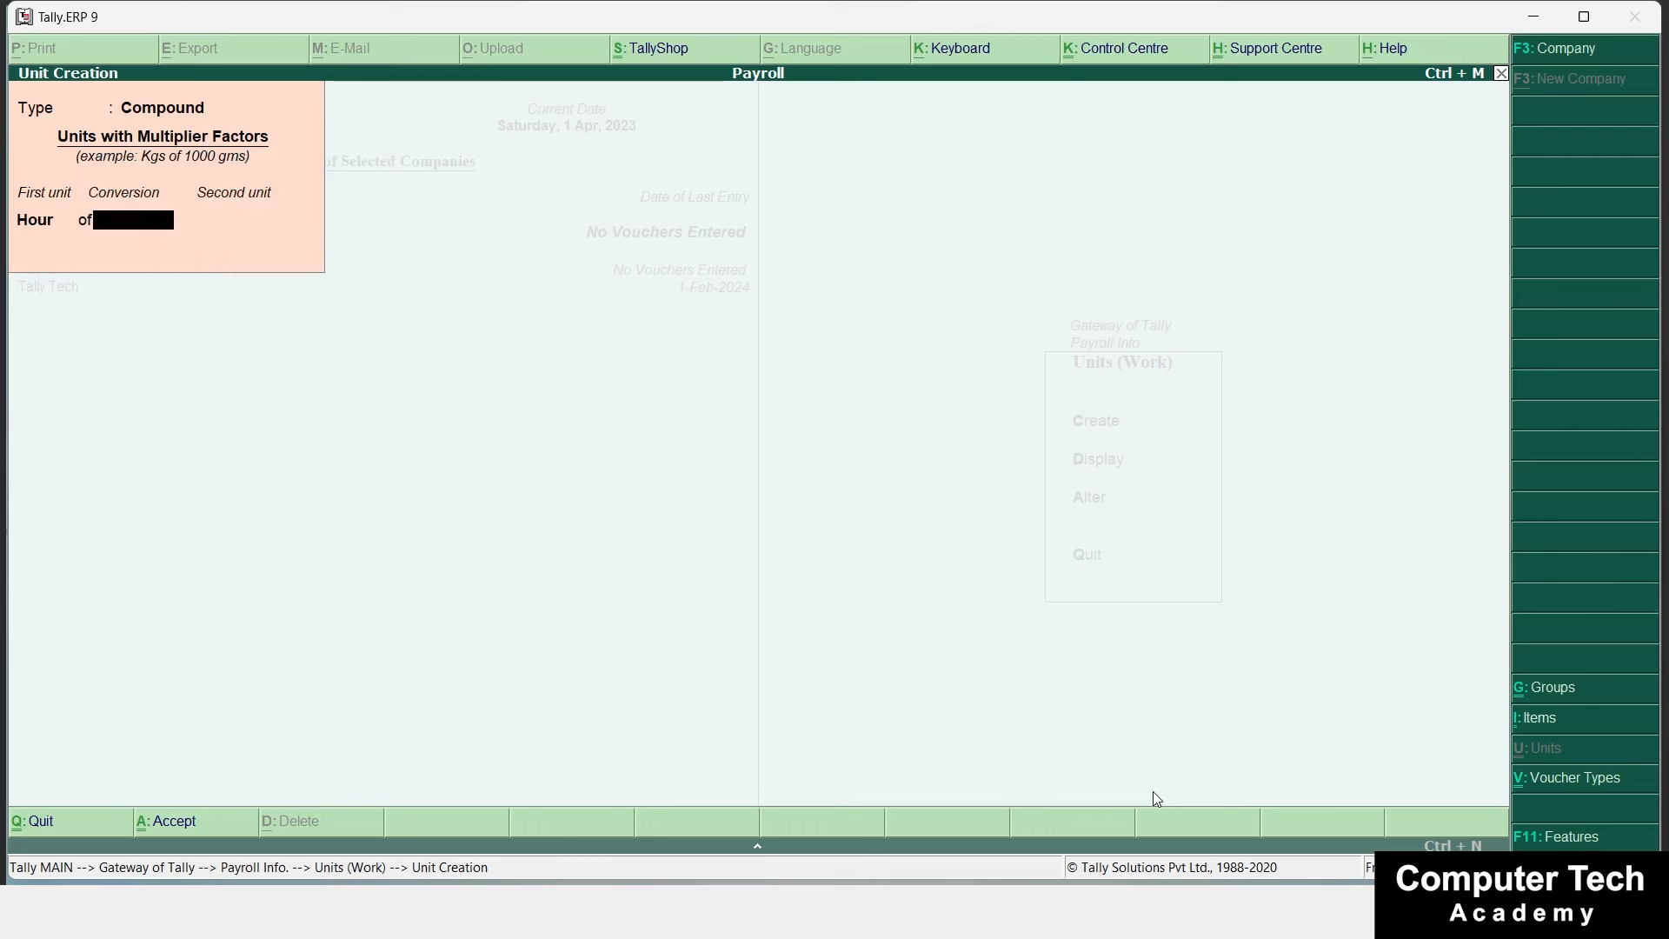
pyautogui.write('60')
pyautogui.press('Return')
pyautogui.press('Down')
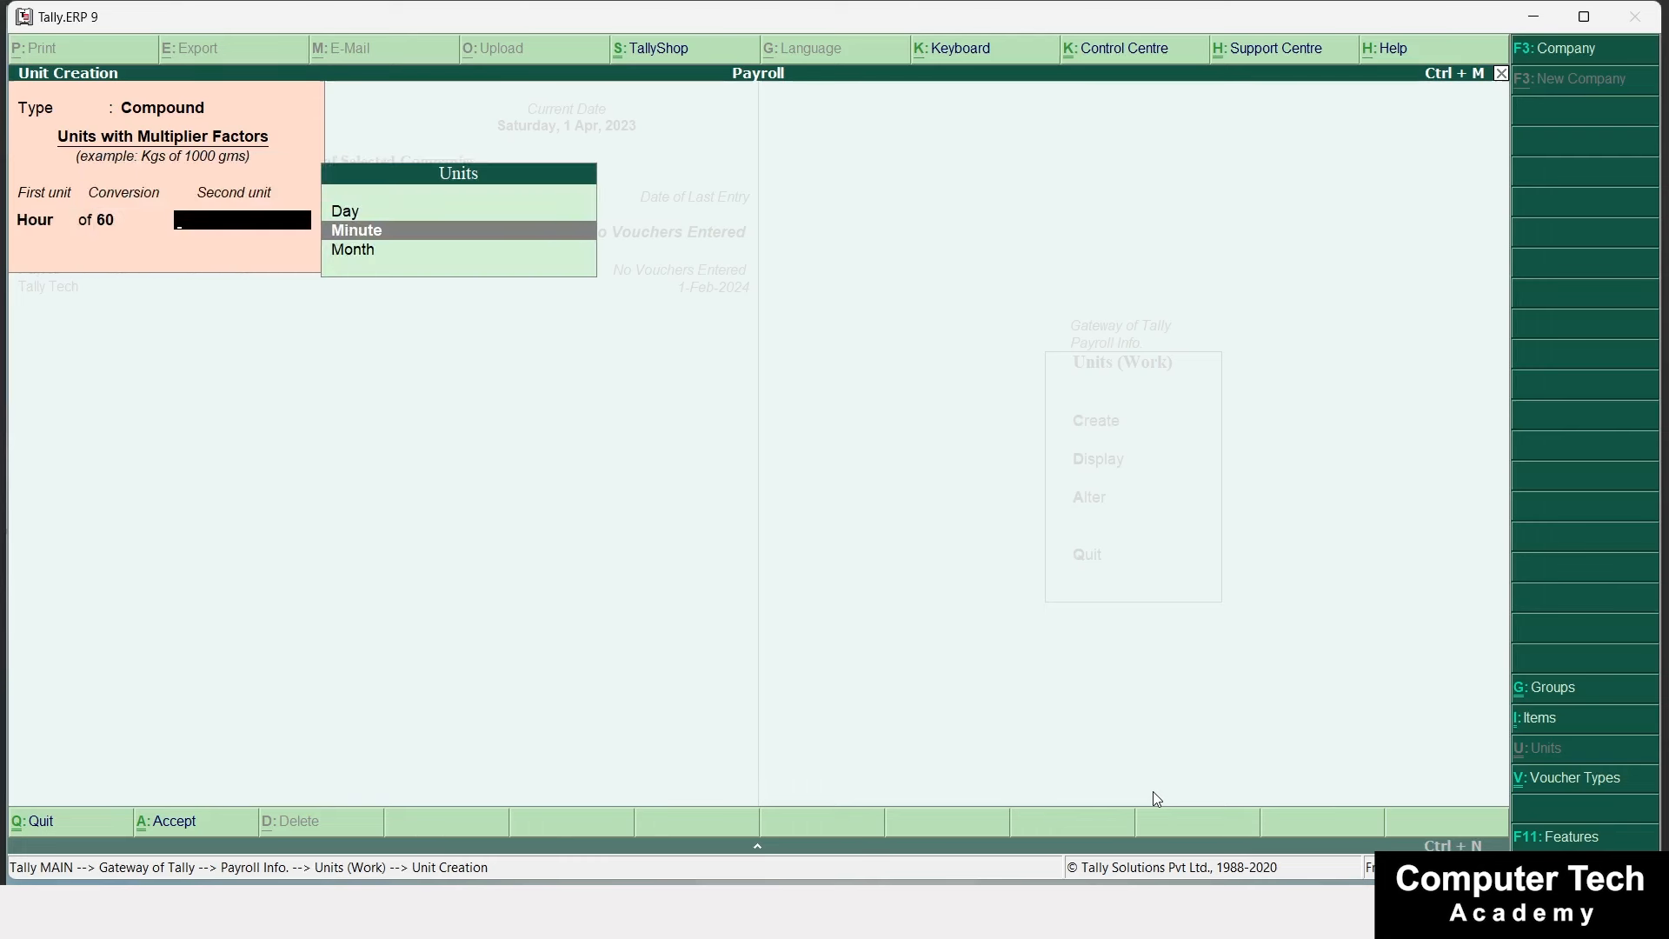
pyautogui.press('Return')
pyautogui.press('n')
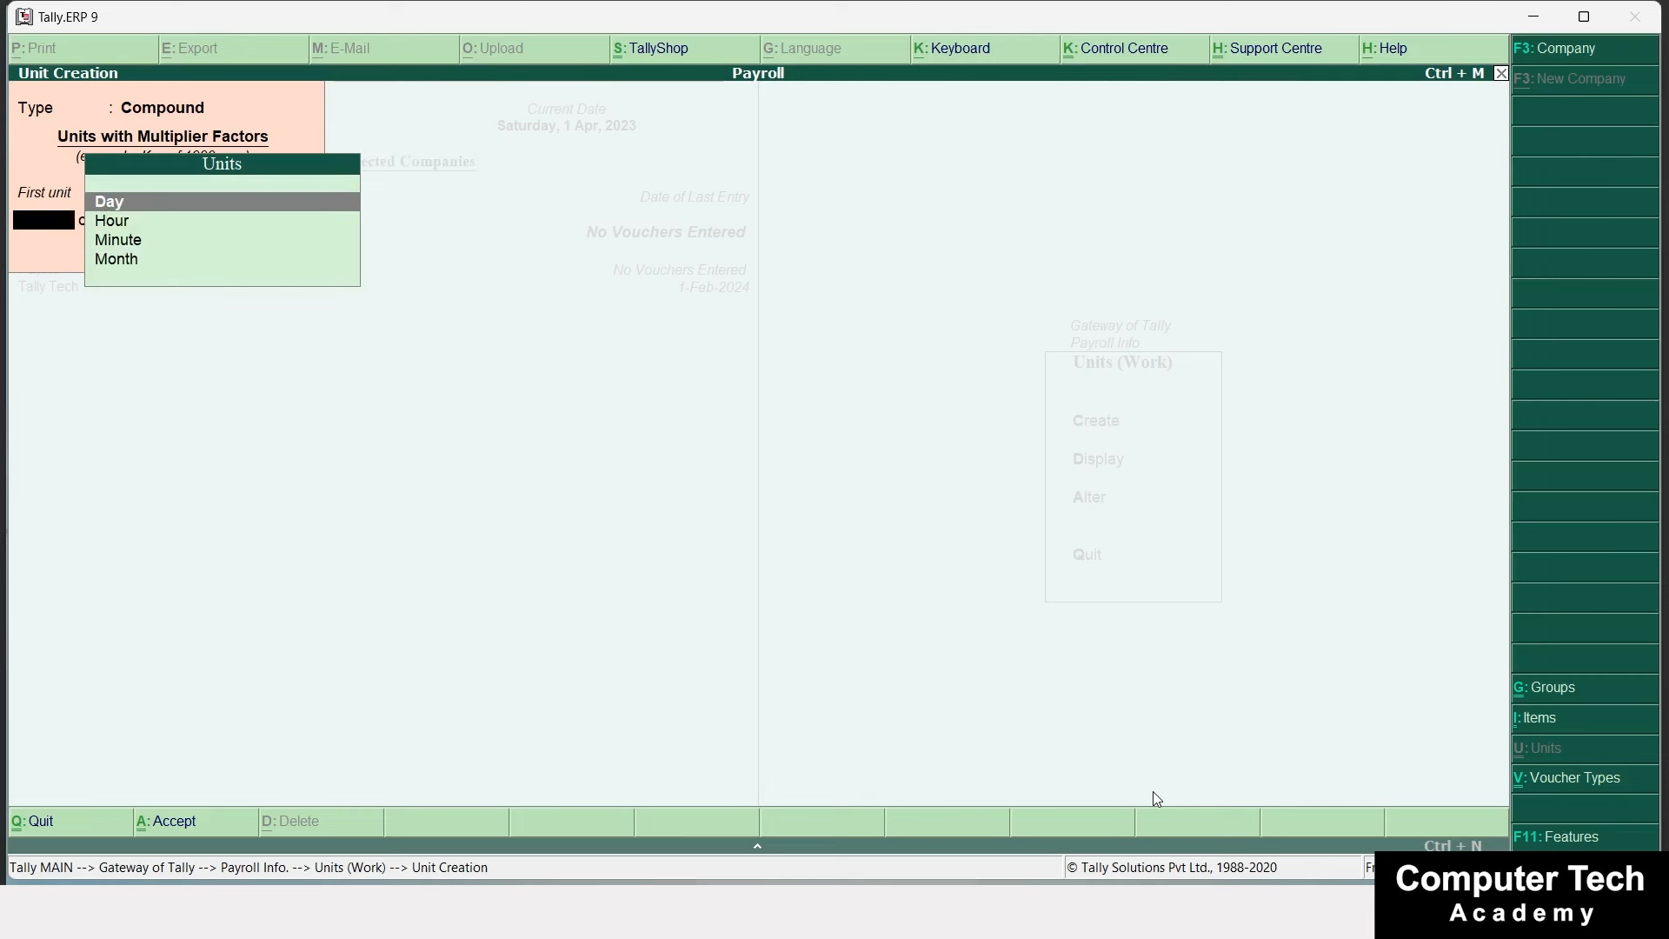
# Create the compound unit Month of 30 Day and return to Payroll Info.
pyautogui.press('Down')
pyautogui.press('Down')
pyautogui.press('Down')
pyautogui.press('Return')
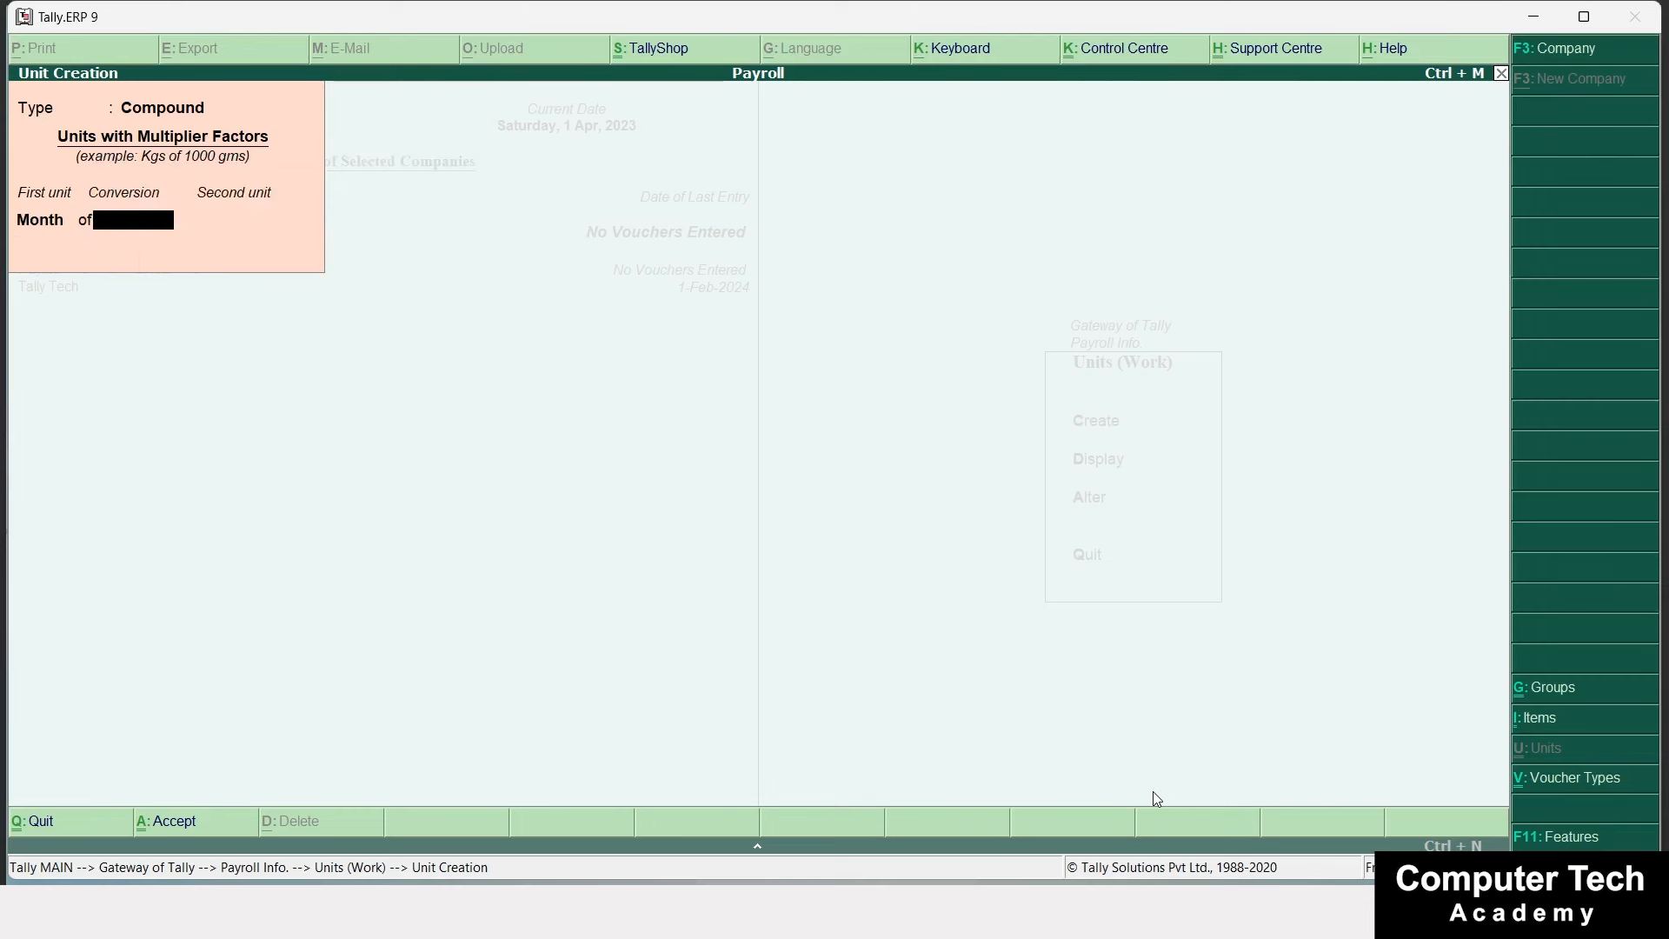
pyautogui.write('30')
pyautogui.press('Return')
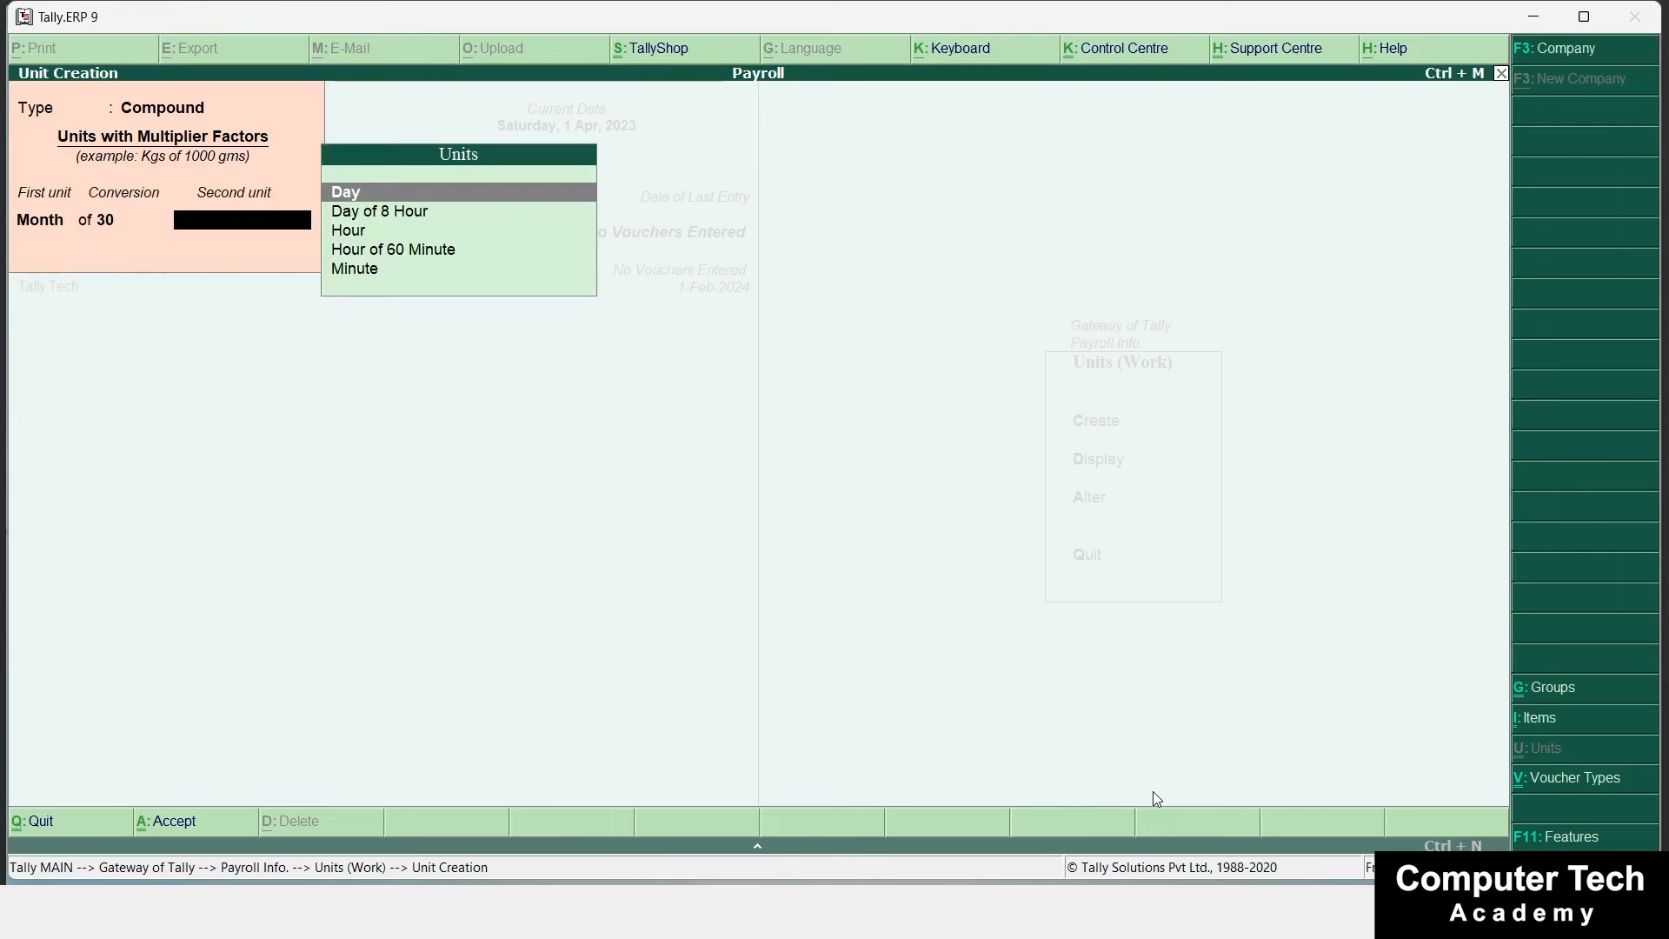
pyautogui.press('Return')
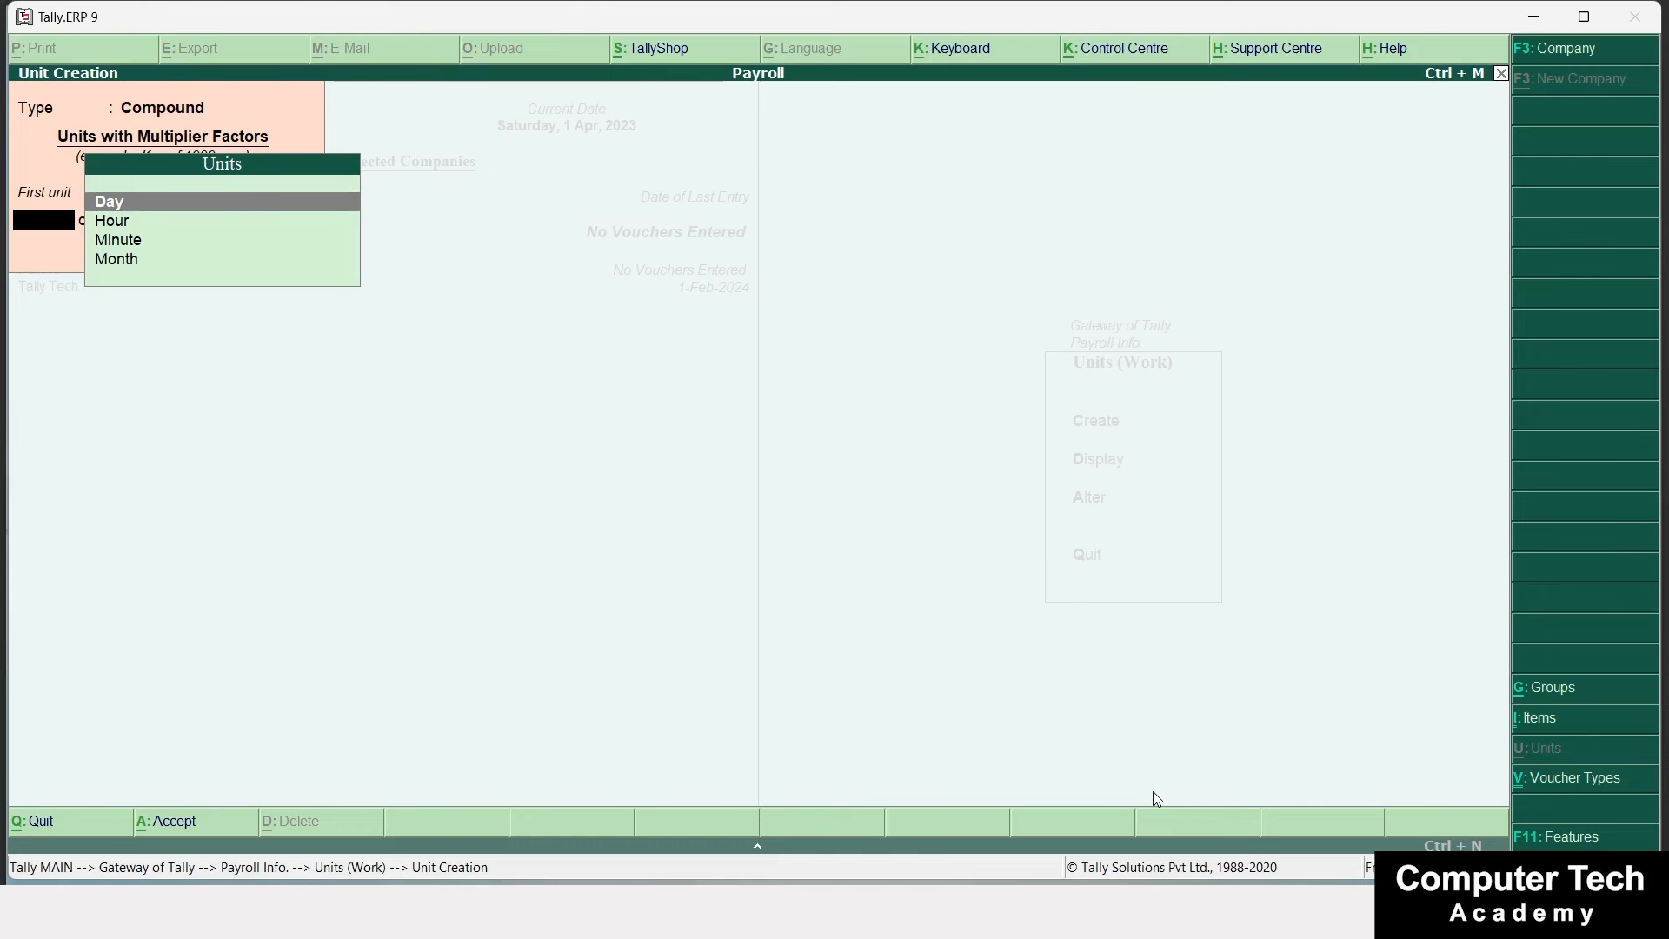
pyautogui.press('Escape')
pyautogui.press('Escape')
pyautogui.press('Escape')
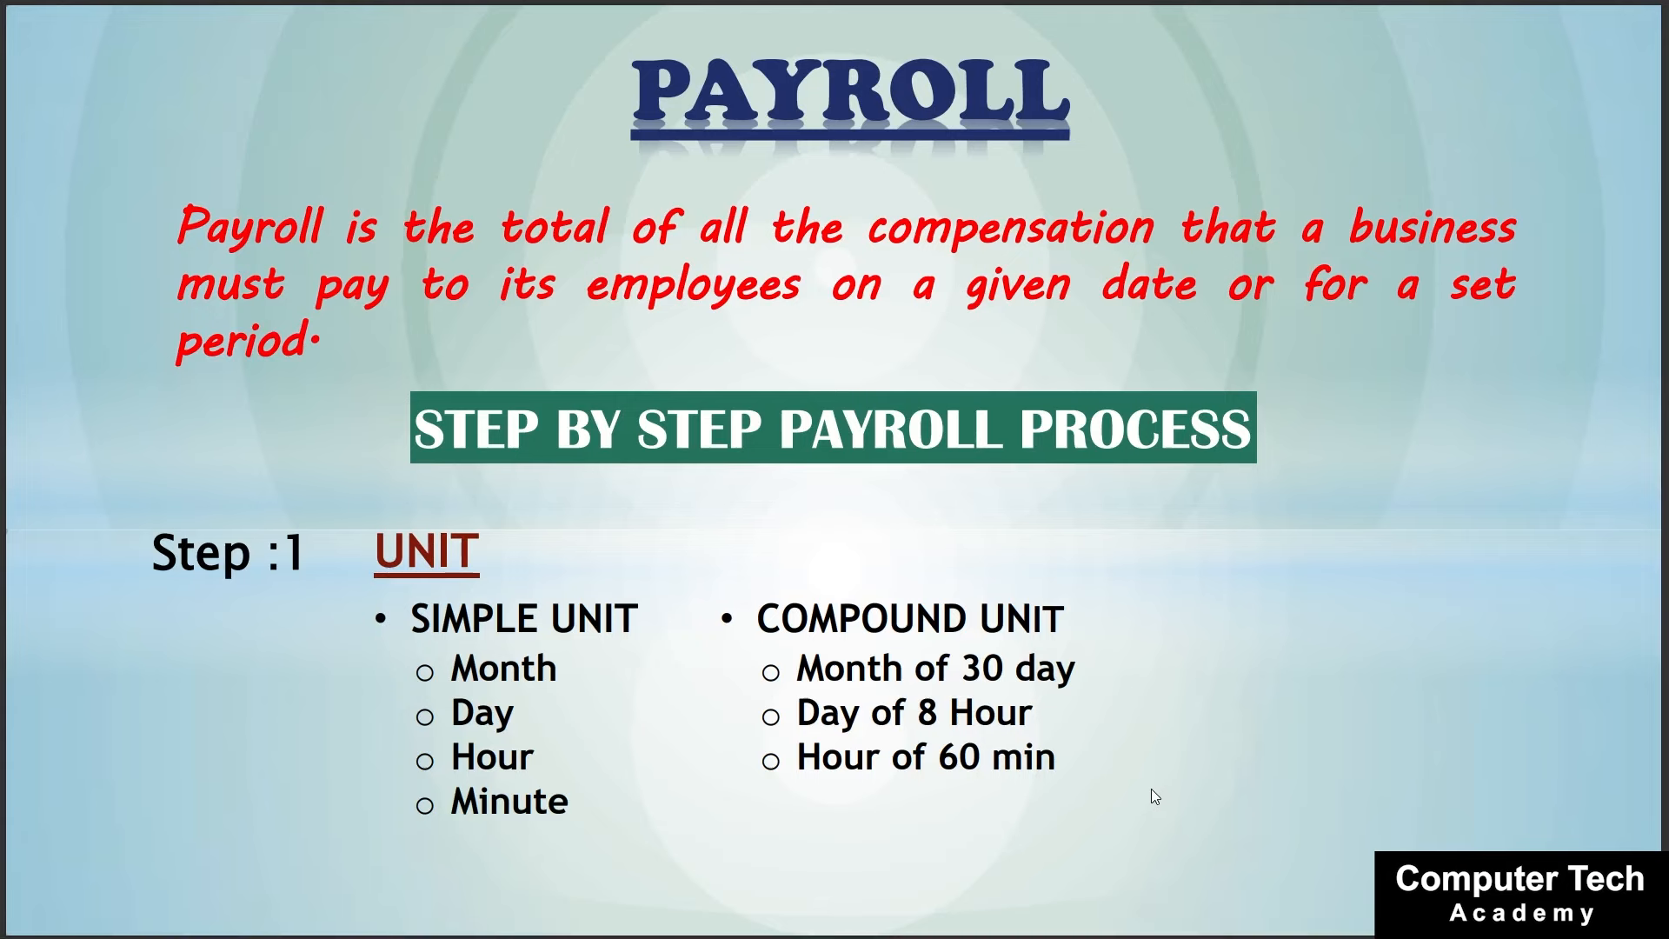
# Advance to the attendance types and pay heads slide, then return to Tally.
pyautogui.press('Right')
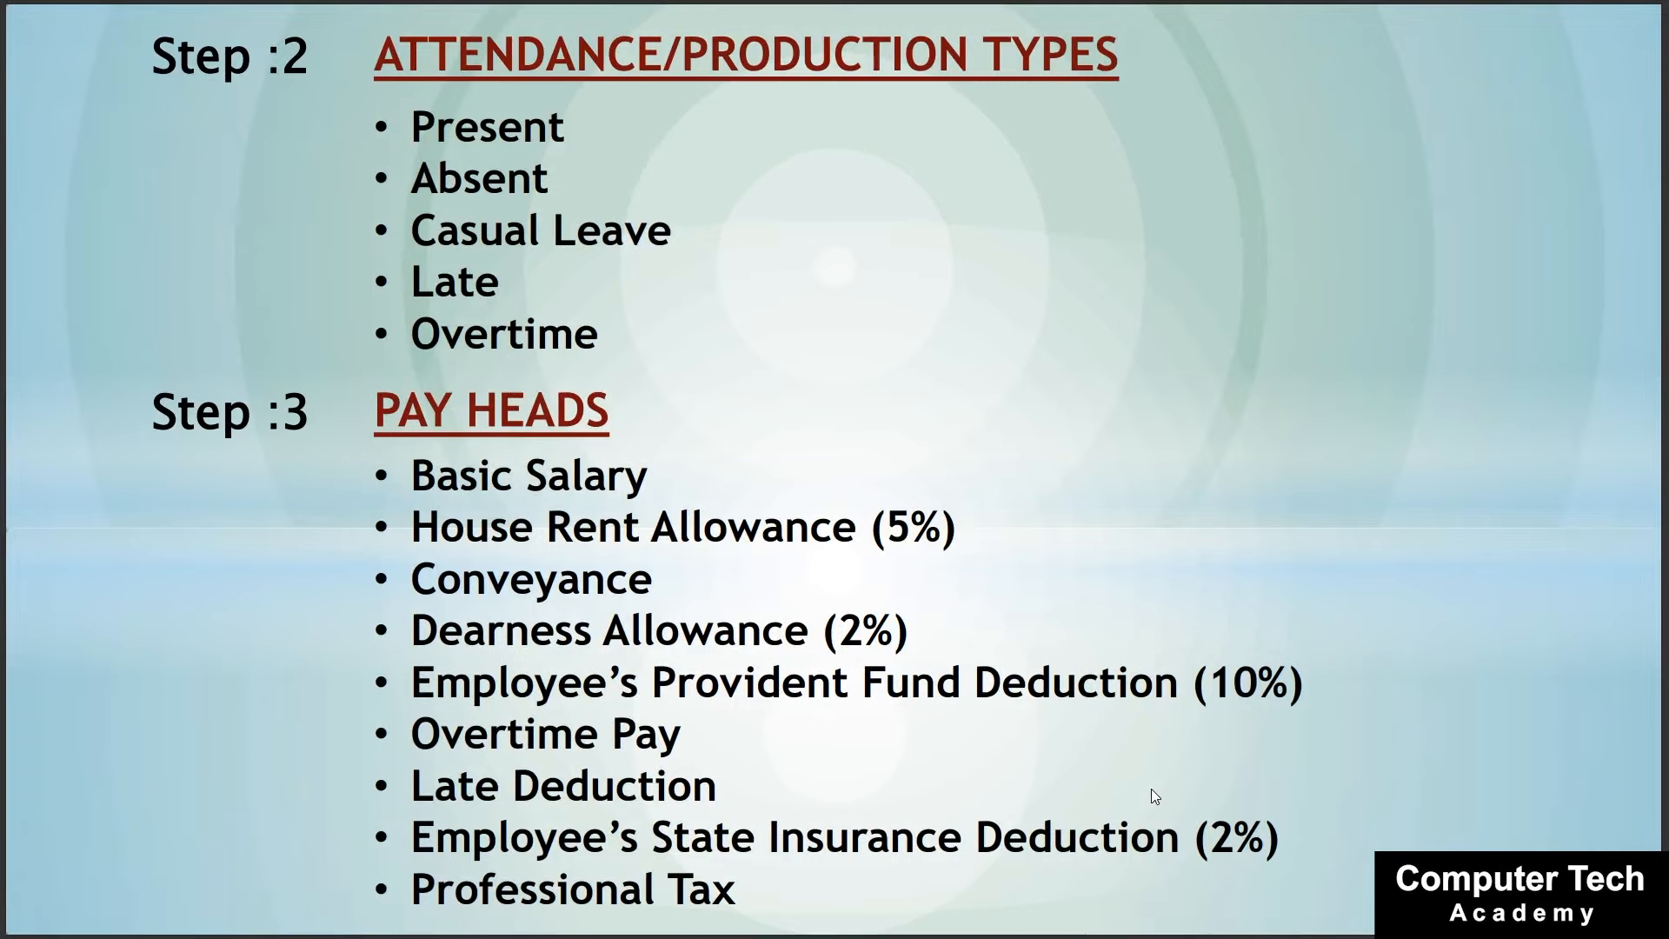
pyautogui.hotkey('alt', 'Tab')
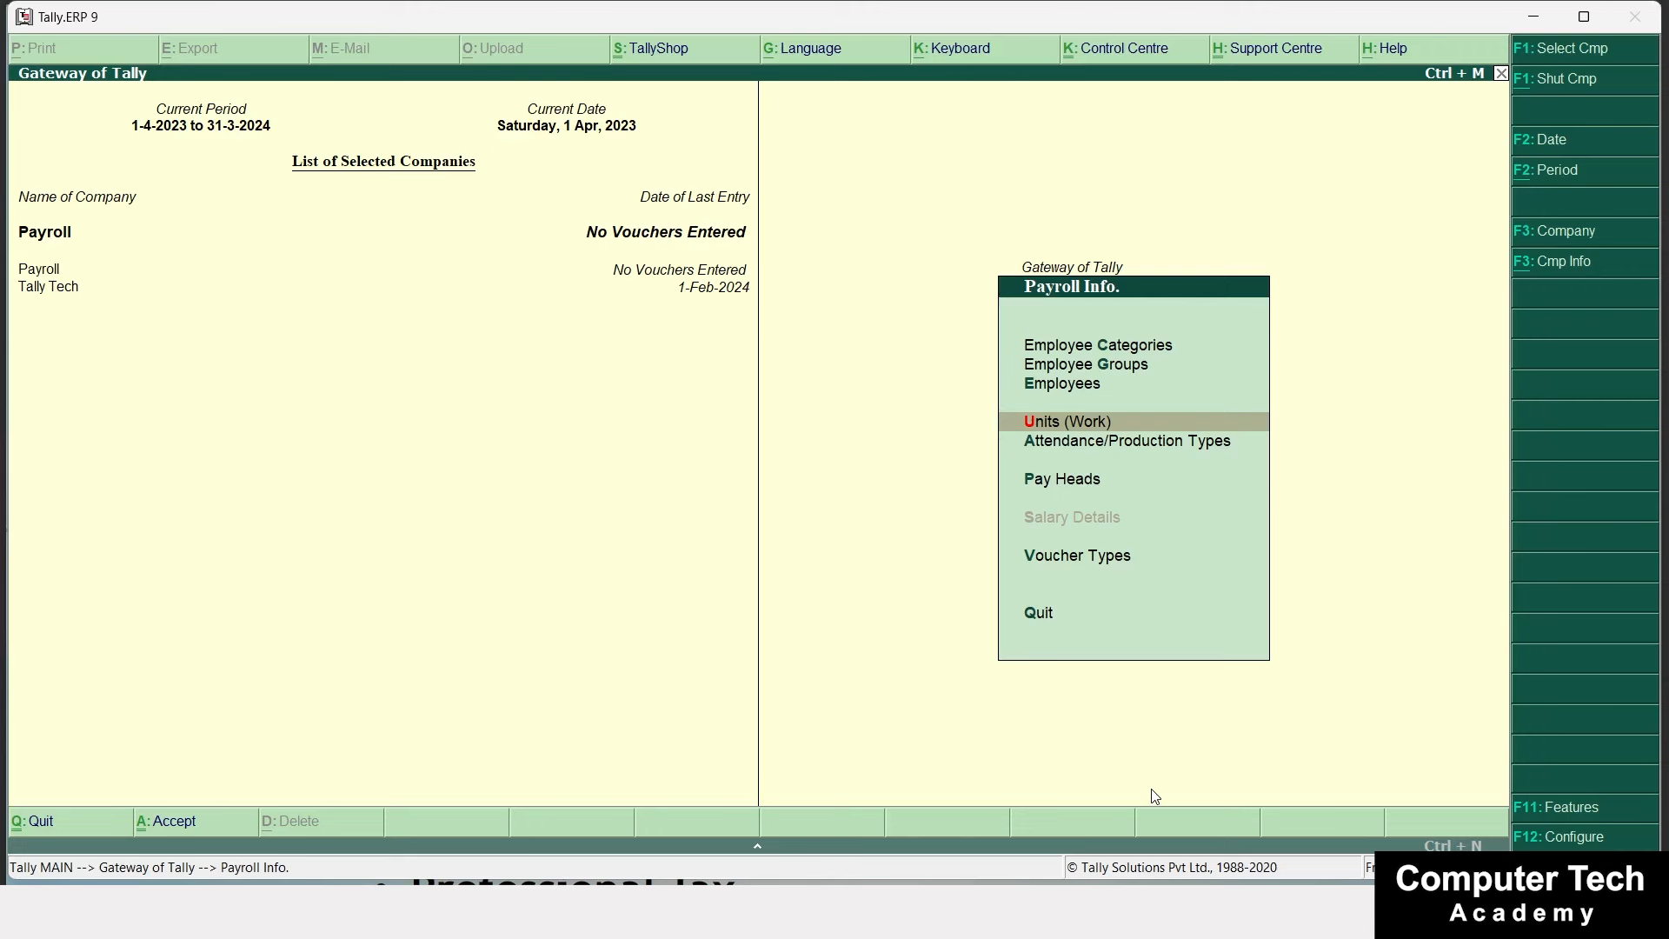
# Create attendance type Present under Primary as Attendance / Leave with Pay in Days.
pyautogui.press('Down')
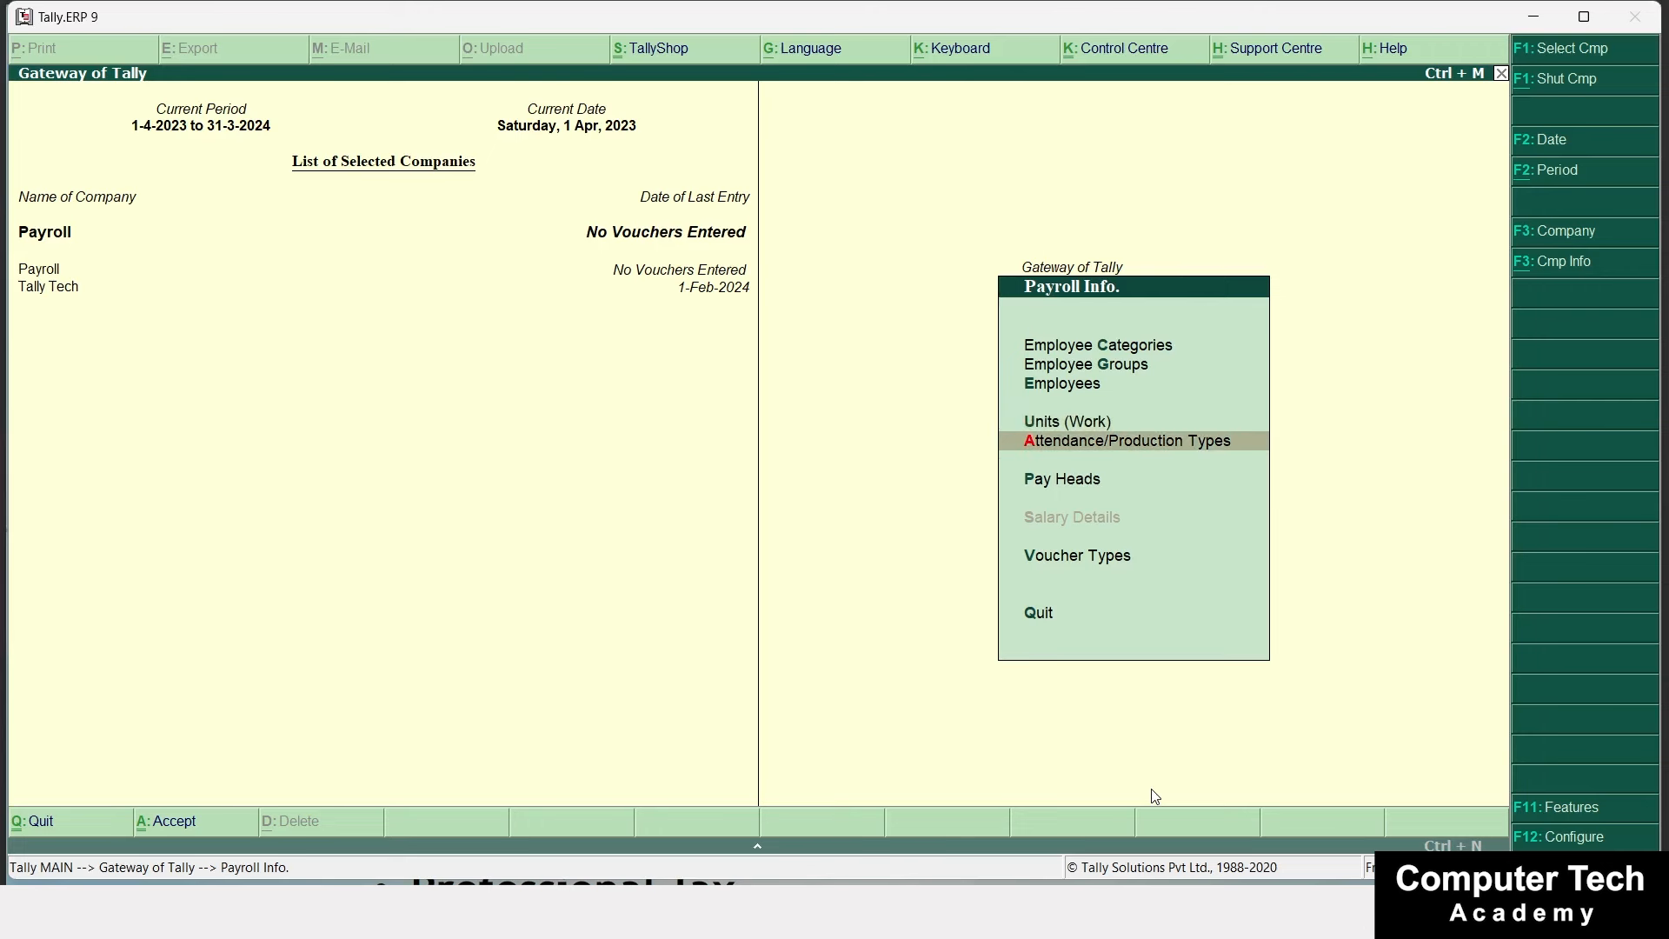
pyautogui.press('Return')
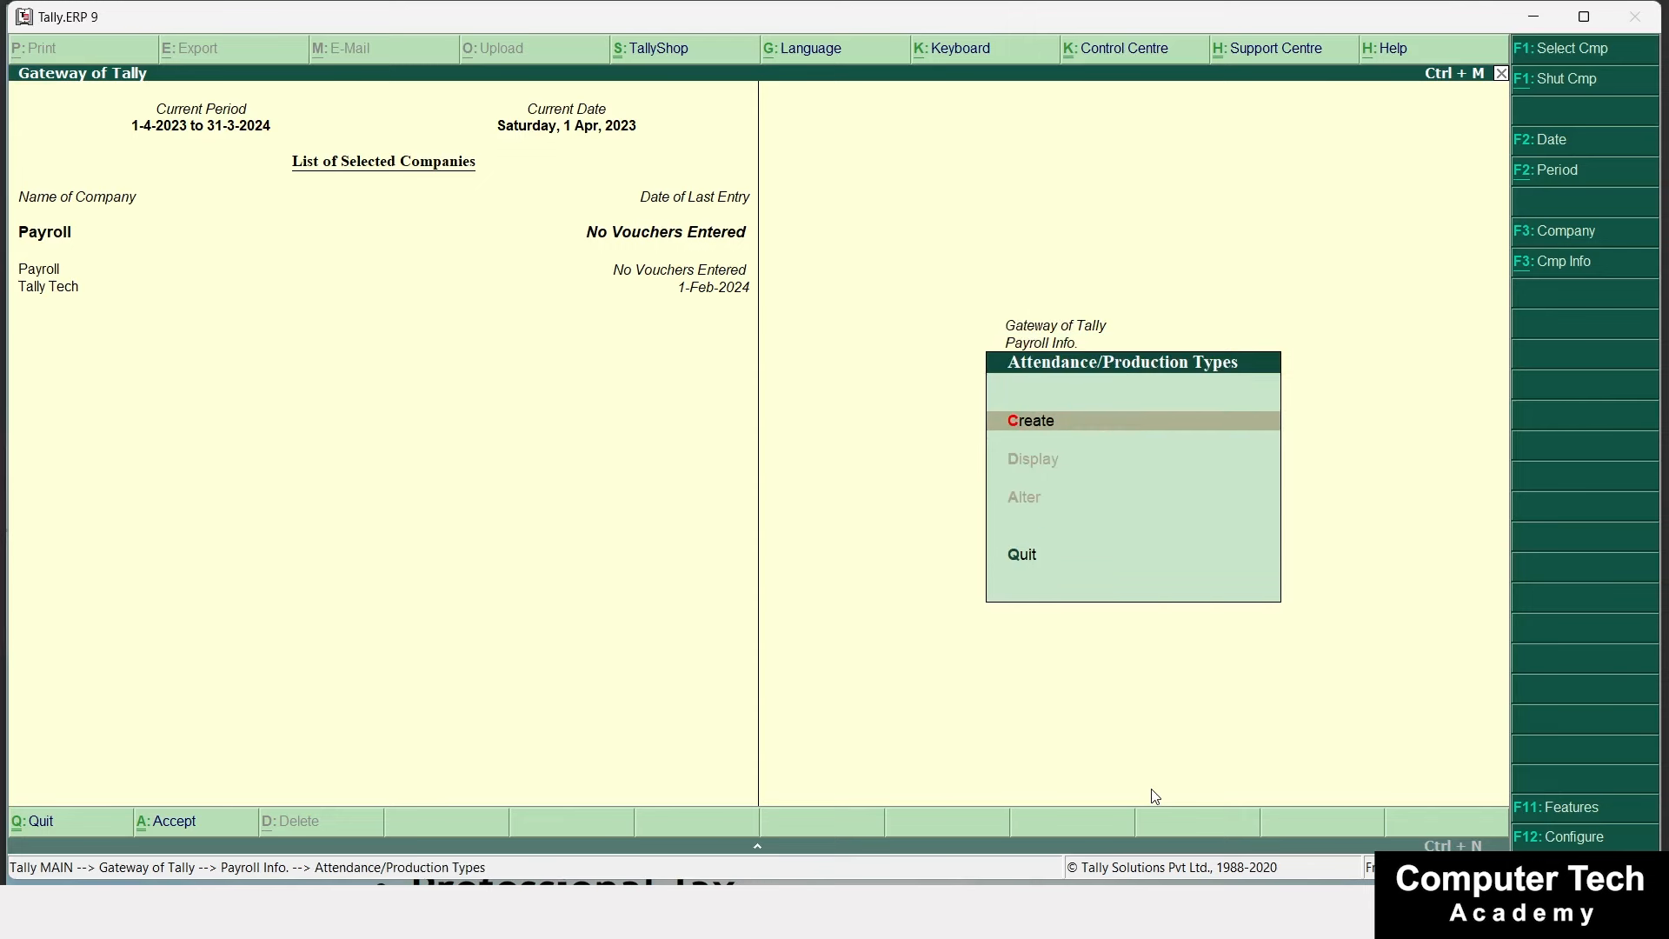
pyautogui.press('Return')
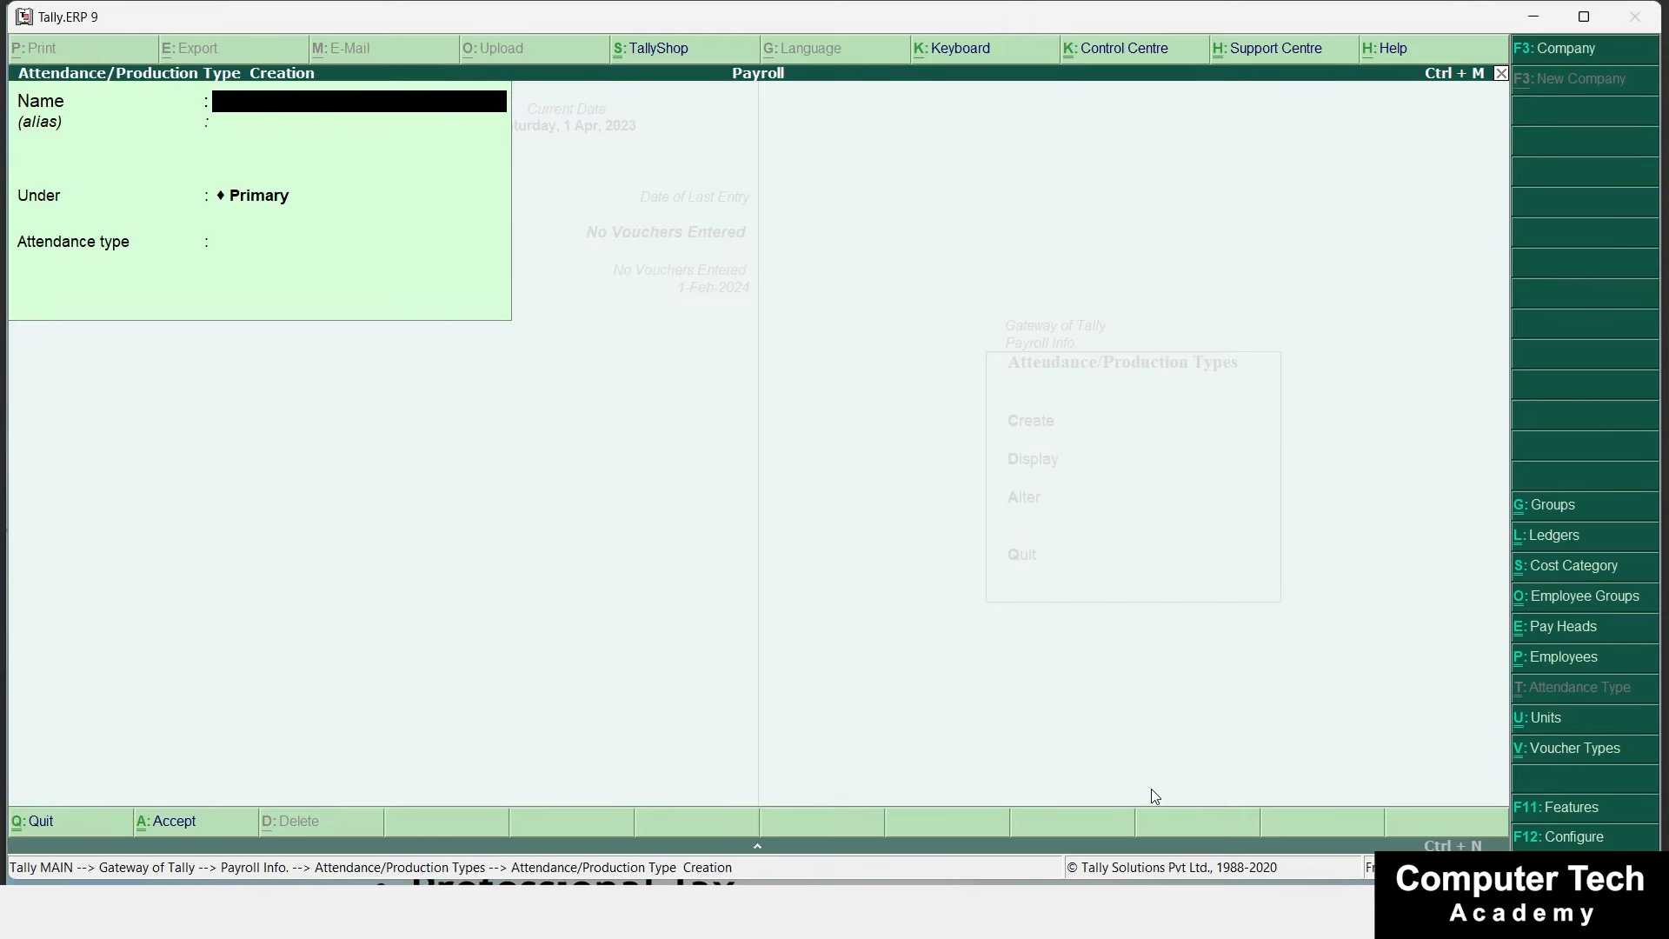
pyautogui.write('Present')
pyautogui.press('Return')
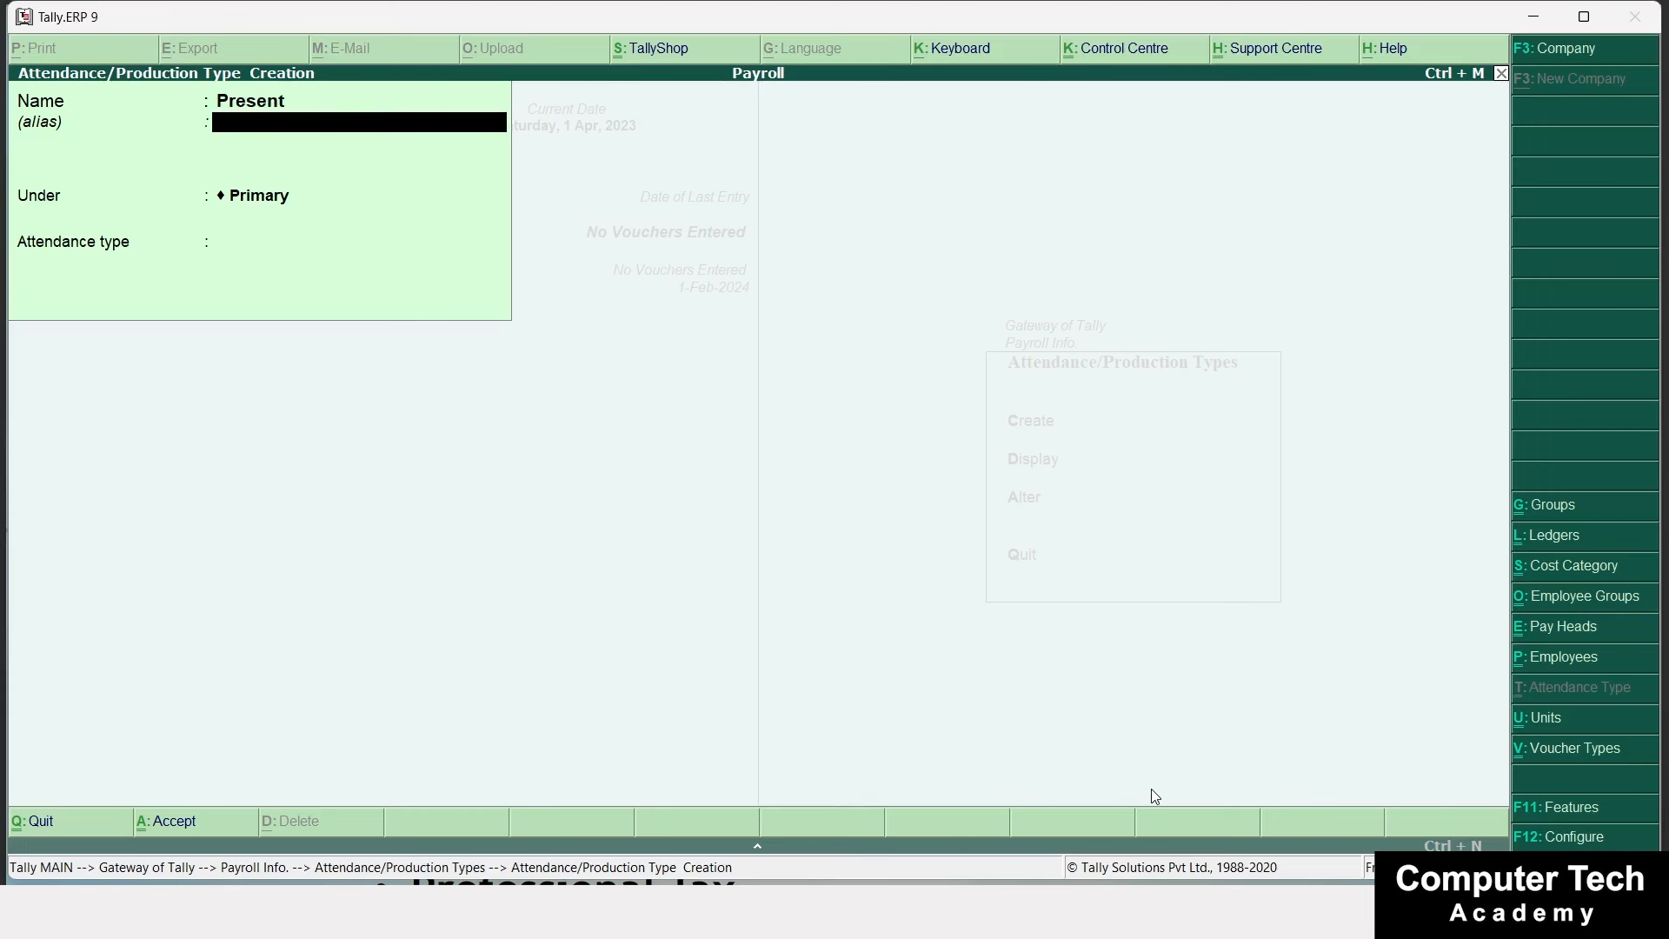
pyautogui.press('Return')
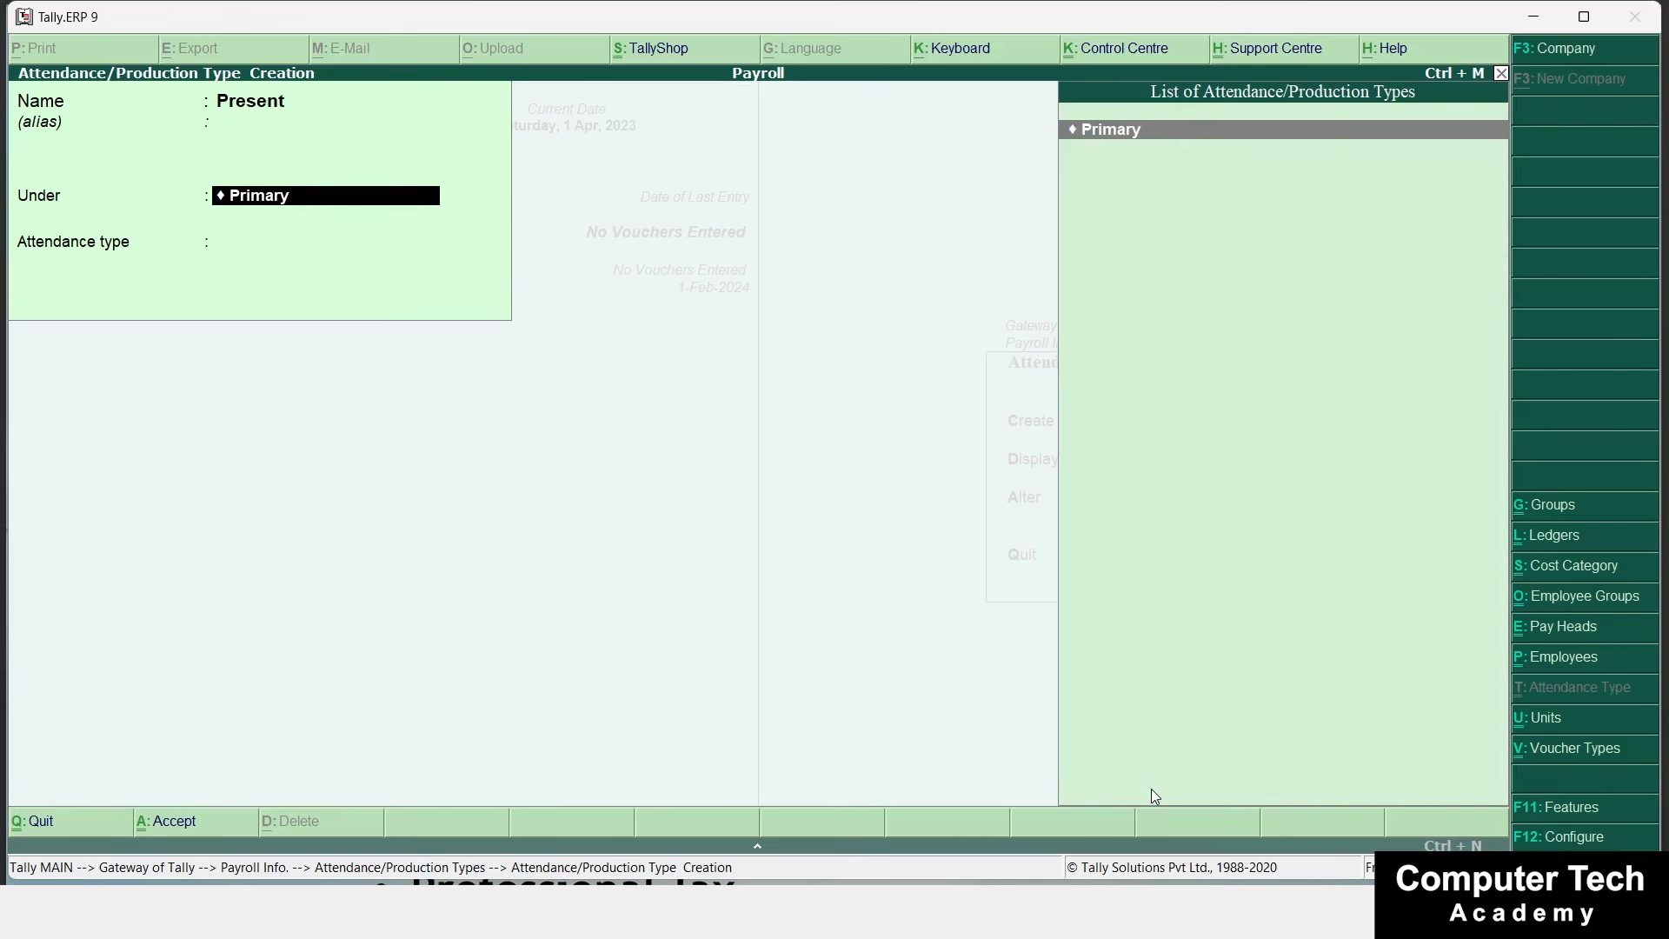
pyautogui.press('Return')
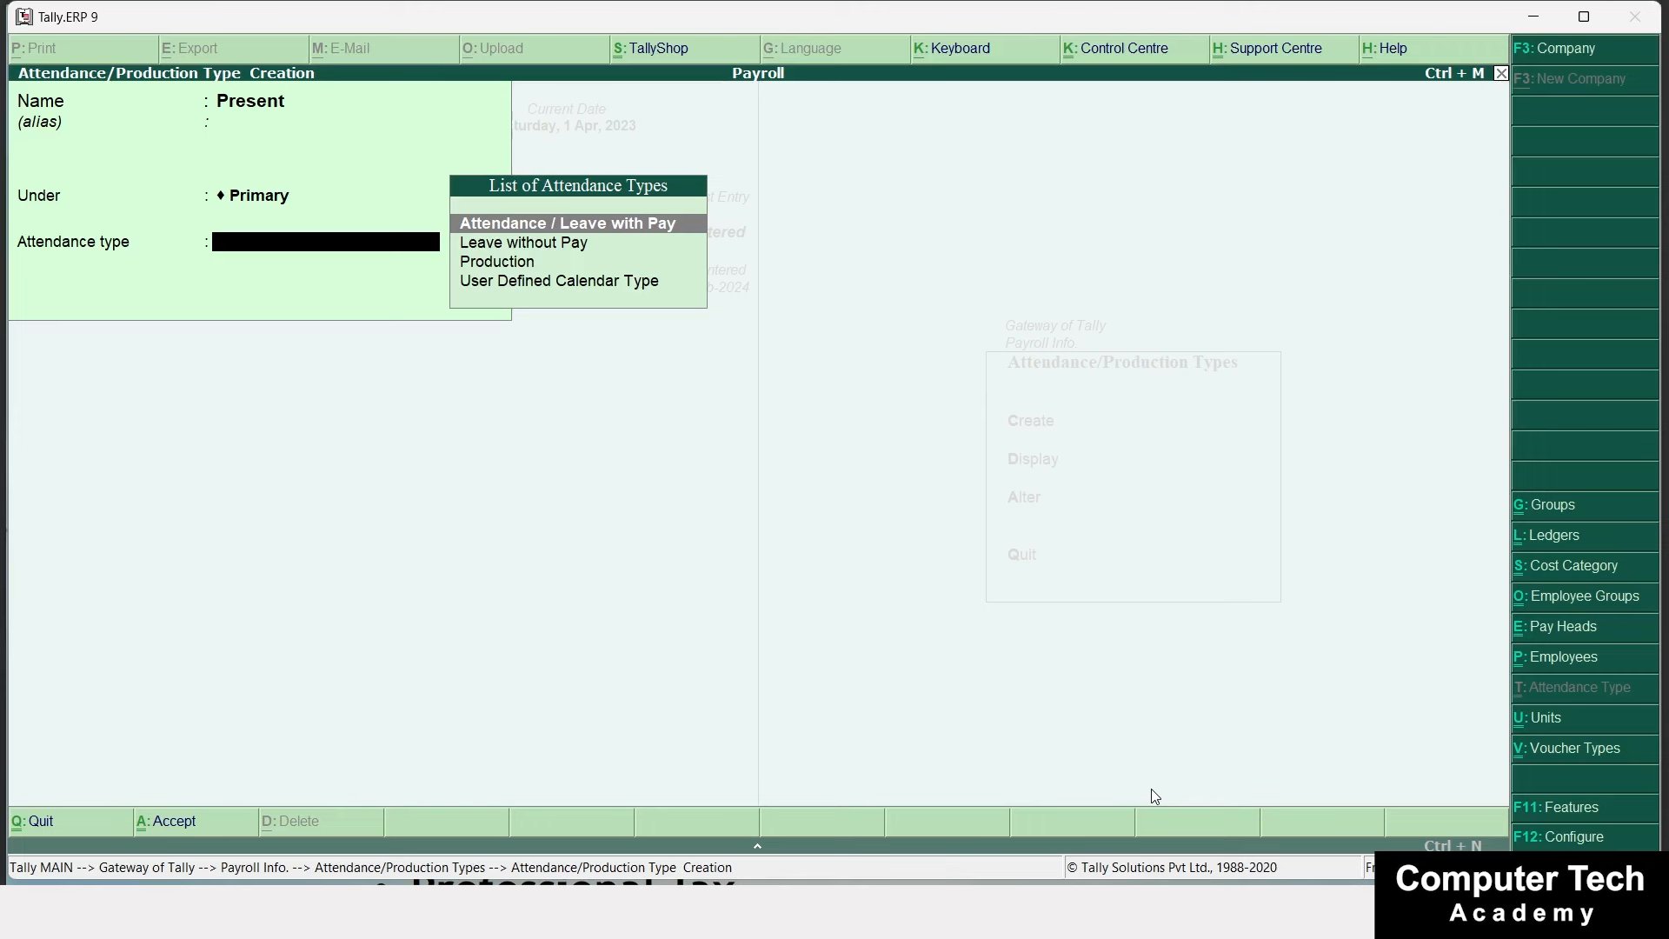
pyautogui.press('Down')
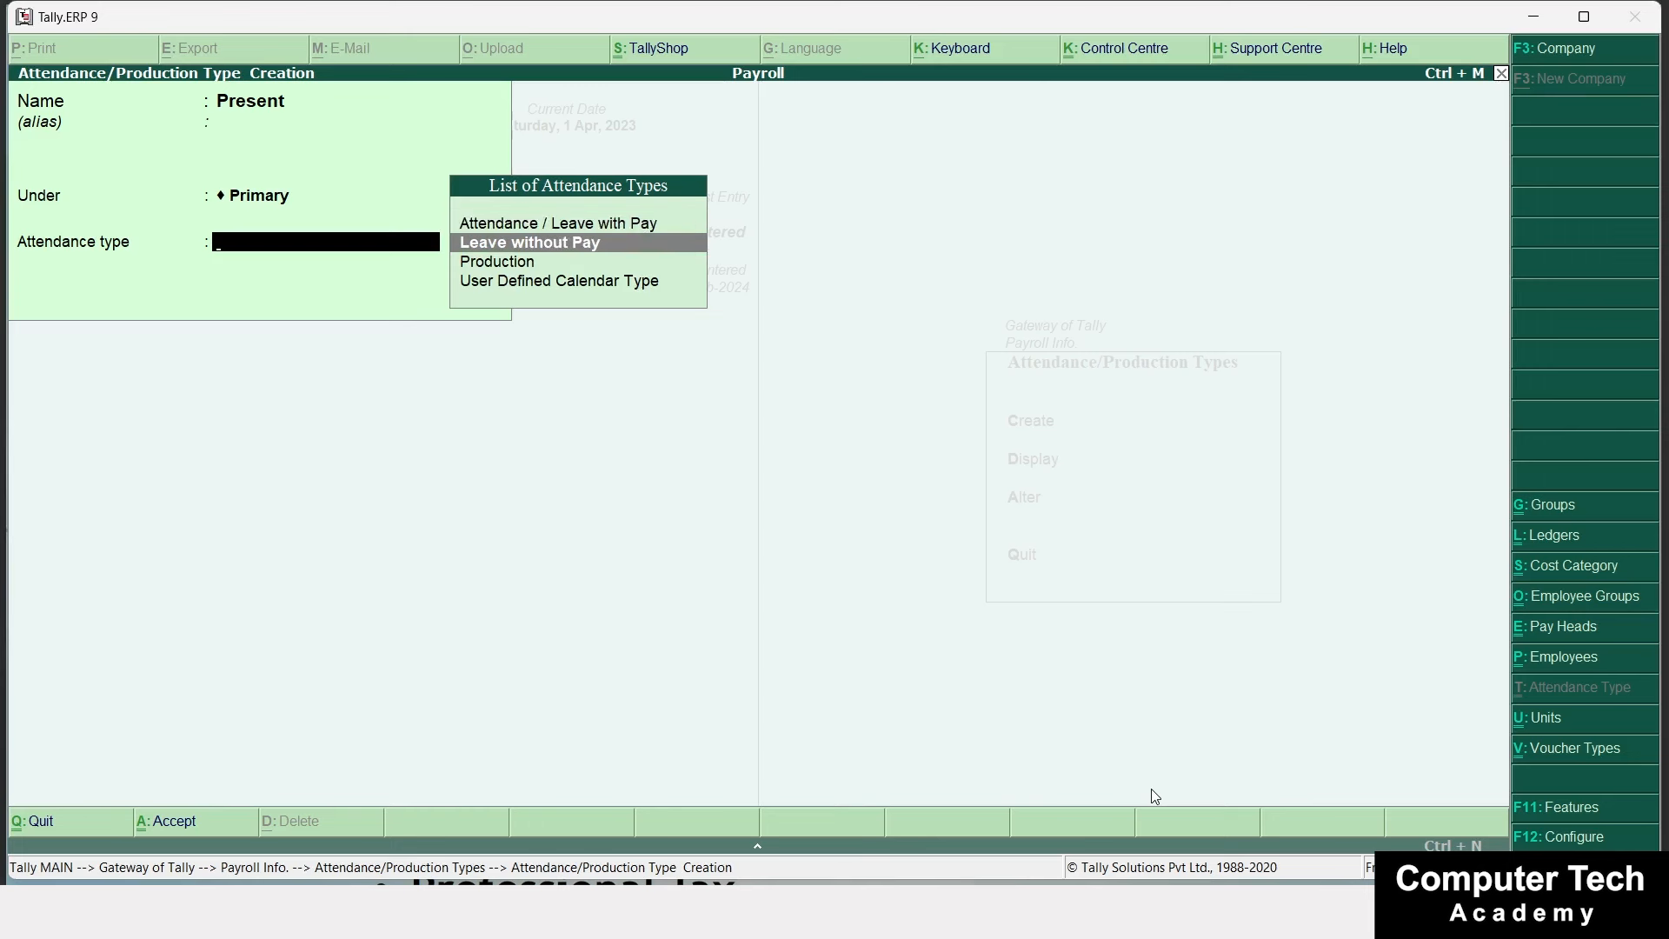
pyautogui.press('Down')
pyautogui.press('Down')
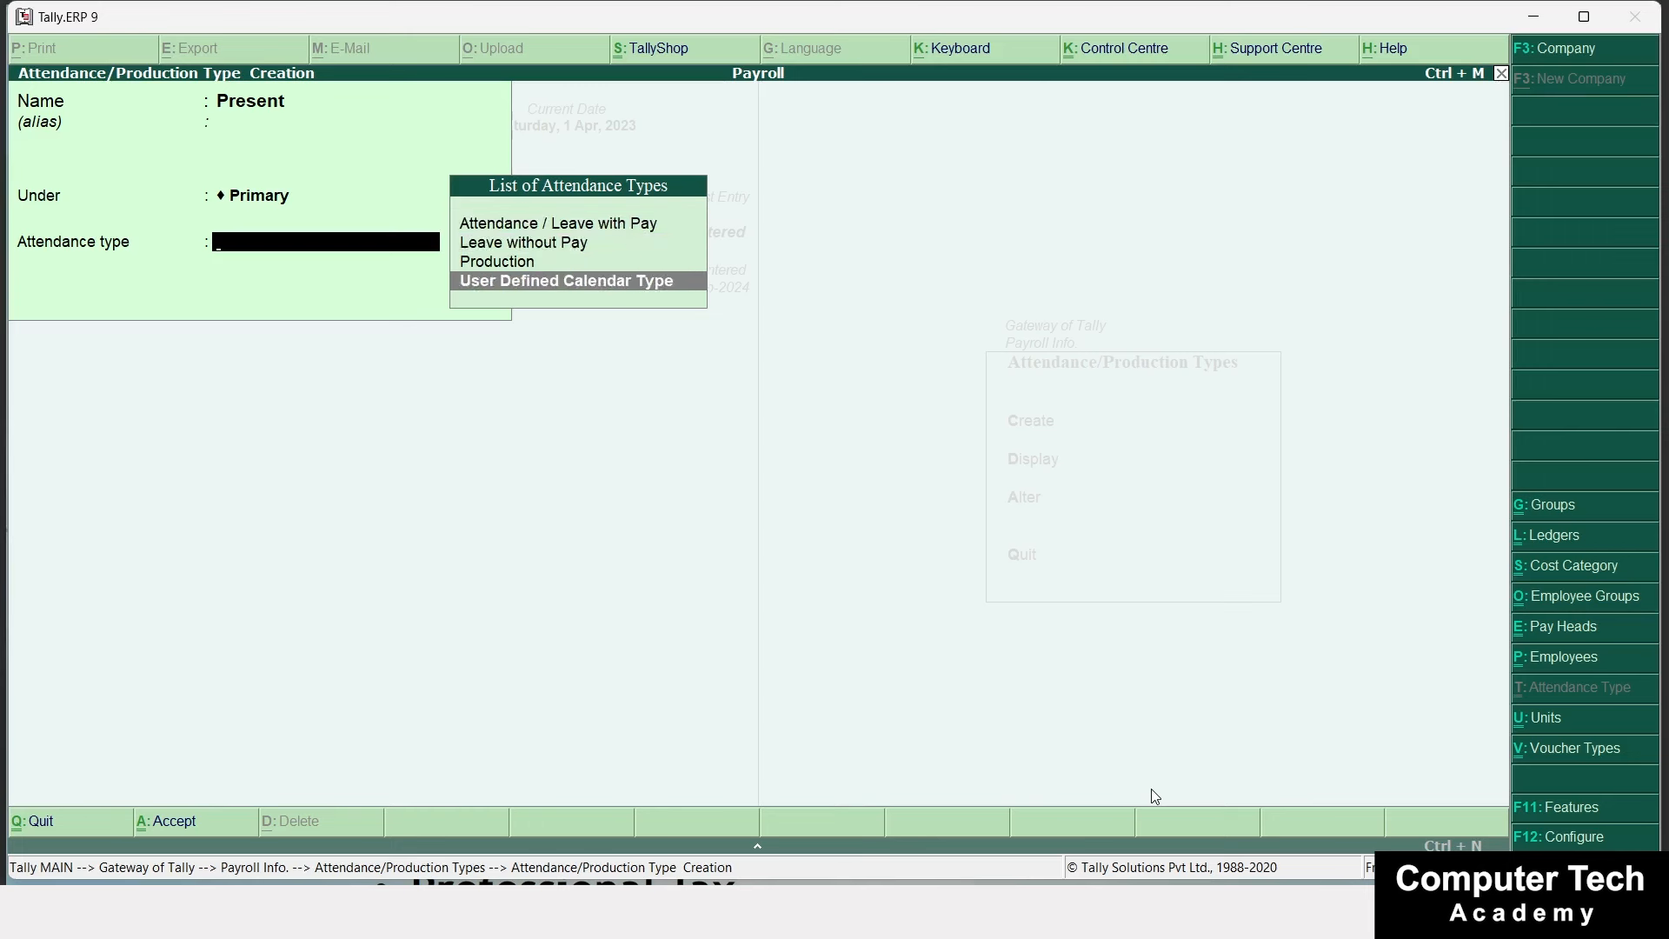
pyautogui.press('Up')
pyautogui.press('Up')
pyautogui.press('Up')
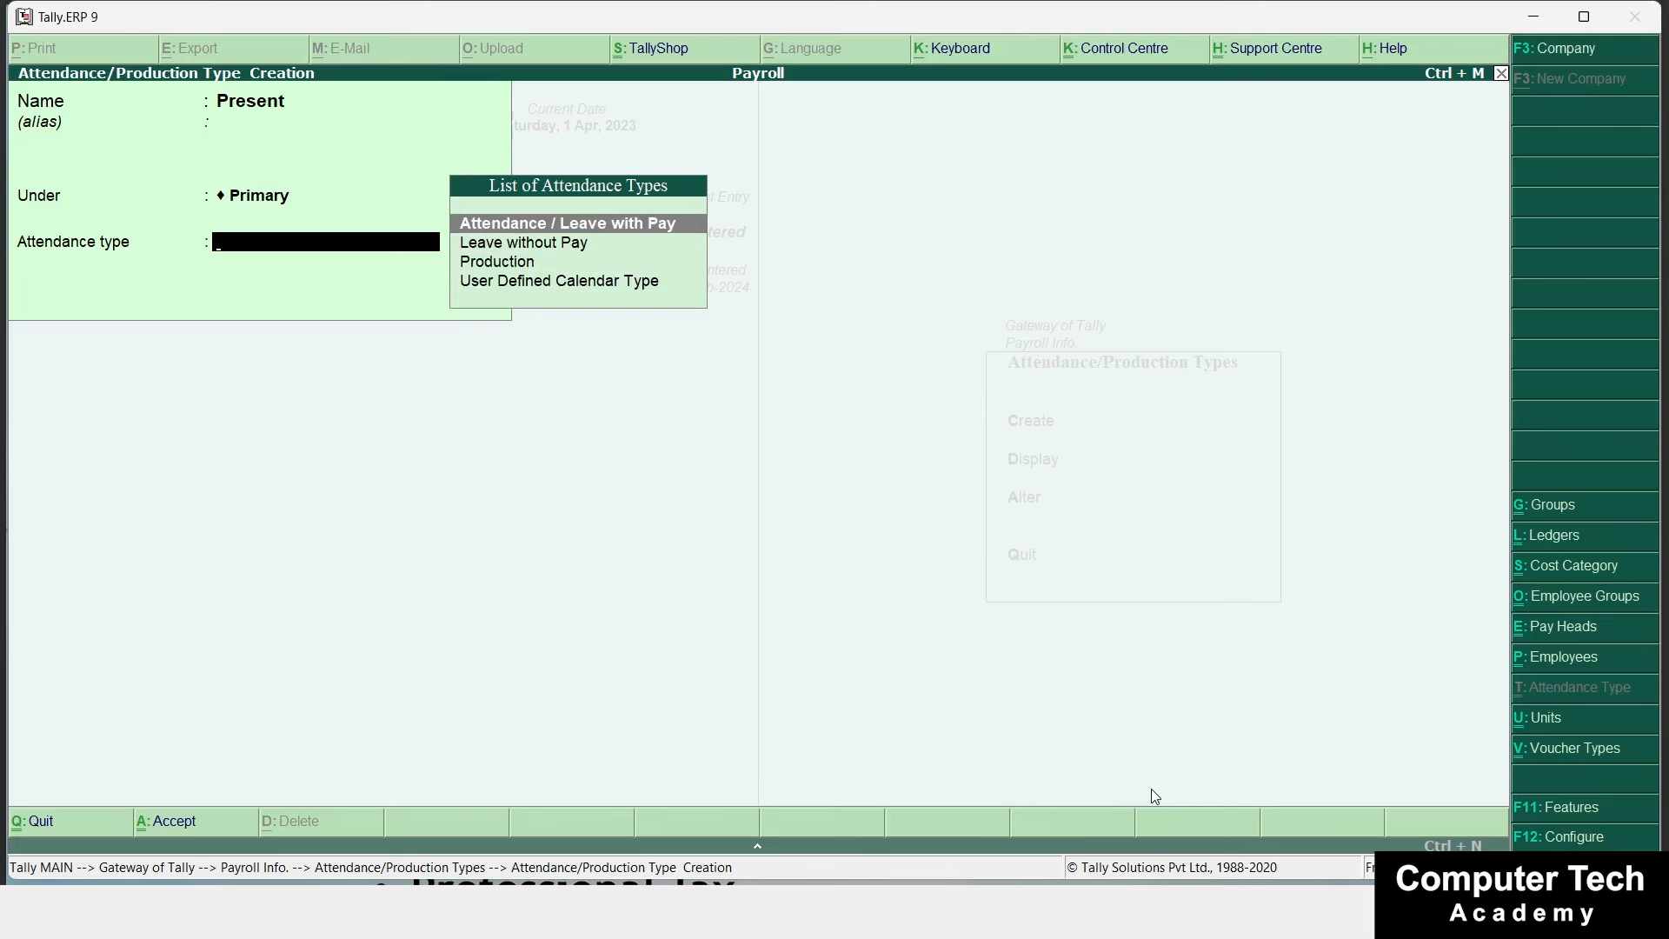
pyautogui.press('Return')
pyautogui.press('Return')
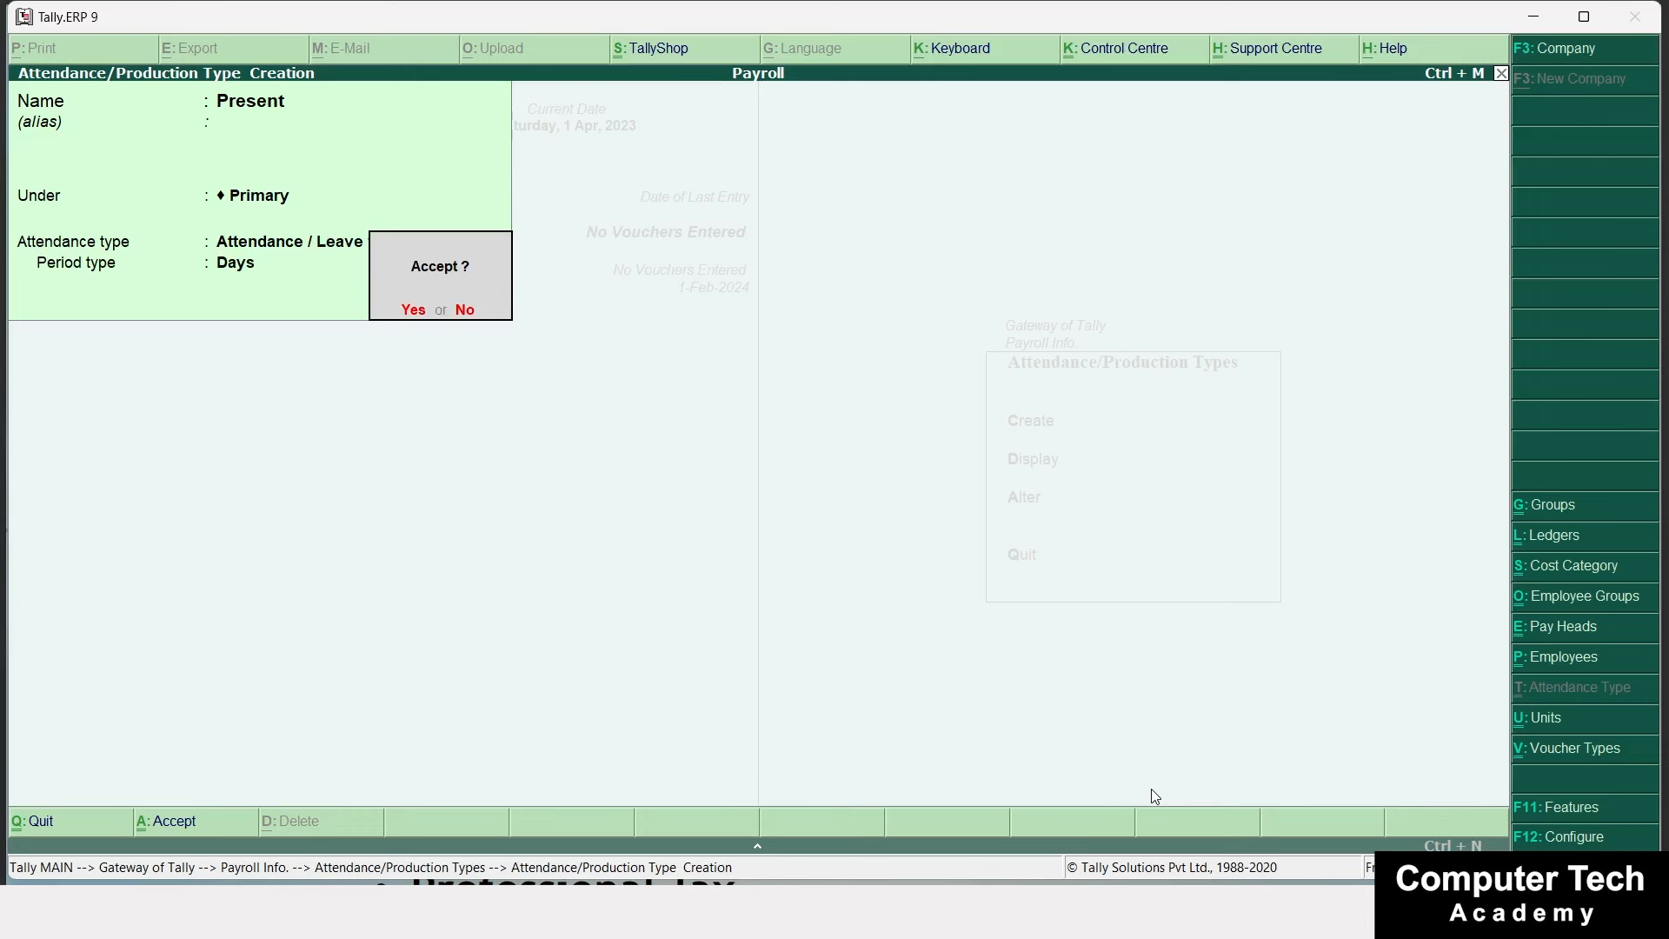
pyautogui.press('Return')
# Create attendance type Absent under Primary as Leave without Pay.
pyautogui.write('A')
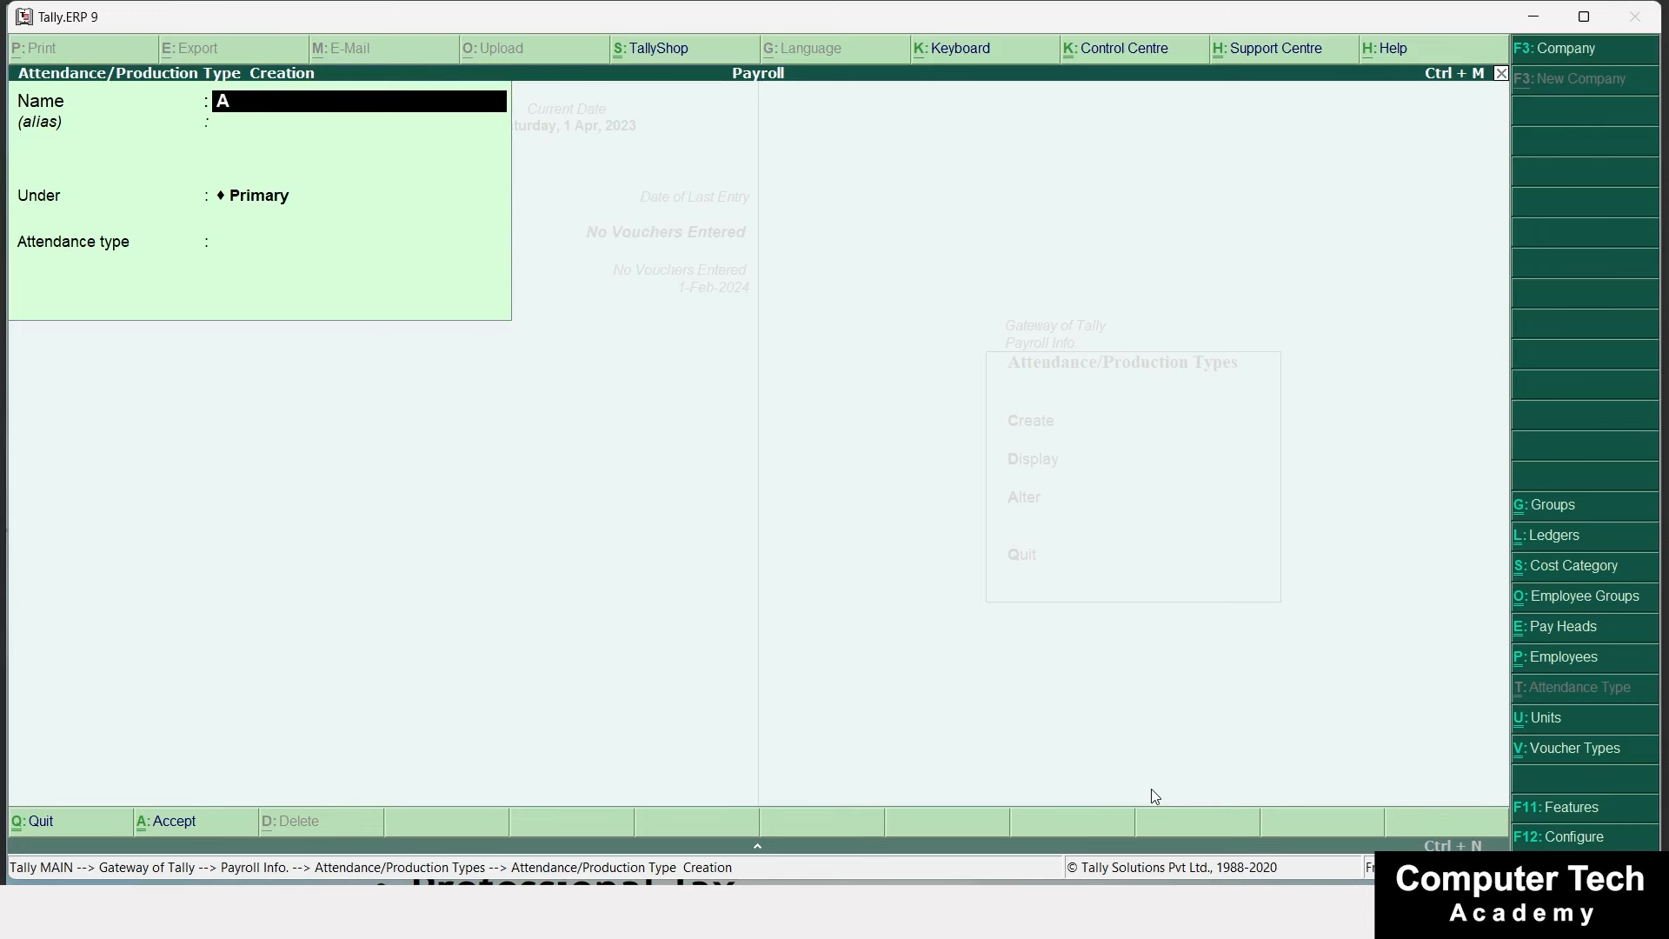
pyautogui.write('b Sen')
pyautogui.press('BackSpace')
pyautogui.press('BackSpace')
pyautogui.press('BackSpace')
pyautogui.press('BackSpace')
pyautogui.write('sent')
pyautogui.press('Return')
pyautogui.press('Return')
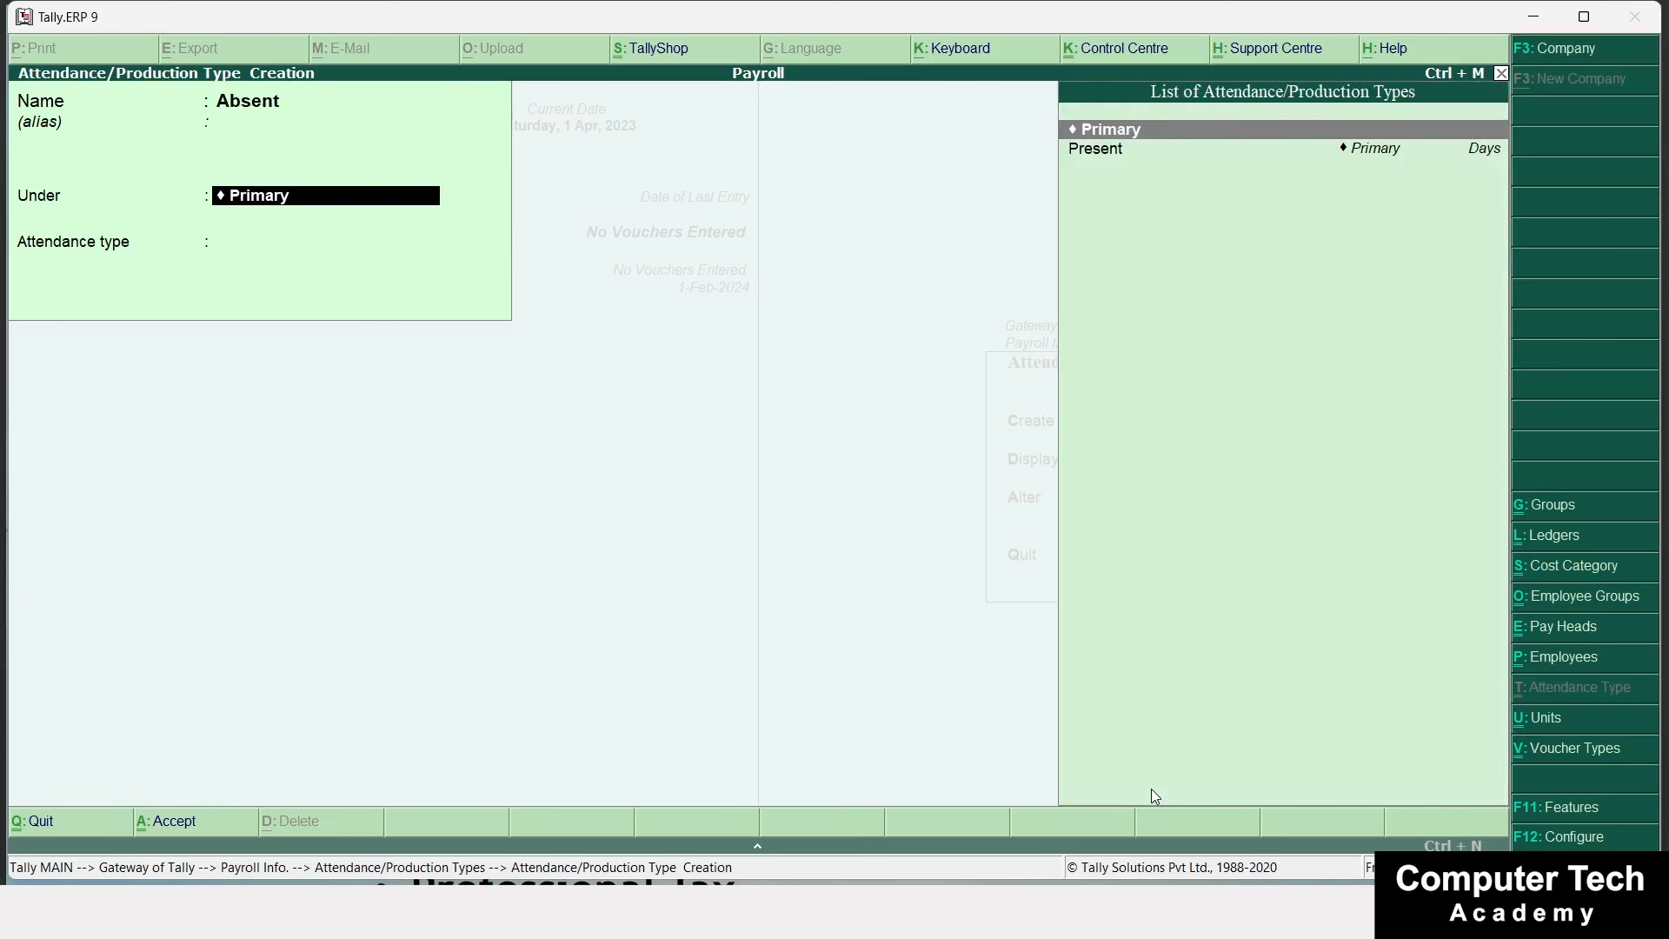
pyautogui.press('Return')
pyautogui.press('Down')
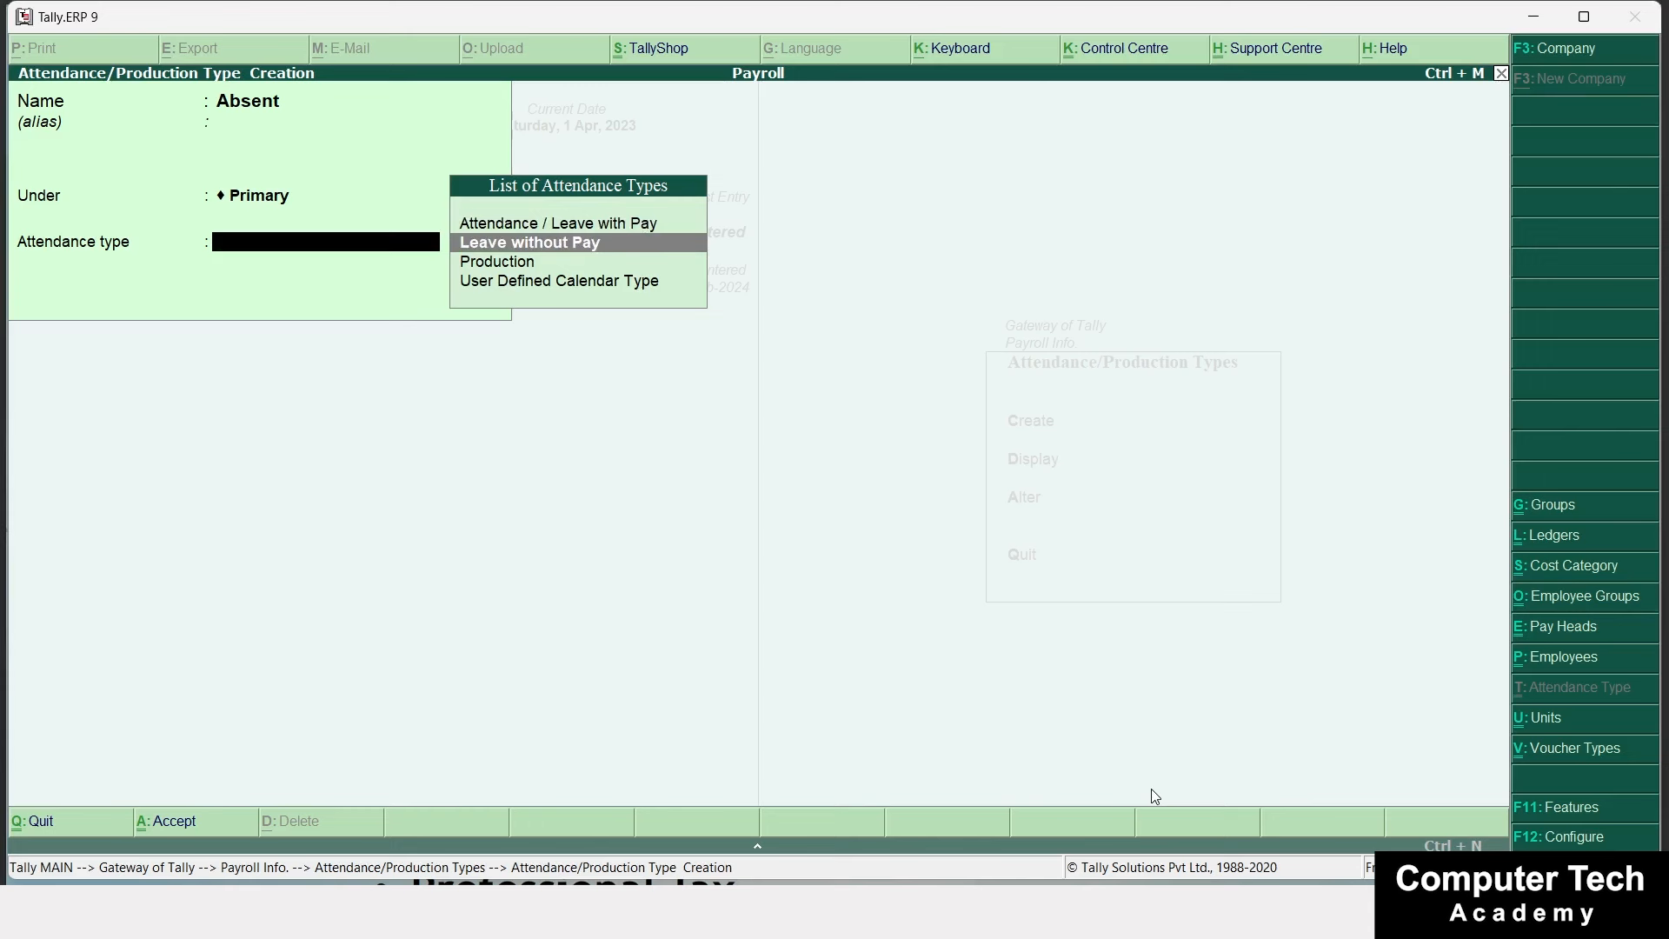
pyautogui.press('Return')
pyautogui.press('Return')
pyautogui.press('Return')
# Create Casual Leave as an Attendance / Leave with Pay type.
pyautogui.write('Casual')
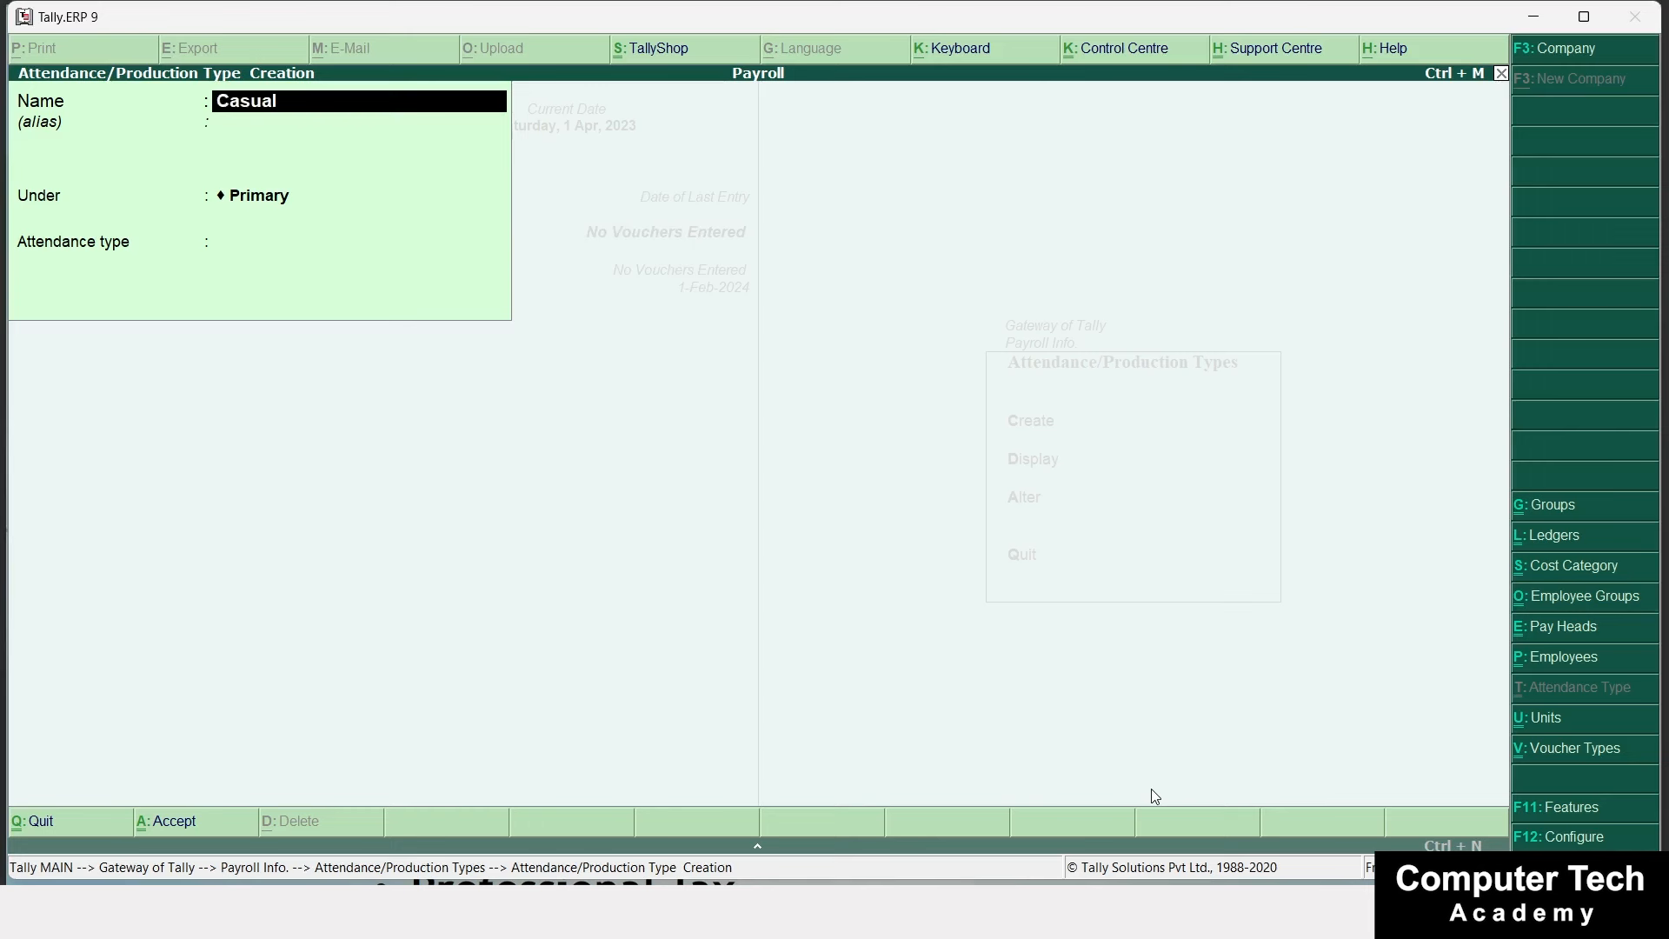
pyautogui.write(' Leave')
pyautogui.press('Return')
pyautogui.press('Return')
pyautogui.press('Return')
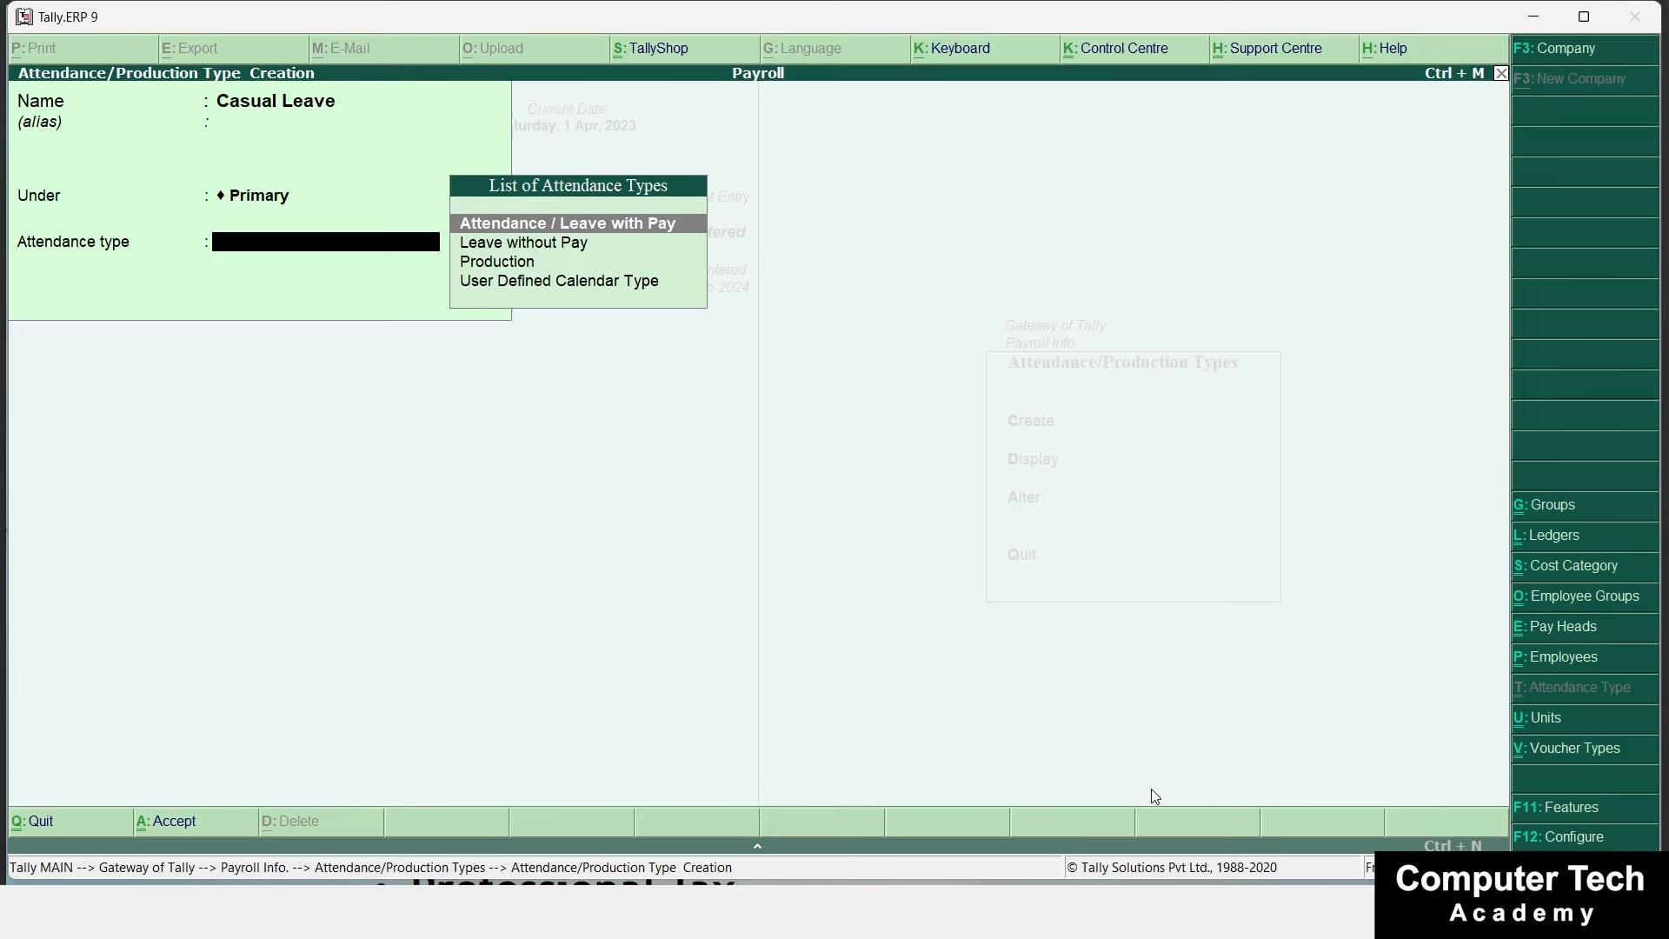
pyautogui.press('Return')
pyautogui.press('Return')
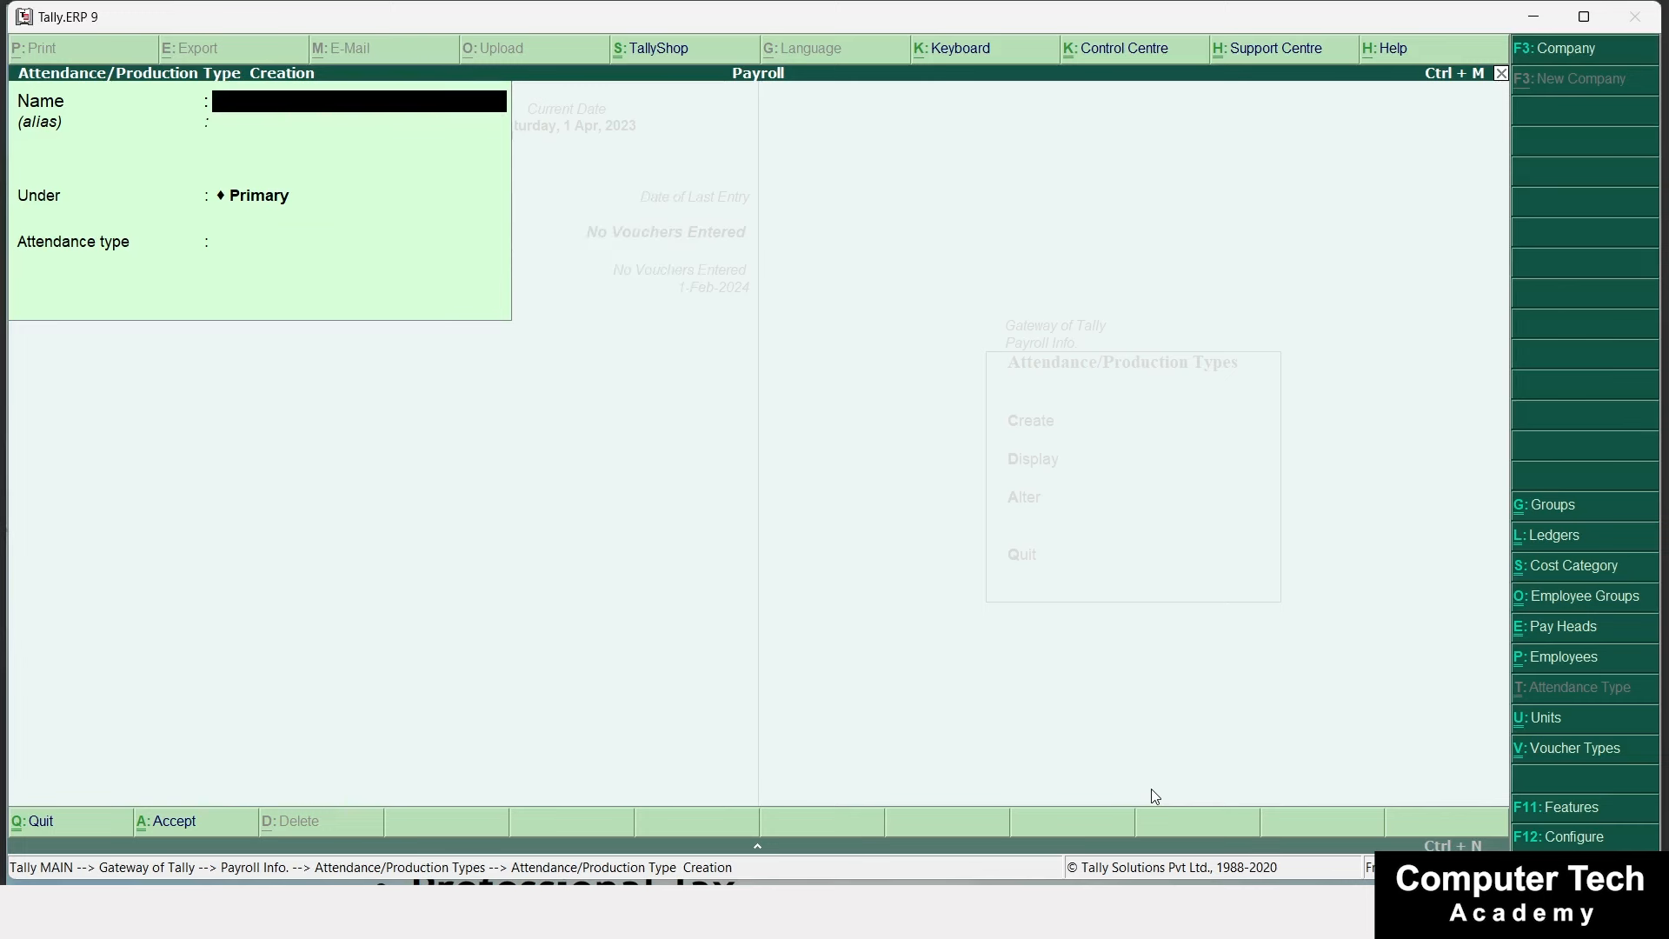
# Create Late as a Production type under Primary, measured in Hour of 60 Minute.
pyautogui.write('Late')
pyautogui.press('Return')
pyautogui.press('Return')
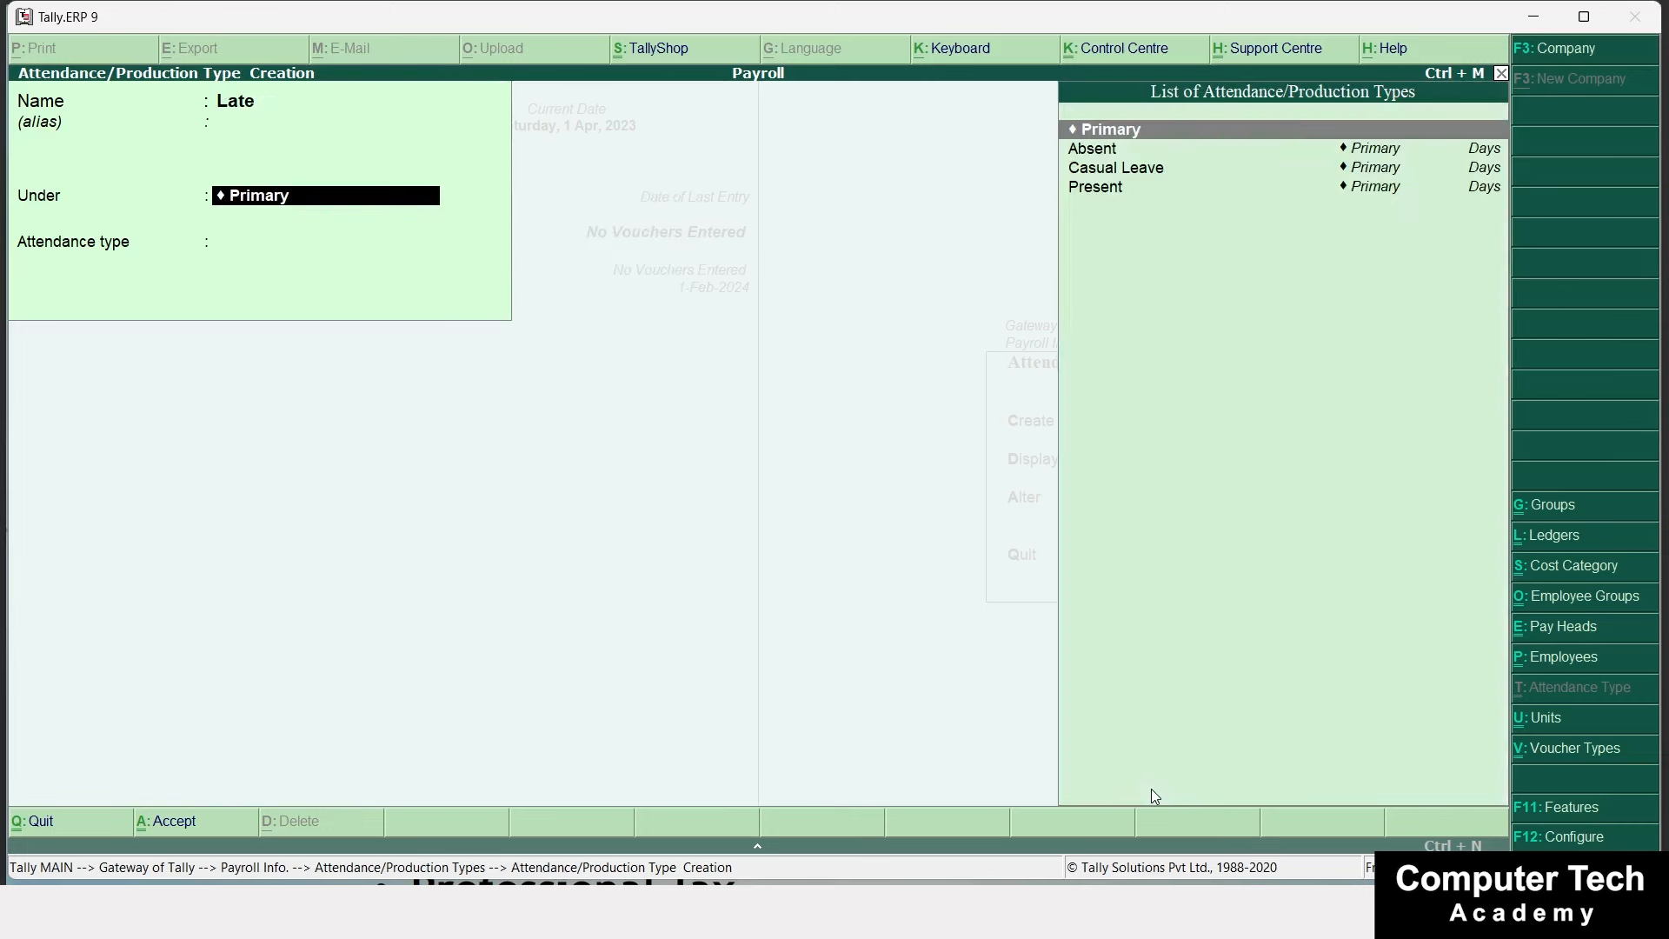
pyautogui.press('Return')
pyautogui.press('Down')
pyautogui.press('Down')
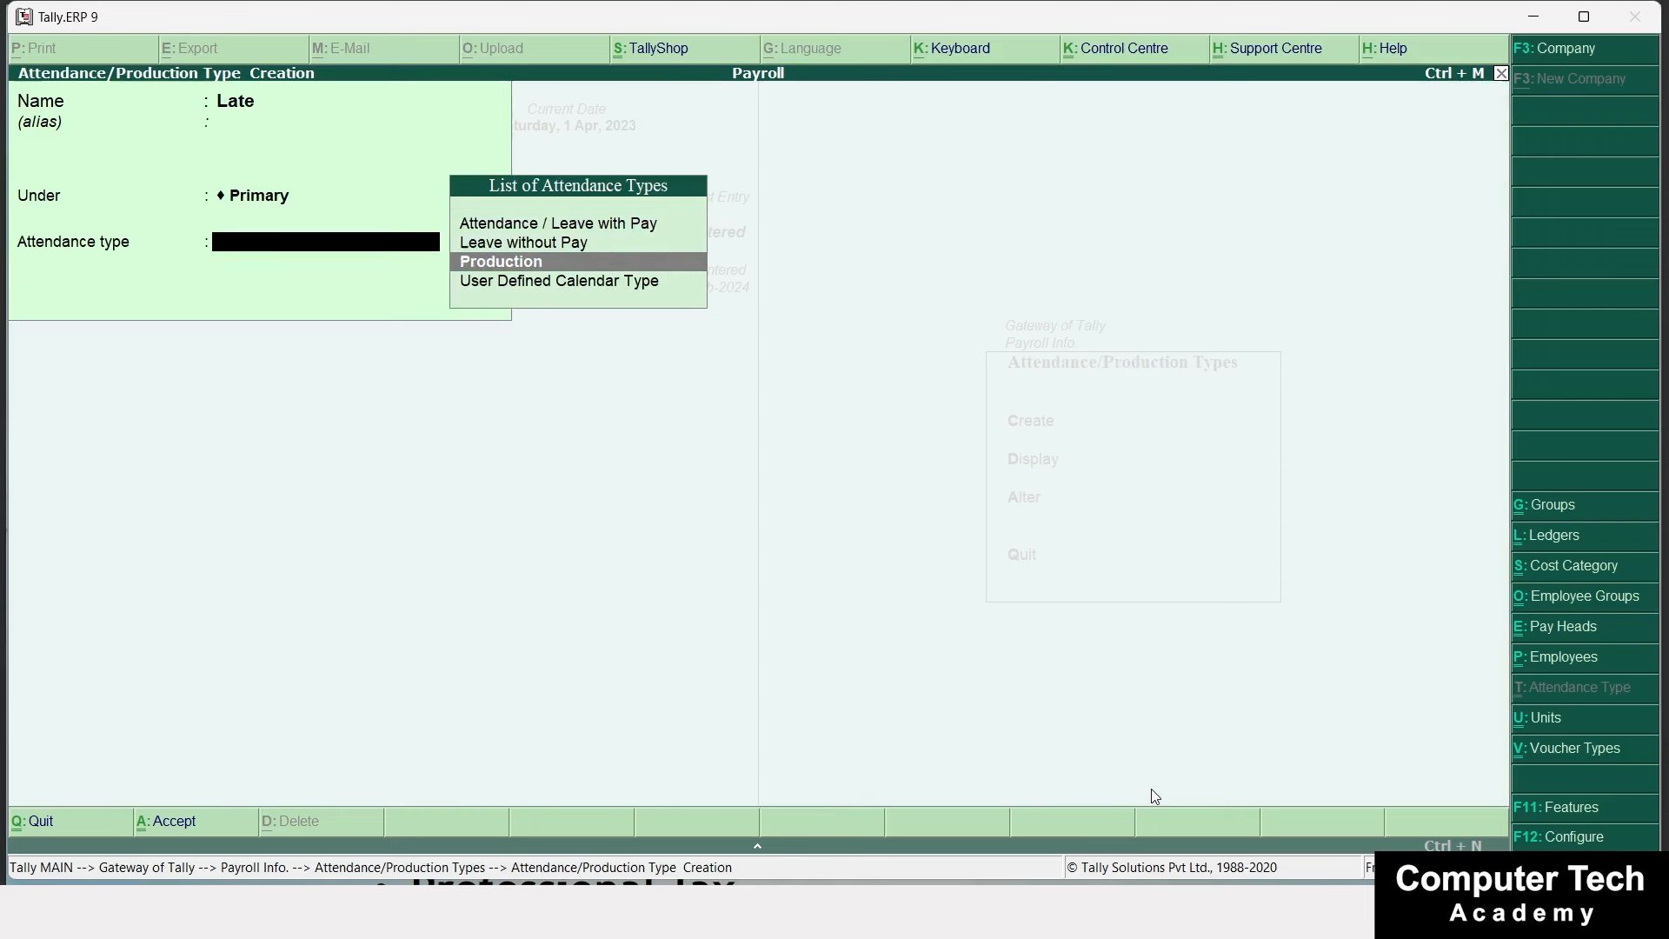
pyautogui.press('Return')
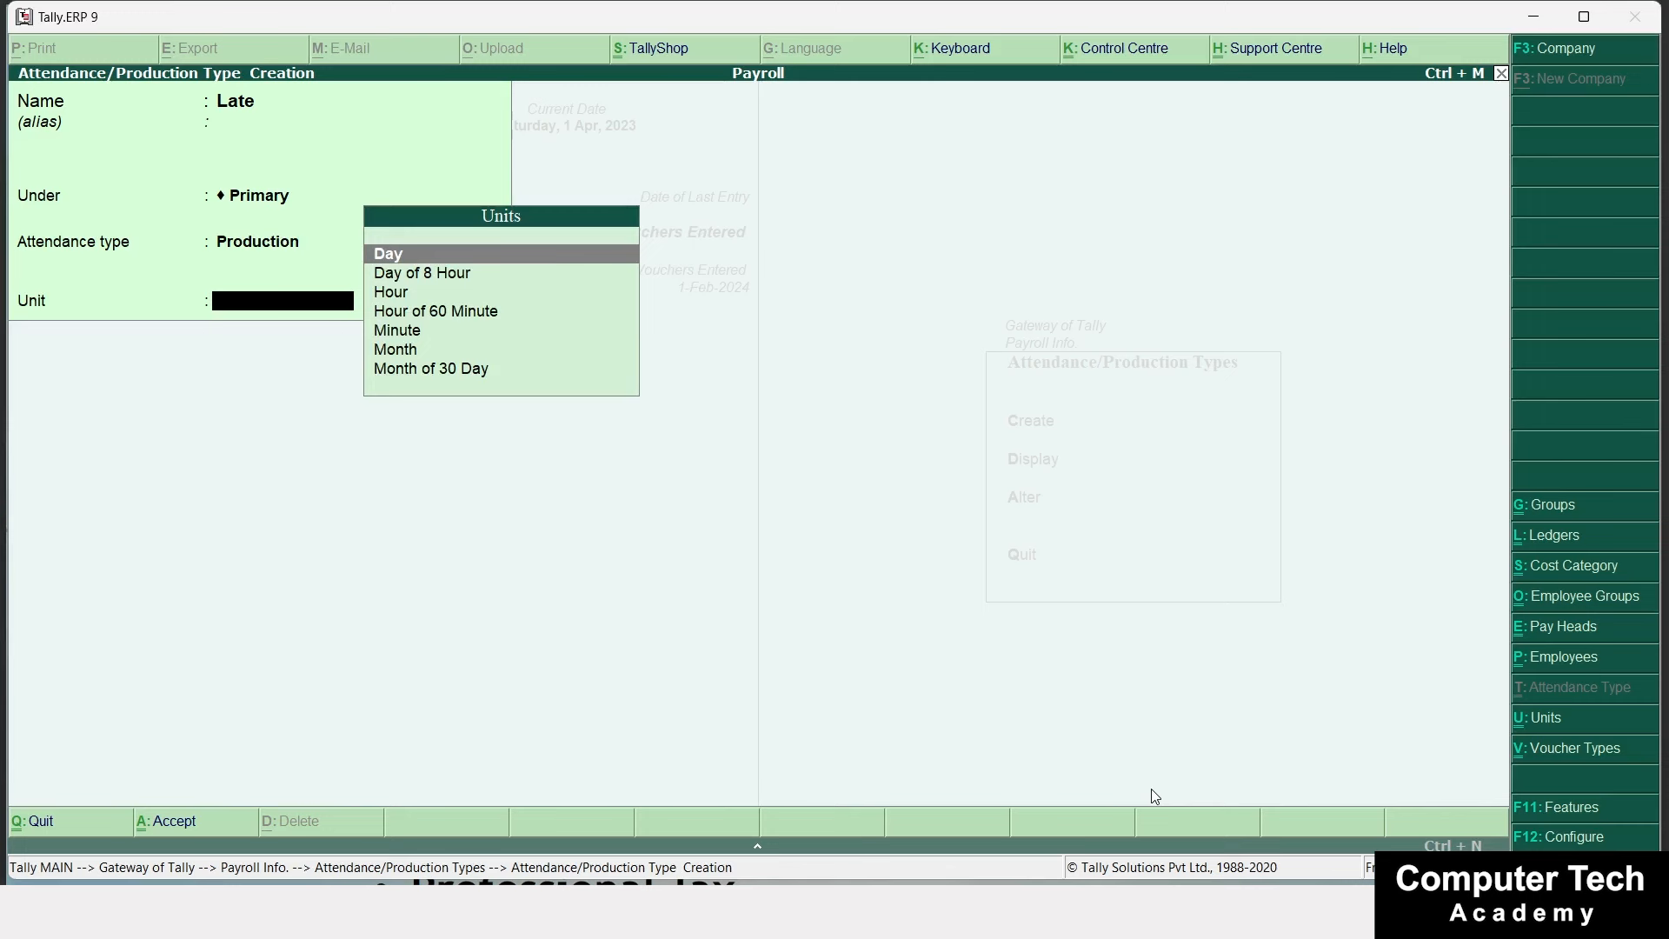
pyautogui.press('Down')
pyautogui.press('Down')
pyautogui.press('Down')
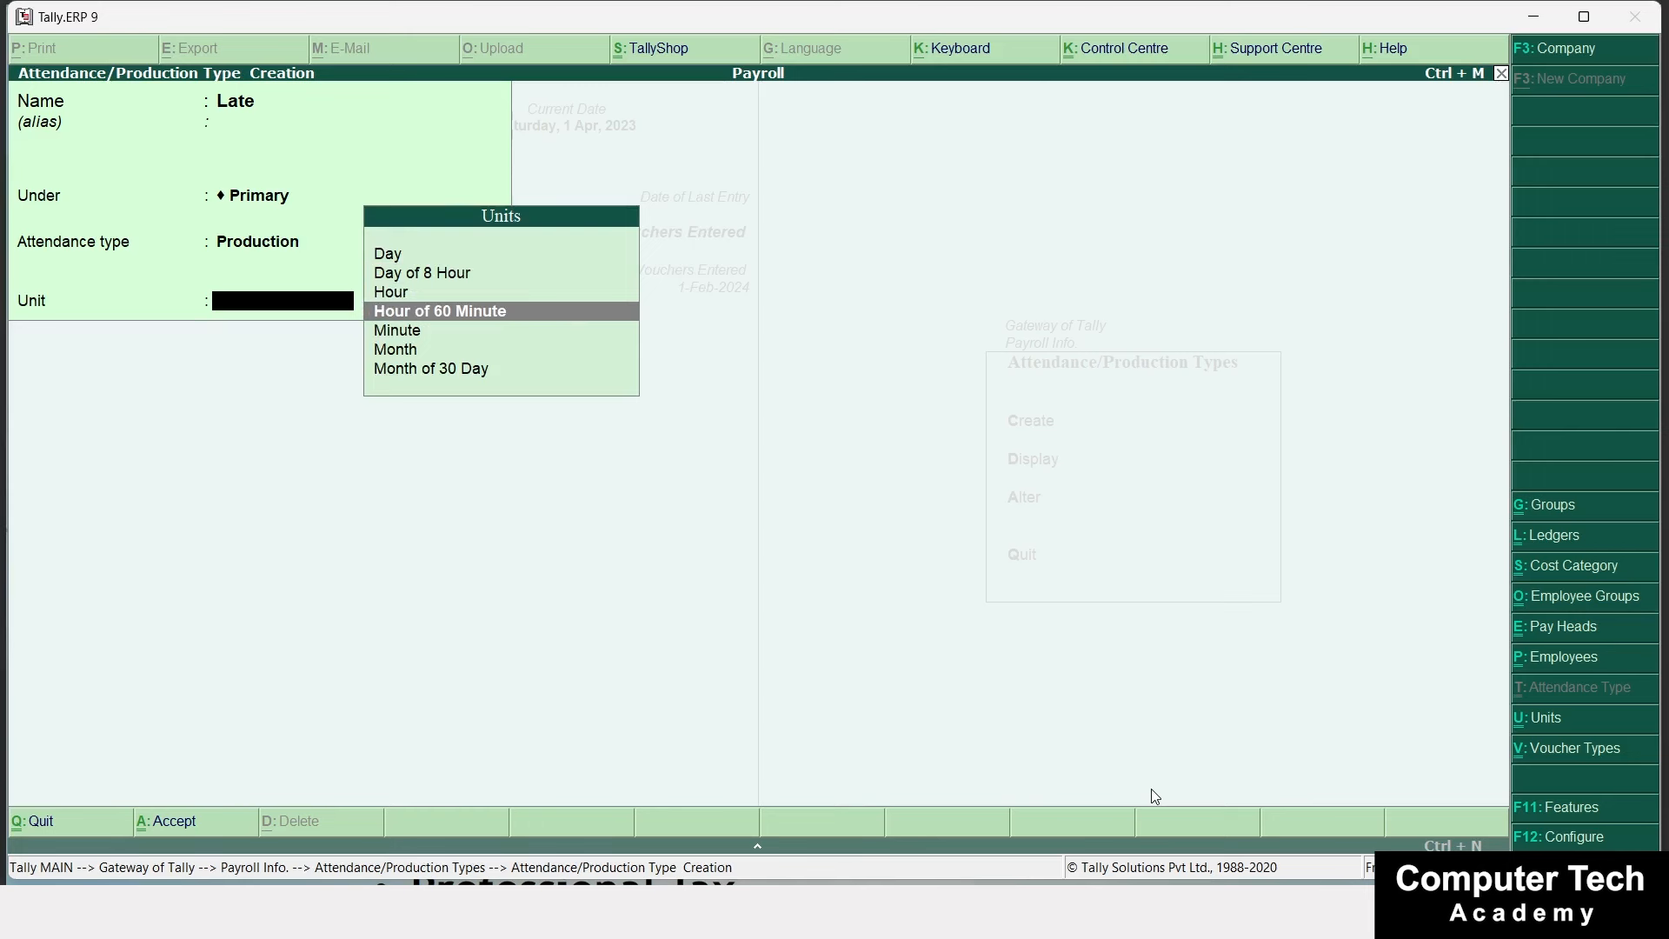
pyautogui.press('Return')
pyautogui.press('Return')
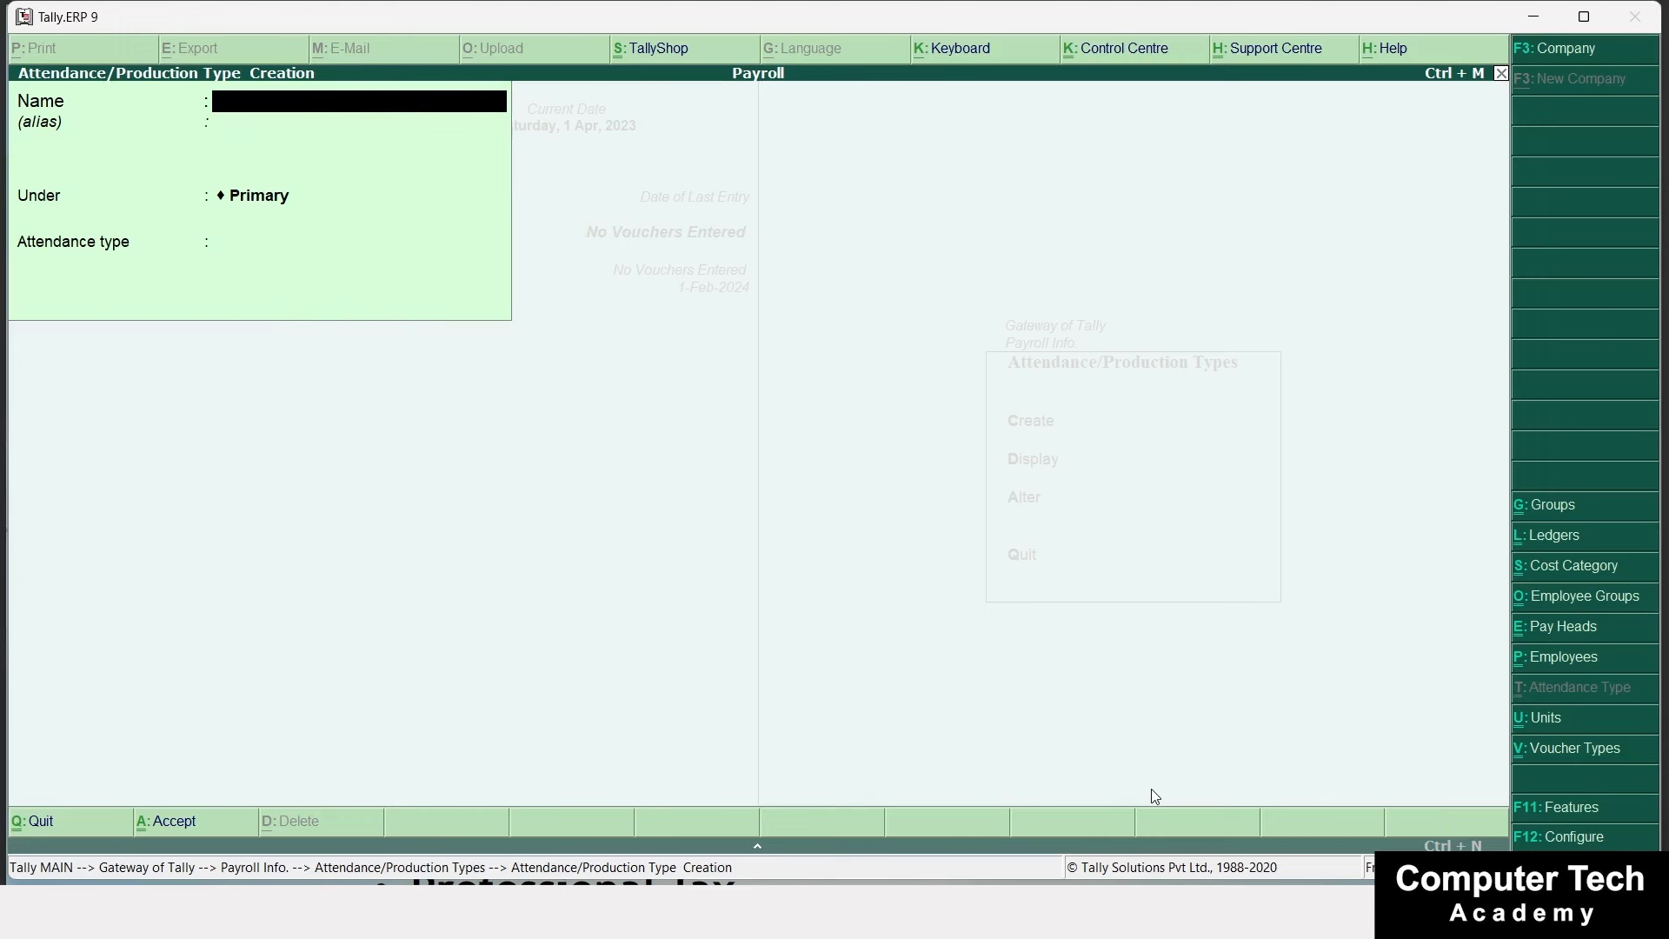
# Create Overtime as a Production type measured in Hour of 60 Minute.
pyautogui.write('Overtime')
pyautogui.press('Return')
pyautogui.press('Return')
pyautogui.press('Return')
pyautogui.press('Down')
pyautogui.press('Down')
pyautogui.press('Return')
pyautogui.press('Down')
pyautogui.press('Down')
pyautogui.press('Down')
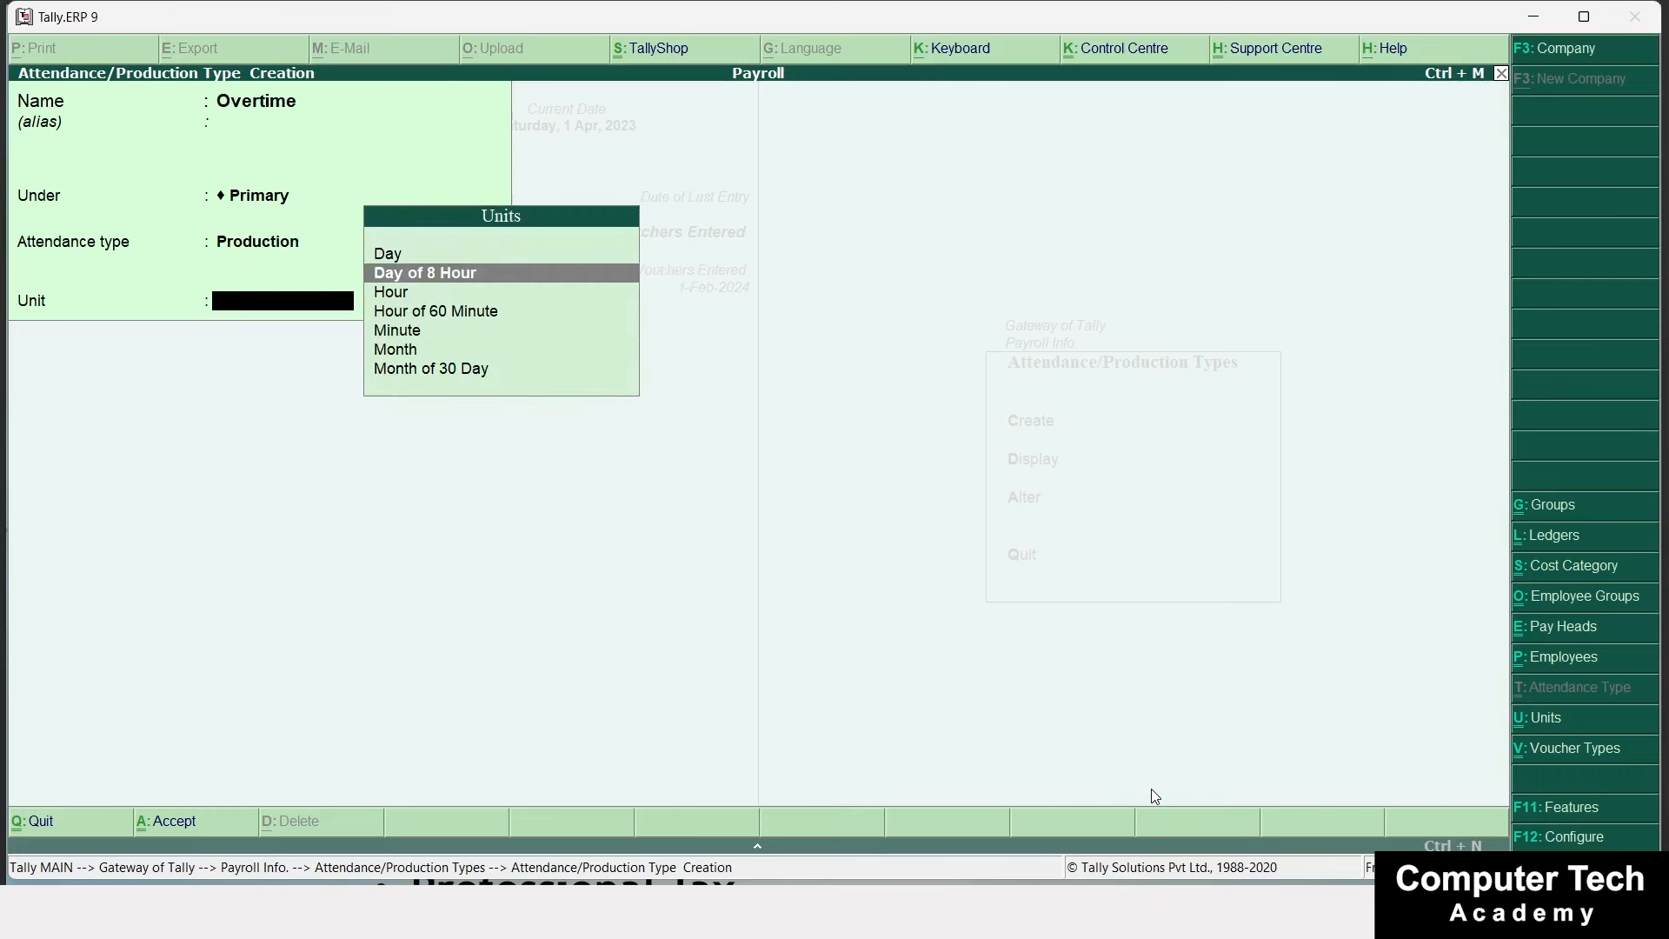
pyautogui.press('Return')
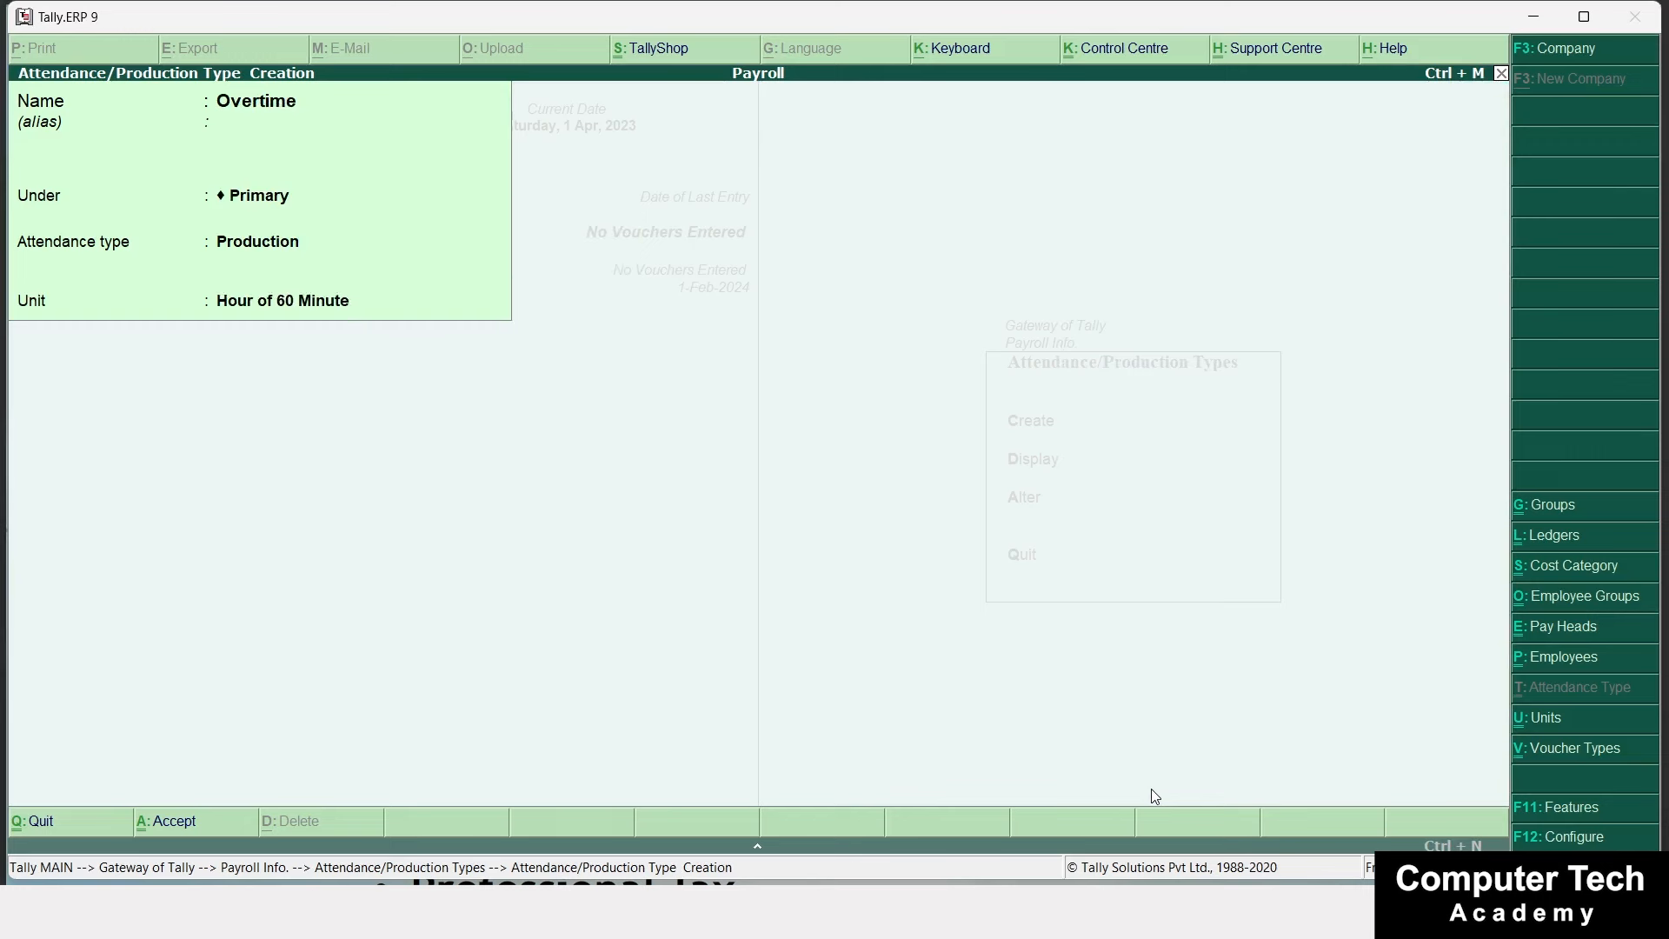
pyautogui.press('Return')
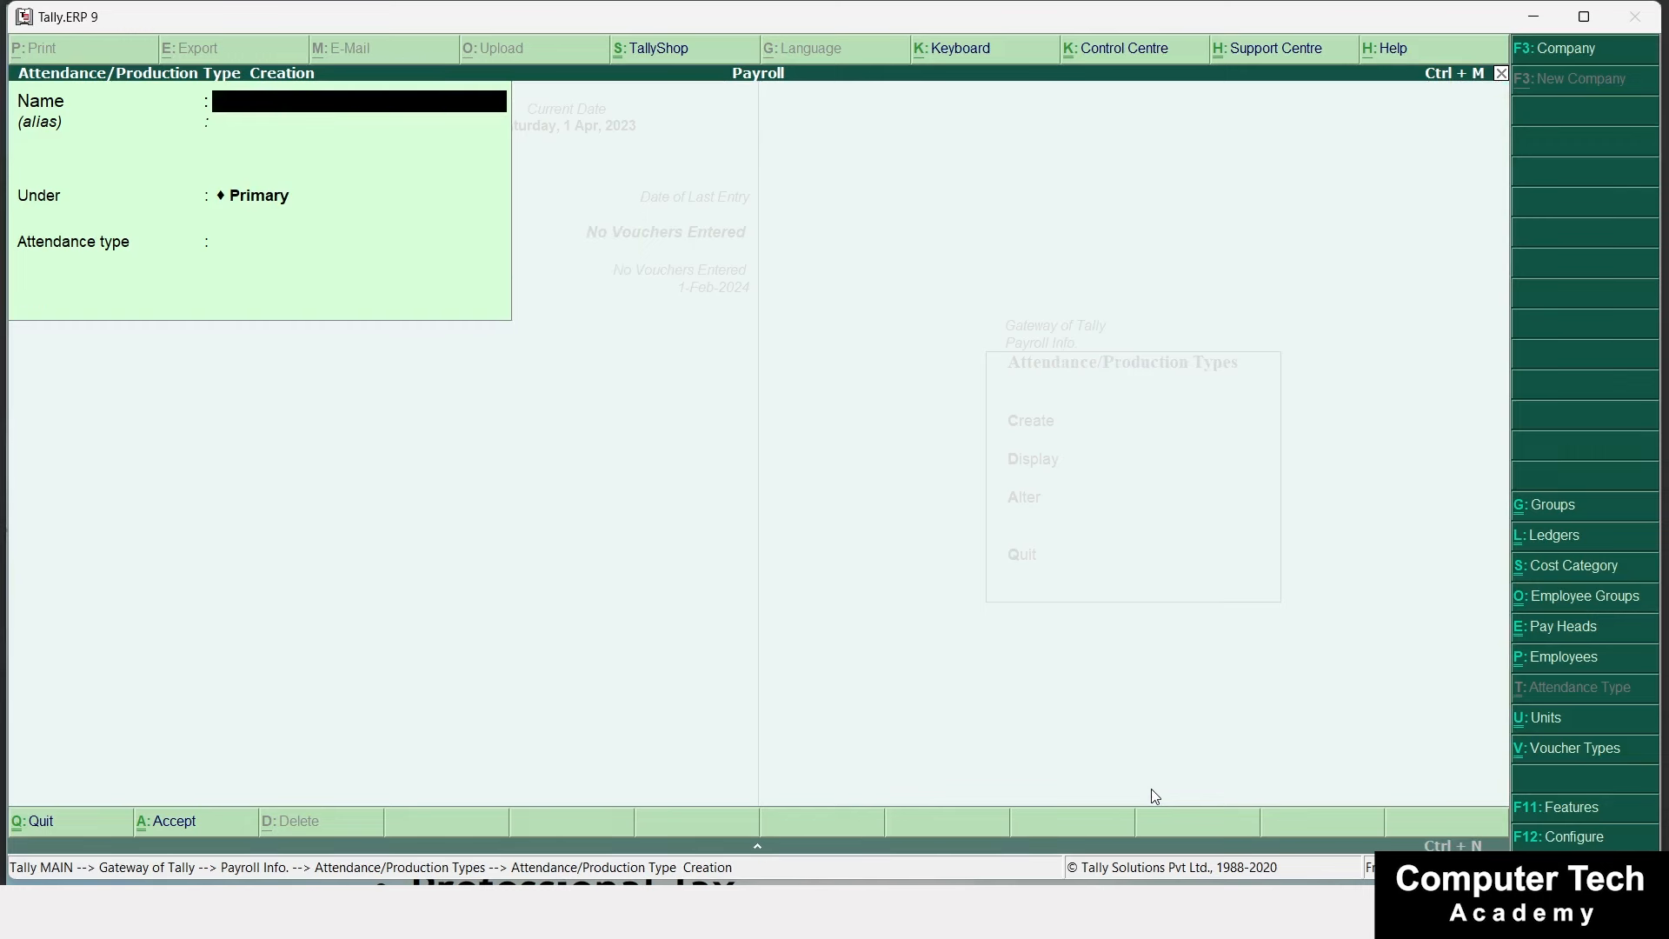
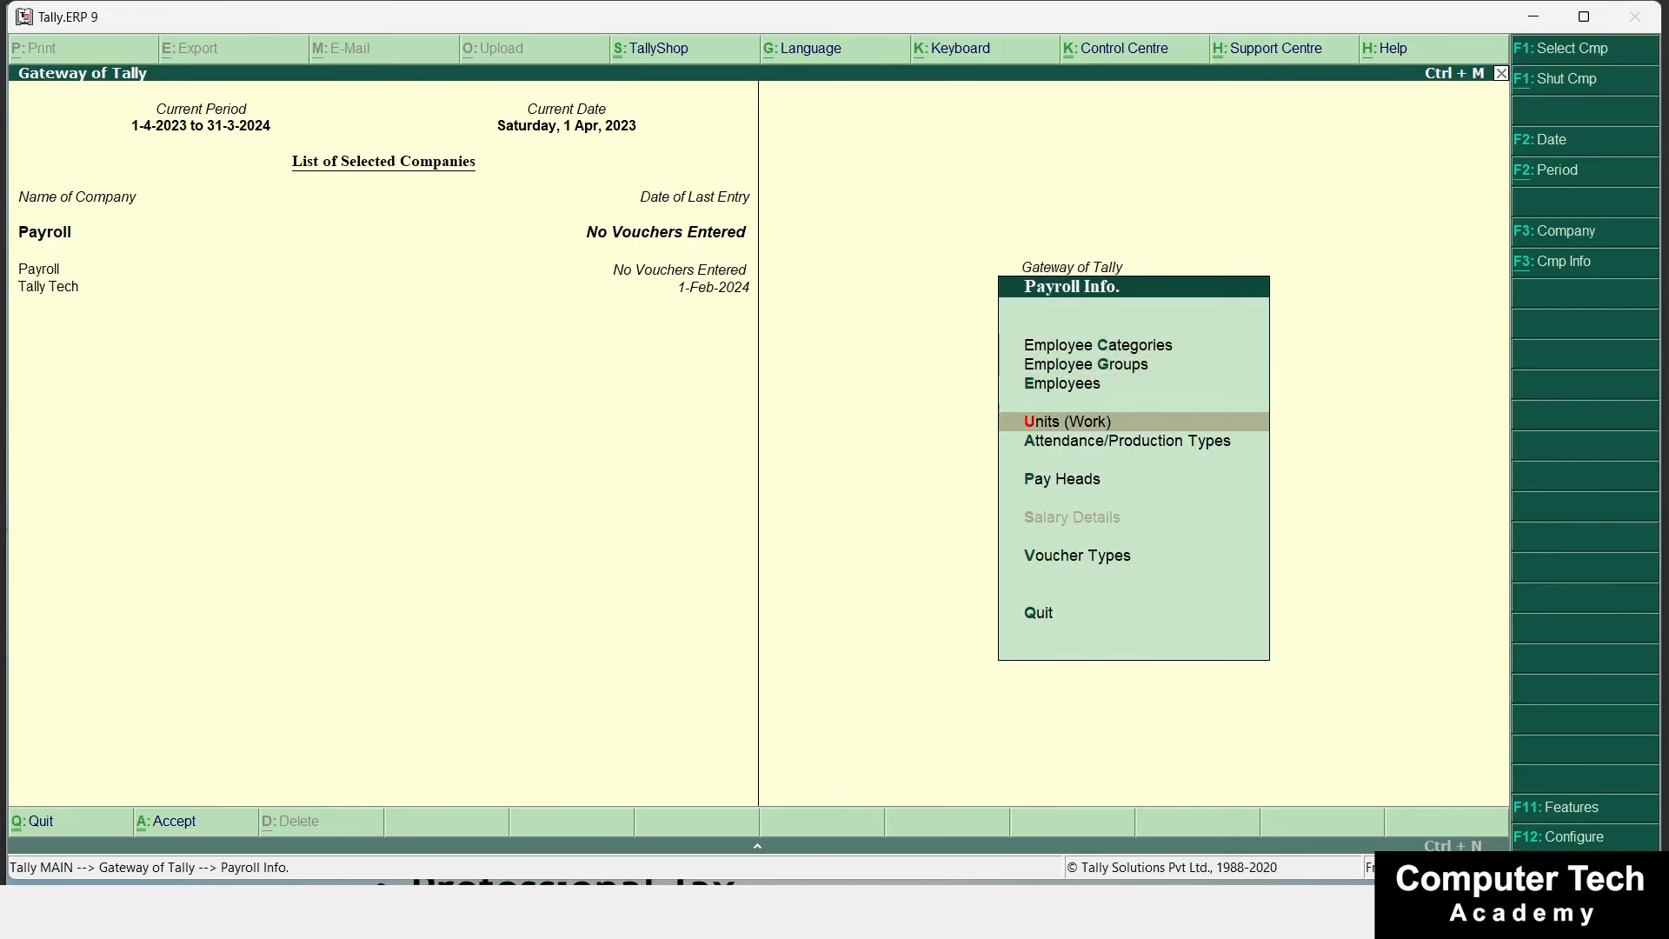
# Go from Payroll Info to Pay Heads and start creating a new pay head.
pyautogui.press('Down')
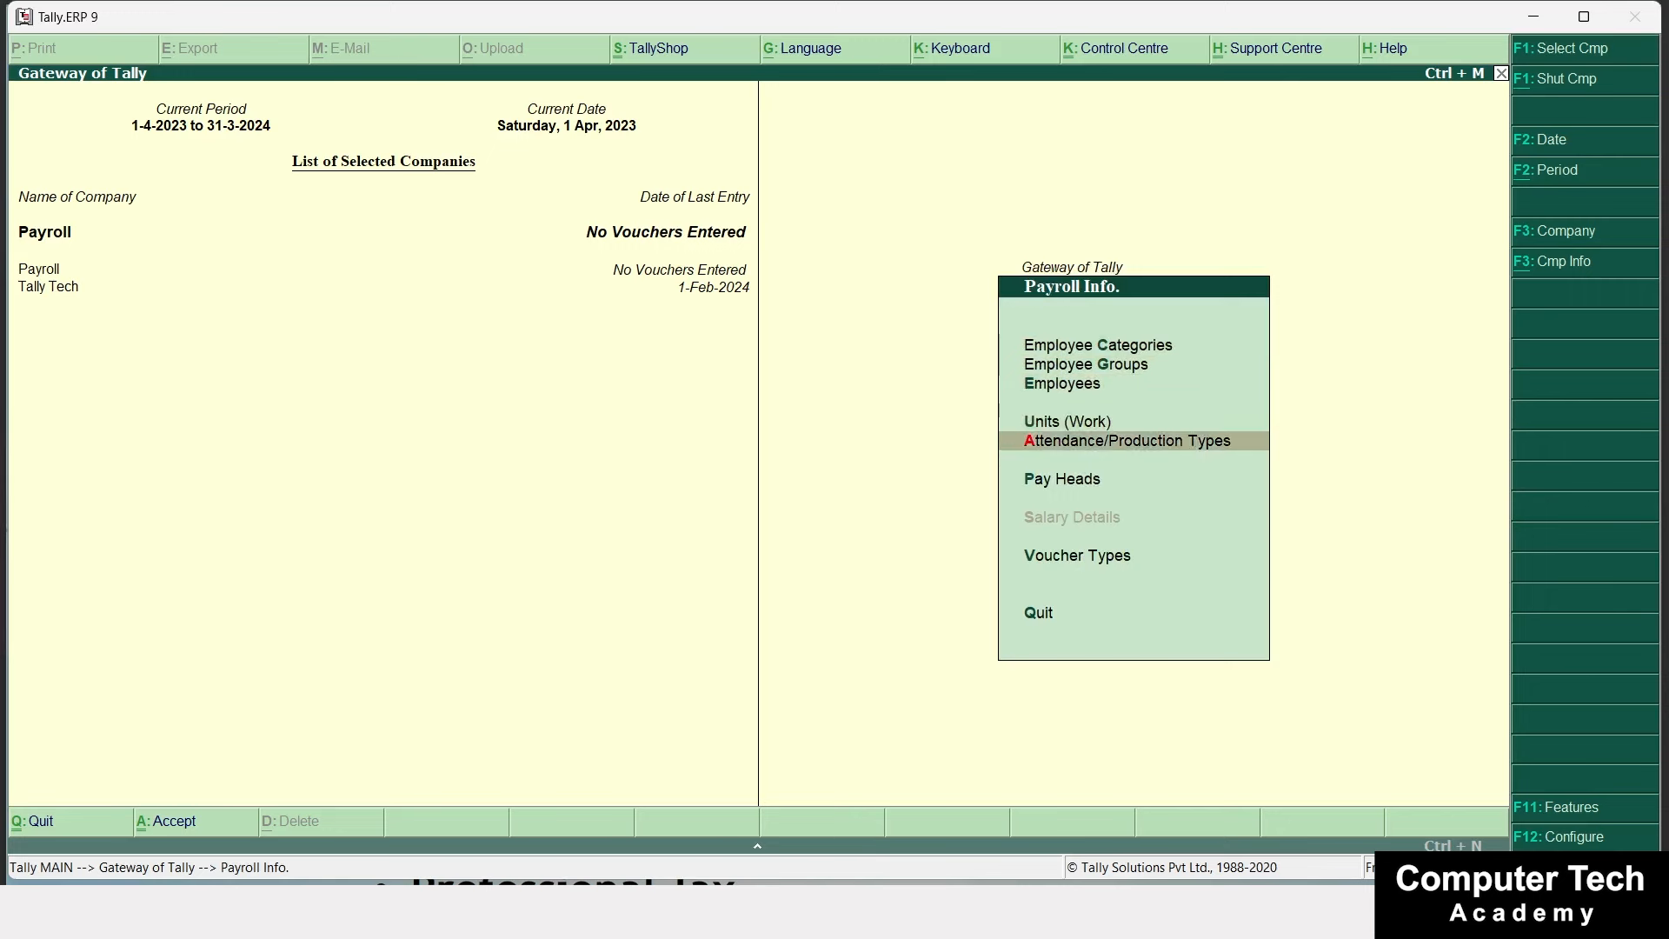
pyautogui.press('Down')
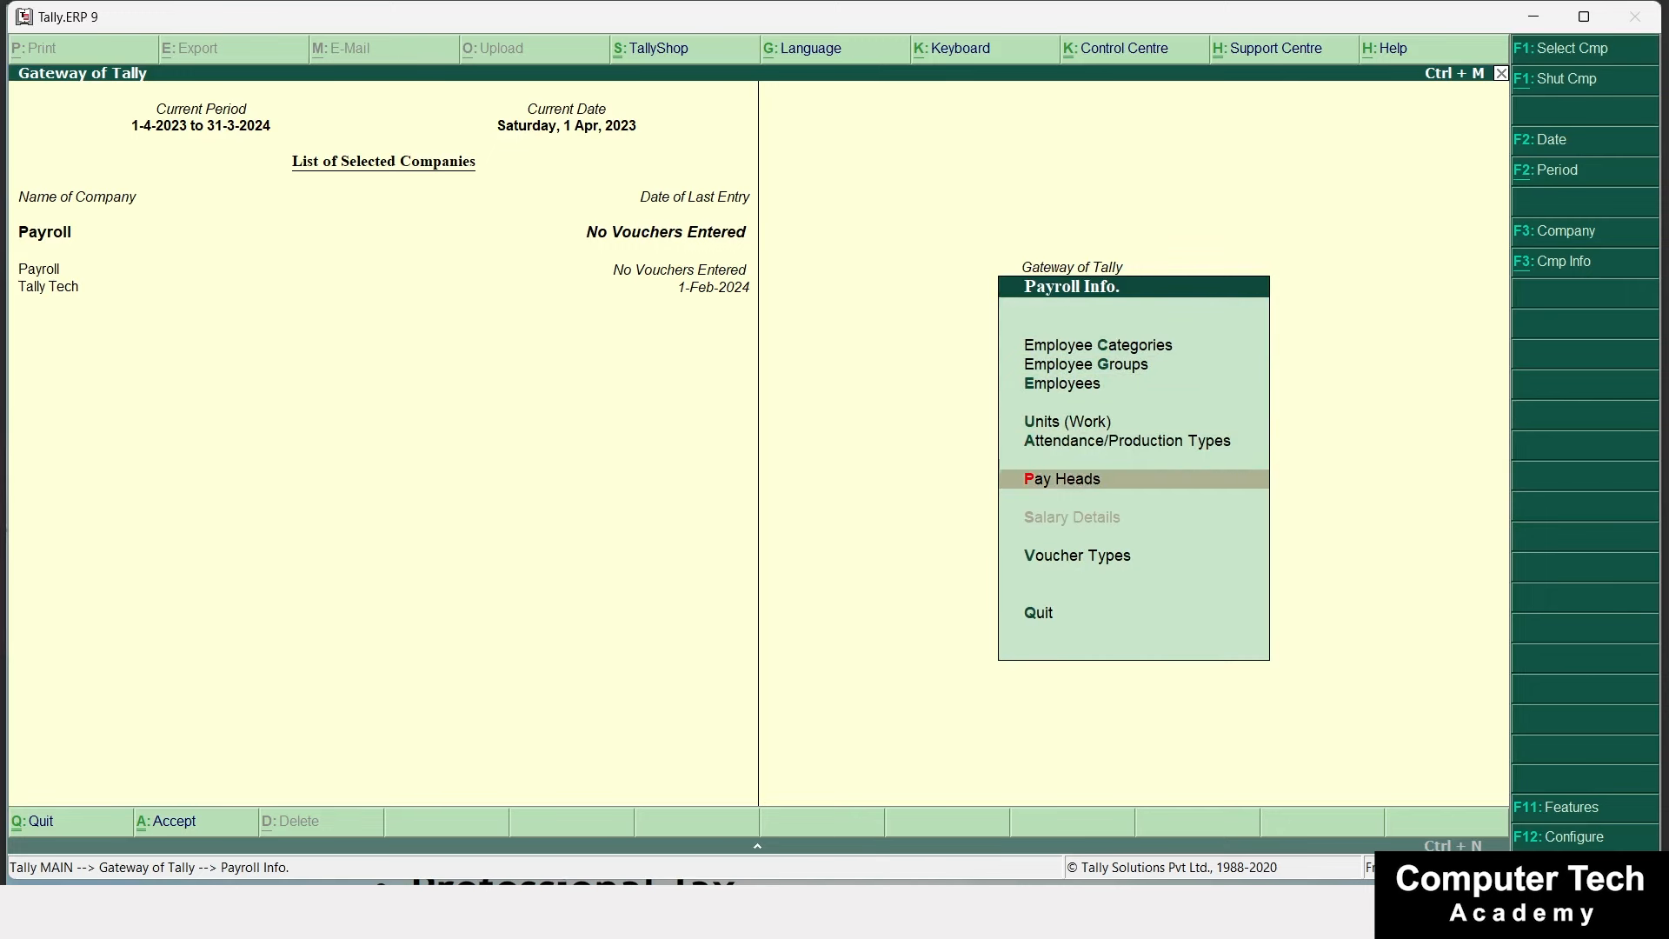
pyautogui.press('Return')
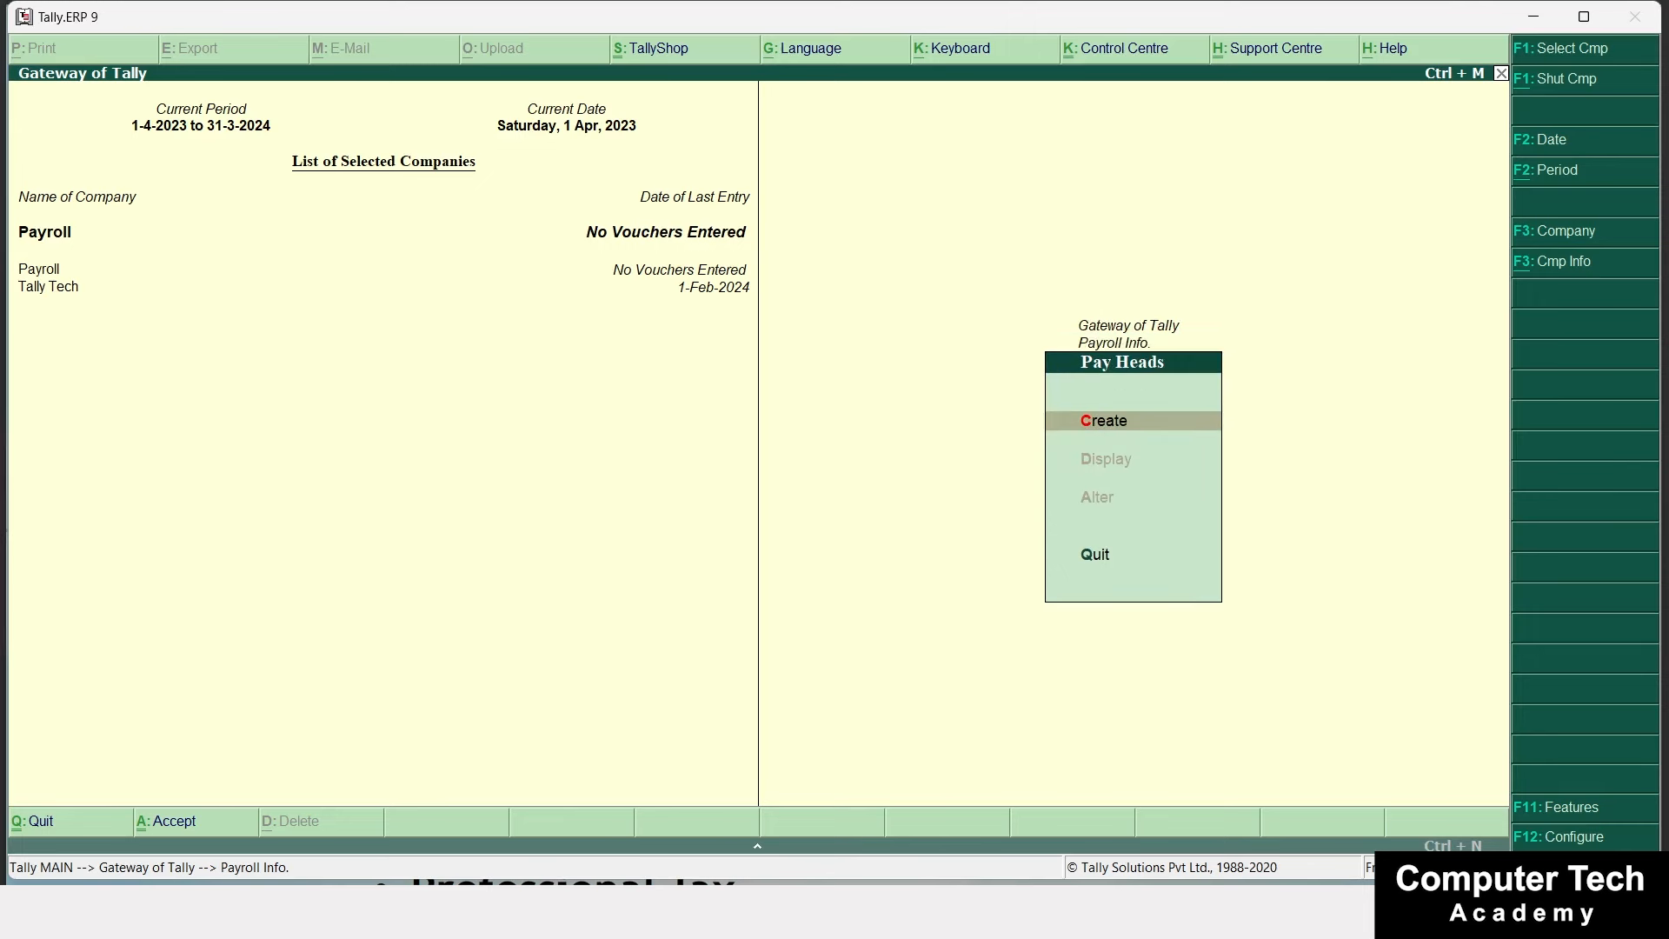
pyautogui.press('Return')
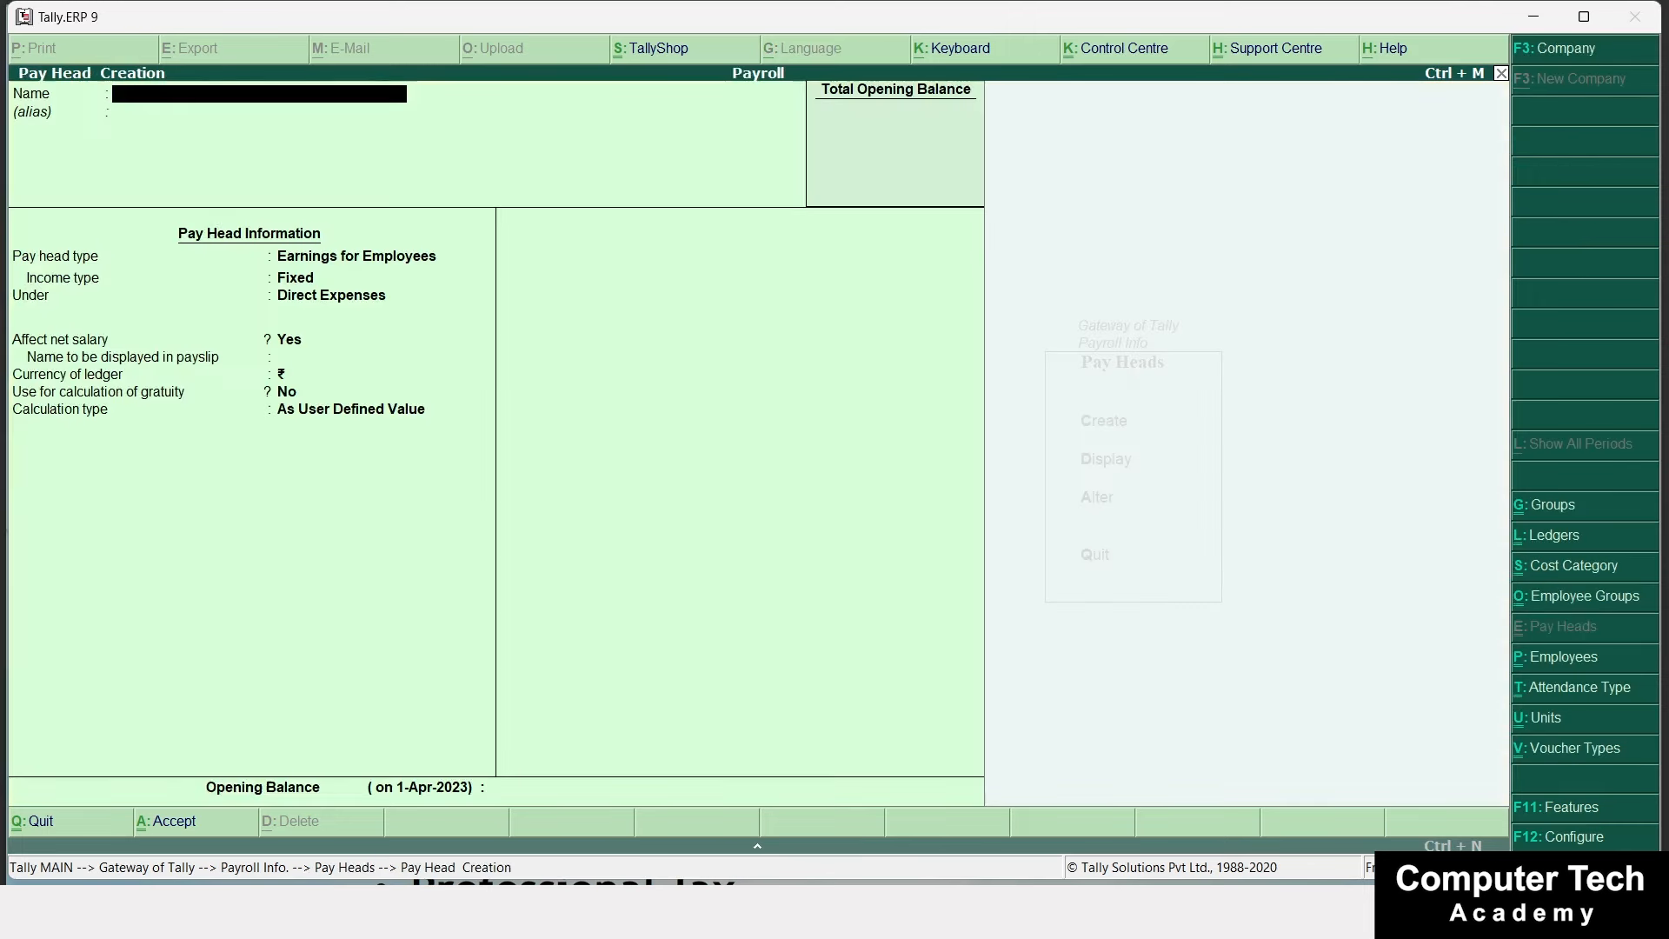
# Name it Basic Salary, a fixed Earnings for Employees pay head under Indirect Expenses, affecting net salary.
pyautogui.write('Basic Salary')
pyautogui.press('Return')
pyautogui.press('Return')
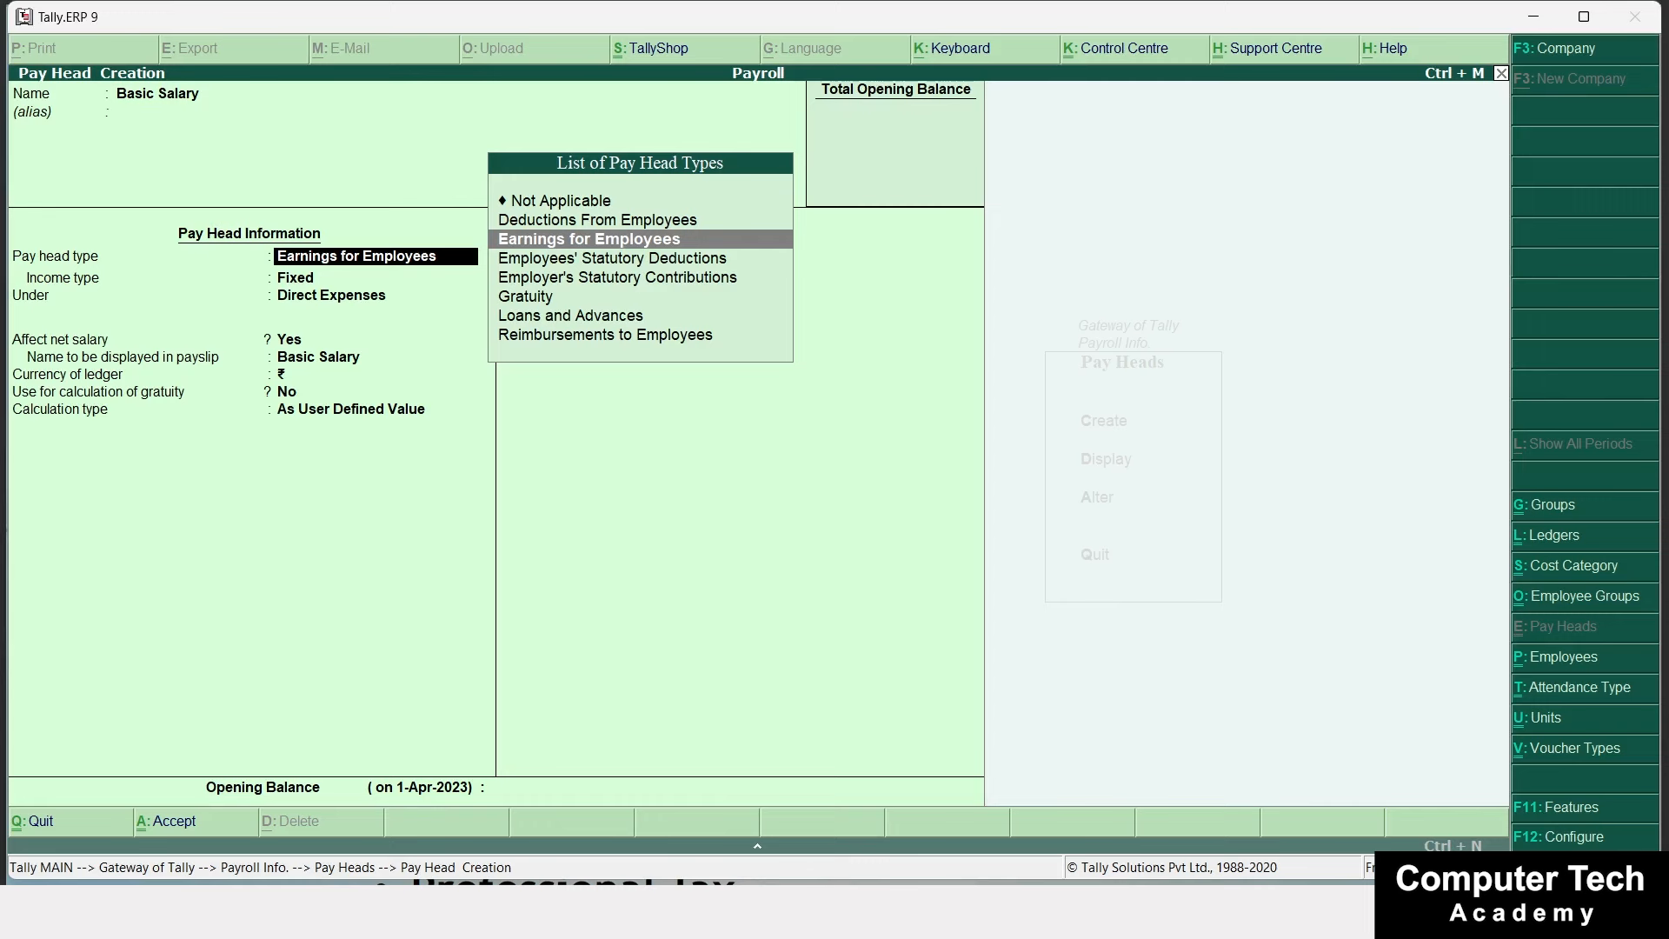
pyautogui.press('Up')
pyautogui.press('Down')
pyautogui.press('Return')
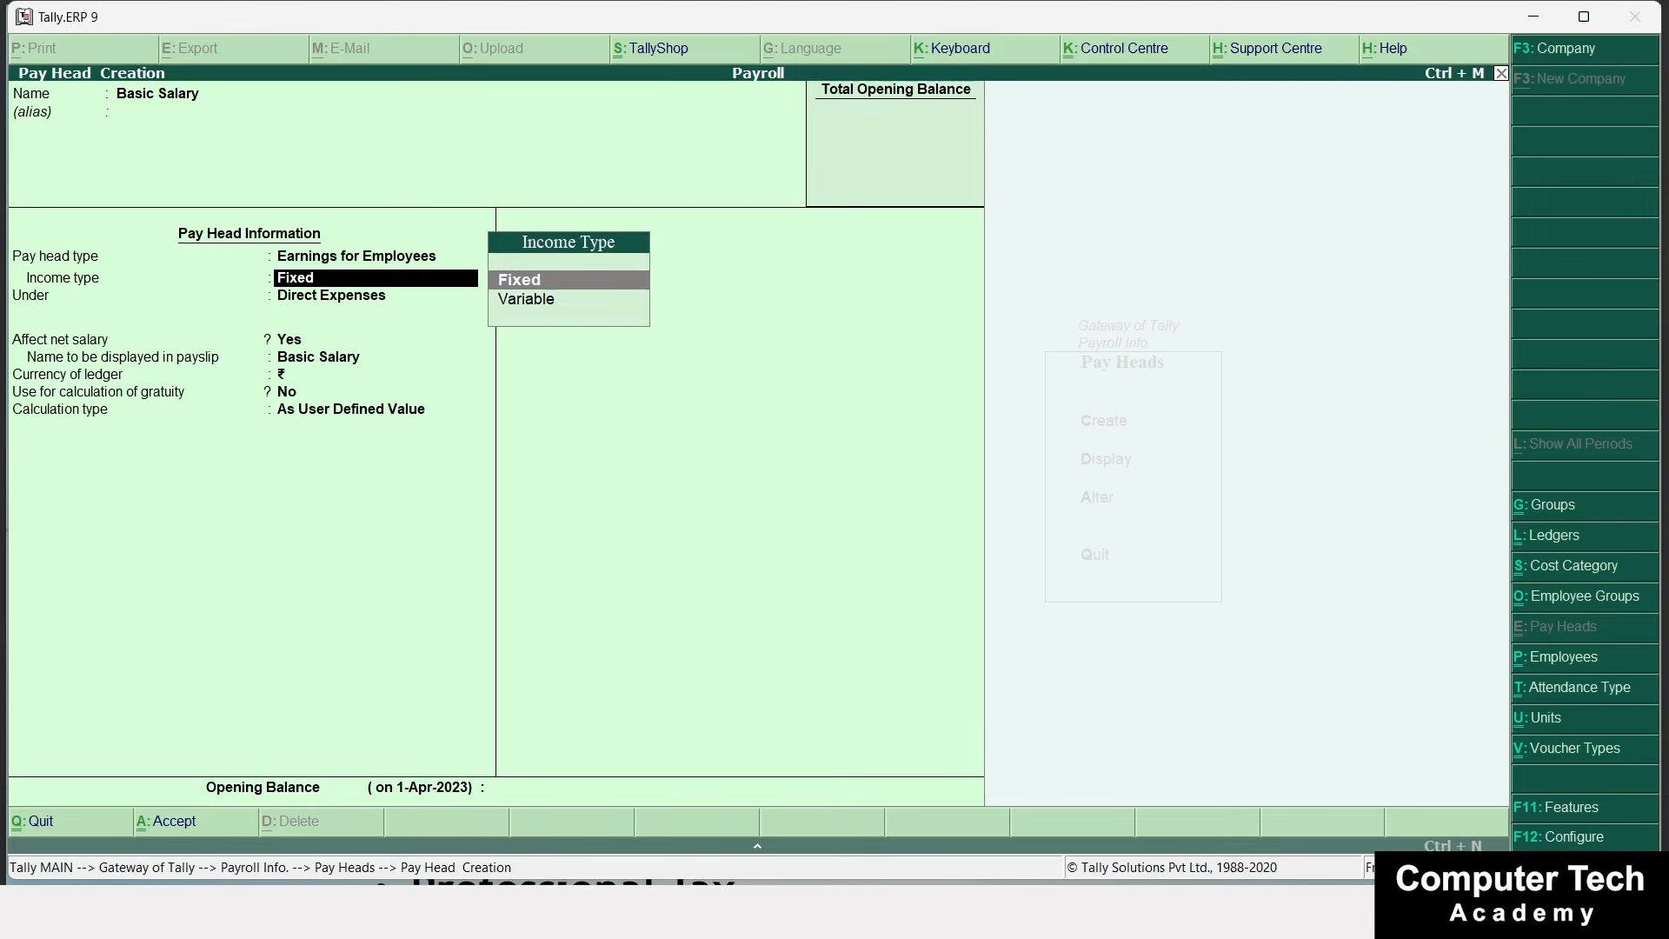
pyautogui.press('Return')
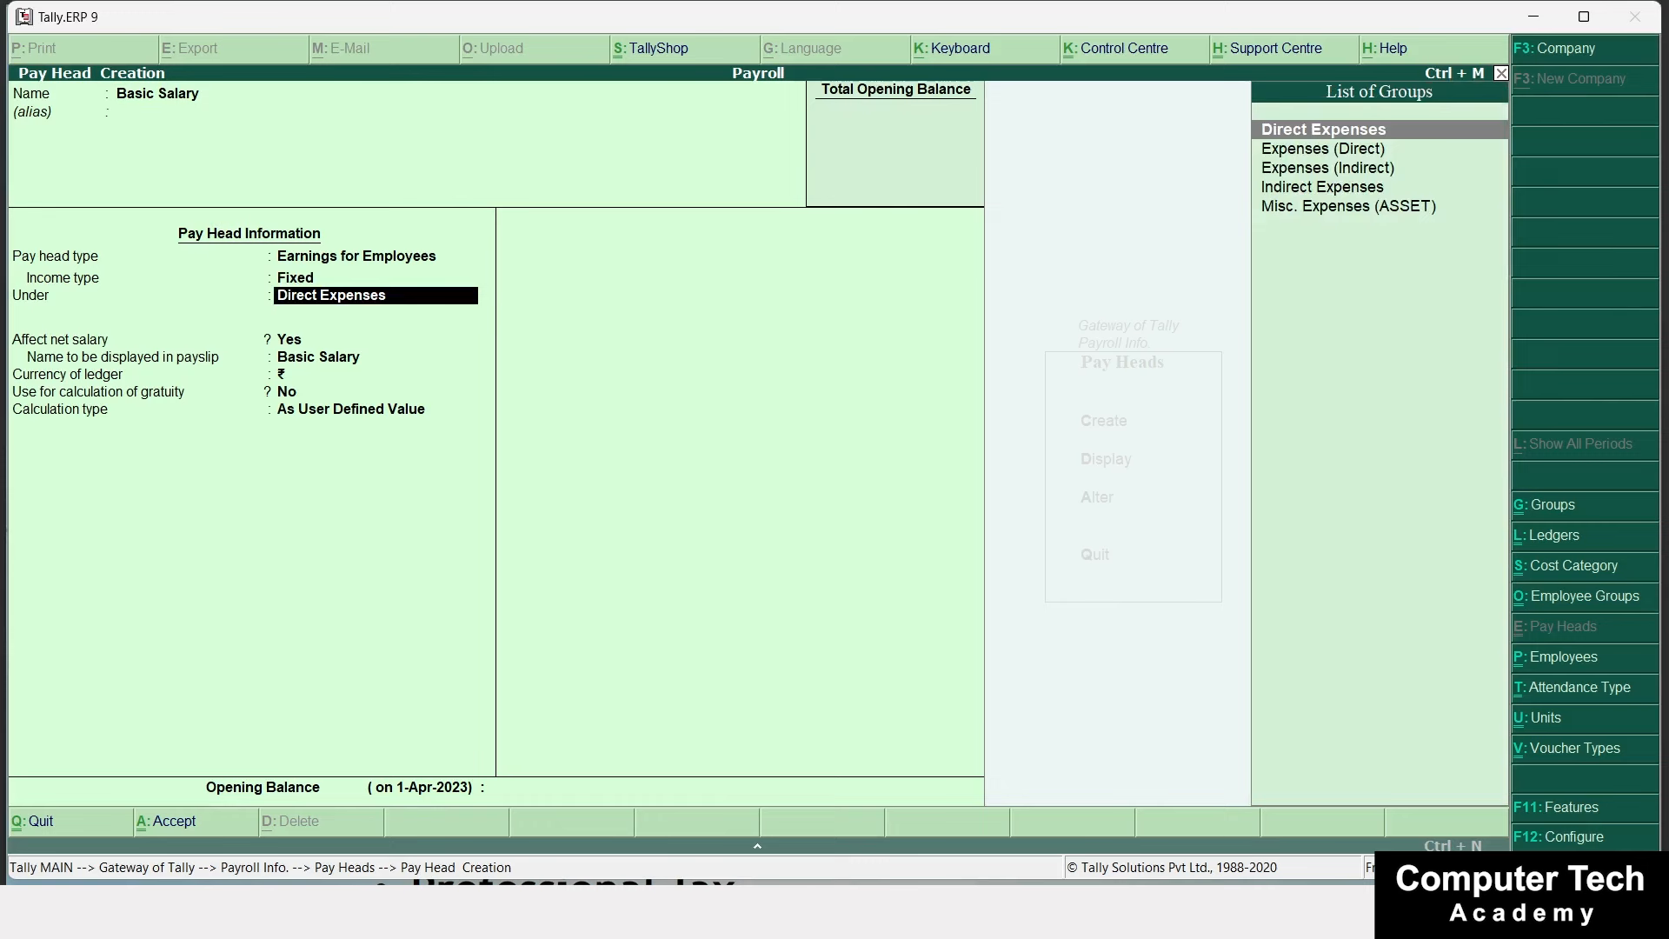
pyautogui.press('Down')
pyautogui.press('Down')
pyautogui.press('Down')
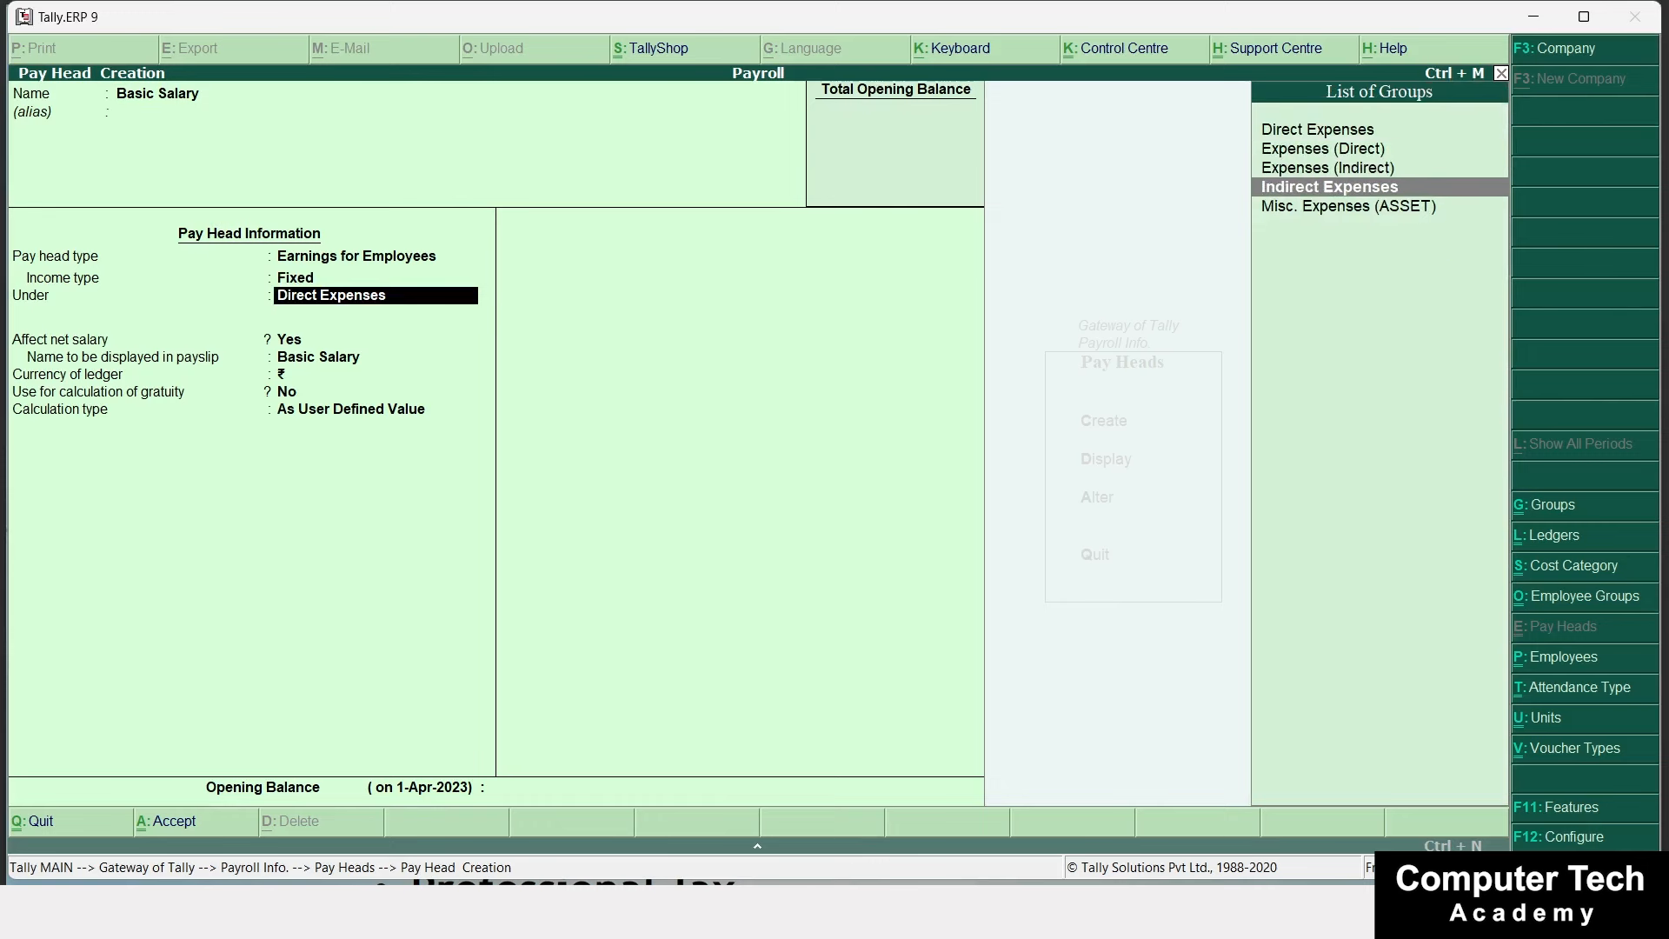
pyautogui.press('Return')
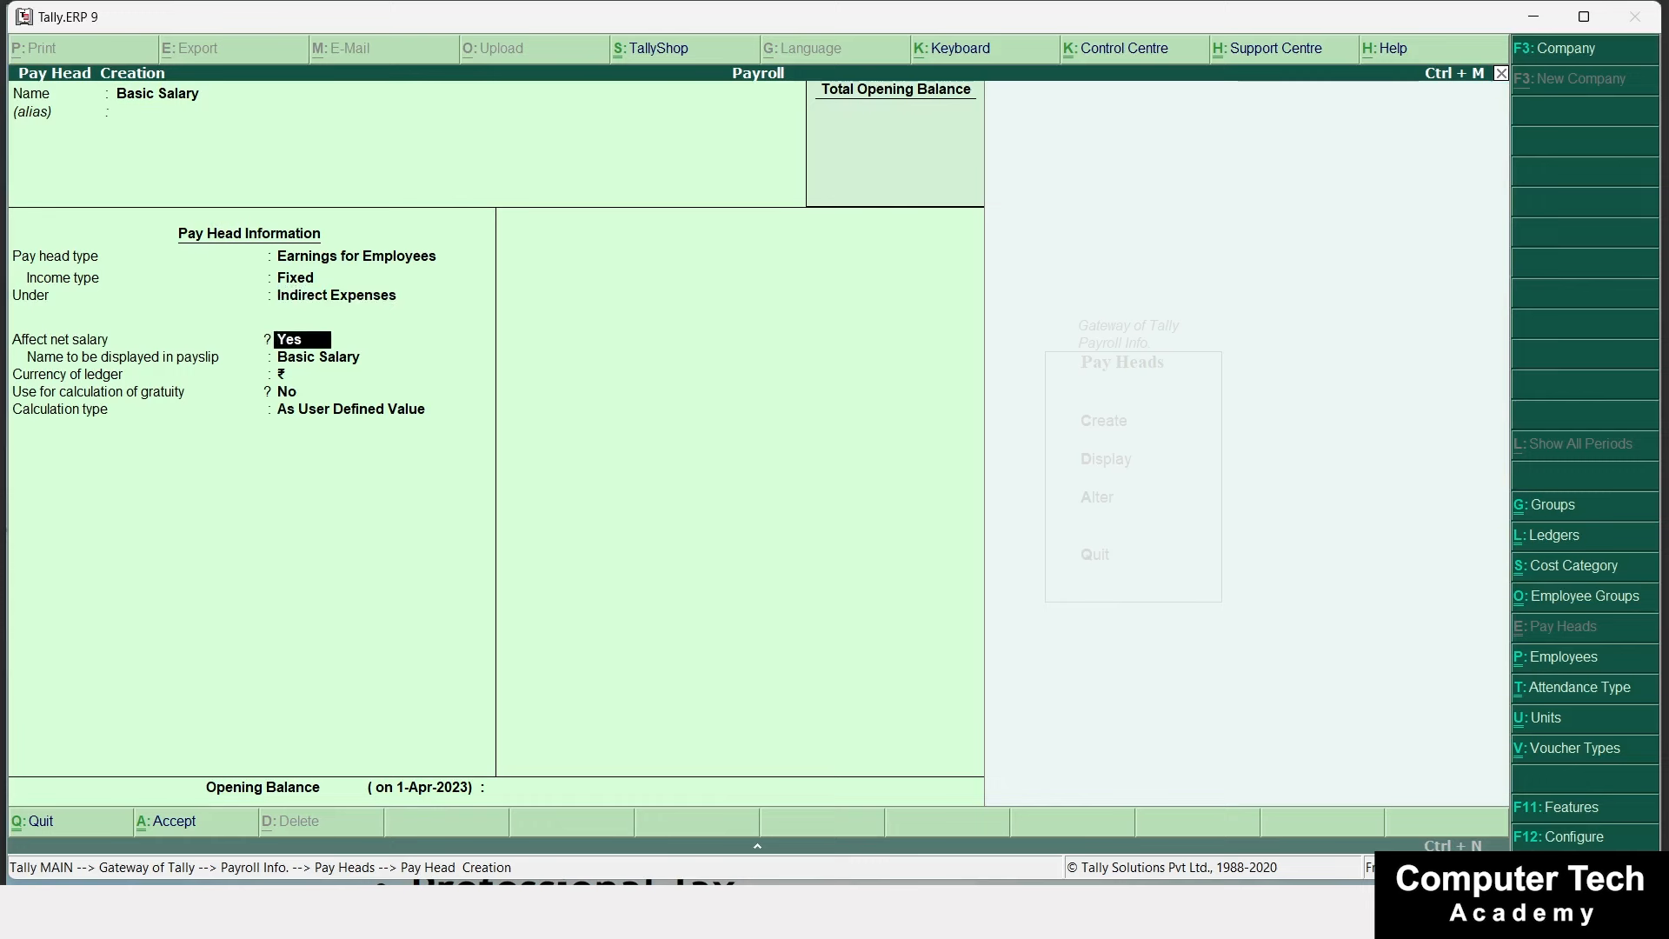
pyautogui.press('Return')
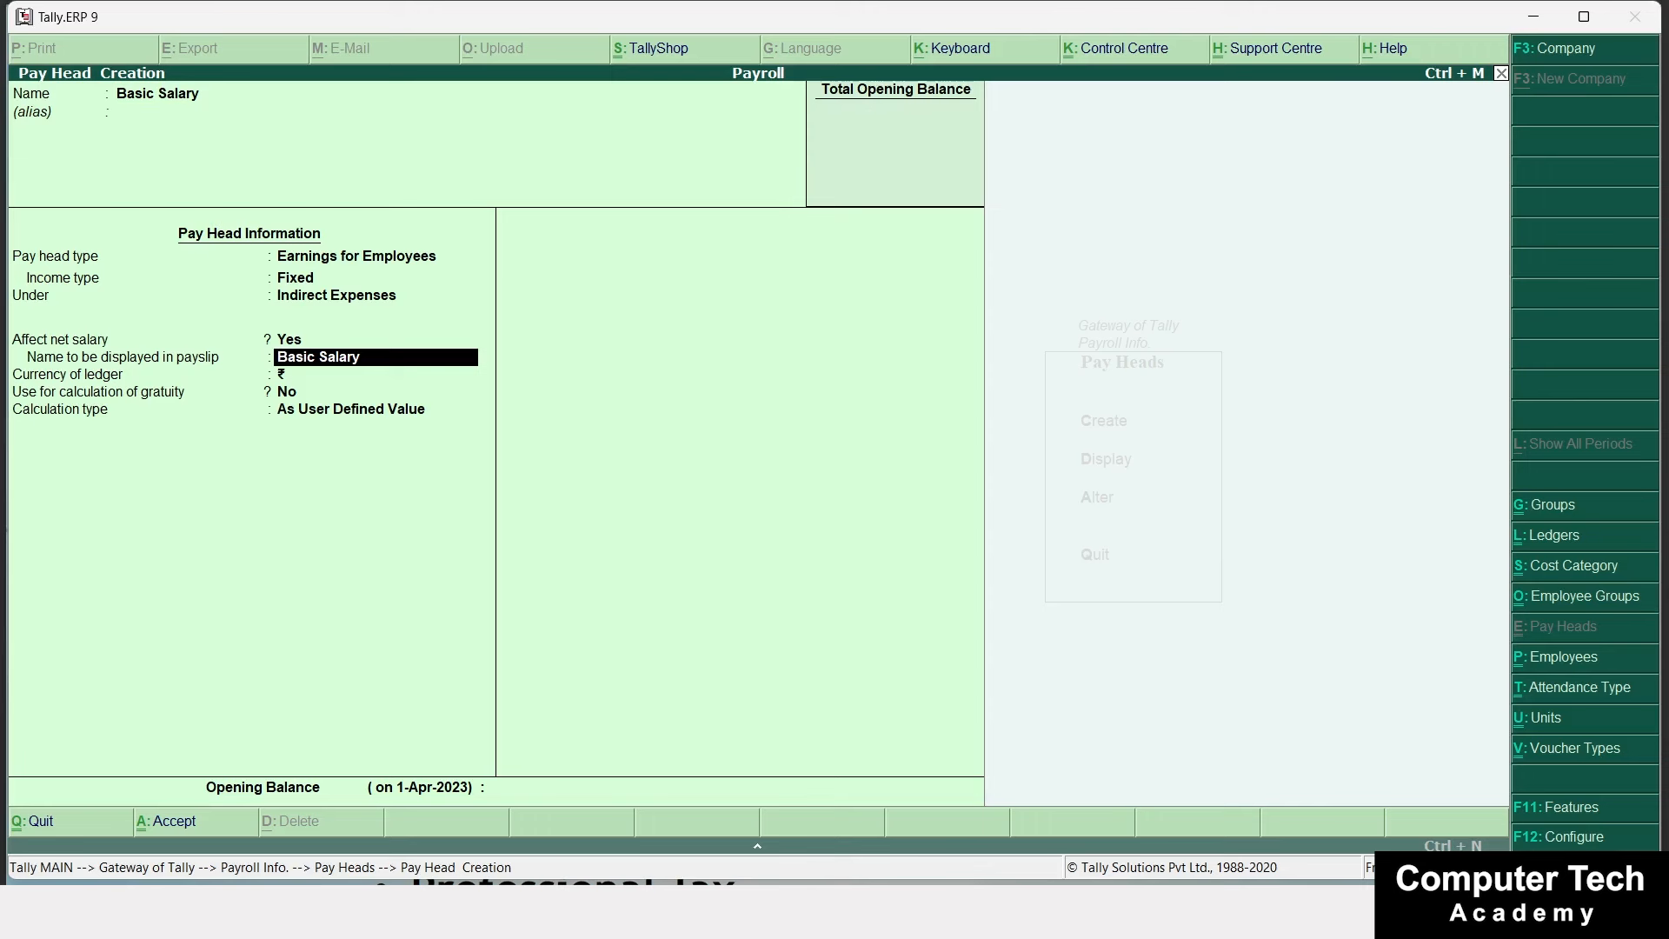
pyautogui.press('Return')
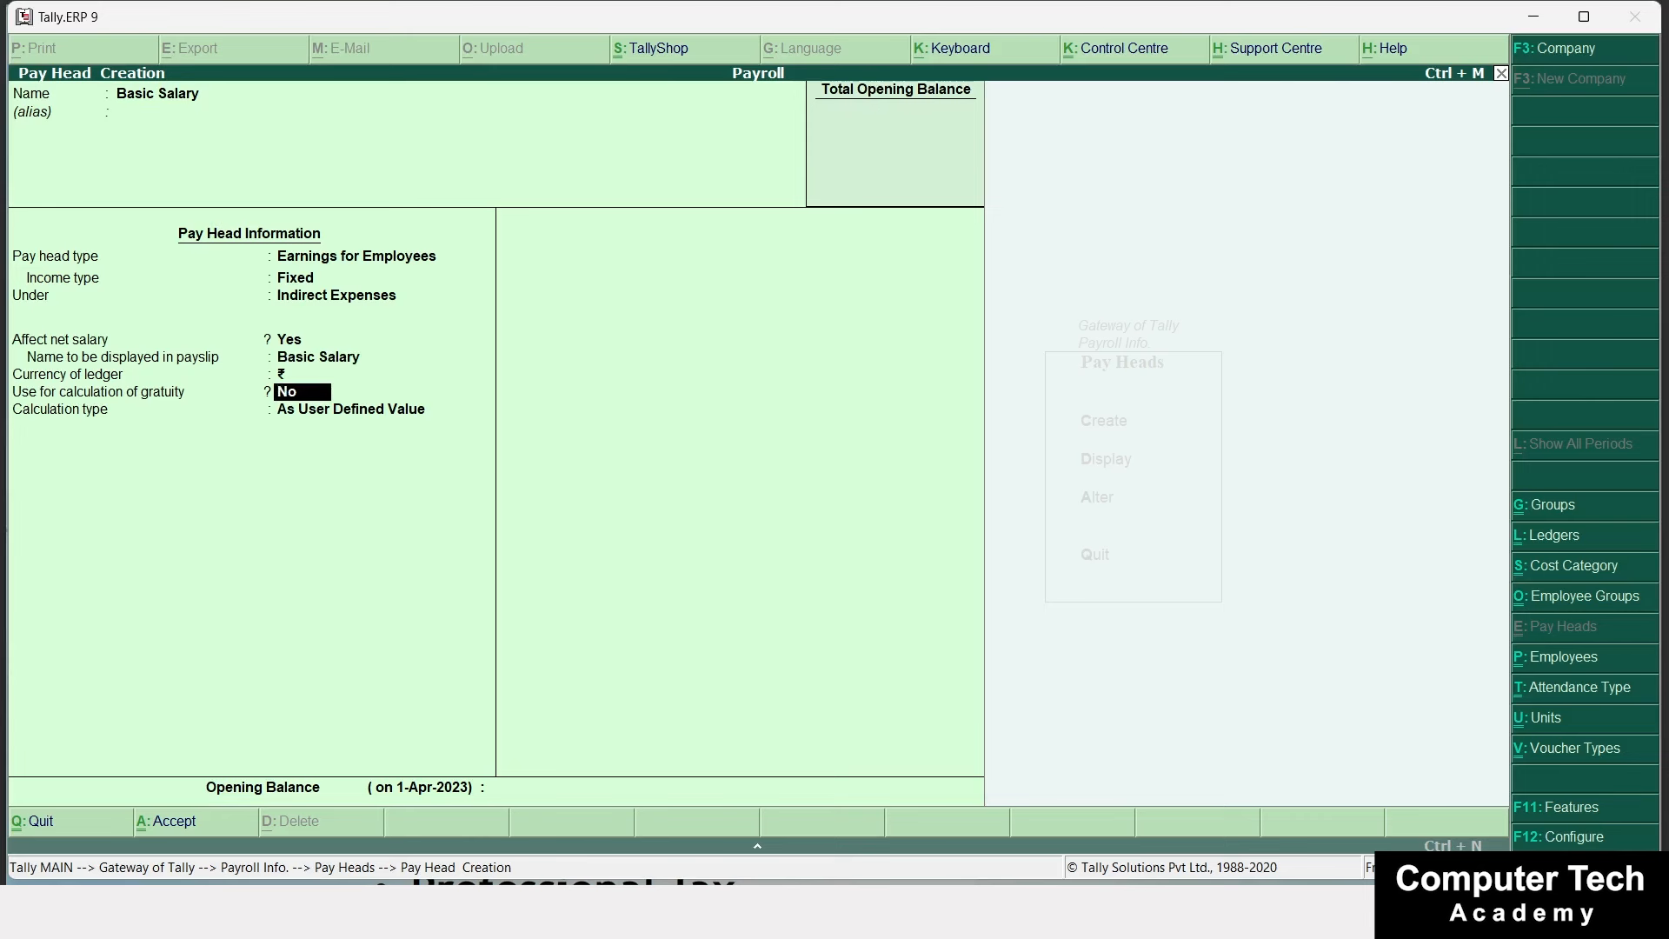
# Give Basic Salary a monthly Flat Rate calculation with no rounding and save it.
pyautogui.press('Return')
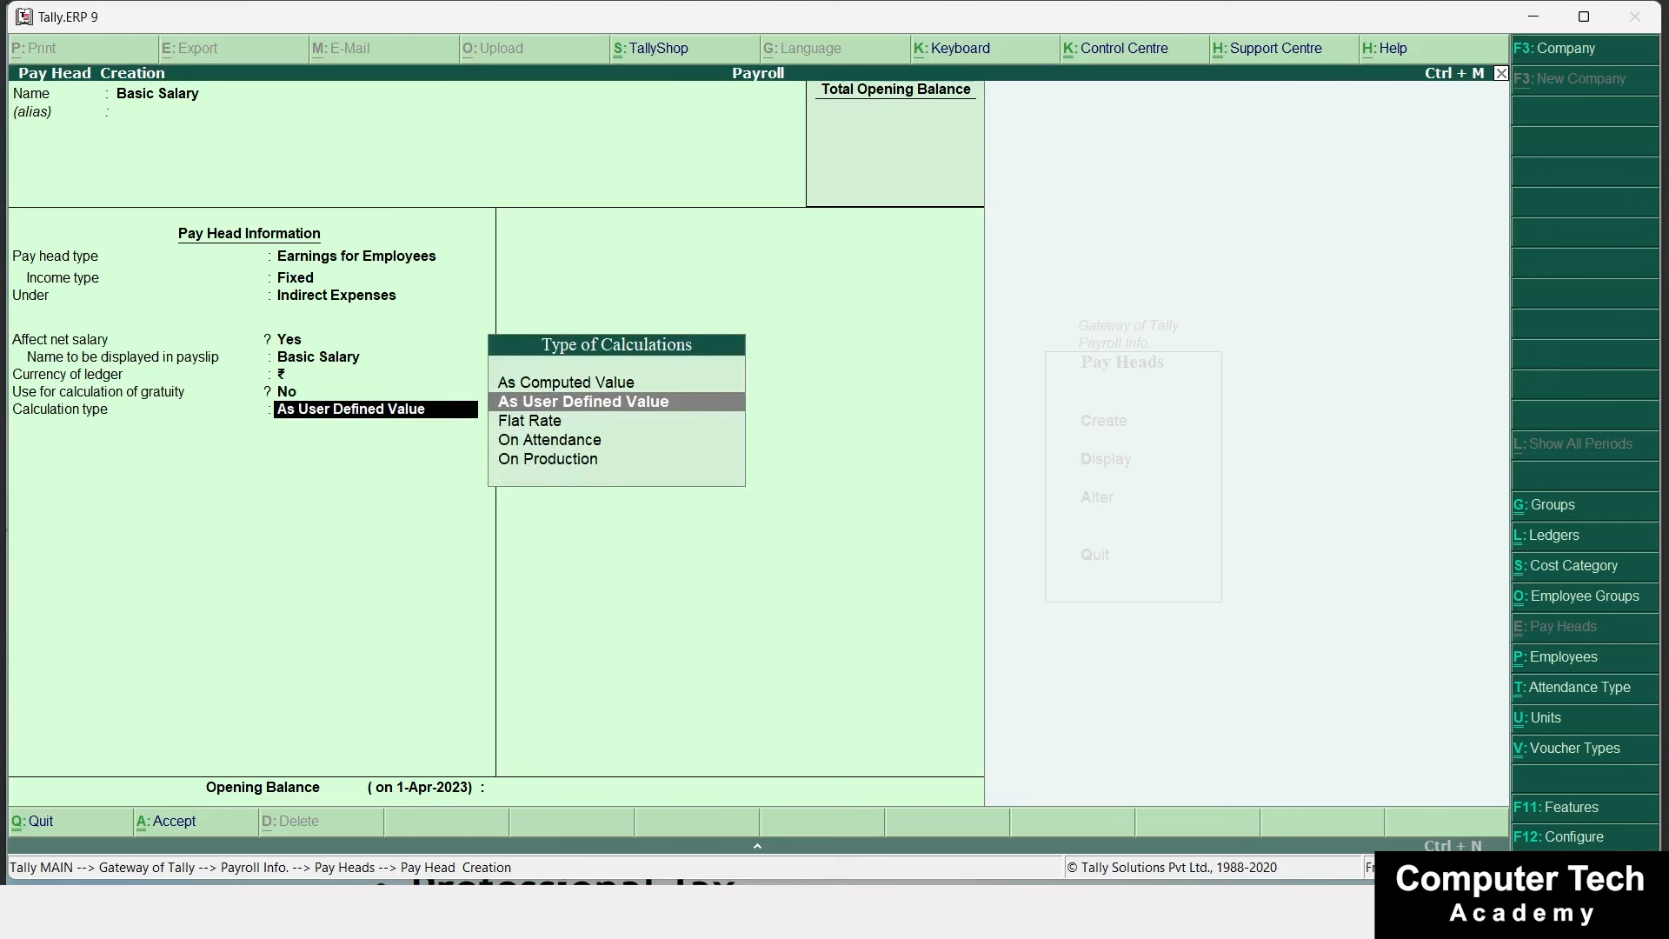
pyautogui.press('Down')
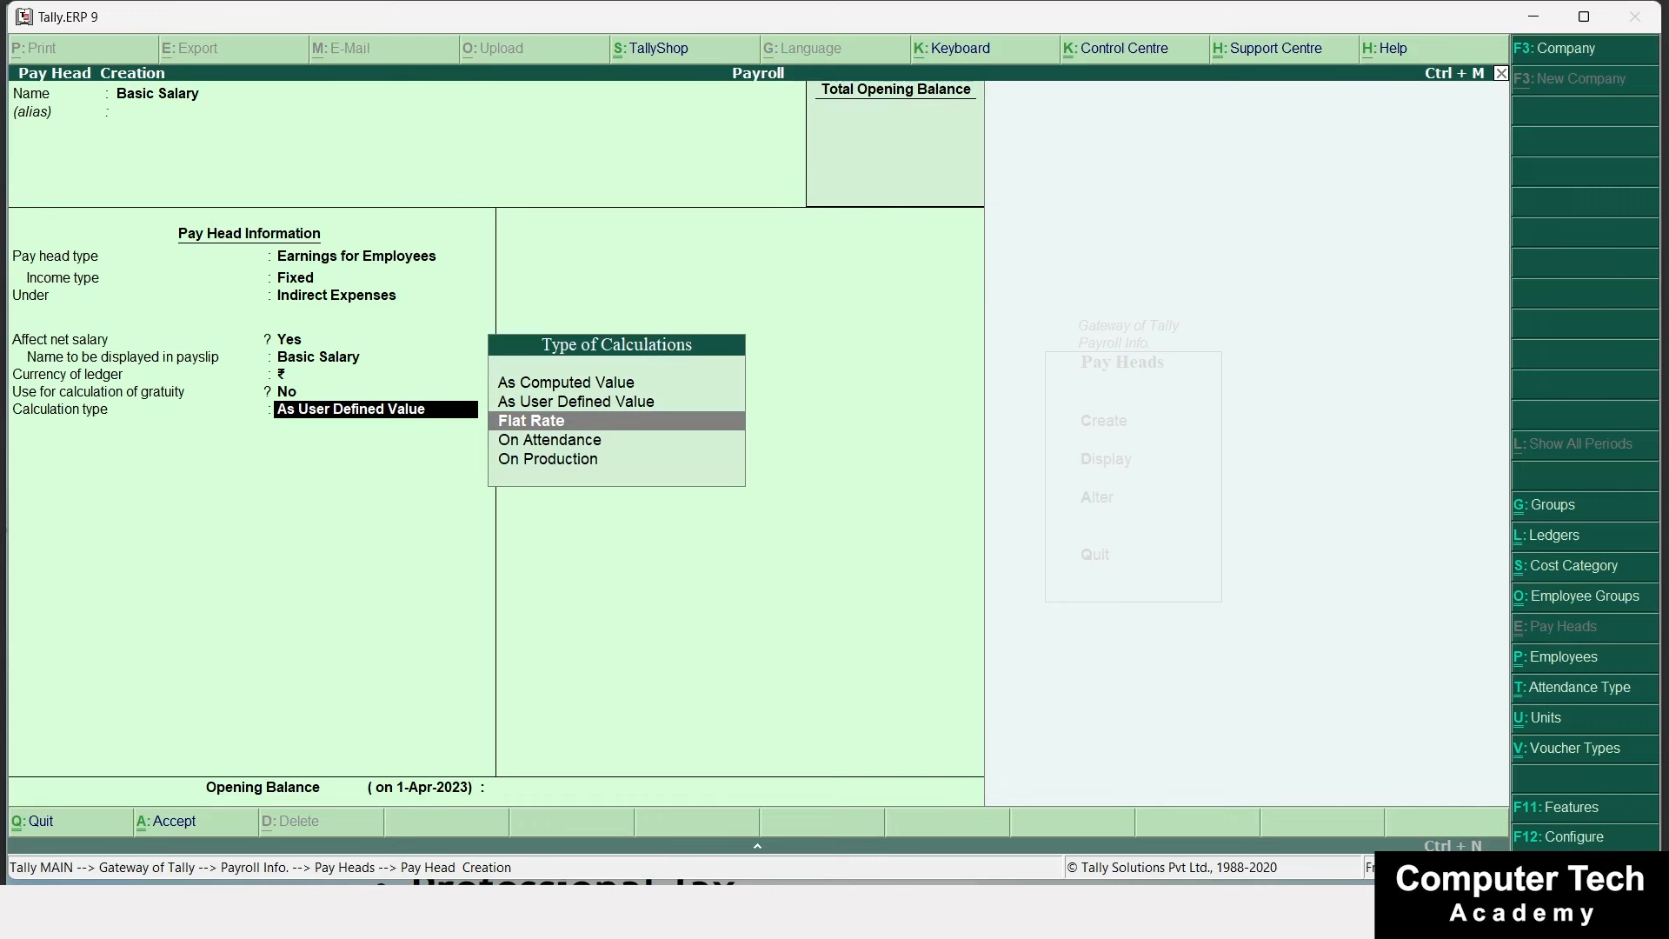
pyautogui.press('Return')
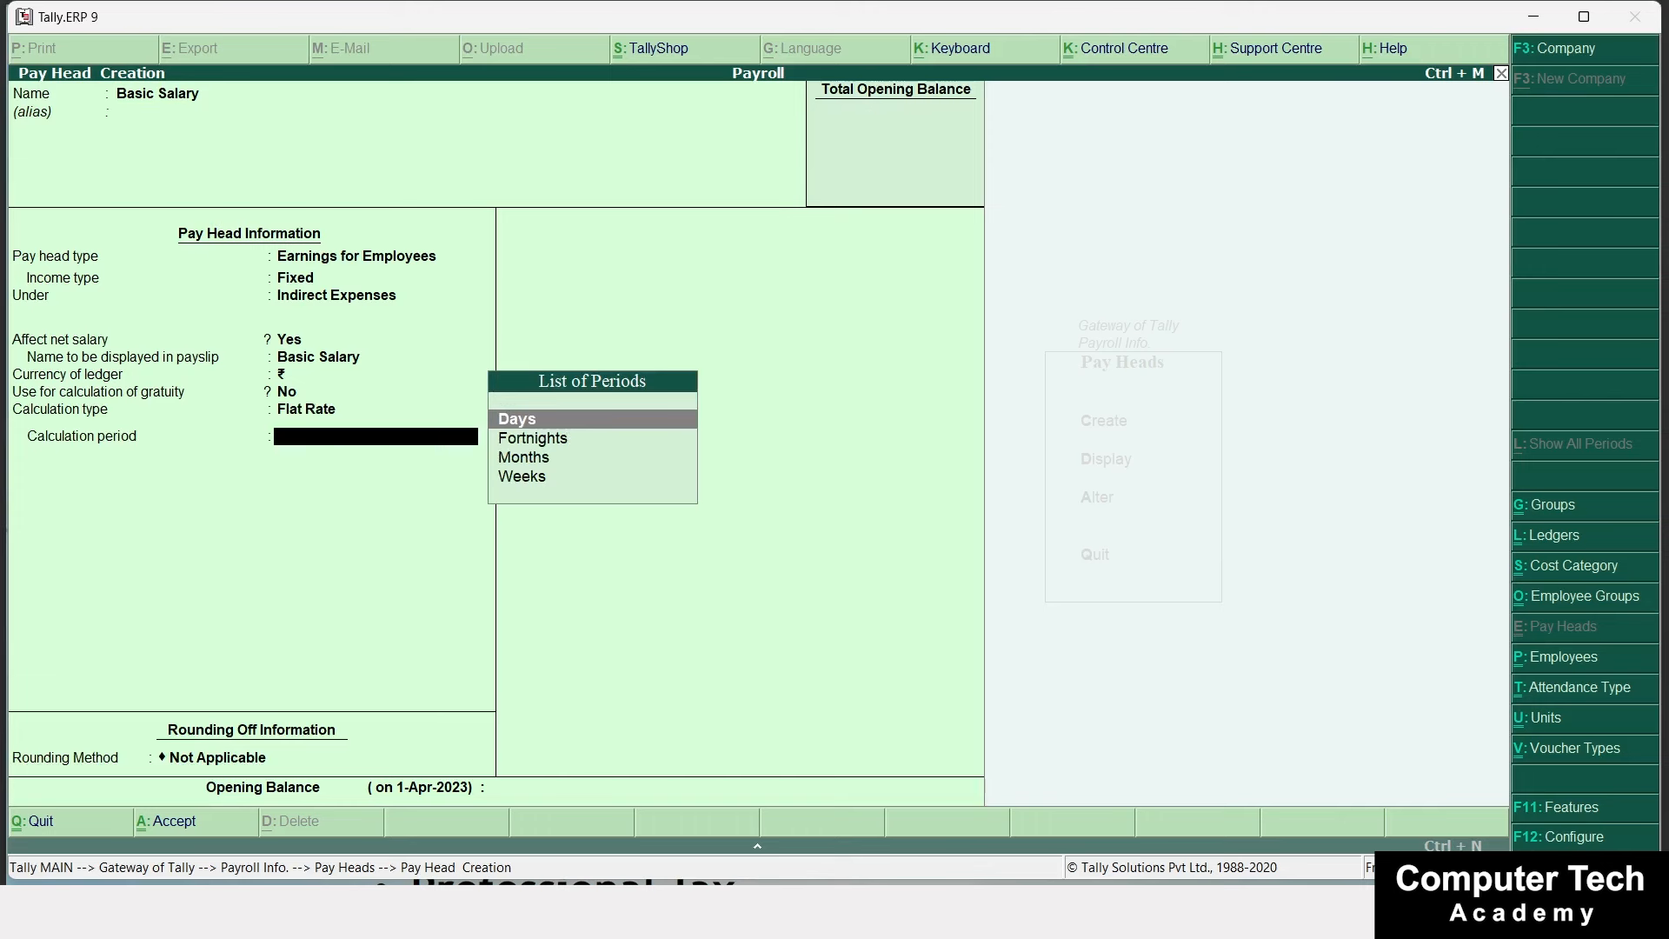
pyautogui.press('Down')
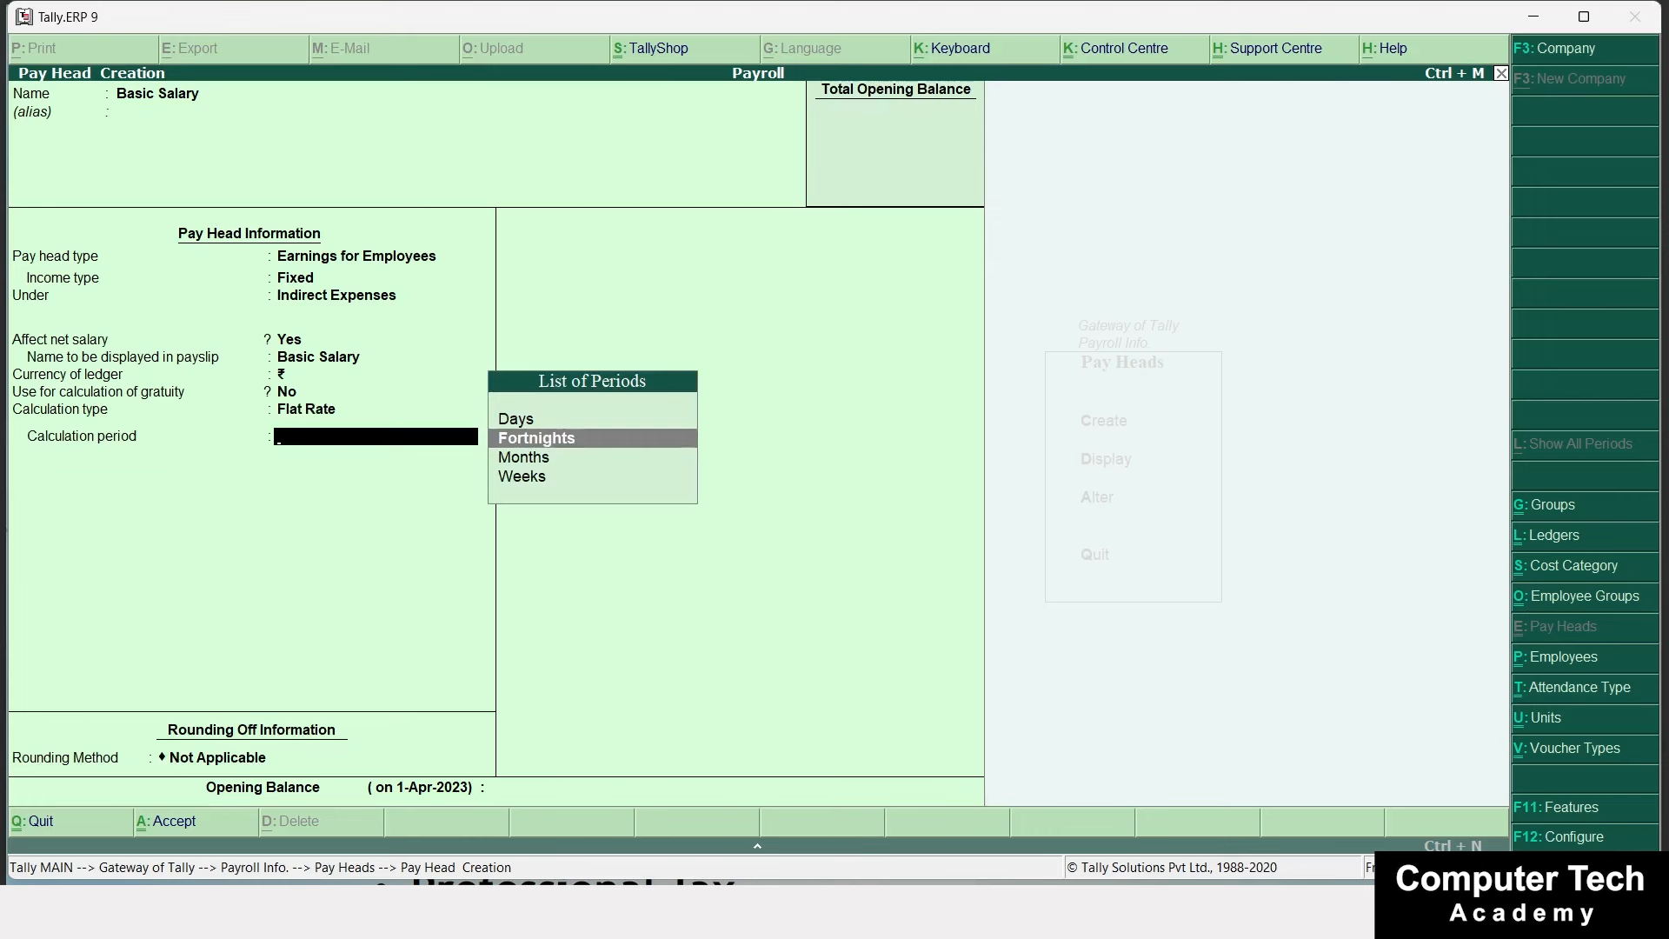
pyautogui.press('Down')
pyautogui.press('Return')
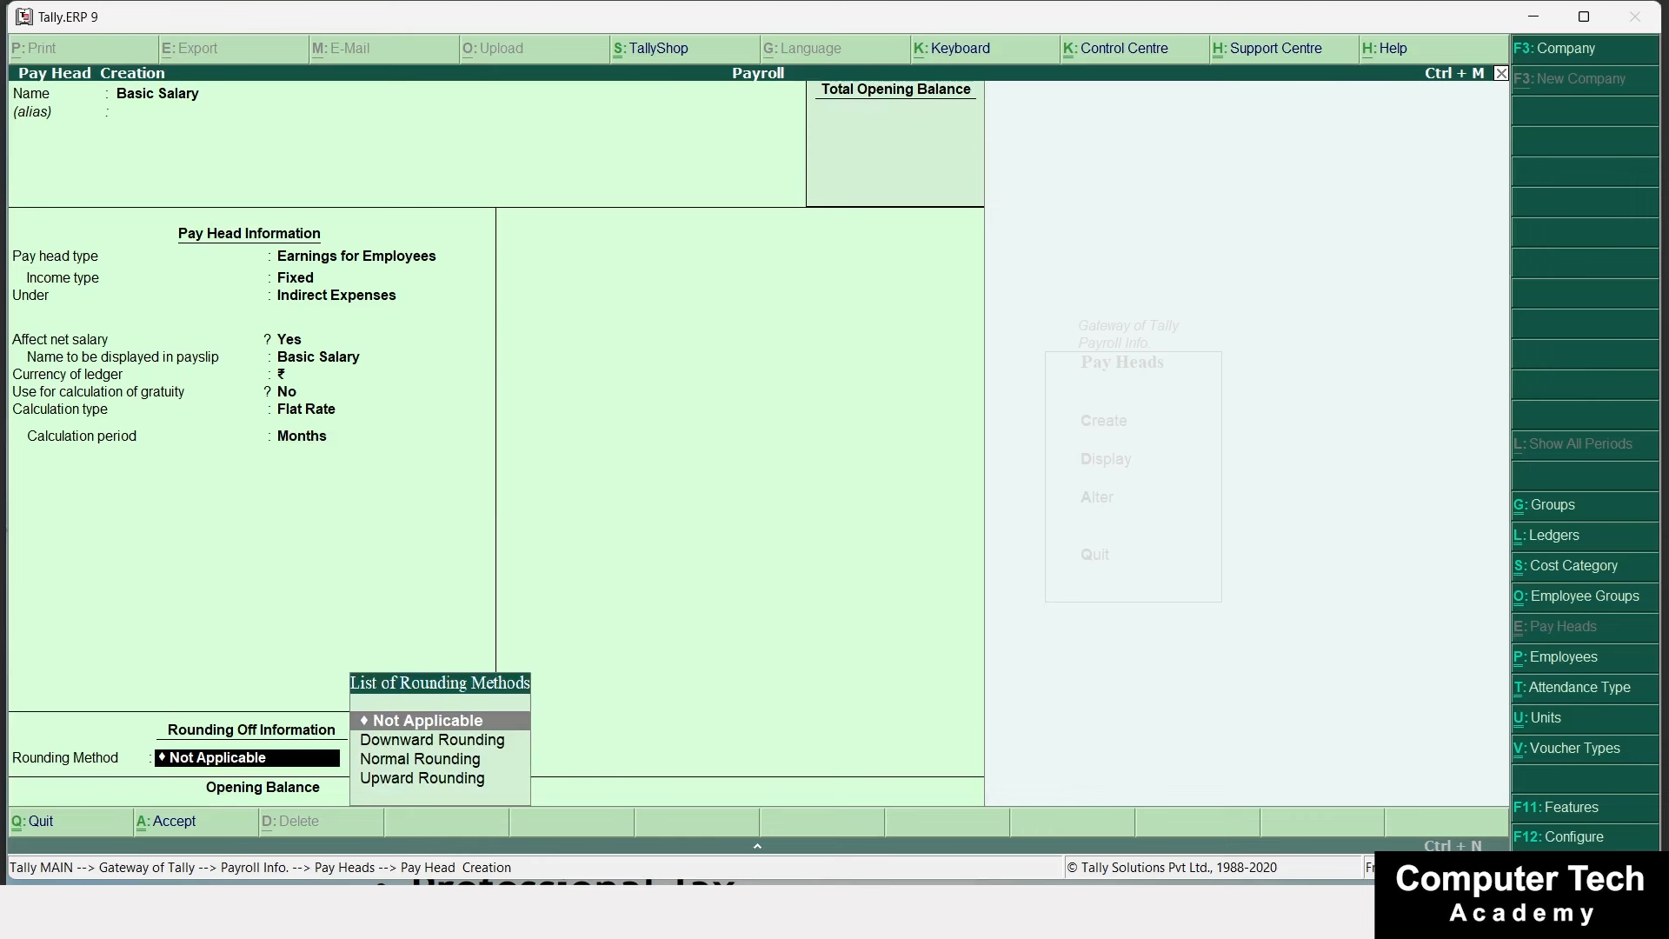
pyautogui.press('Return')
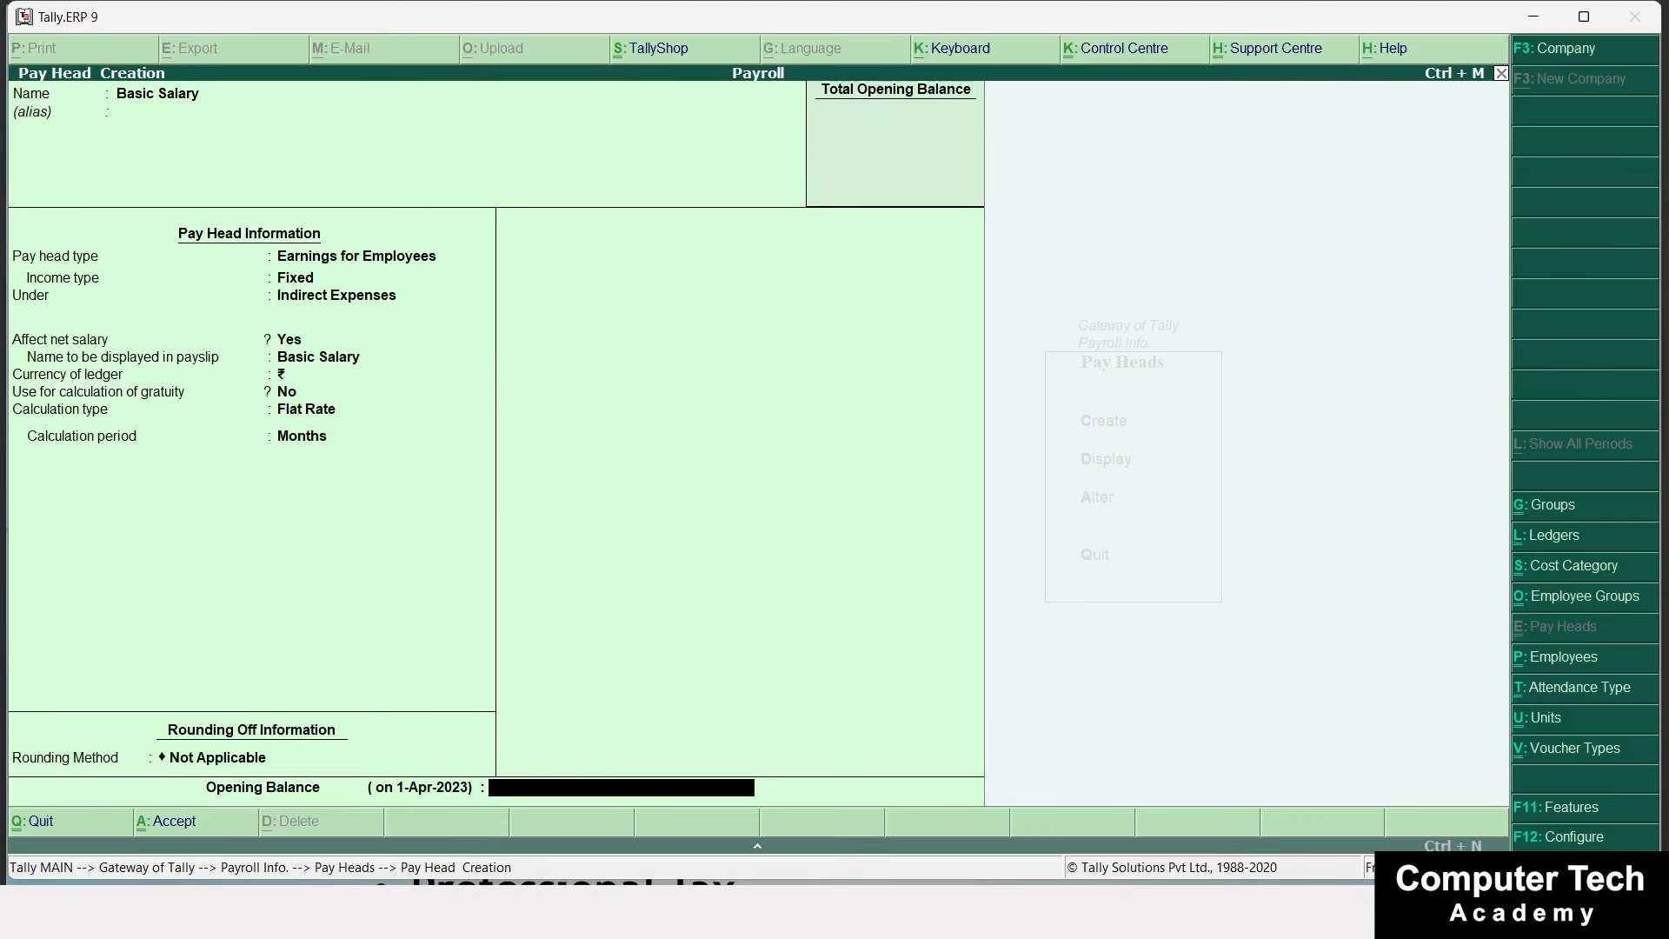
pyautogui.press('Return')
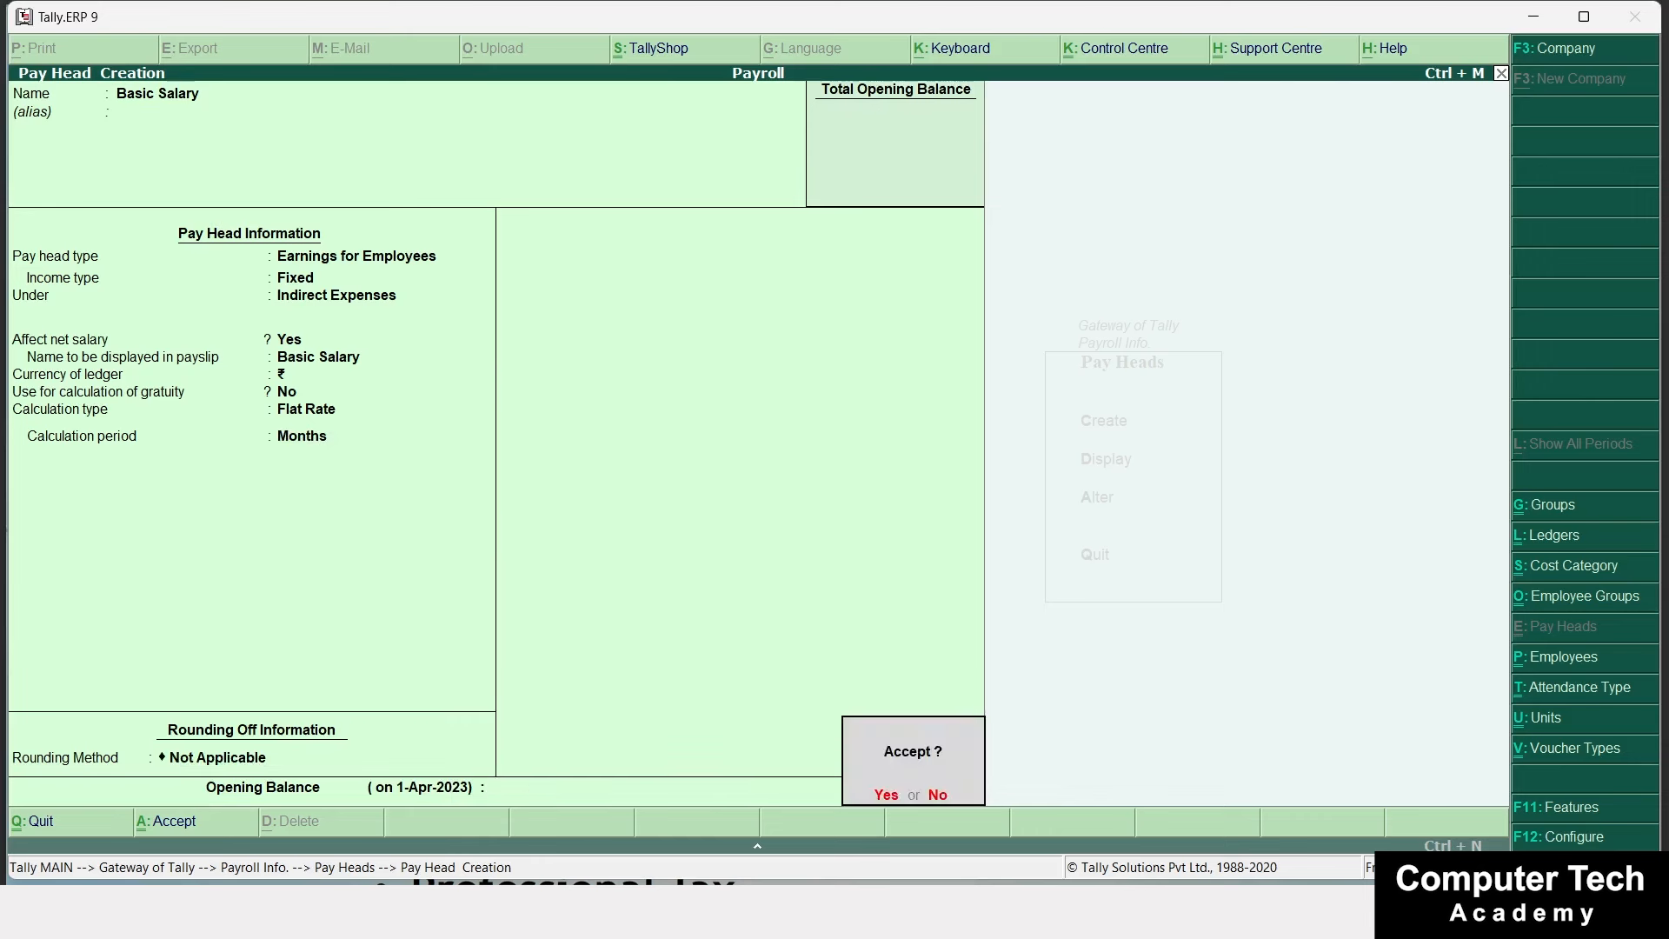
pyautogui.press('Return')
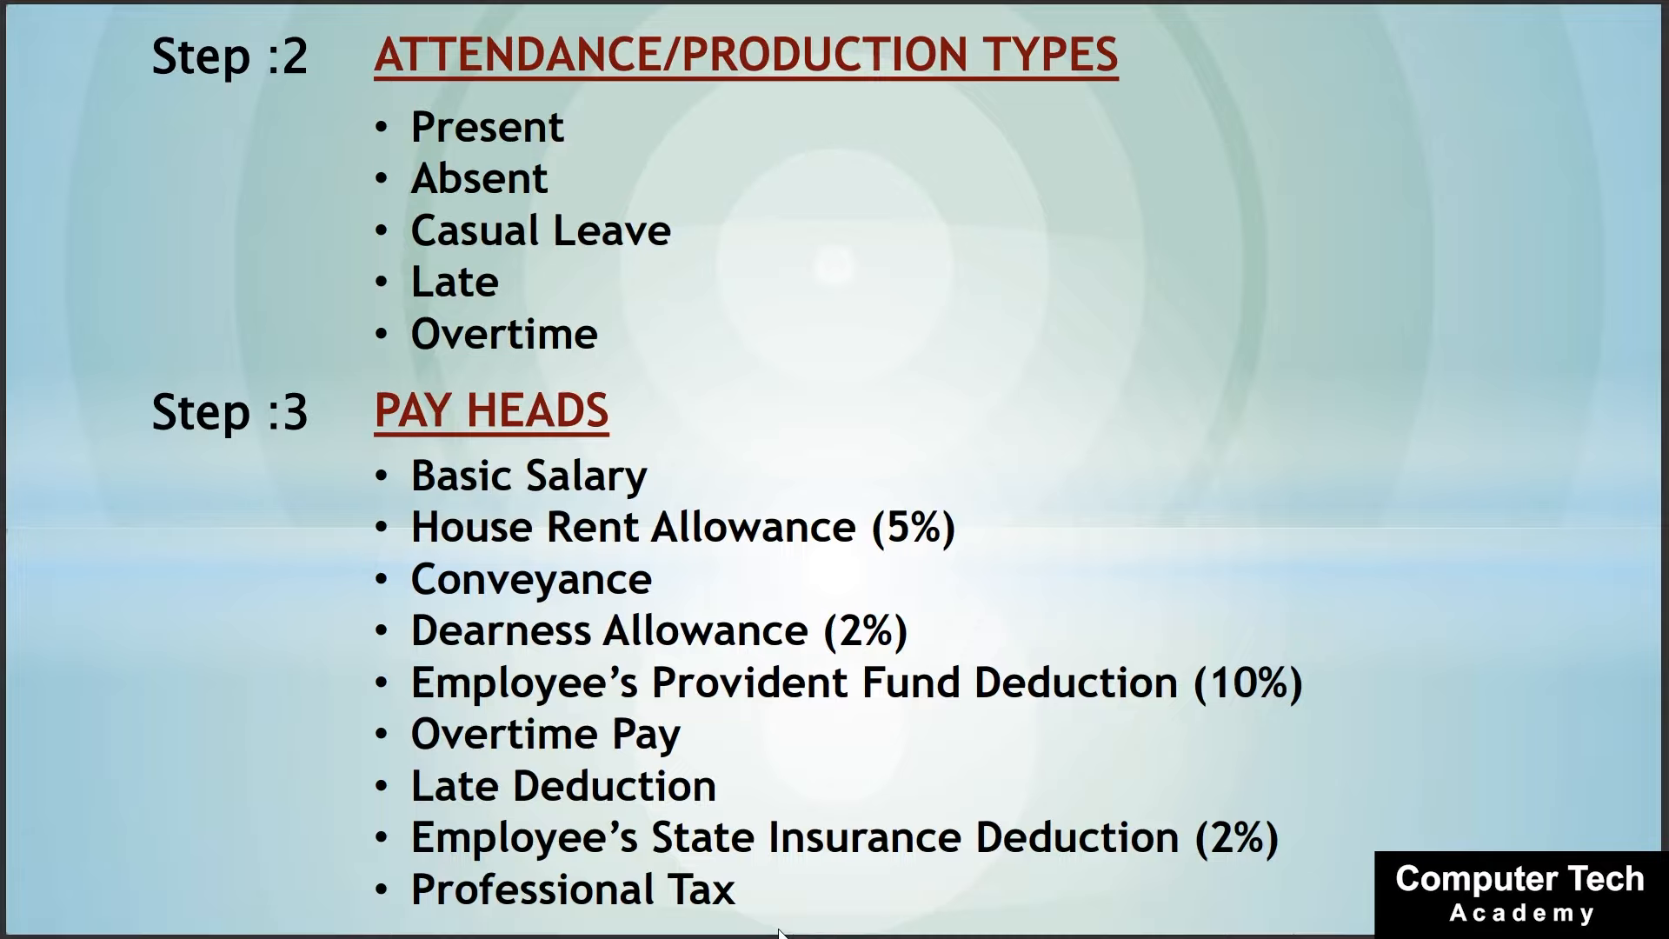
pyautogui.hotkey('alt', 'Tab')
# Create House Rent Allowance as a fixed employee earning under Indirect Expenses, payslip name HRA, no gratuity.
pyautogui.write('Ho')
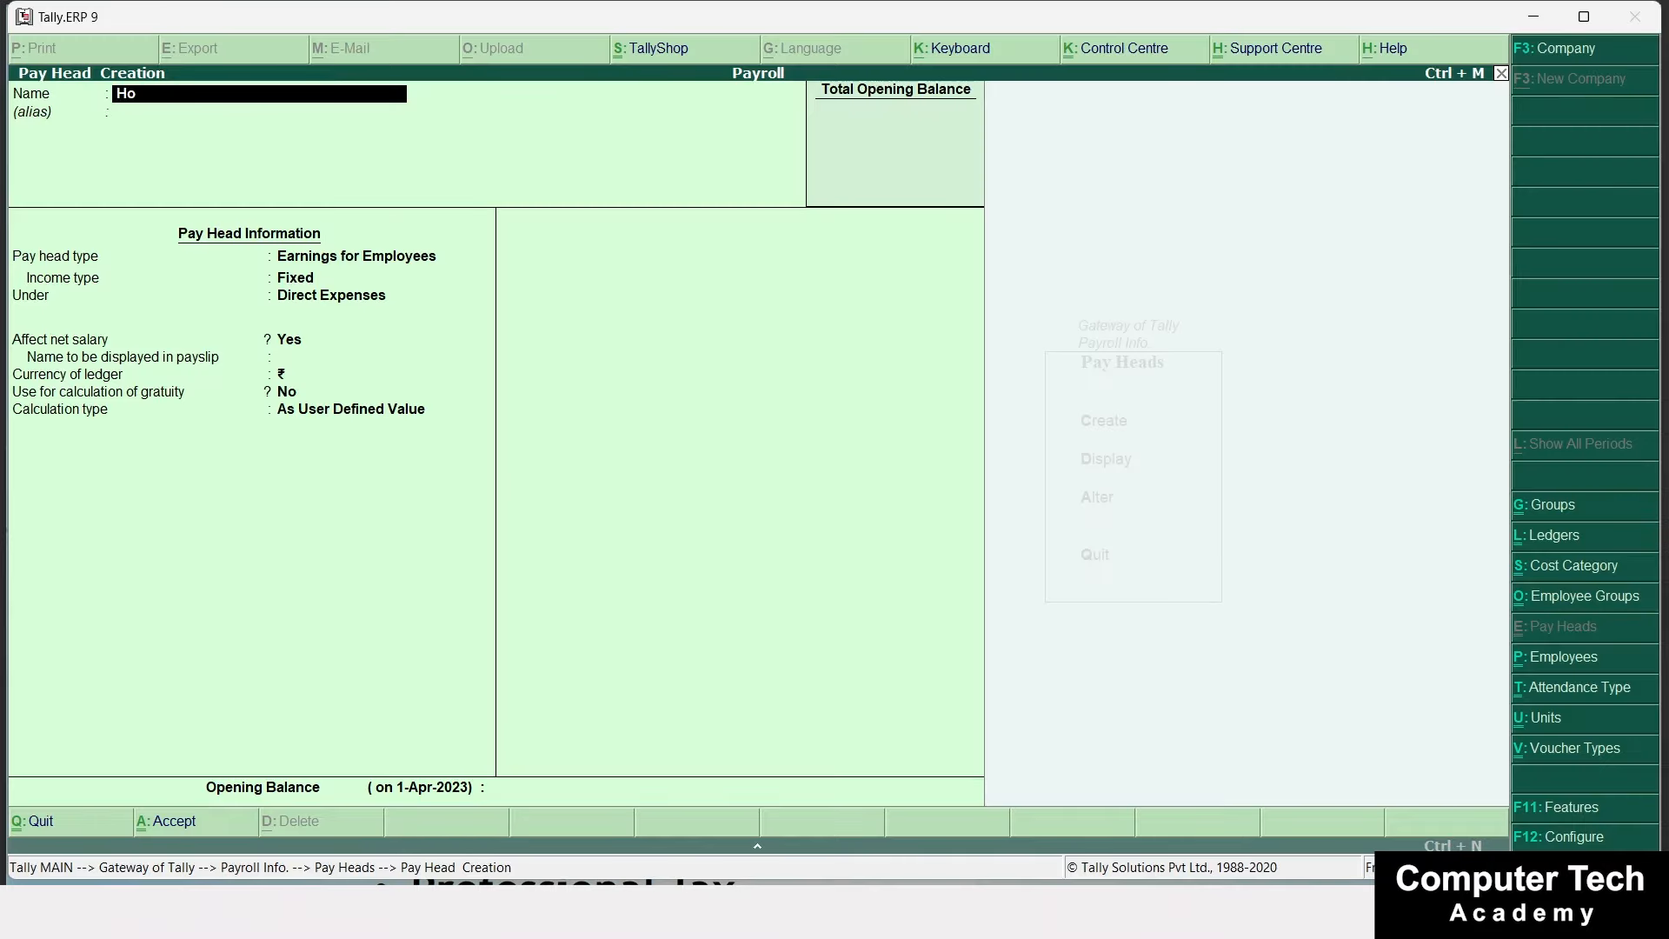
pyautogui.write('use Rent Allowance')
pyautogui.press('Return')
pyautogui.press('Return')
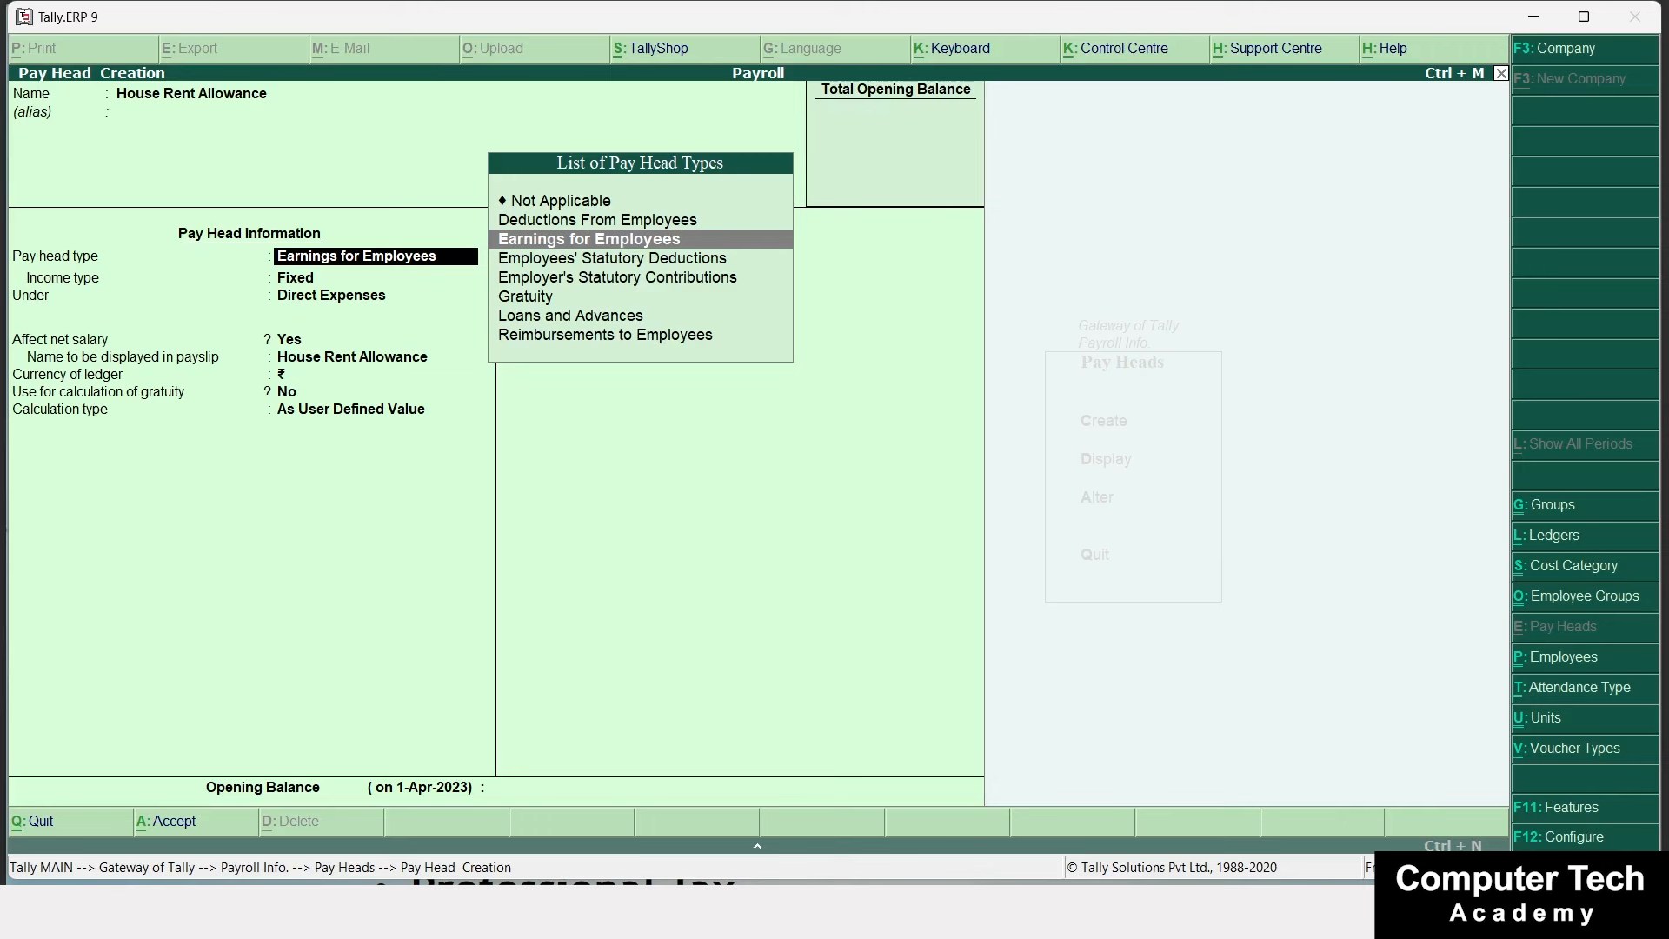
pyautogui.press('Return')
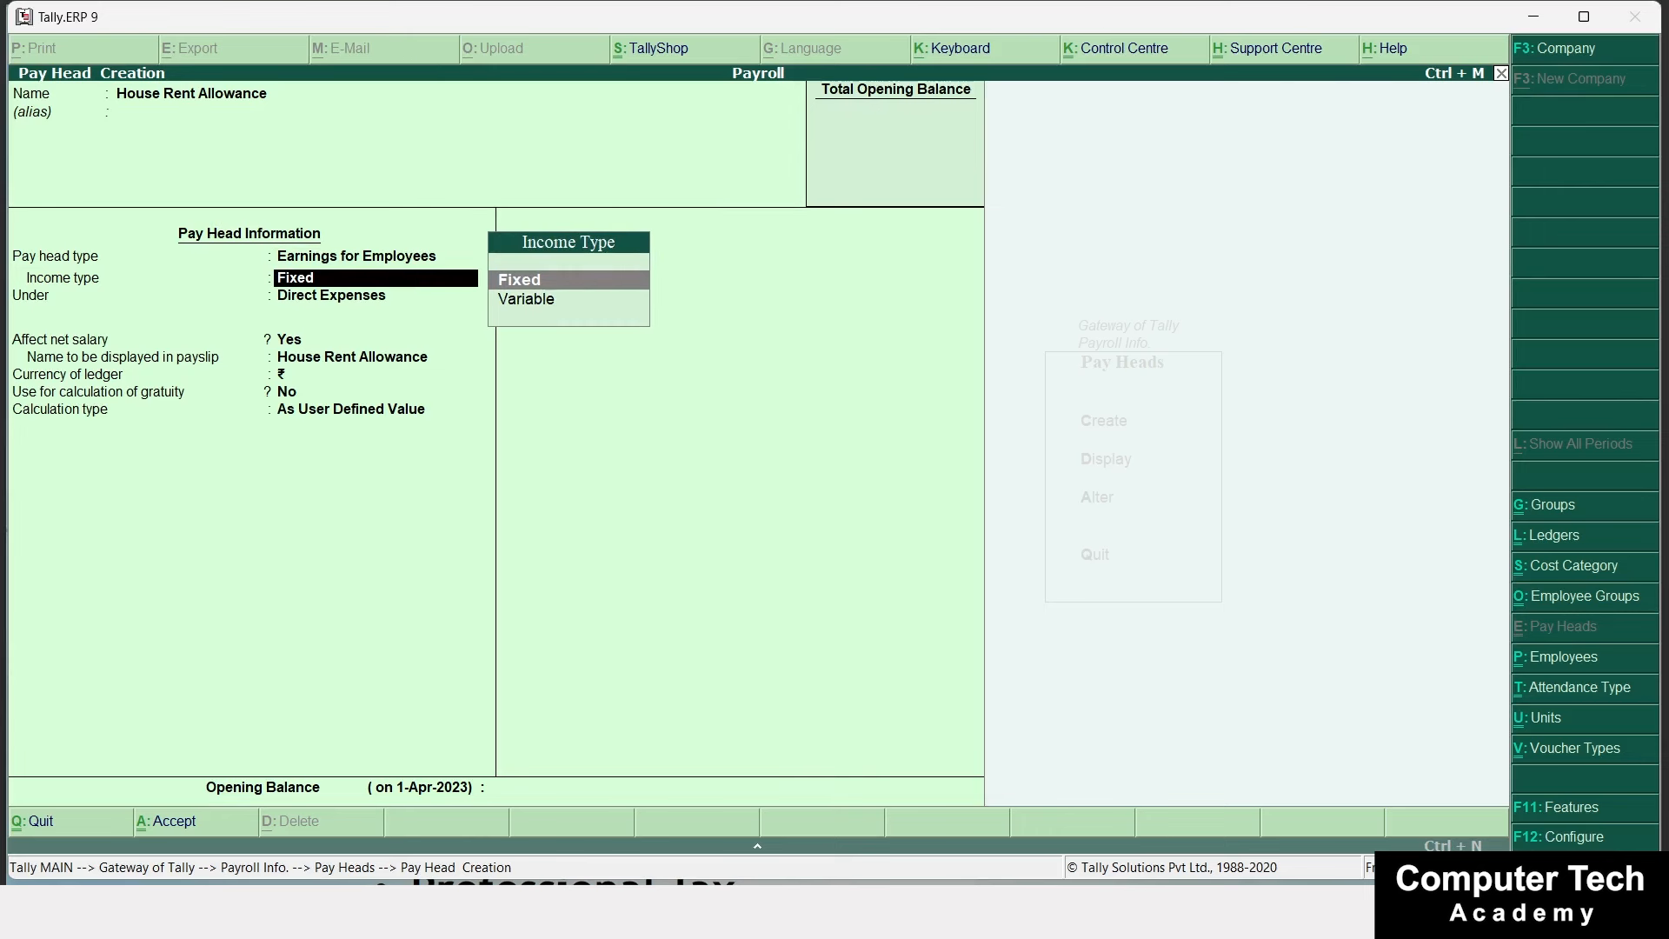
pyautogui.press('Return')
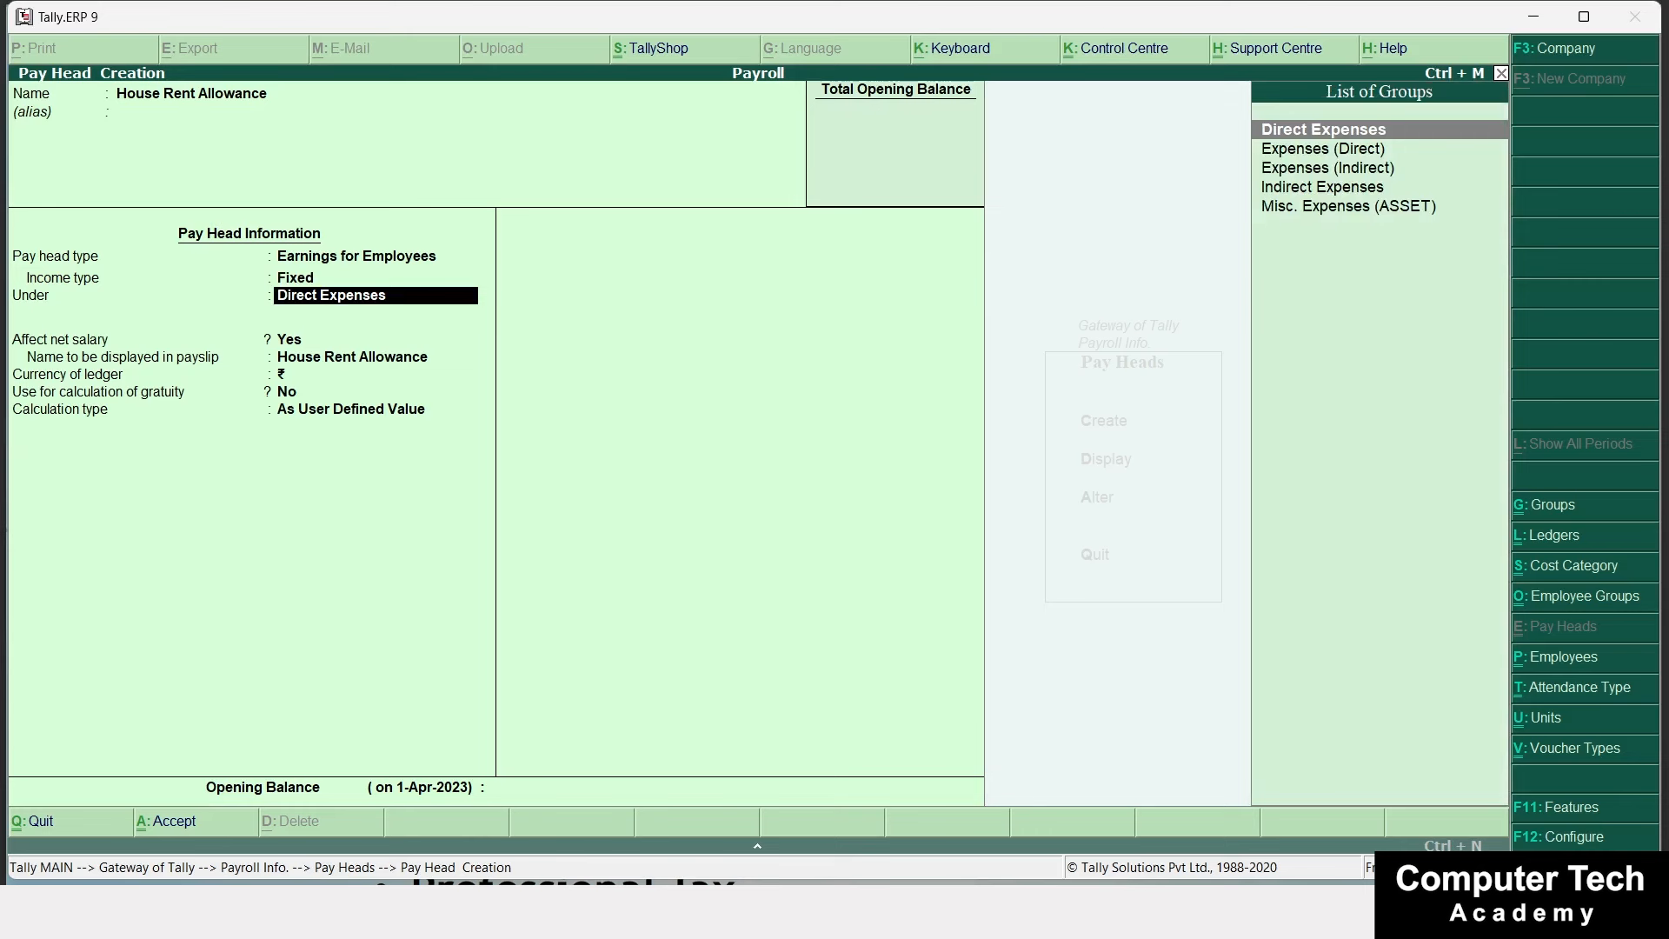
pyautogui.press('Down')
pyautogui.press('Down')
pyautogui.press('Down')
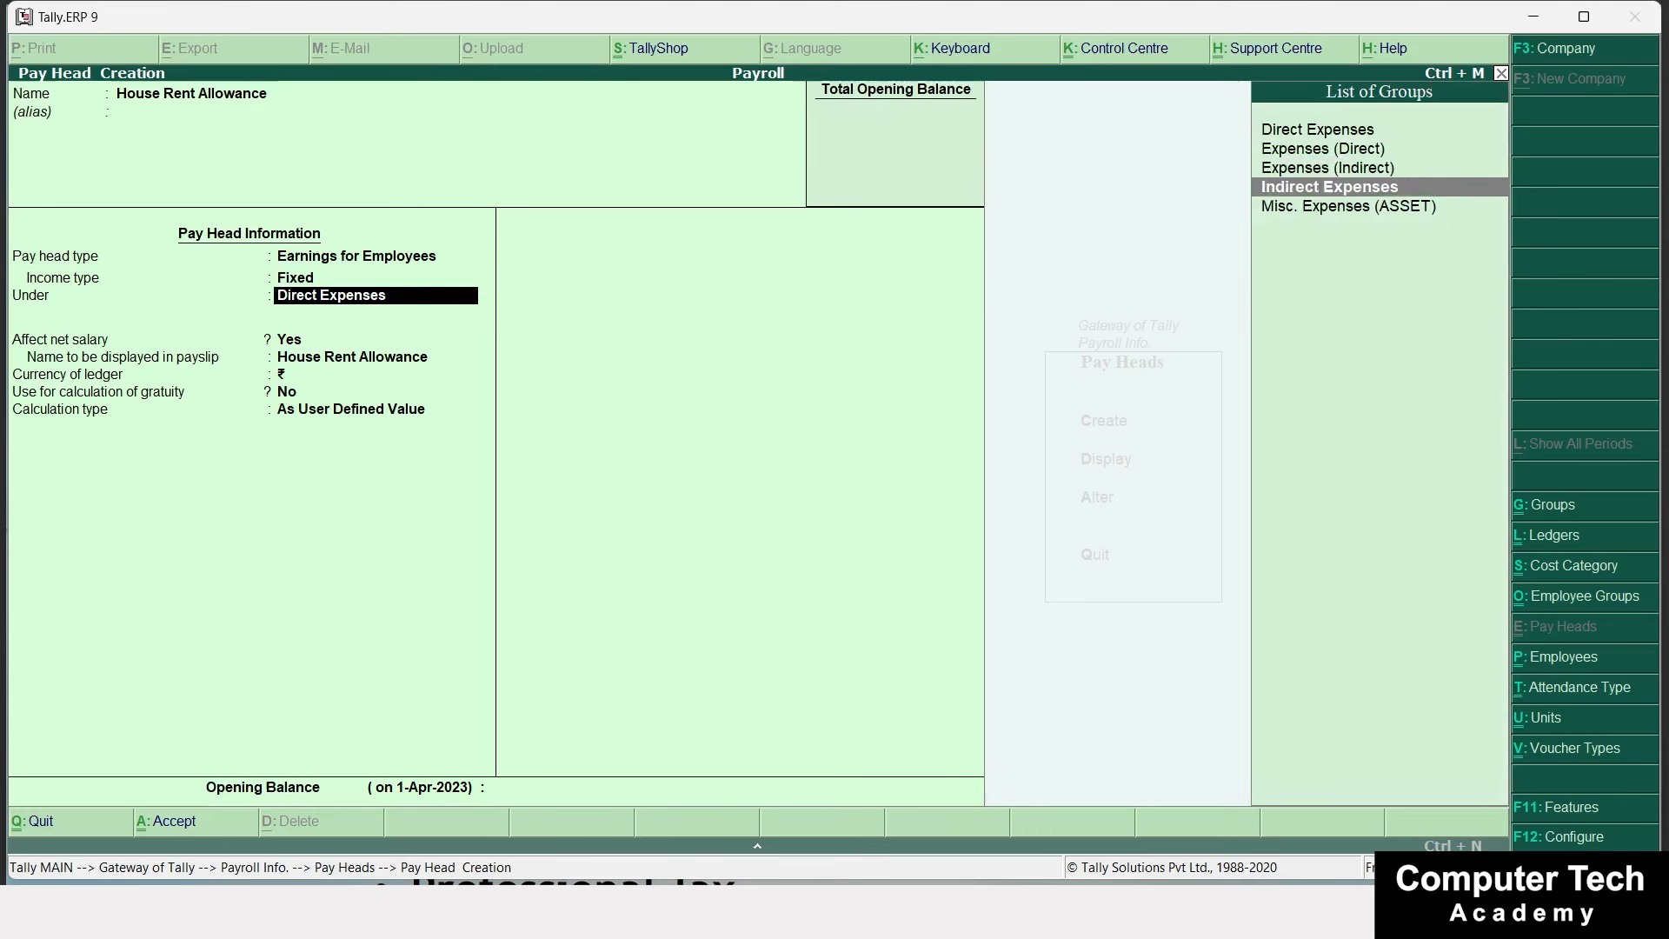
pyautogui.press('Return')
pyautogui.press('Return')
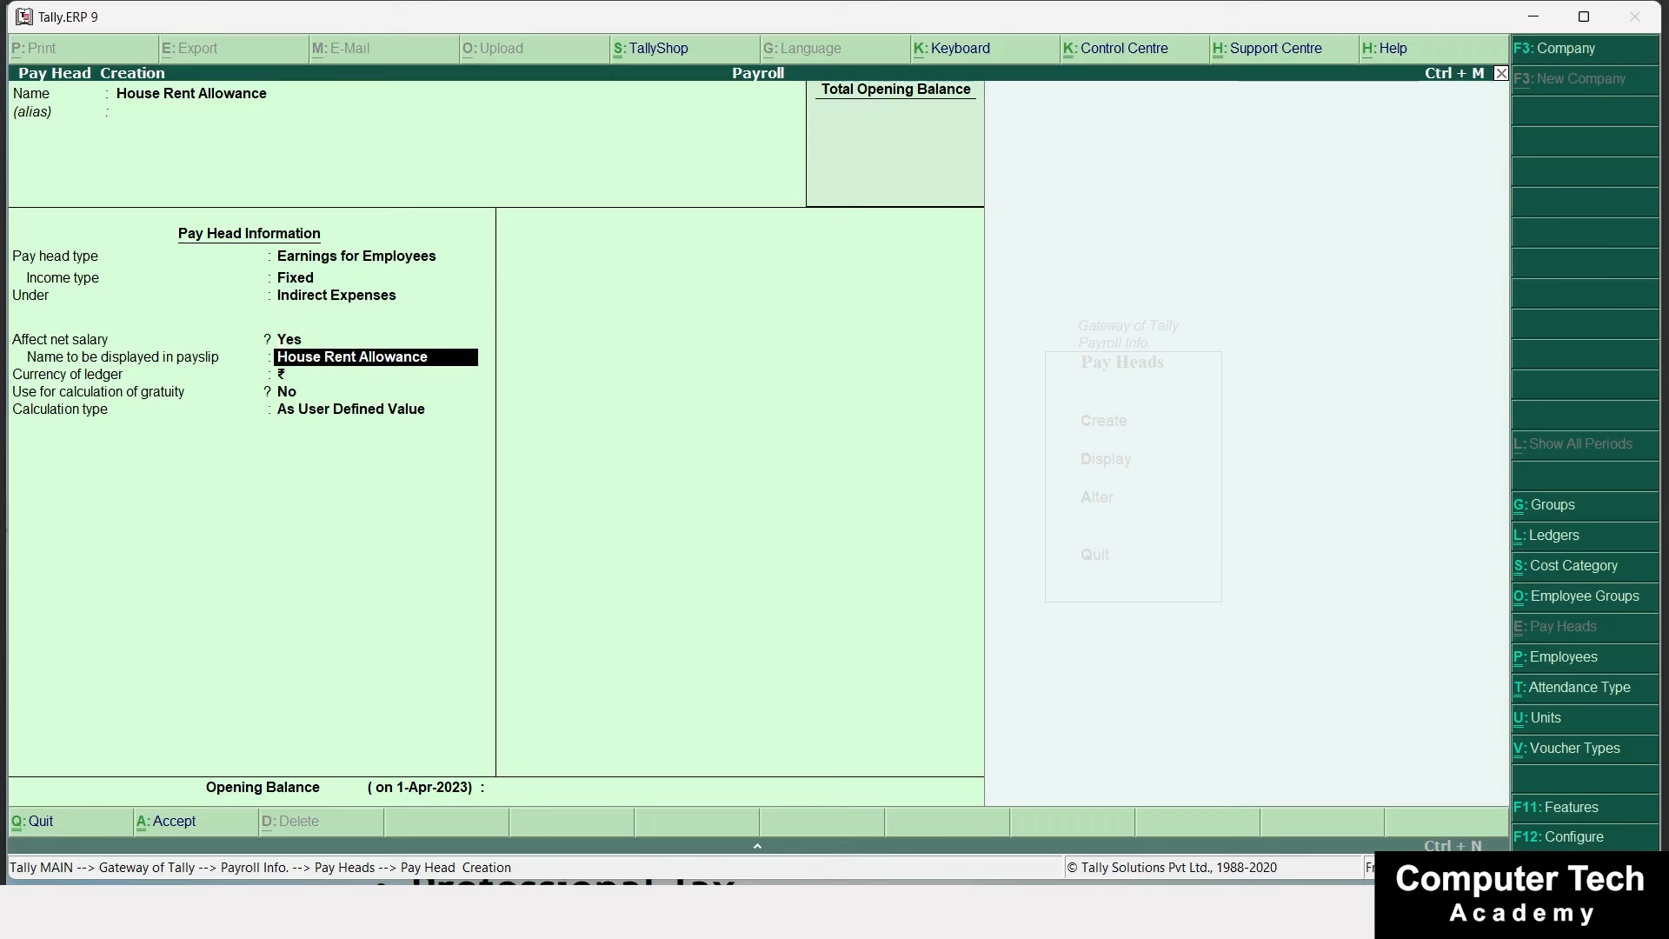
pyautogui.write('HRA')
pyautogui.press('Return')
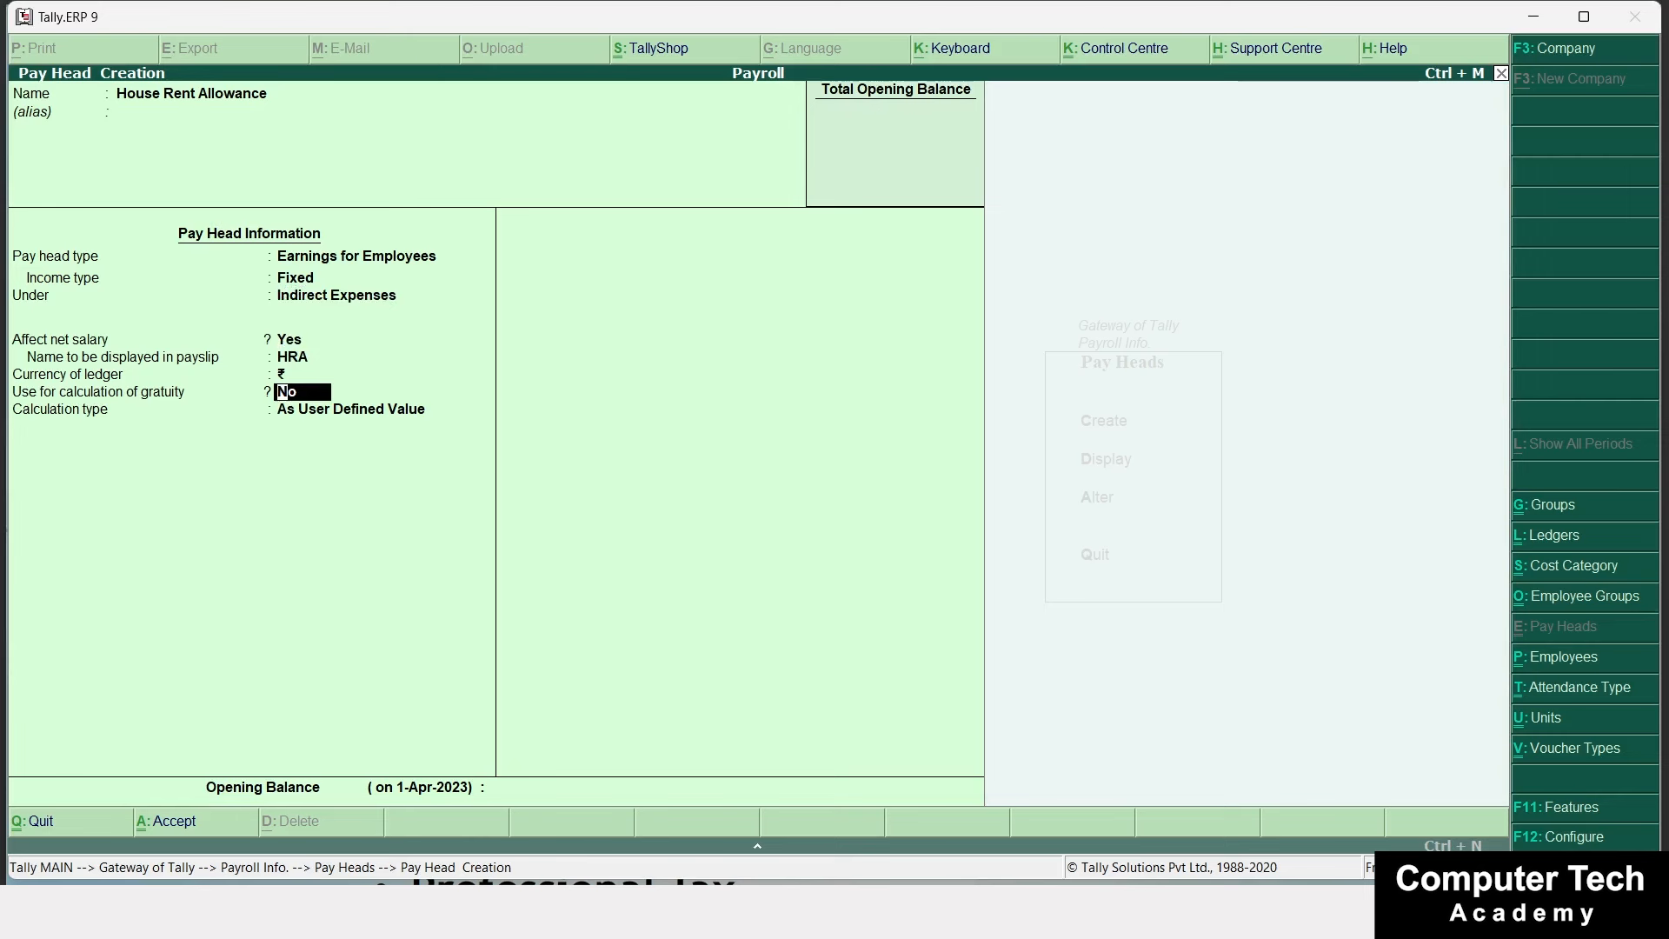
pyautogui.press('Return')
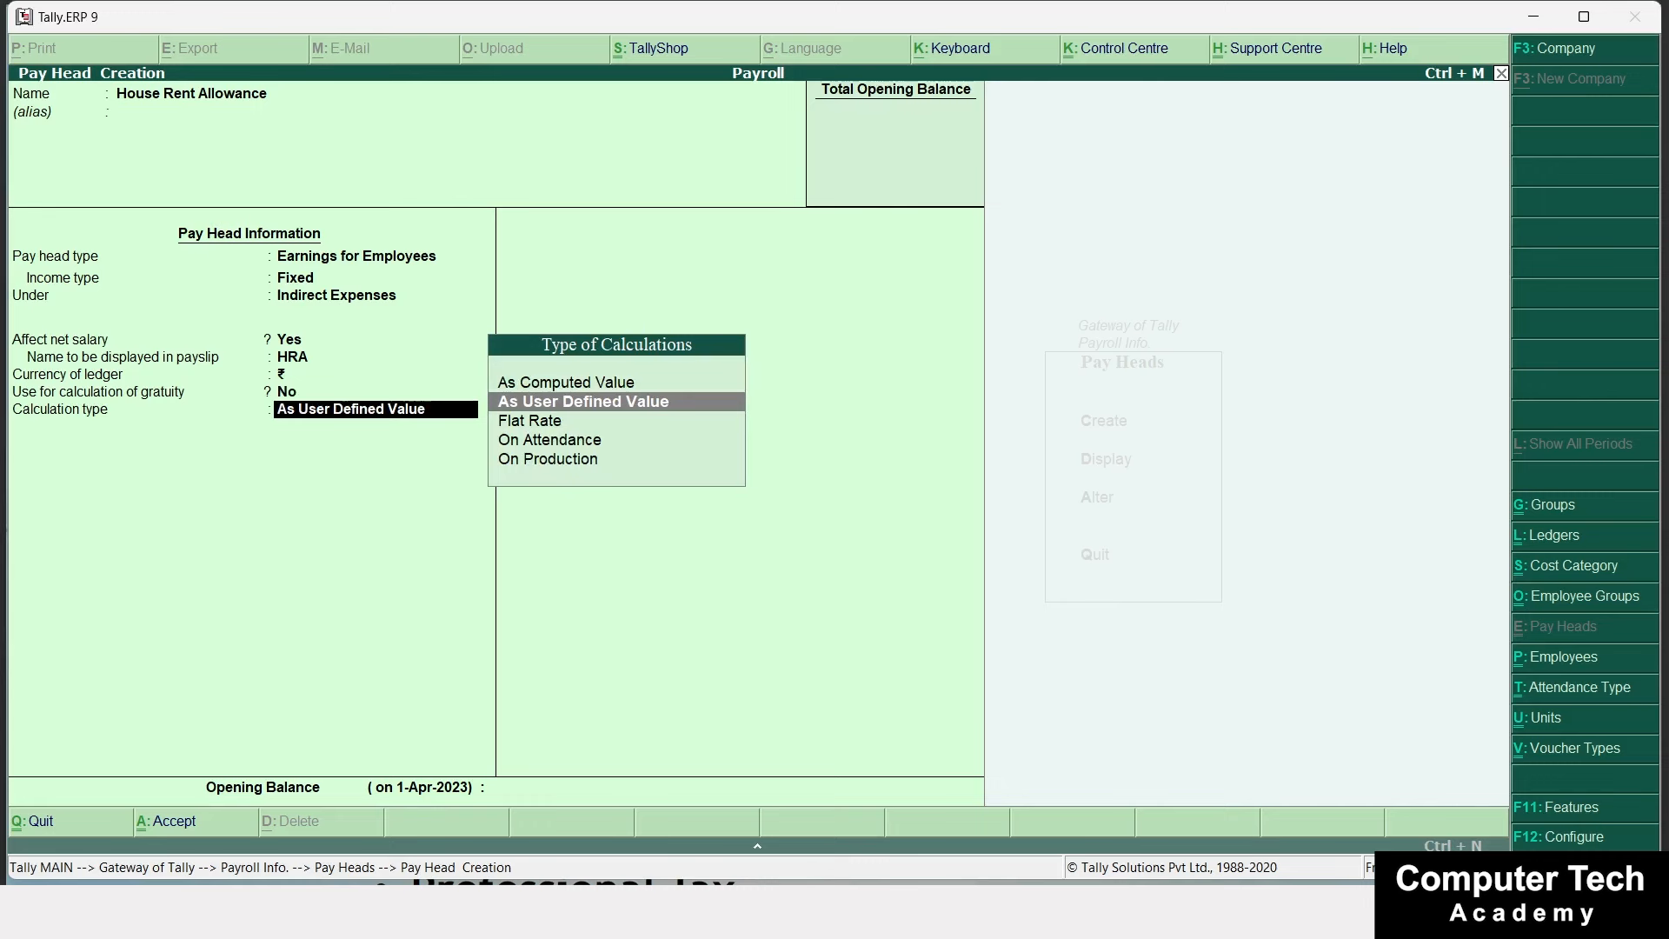
# Make HRA an As Computed Value pay head on a specified formula using Basic Salary.
pyautogui.press('Up')
pyautogui.press('Return')
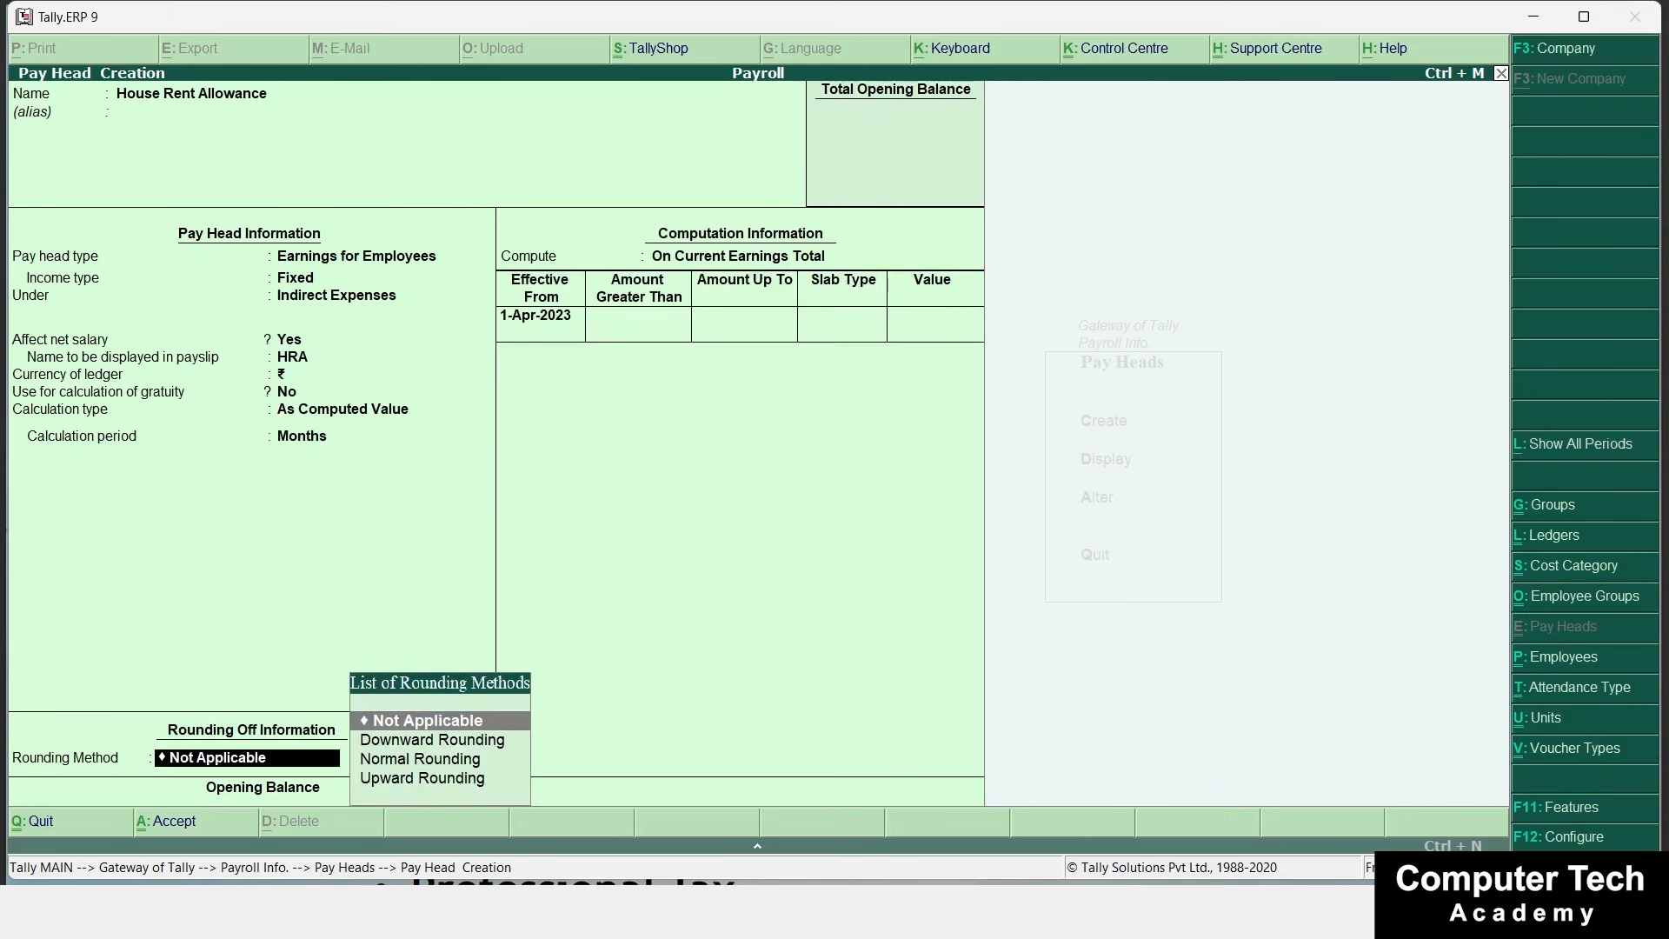
pyautogui.press('Return')
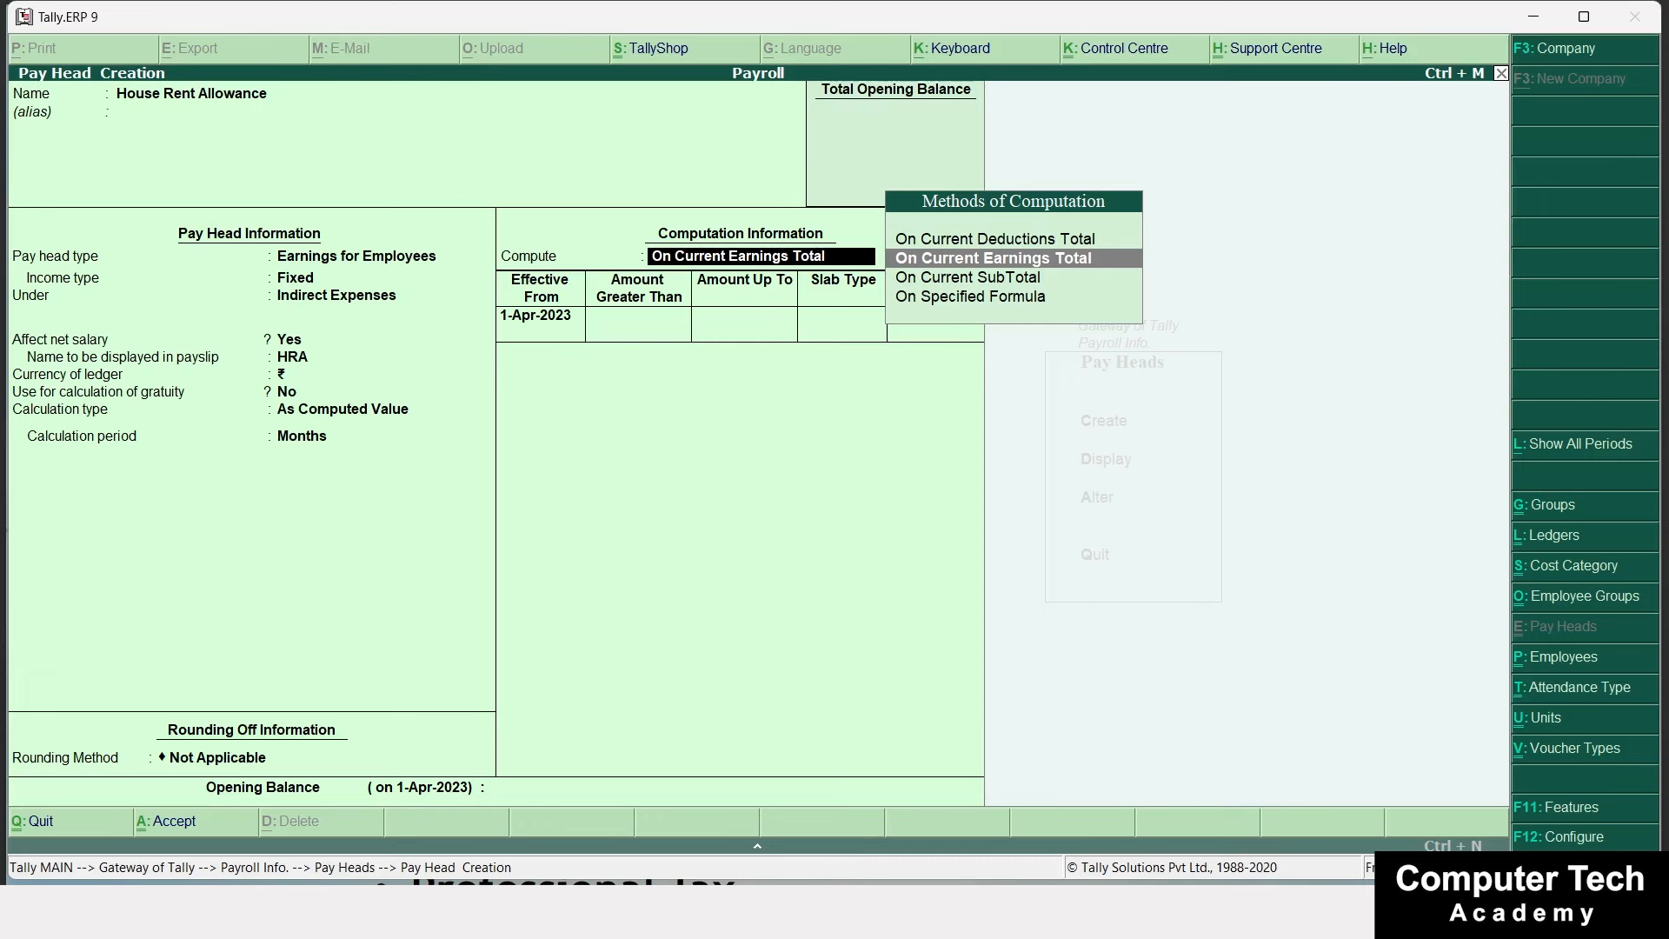
pyautogui.press('Down')
pyautogui.press('Down')
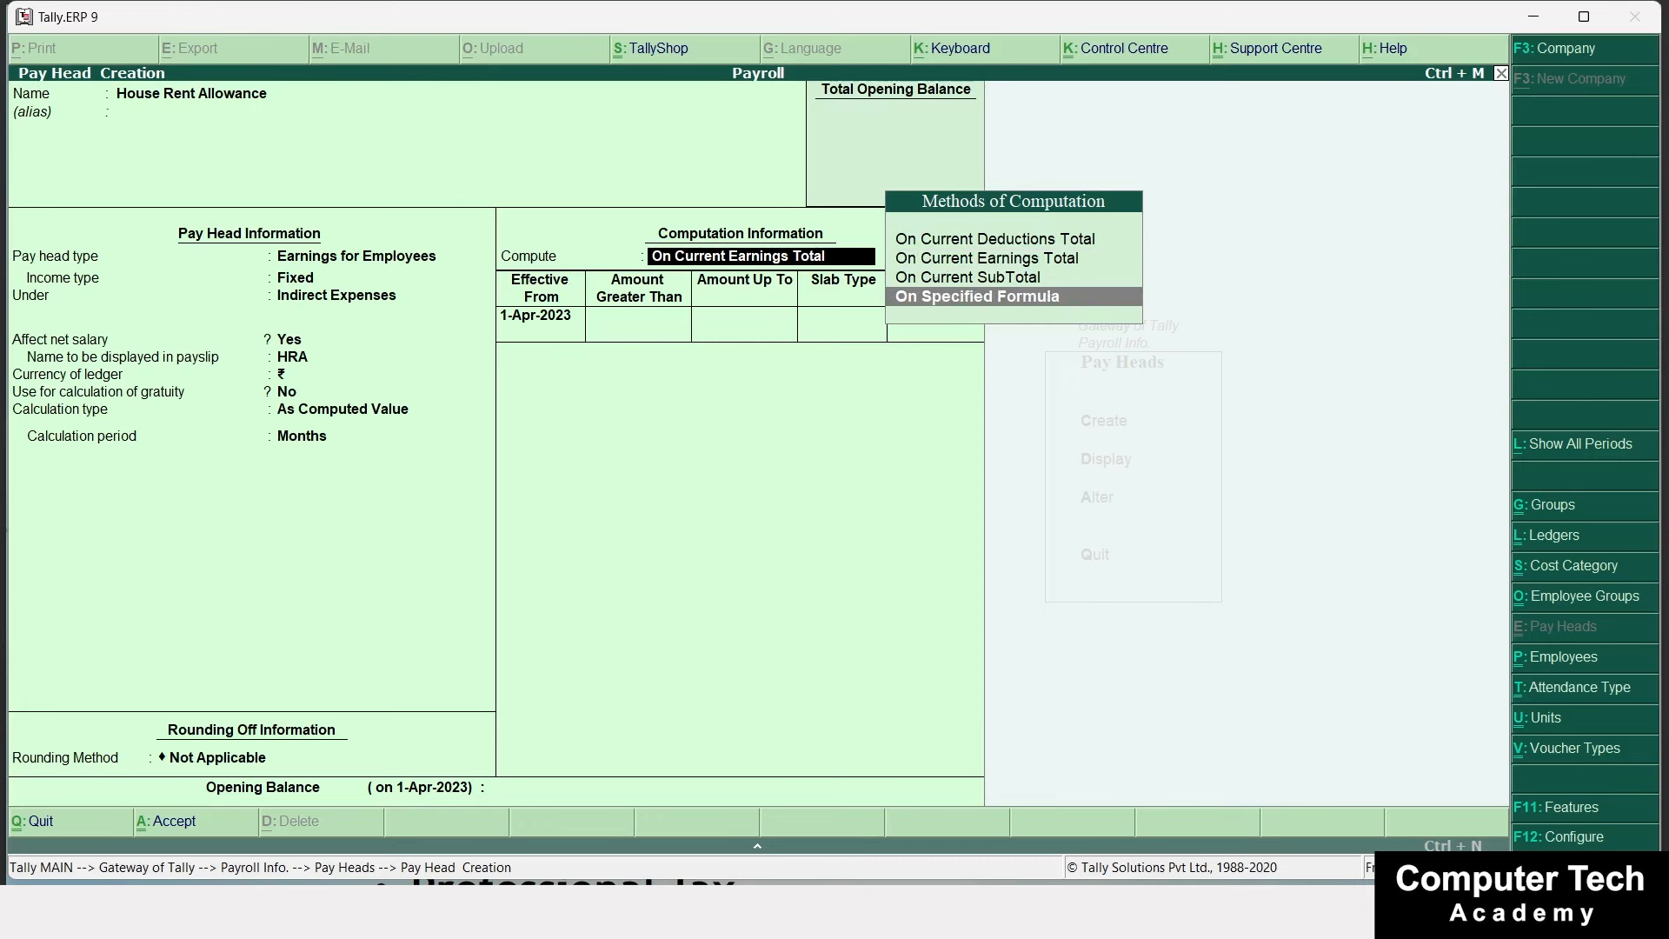
pyautogui.press('Return')
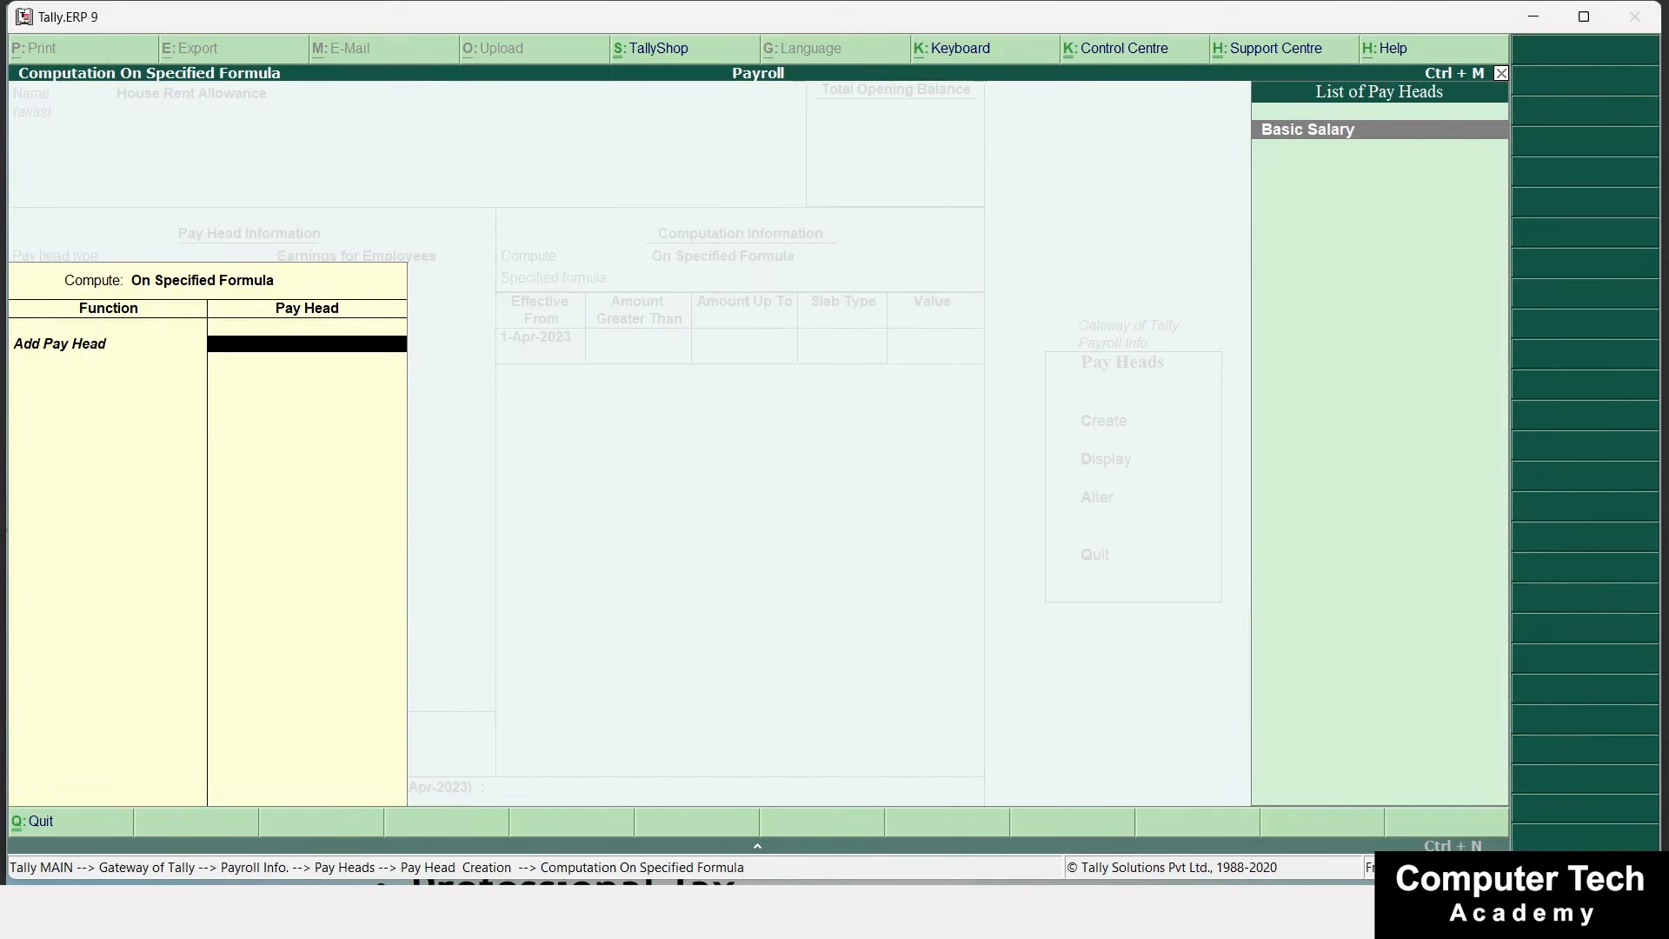
pyautogui.press('Return')
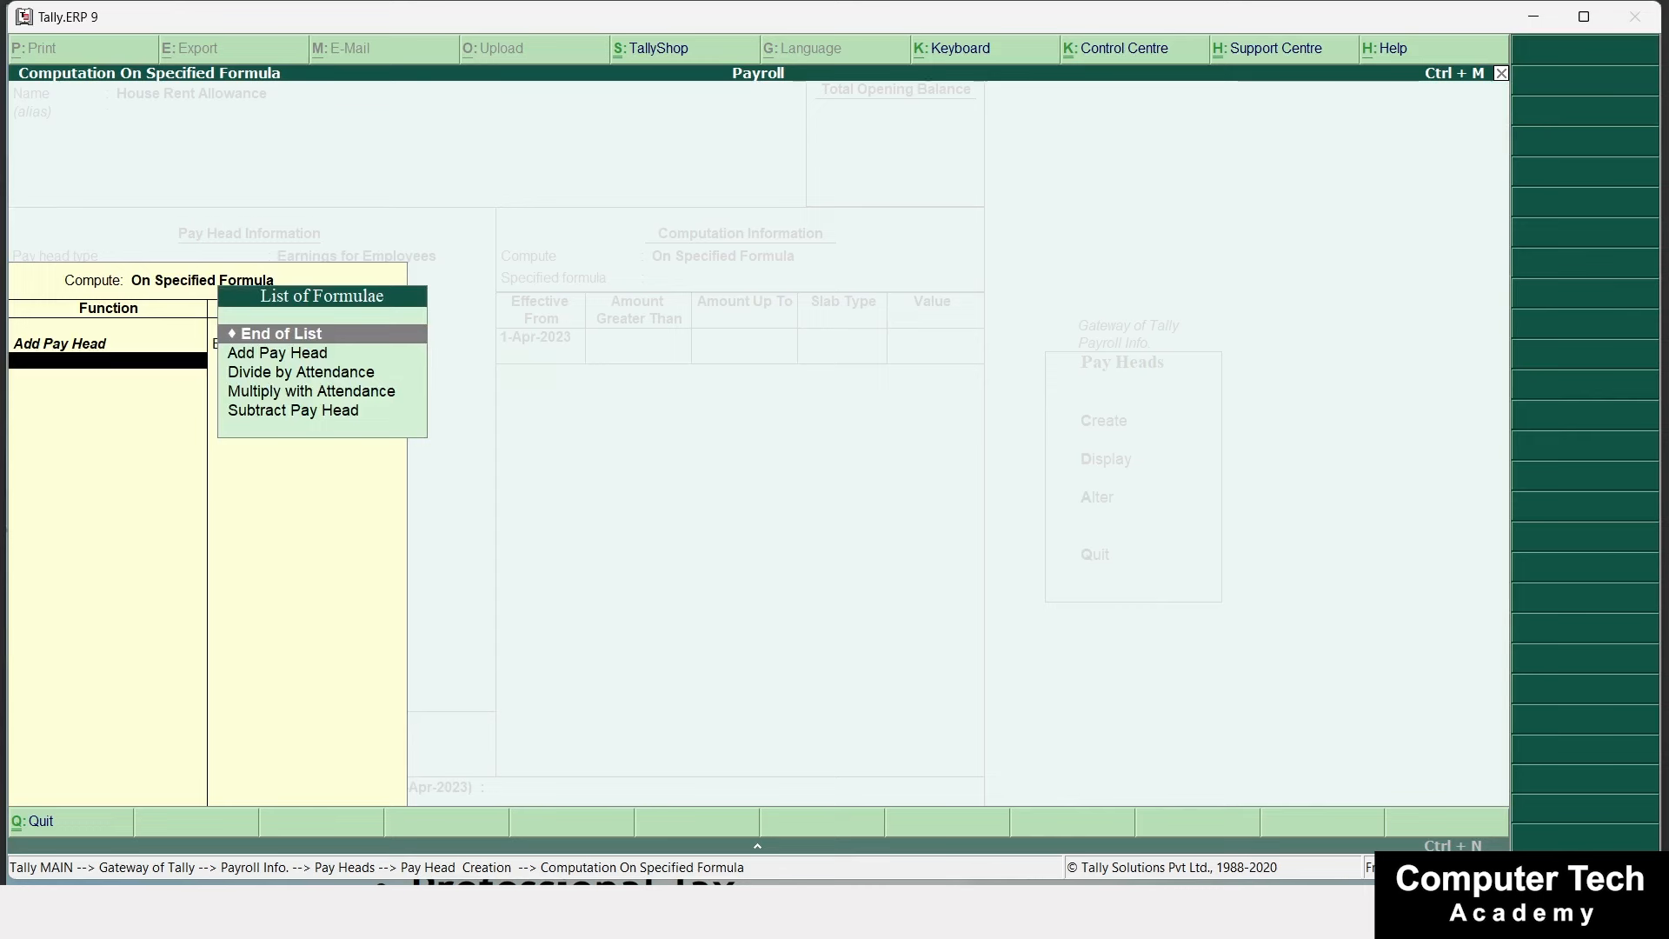
pyautogui.press('Return')
pyautogui.press('Return')
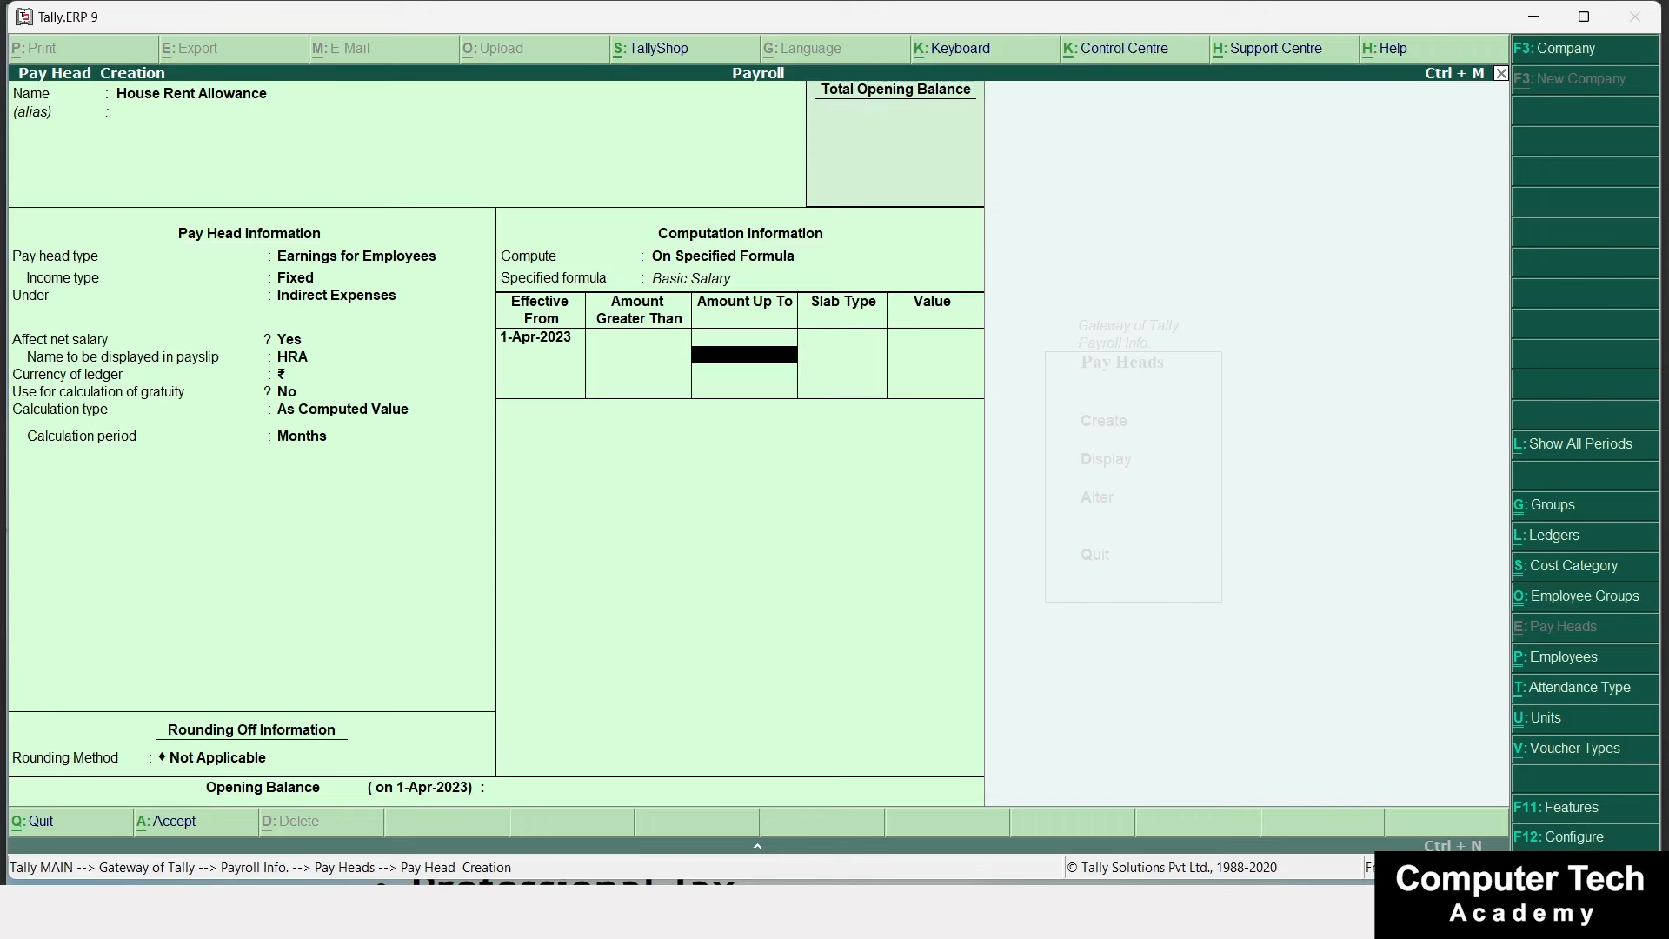
# Add slabs of 5% up to 1,00,000 and 0% above, then save House Rent Allowance.
pyautogui.write('00000')
pyautogui.press('Return')
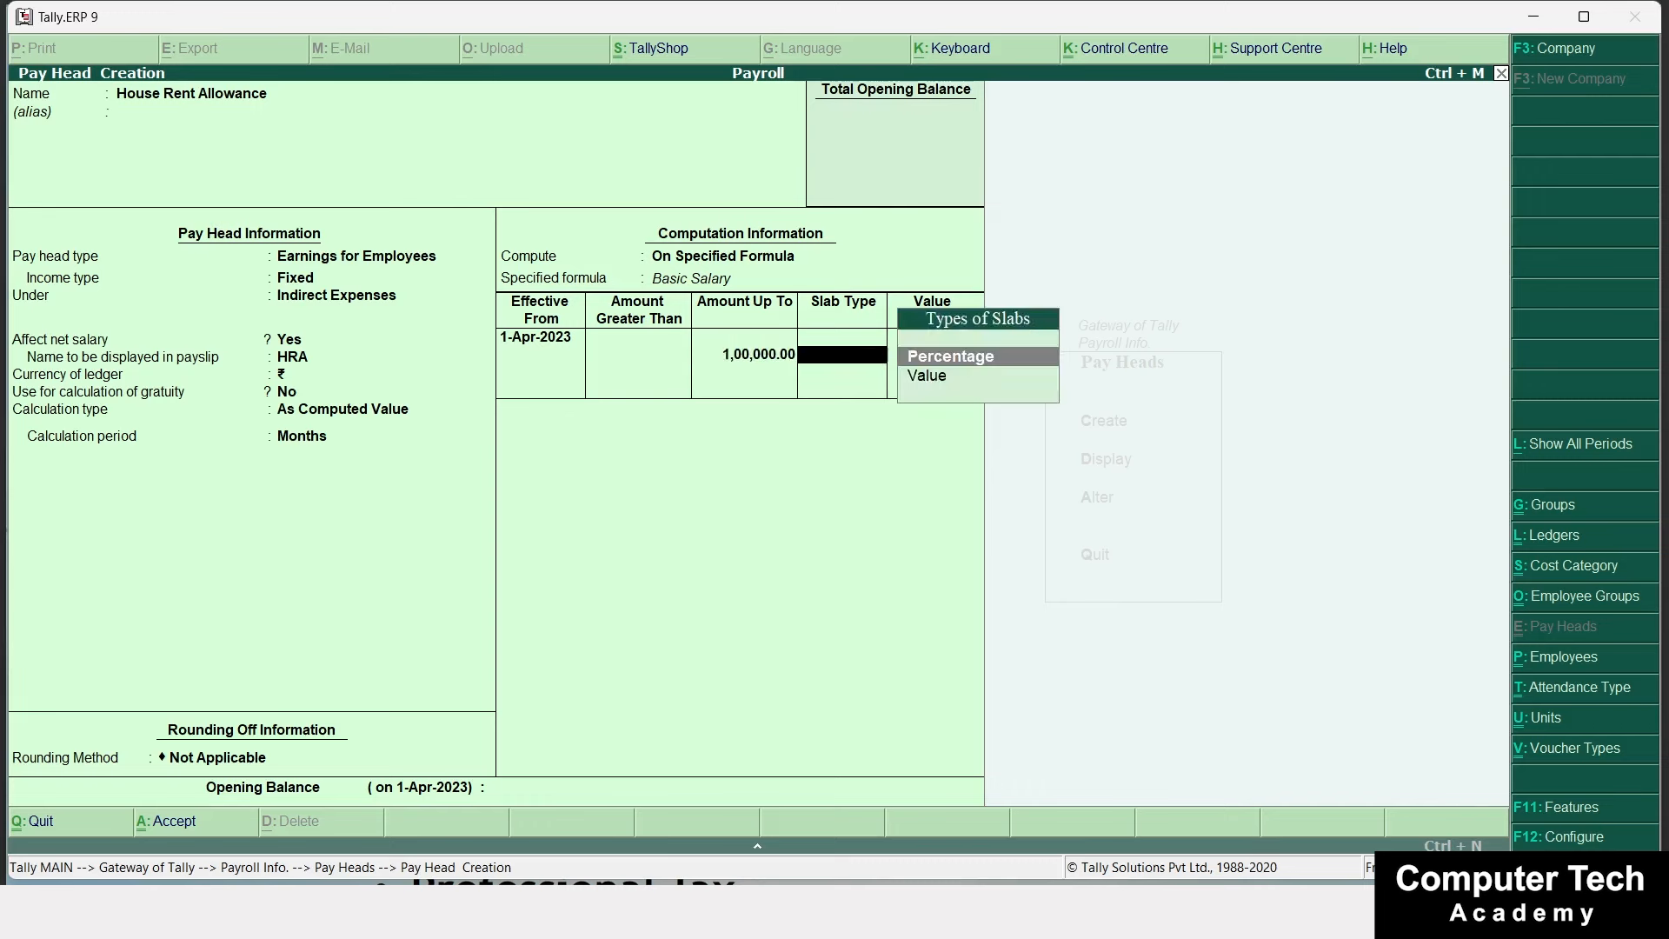
pyautogui.press('Return')
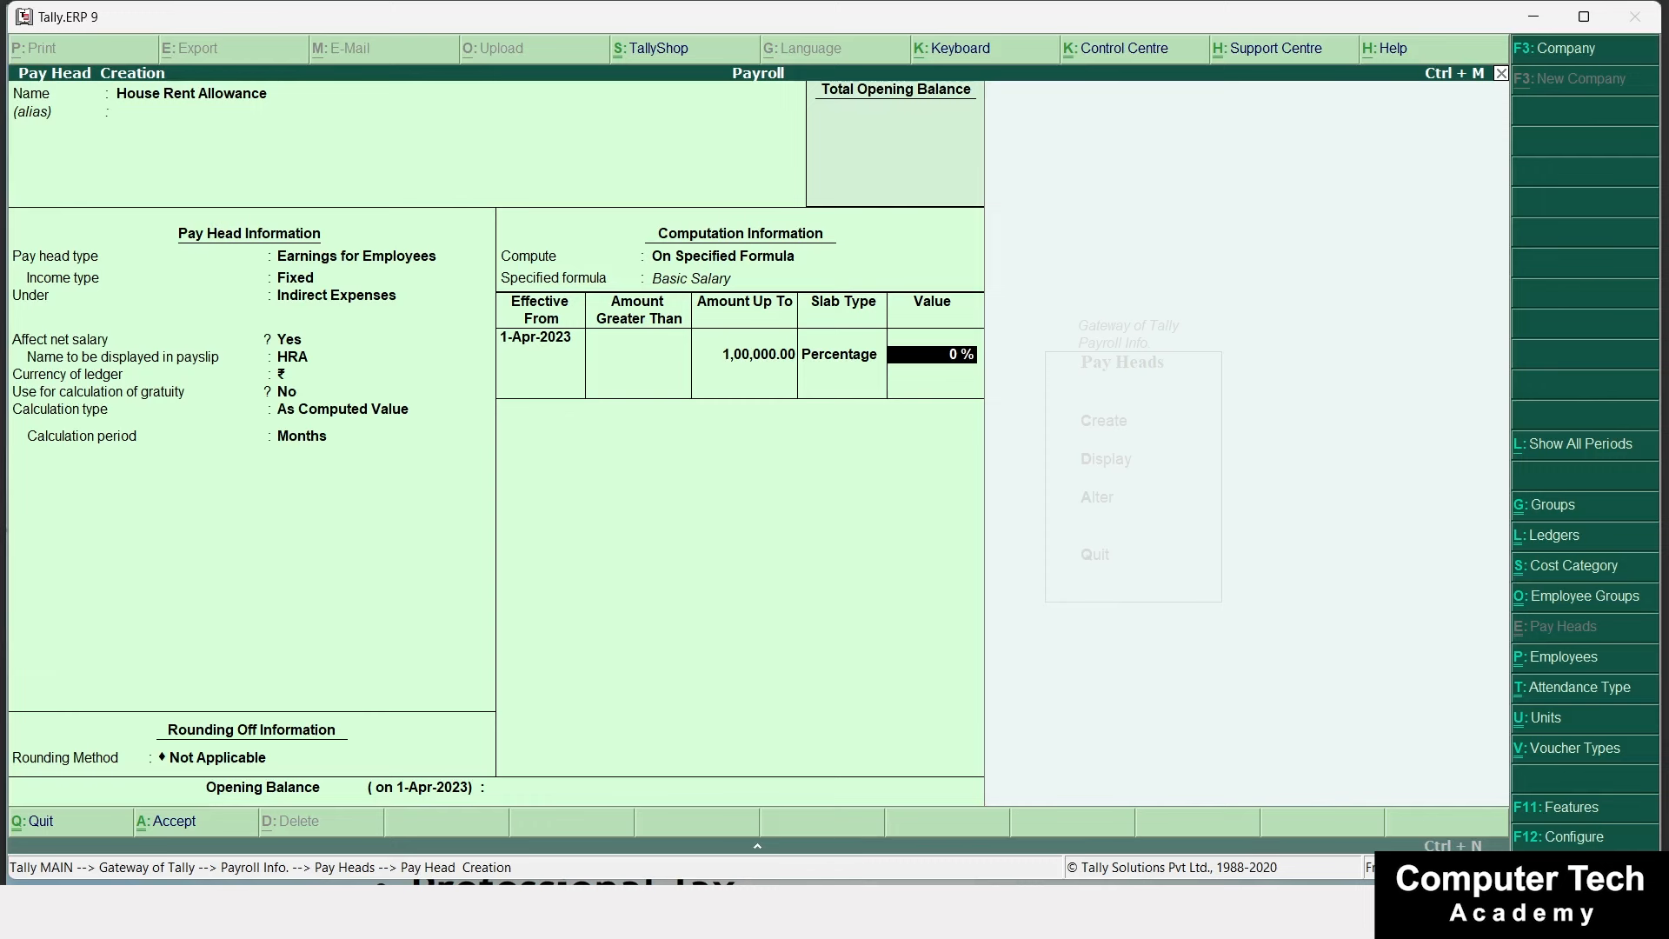
pyautogui.write('5')
pyautogui.press('Return')
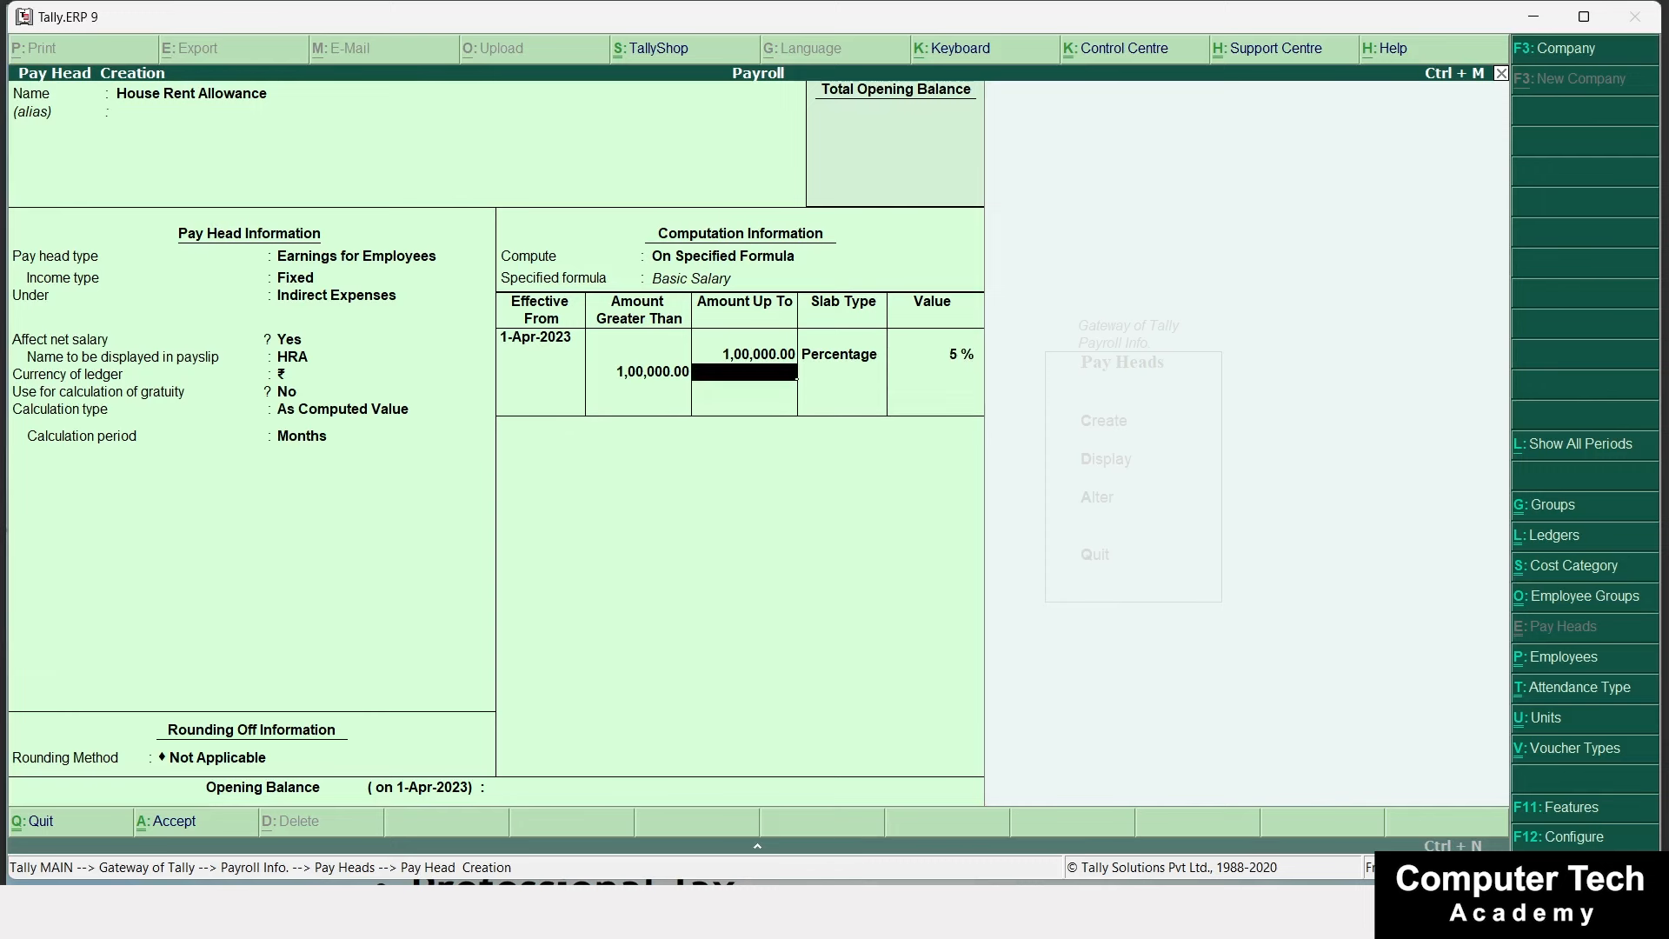
pyautogui.press('Return')
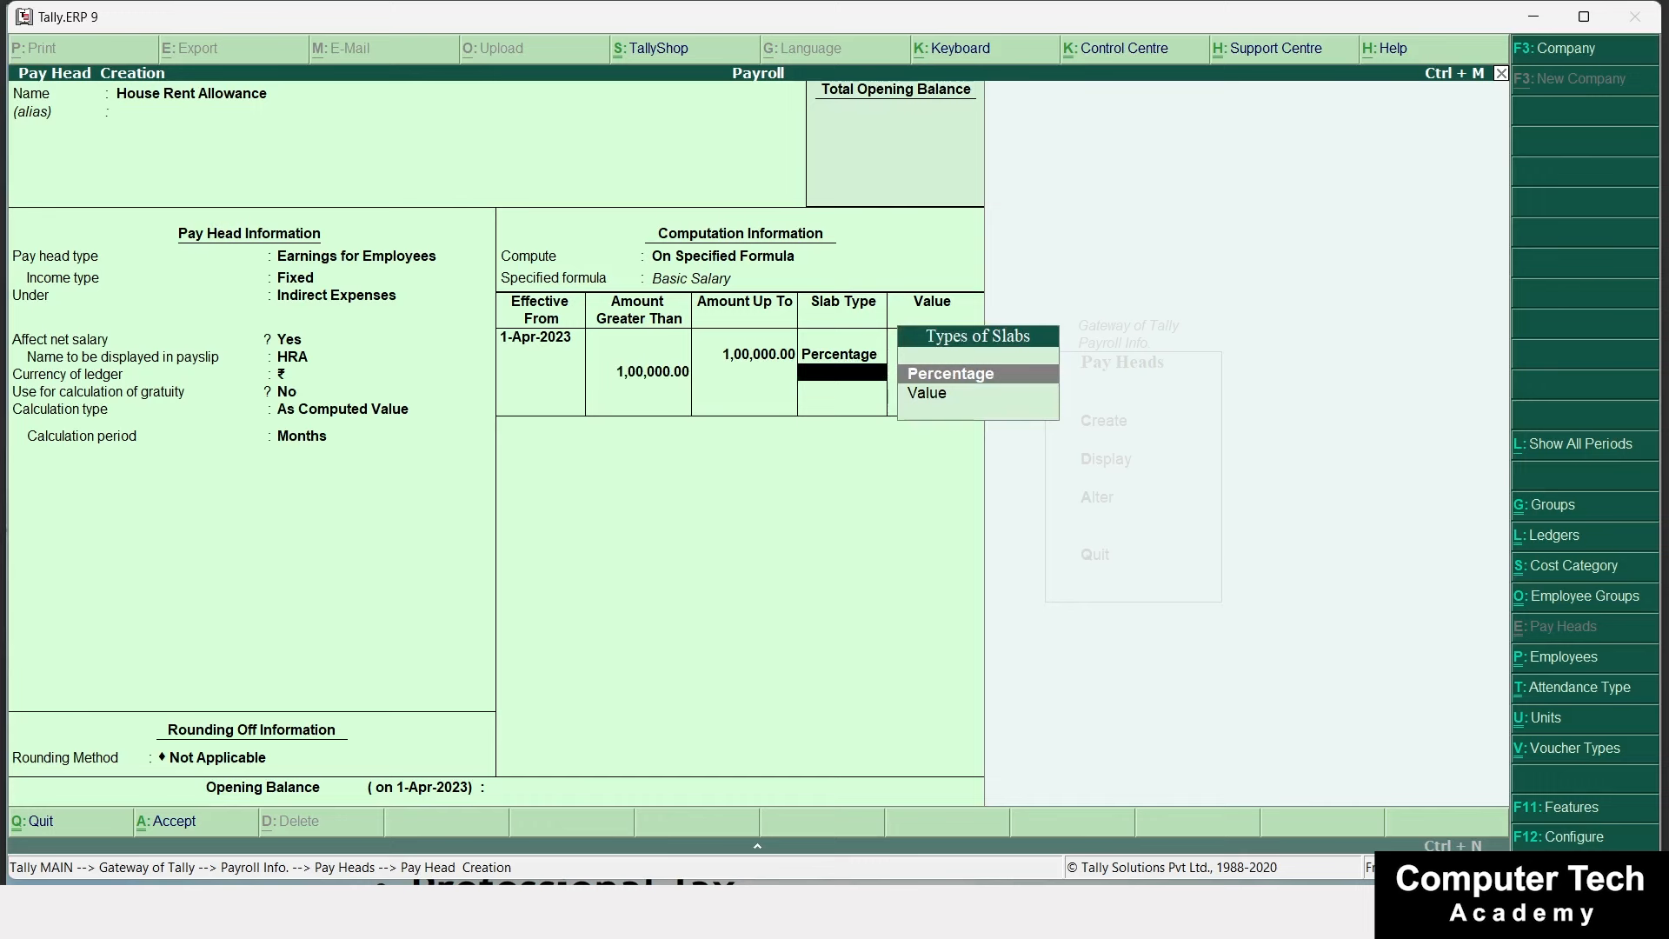
pyautogui.press('Return')
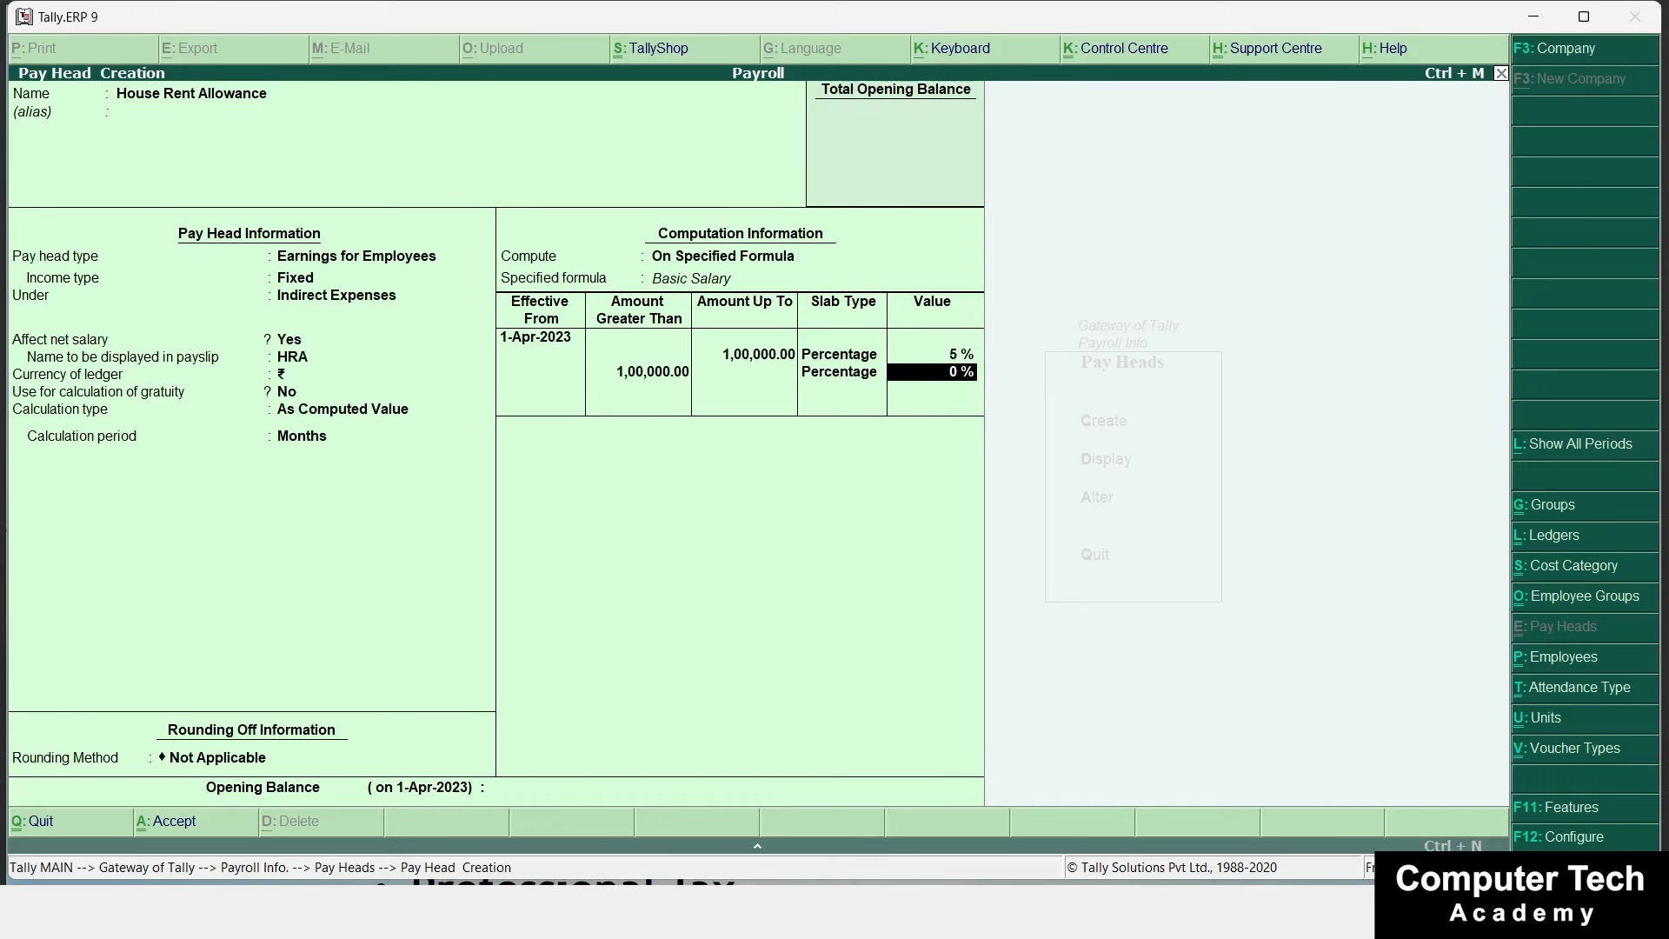
pyautogui.press('Return')
pyautogui.press('Return')
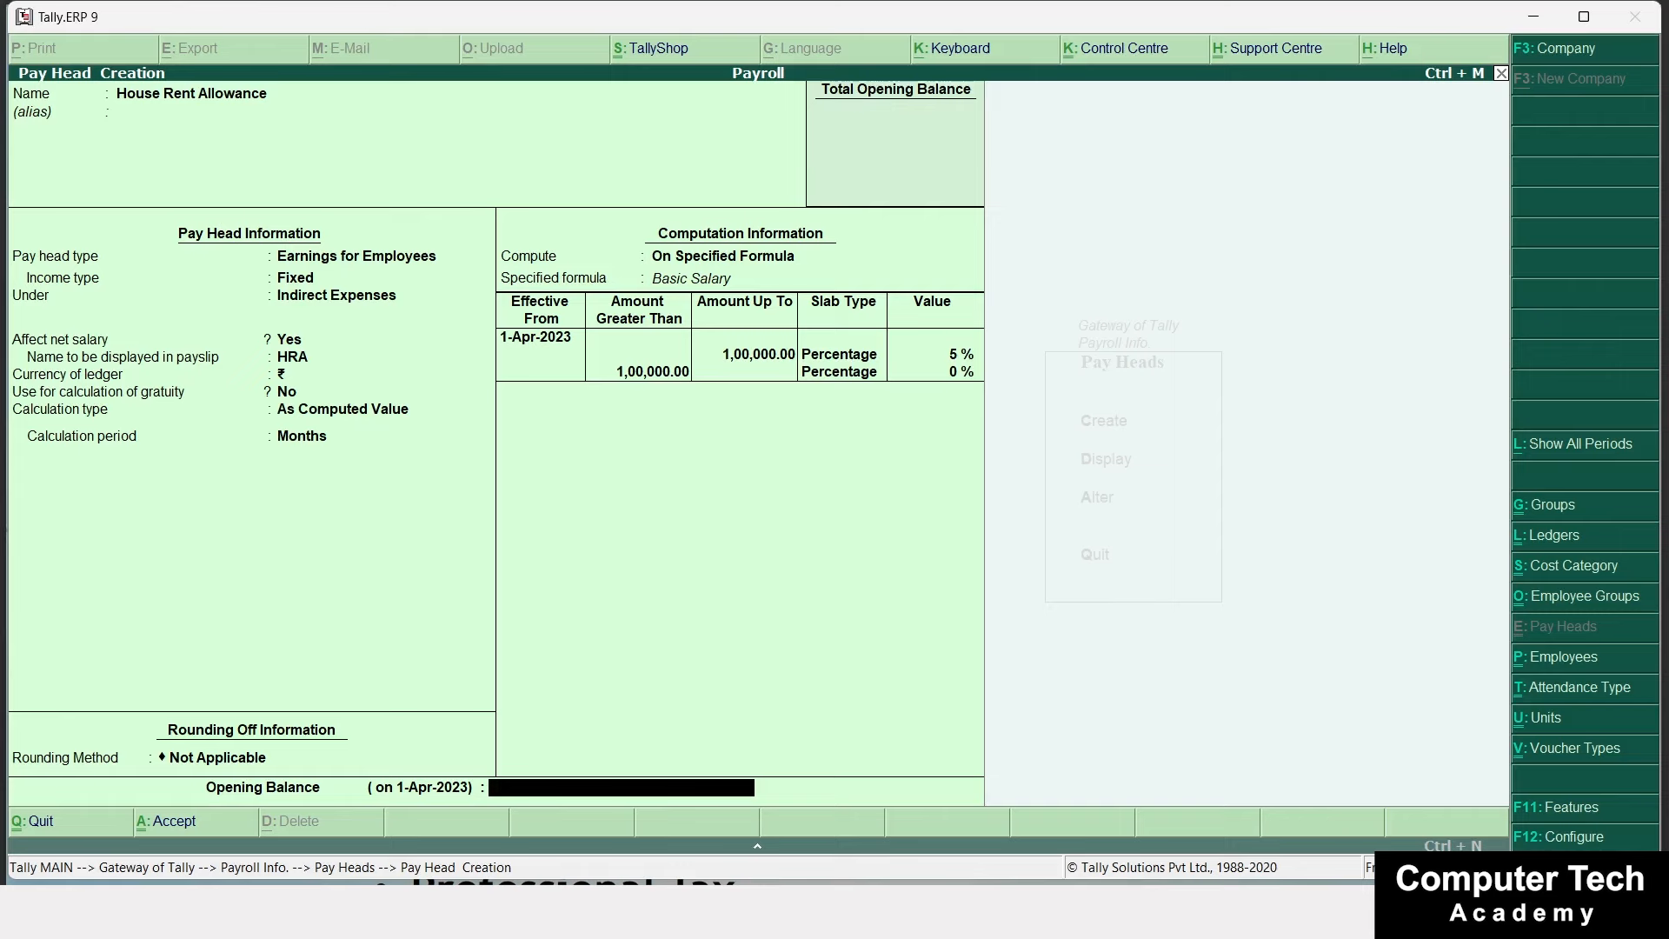
pyautogui.press('Return')
pyautogui.press('Return')
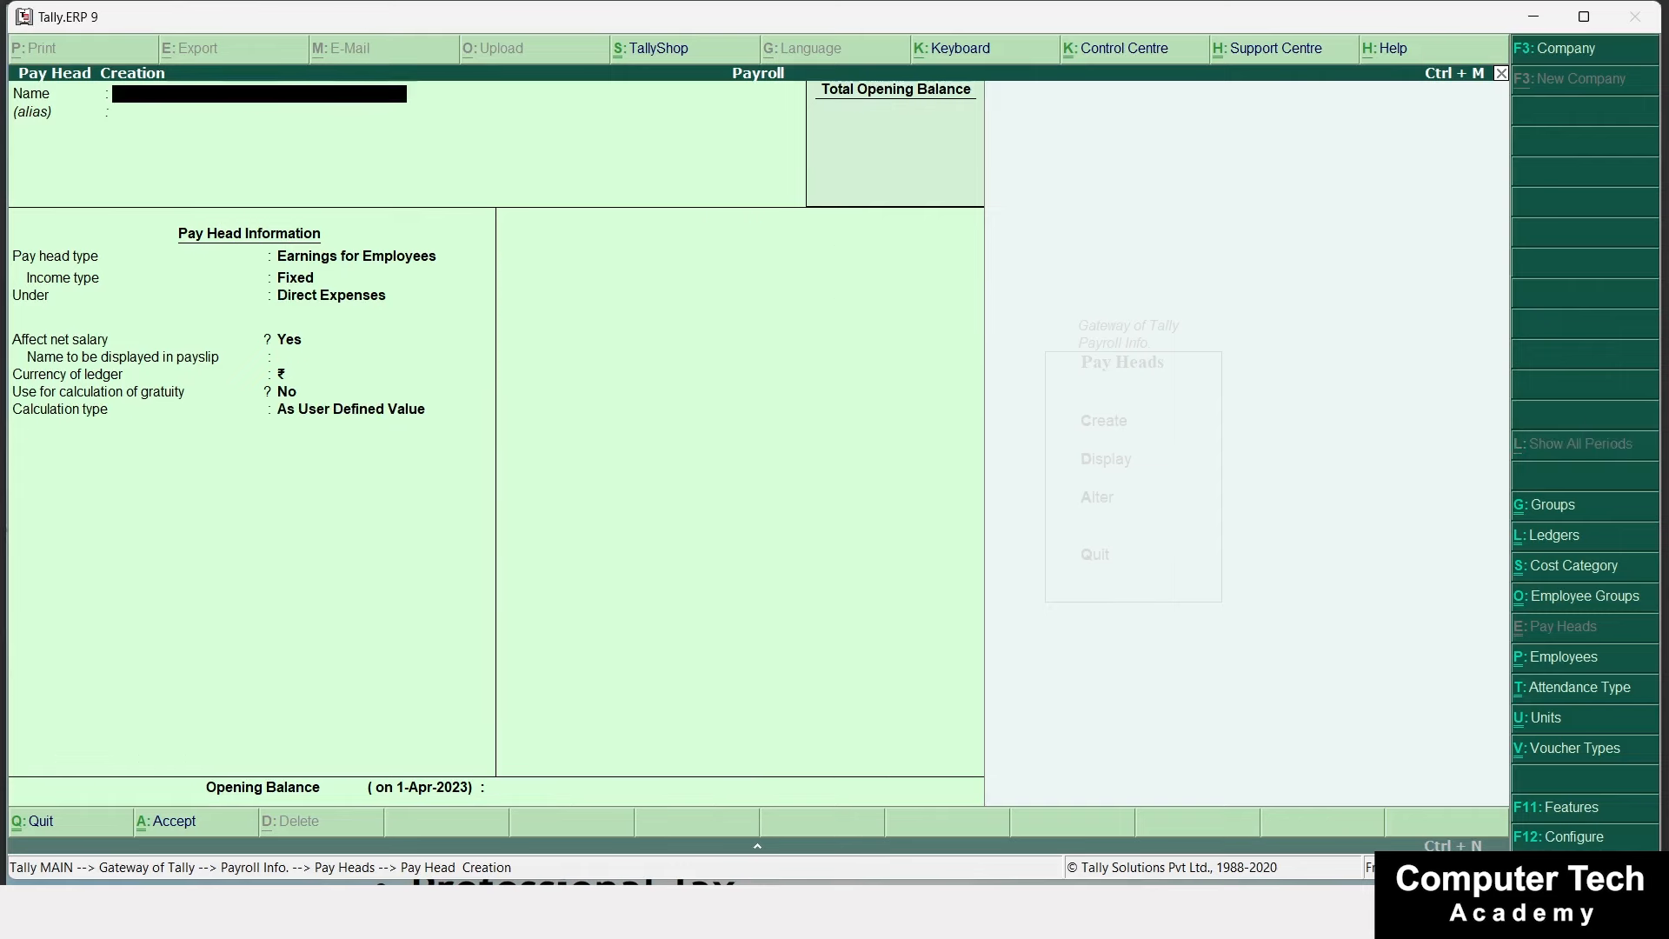
# Name a new pay head Conveyance, a fixed Earnings for Employees pay head under Indirect Expenses.
pyautogui.click(778, 929)
pyautogui.click(779, 929)
pyautogui.write('Conveyance')
pyautogui.press('Return')
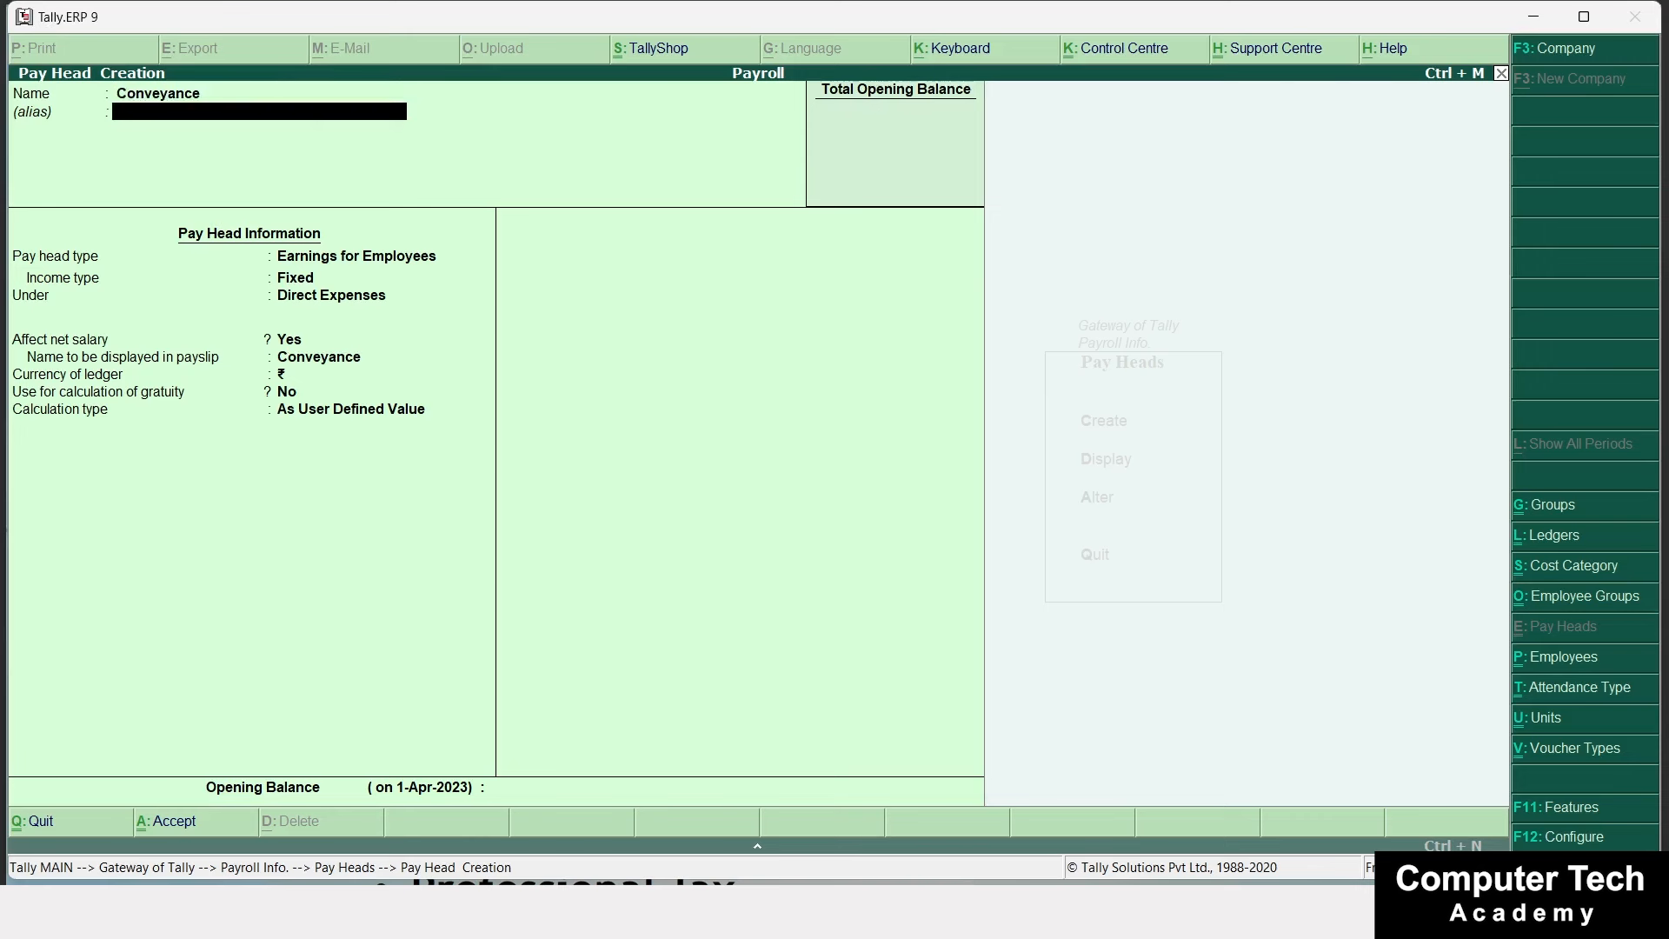
pyautogui.press('Return')
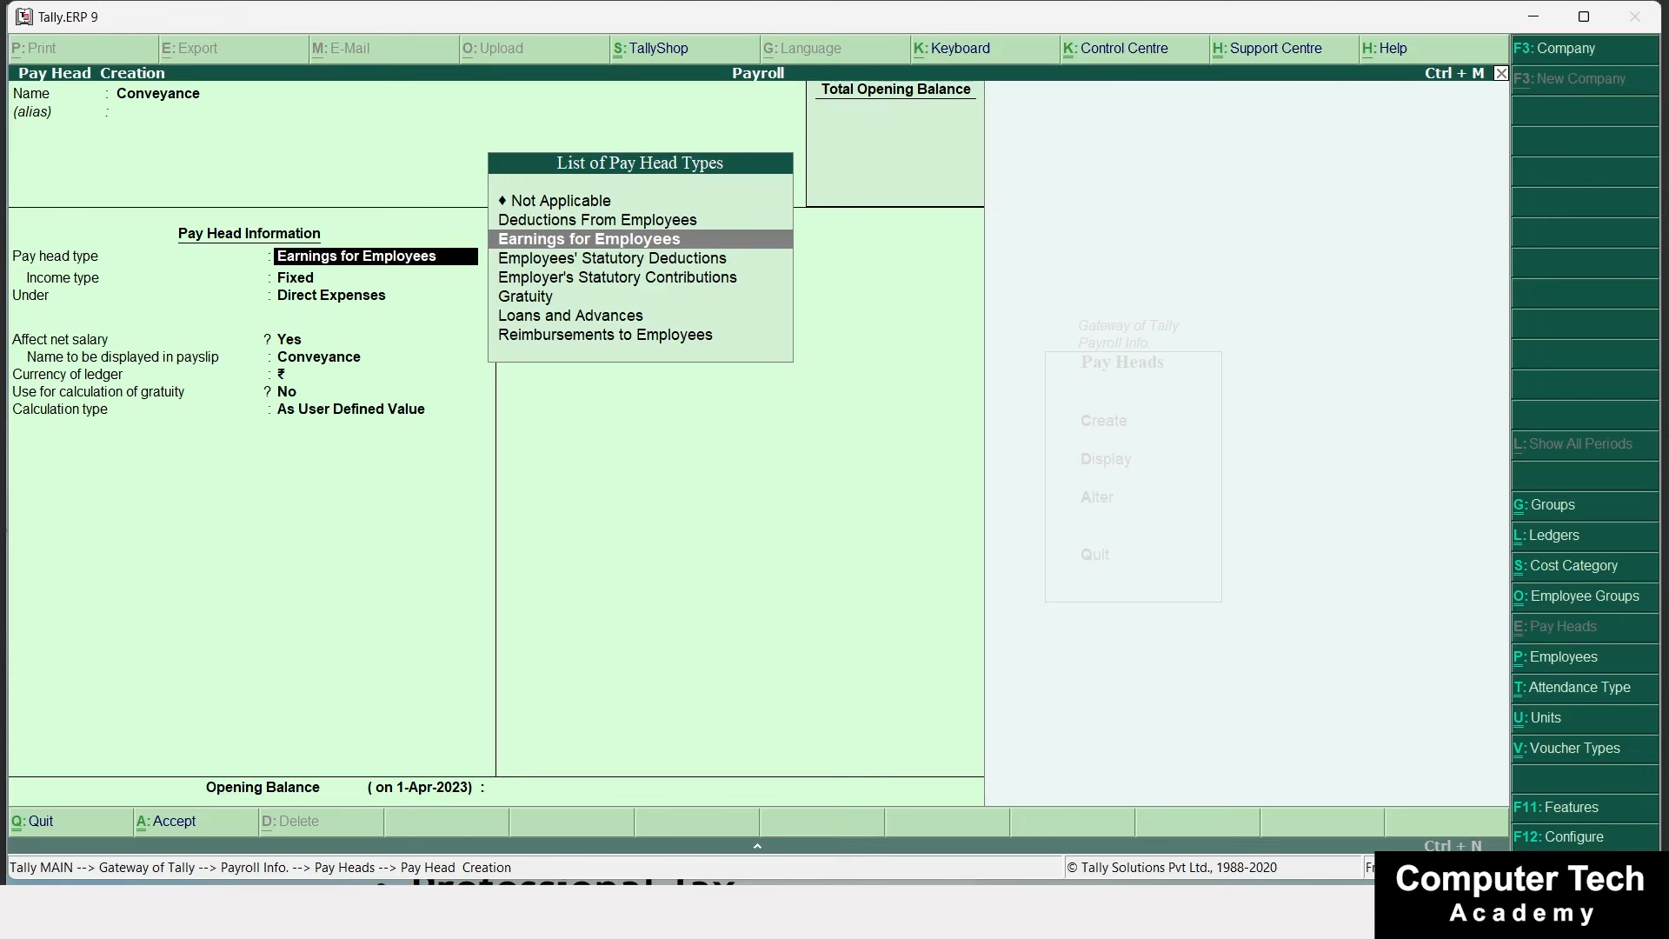
pyautogui.press('Return')
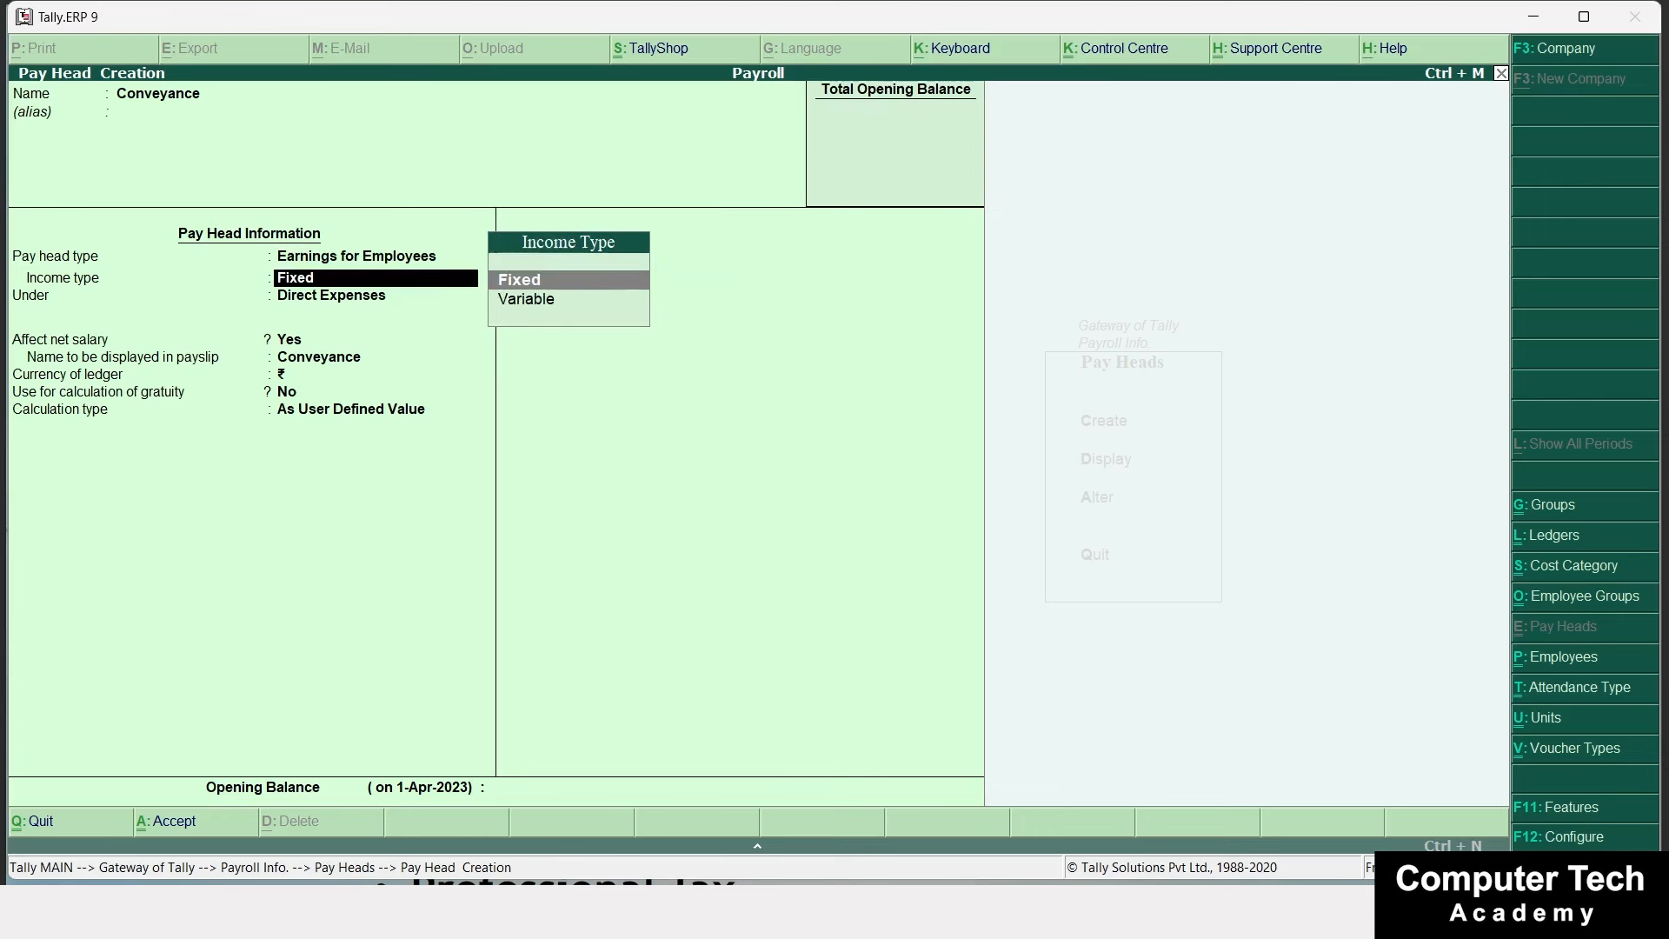
pyautogui.press('Return')
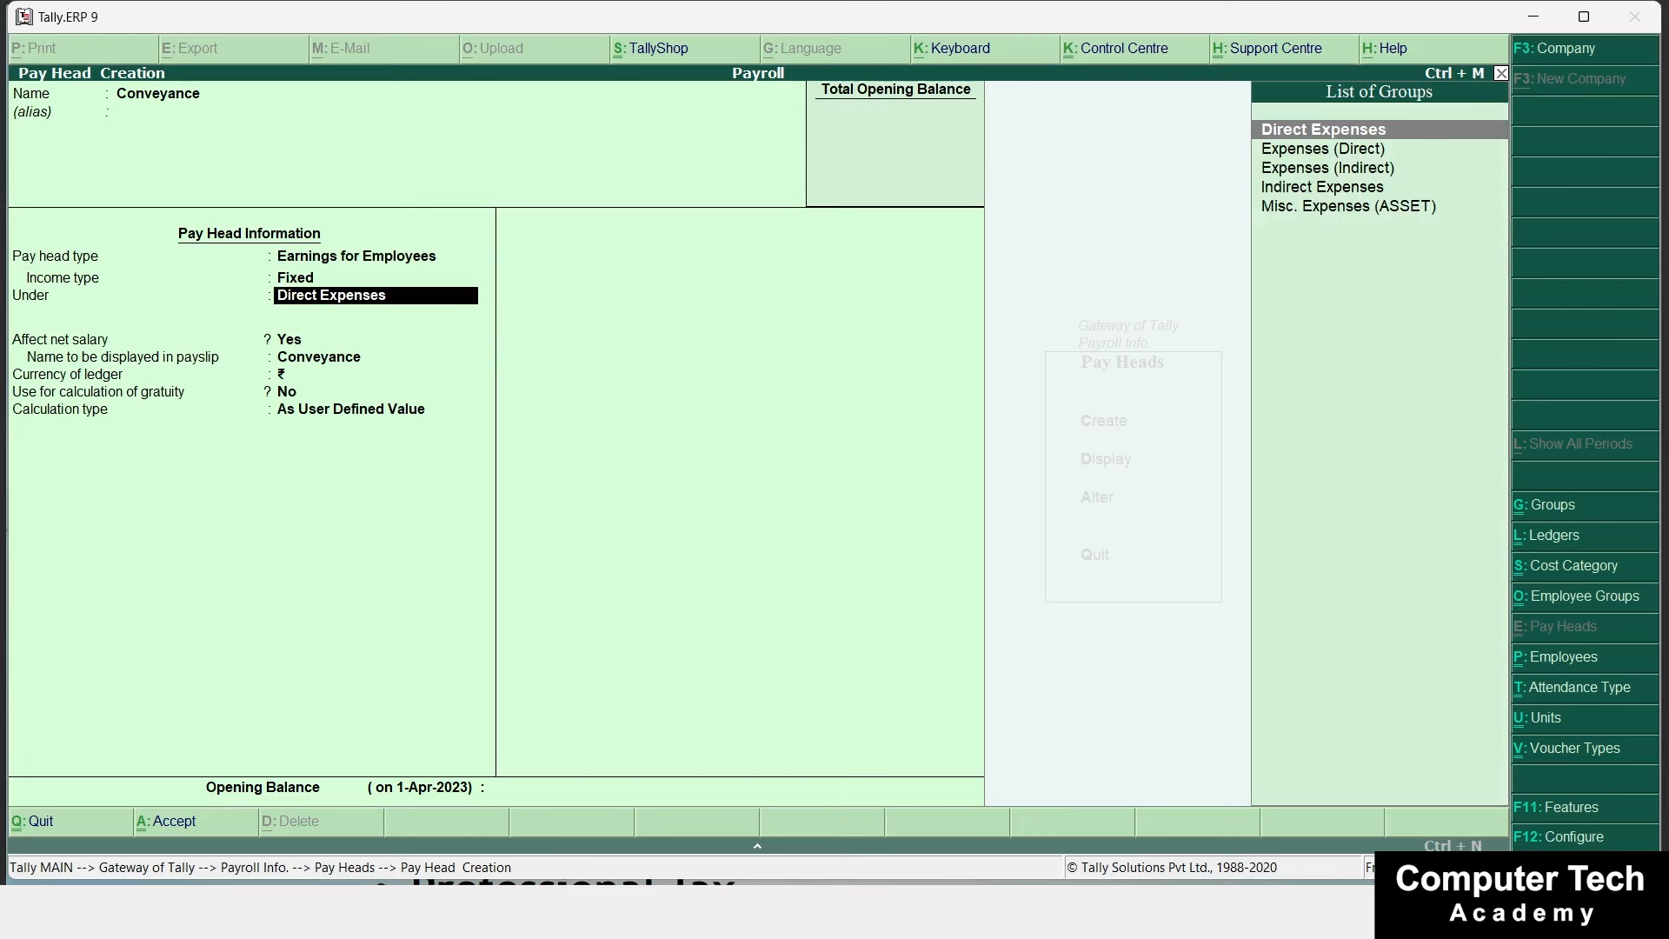
pyautogui.press('Down')
pyautogui.press('Down')
pyautogui.press('Down')
pyautogui.press('Return')
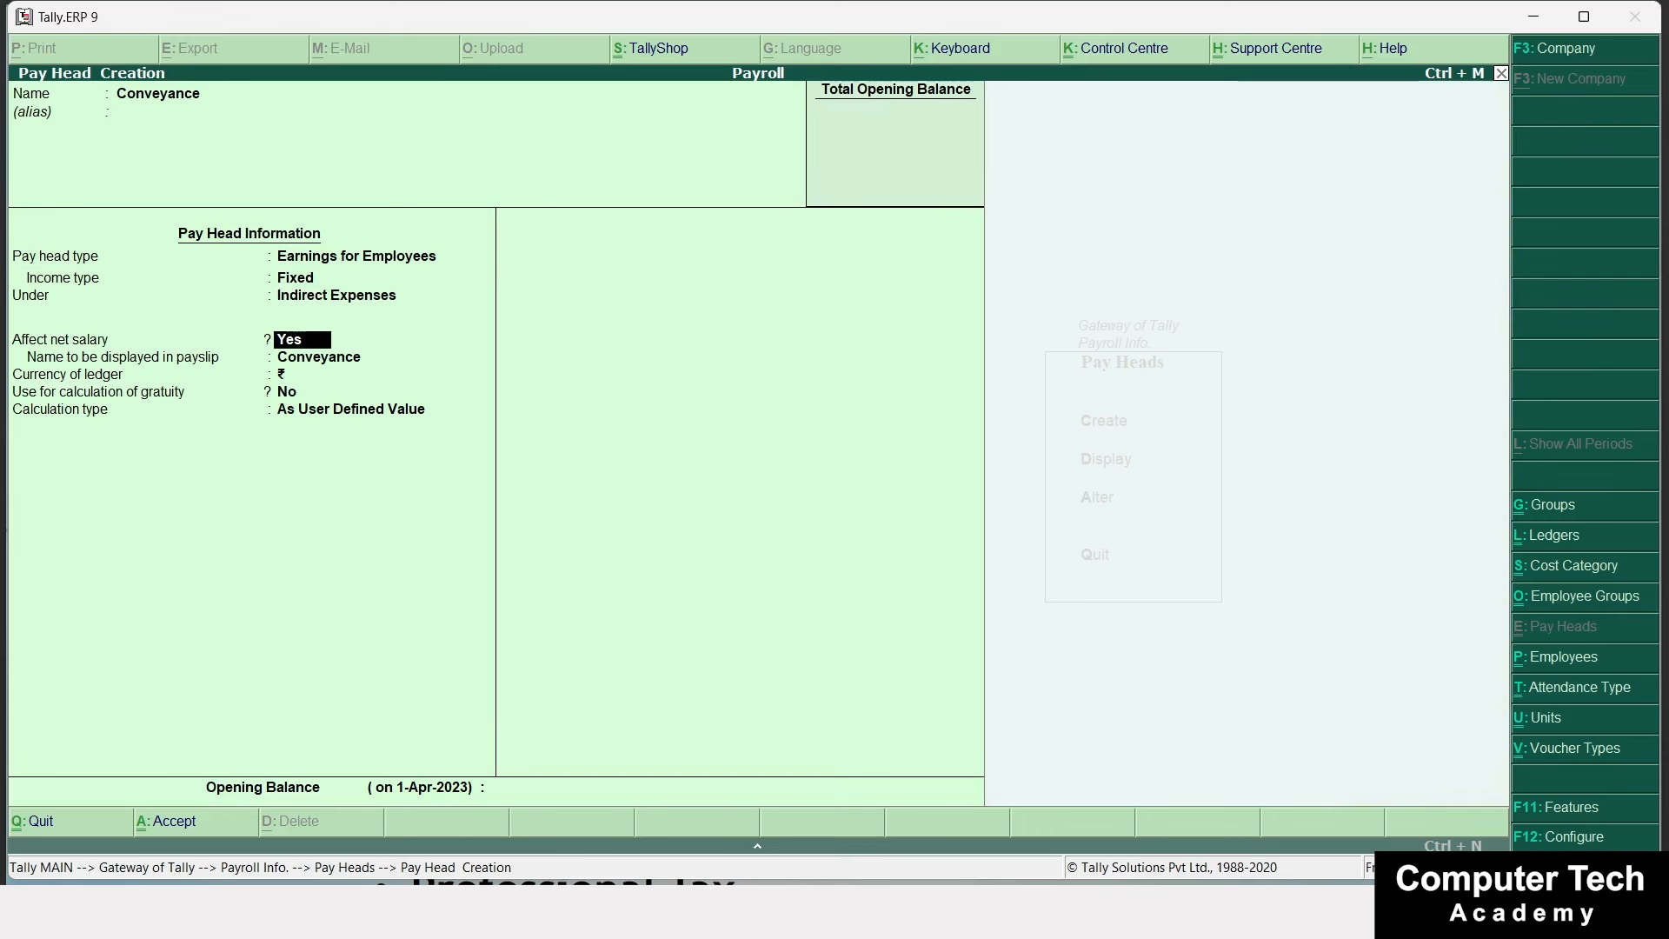
# Give Conveyance a monthly Flat Rate calculation with no rounding and save it.
pyautogui.press('Return')
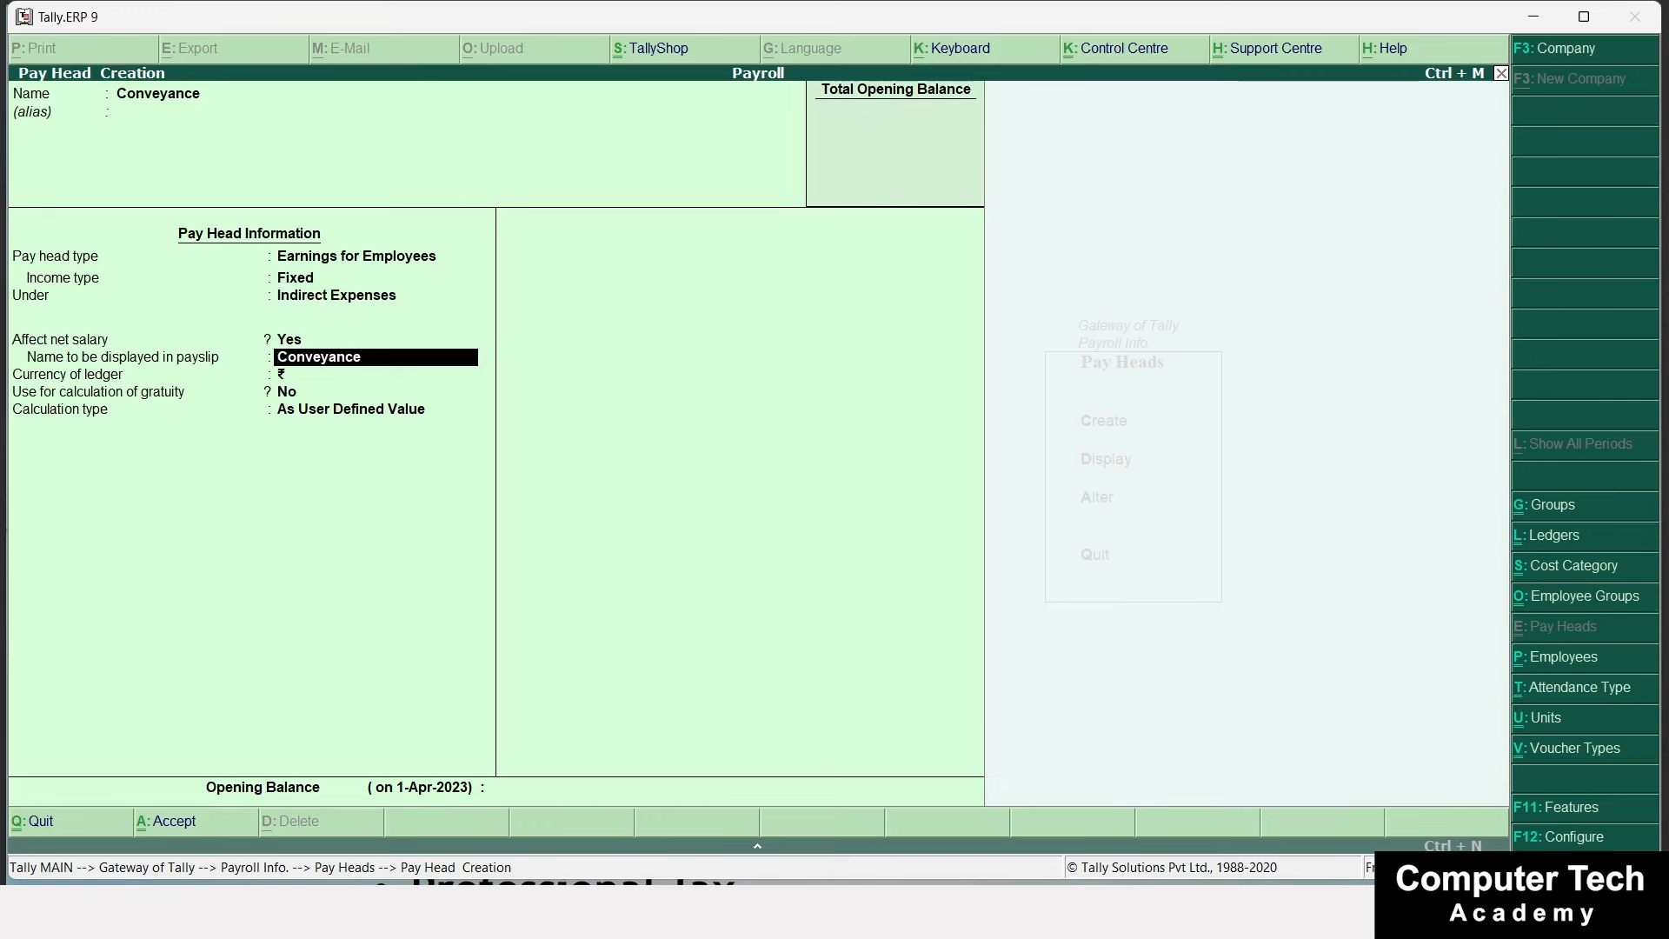
pyautogui.press('Return')
pyautogui.press('Return')
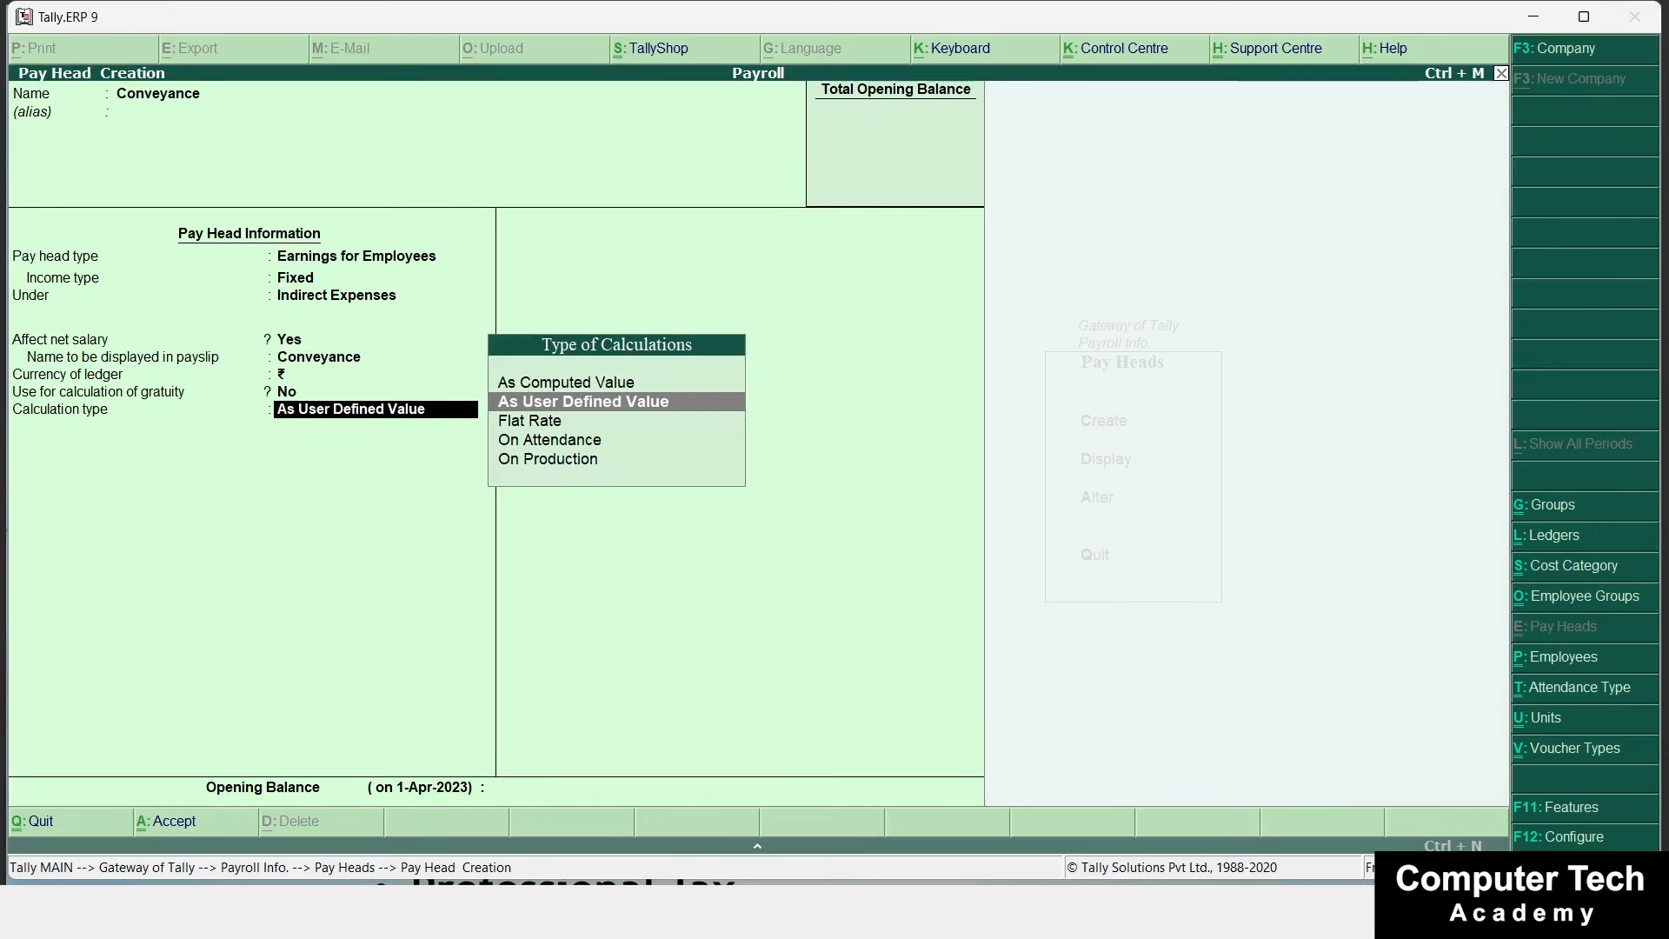
pyautogui.press('Down')
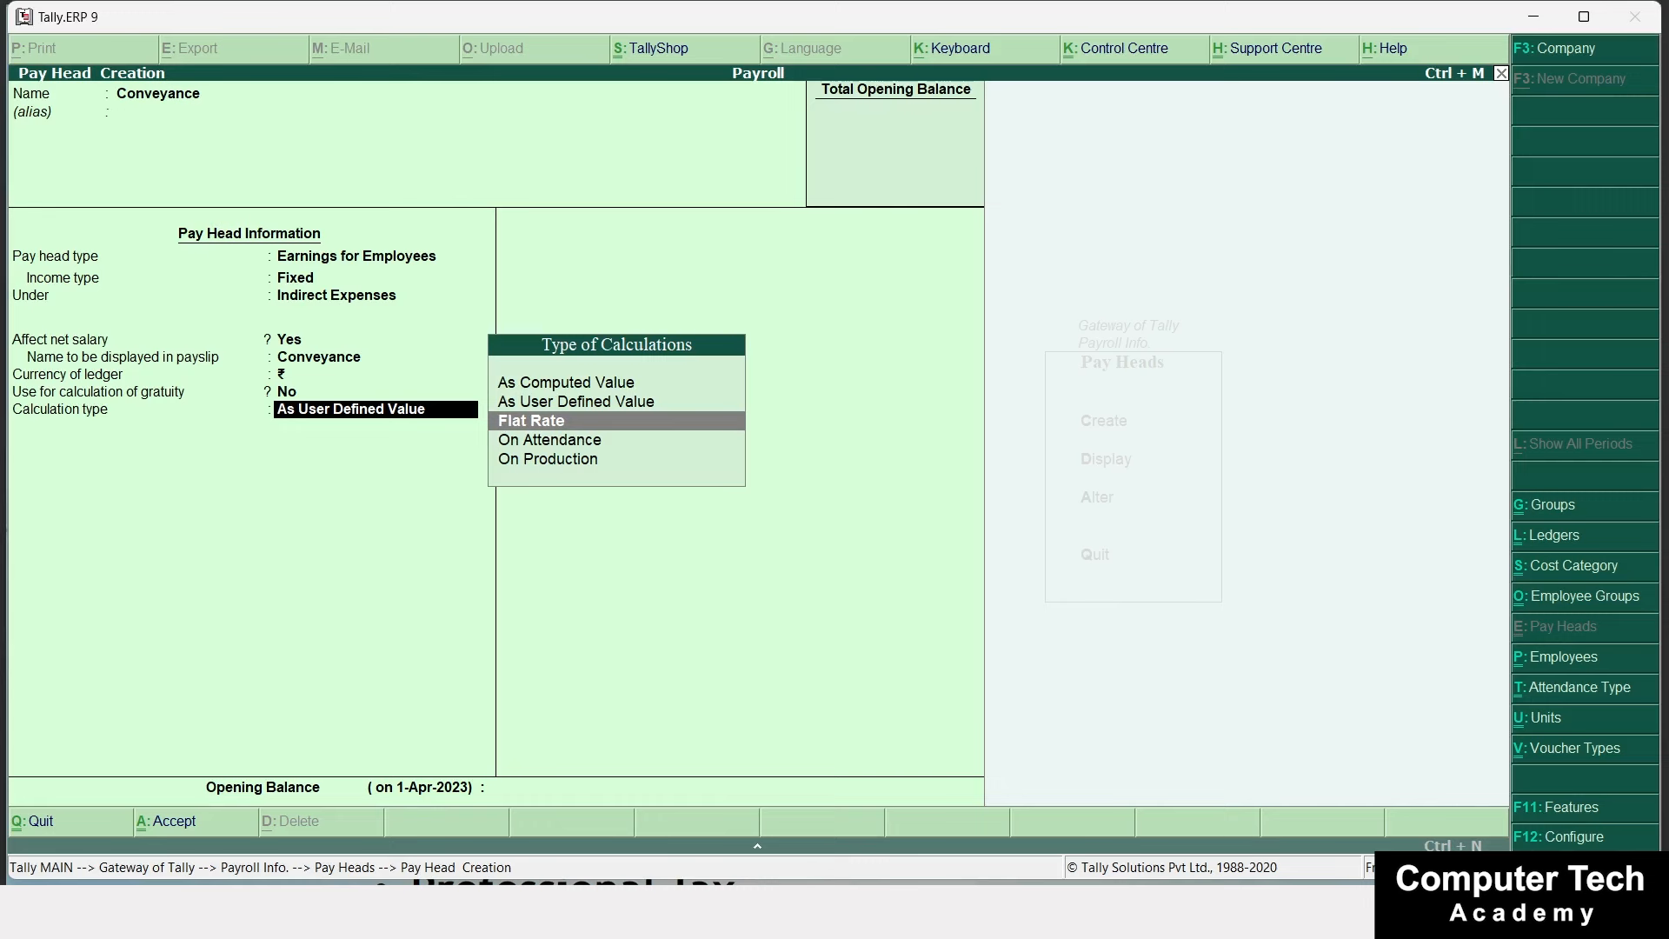
pyautogui.press('Return')
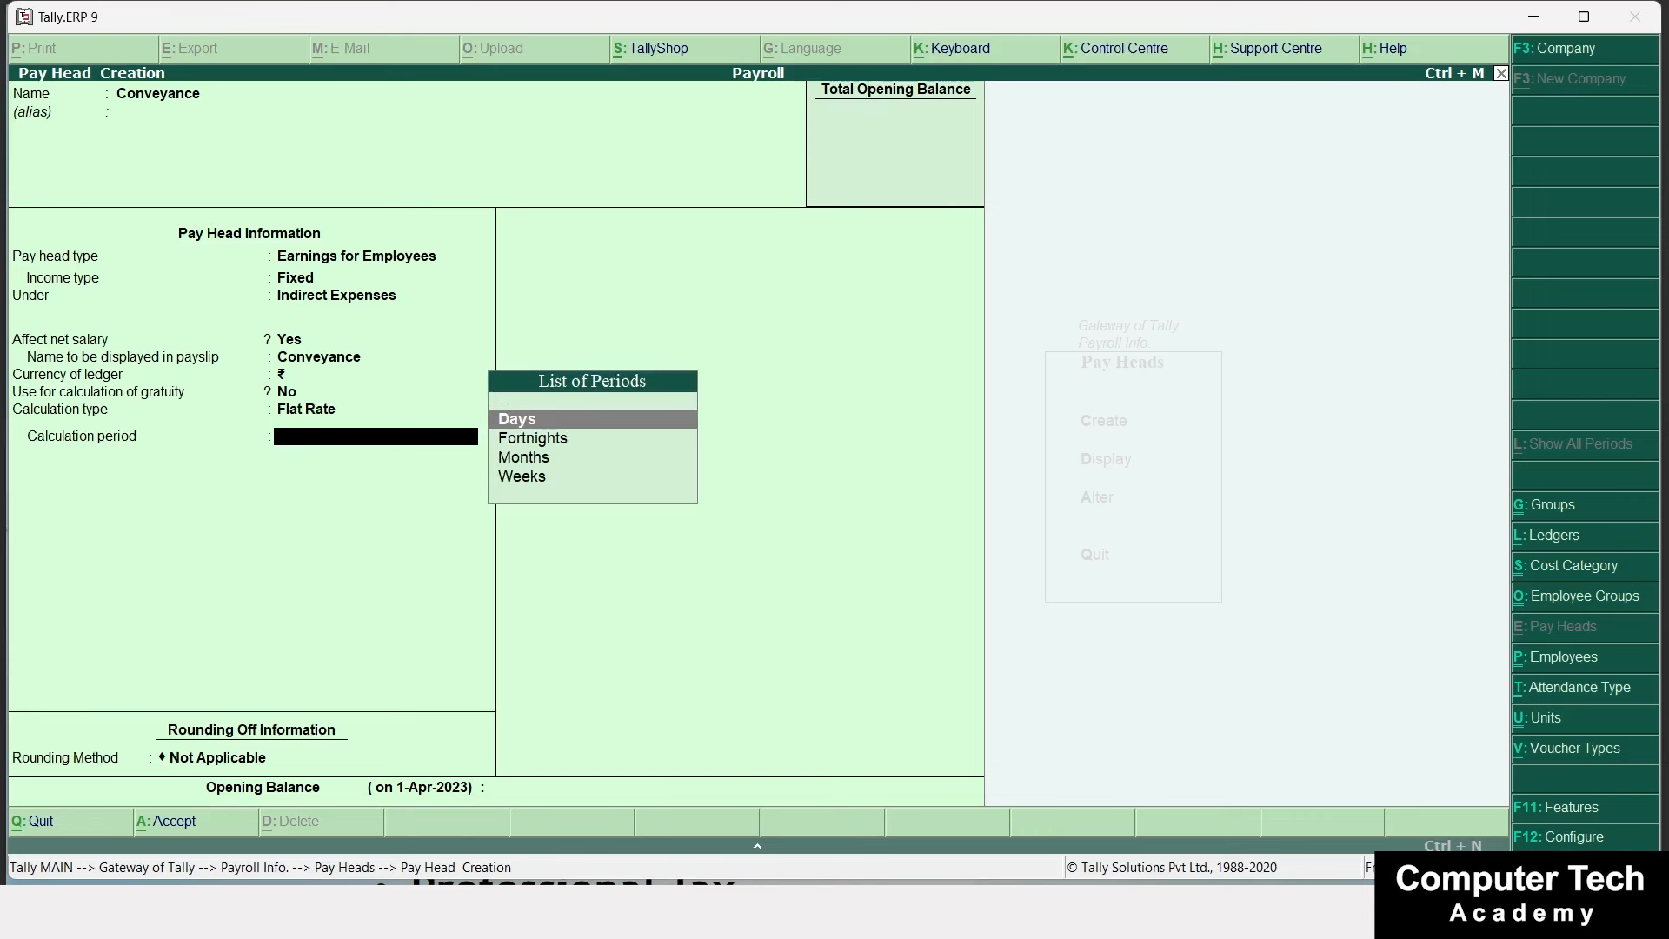
pyautogui.press('Down')
pyautogui.press('Down')
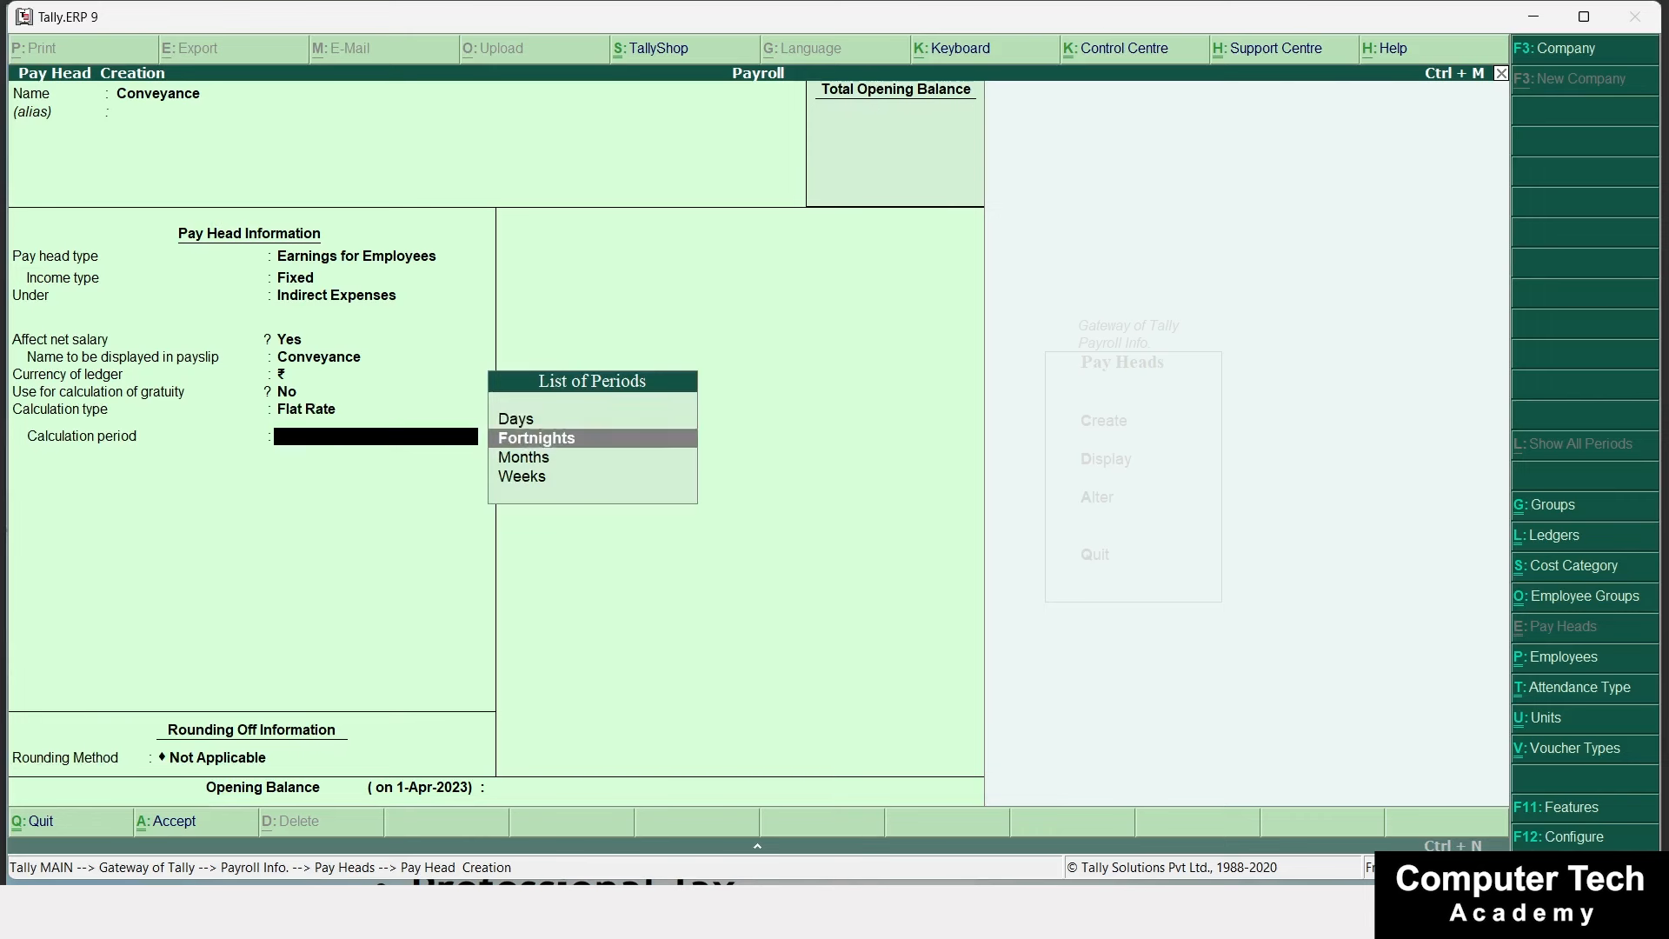
pyautogui.press('Return')
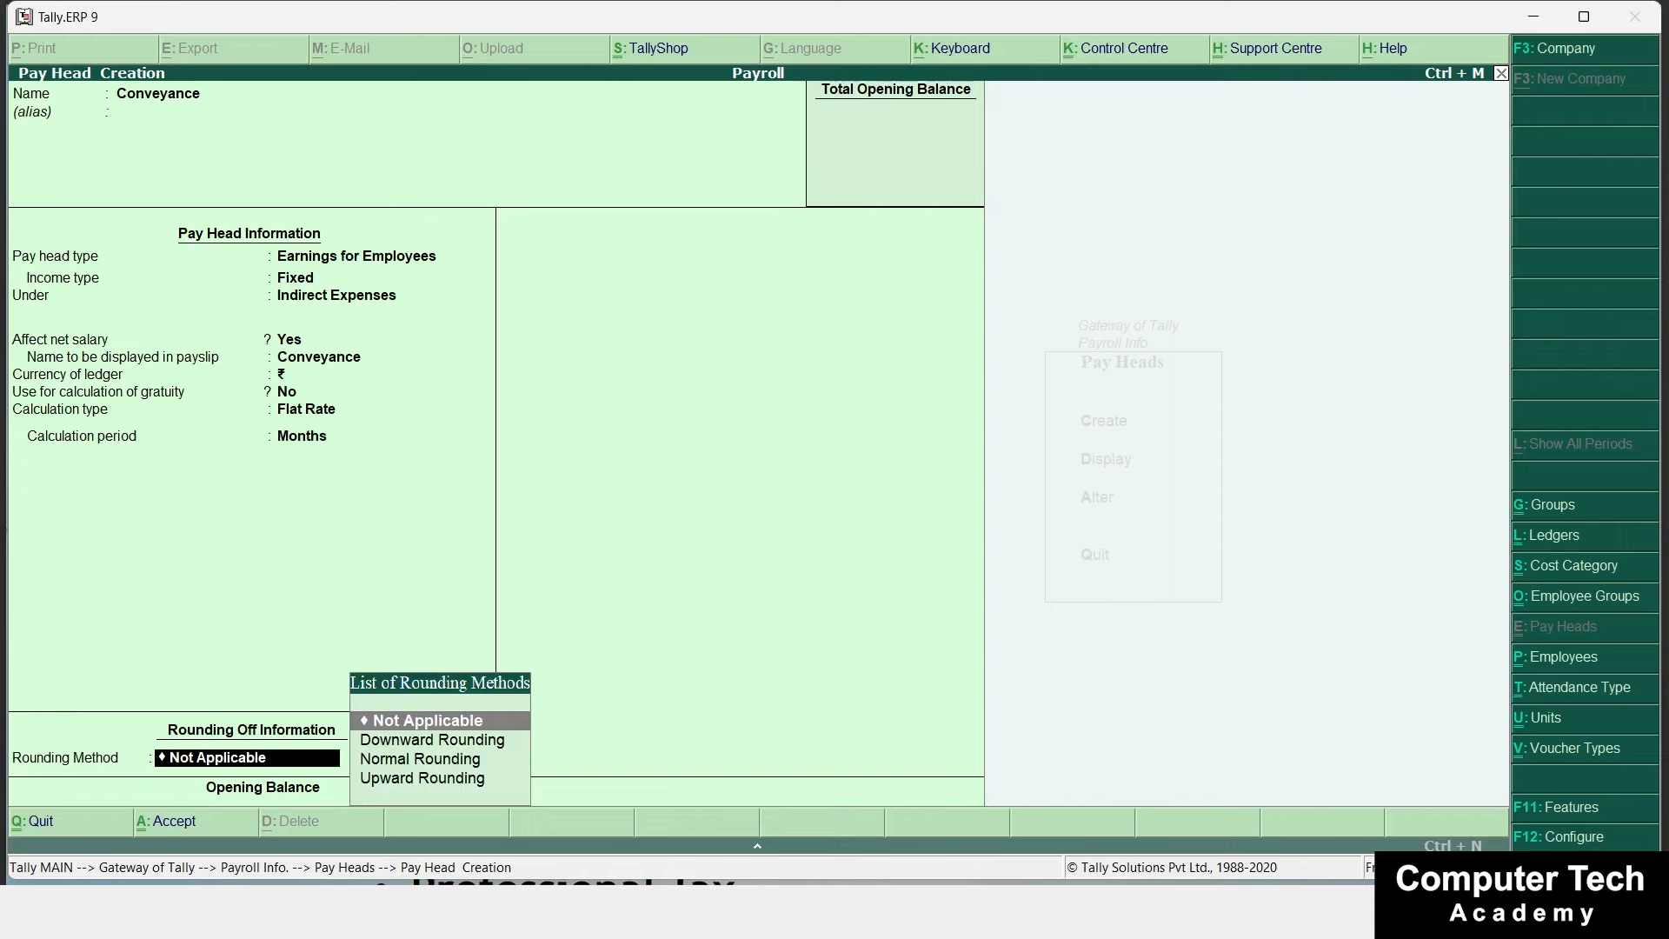
pyautogui.press('Return')
pyautogui.press('Return')
pyautogui.press('Return')
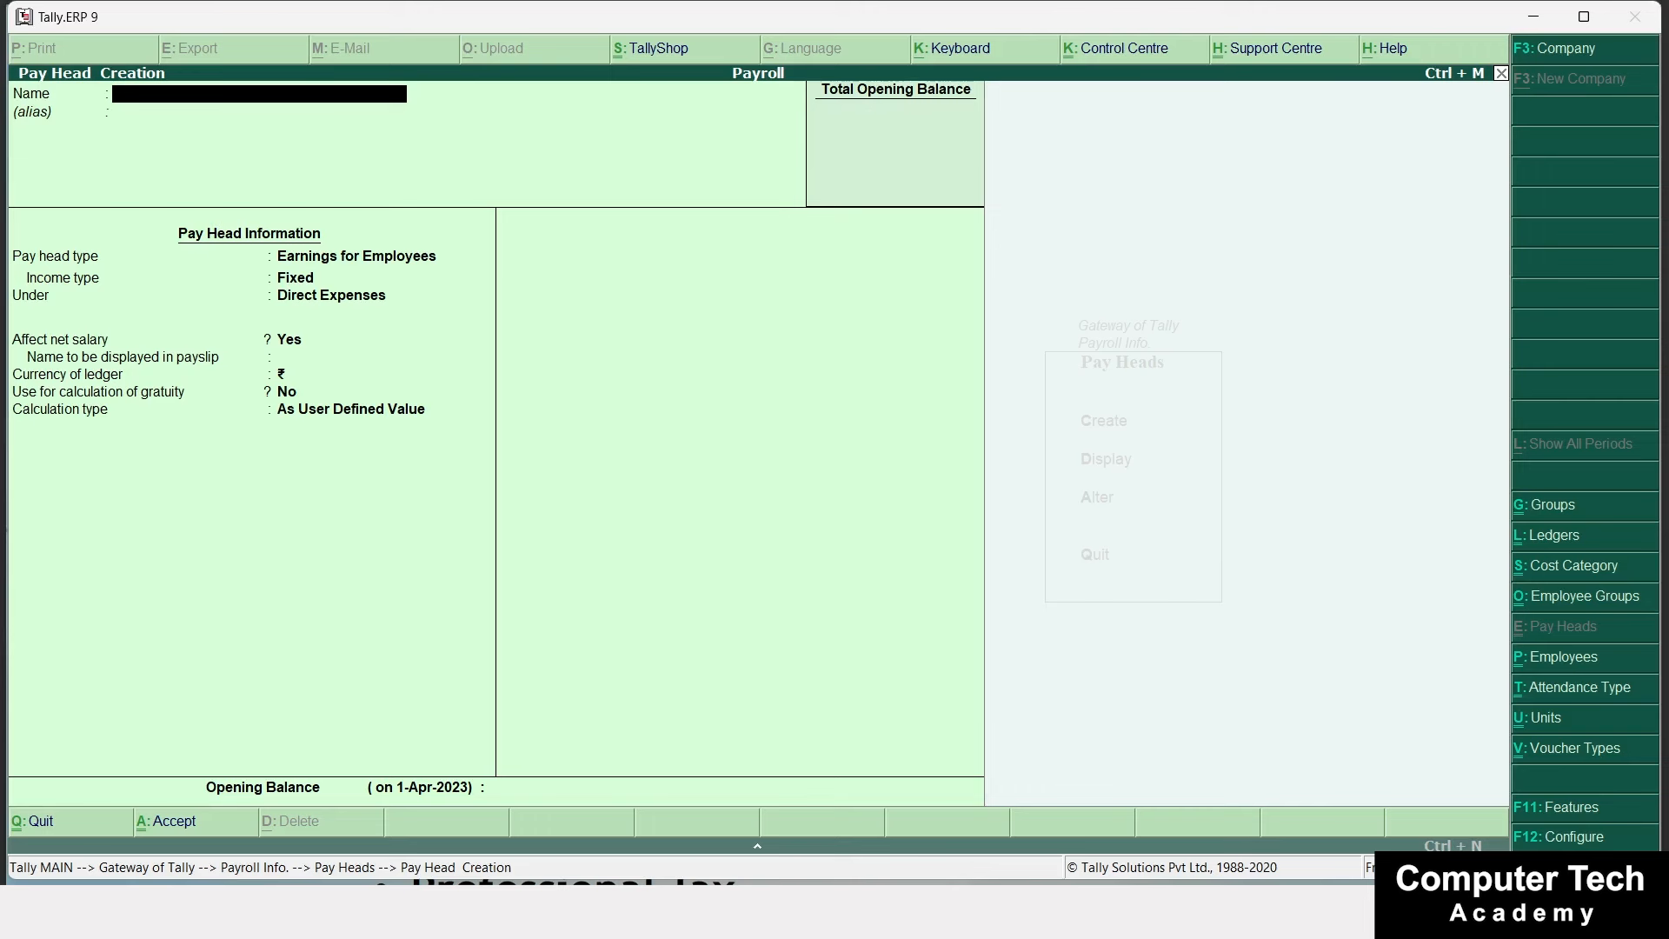
# Create 'Dearness Allowence' as an employee earning under Indirect Expenses, payslip name DA, no gratuity.
pyautogui.write('Dearness Allowe')
pyautogui.write('nce')
pyautogui.press('Return')
pyautogui.press('Return')
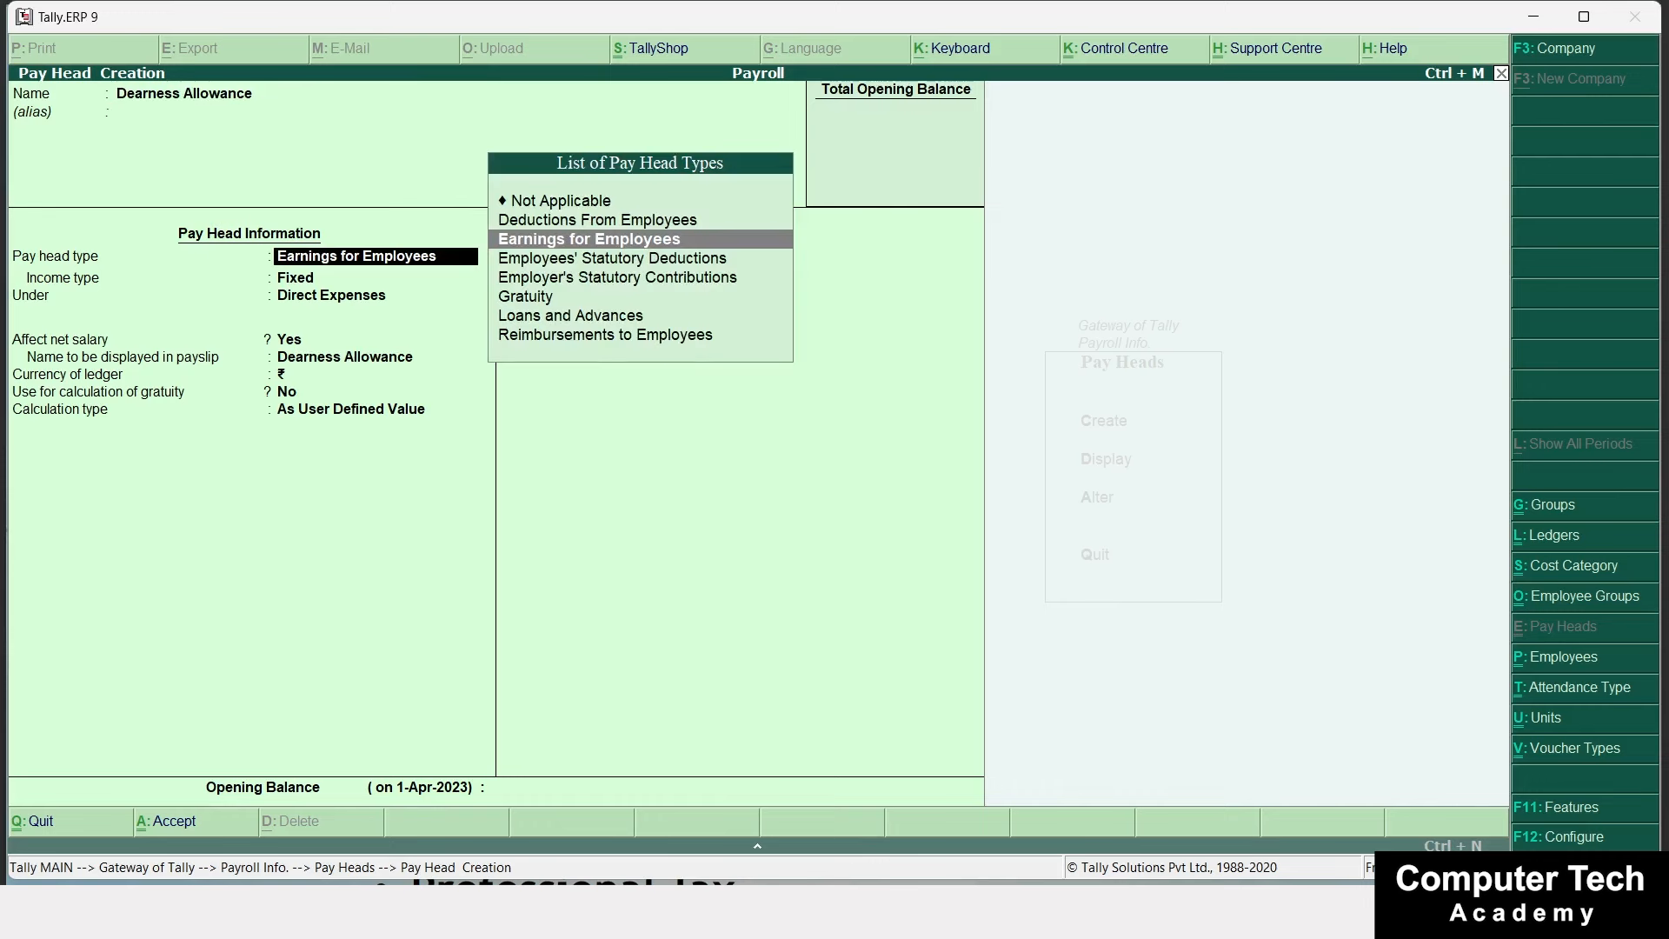
pyautogui.press('Return')
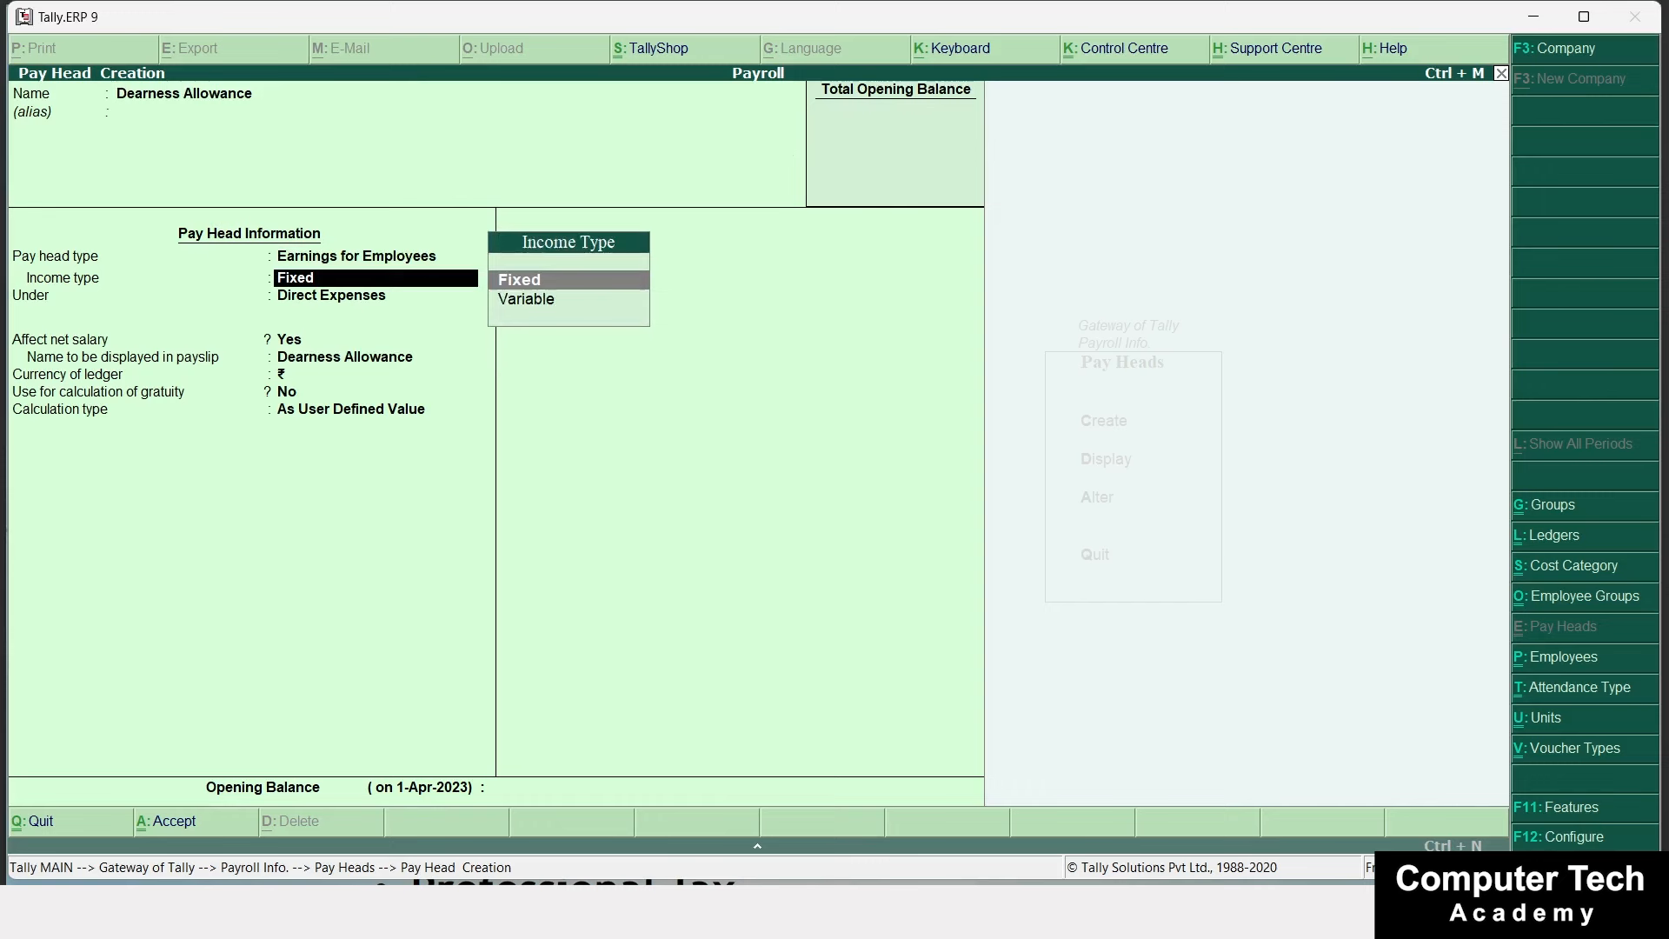
pyautogui.press('Return')
pyautogui.press('Down')
pyautogui.press('Down')
pyautogui.press('Down')
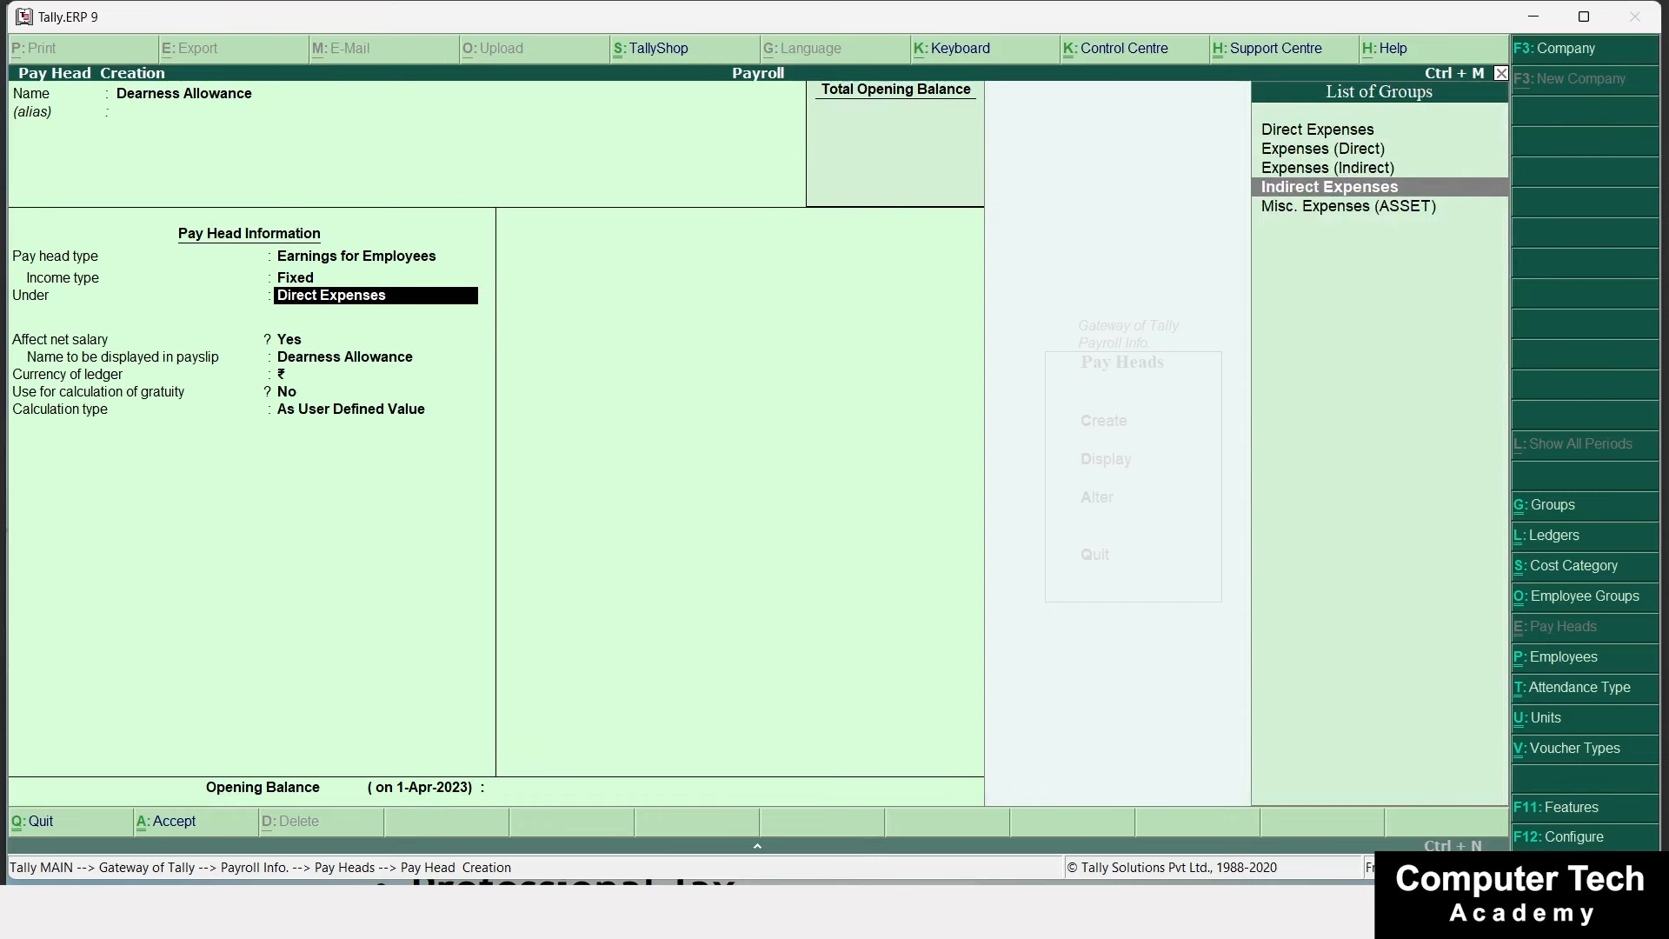
pyautogui.press('Return')
pyautogui.press('Return')
pyautogui.write('DA')
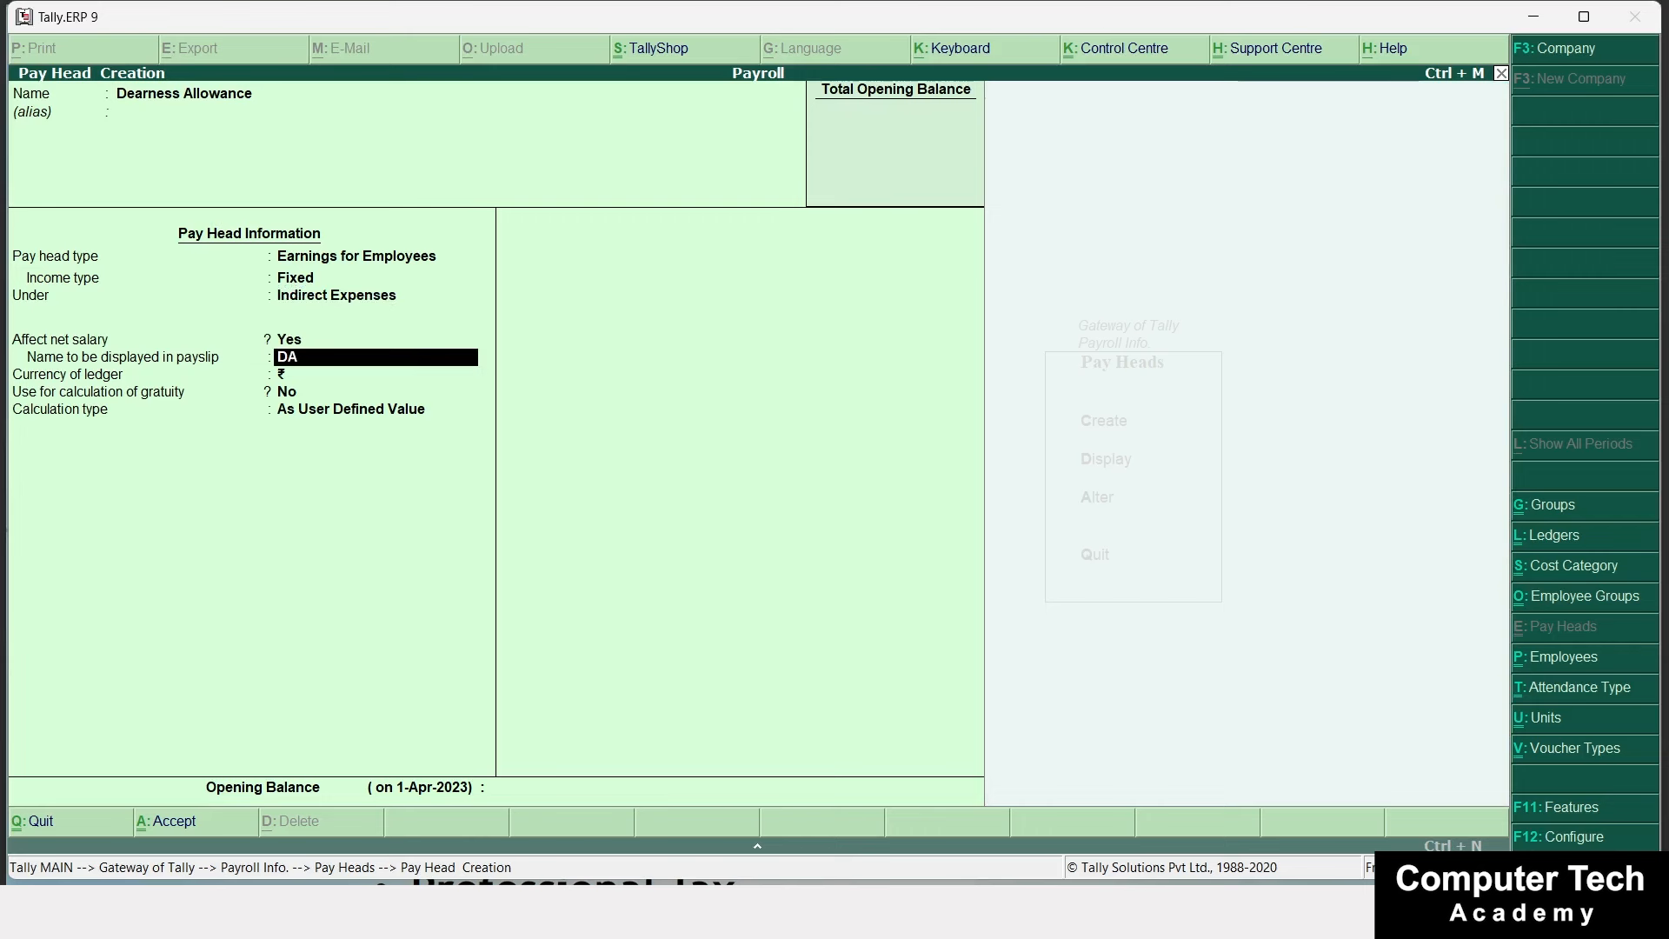
pyautogui.press('Return')
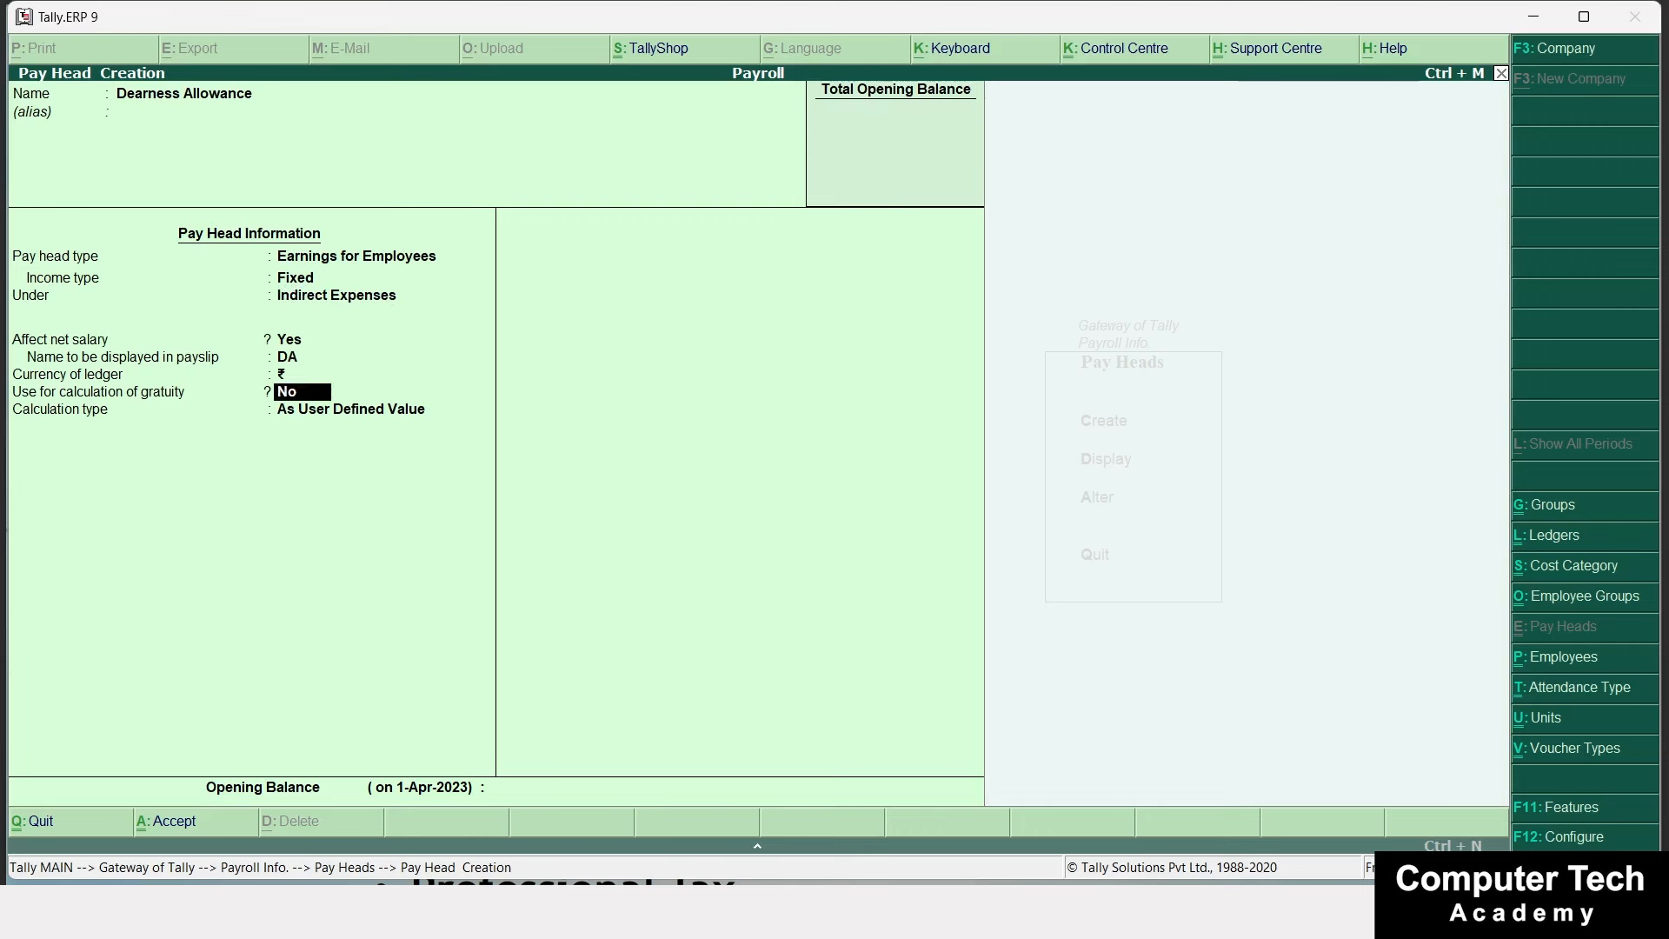
pyautogui.press('Return')
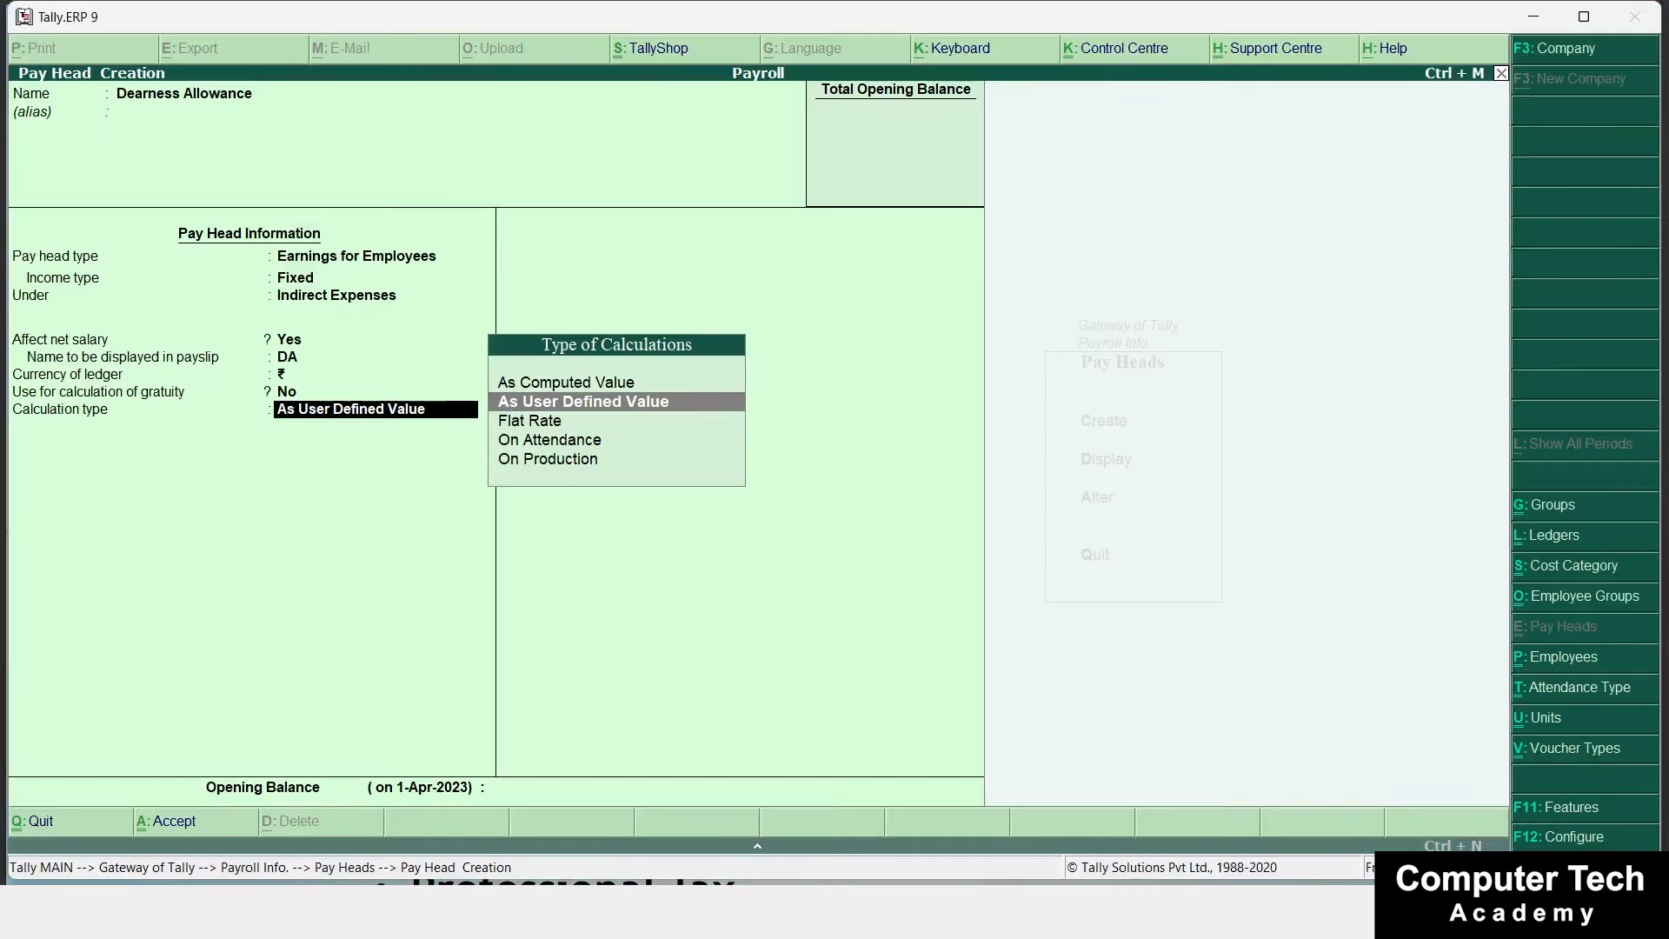
# Set its calculation to As Computed Value, computed on a specified formula.
pyautogui.press('Down')
pyautogui.press('Up')
pyautogui.press('Up')
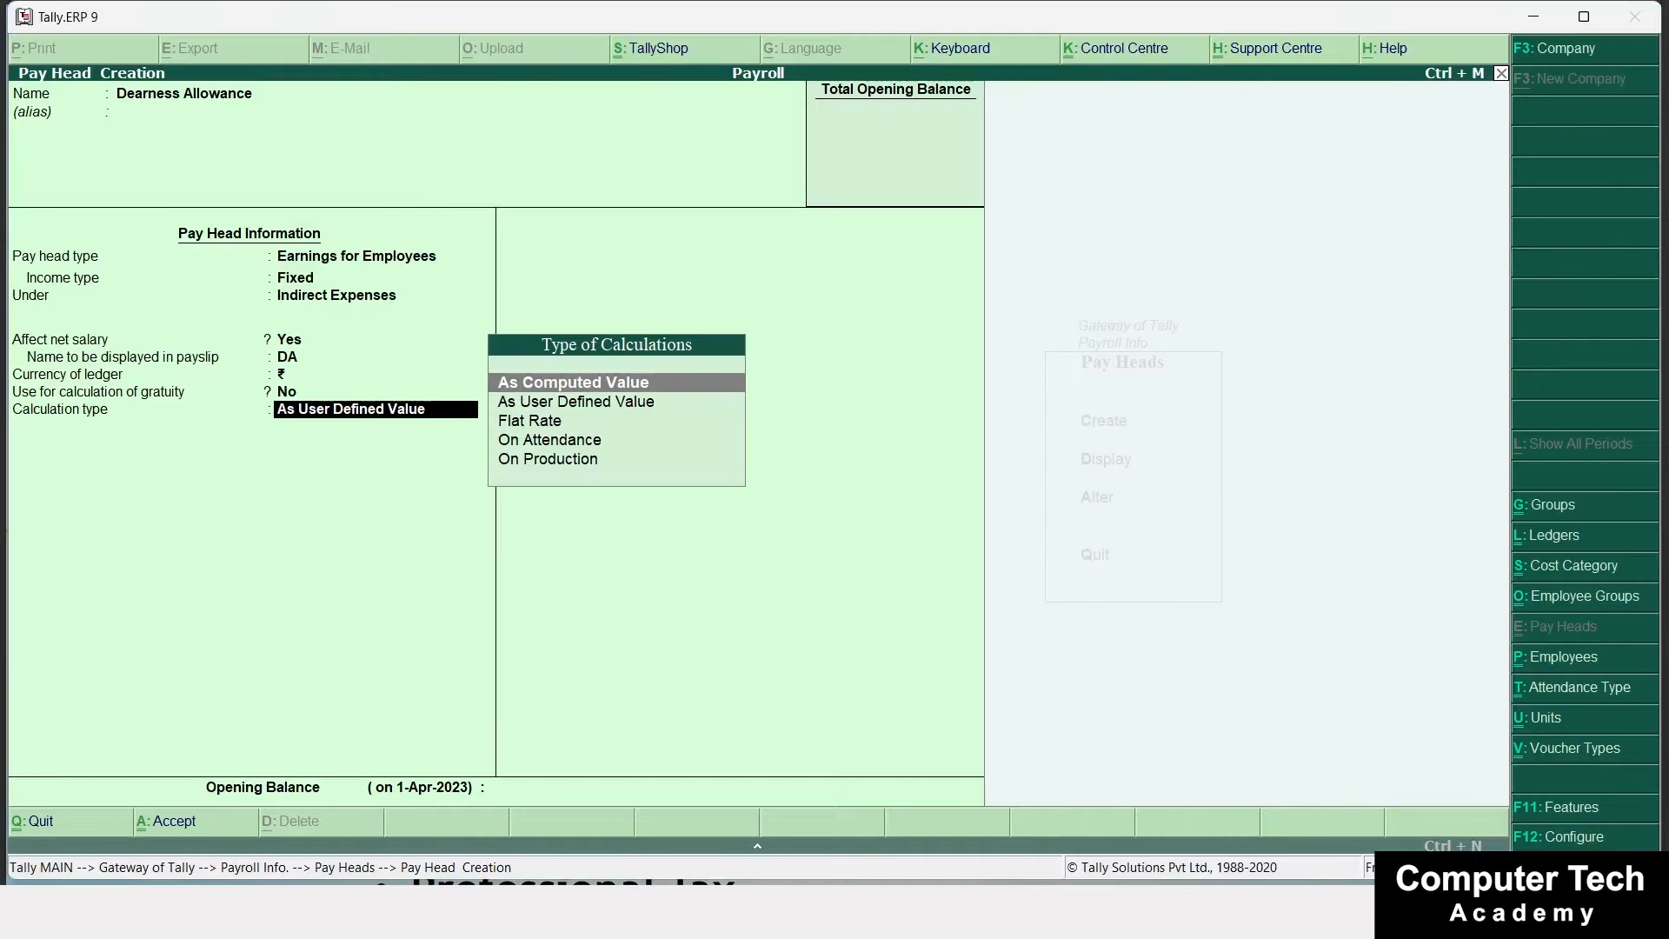
pyautogui.press('Return')
pyautogui.press('Return')
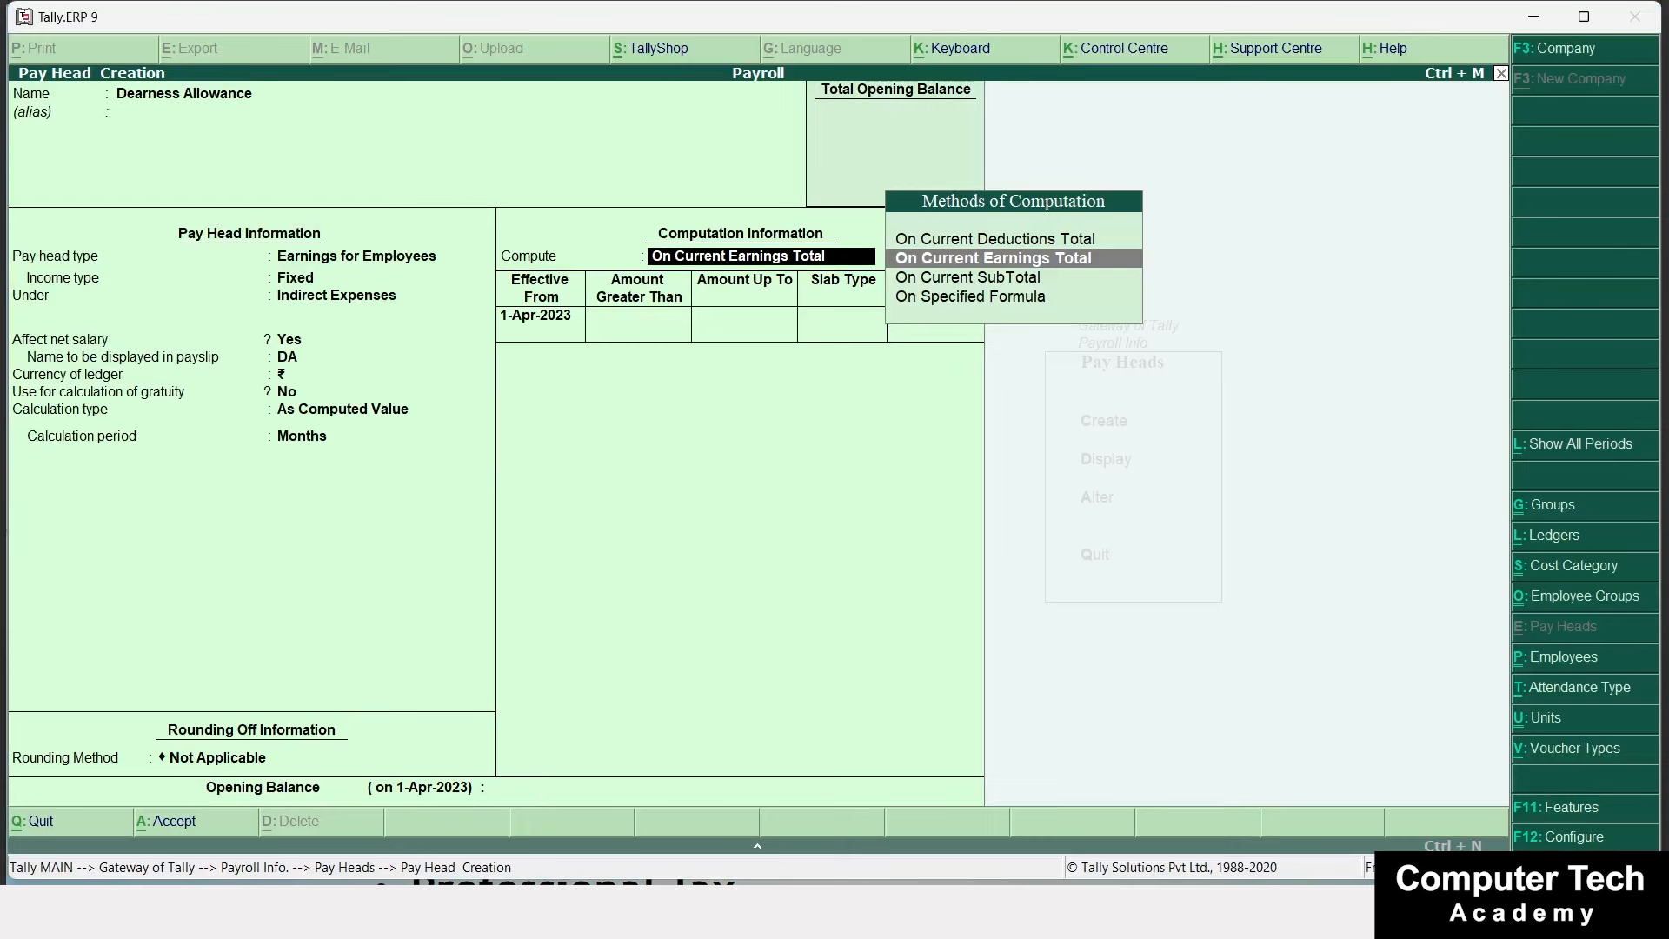
pyautogui.press('Down')
pyautogui.press('Down')
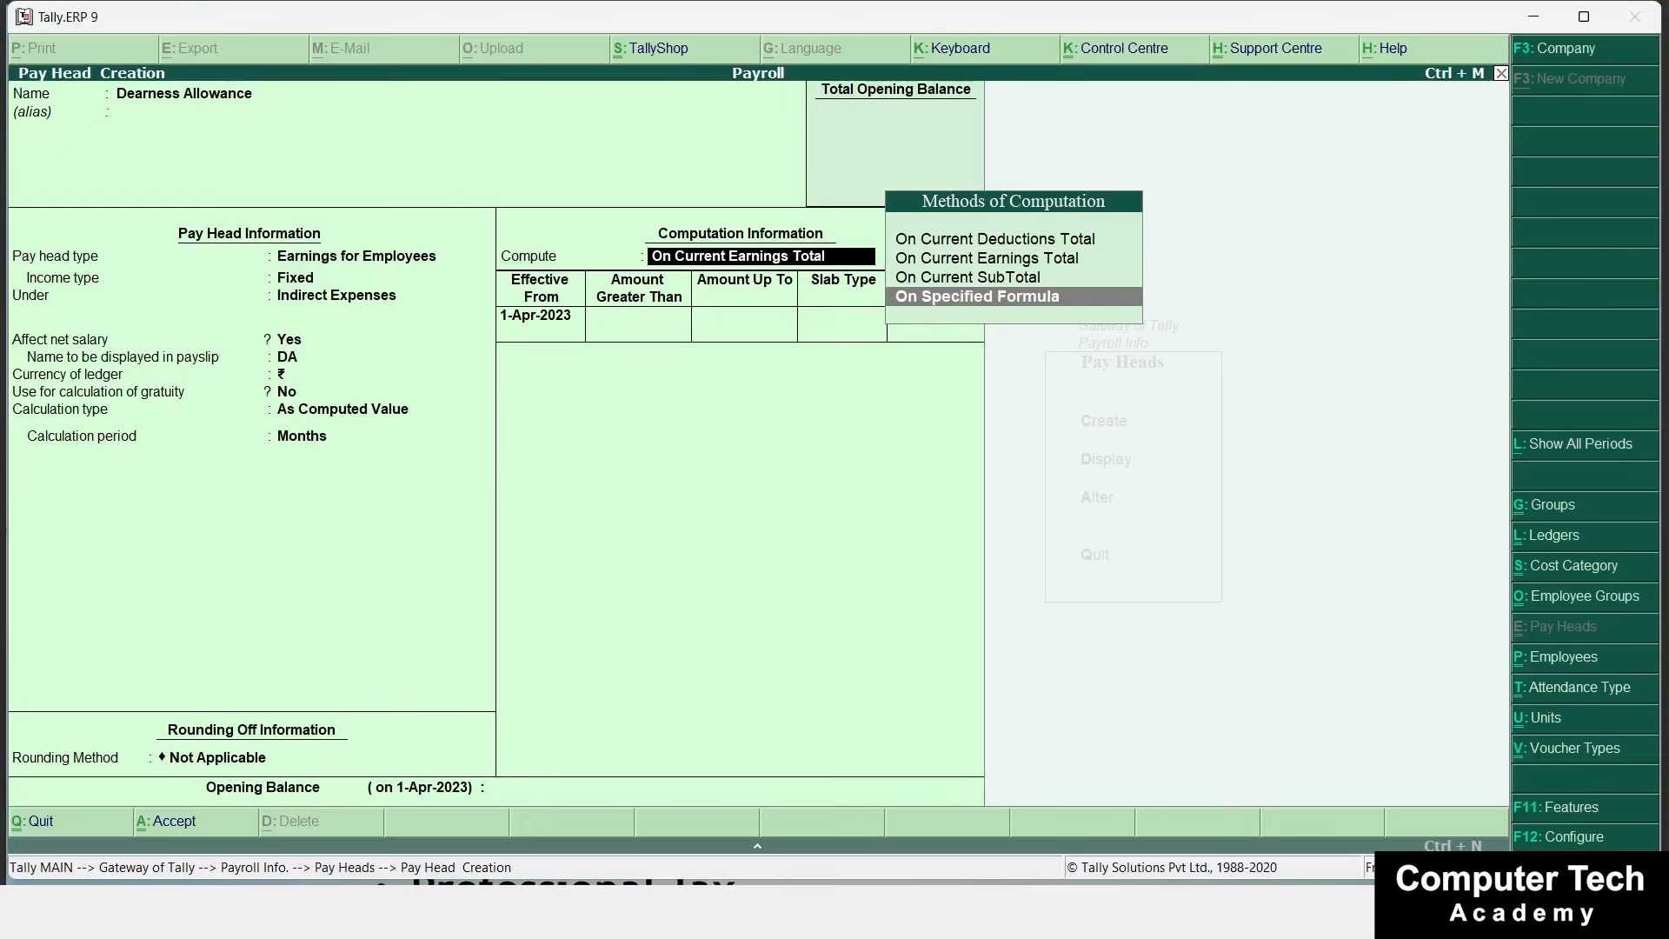
pyautogui.press('Return')
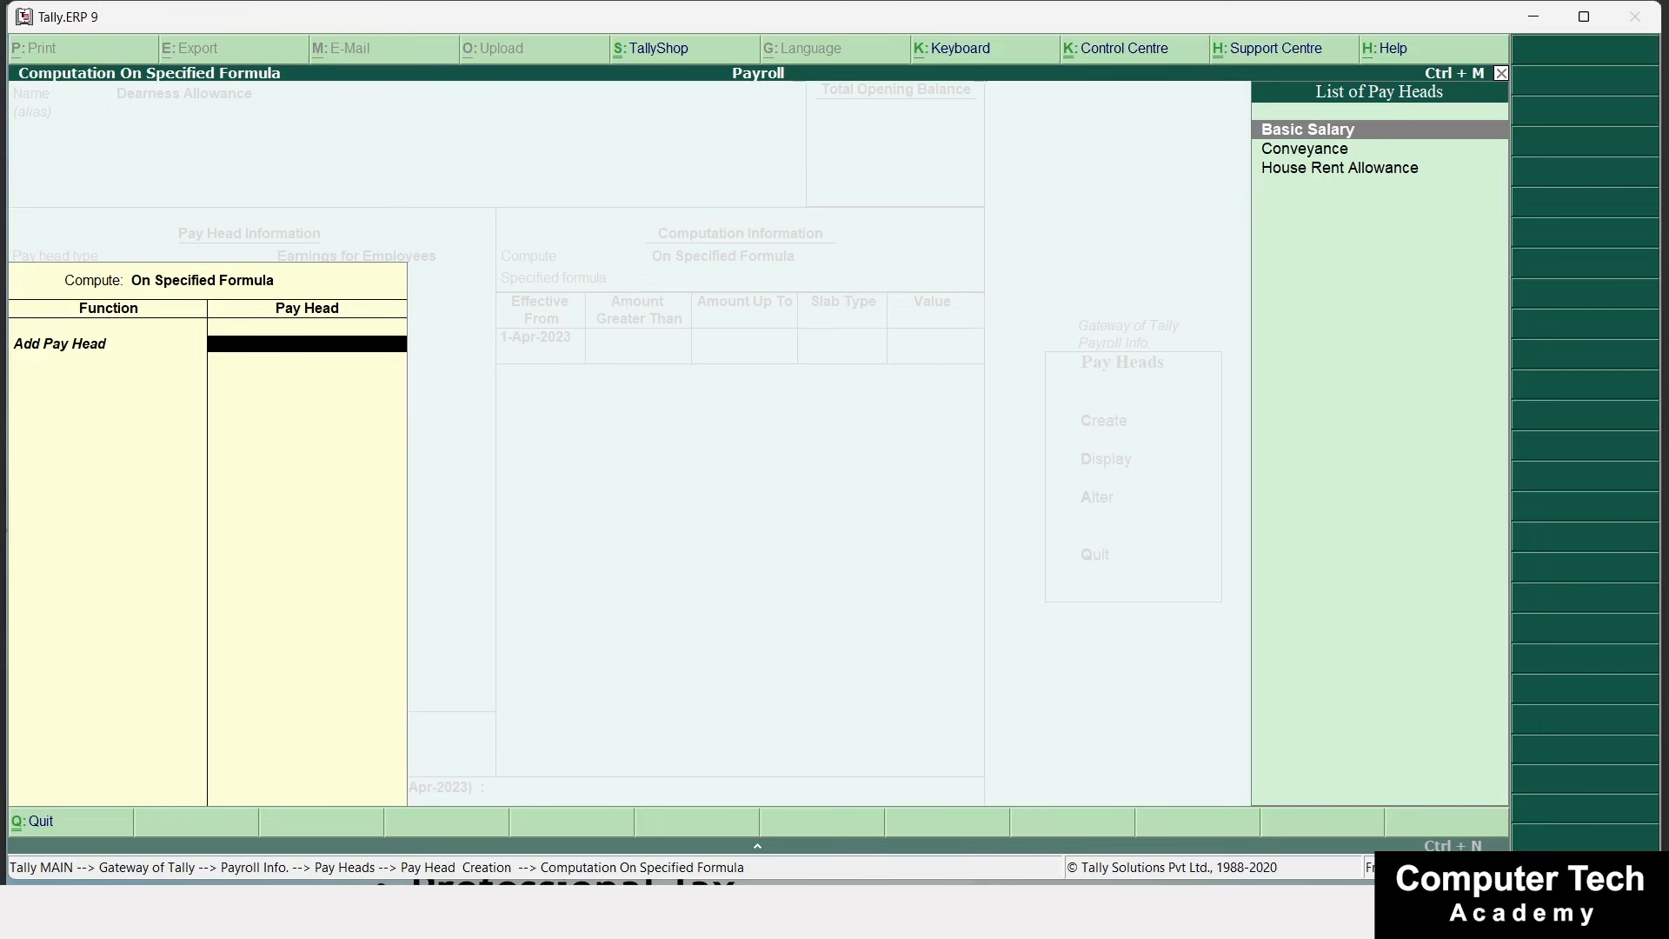
# Base the formula on Basic Salary and add a first slab of 2% up to 1,00,000.
pyautogui.press('Return')
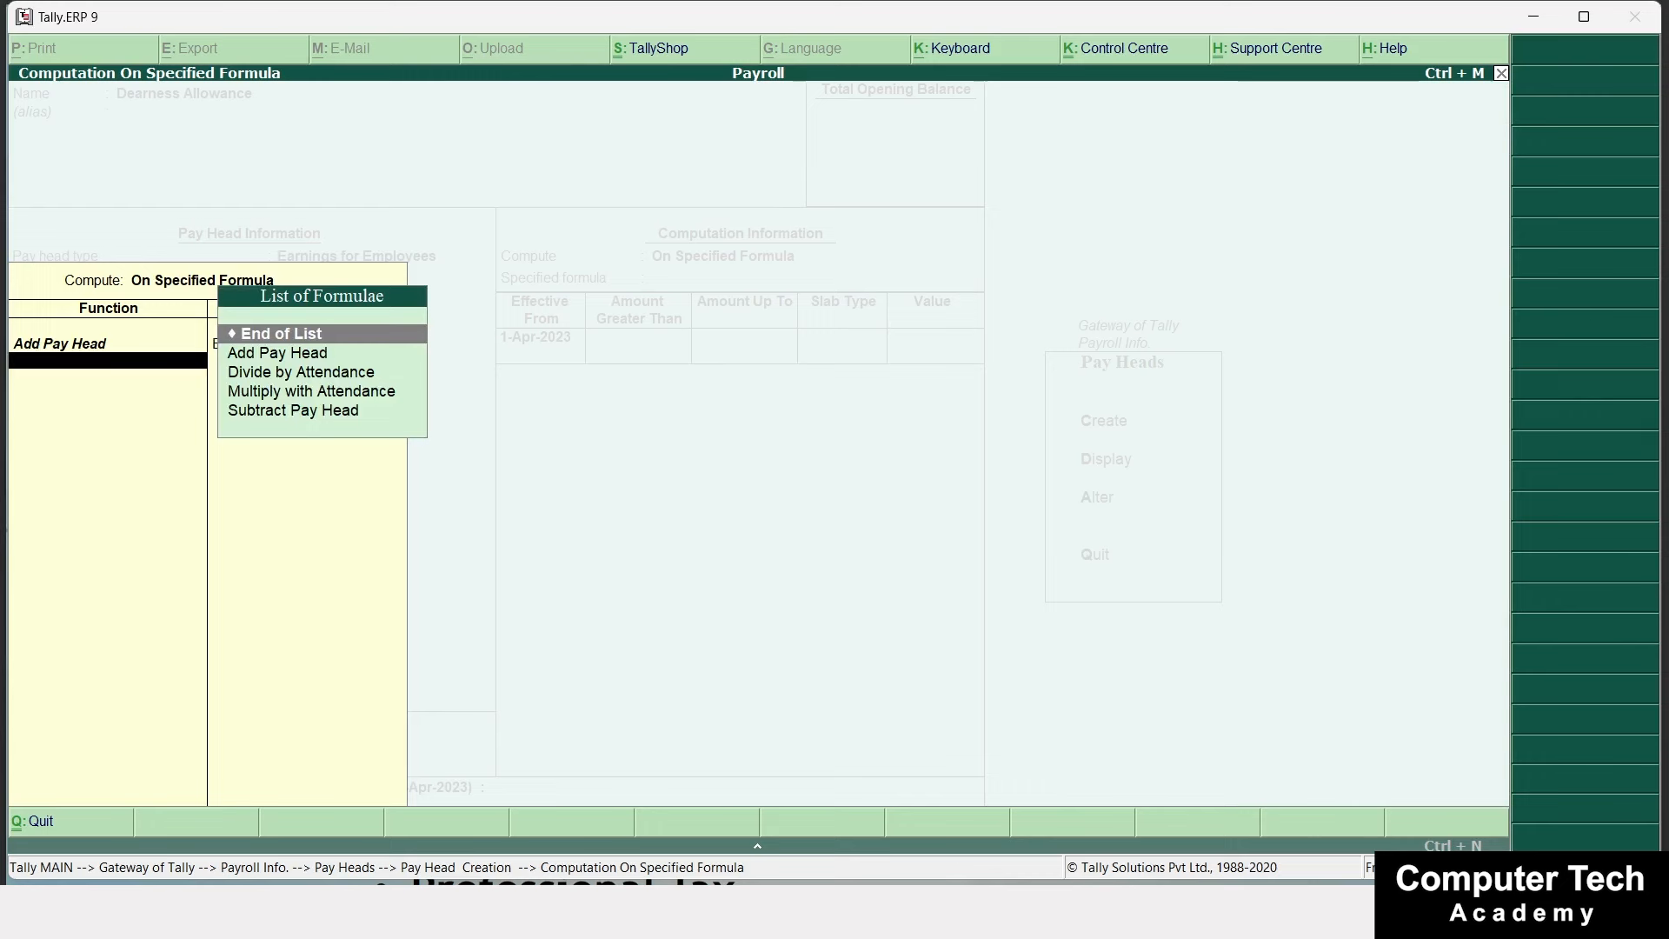
pyautogui.press('Return')
pyautogui.press('Return')
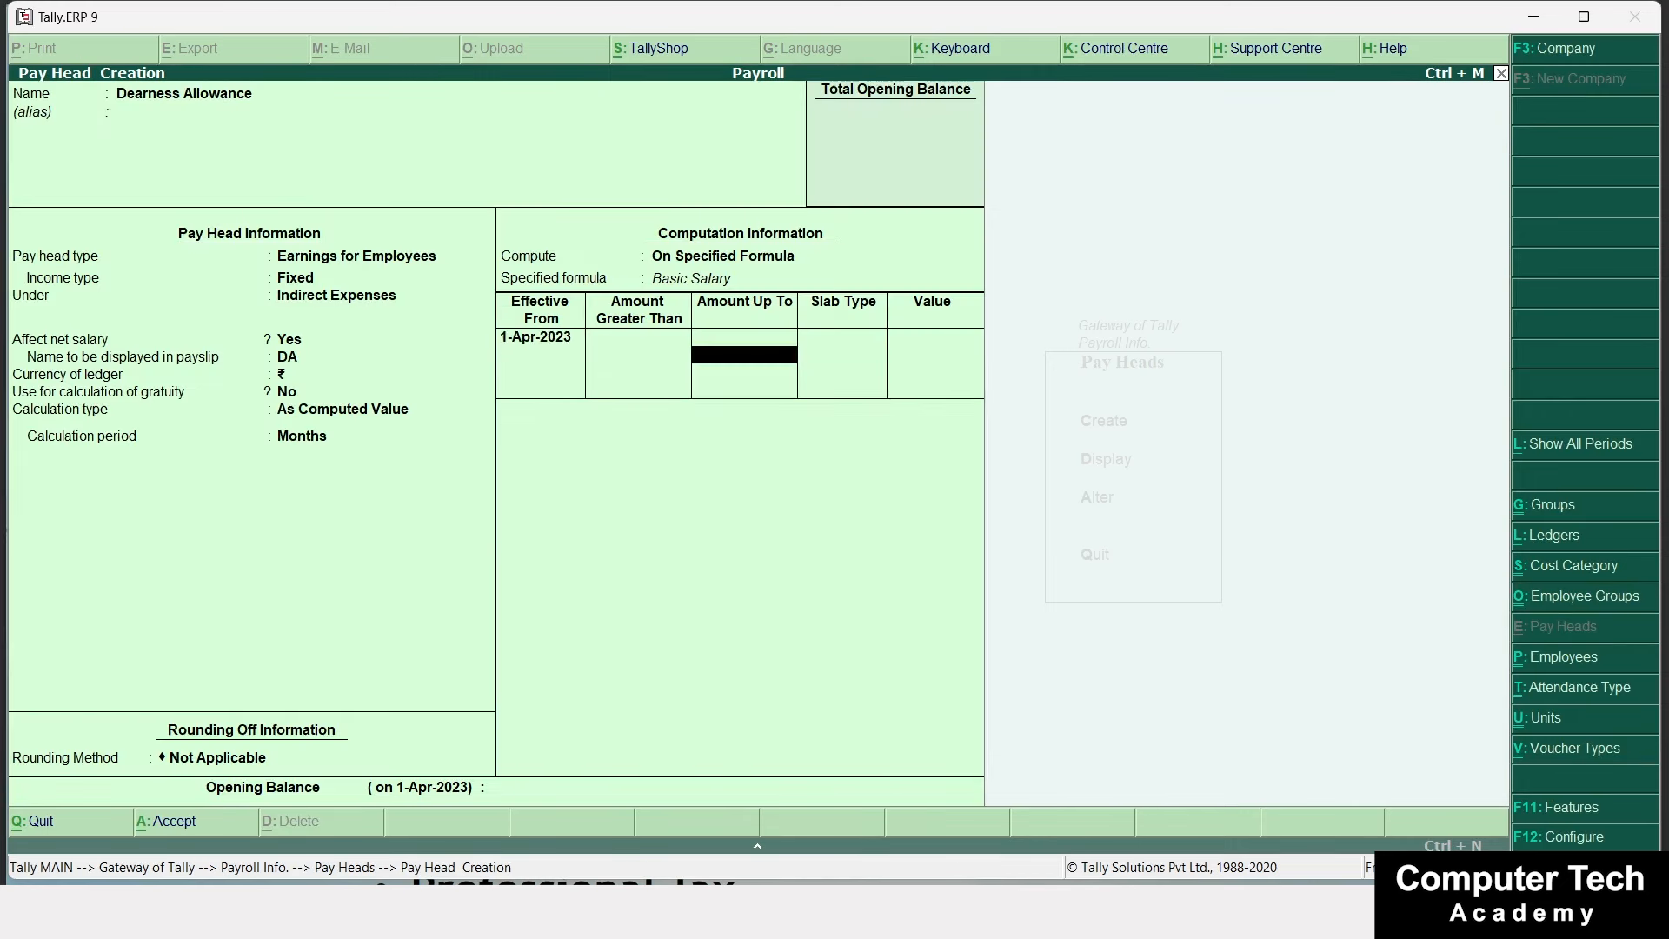
pyautogui.write('1,00,00')
pyautogui.write('0')
pyautogui.press('Return')
pyautogui.press('Return')
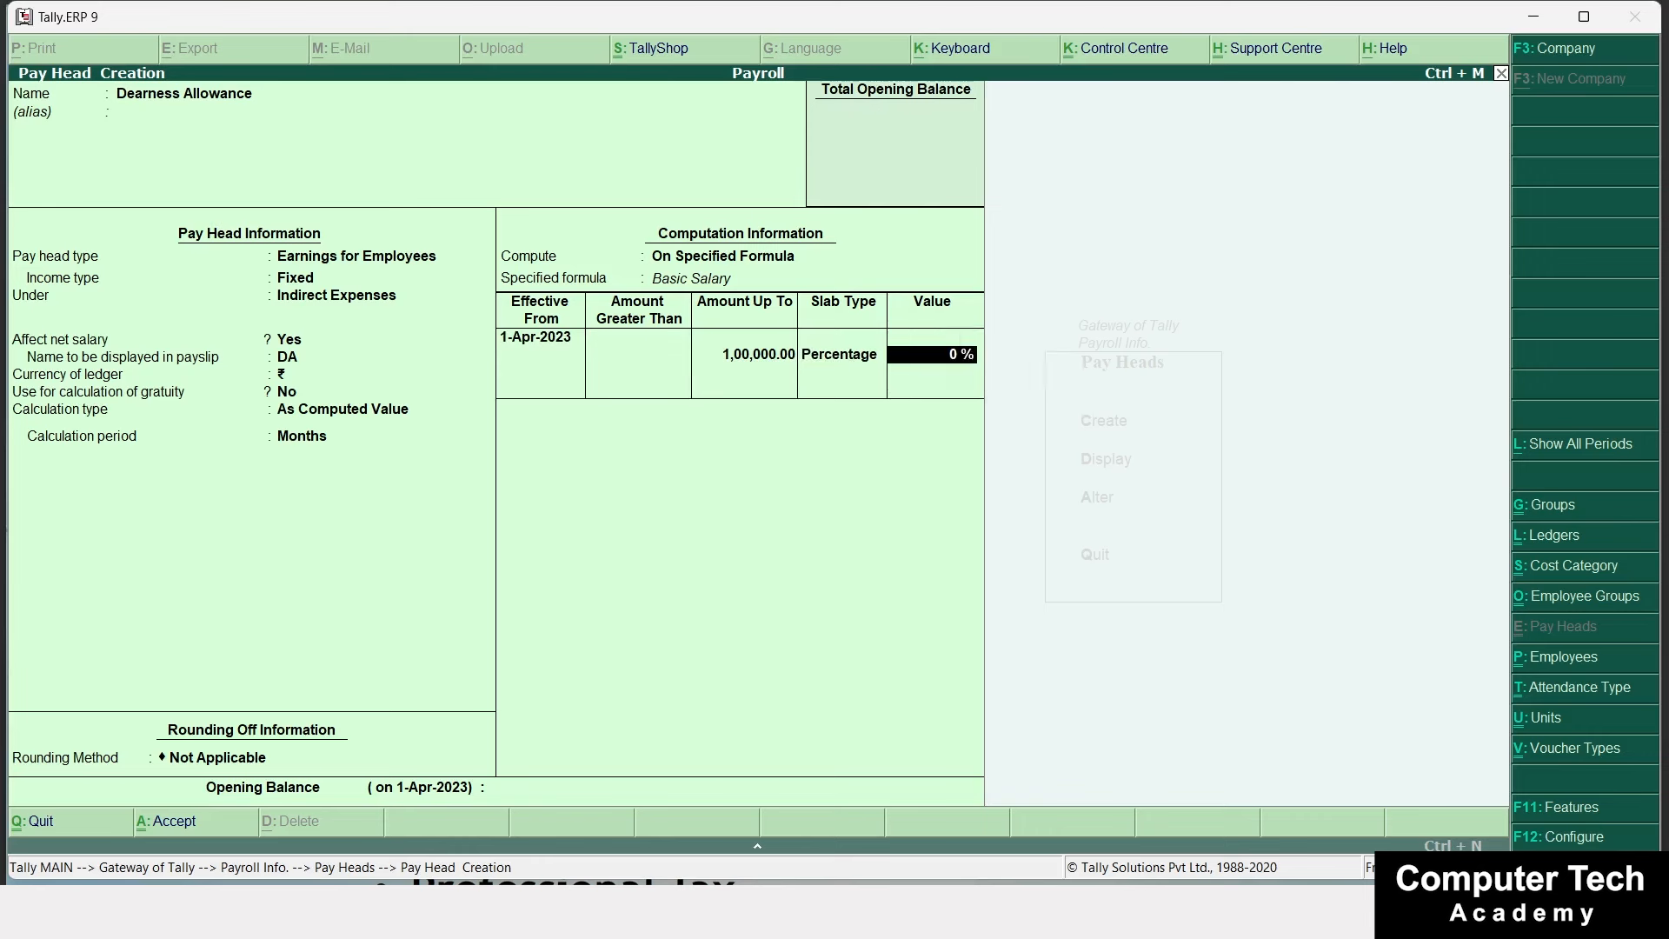
pyautogui.write('2')
pyautogui.press('Return')
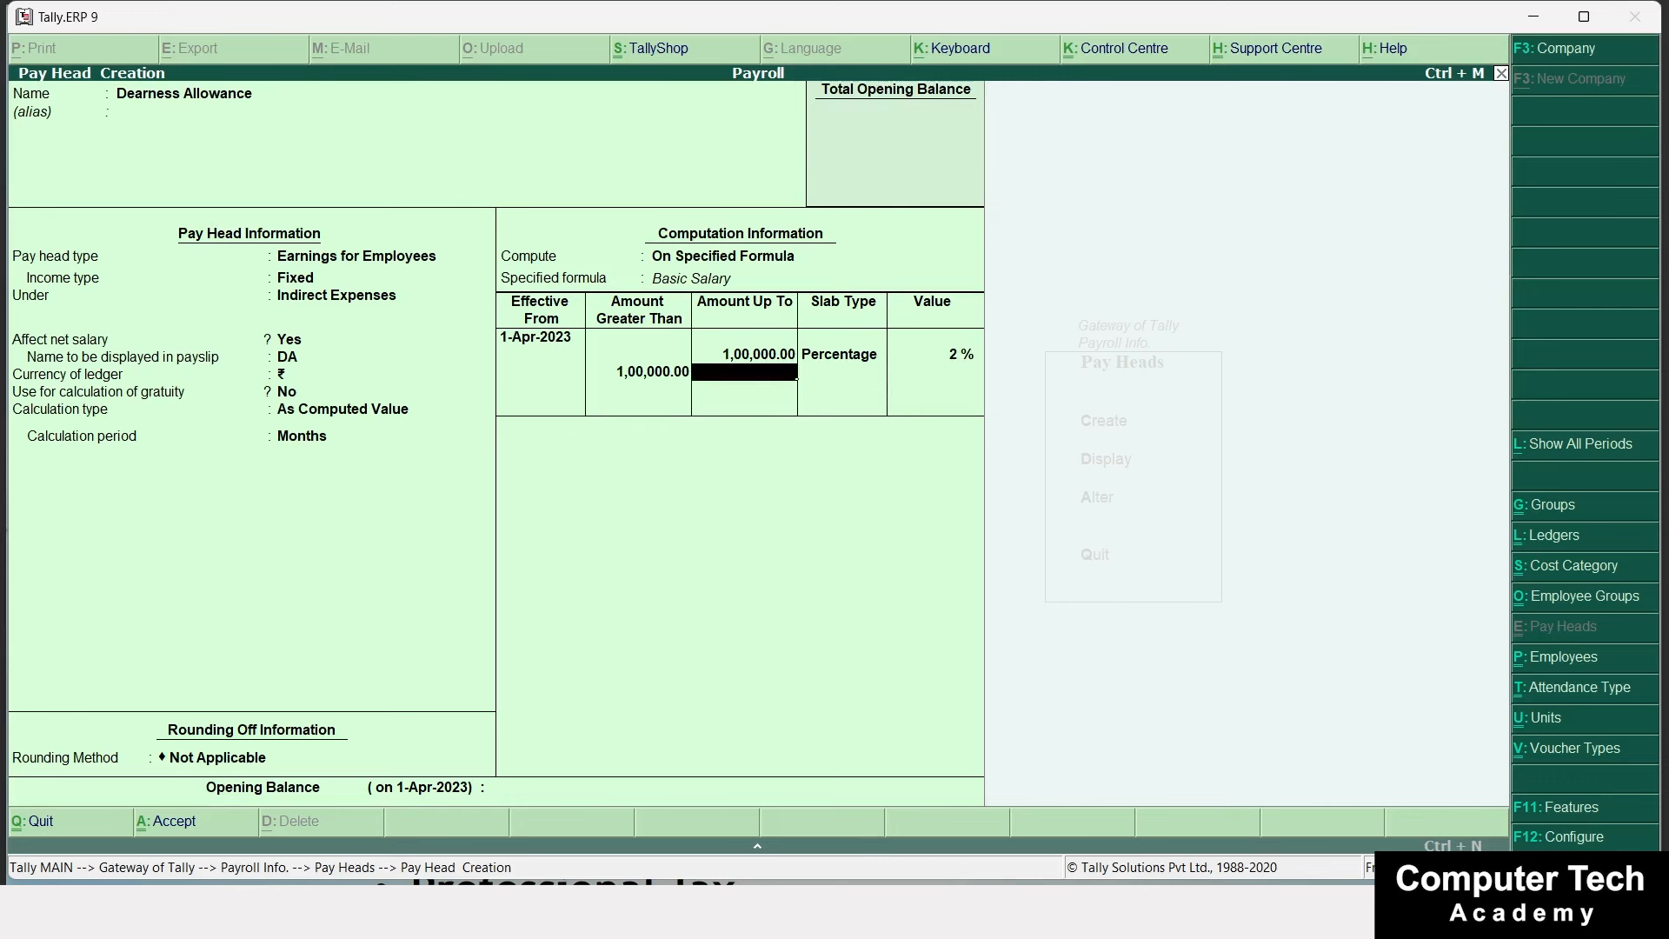
# Add a 3% slab up to 1,50,000 and an open 0% row, then save Dearness Allowance.
pyautogui.moveTo(979, 913)
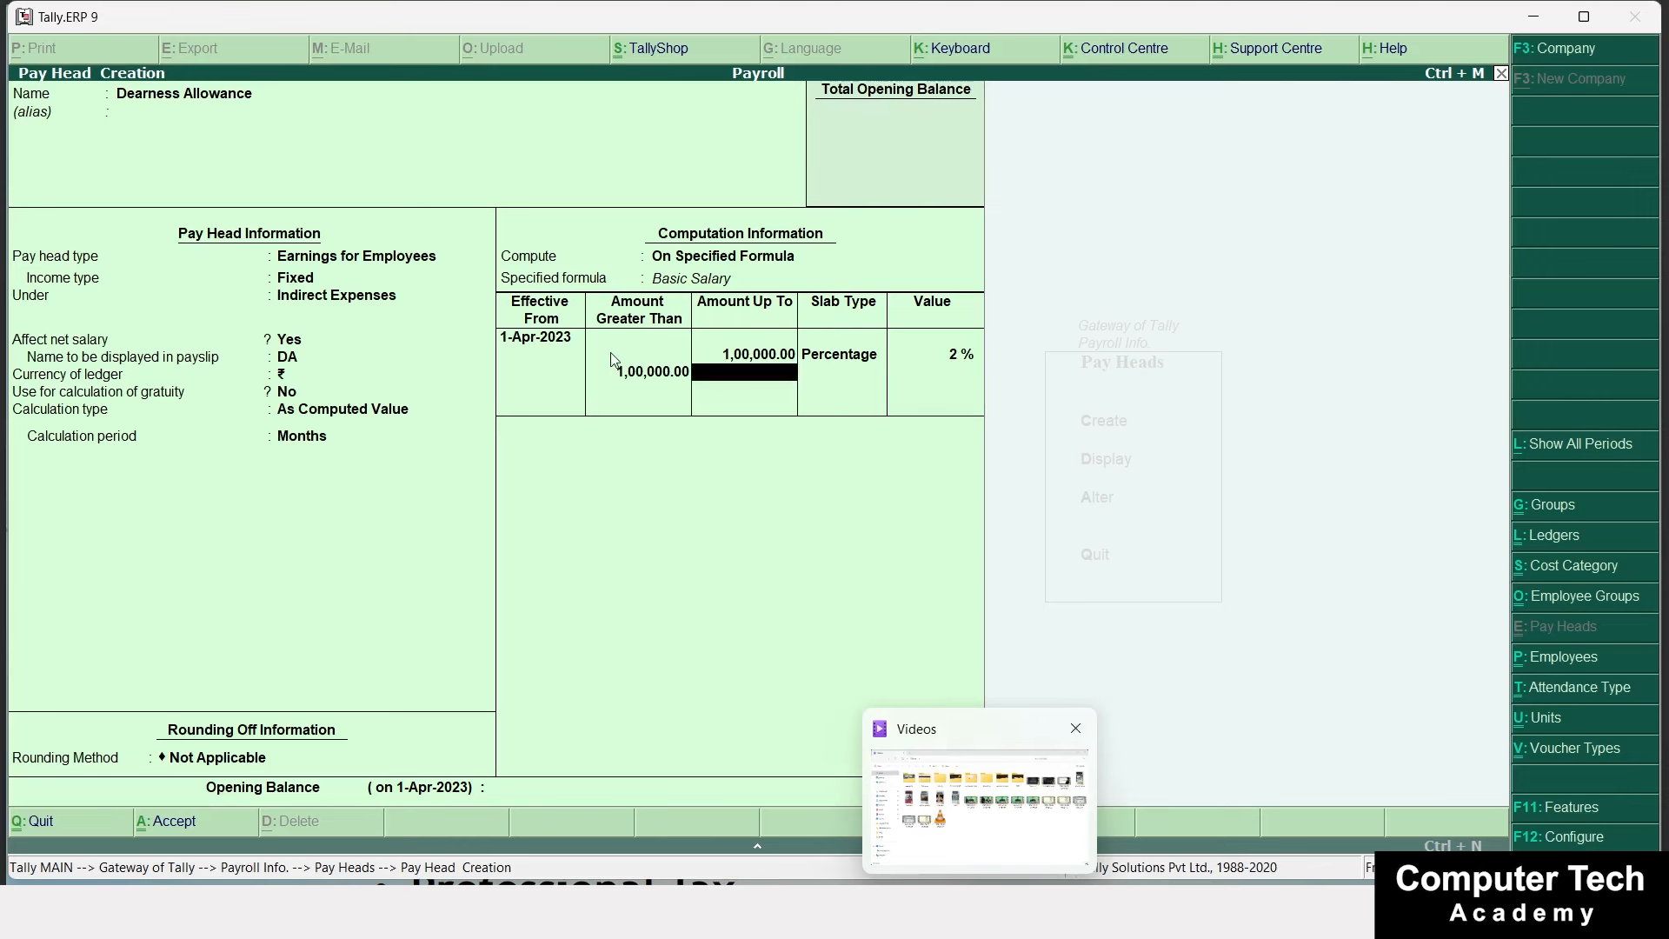
pyautogui.write('150')
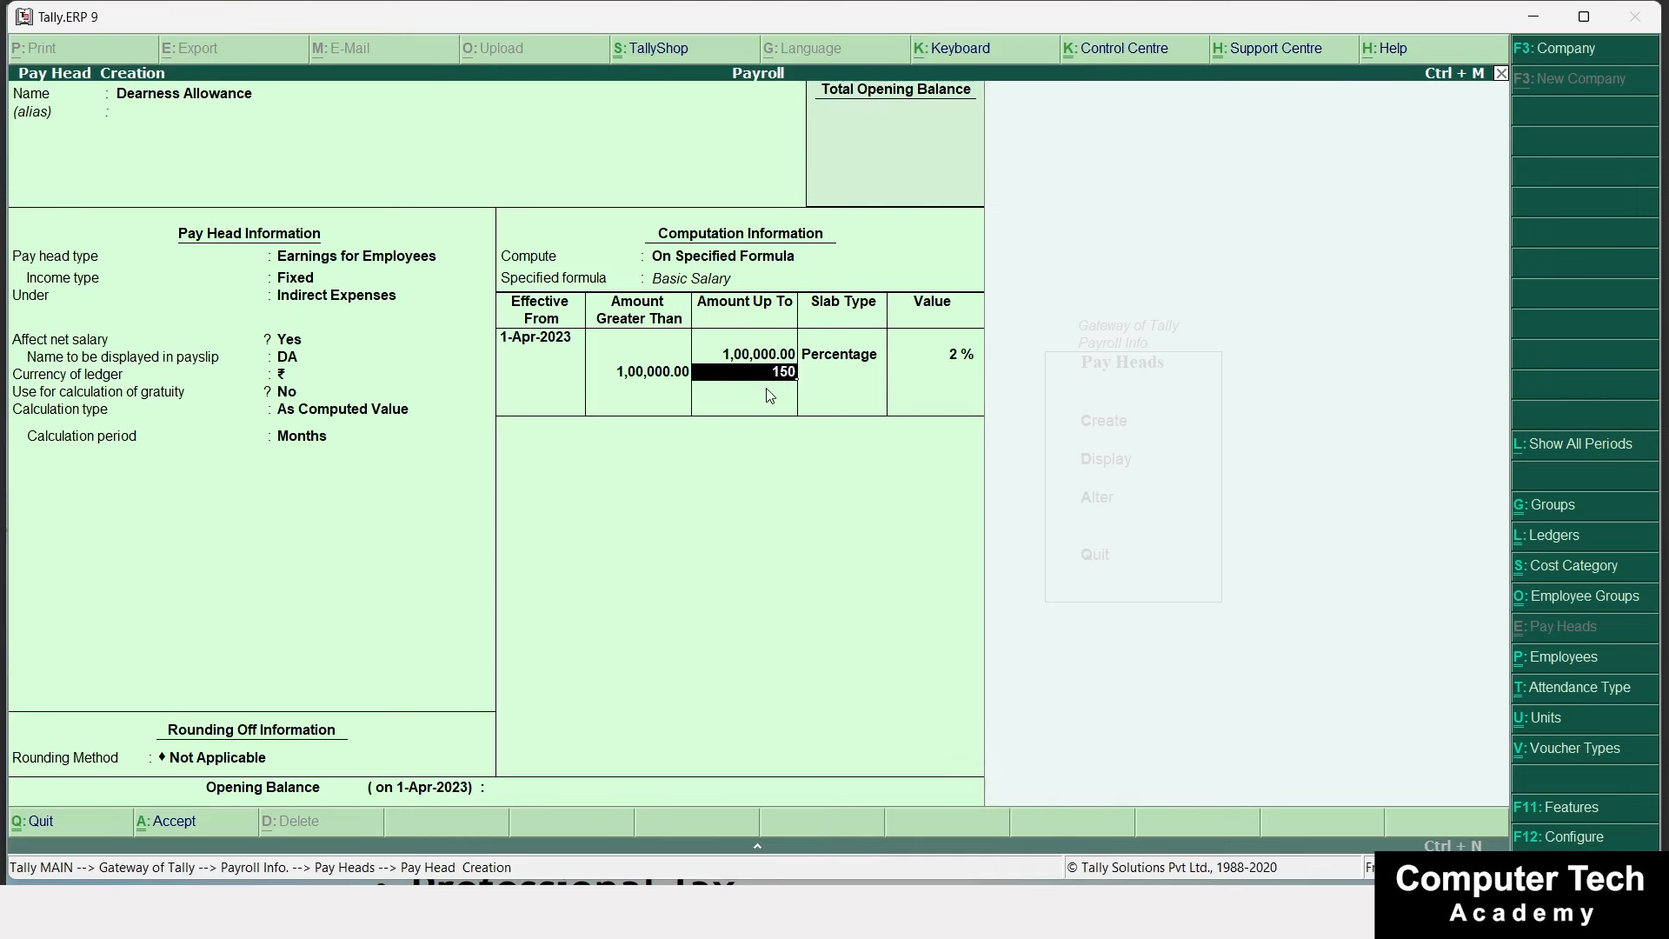
pyautogui.write('000')
pyautogui.press('Return')
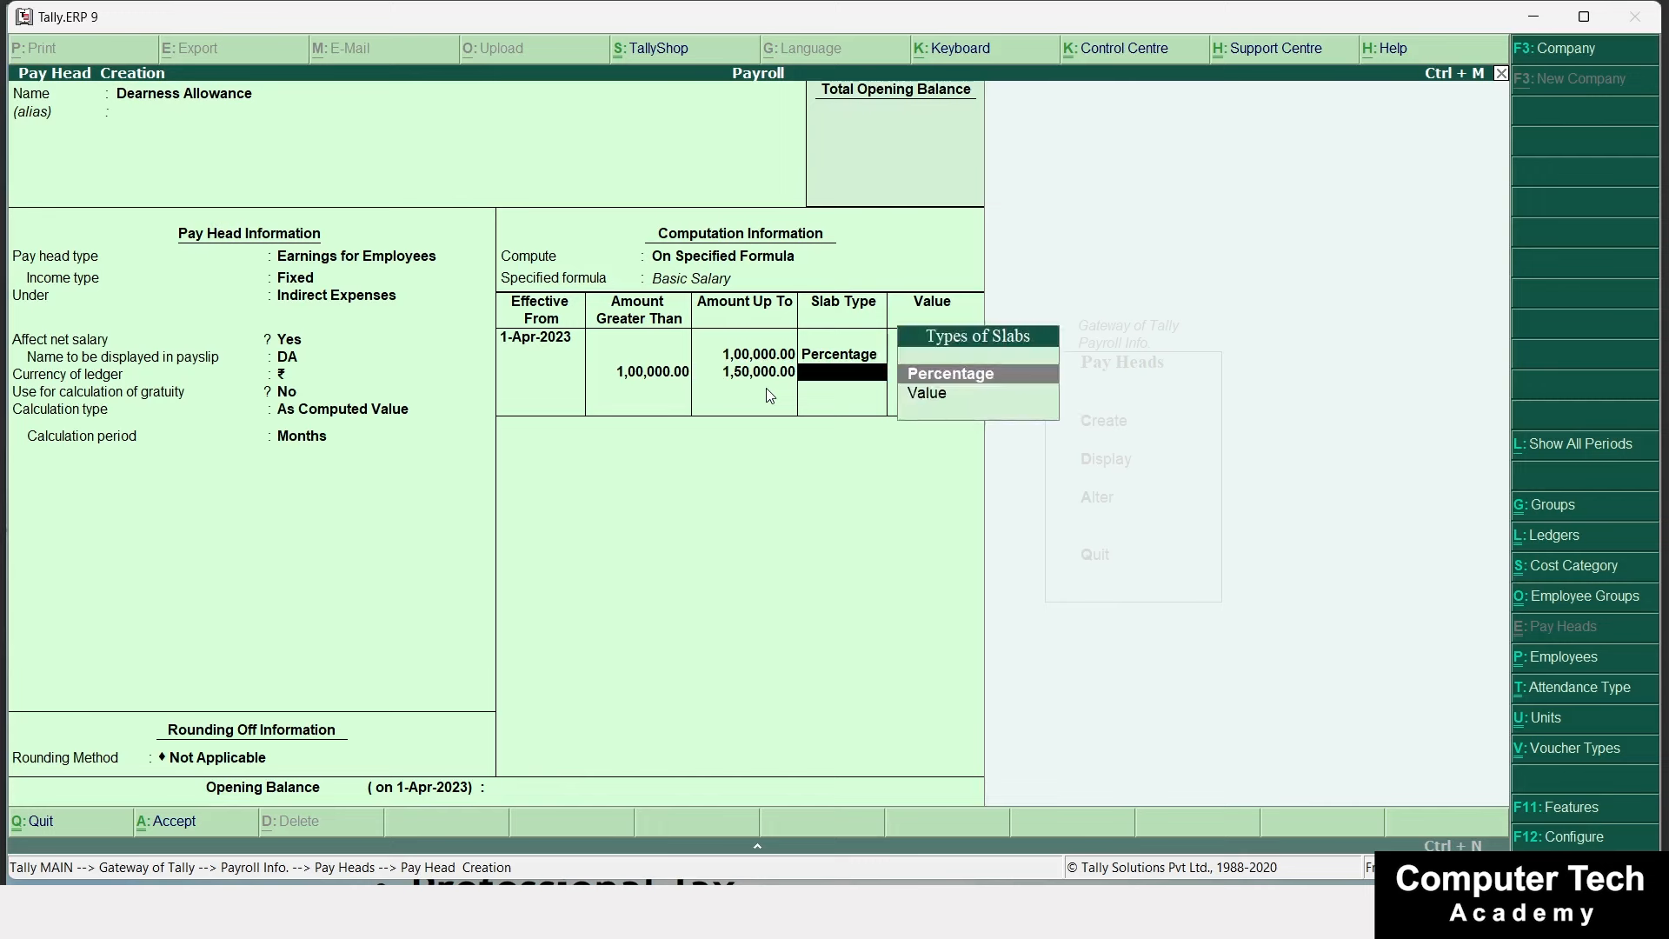
pyautogui.press('Return')
pyautogui.write('3')
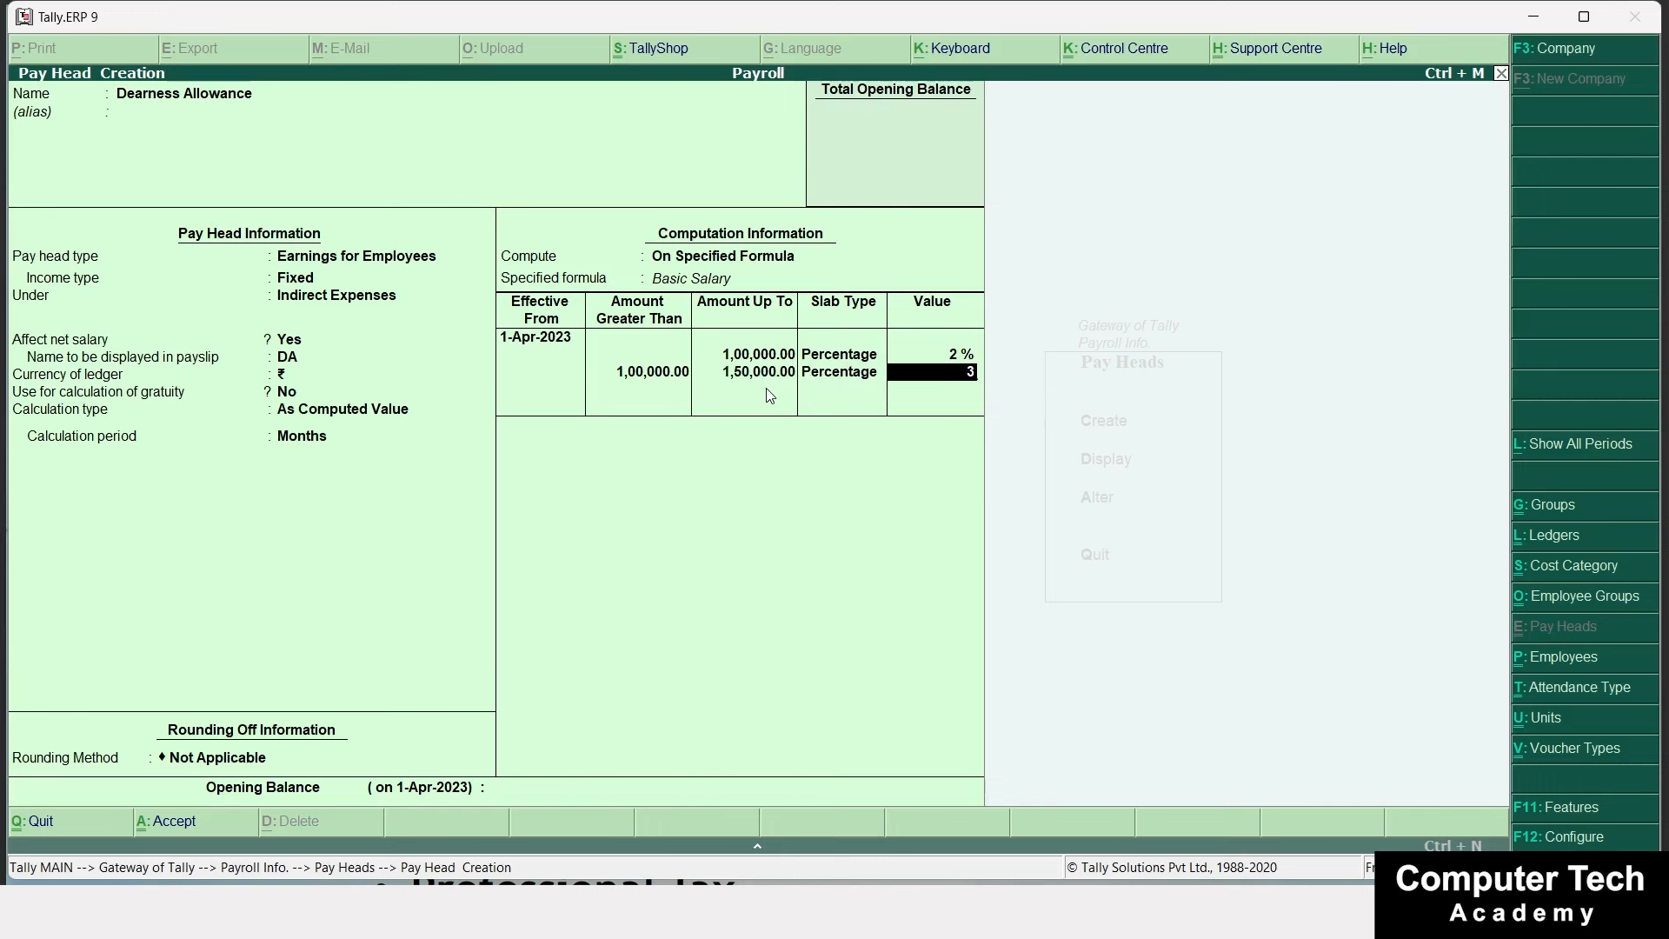
pyautogui.press('Return')
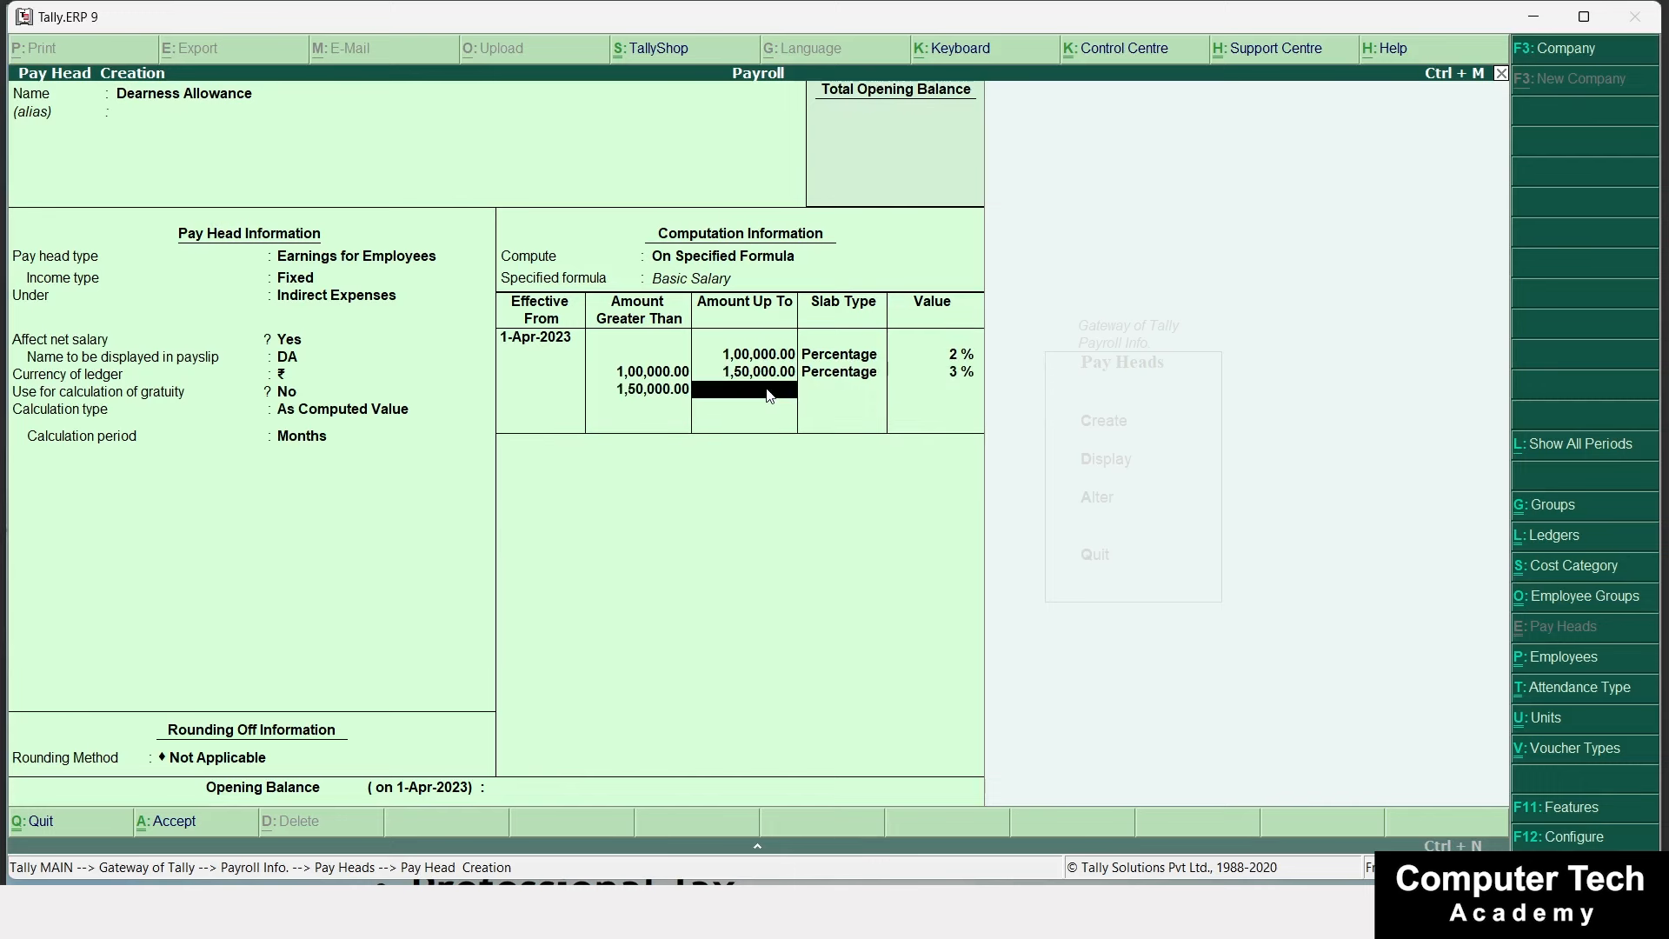
pyautogui.press('Return')
pyautogui.press('Return')
pyautogui.press('Return')
pyautogui.press('Return')
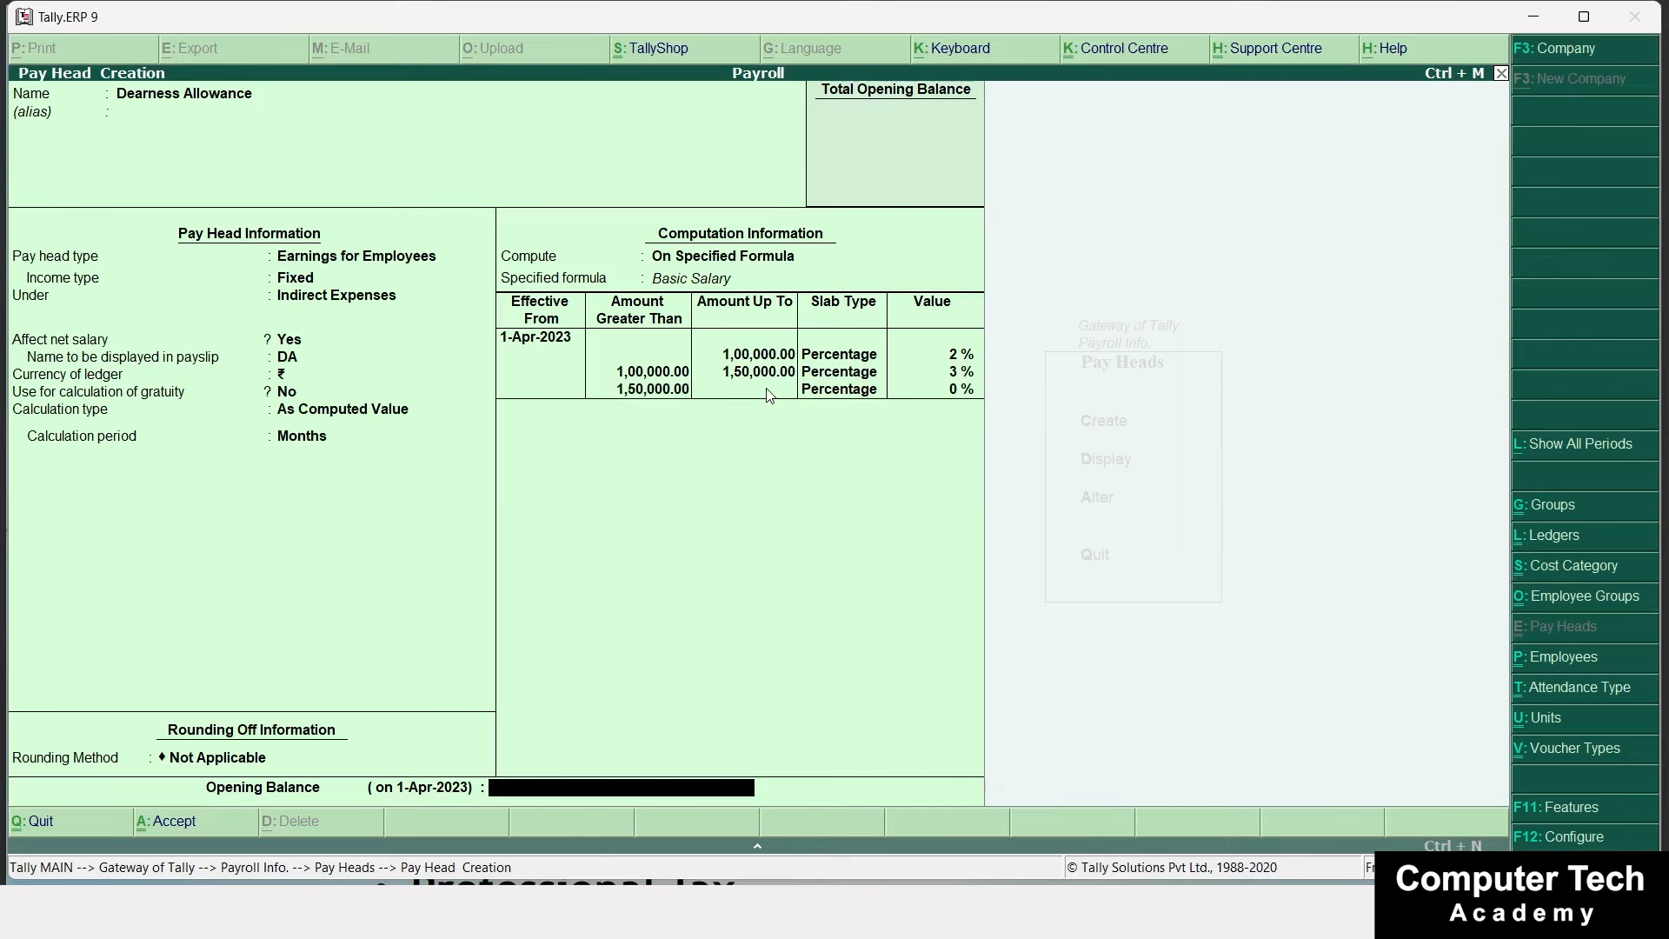
pyautogui.hotkey('ctrl', 'a')
pyautogui.hotkey('alt', 'Tab')
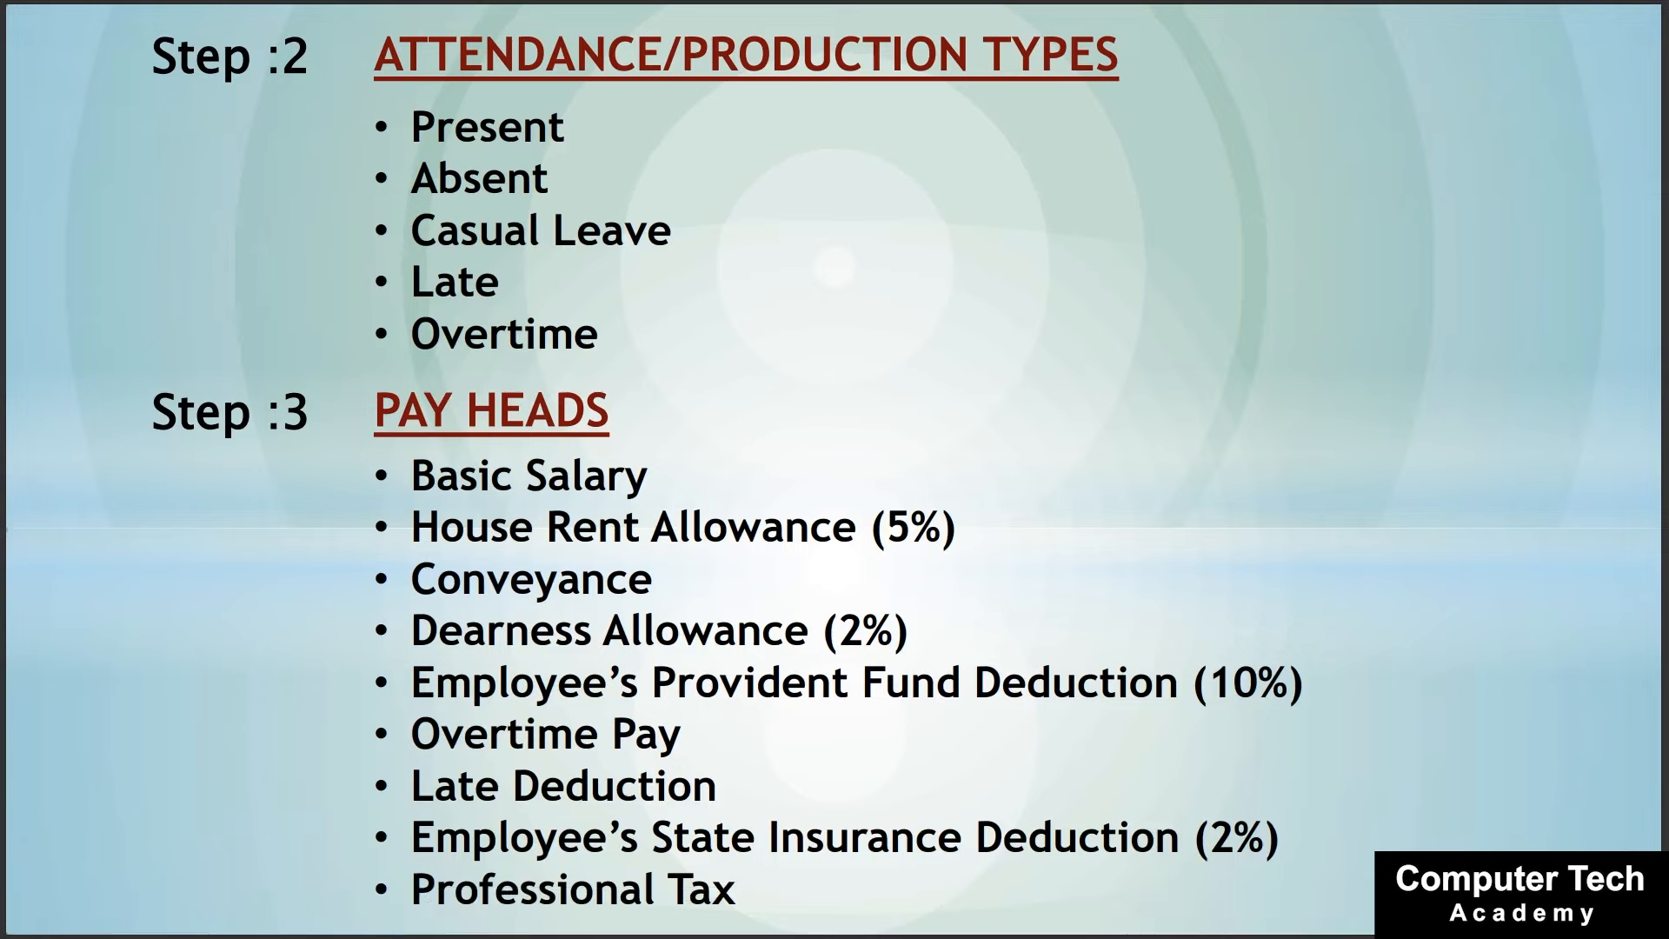
# Return from the Step 3 pay heads slide to Tally's blank Pay Head Creation form.
pyautogui.hotkey('alt', 'Tab')
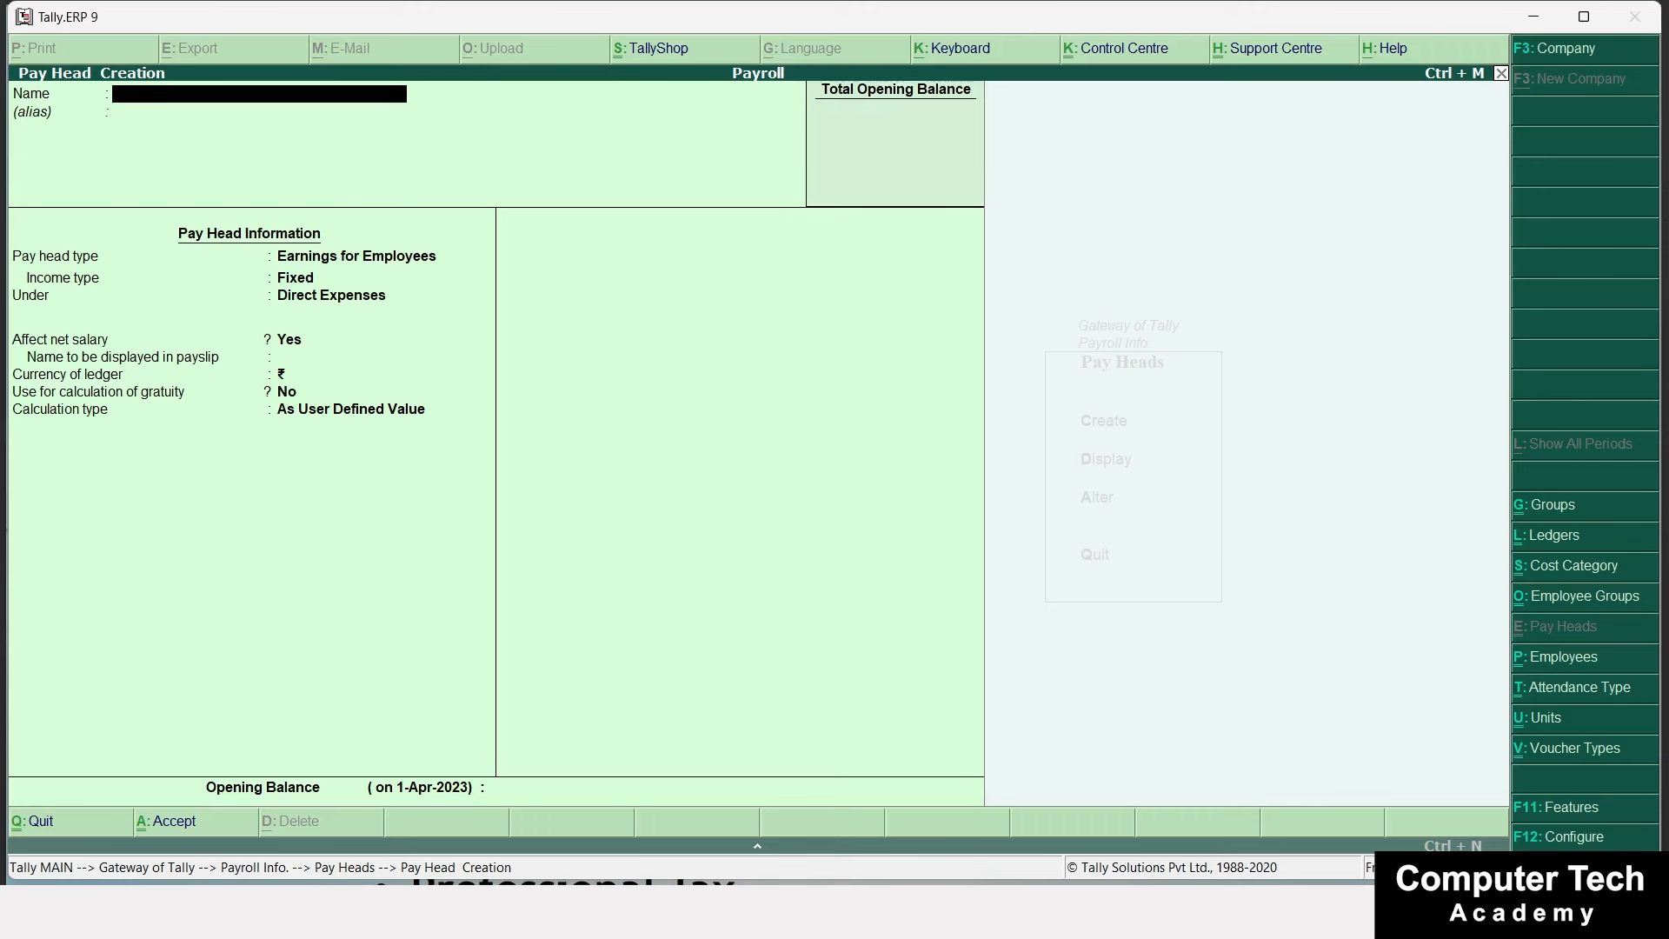
# Create Employee's Provident Fund as an Employees' Statutory Deduction under Current Liabilities, payslip EPF, no rounding.
pyautogui.write("Employee's Providenr")
pyautogui.write(' Fund')
pyautogui.press('Return')
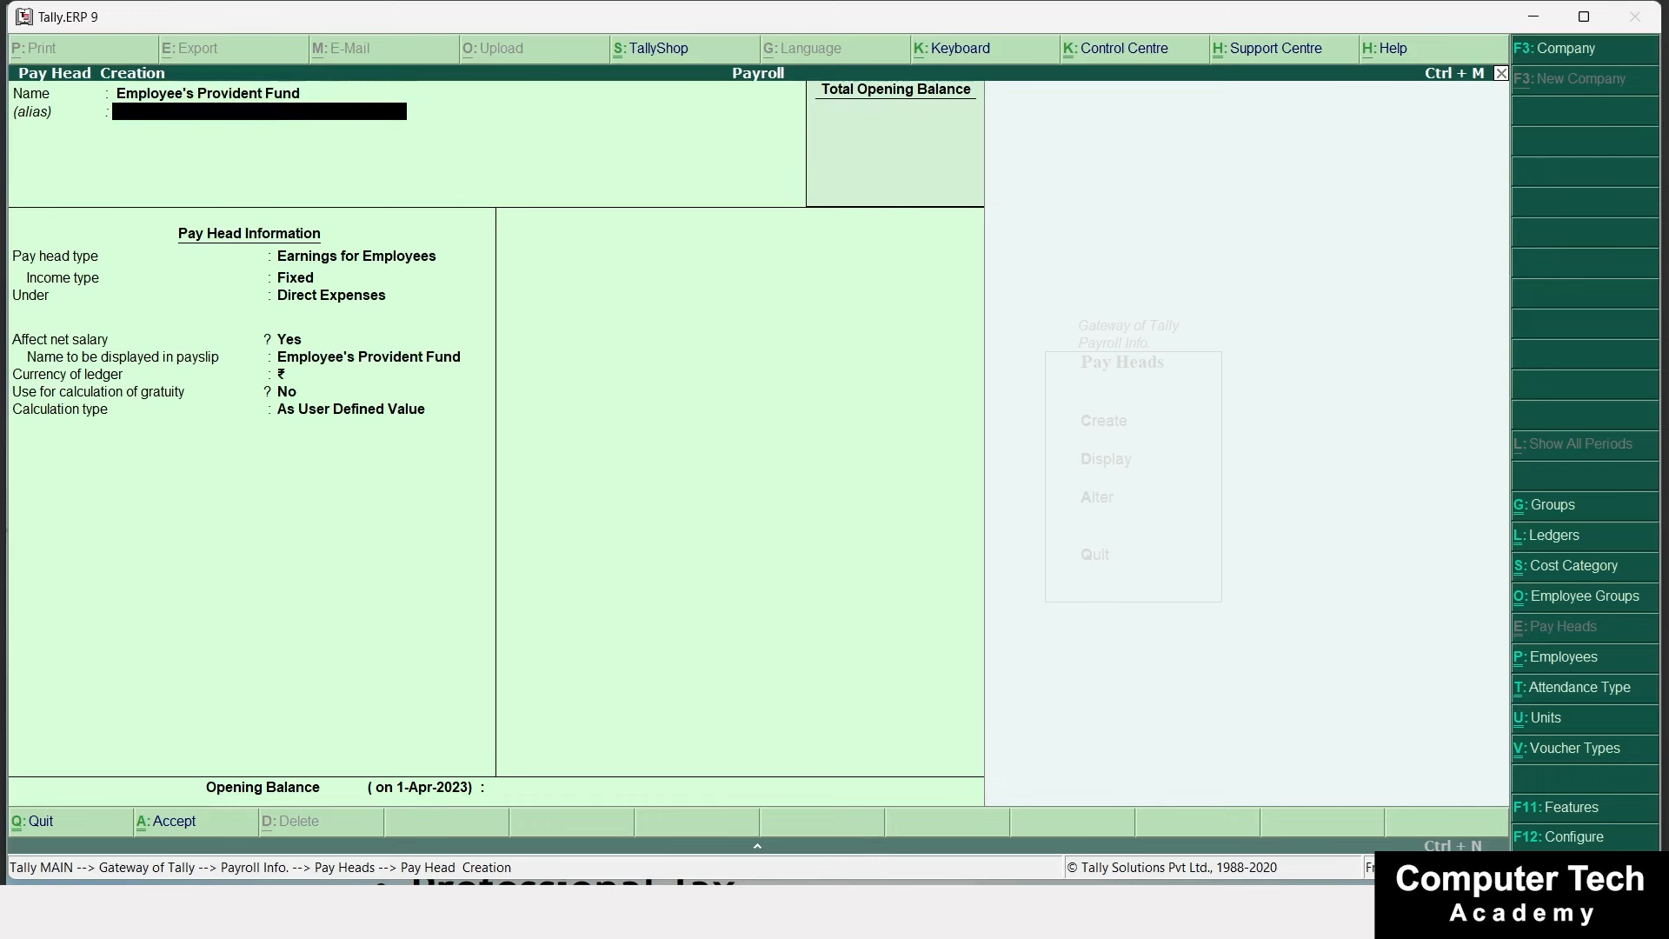
pyautogui.press('Return')
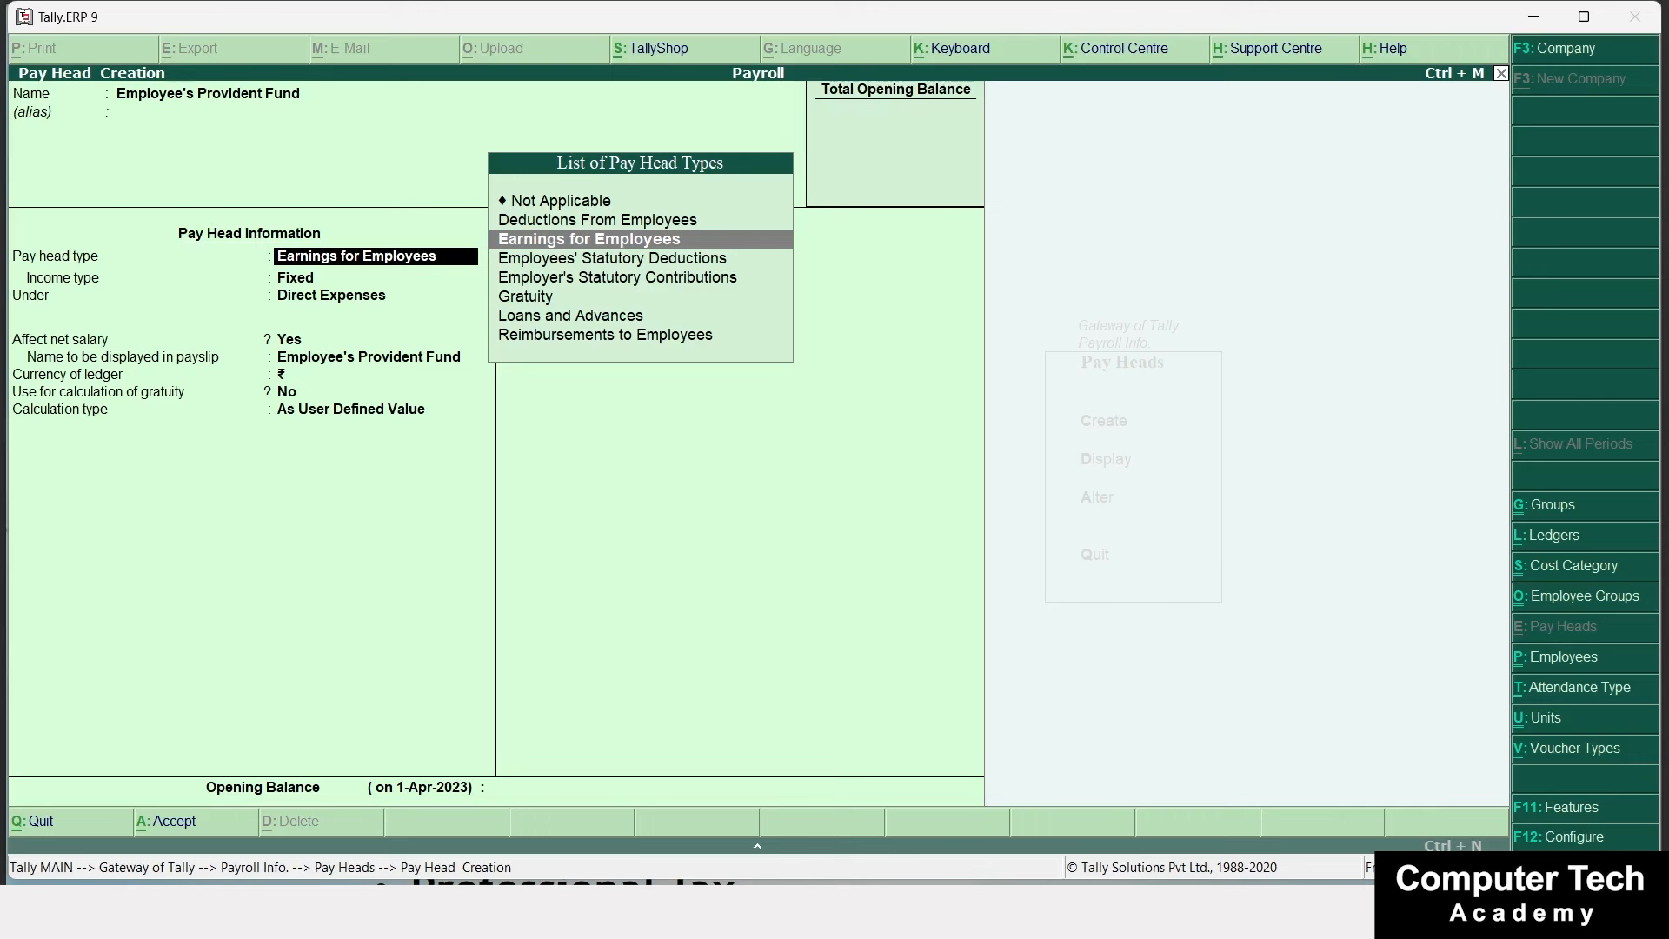
pyautogui.press('Down')
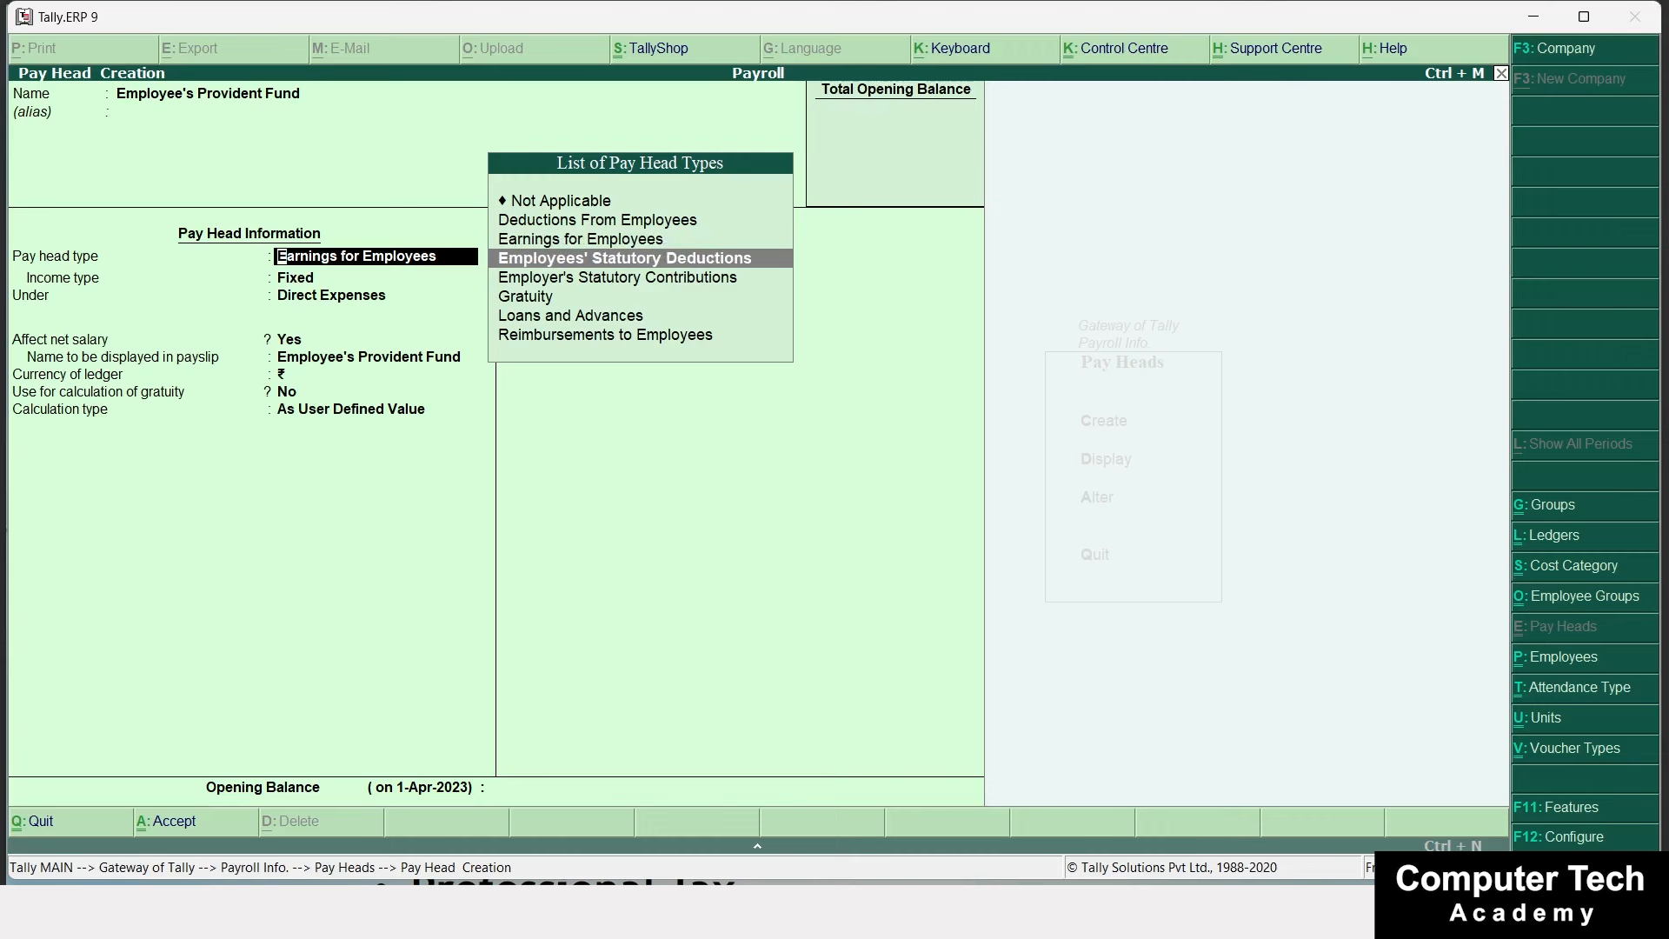
pyautogui.press('Return')
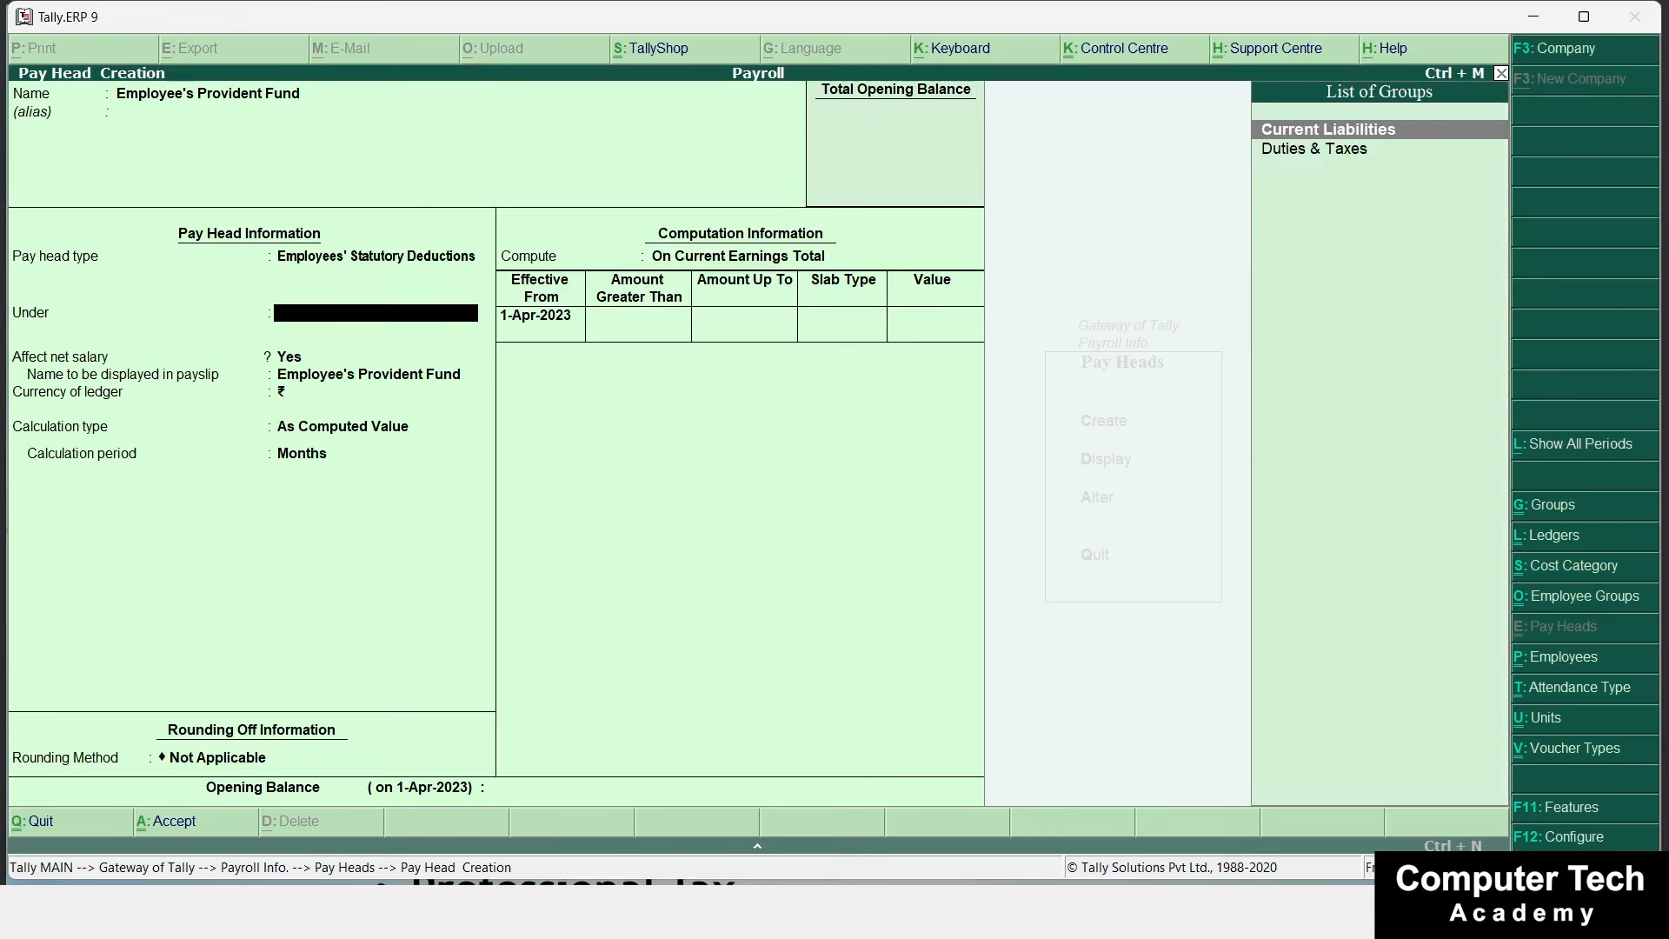
pyautogui.press('Return')
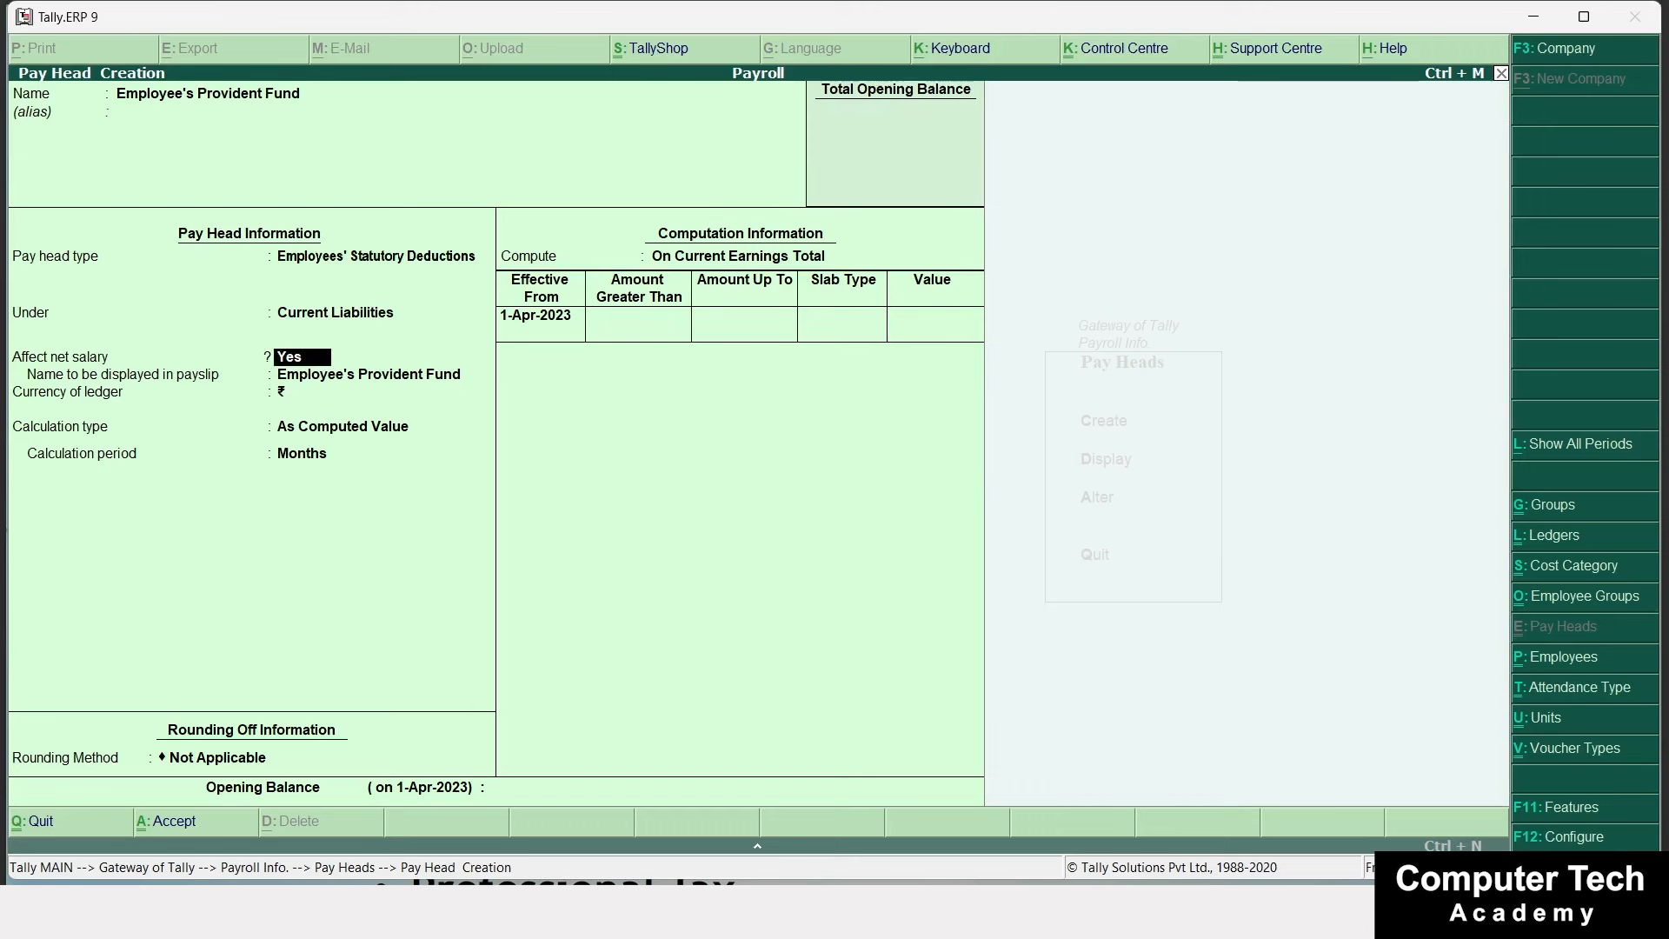
pyautogui.press('Return')
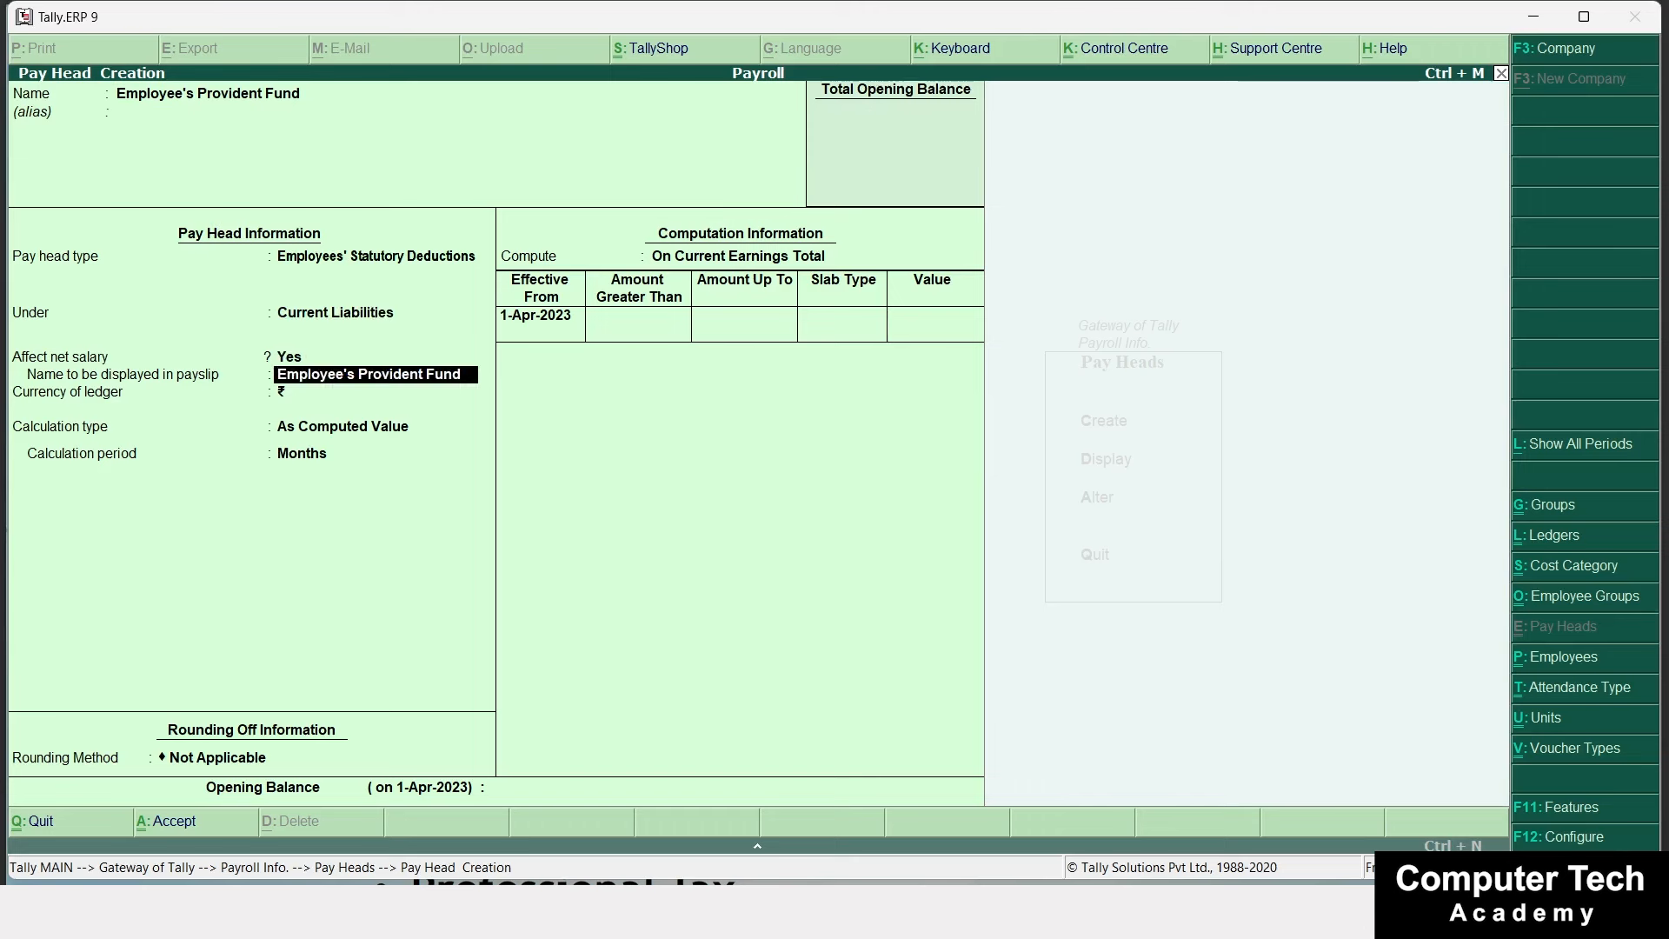
pyautogui.write('EPF')
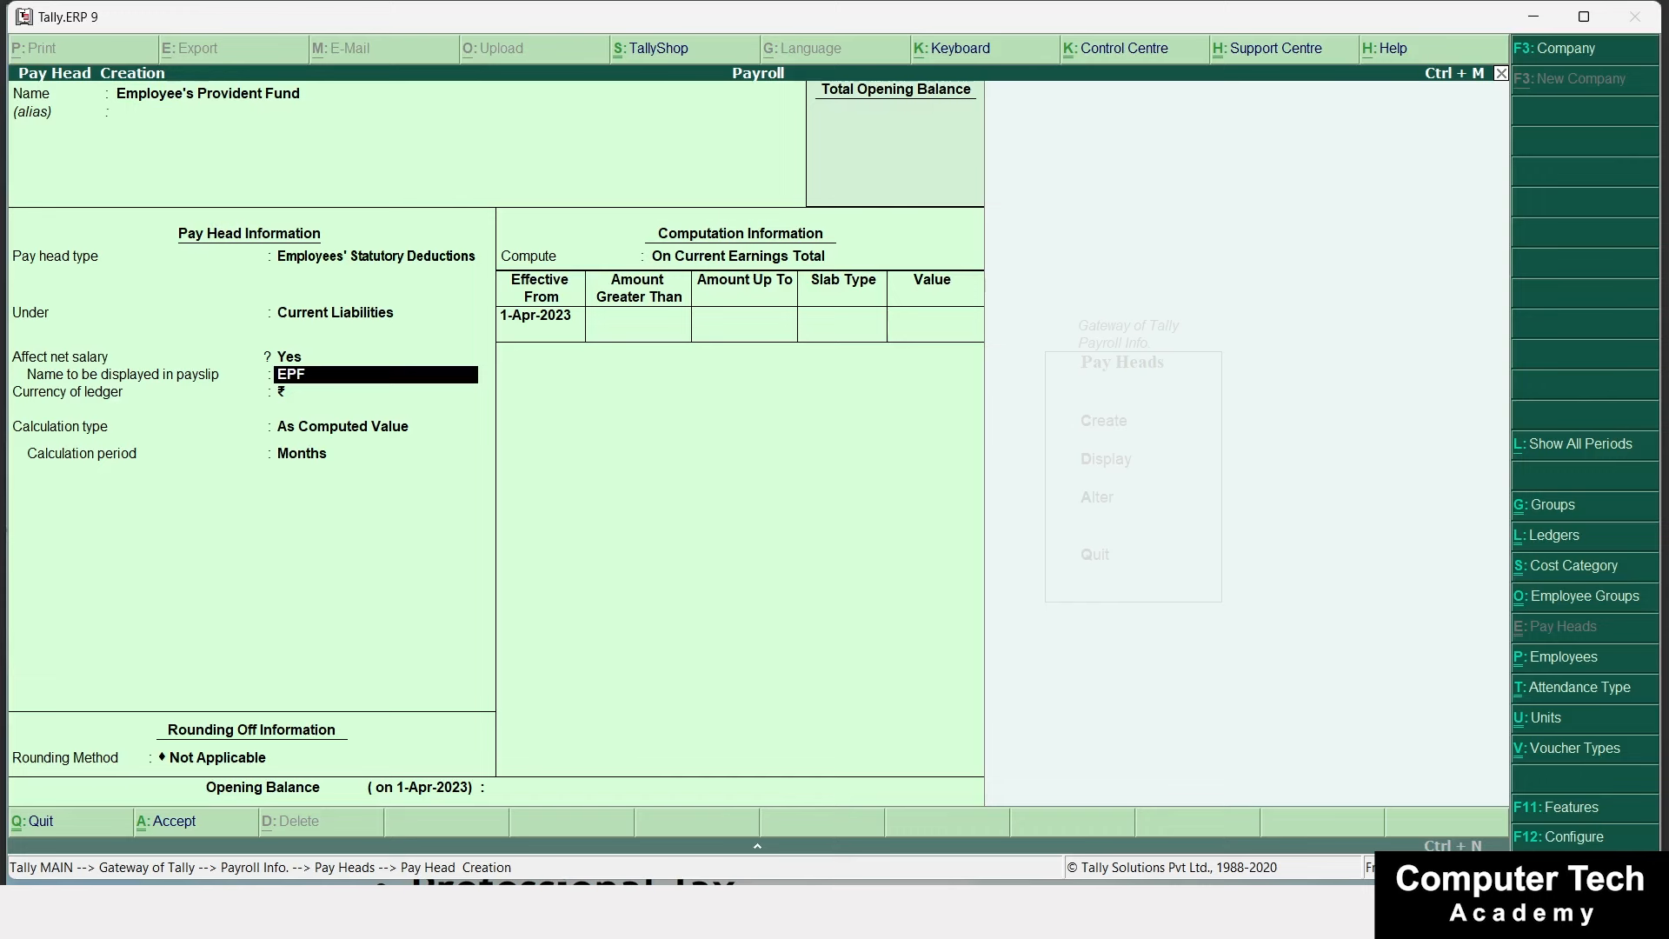
pyautogui.press('Return')
pyautogui.press('Return')
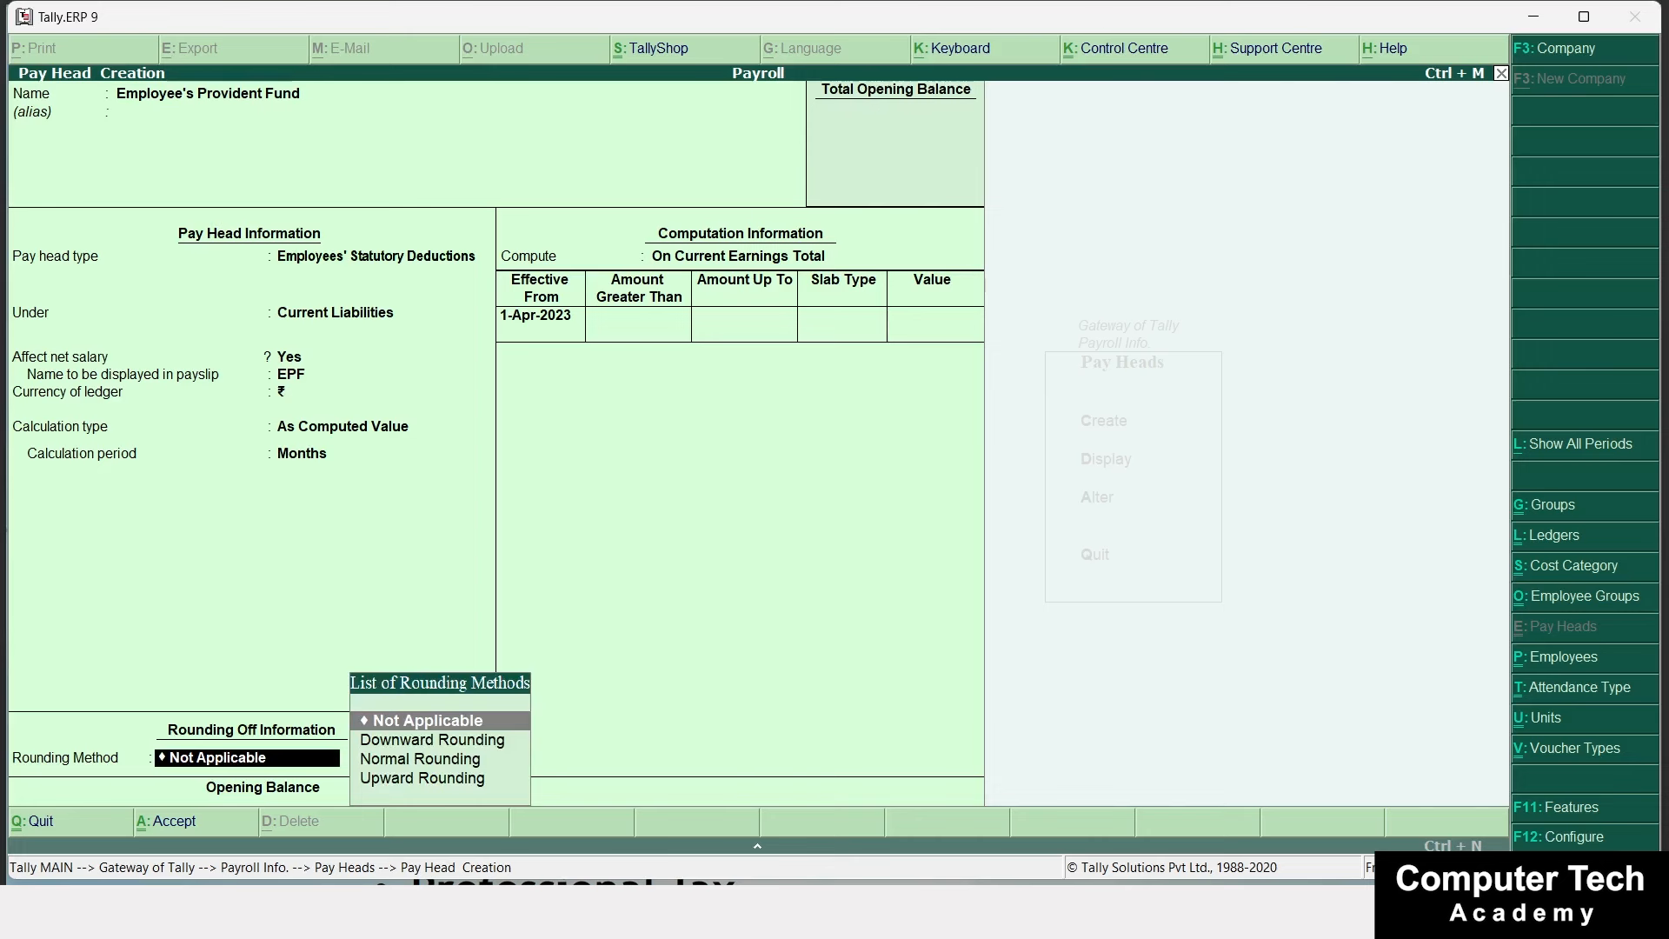
pyautogui.press('Return')
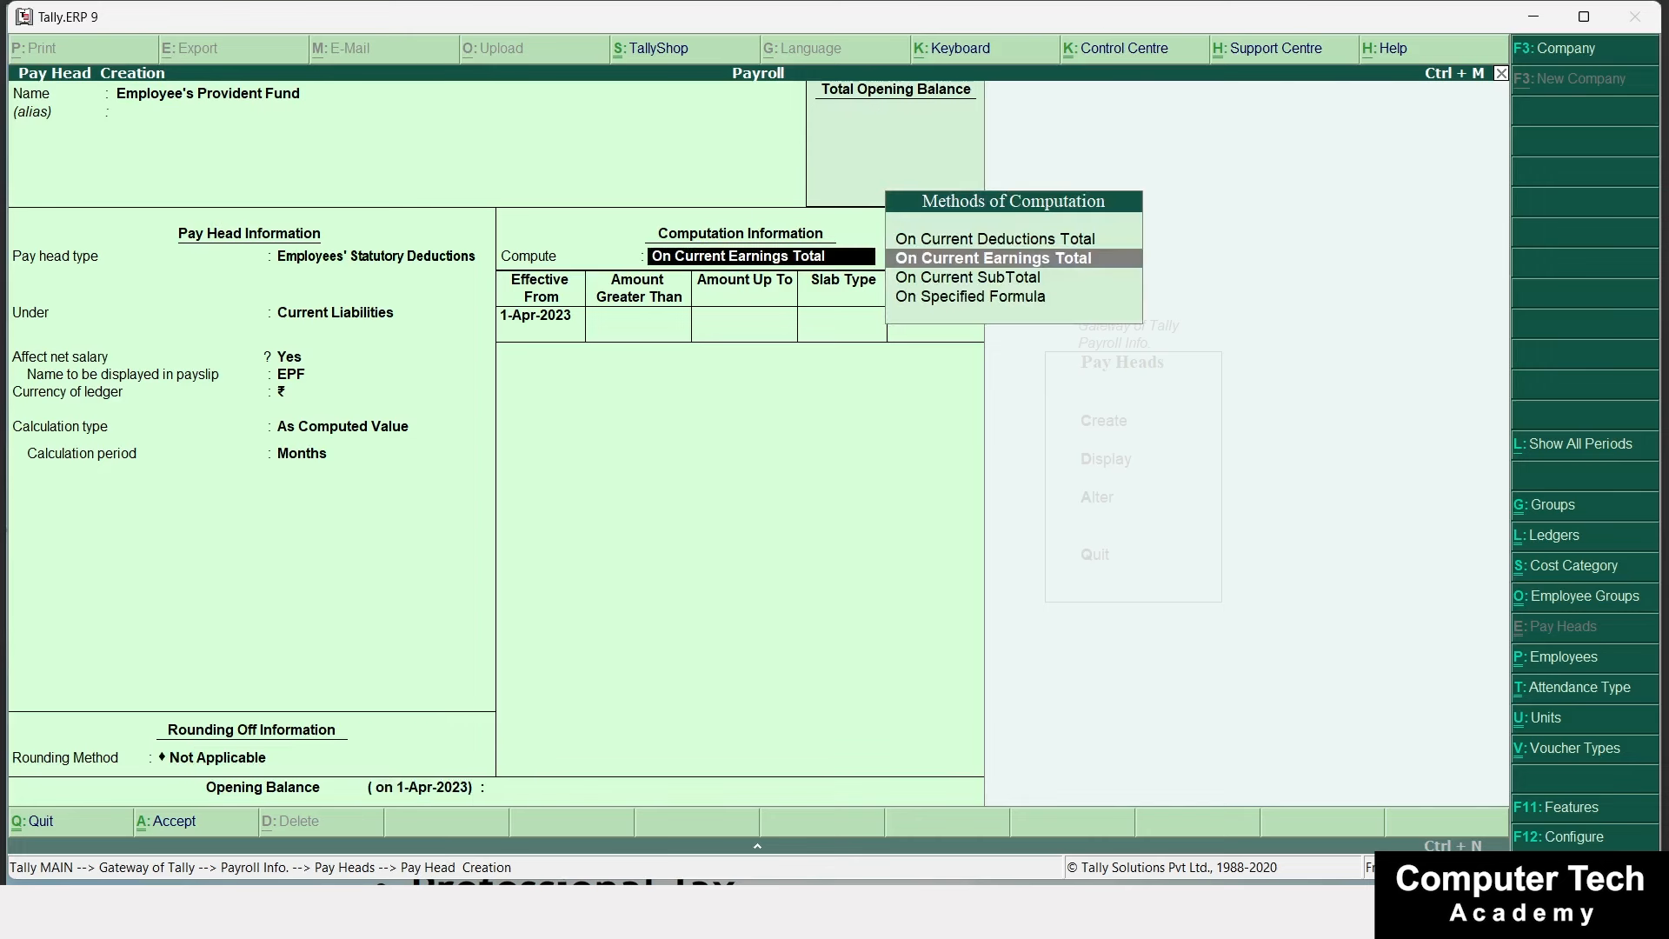
# Compute EPF on a specified formula based on Basic Salary.
pyautogui.press('Down')
pyautogui.press('Down')
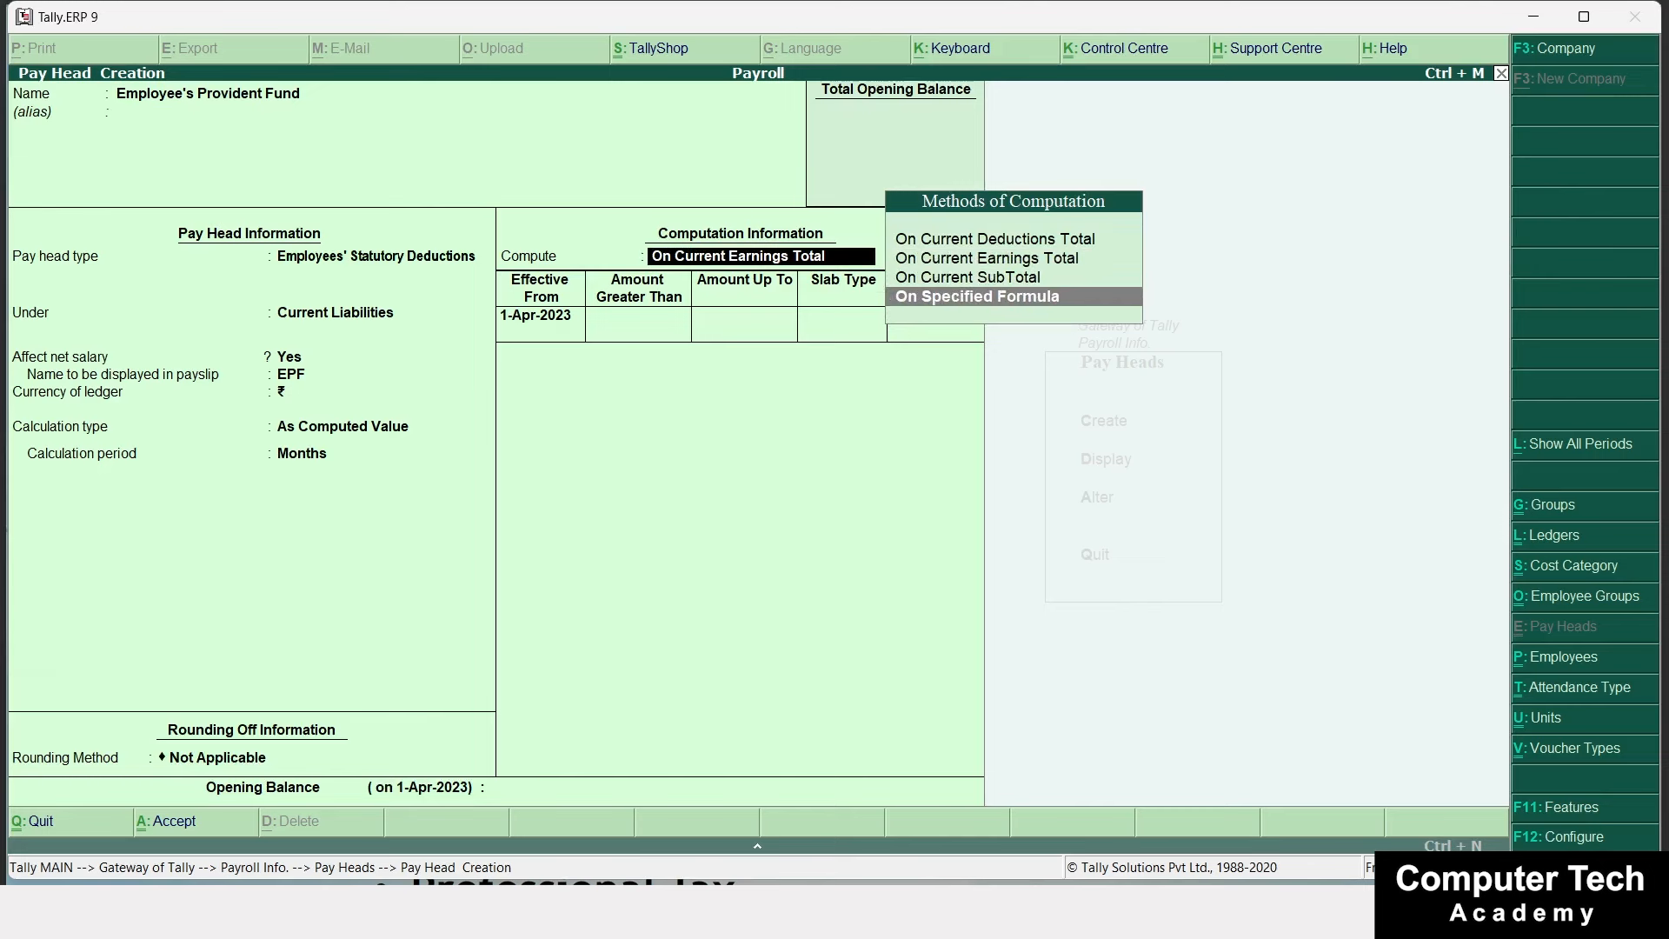
pyautogui.press('Return')
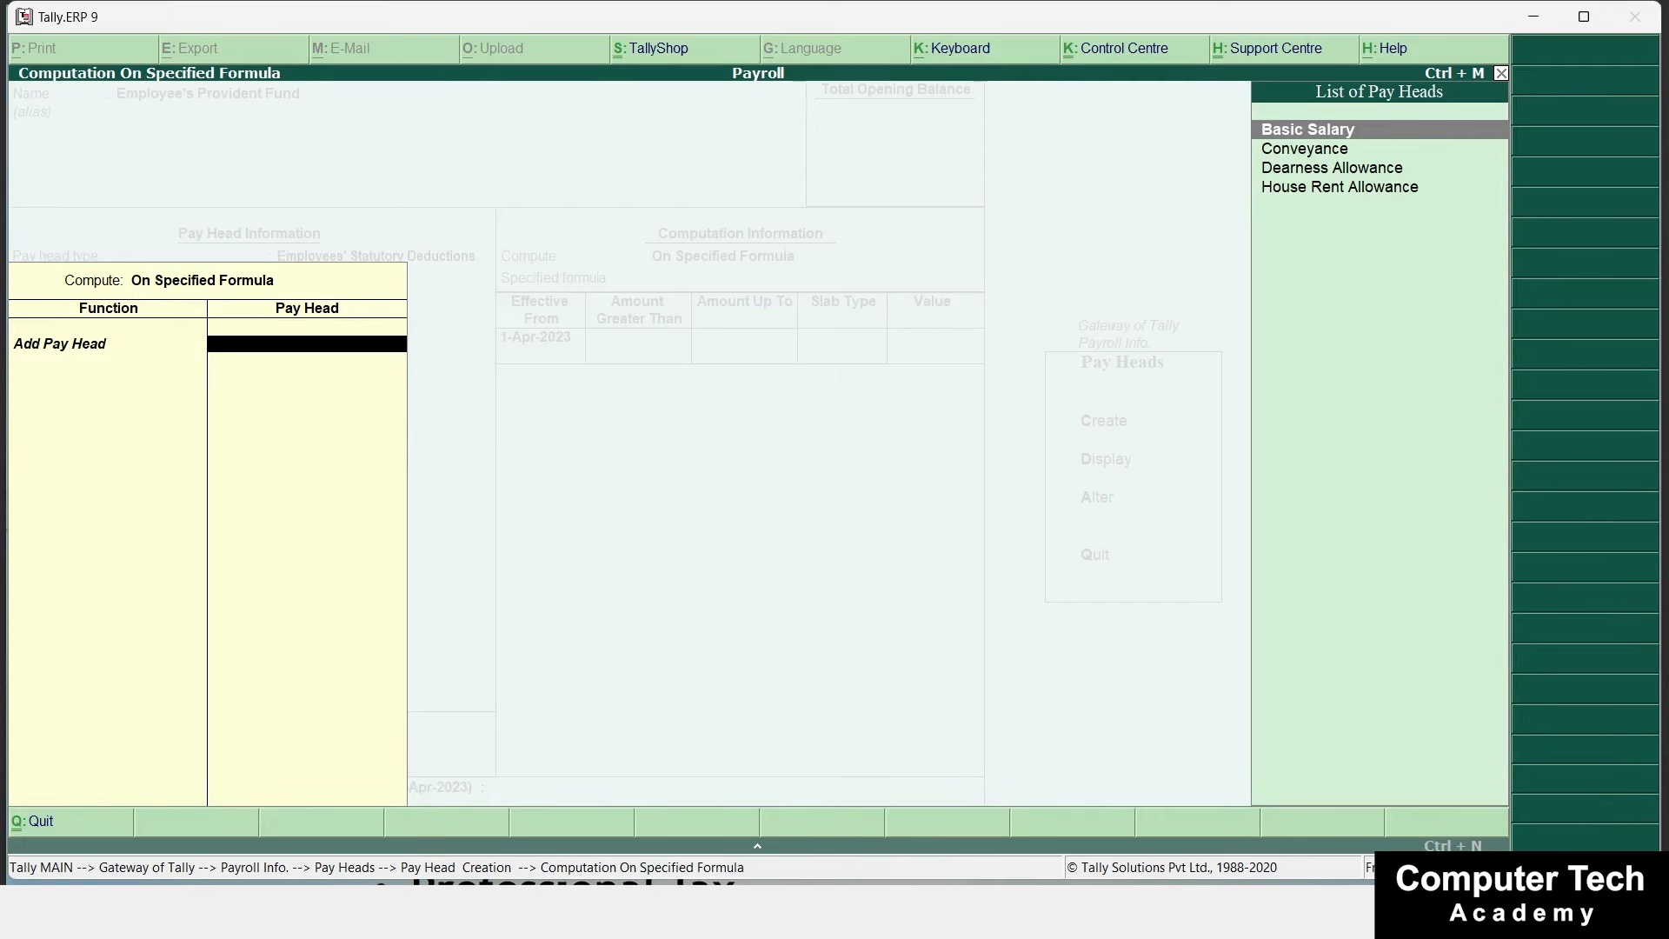
pyautogui.press('Return')
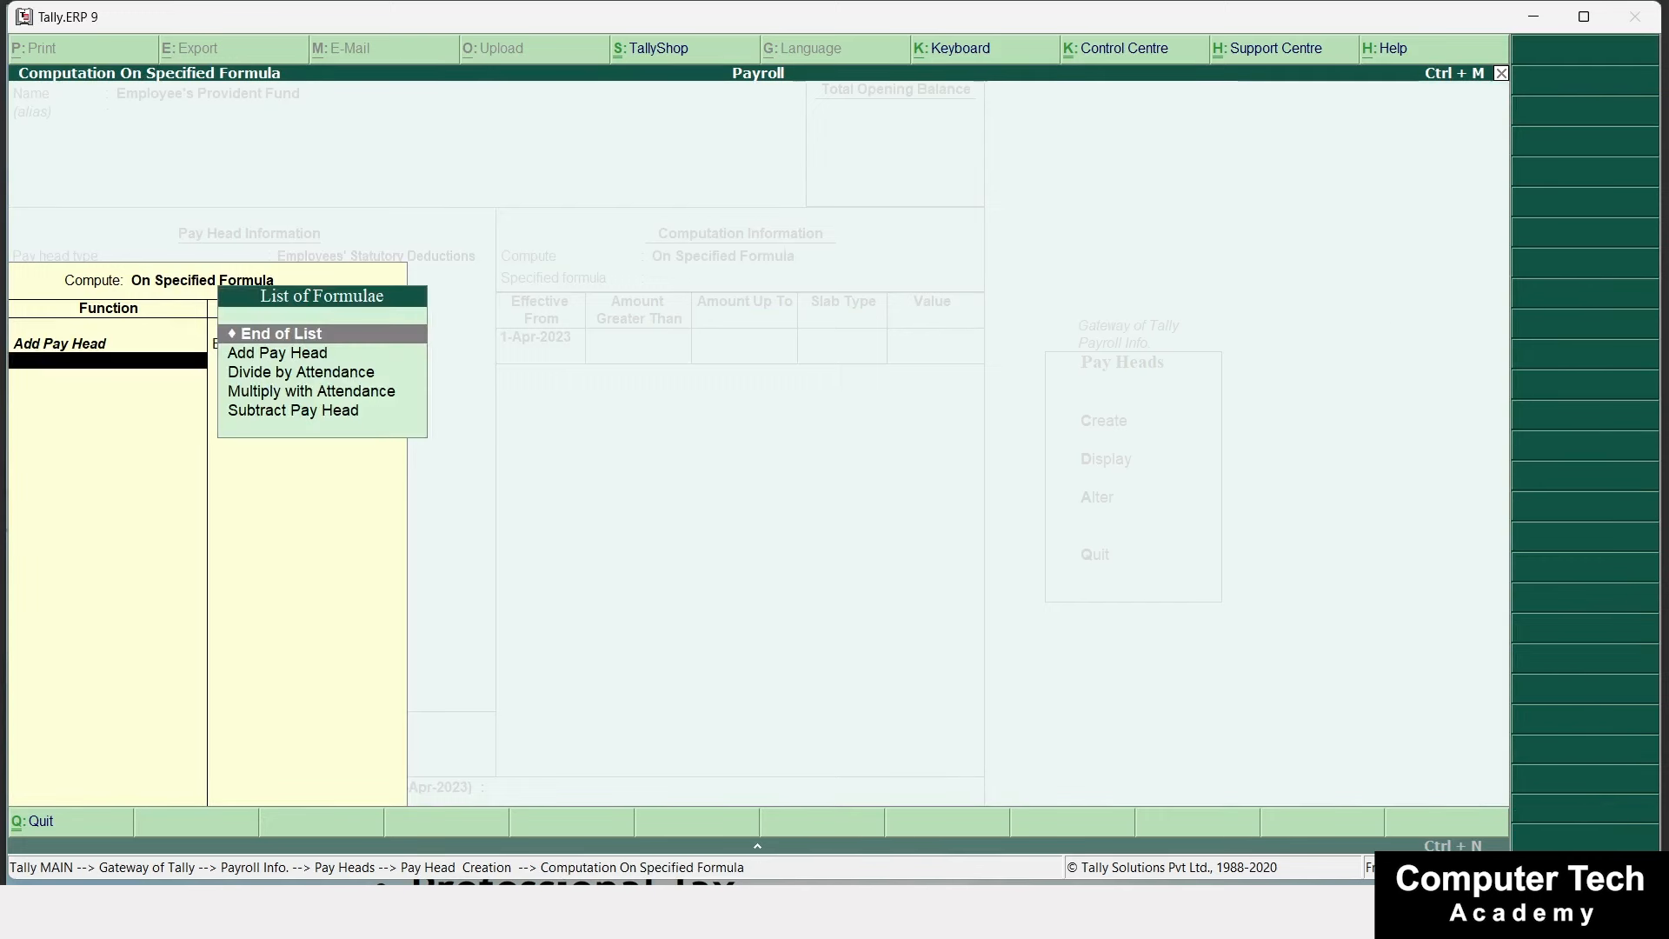
pyautogui.press('Return')
# Add a 10% percentage slab up to 1,00,000 and save the pay head.
pyautogui.press('Return')
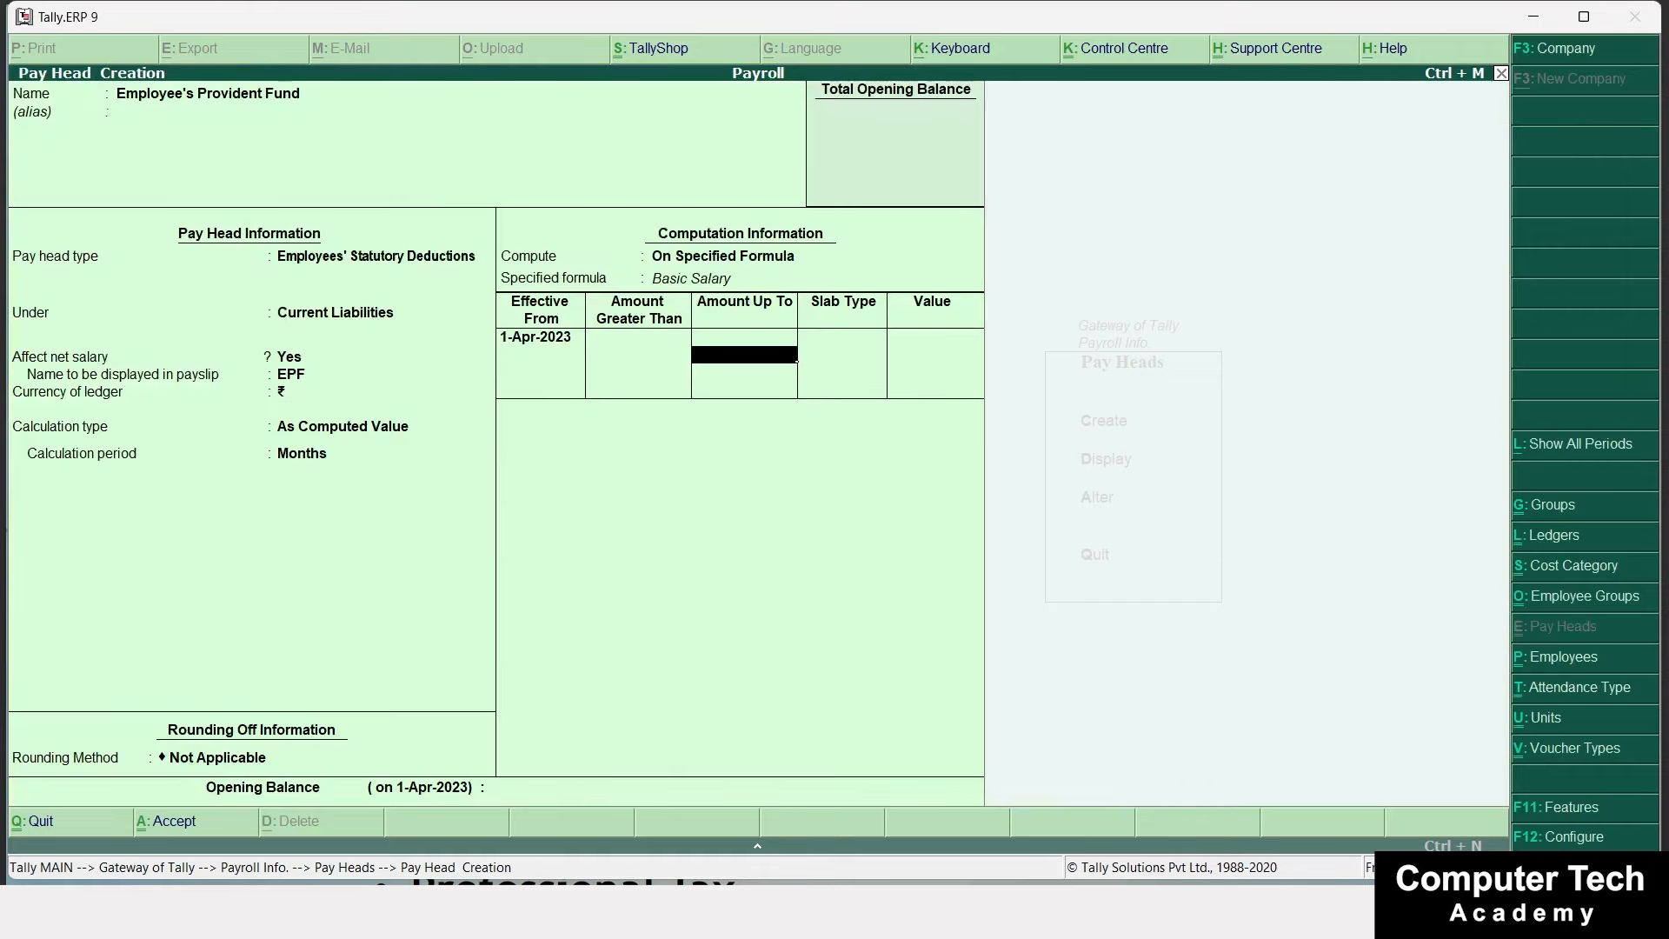
pyautogui.write('100000')
pyautogui.press('Return')
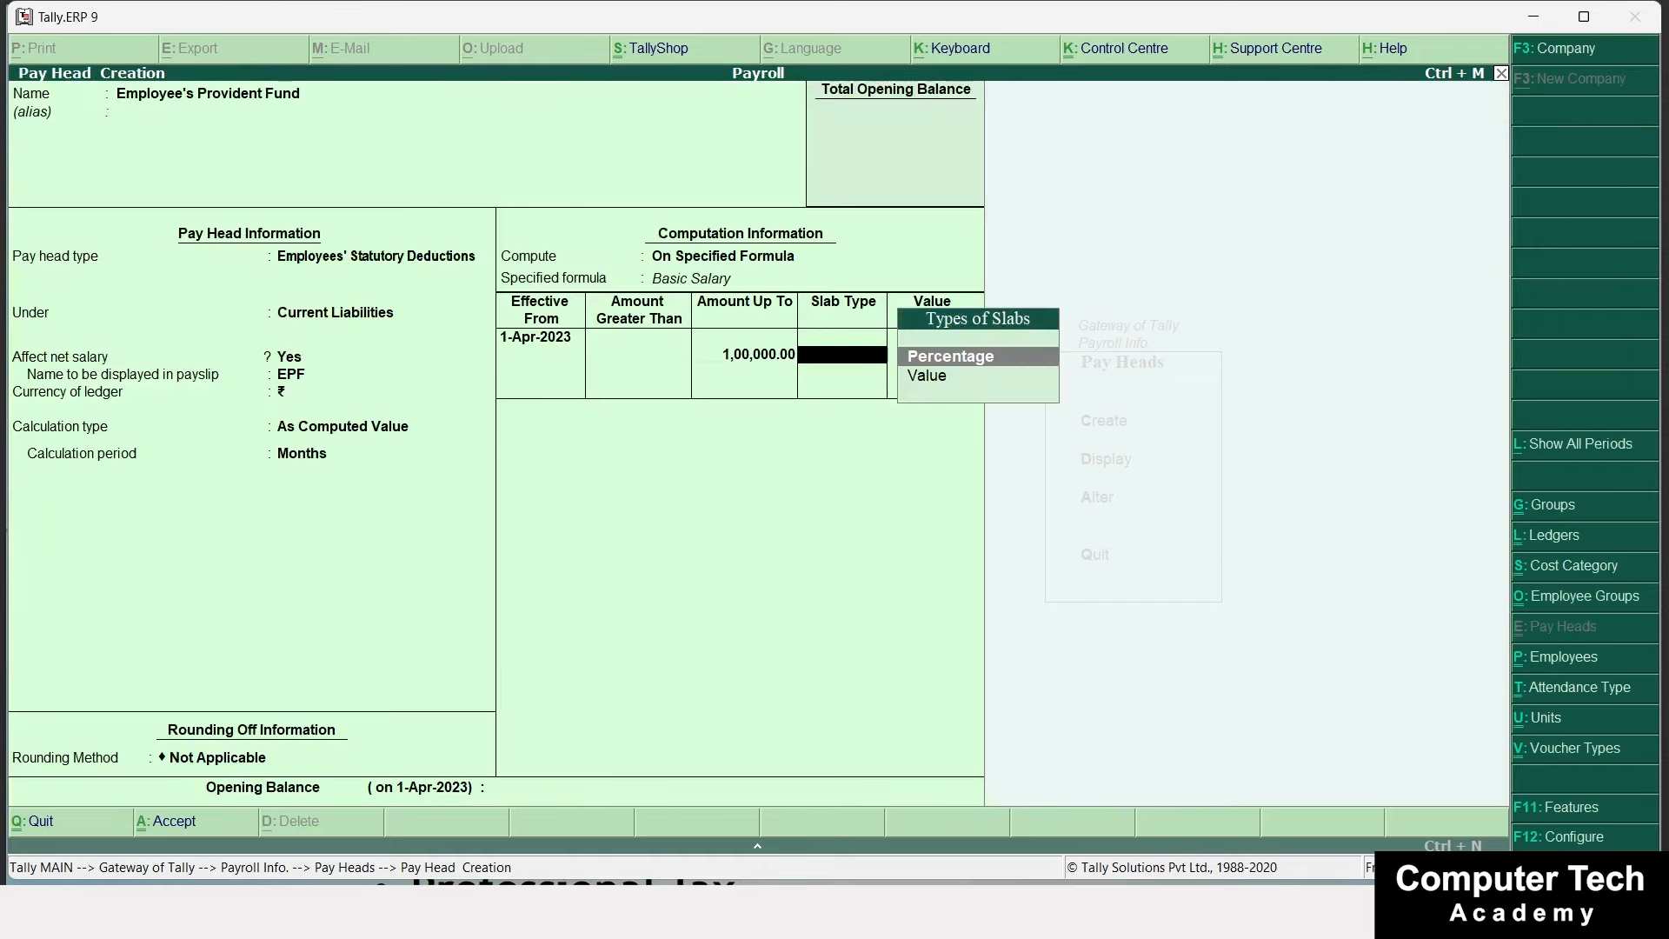
pyautogui.press('Return')
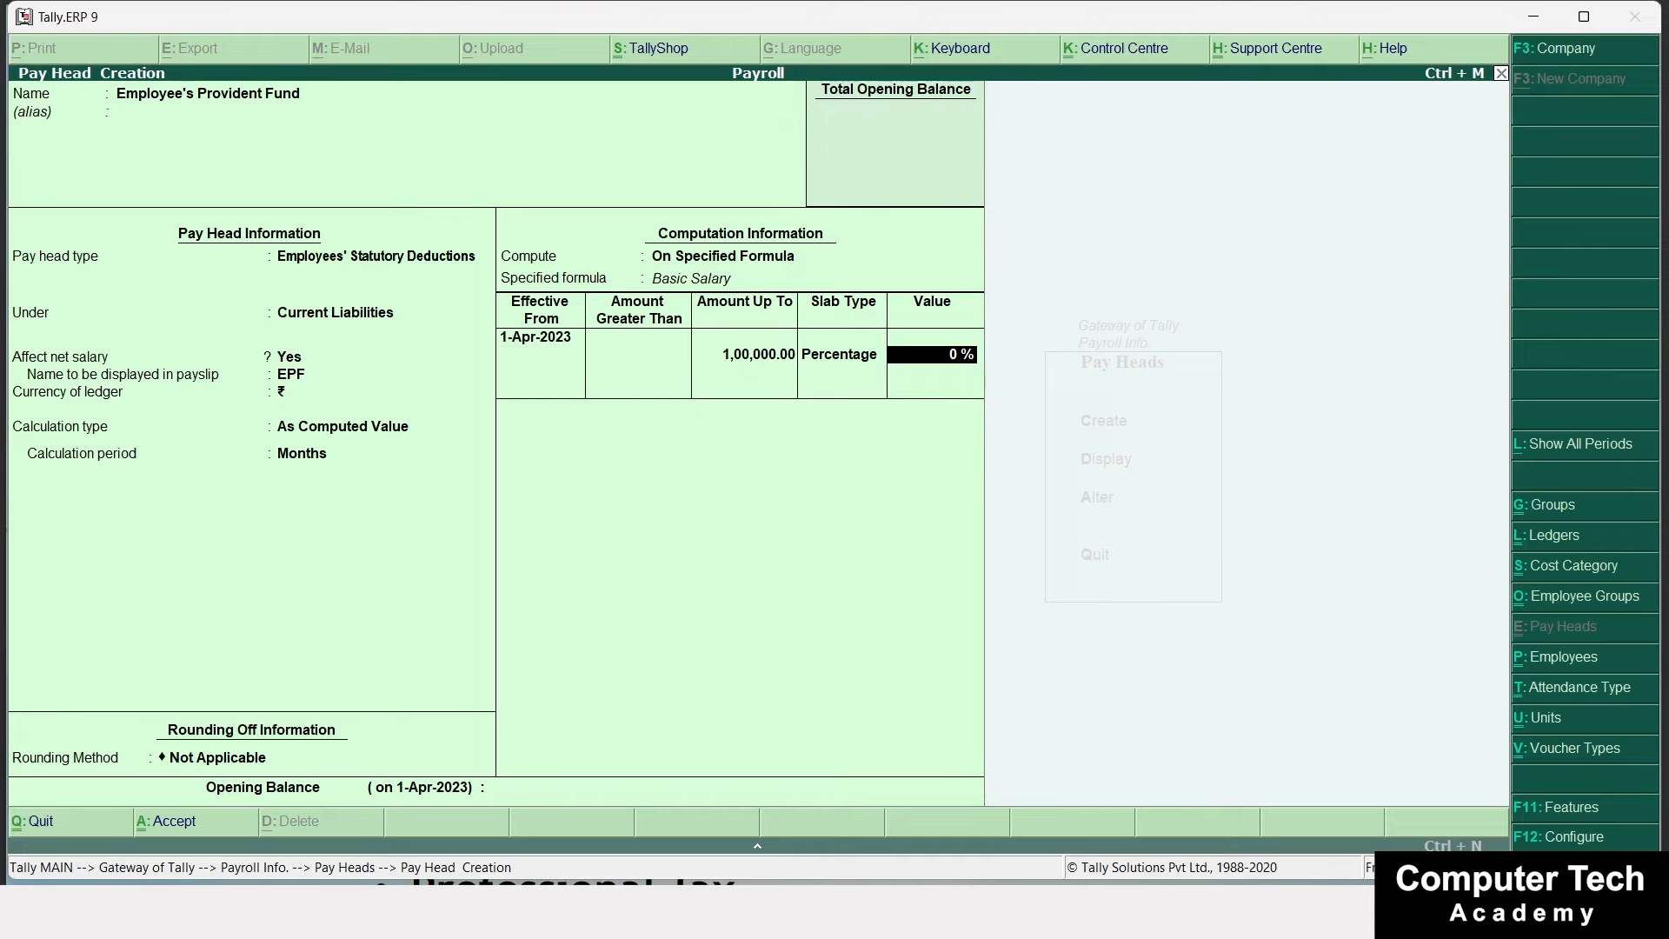
pyautogui.write('10')
pyautogui.press('Return')
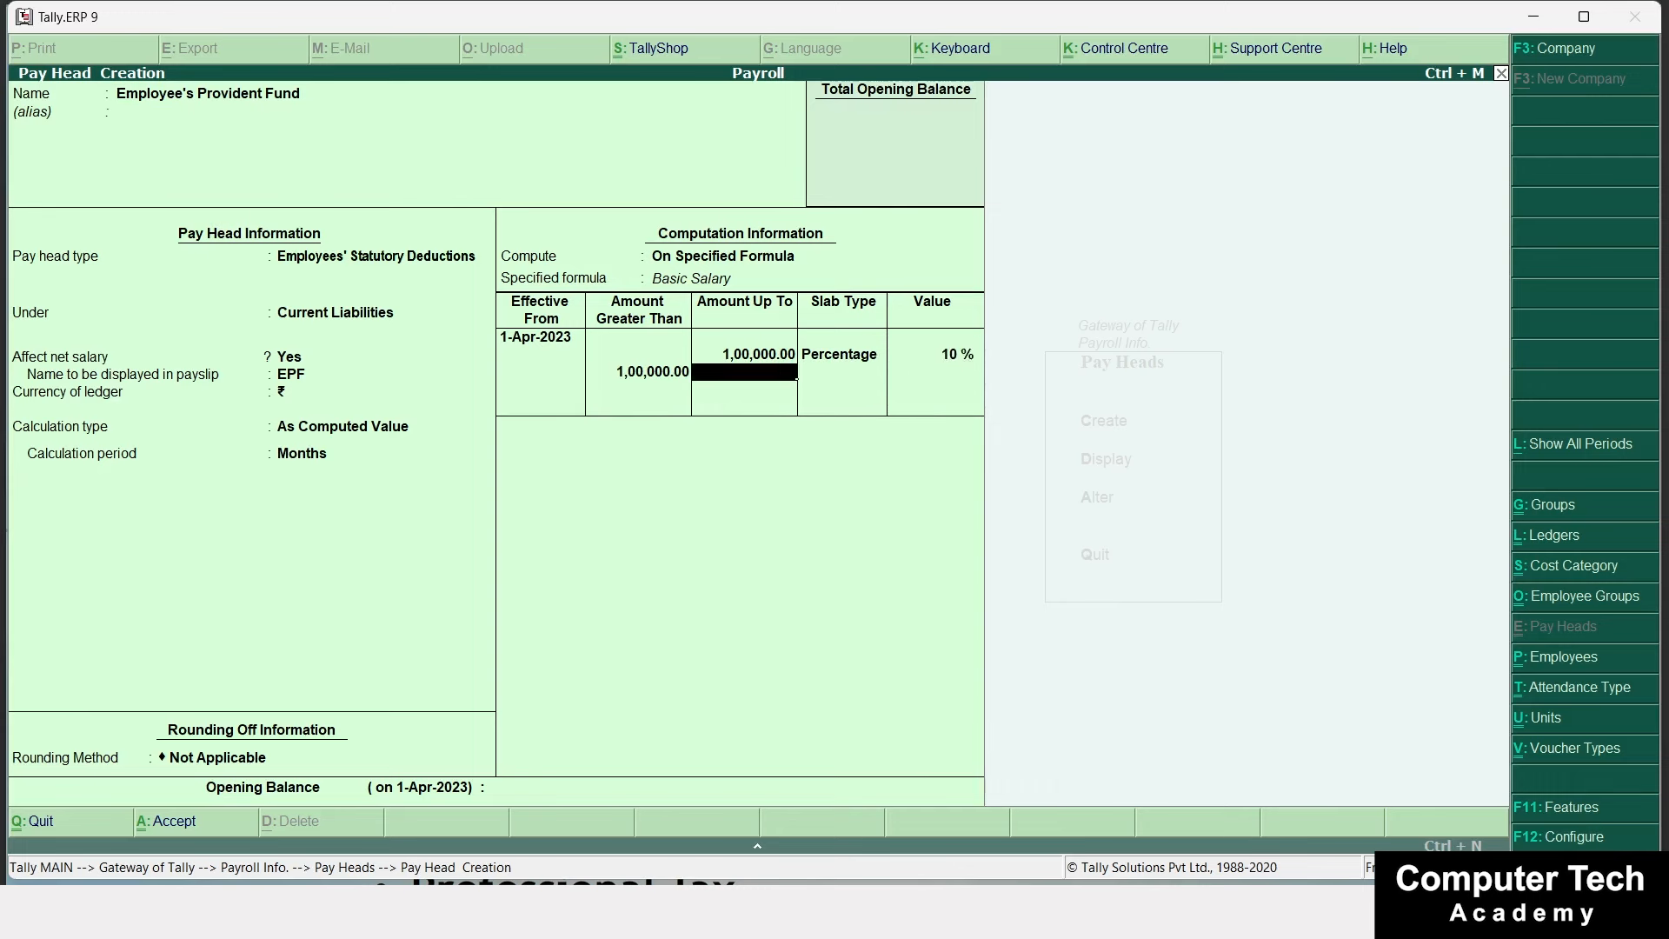
pyautogui.press('Return')
pyautogui.press('Return')
pyautogui.press('Return')
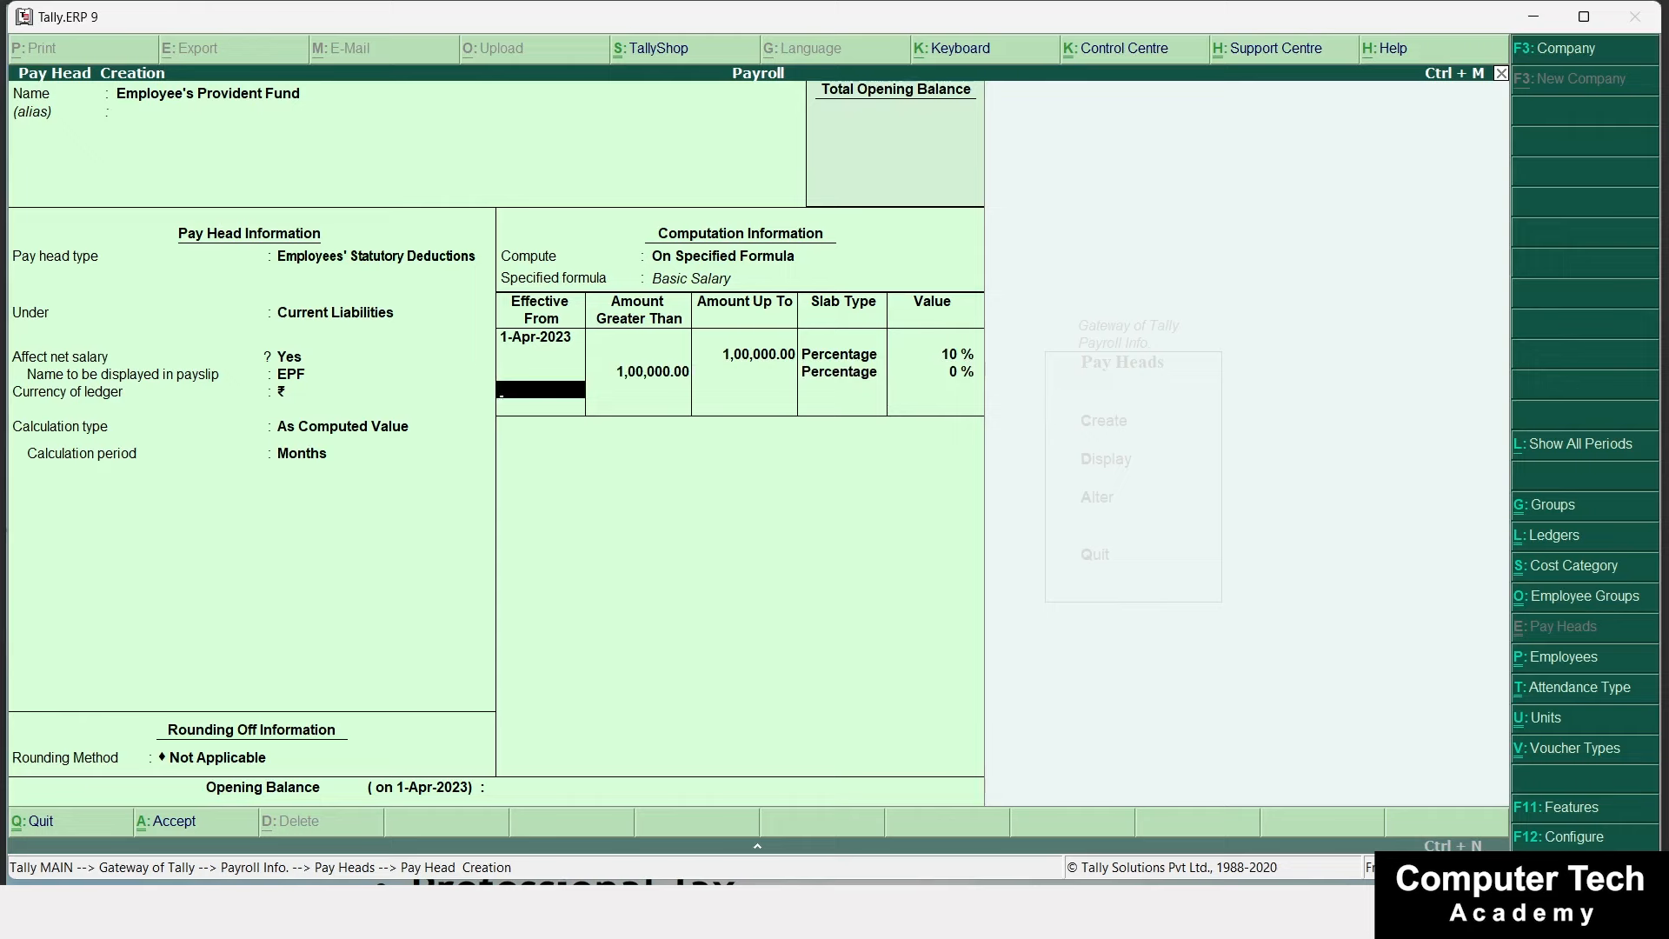
pyautogui.press('Return')
pyautogui.press('Return')
pyautogui.press('Return')
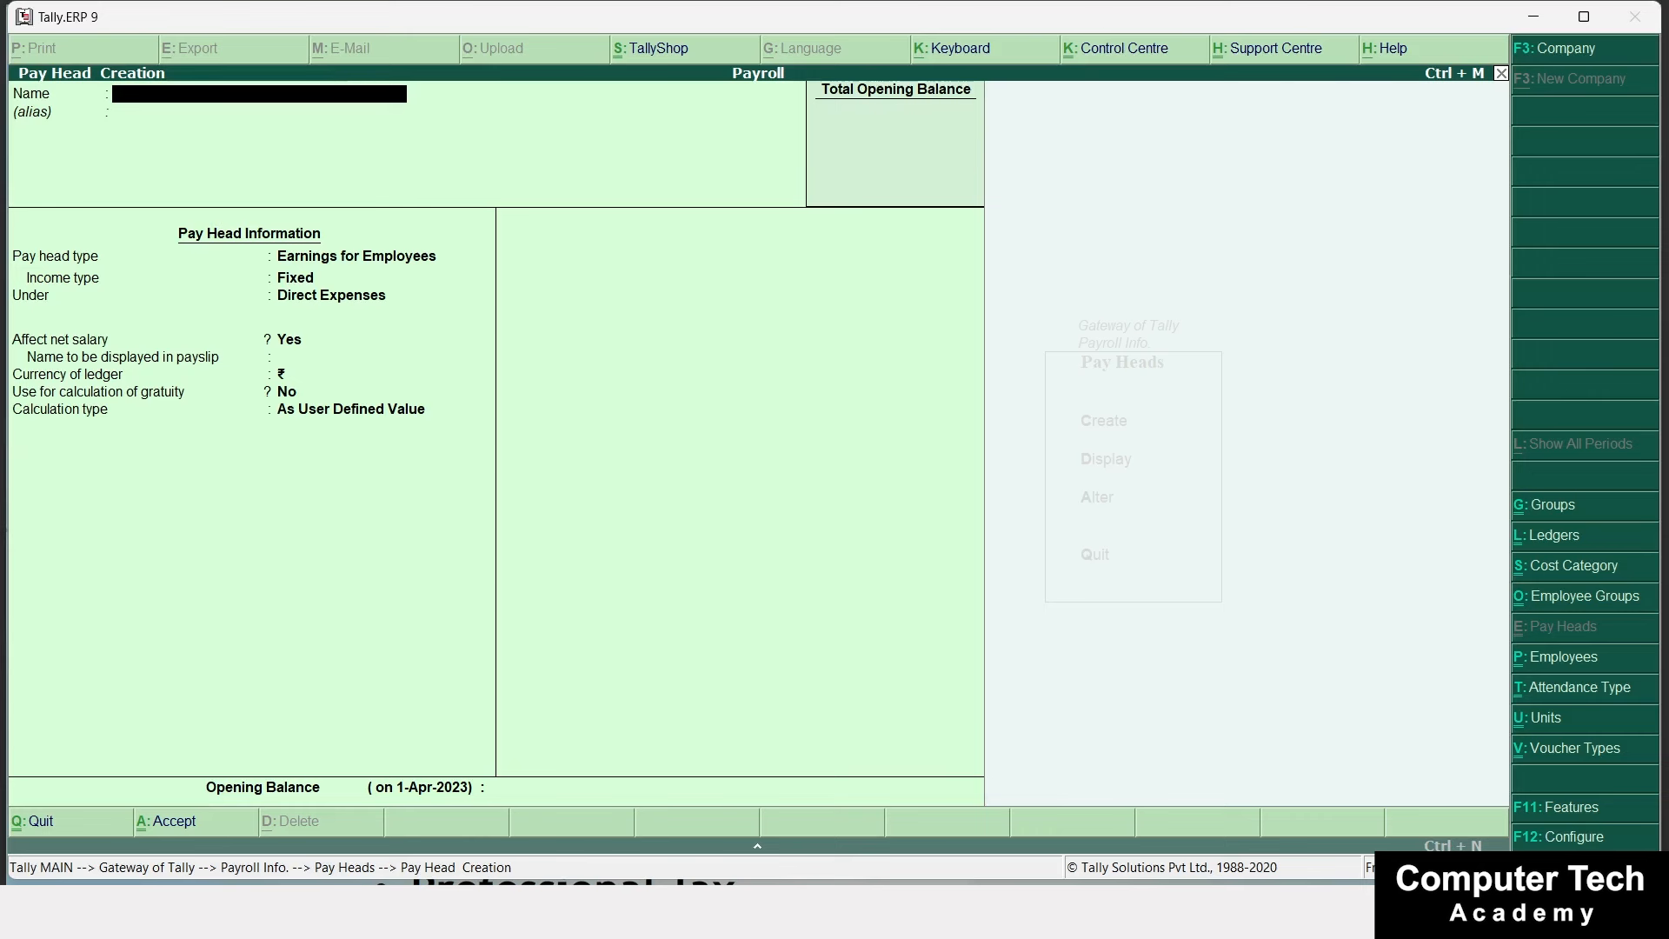
# Name the pay head Overtime Pay as a fixed earning under Direct Expenses, payslip name OT.
pyautogui.write('Overtime Pay')
pyautogui.press('Return')
pyautogui.press('Return')
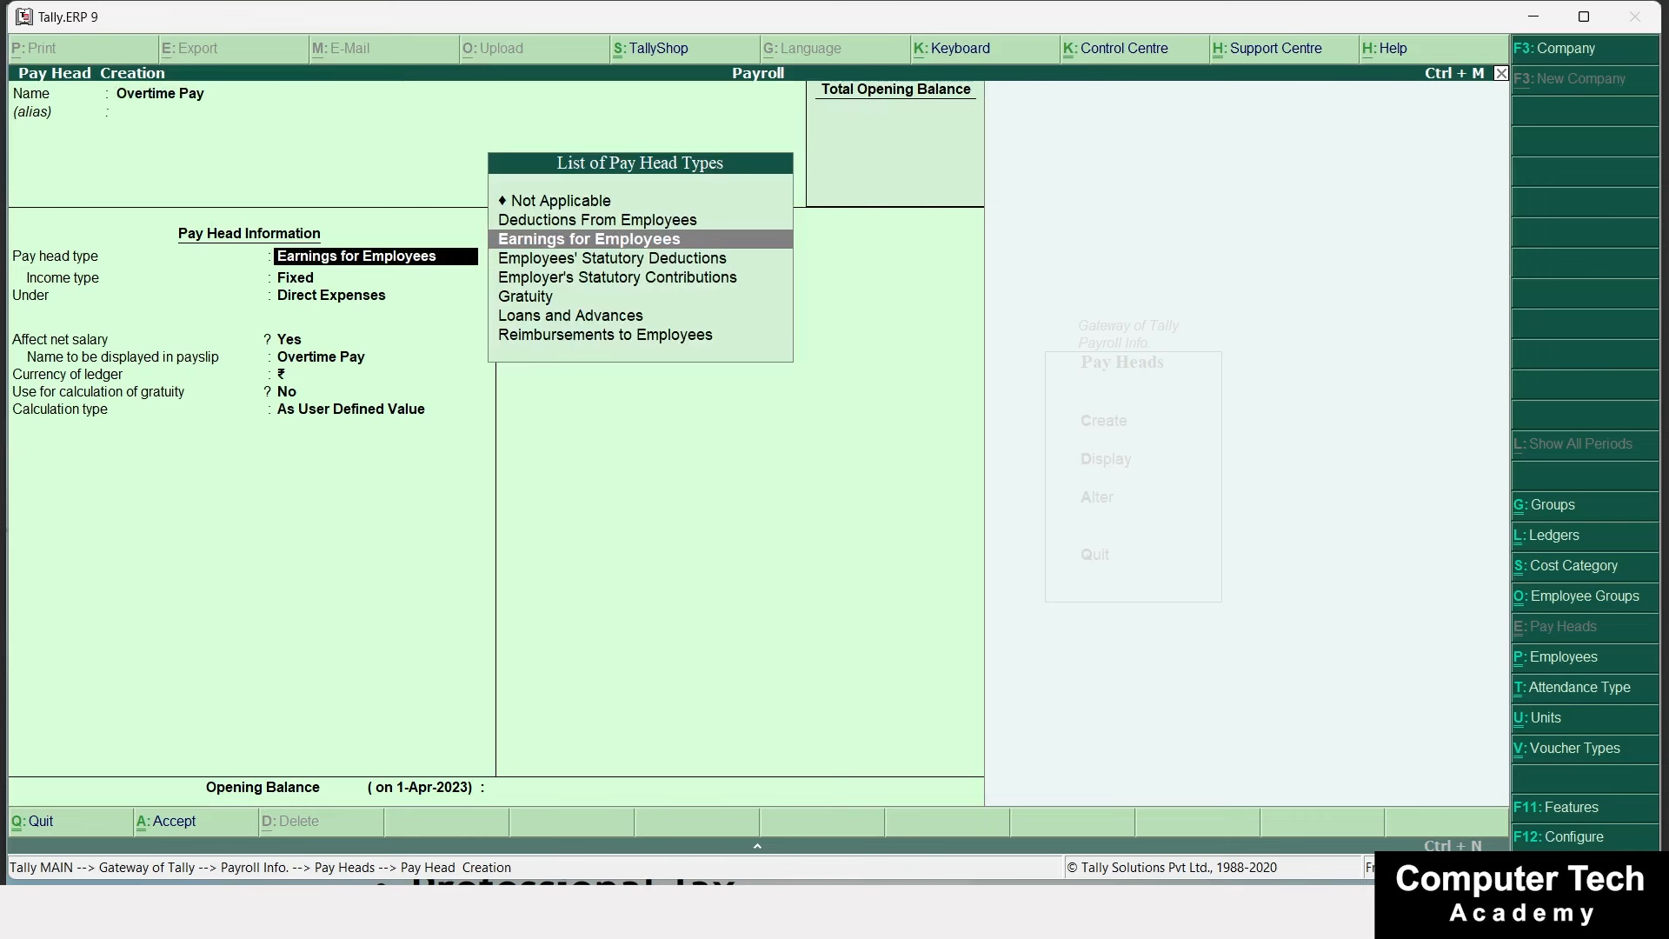
pyautogui.press('Return')
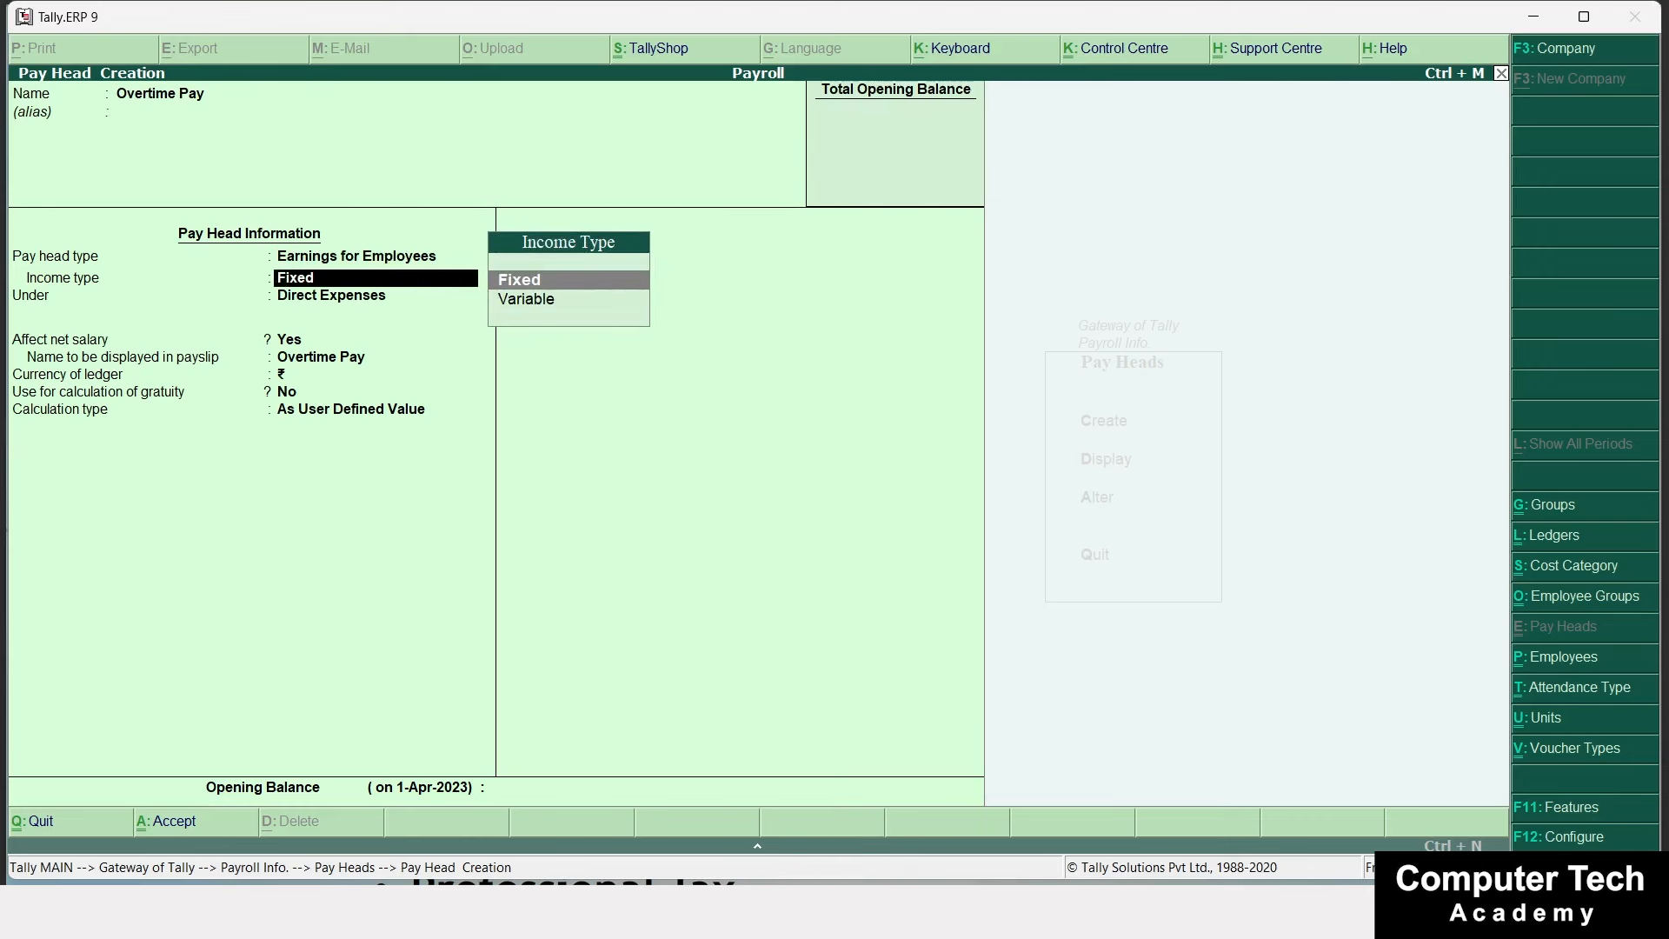
pyautogui.press('Return')
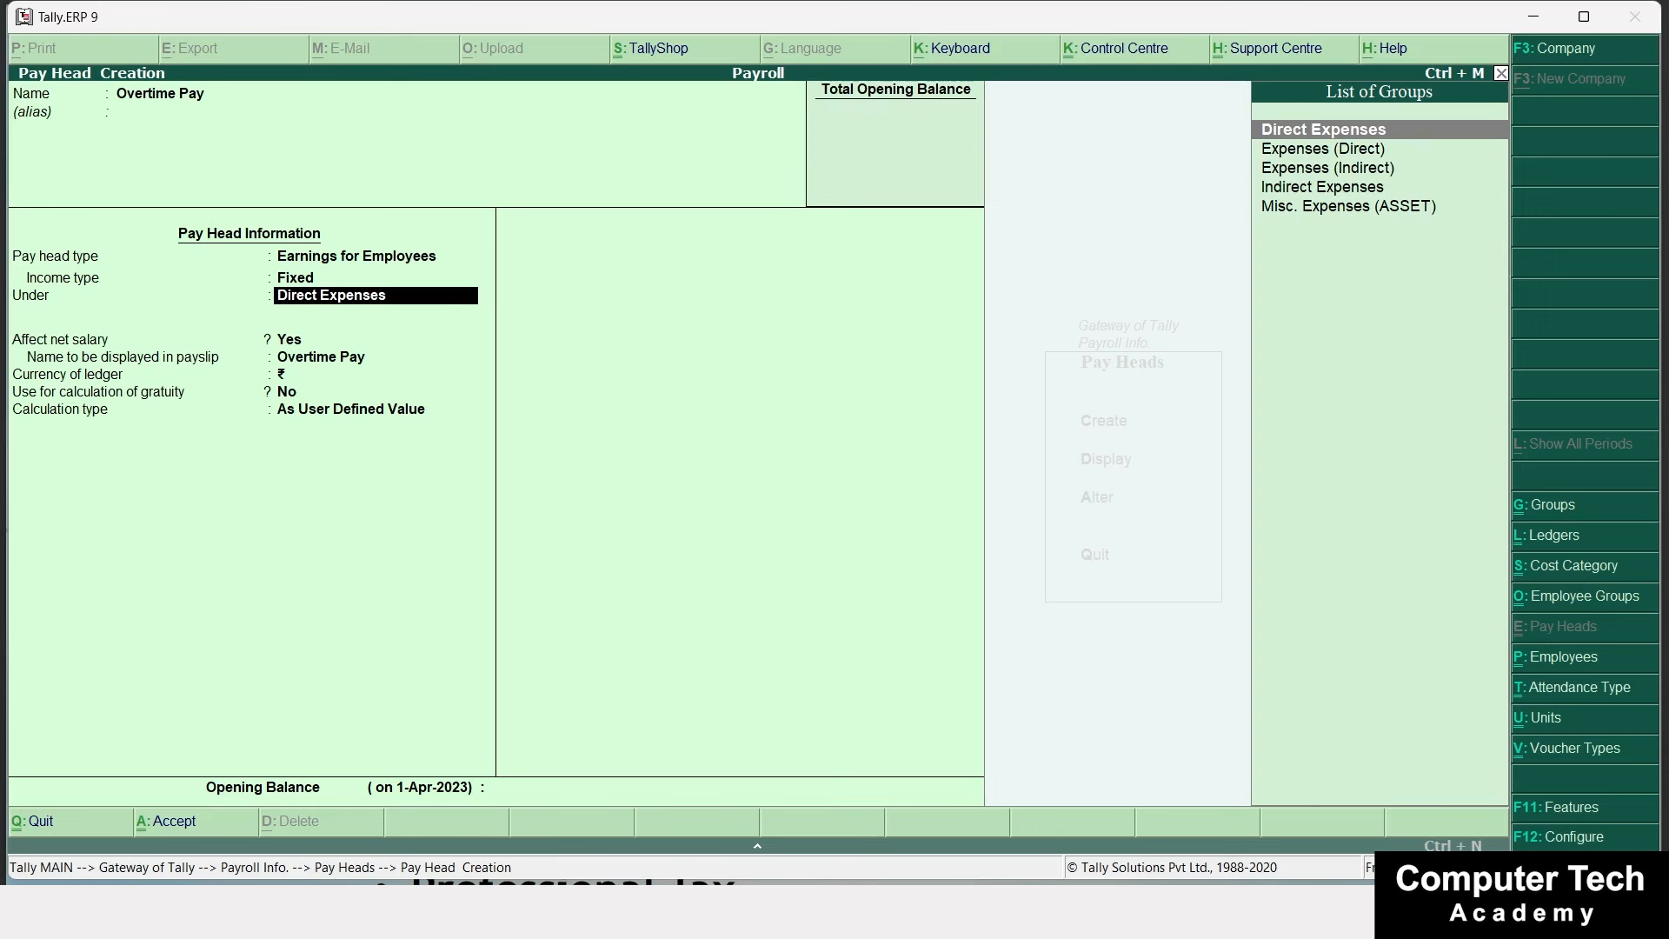
pyautogui.press('Return')
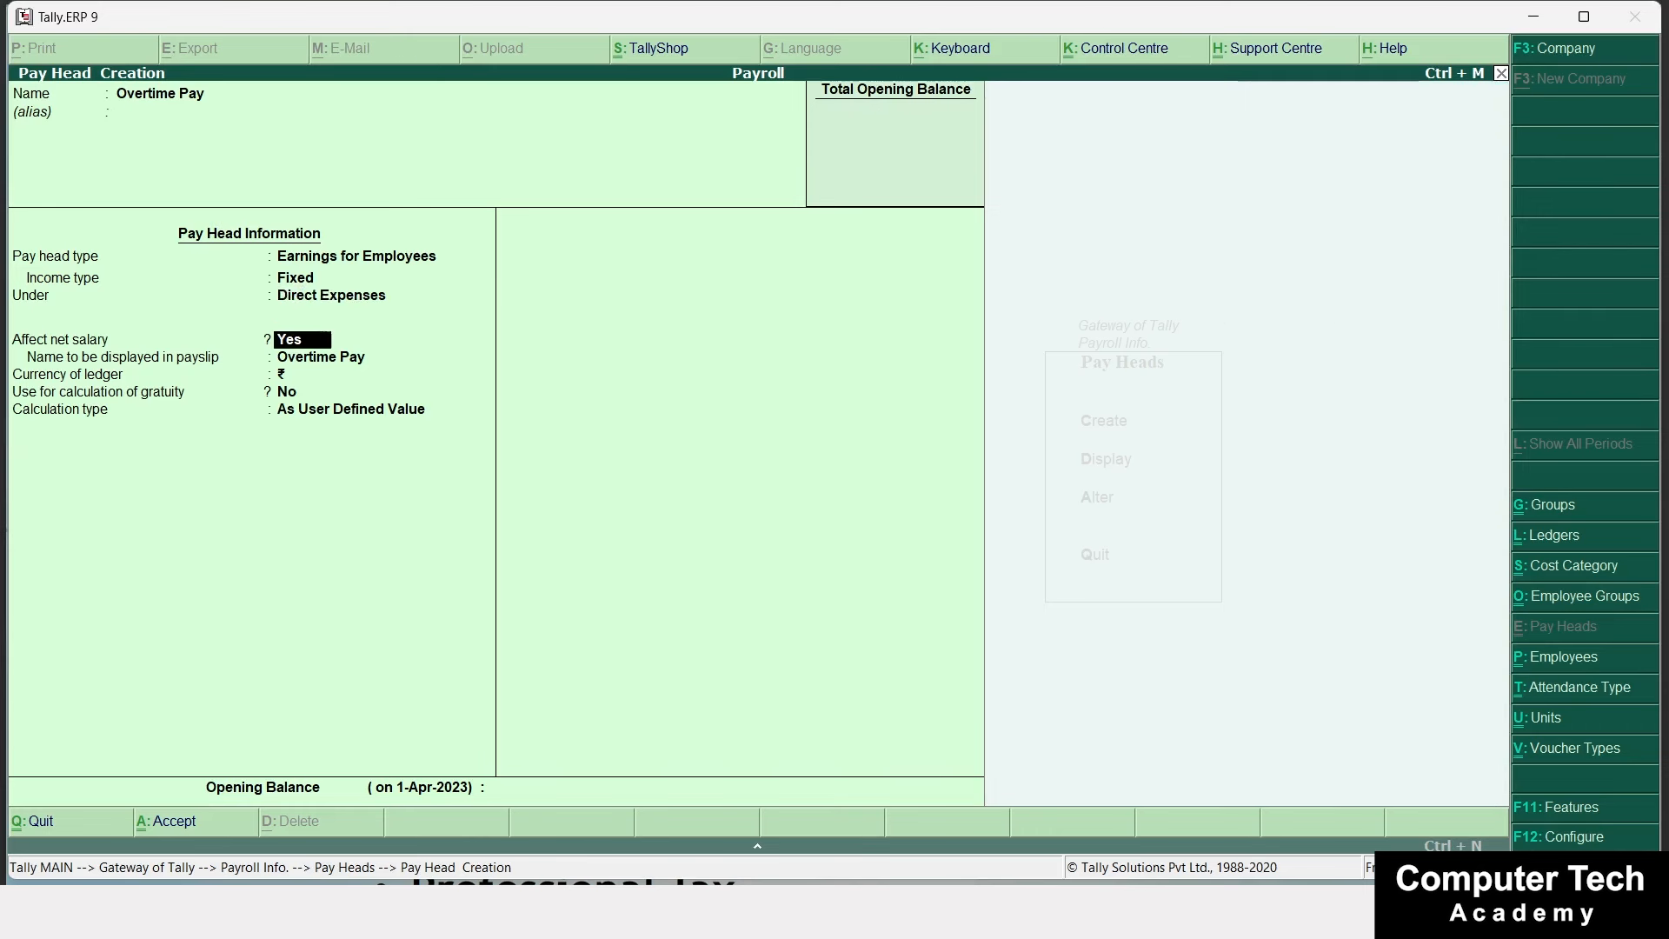
pyautogui.press('Return')
pyautogui.write('OT')
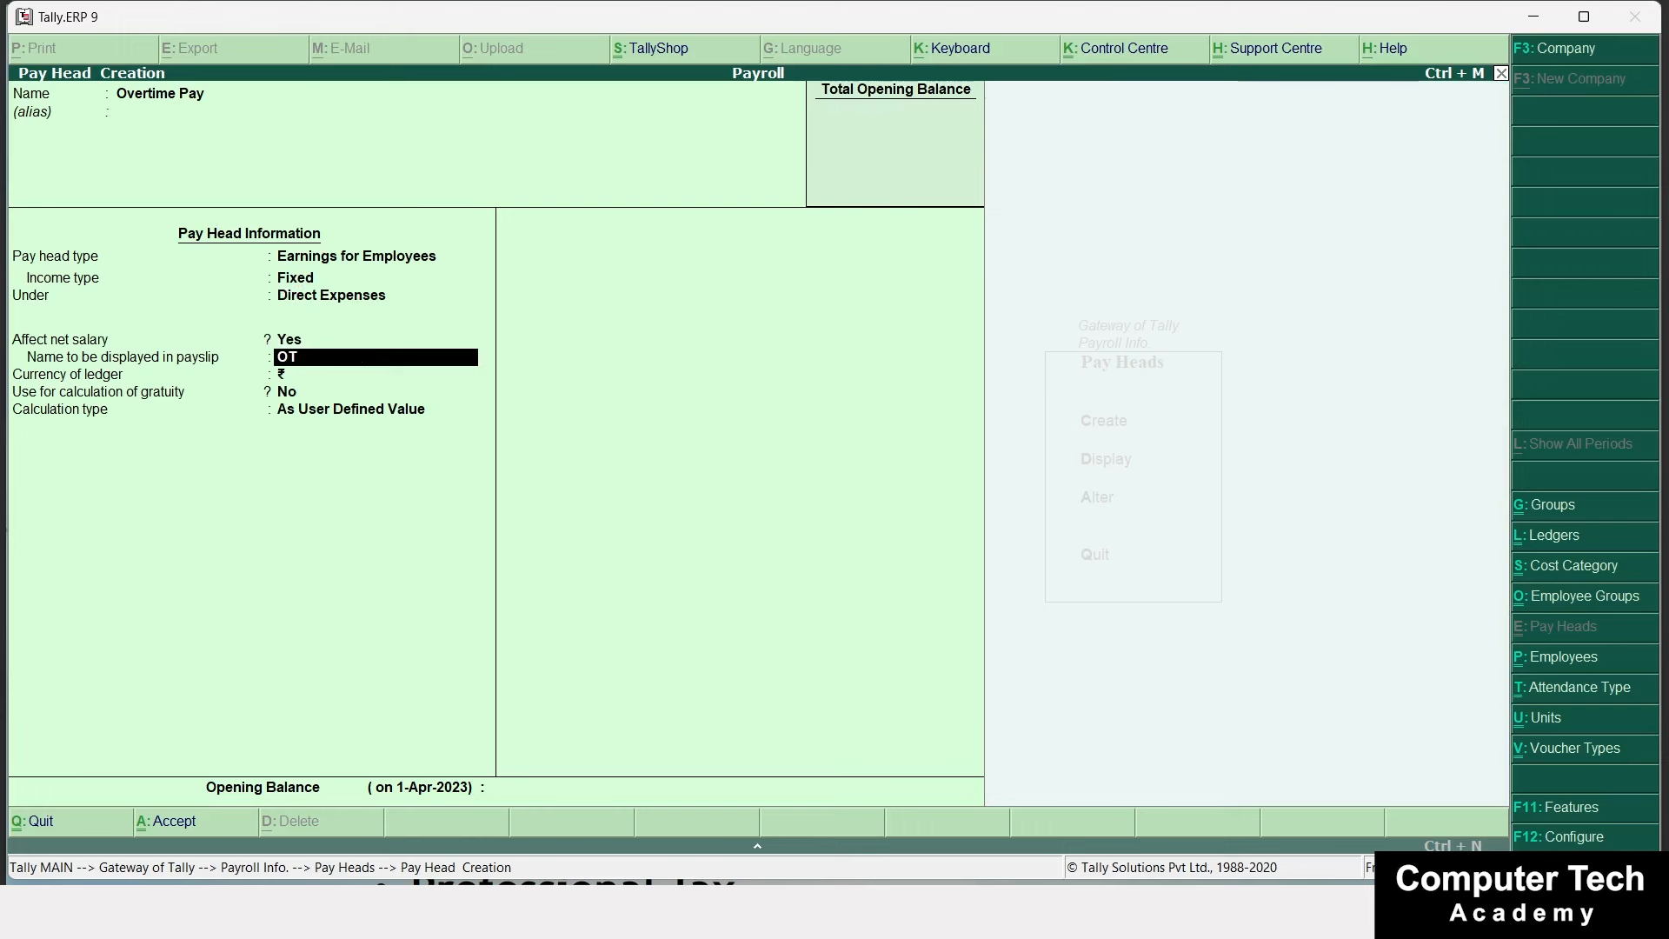
pyautogui.press('Return')
pyautogui.press('Return')
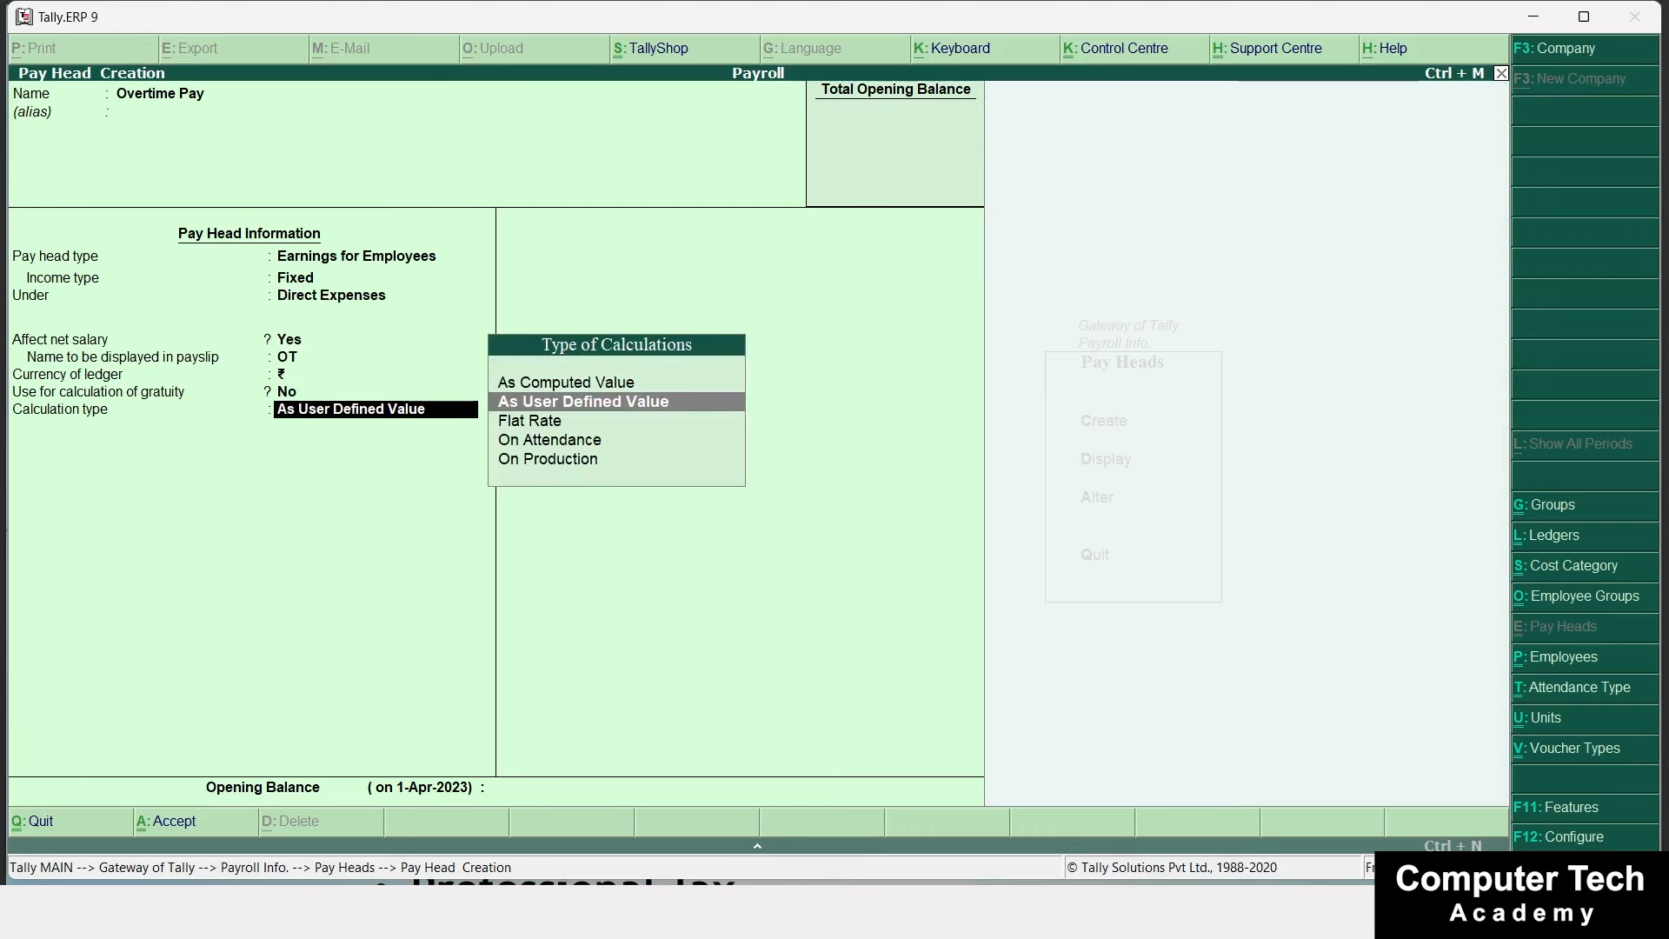
# Calculate Overtime Pay On Production with the Overtime production type and save it.
pyautogui.press('Down')
pyautogui.press('Down')
pyautogui.press('Down')
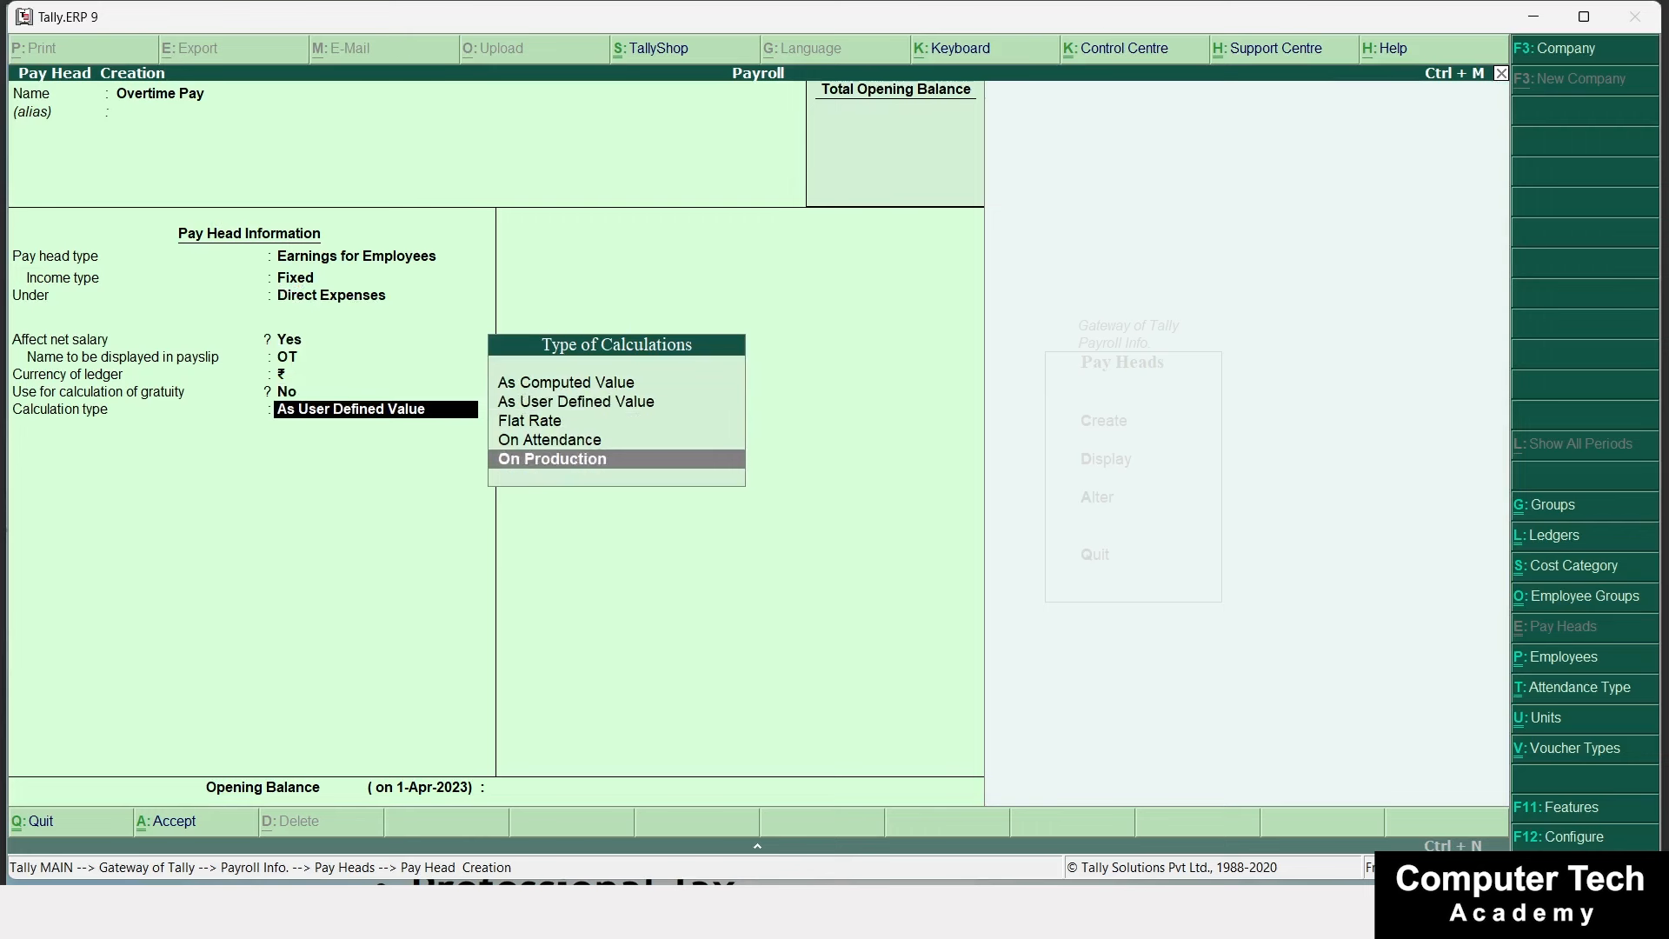
pyautogui.press('Return')
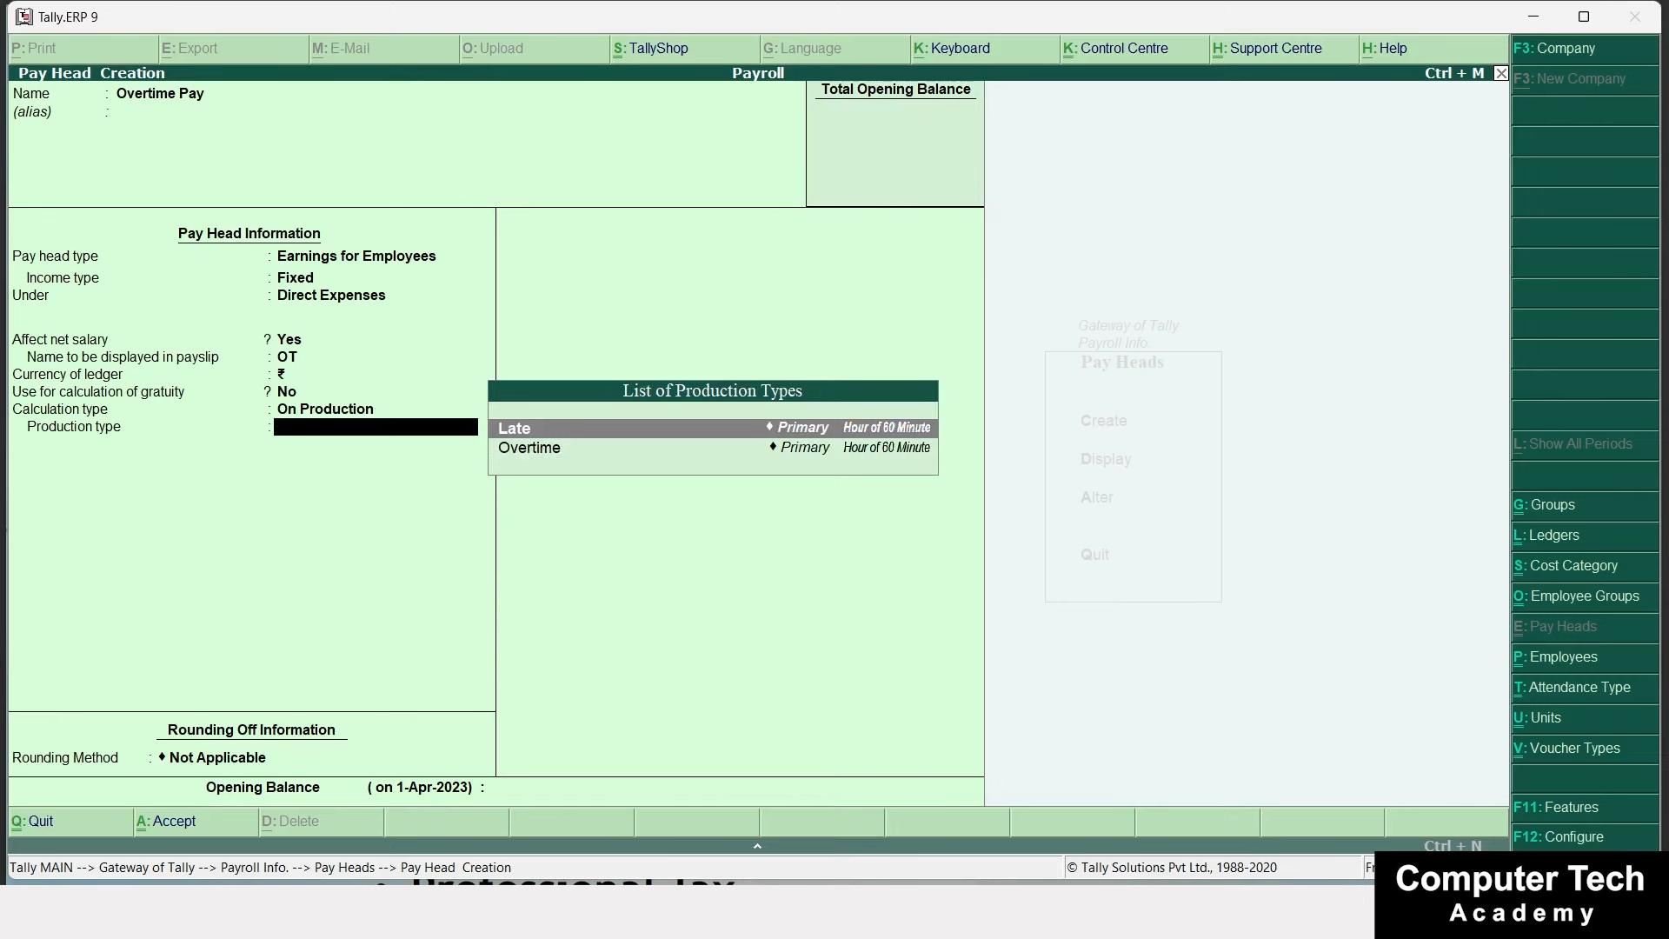
pyautogui.press('Down')
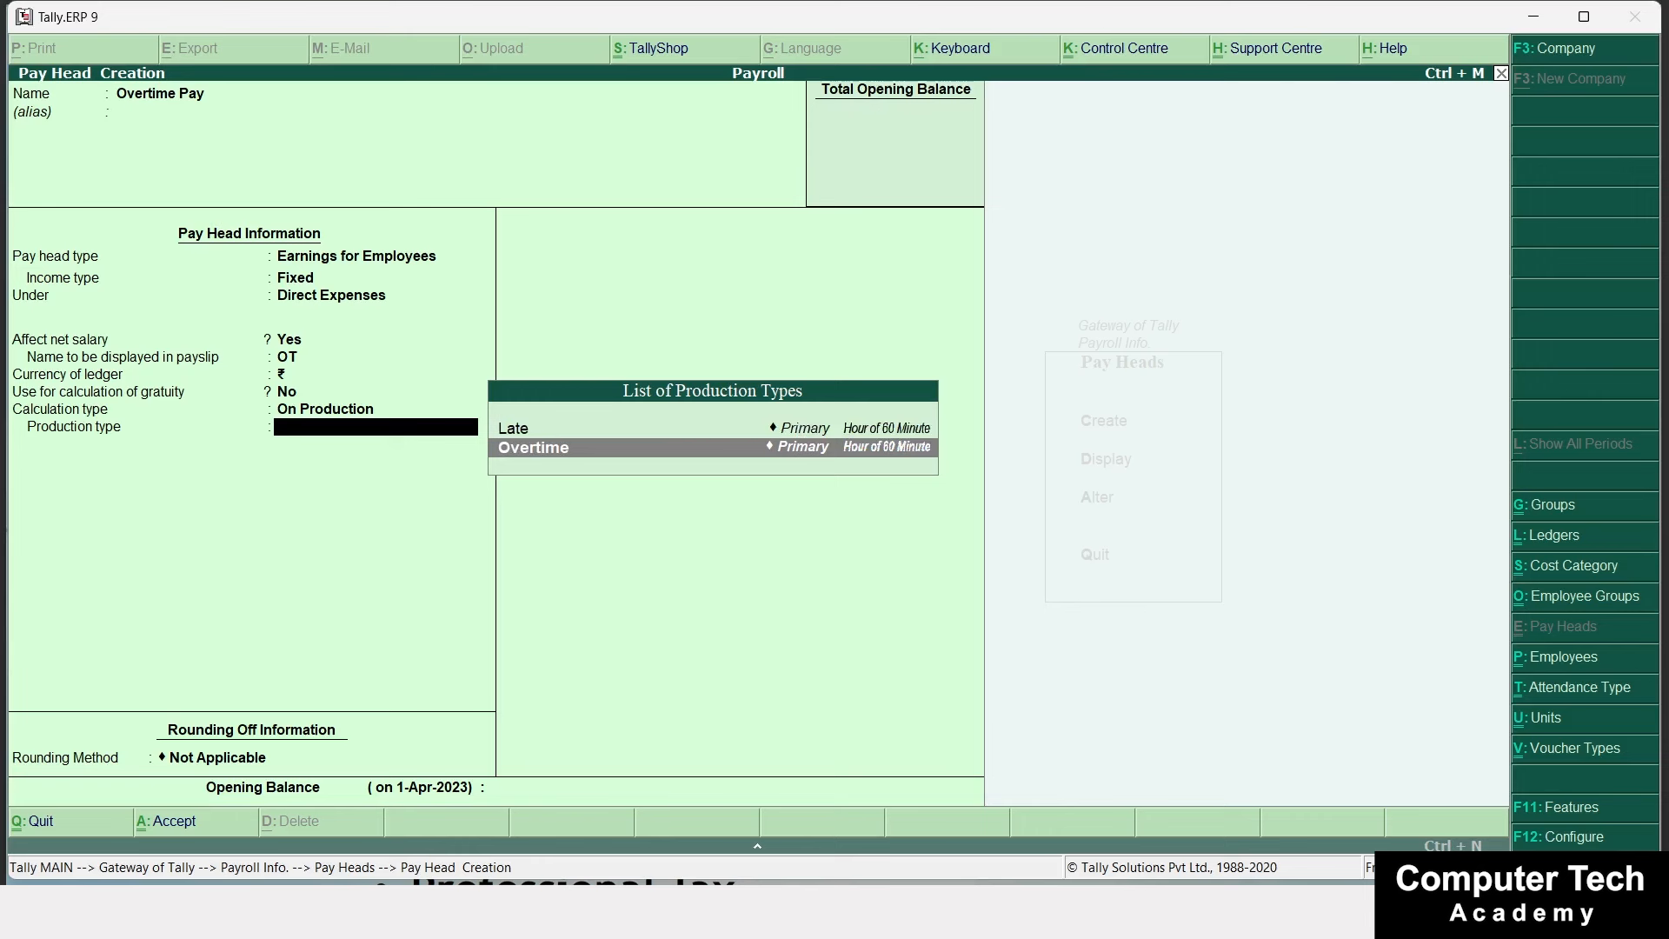
pyautogui.press('Return')
pyautogui.press('Return')
pyautogui.press('Return')
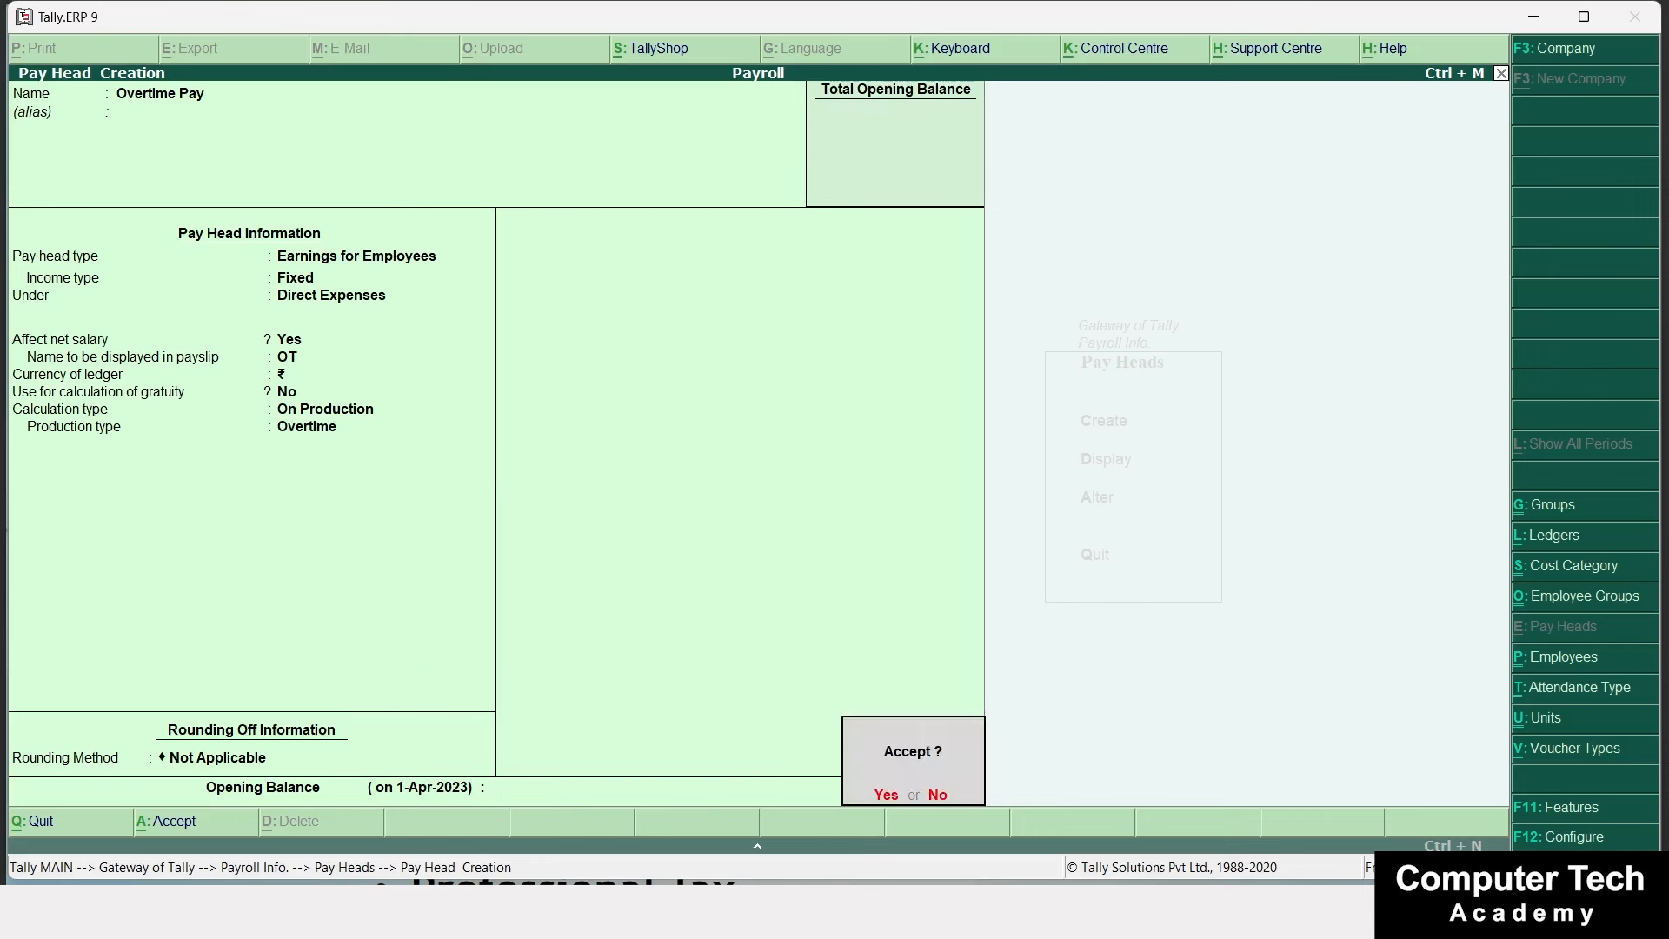
pyautogui.press('Return')
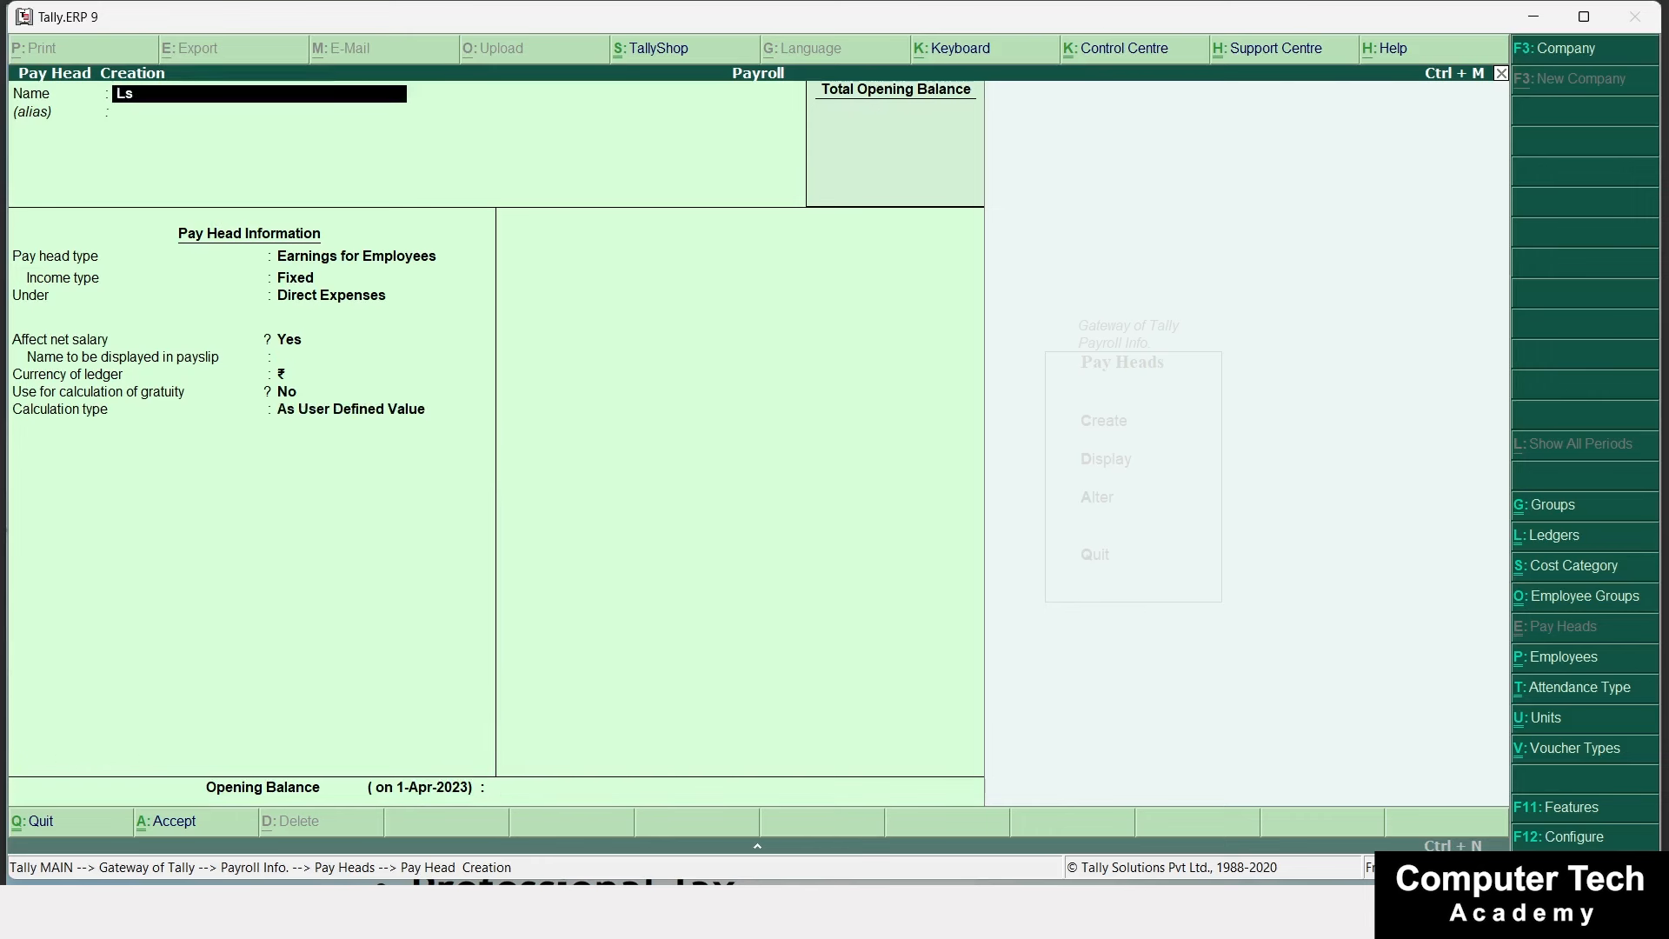
# Correct the new pay head's name to Late and make it a Deduction From Employees.
pyautogui.press('BackSpace')
pyautogui.write('te')
pyautogui.press('Return')
pyautogui.press('Return')
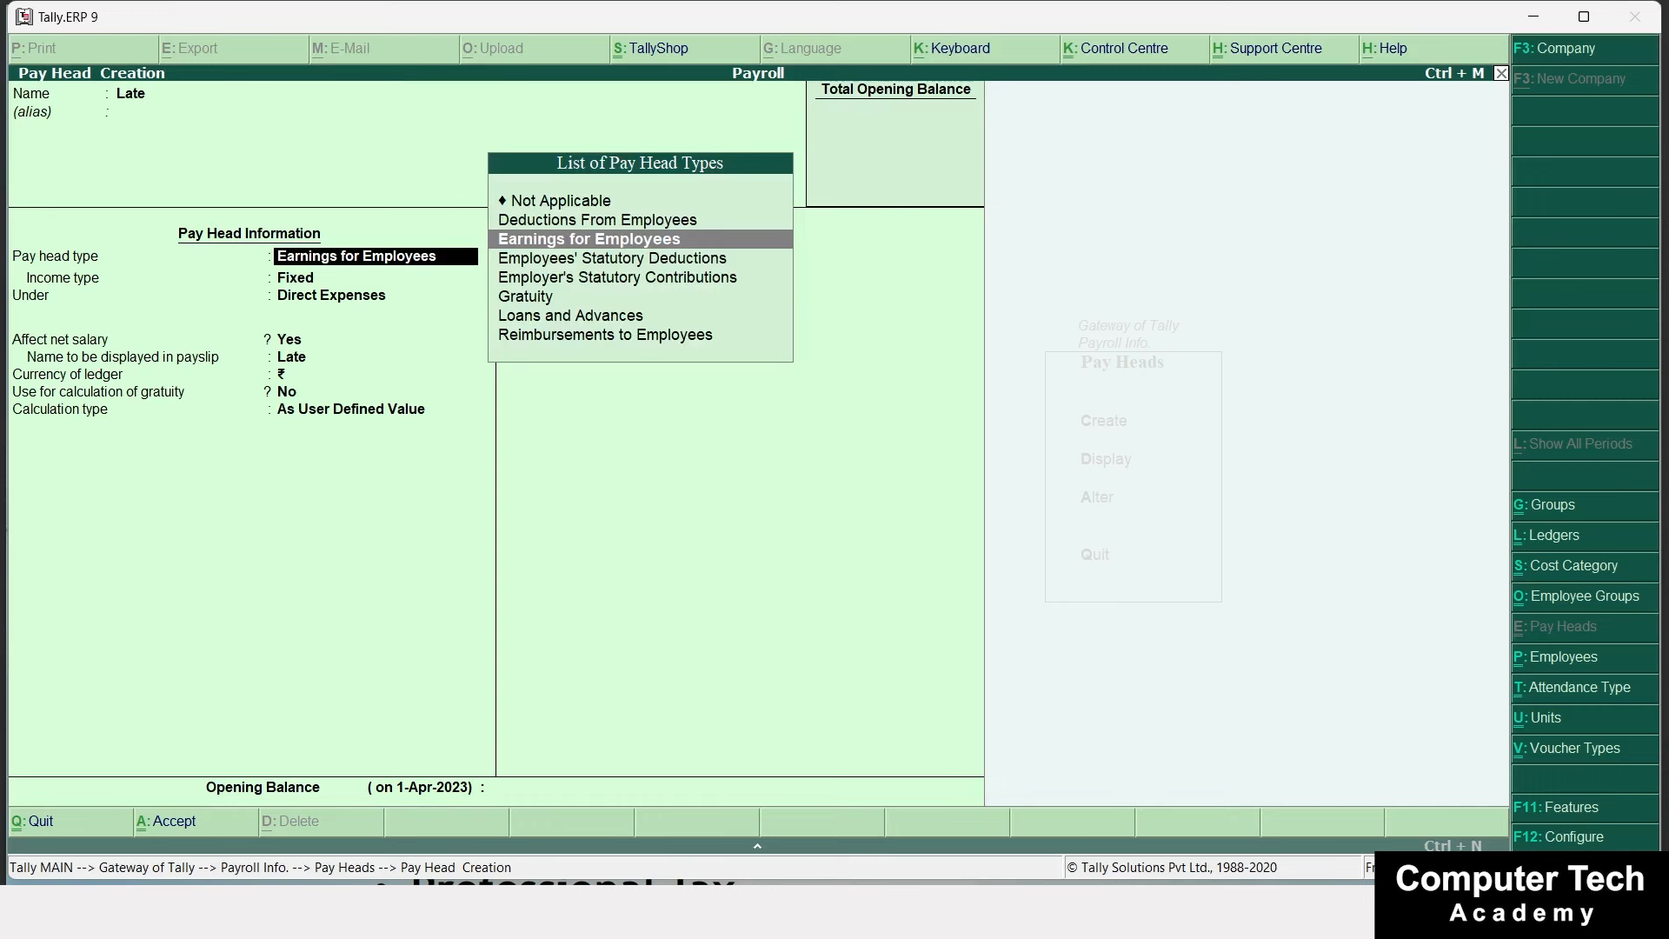
pyautogui.press('Up')
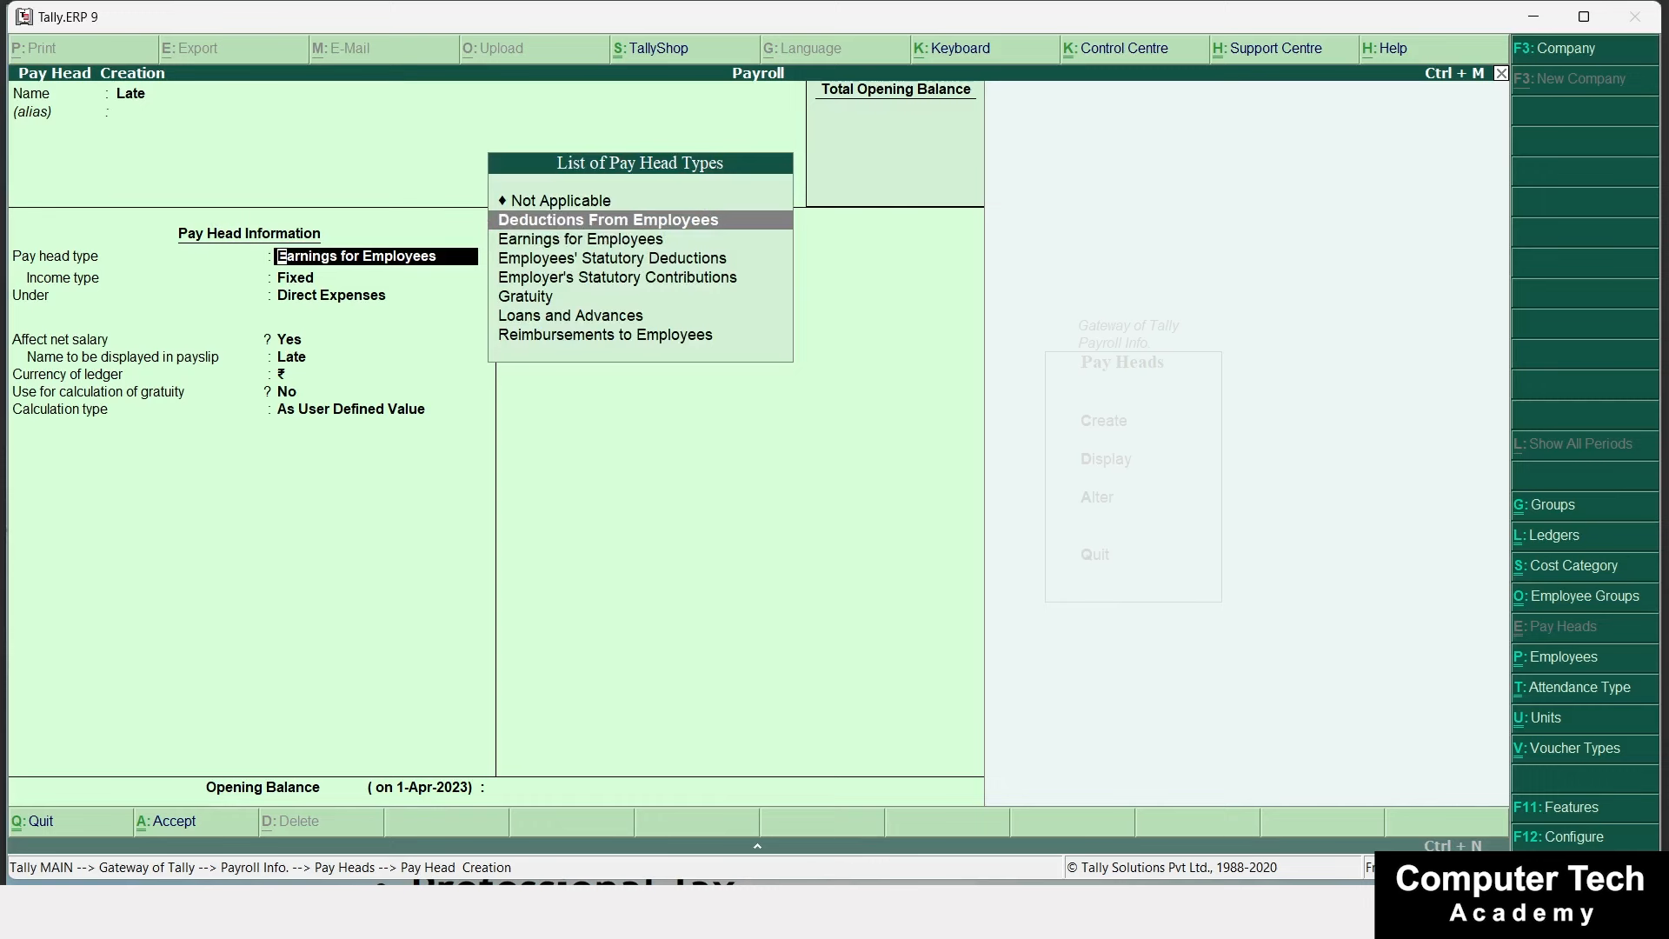
pyautogui.press('Return')
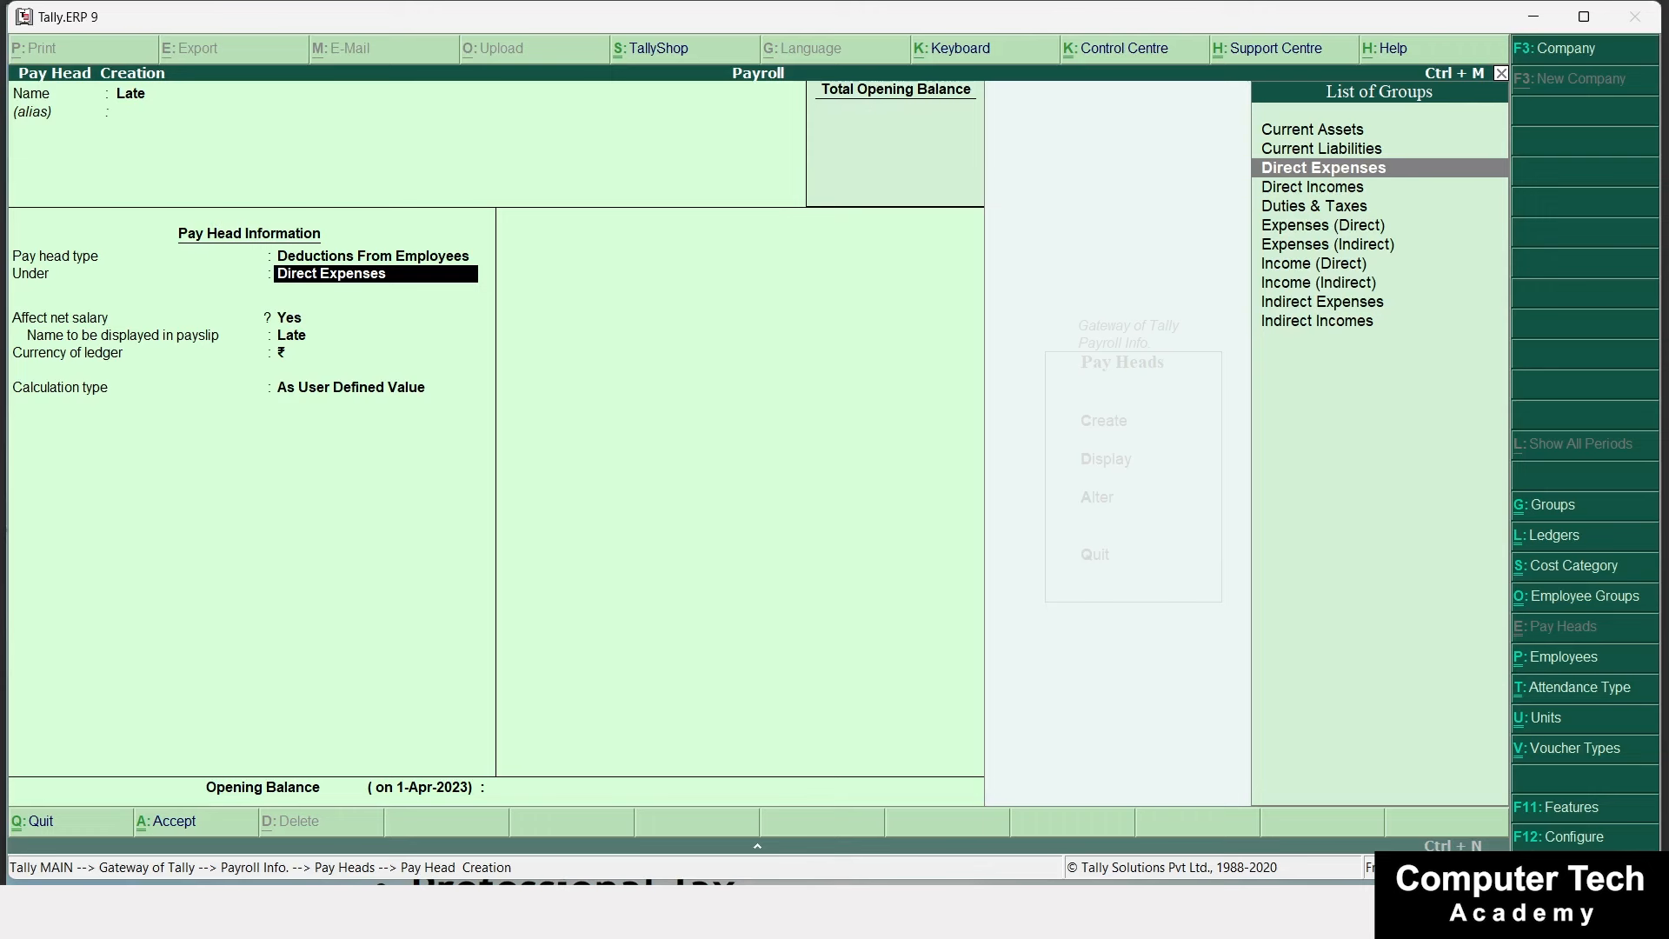
# Place Late under Current Assets, calculated On Production with the Late production type, and save.
pyautogui.press('Up')
pyautogui.press('Up')
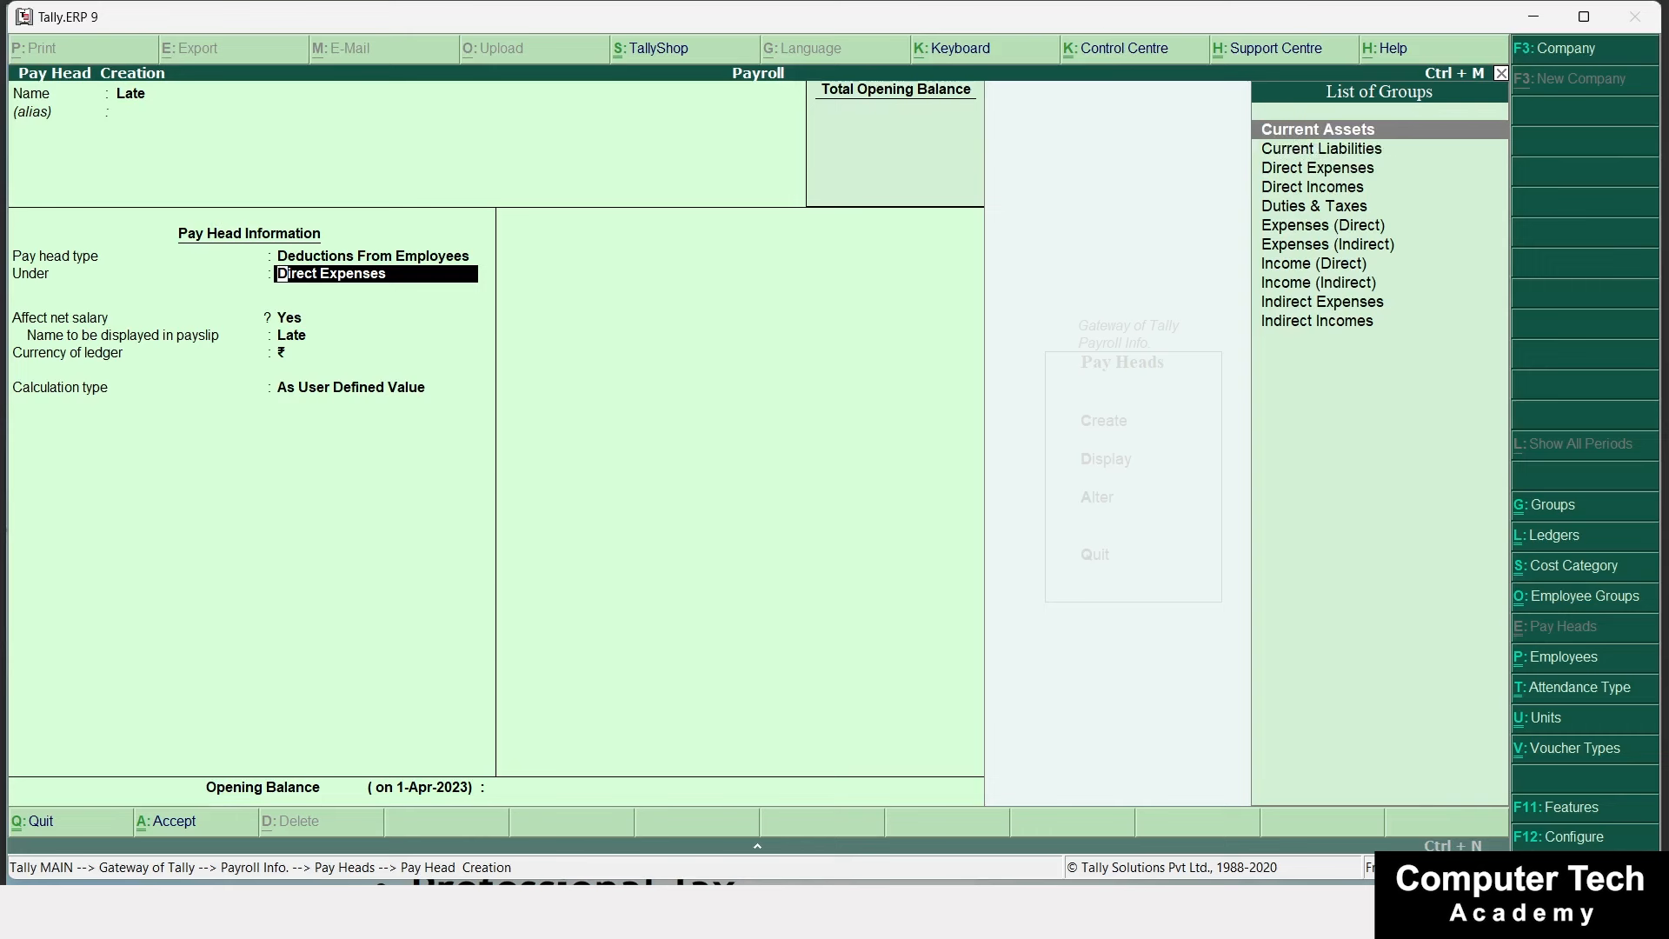
pyautogui.press('Return')
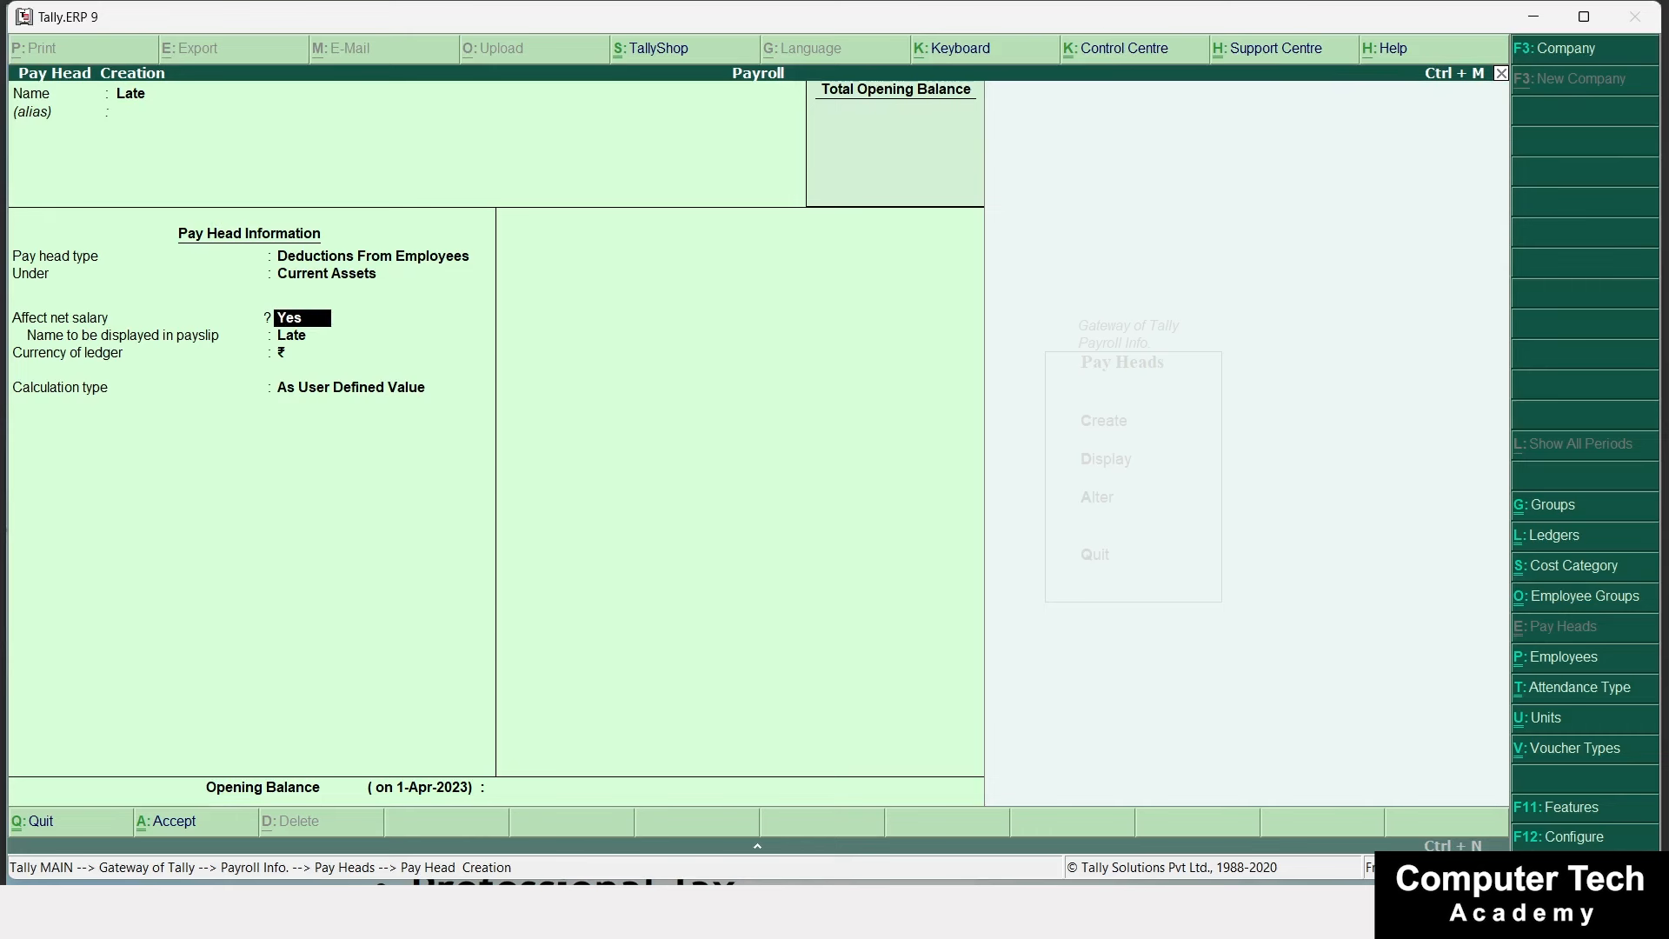
pyautogui.press('Return')
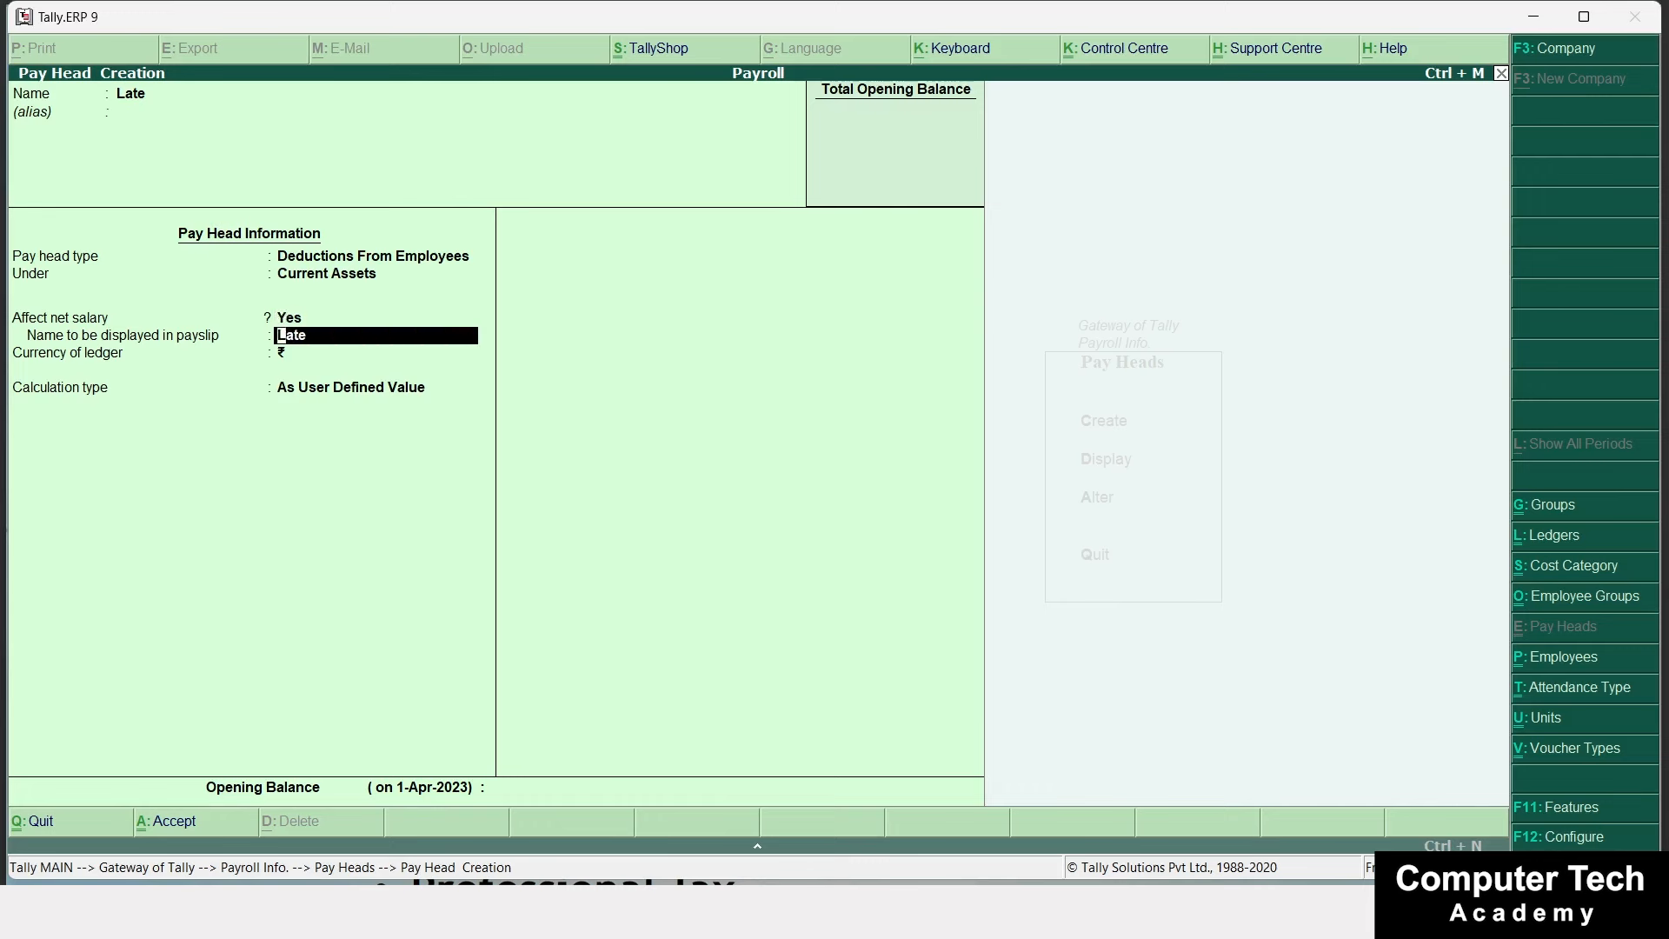
pyautogui.press('Return')
pyautogui.press('Return')
pyautogui.press('Down')
pyautogui.press('Down')
pyautogui.press('Down')
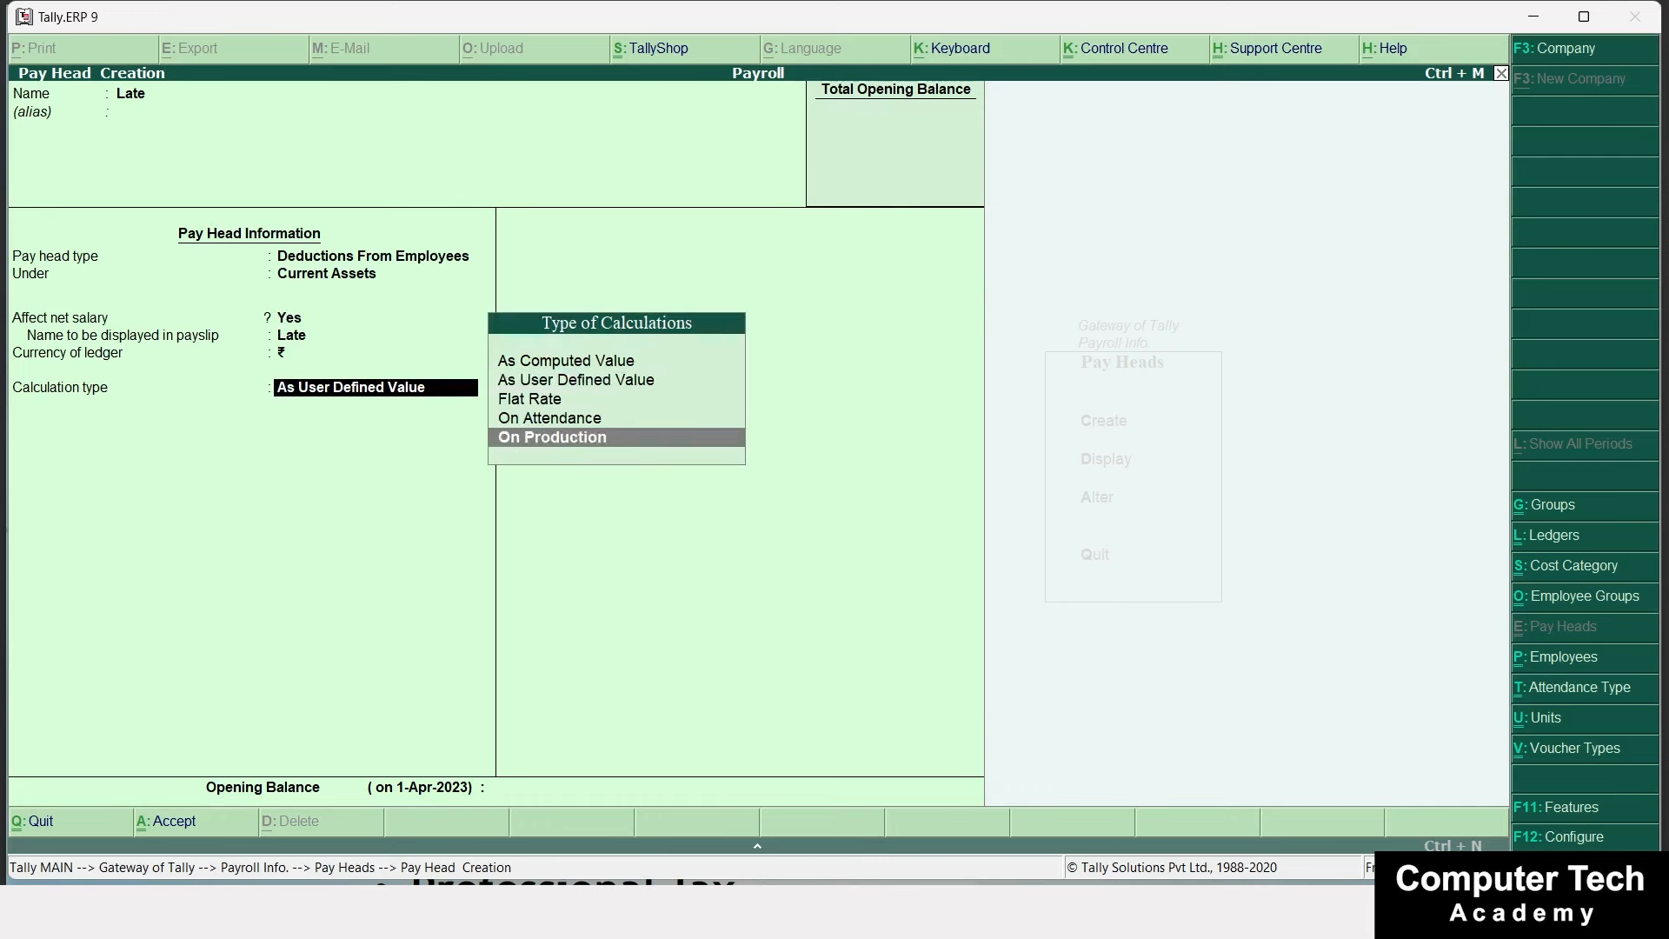
pyautogui.press('Return')
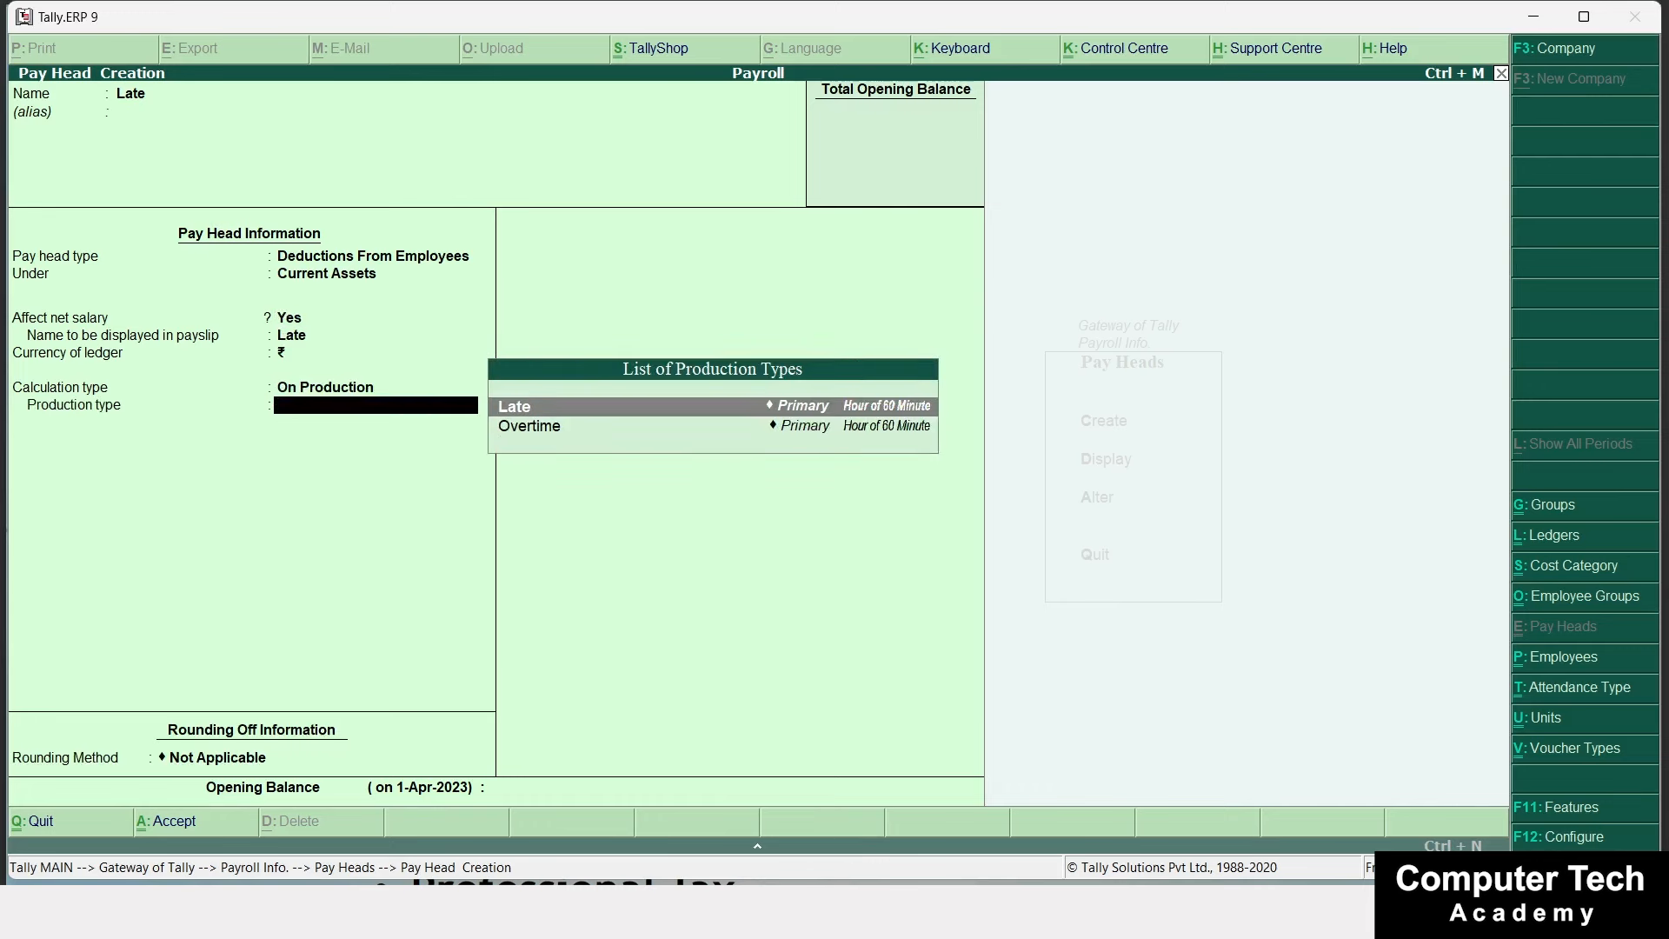
pyautogui.press('Return')
pyautogui.press('Return')
pyautogui.press('Return')
pyautogui.press('Return')
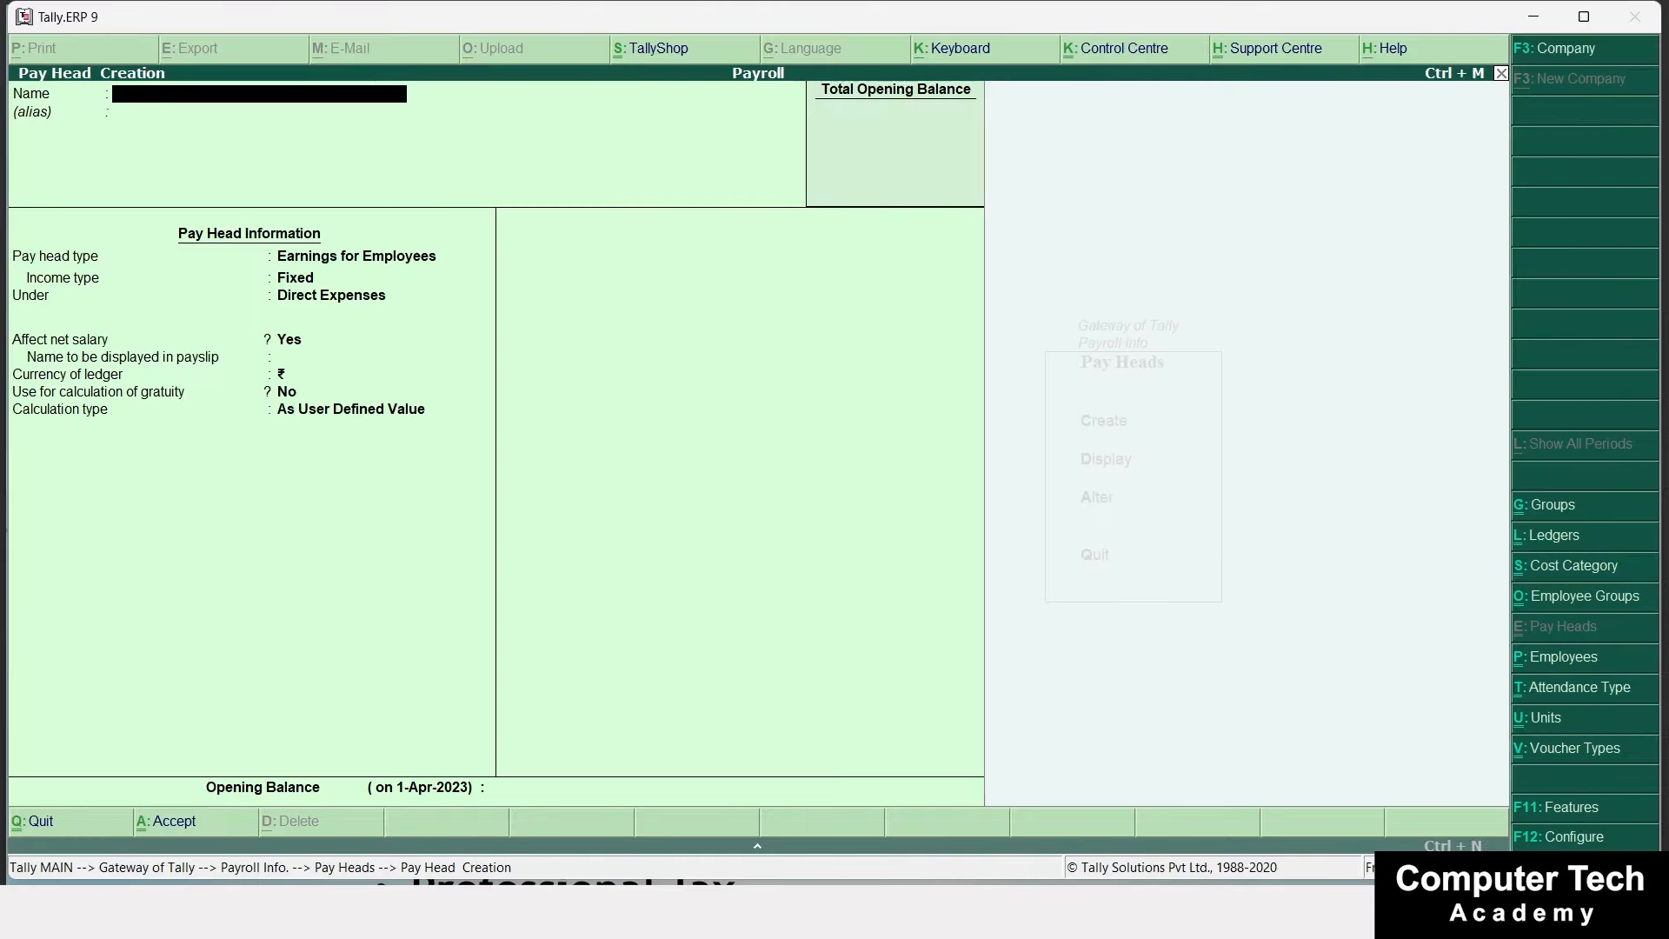
# Enter the pay head name and fix its spelling to 'Employee's State Insurance Deduction'.
pyautogui.write("Employee's State Deduc")
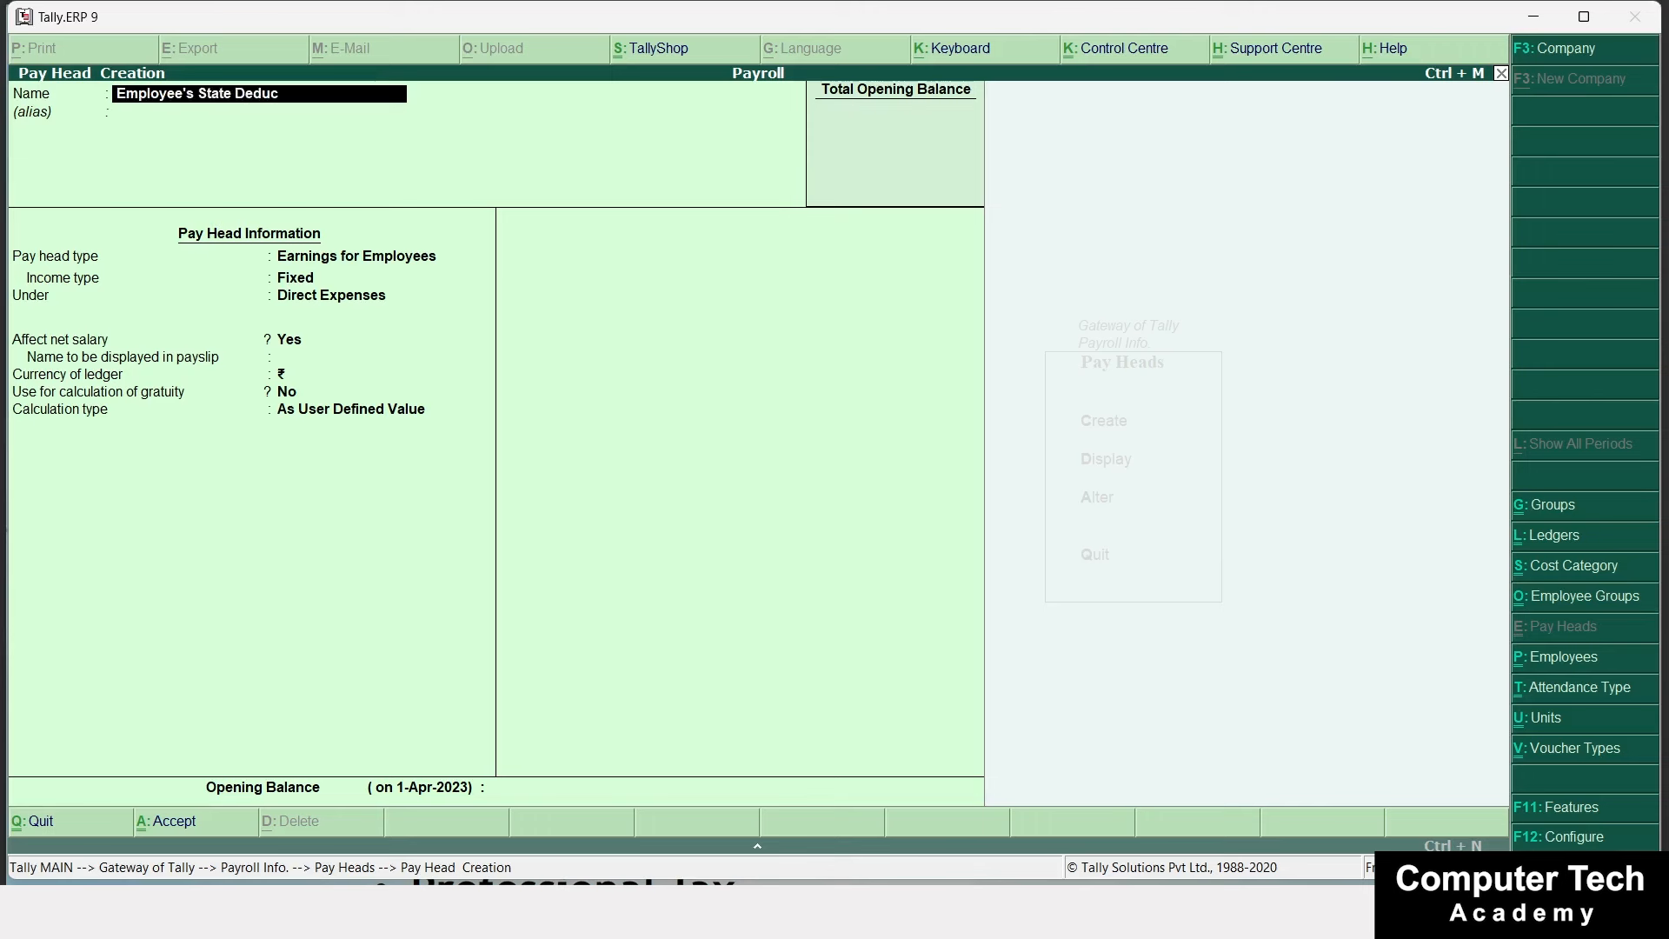
pyautogui.write('tion')
pyautogui.press('BackSpace')
pyautogui.press('BackSpace')
pyautogui.press('BackSpace')
pyautogui.press('BackSpace')
pyautogui.press('BackSpace')
pyautogui.press('BackSpace')
pyautogui.press('BackSpace')
pyautogui.press('BackSpace')
pyautogui.press('BackSpace')
pyautogui.press('BackSpace')
pyautogui.write('Insurance Deducton')
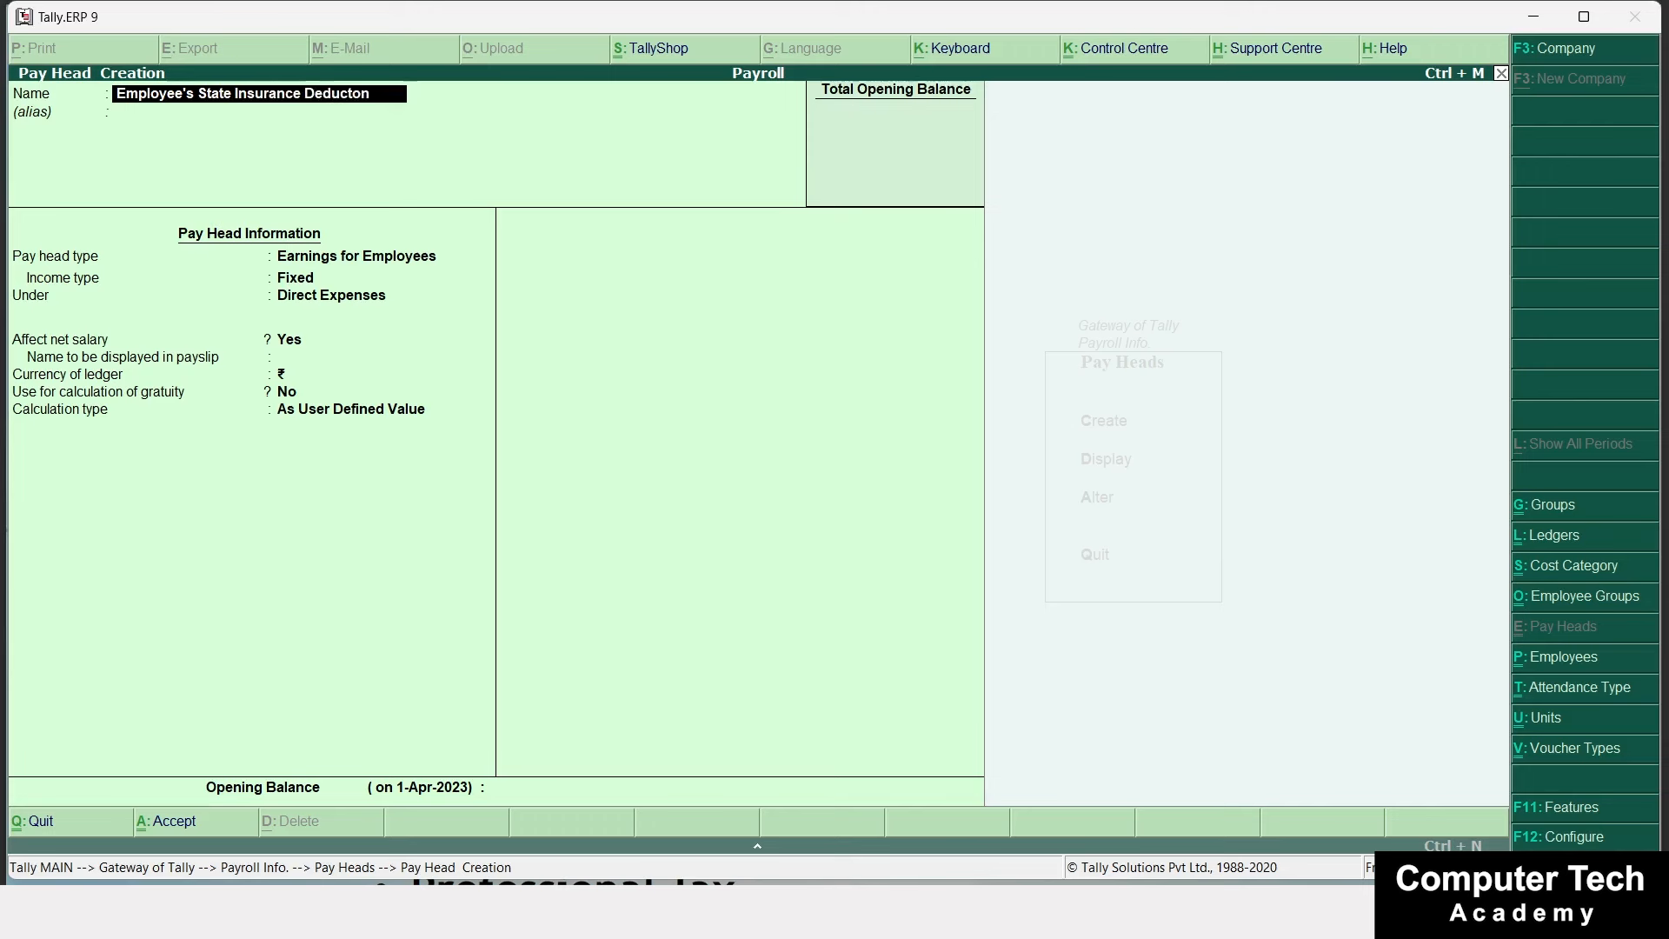
pyautogui.press('BackSpace')
pyautogui.press('BackSpace')
pyautogui.write('tion')
# Make it an Employees' Statutory Deduction under Current Liabilities, payslip ESI, no rounding, computed on specified formula.
pyautogui.press('Return')
pyautogui.press('Return')
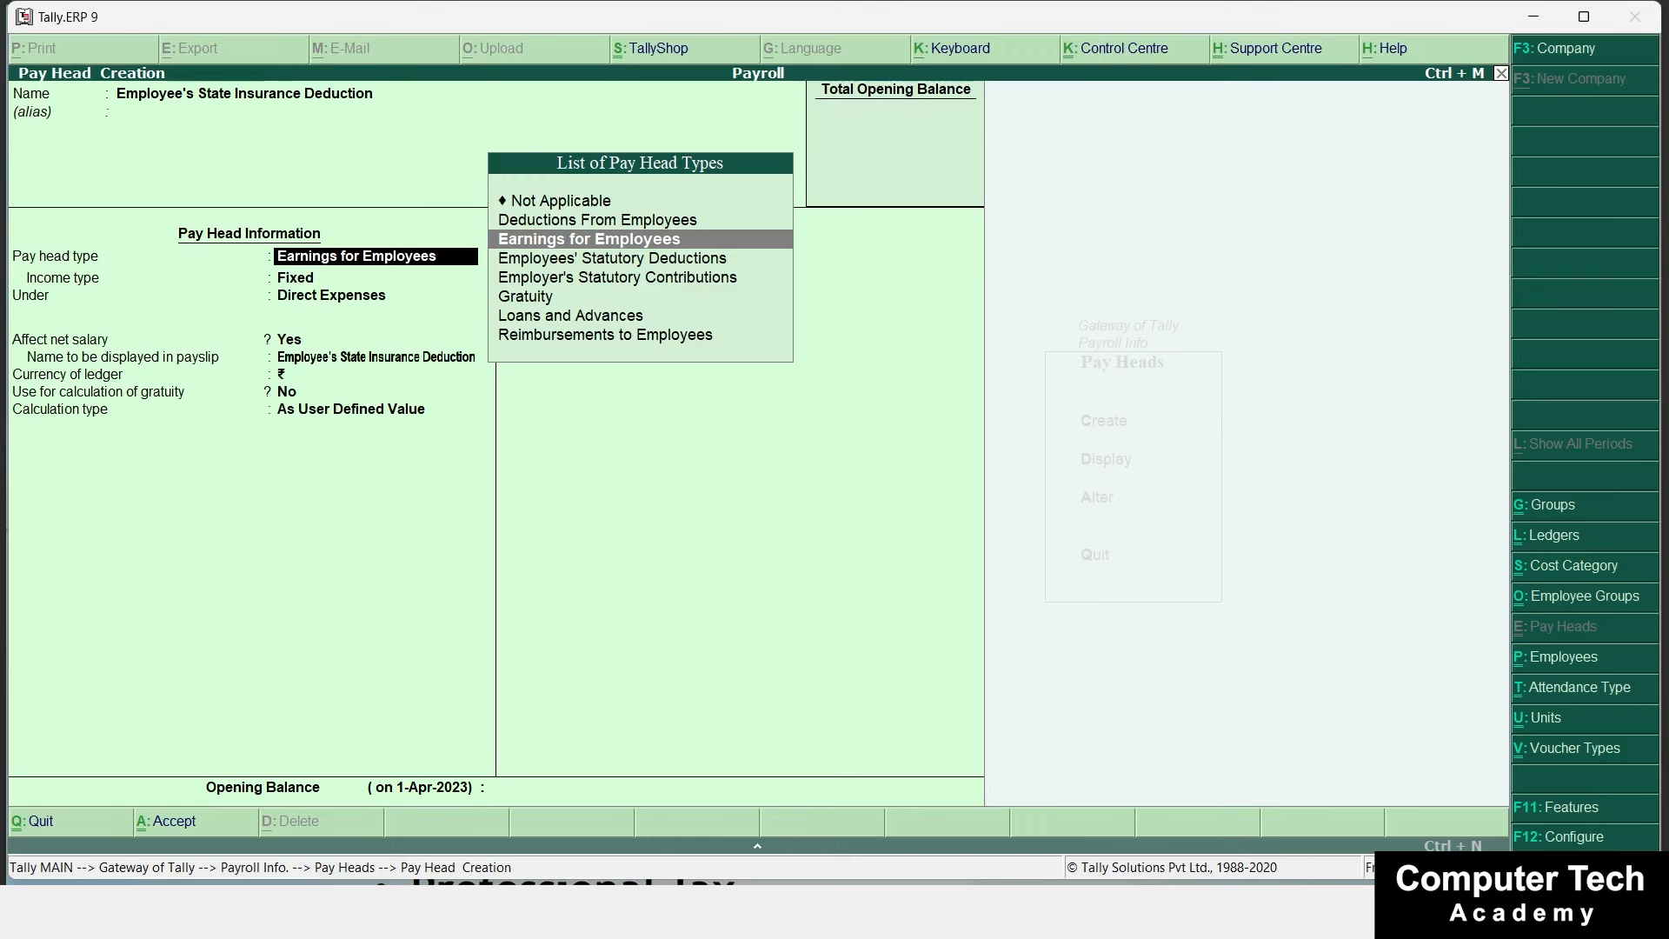
pyautogui.press('Down')
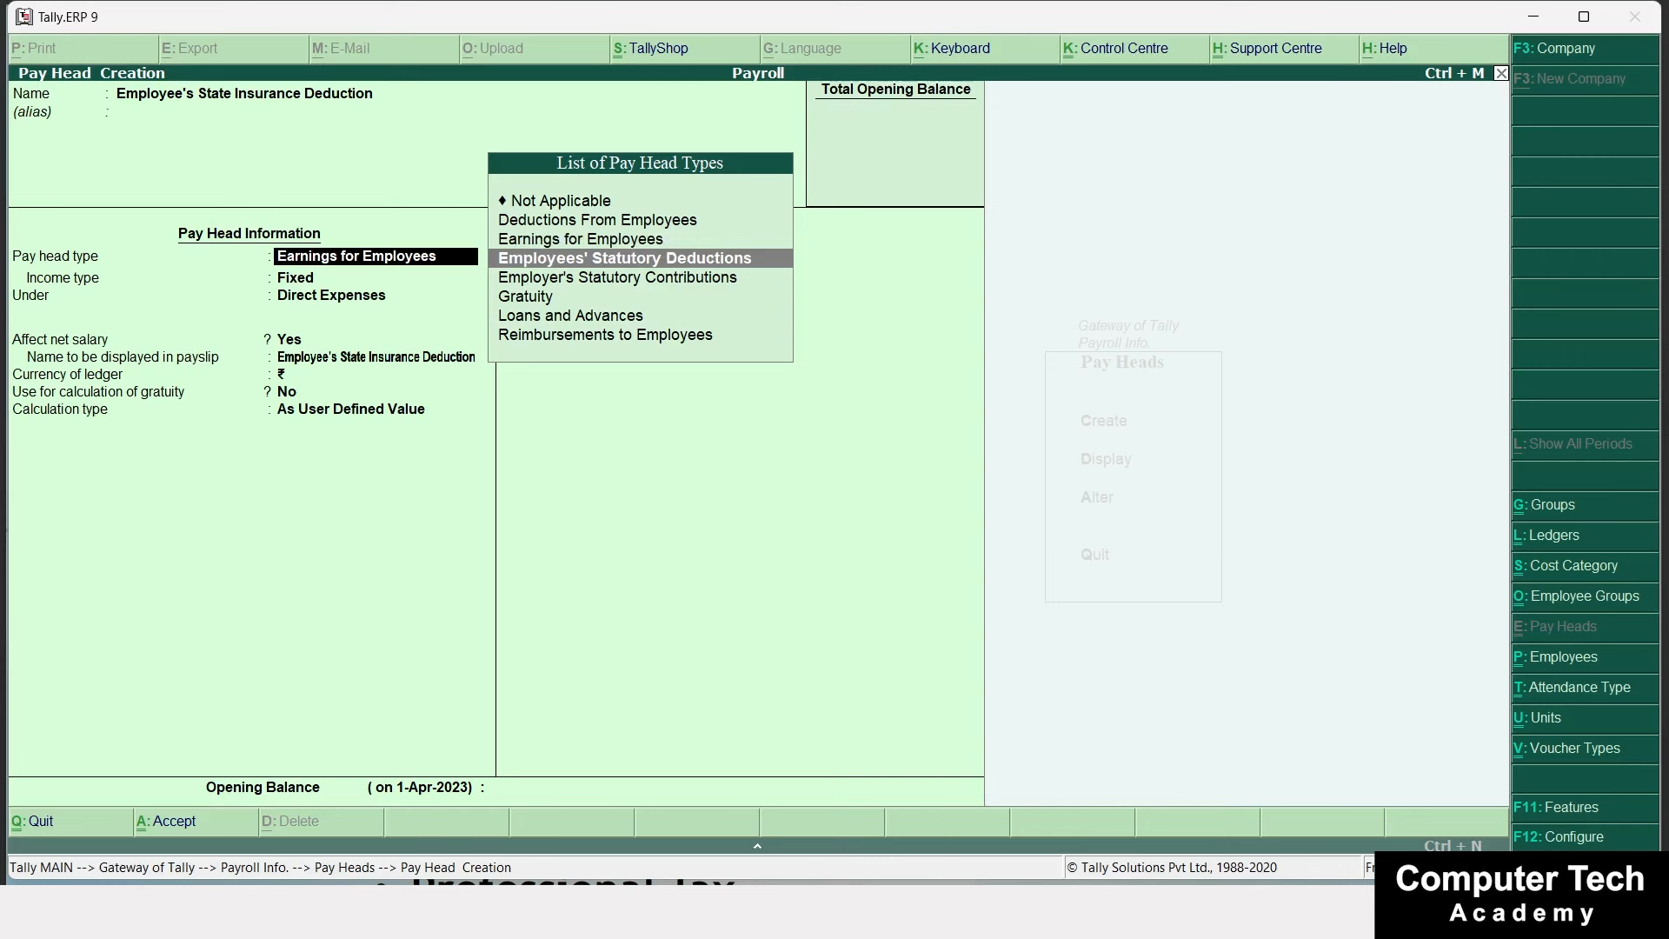
pyautogui.press('Return')
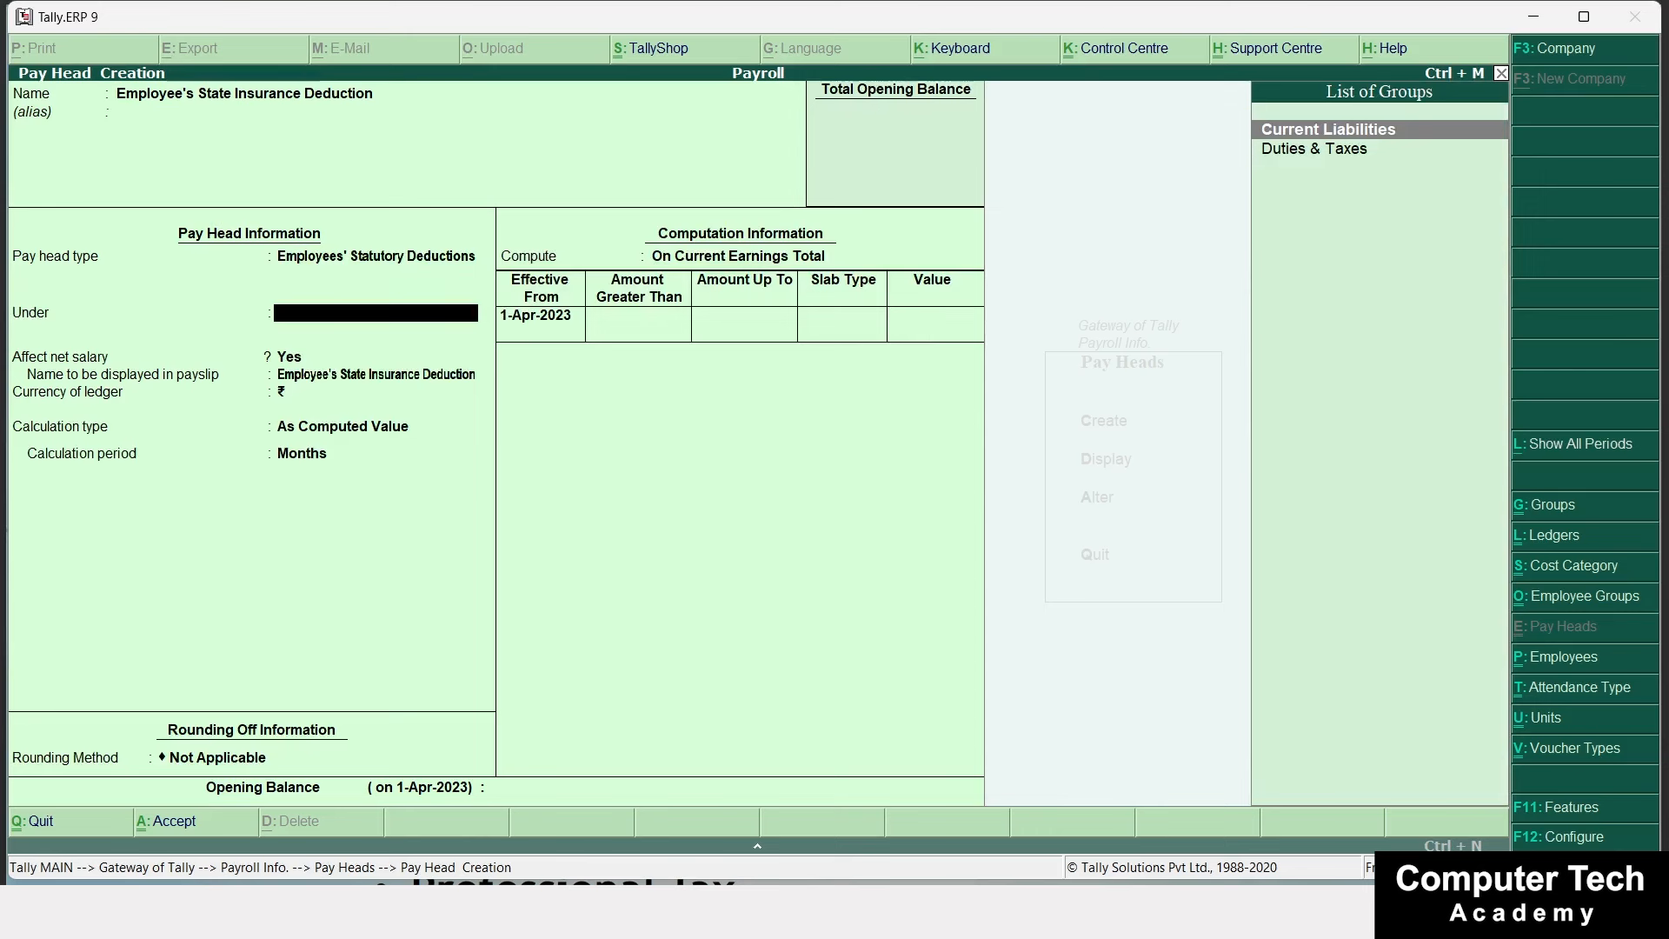
pyautogui.press('Return')
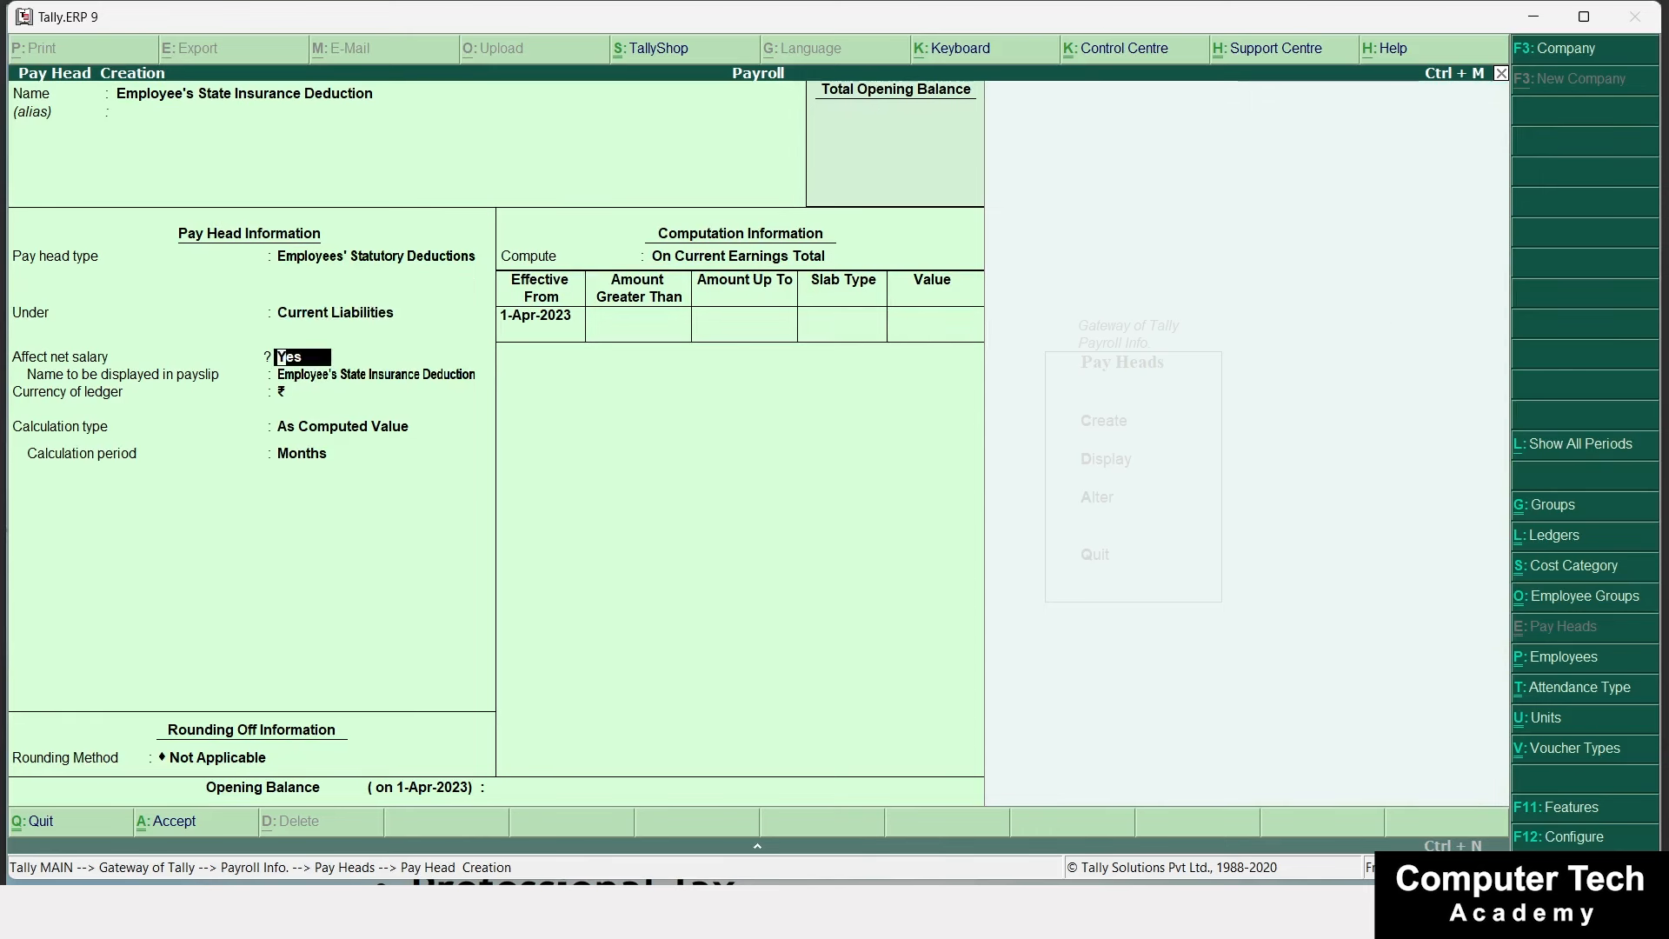
pyautogui.press('Return')
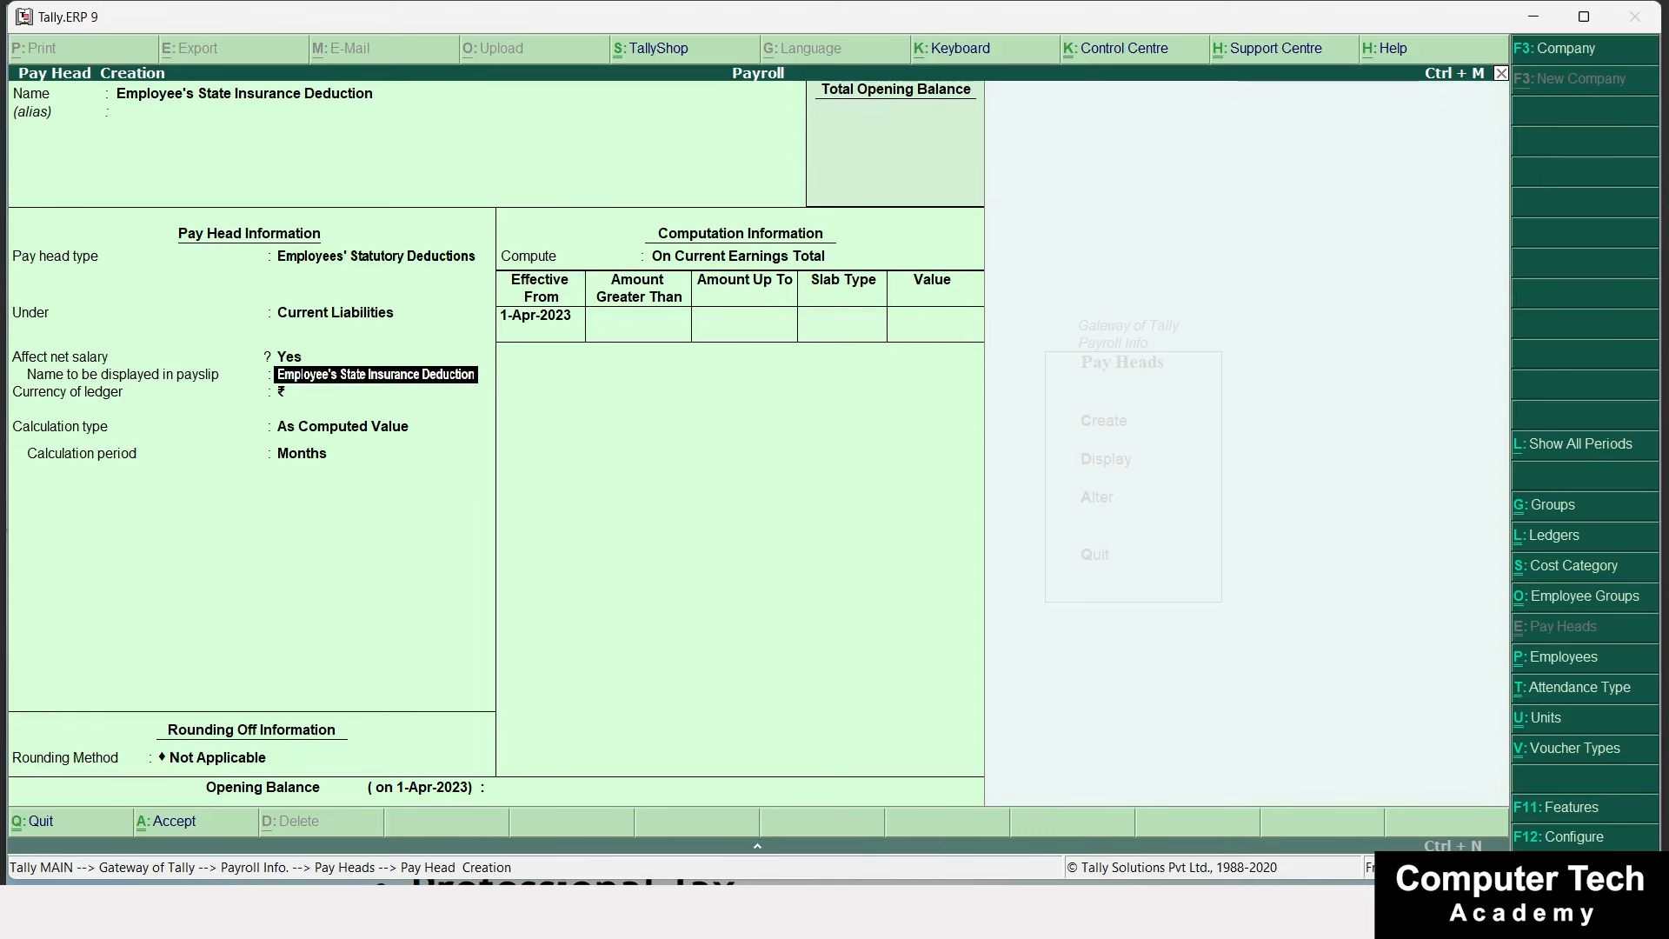
pyautogui.write('ESI')
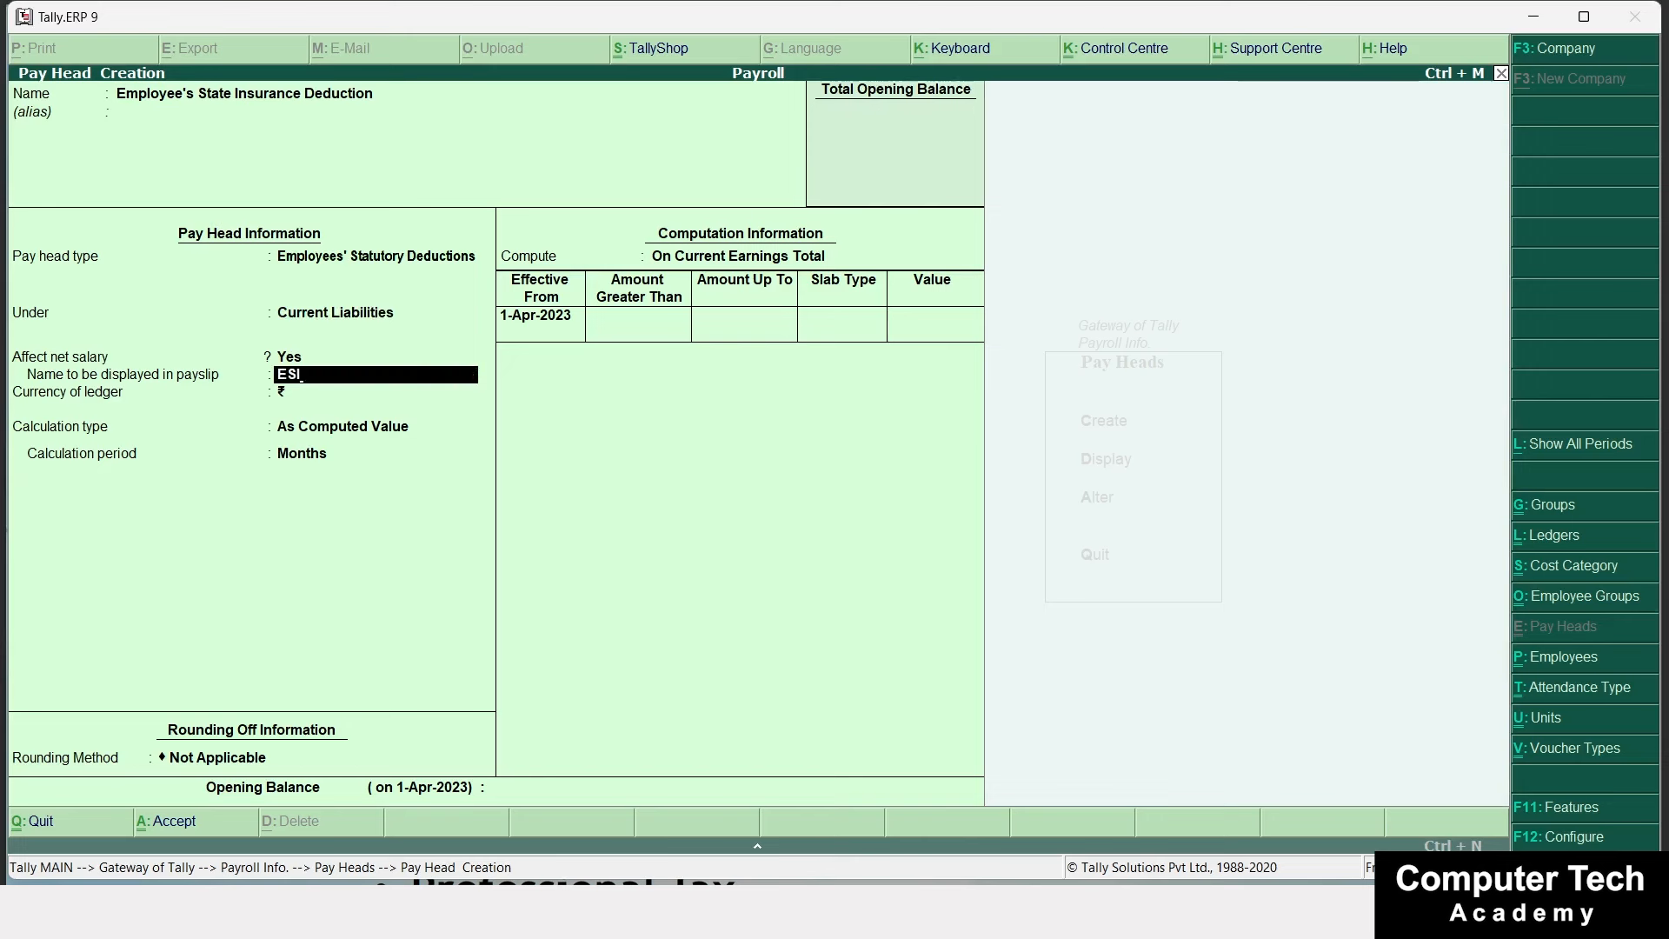
pyautogui.press('Return')
pyautogui.press('Return')
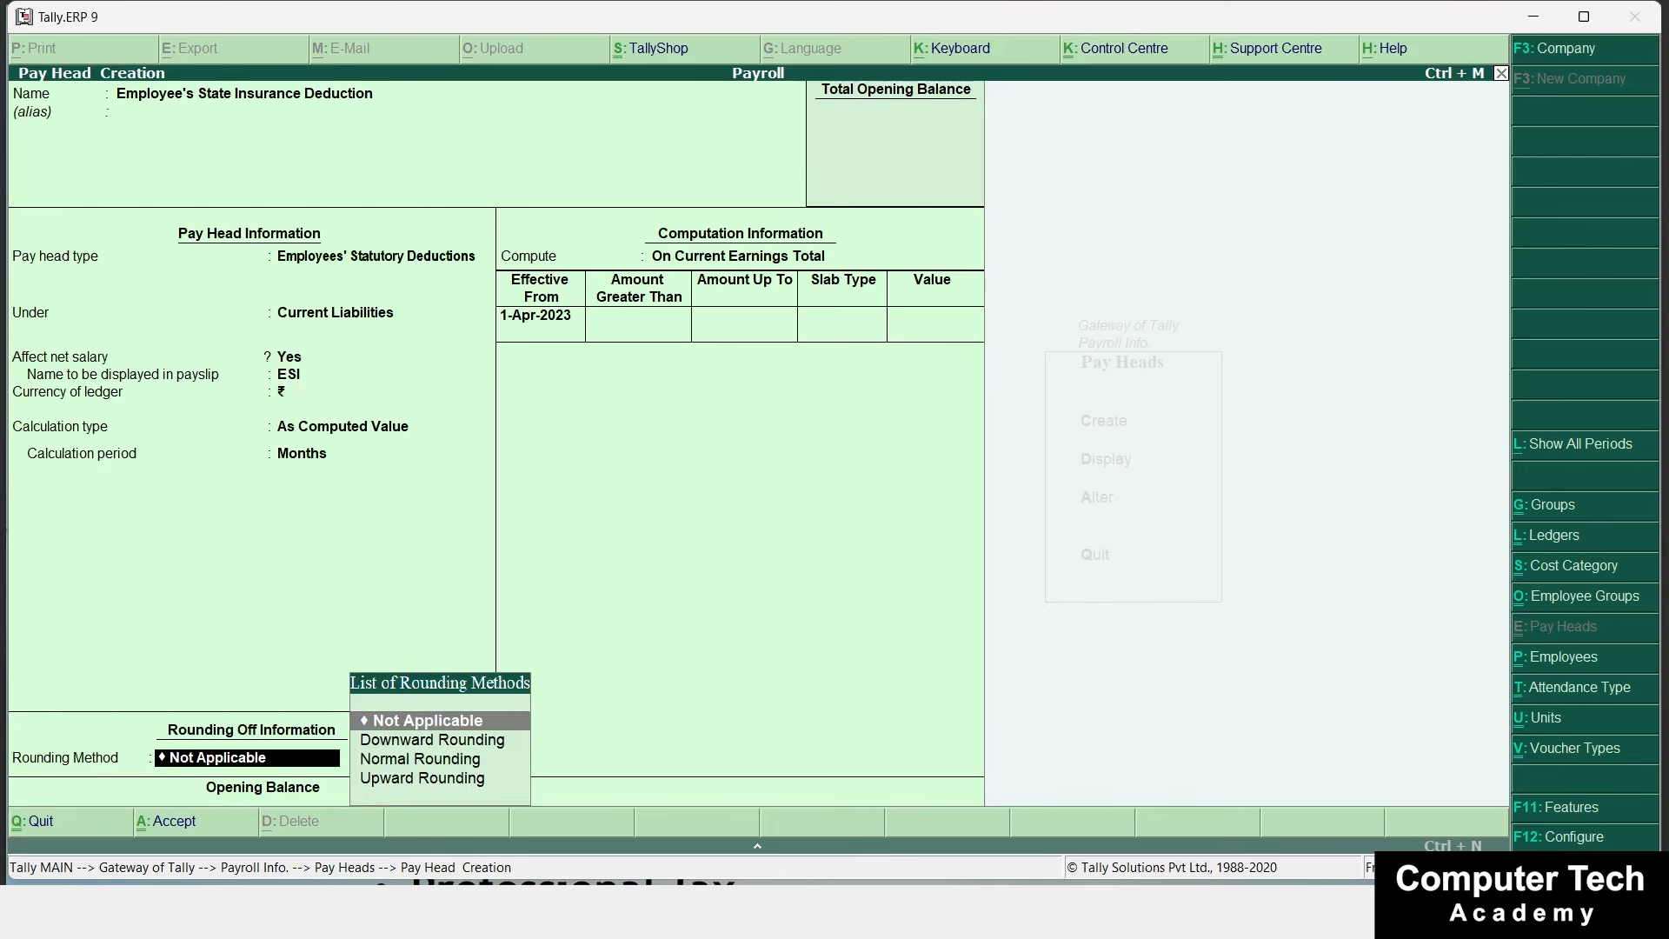
pyautogui.press('Return')
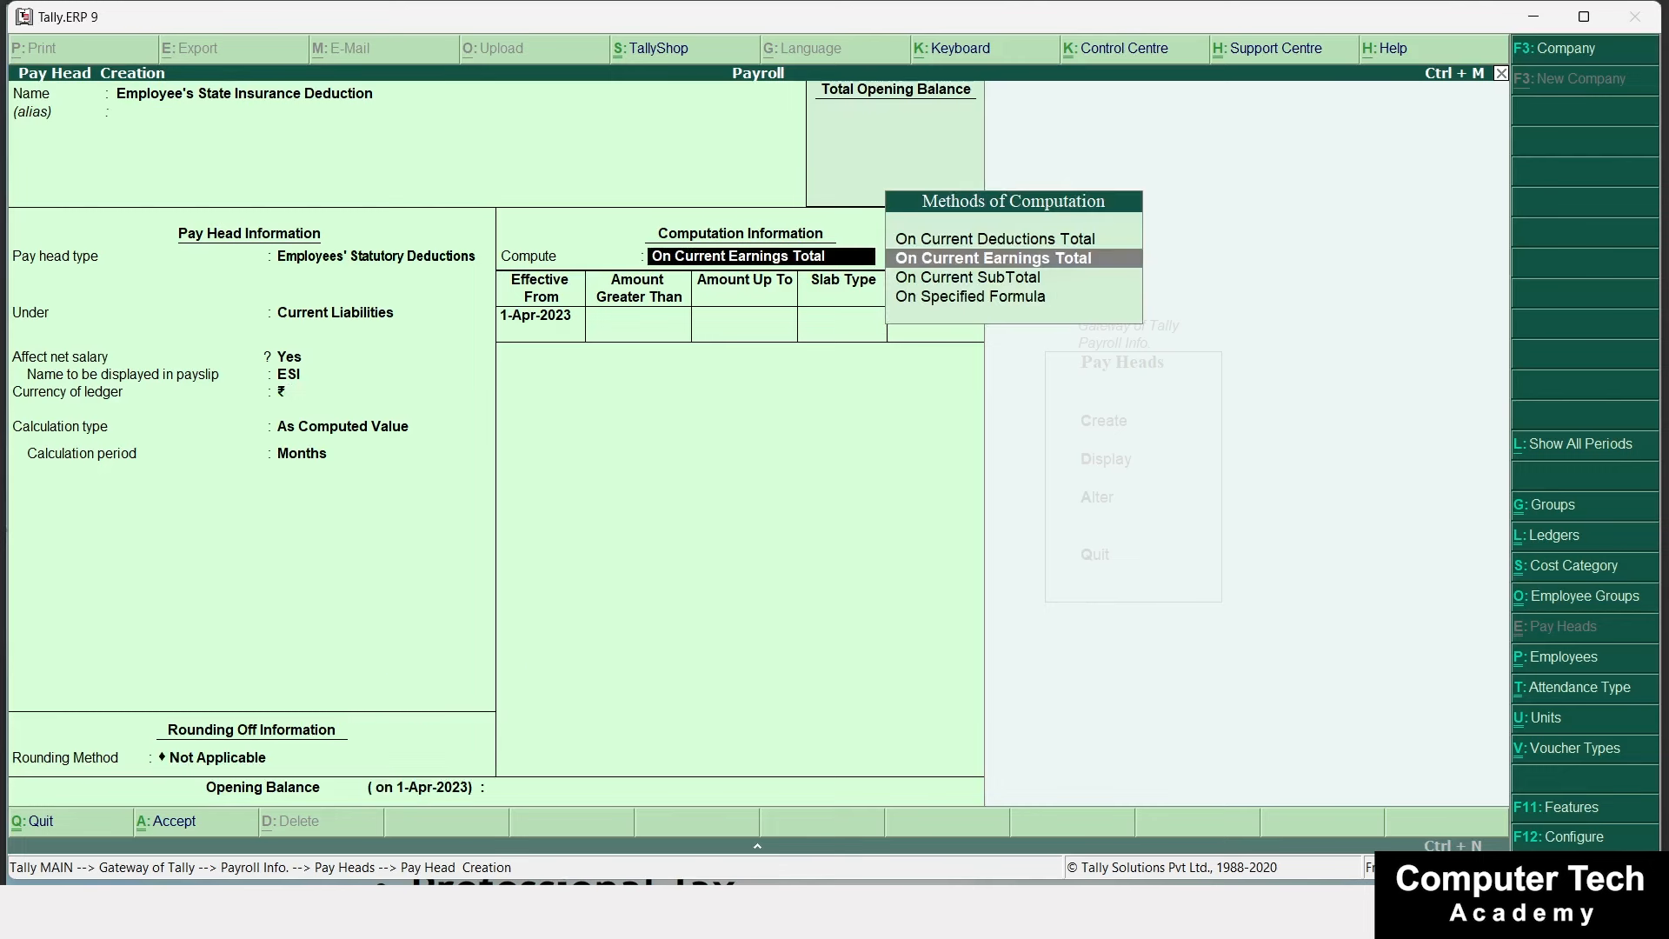
pyautogui.press('Down')
pyautogui.press('Down')
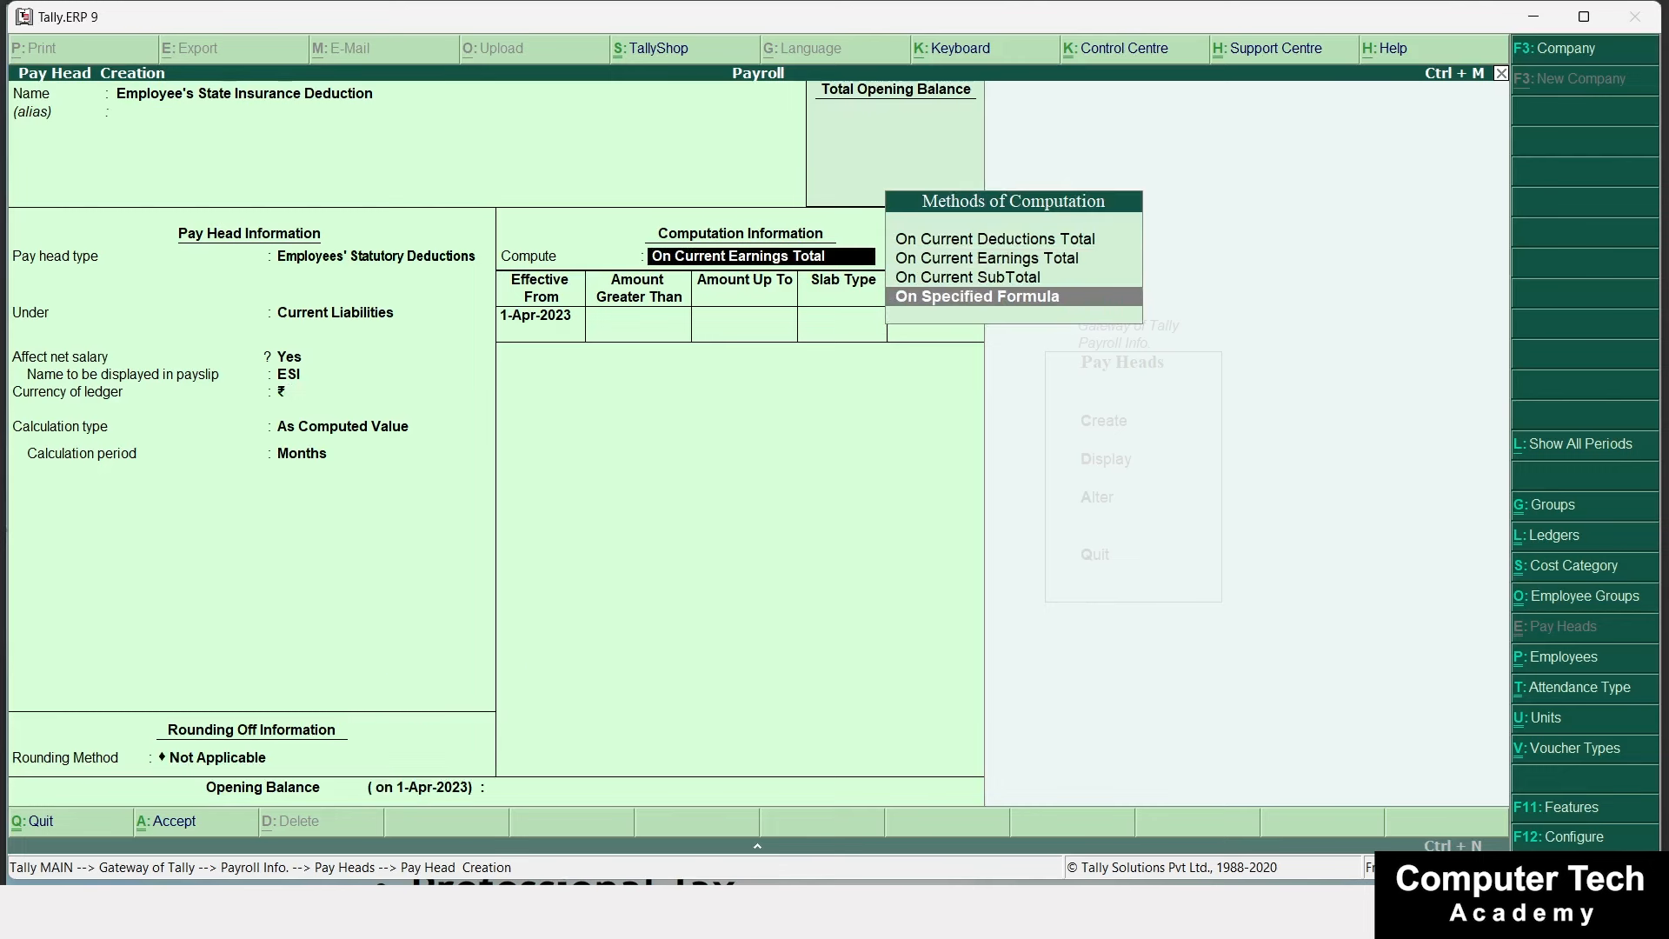
pyautogui.press('Return')
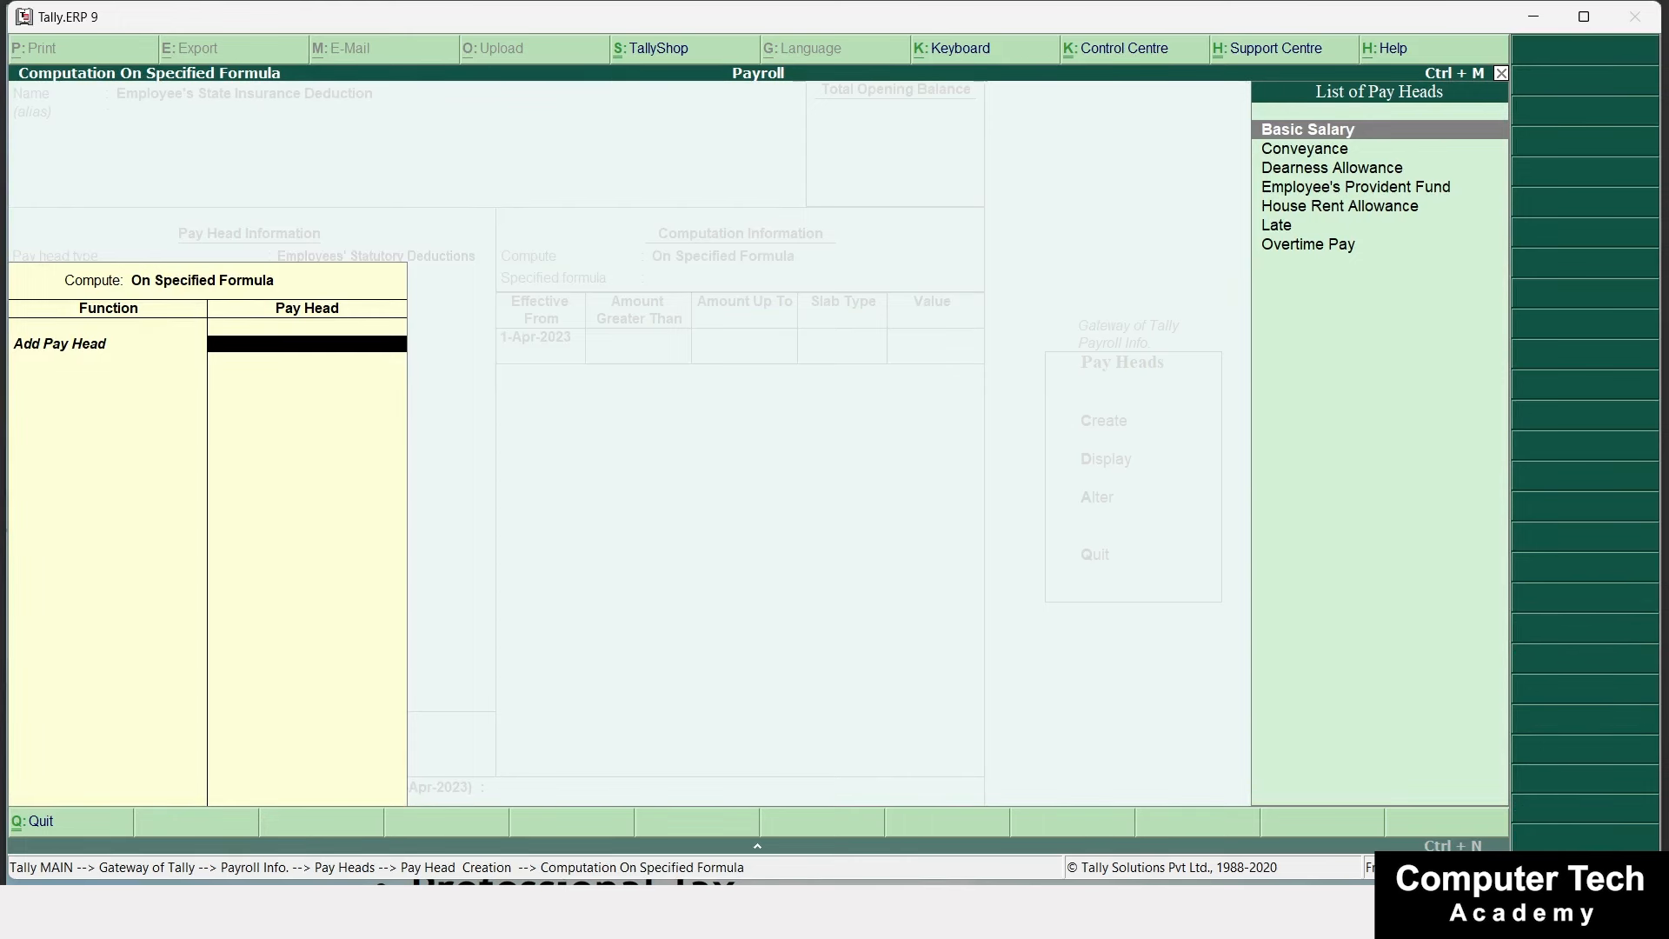
# Build the ESI formula from Basic Salary, Conveyance, House Rent Allowance and Overtime Pay.
pyautogui.press('Return')
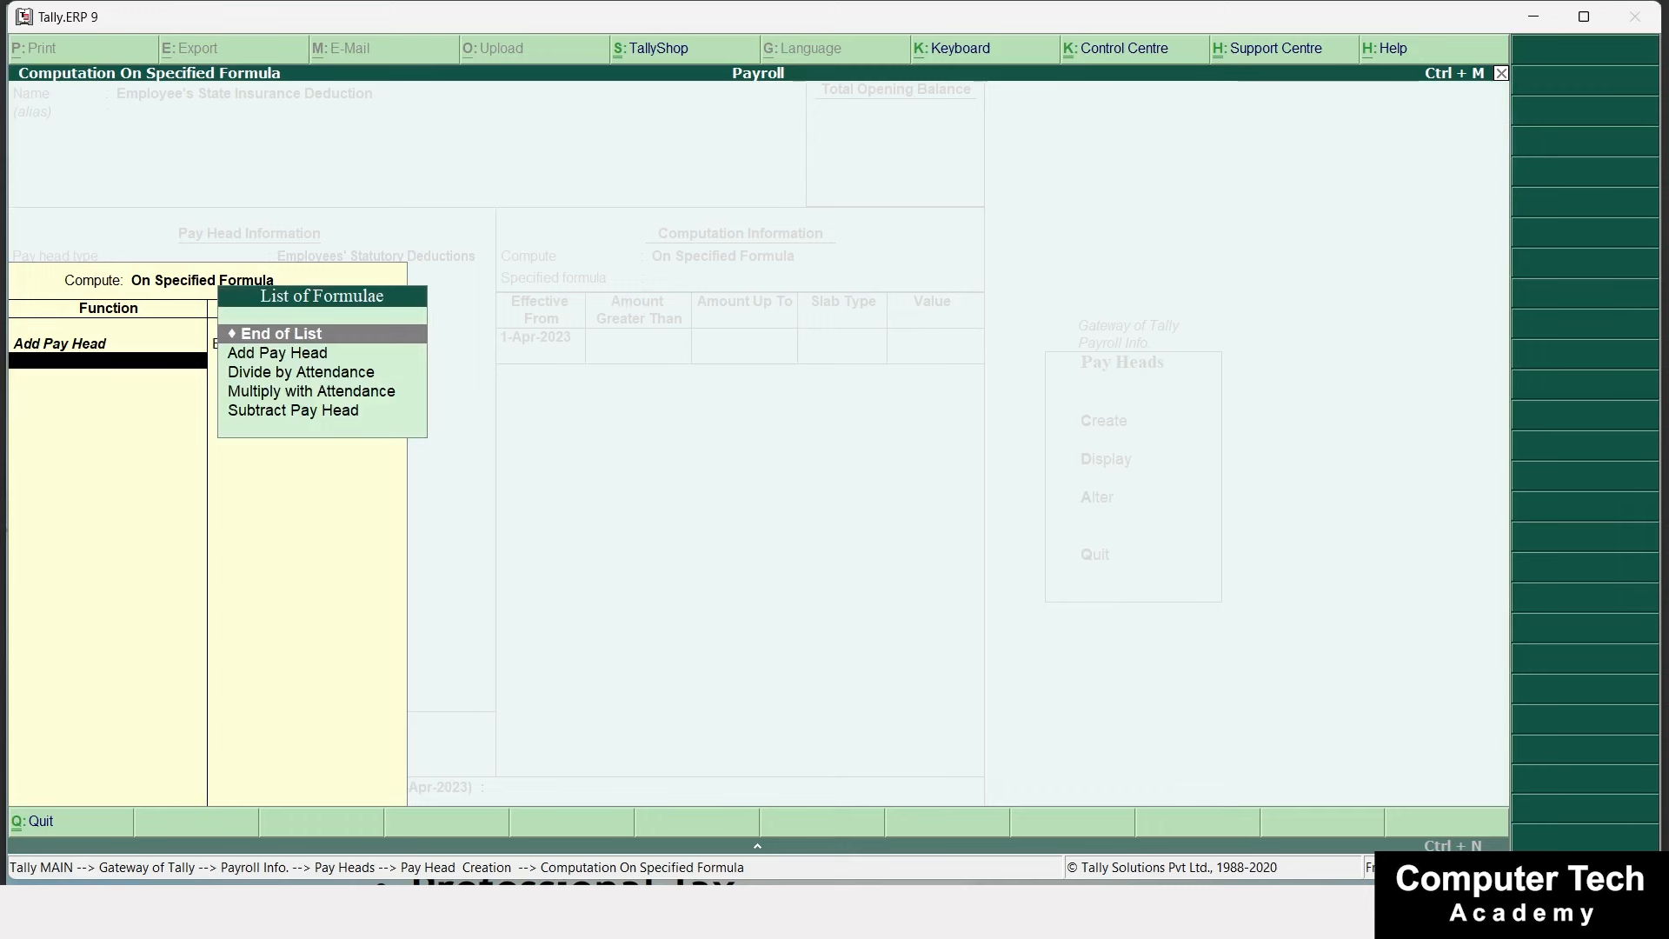
pyautogui.press('Down')
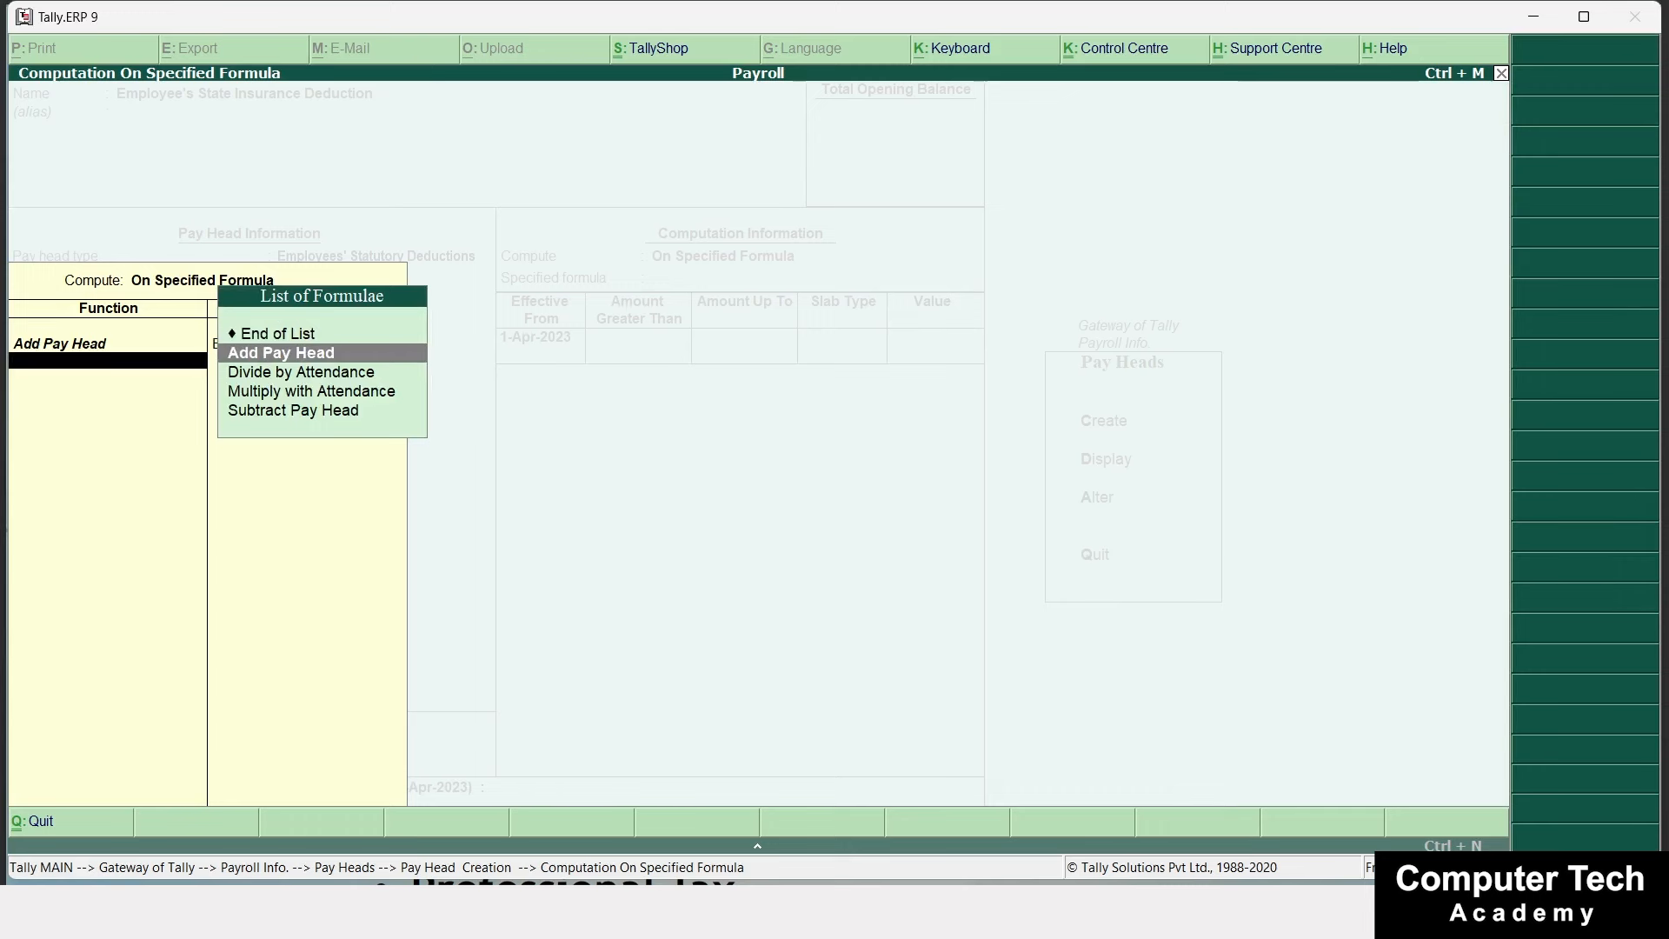
pyautogui.press('Return')
pyautogui.press('Down')
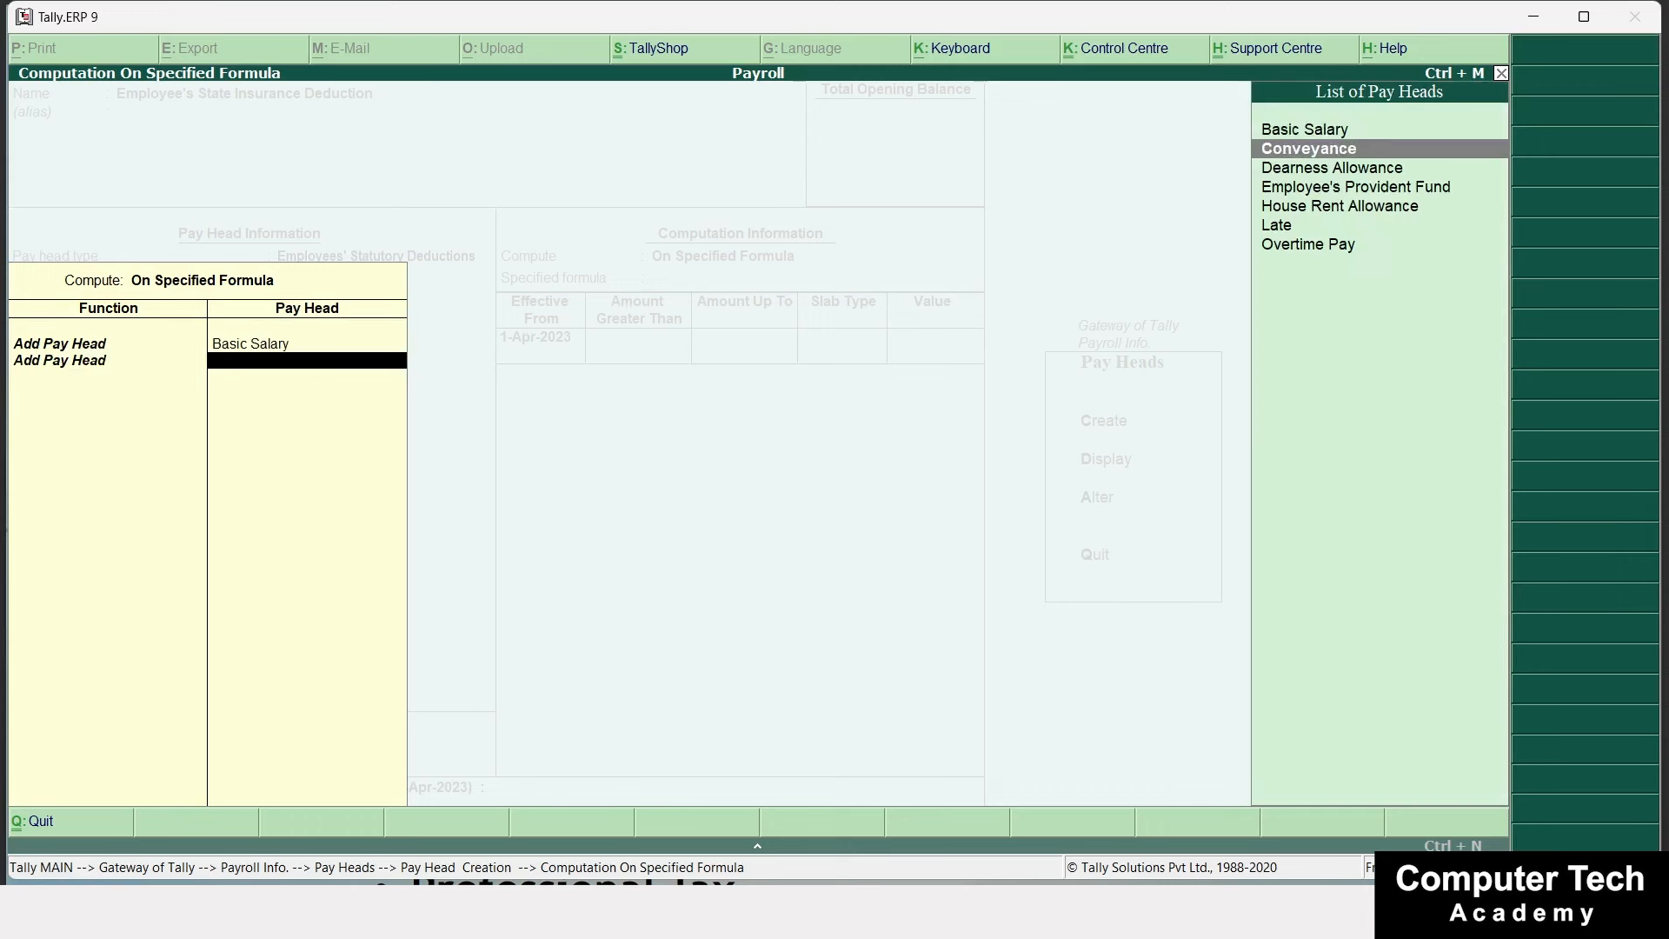
pyautogui.press('Return')
pyautogui.press('Down')
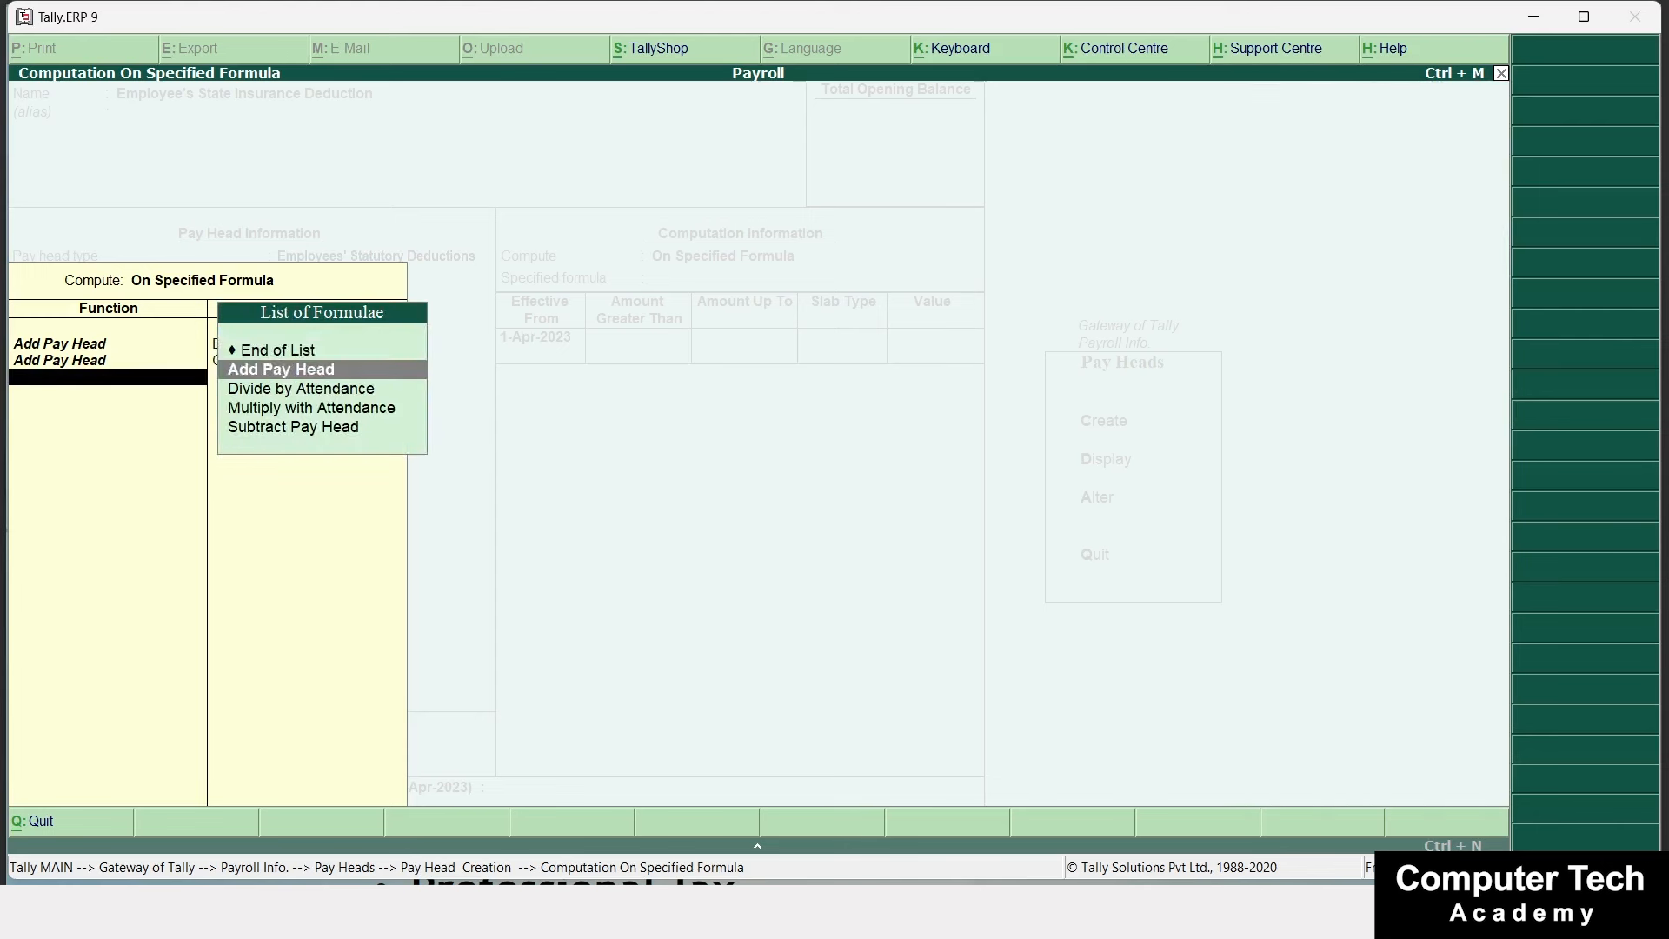
pyautogui.press('Return')
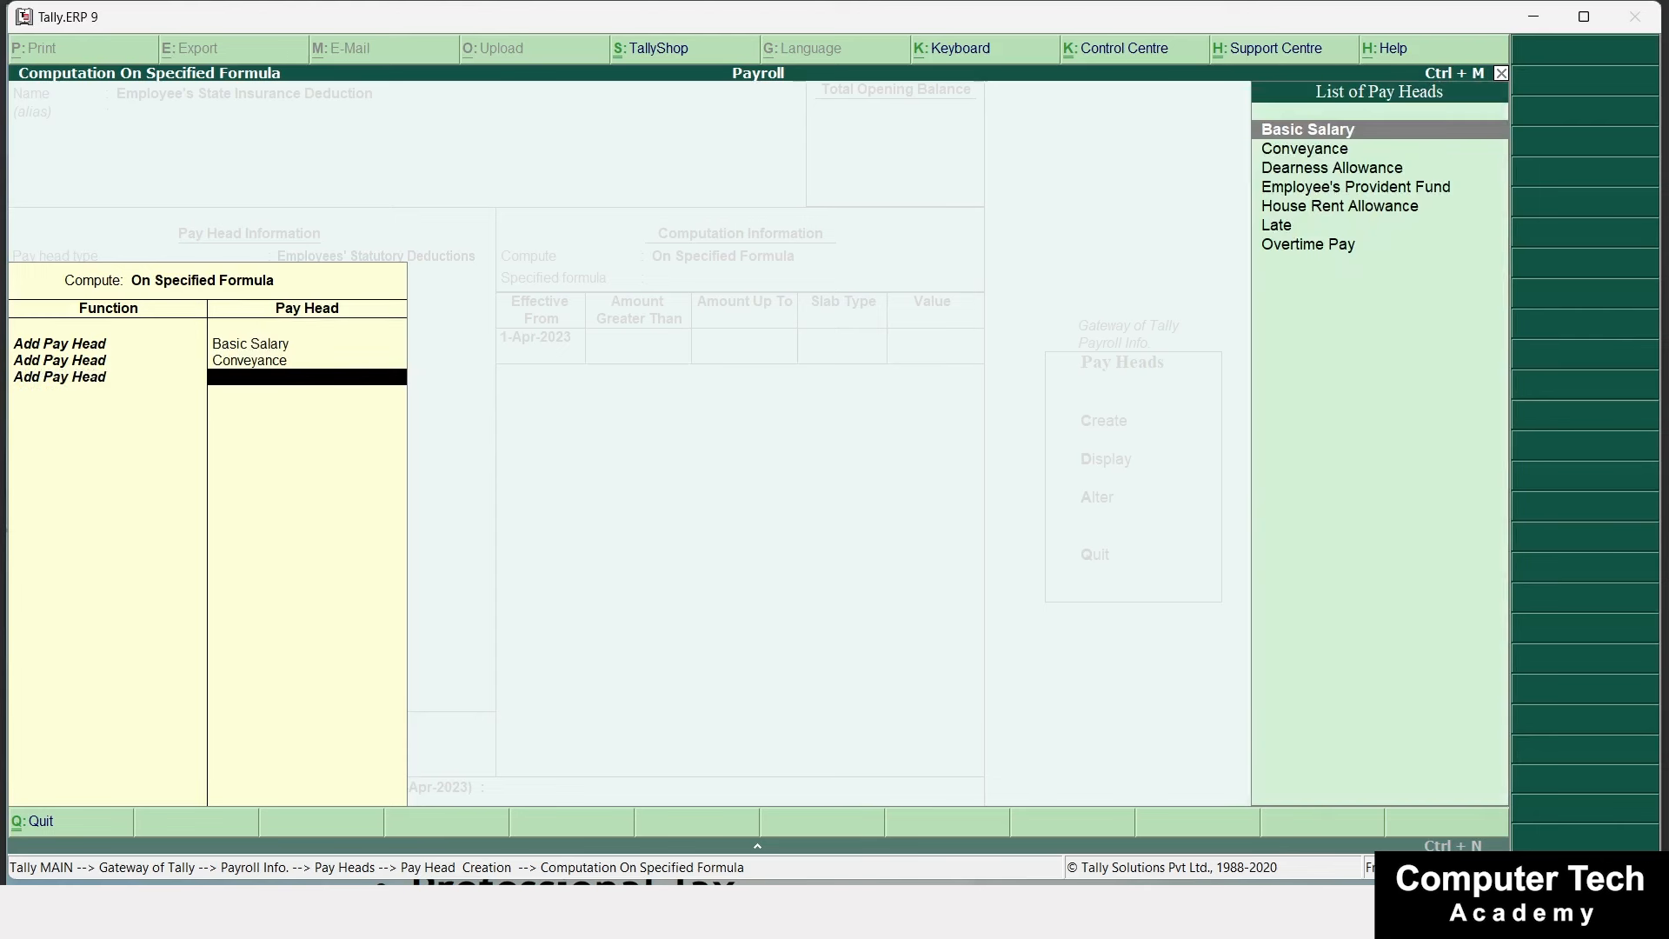
pyautogui.press('Down')
pyautogui.press('Down')
pyautogui.press('Down')
pyautogui.press('Down')
pyautogui.press('Return')
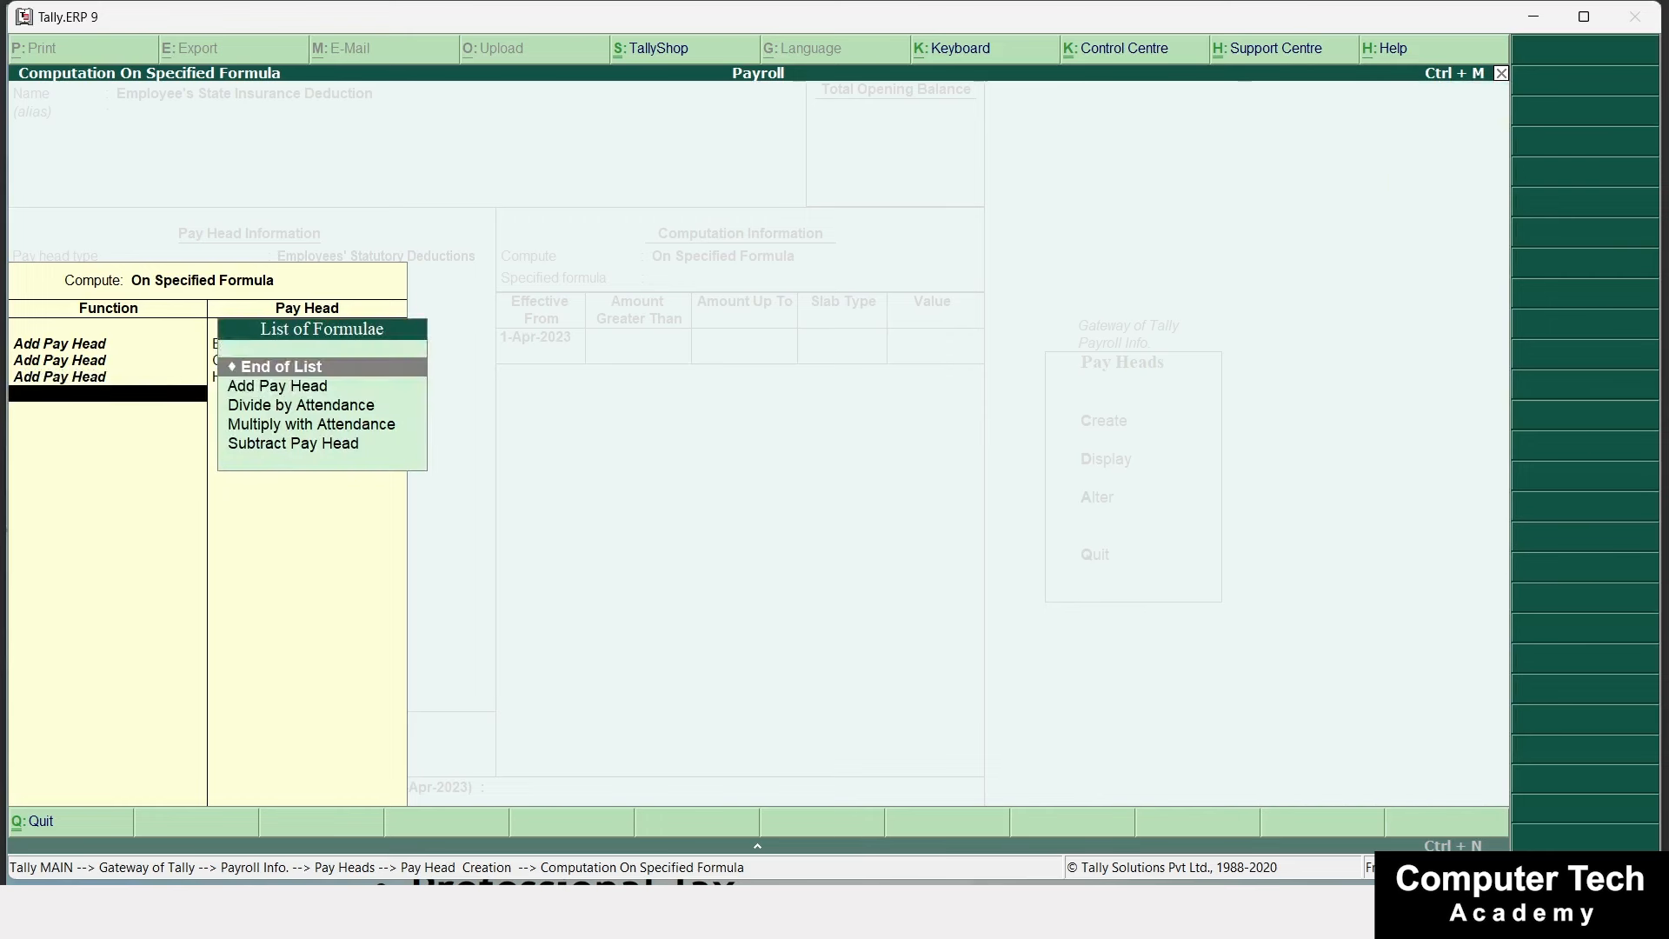
pyautogui.press('Down')
pyautogui.press('Return')
pyautogui.press('Down')
pyautogui.press('Down')
pyautogui.press('Down')
pyautogui.press('Down')
pyautogui.press('Down')
pyautogui.press('Down')
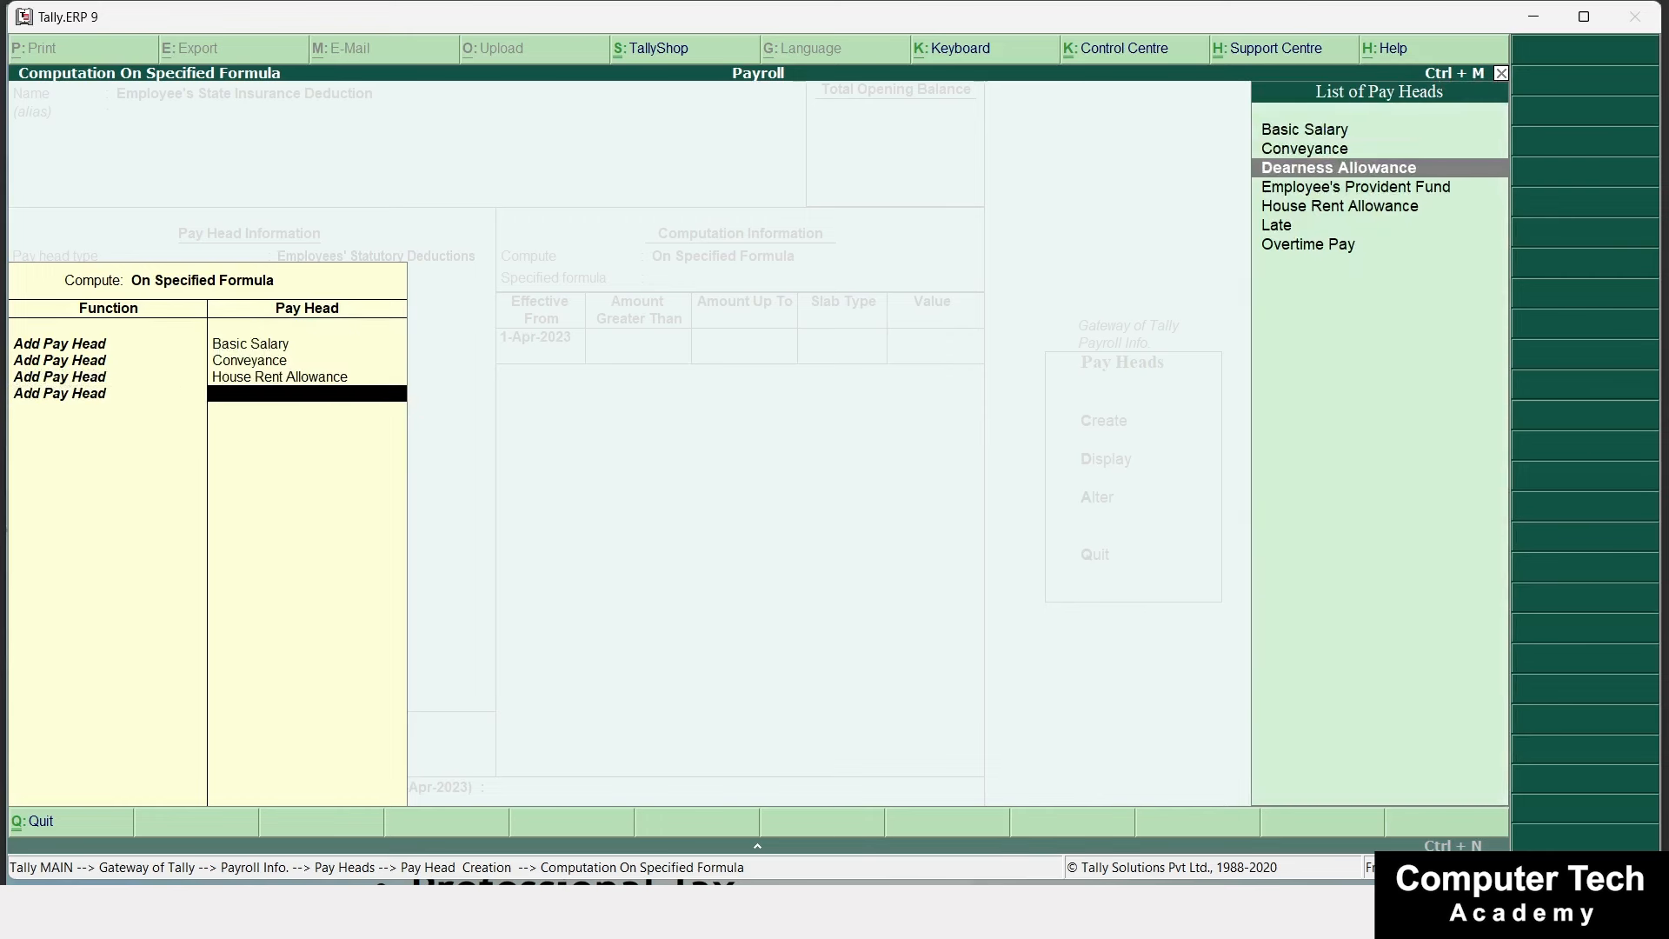
pyautogui.press('Return')
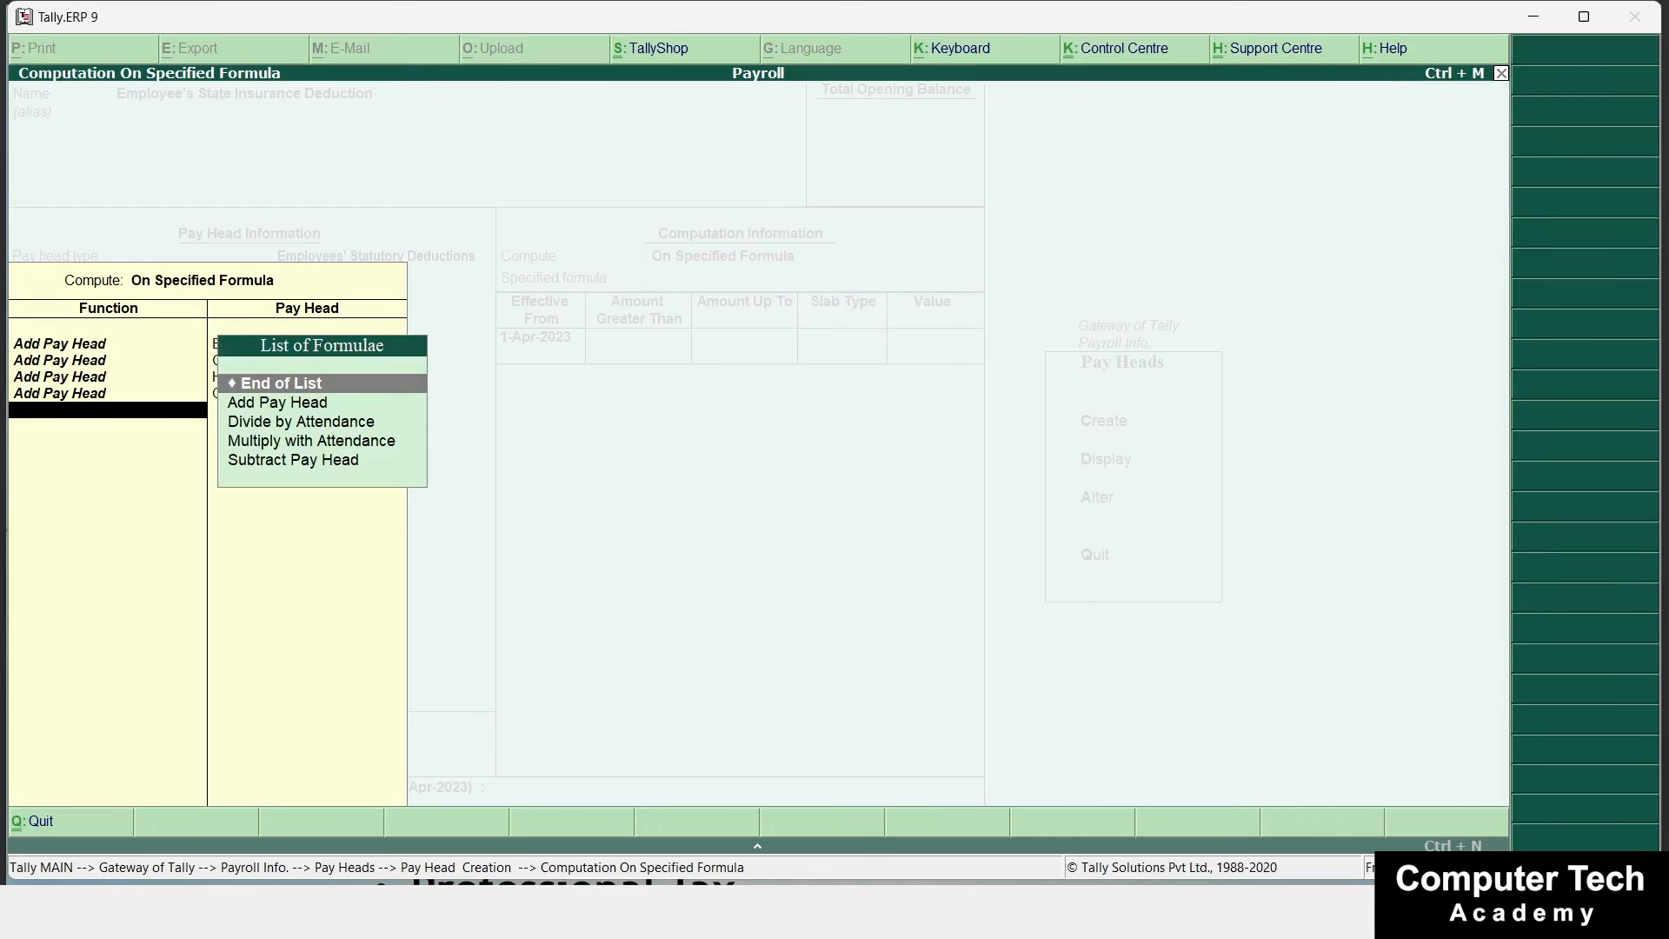
pyautogui.press('Return')
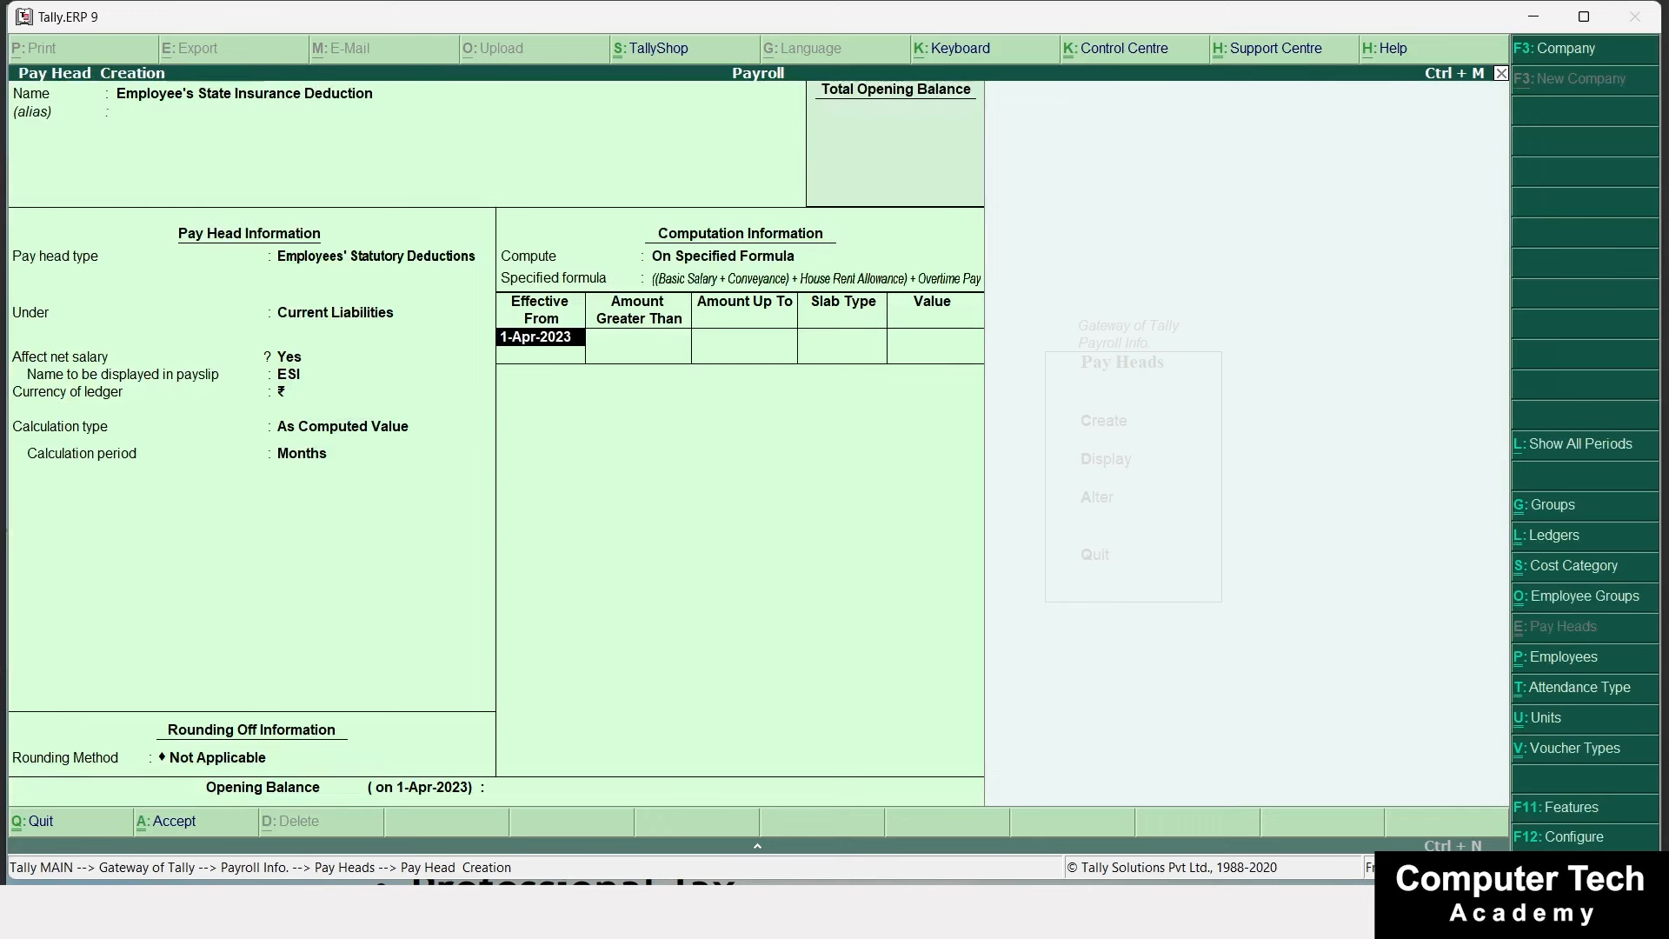
# From 1-Apr-2023, charge 2% up to 1,00,000 and 0% above, then save.
pyautogui.press('Return')
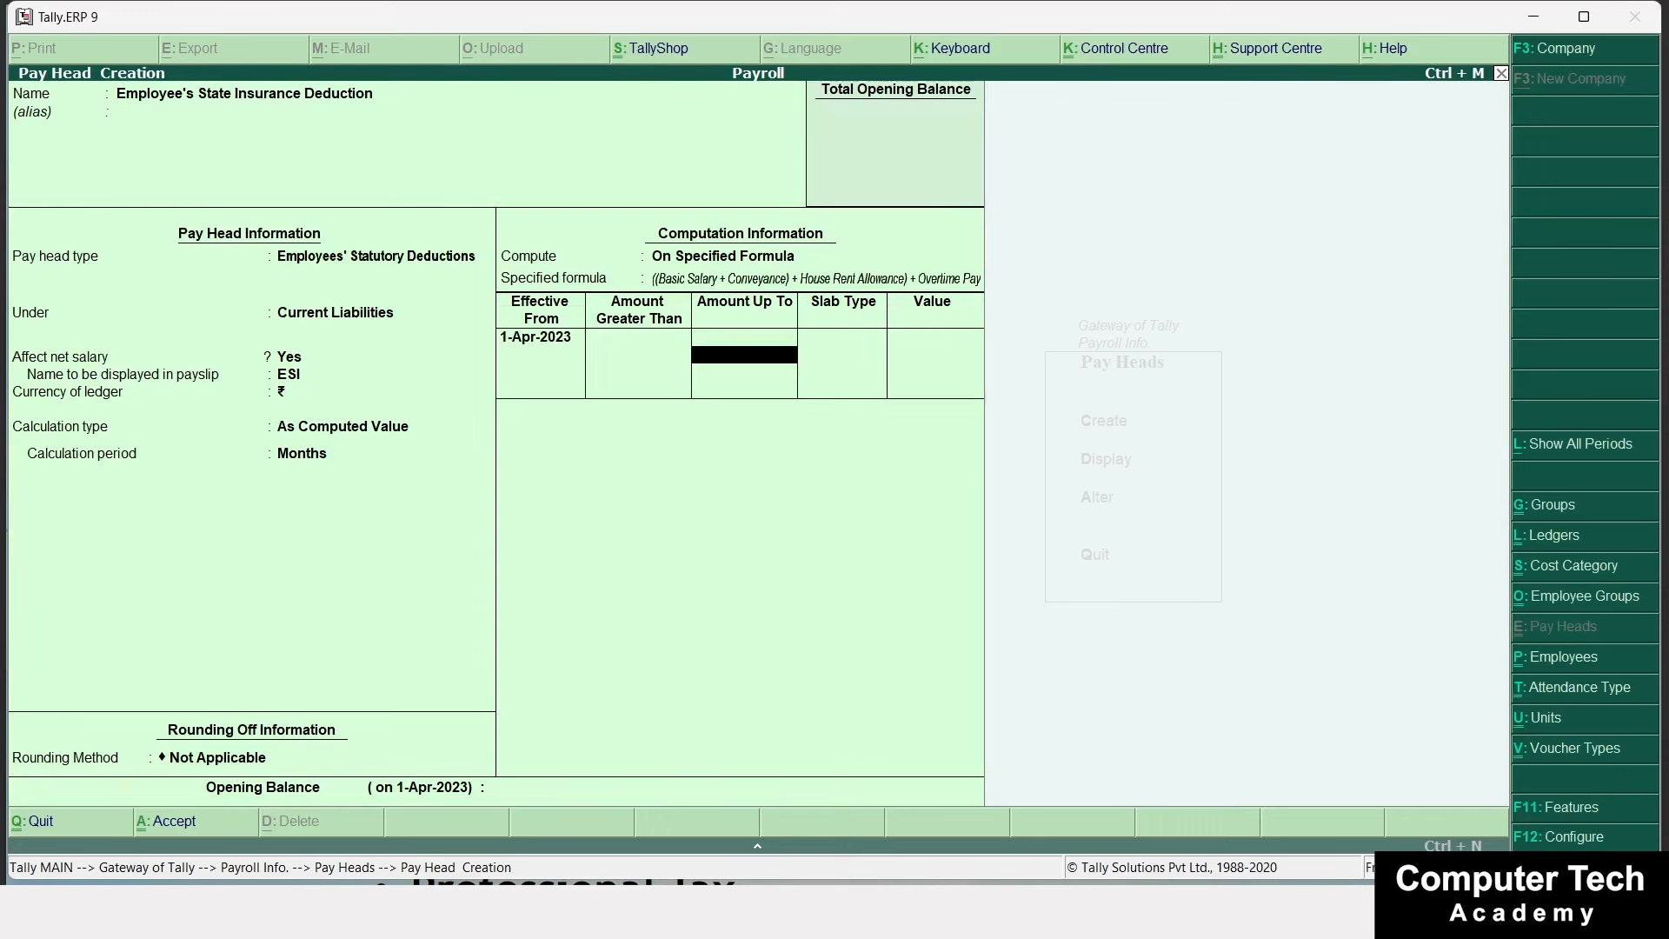
pyautogui.write('100000')
pyautogui.press('Return')
pyautogui.press('Return')
pyautogui.write('2')
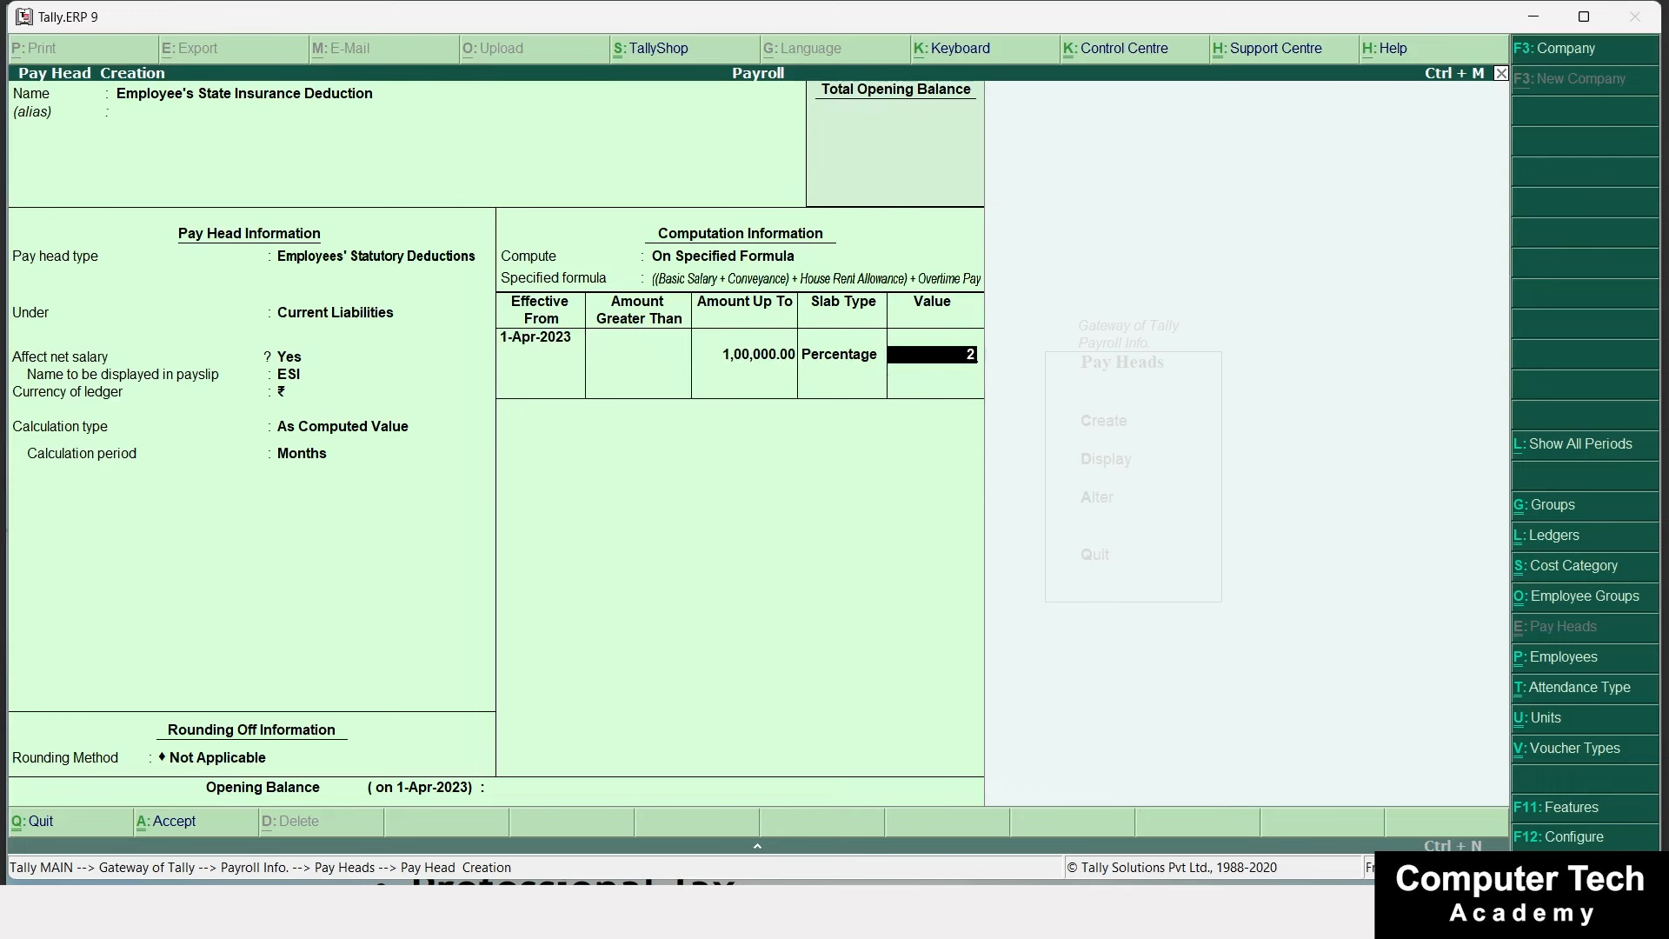
pyautogui.press('Return')
pyautogui.press('Return')
pyautogui.press('Return')
pyautogui.press('Return')
pyautogui.press('Return')
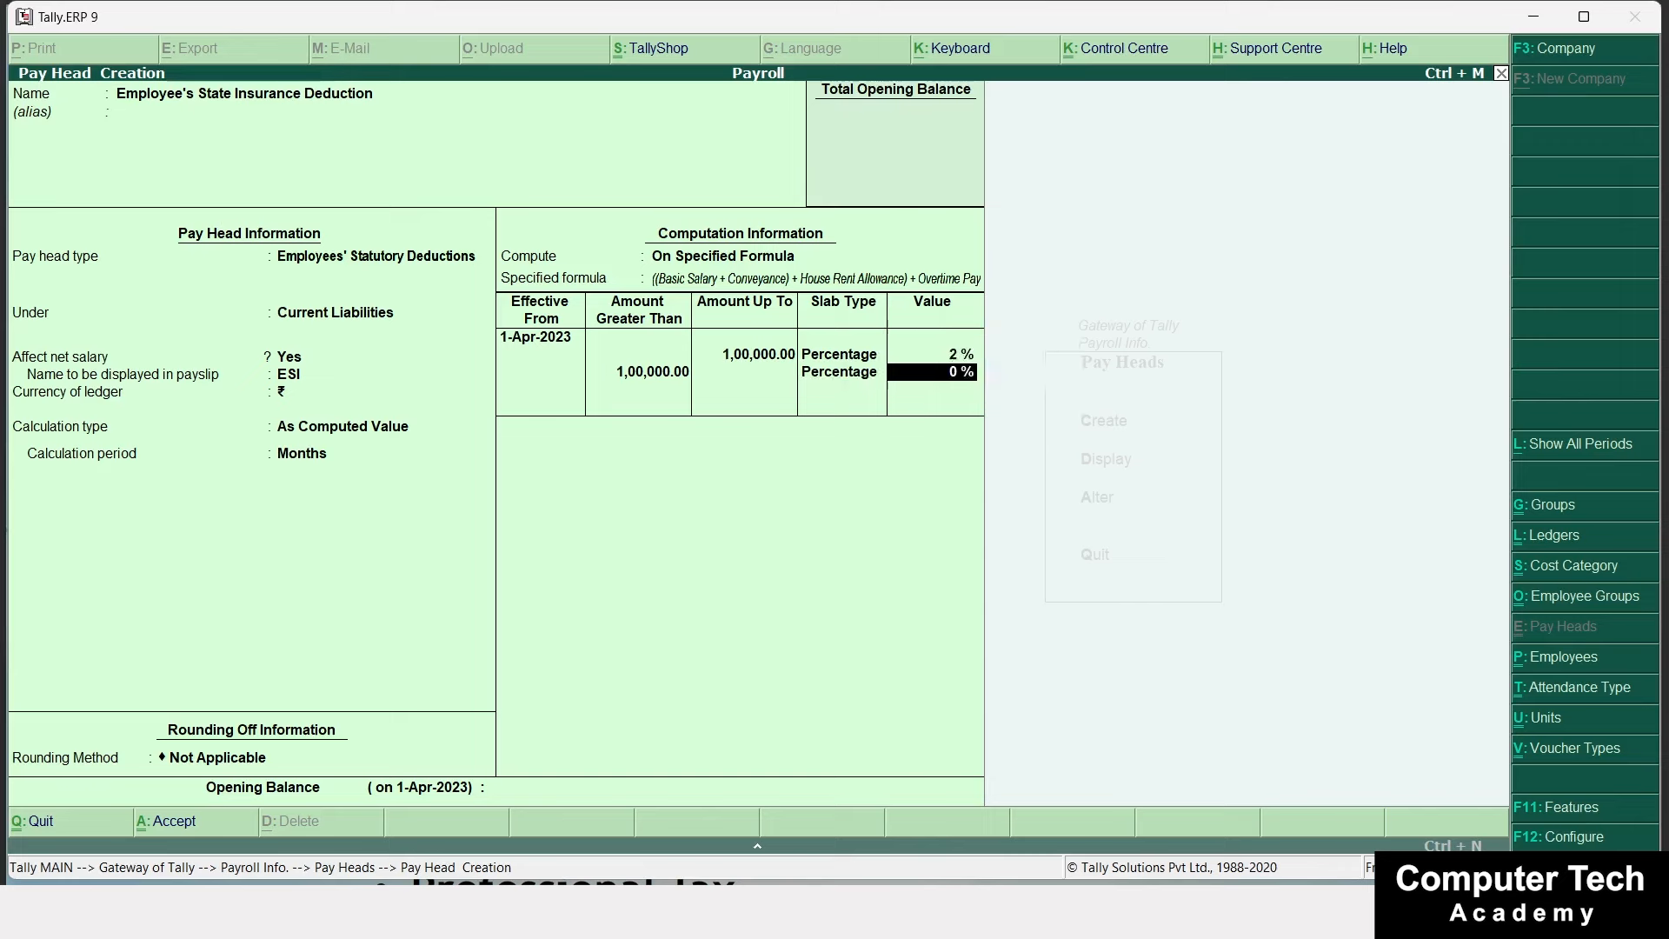
pyautogui.press('Return')
pyautogui.press('Return')
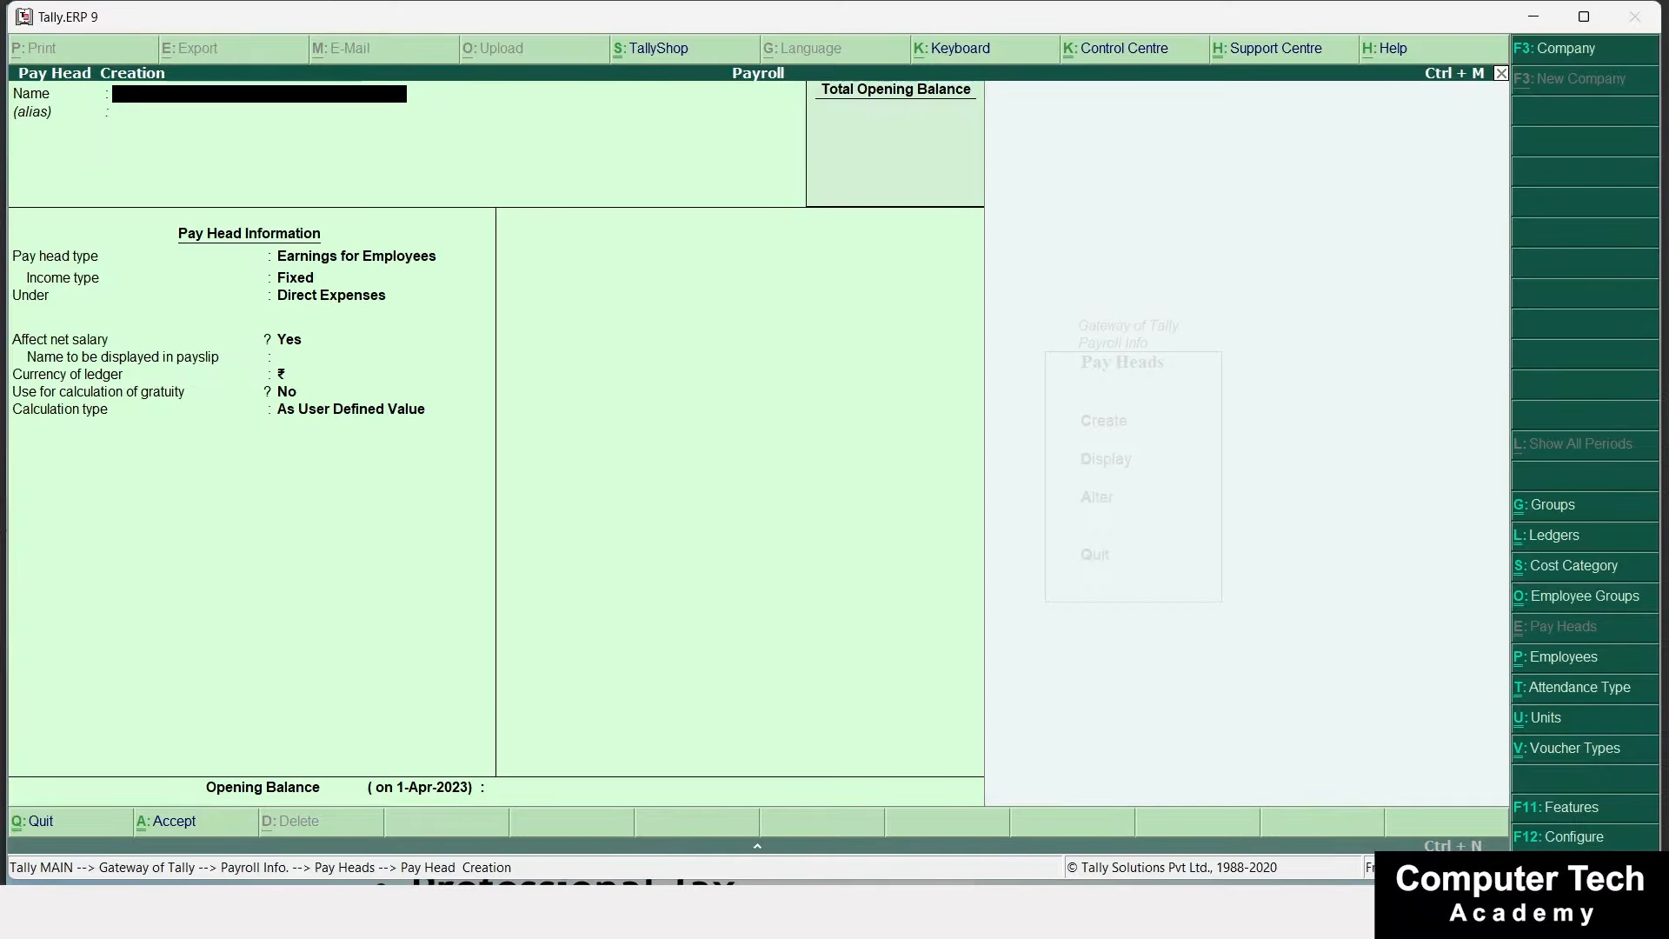
# Create Professional Tax as an Employees' Statutory Deduction under Current Liabilities, keeping its payslip name.
pyautogui.write('Professional Tax')
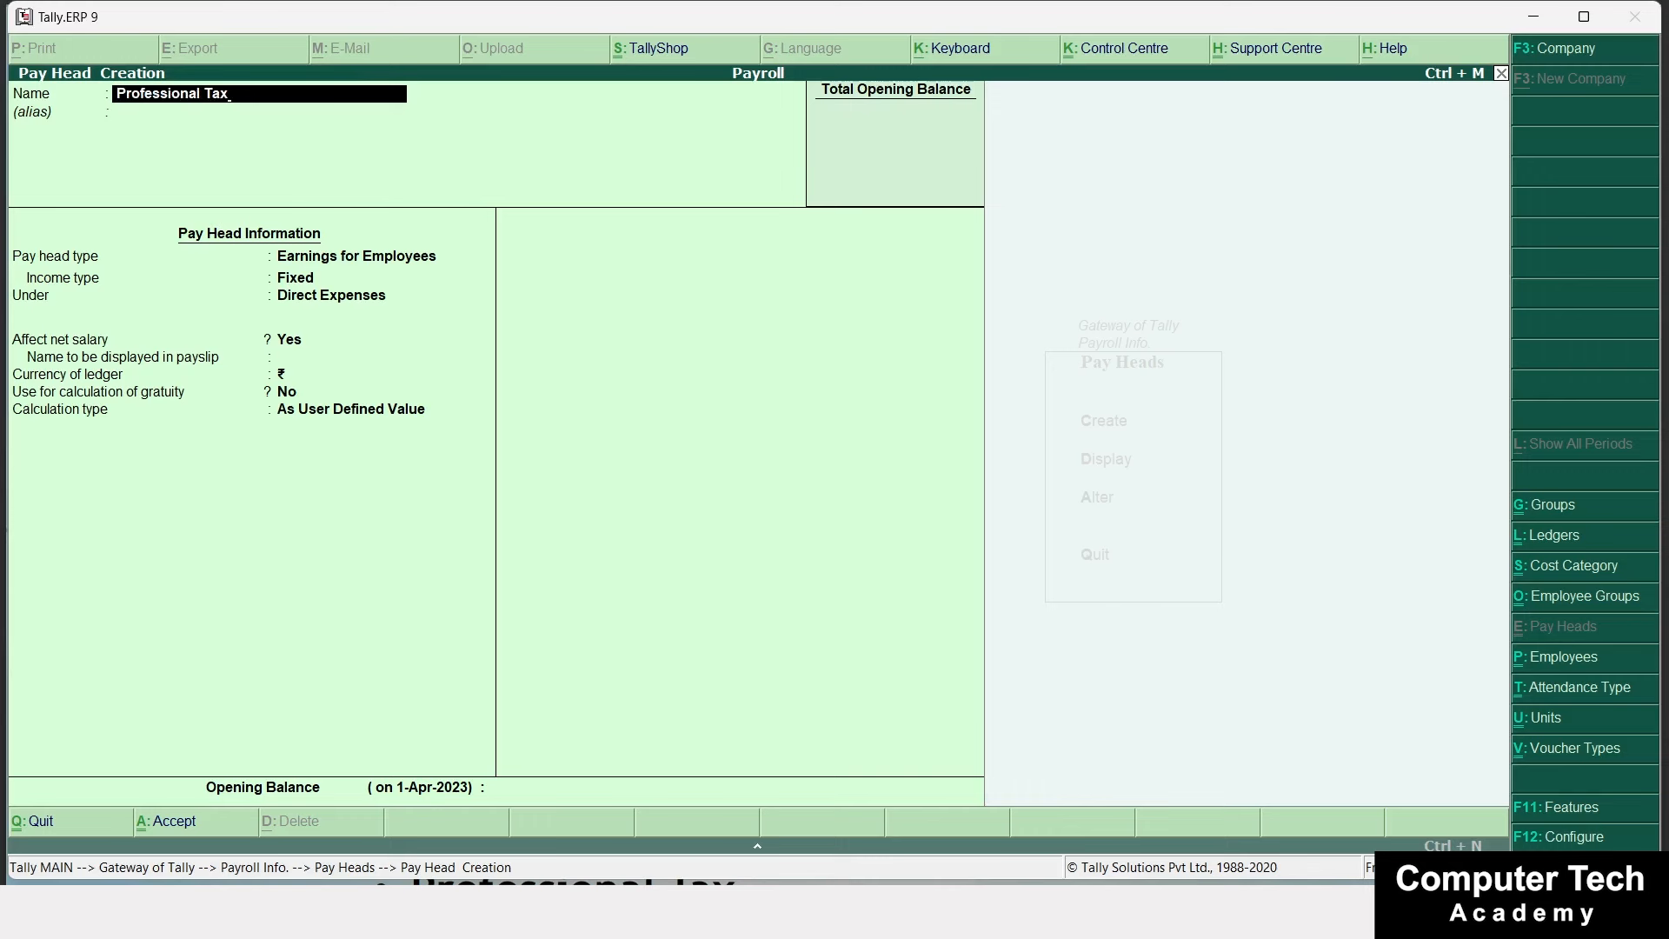
pyautogui.press('Return')
pyautogui.press('Return')
pyautogui.press('Down')
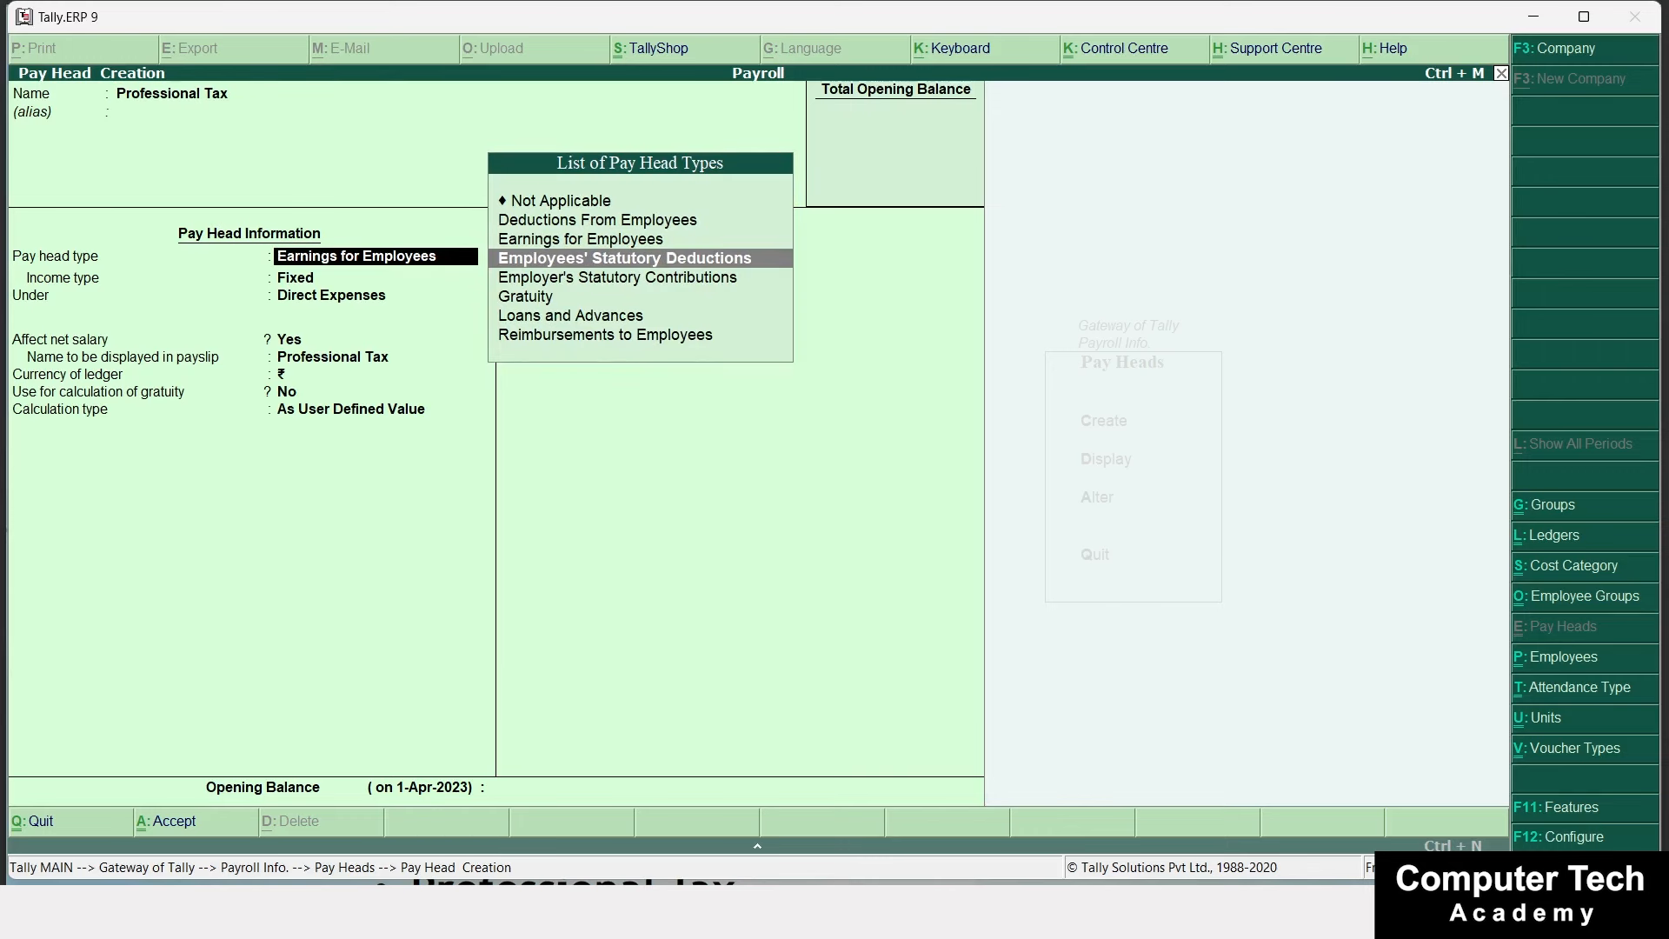
pyautogui.press('Return')
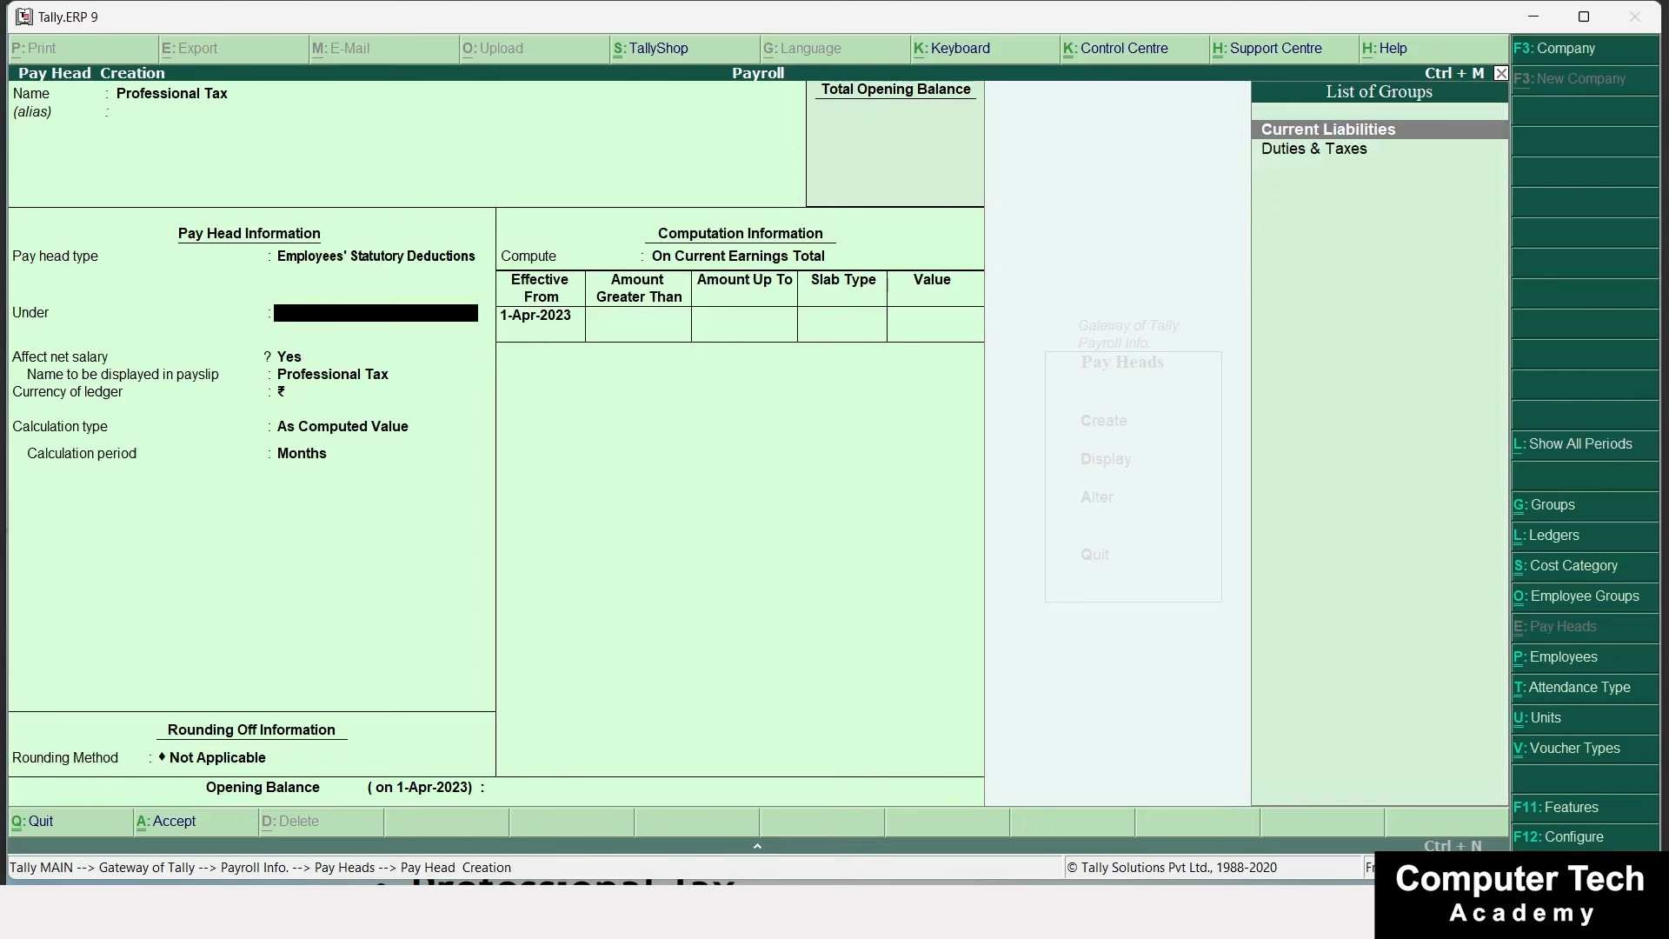
pyautogui.press('Return')
pyautogui.press('Return')
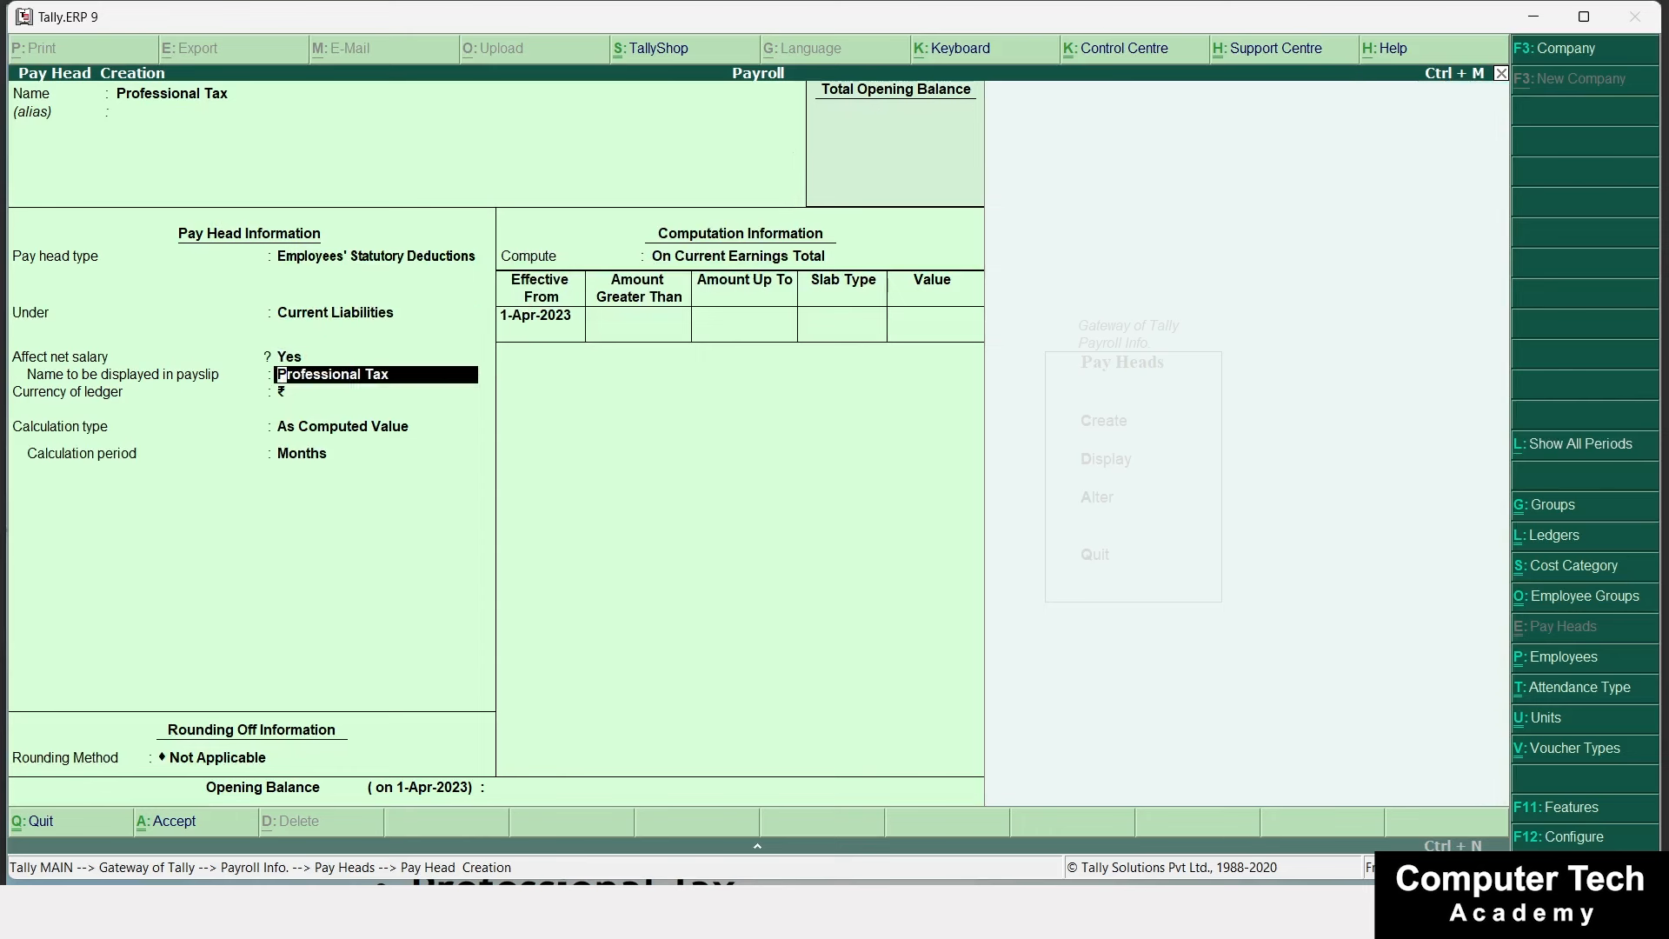
pyautogui.press('Return')
pyautogui.press('Return')
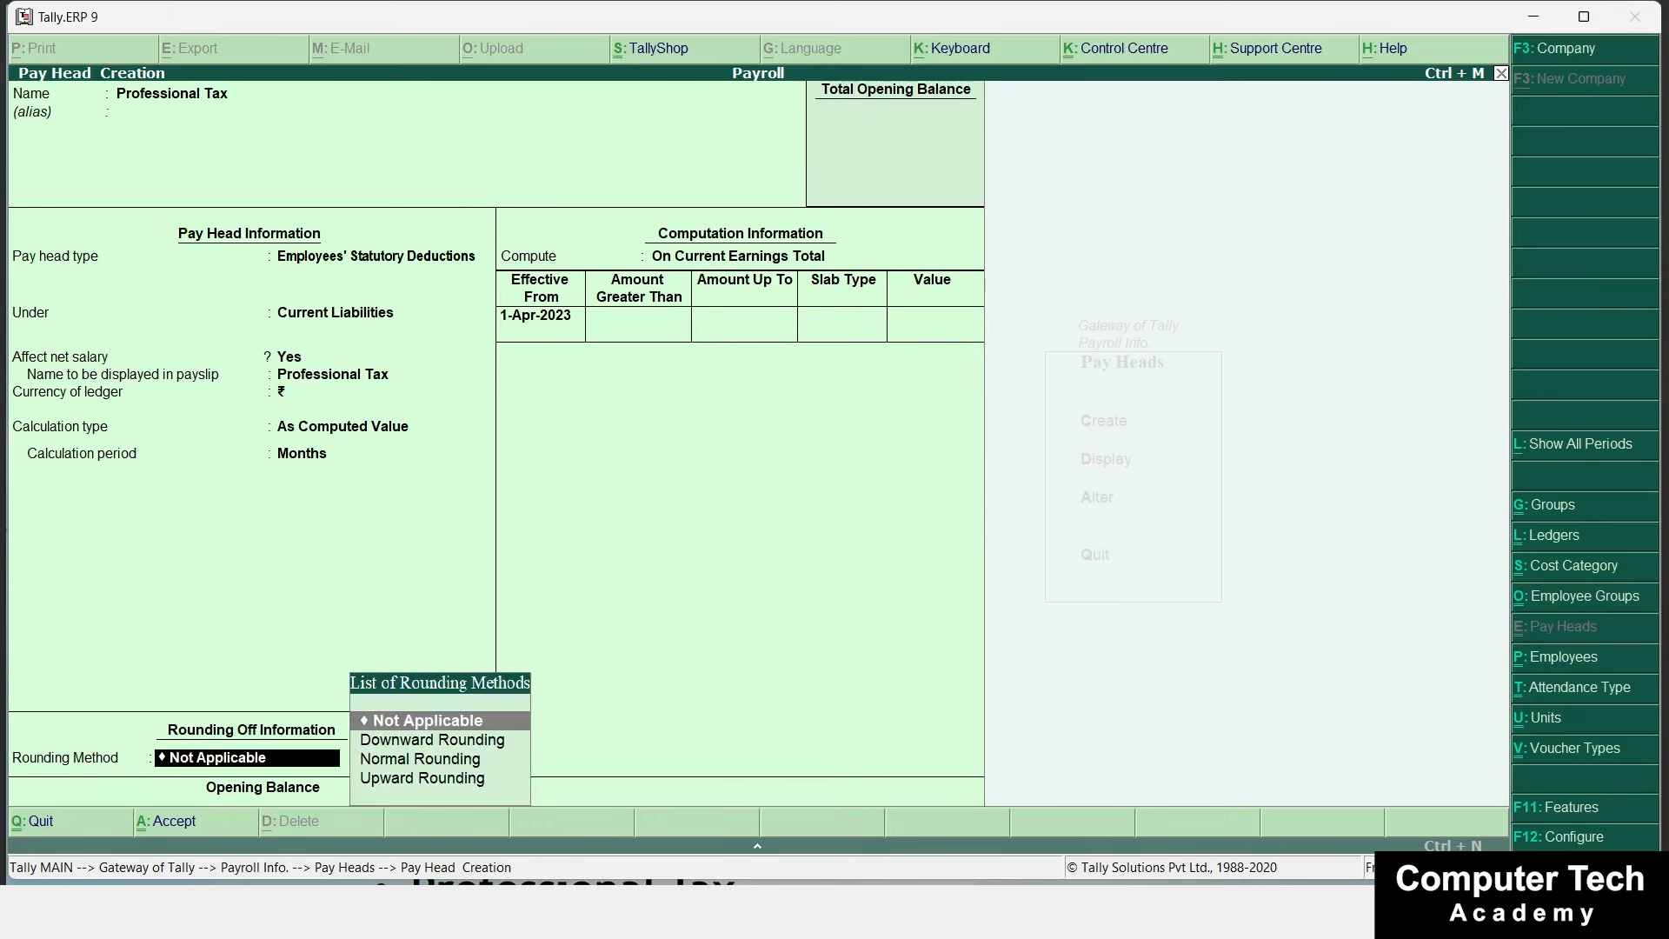
pyautogui.press('Return')
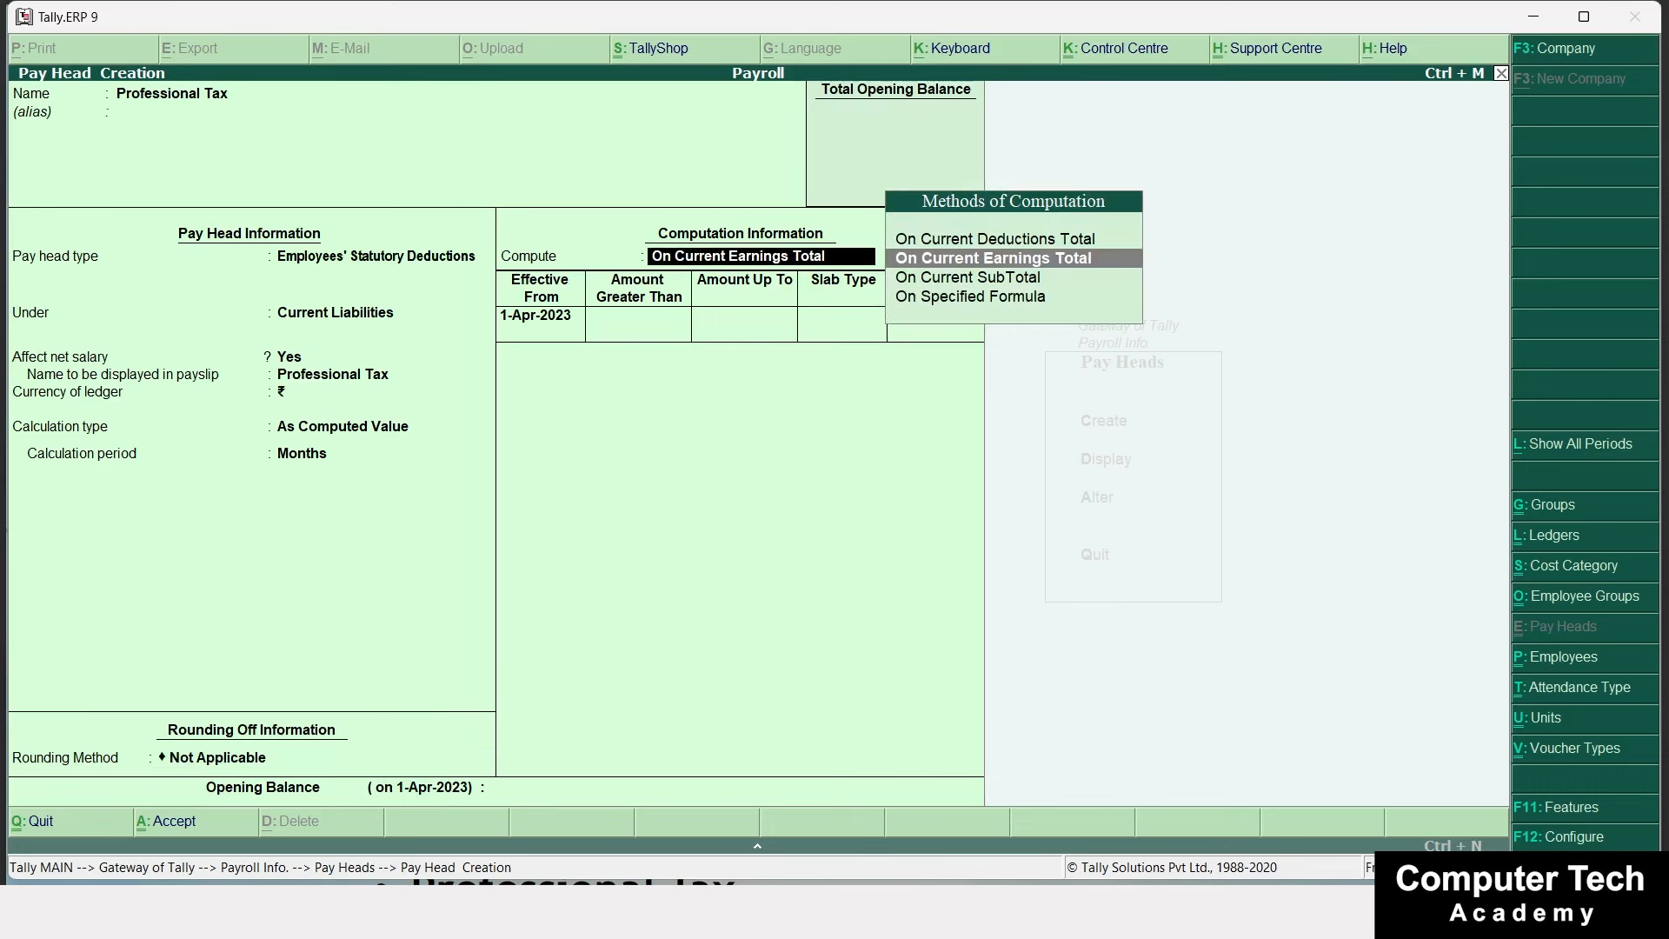
# Compute Professional Tax on current earnings total with a fixed 500 slab up to 1,00,000.
pyautogui.press('Up')
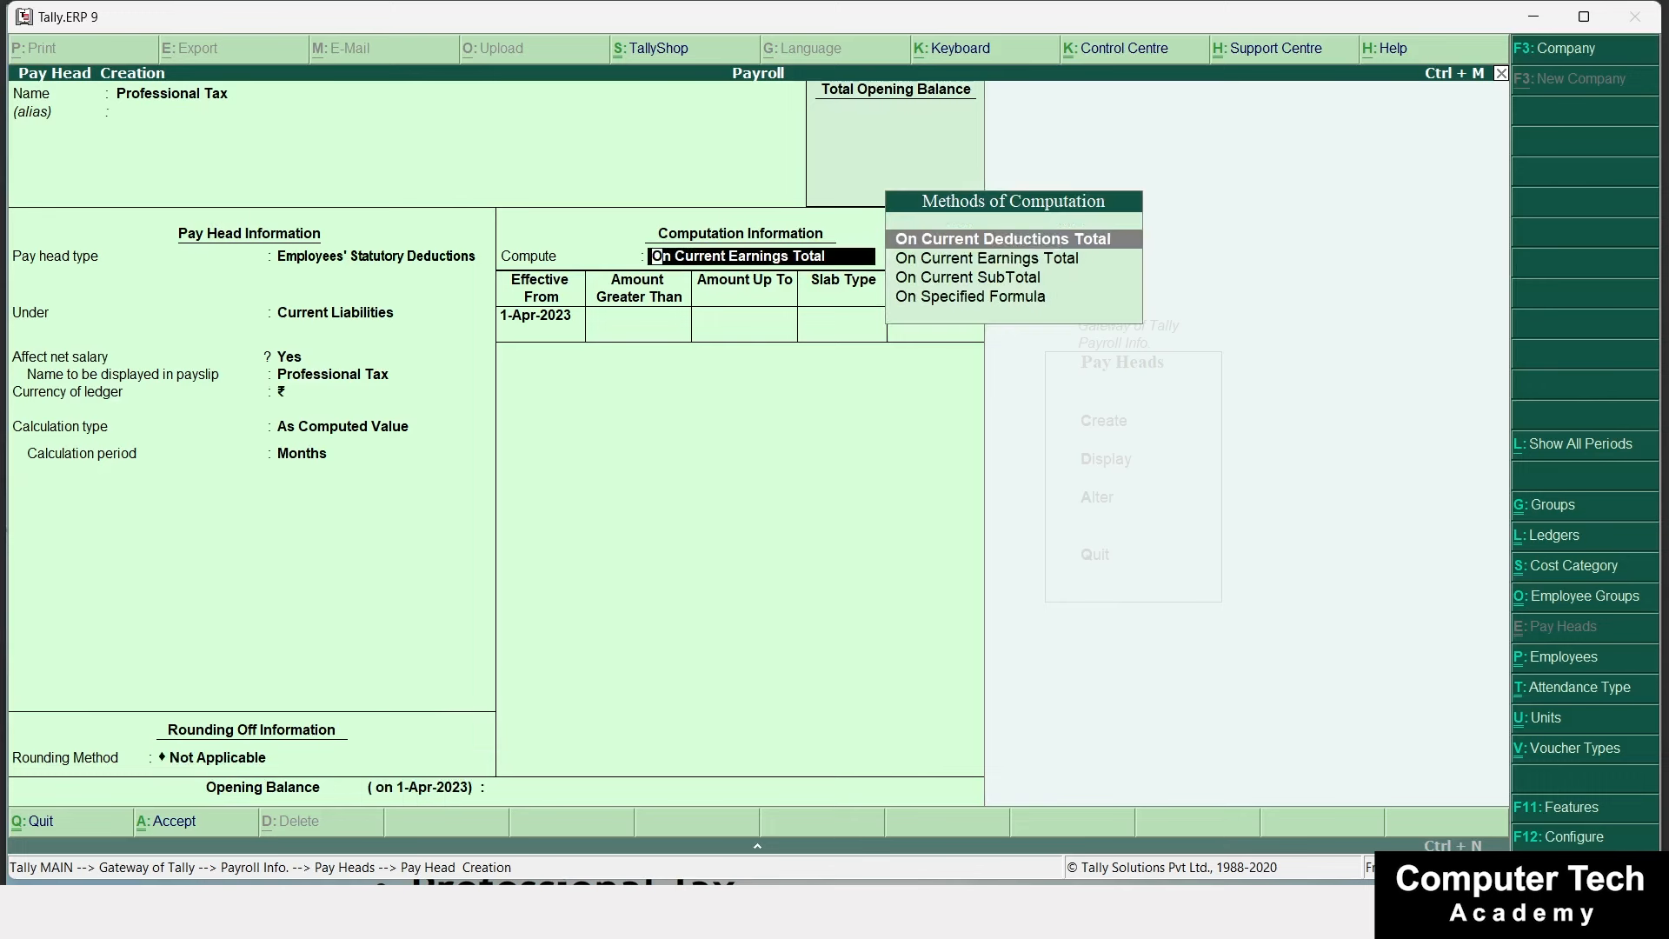
pyautogui.press('Down')
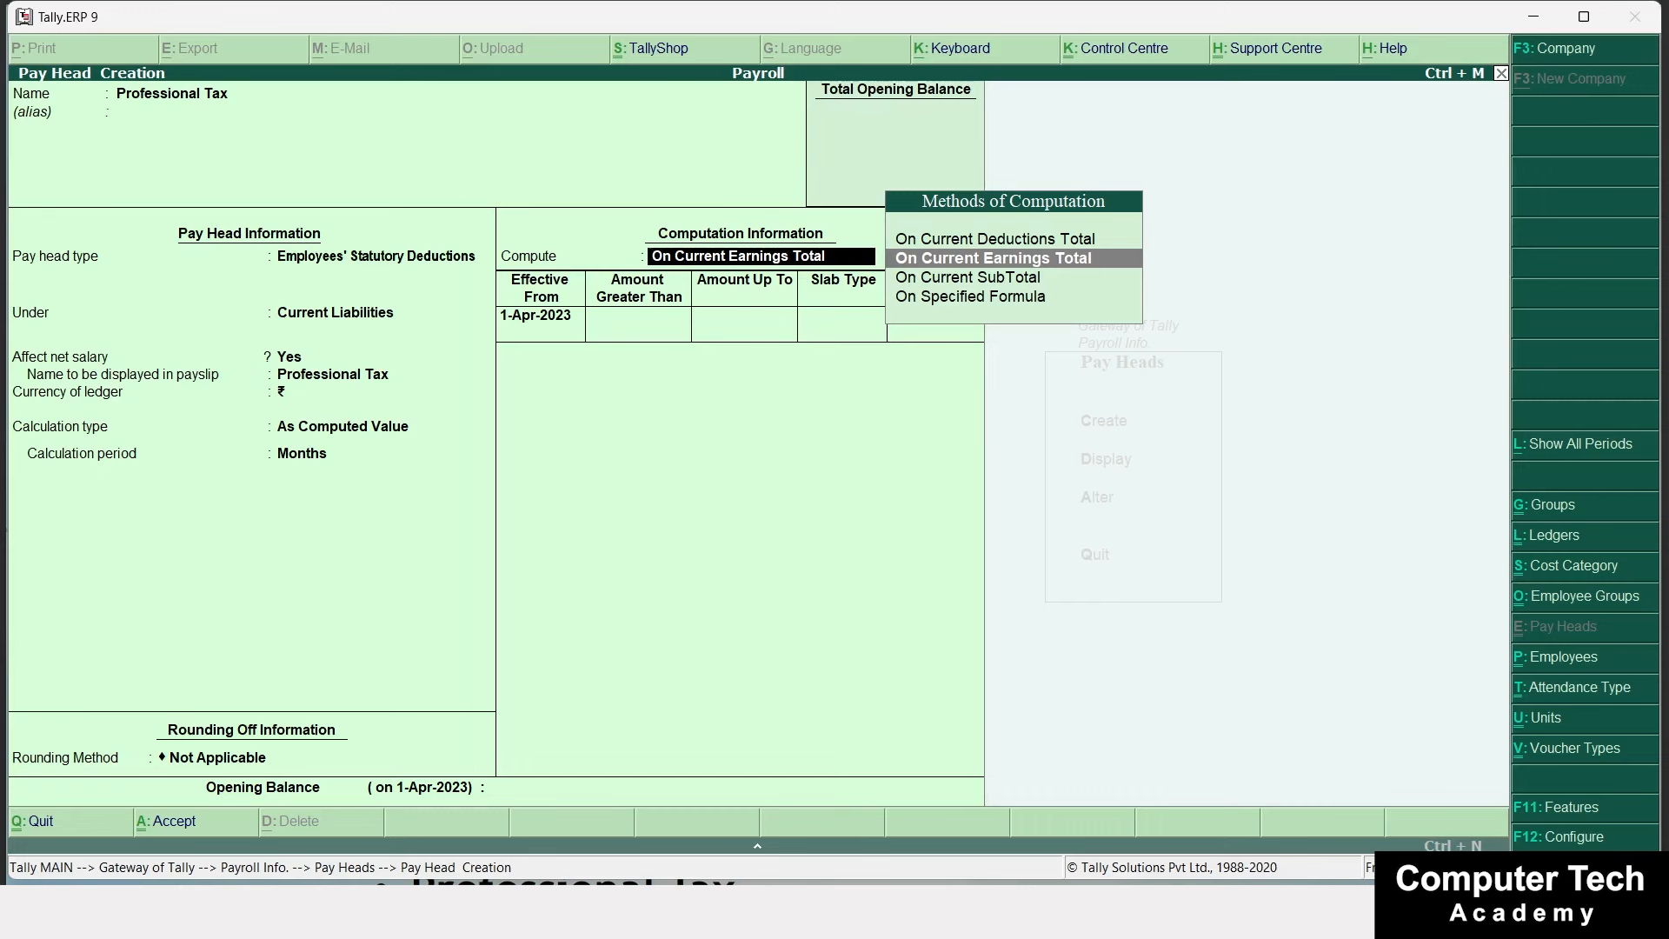
pyautogui.press('Return')
pyautogui.press('Return')
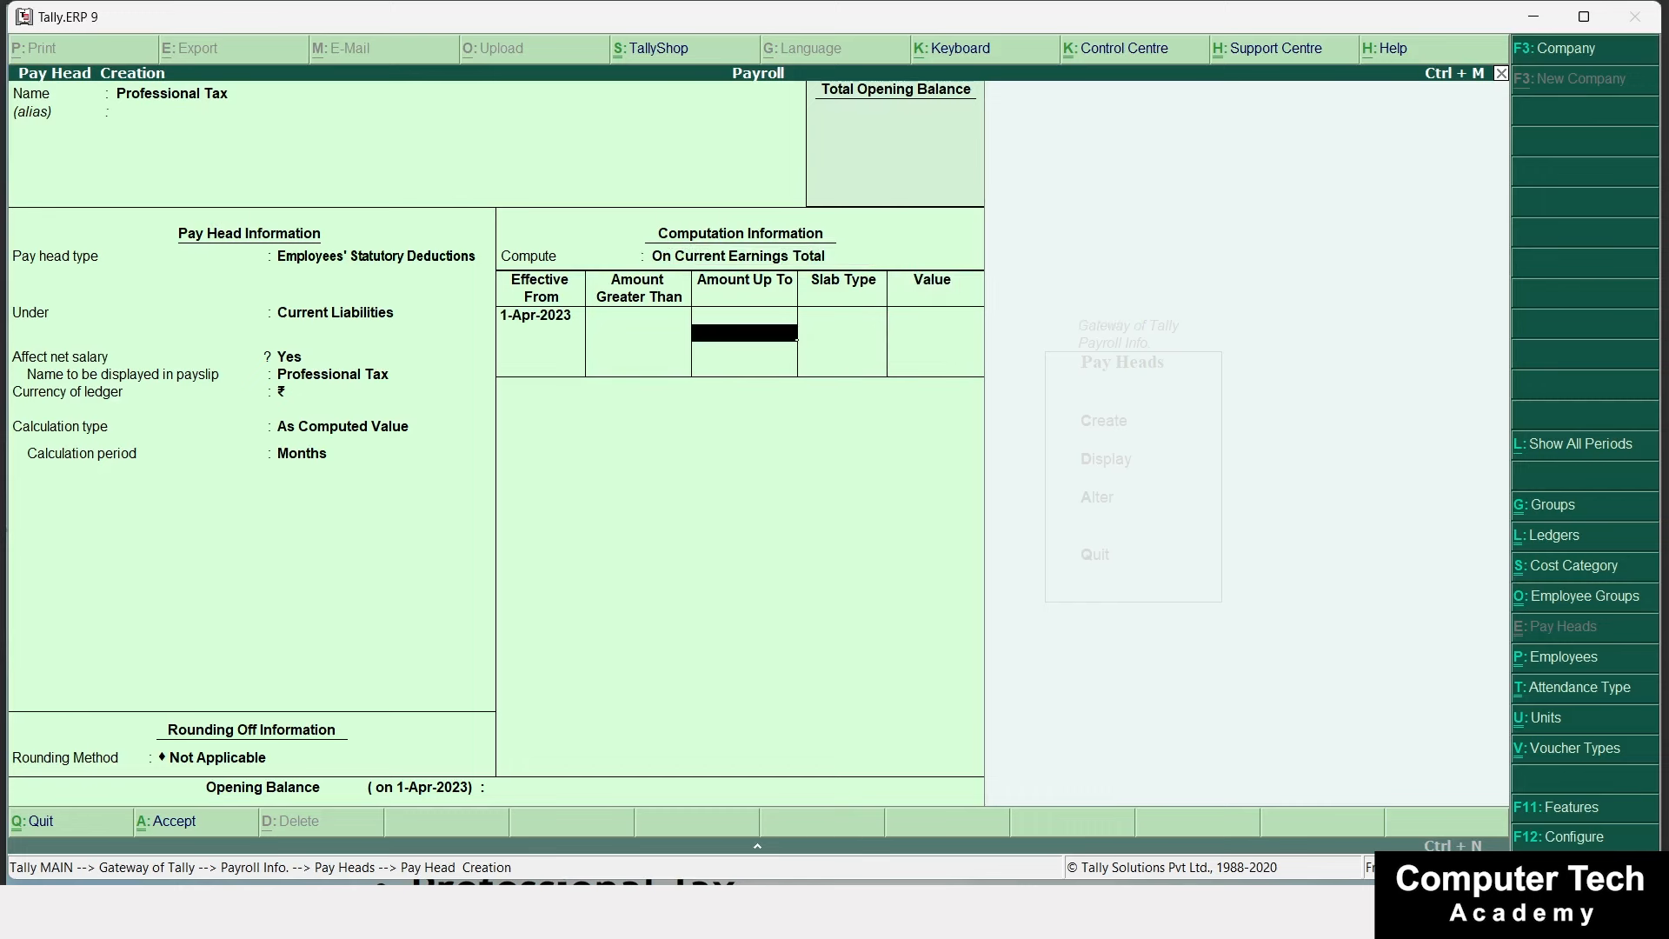
pyautogui.write('1,00,000')
pyautogui.press('Return')
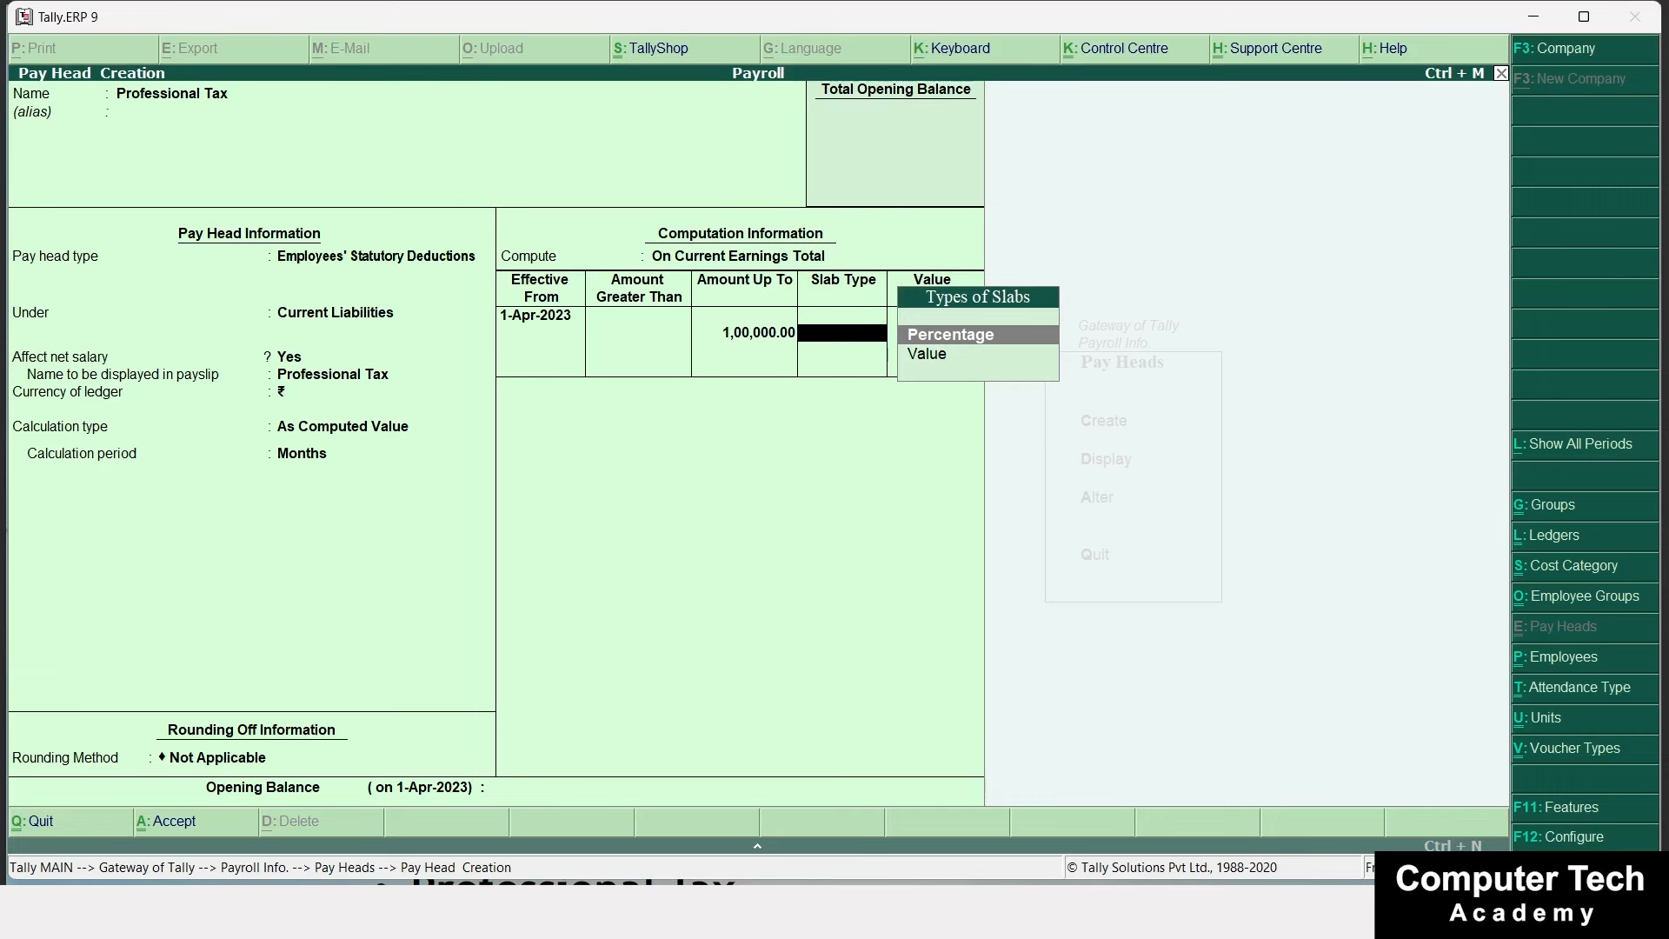
pyautogui.press('Down')
pyautogui.press('Return')
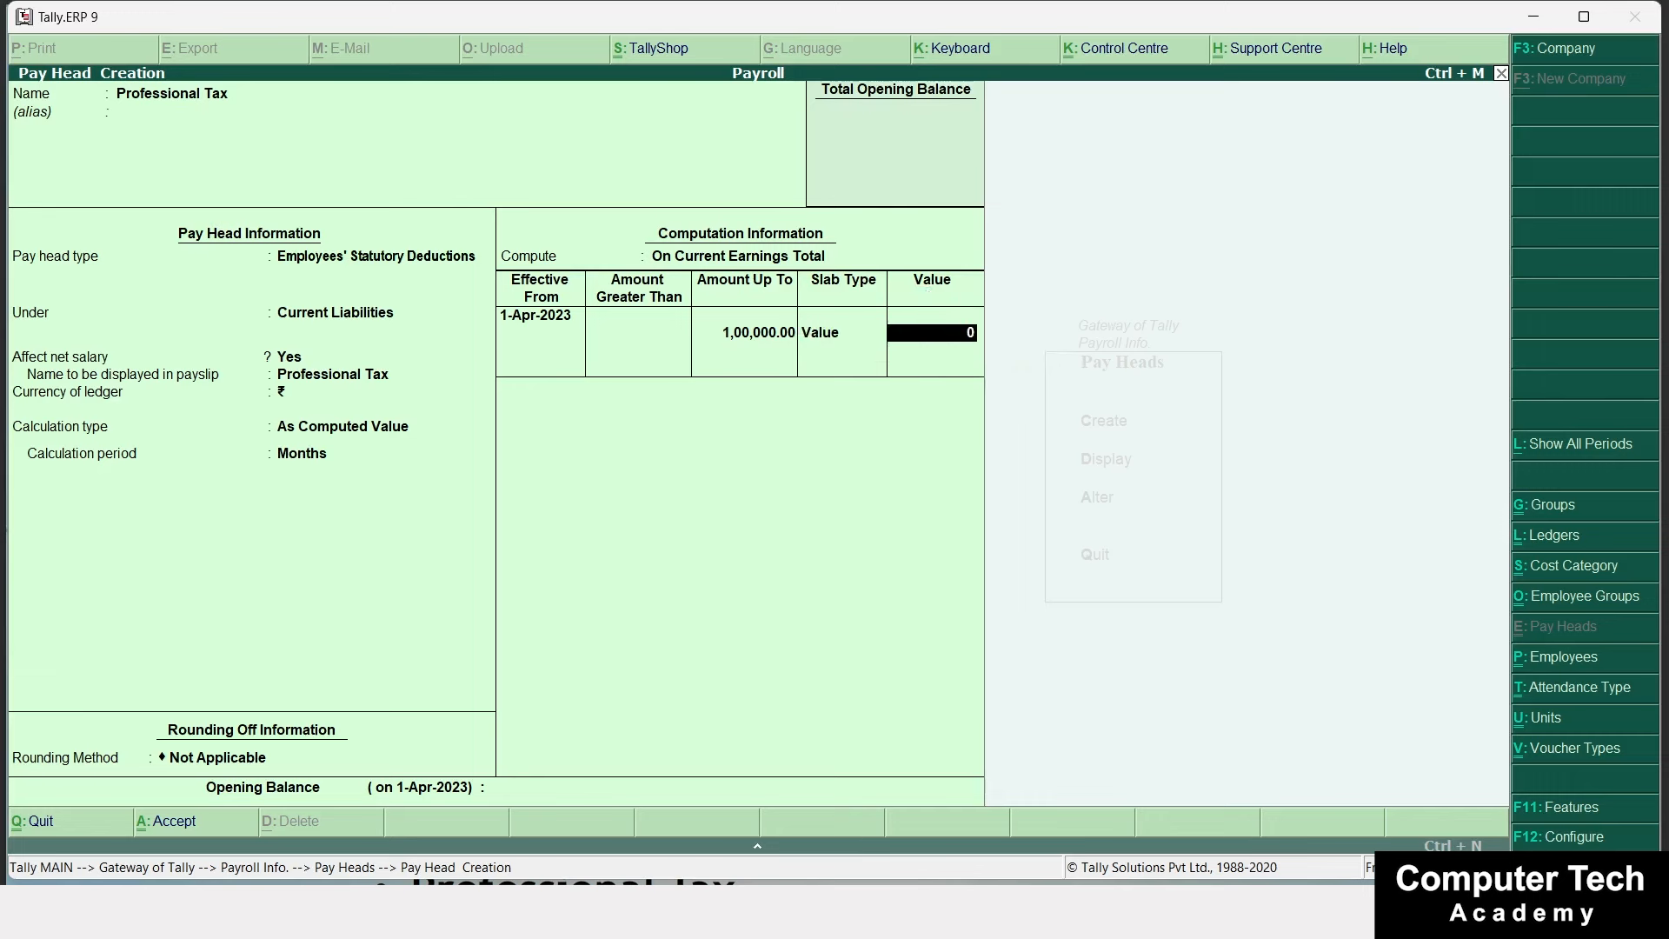
pyautogui.write('500')
pyautogui.press('Return')
pyautogui.press('Return')
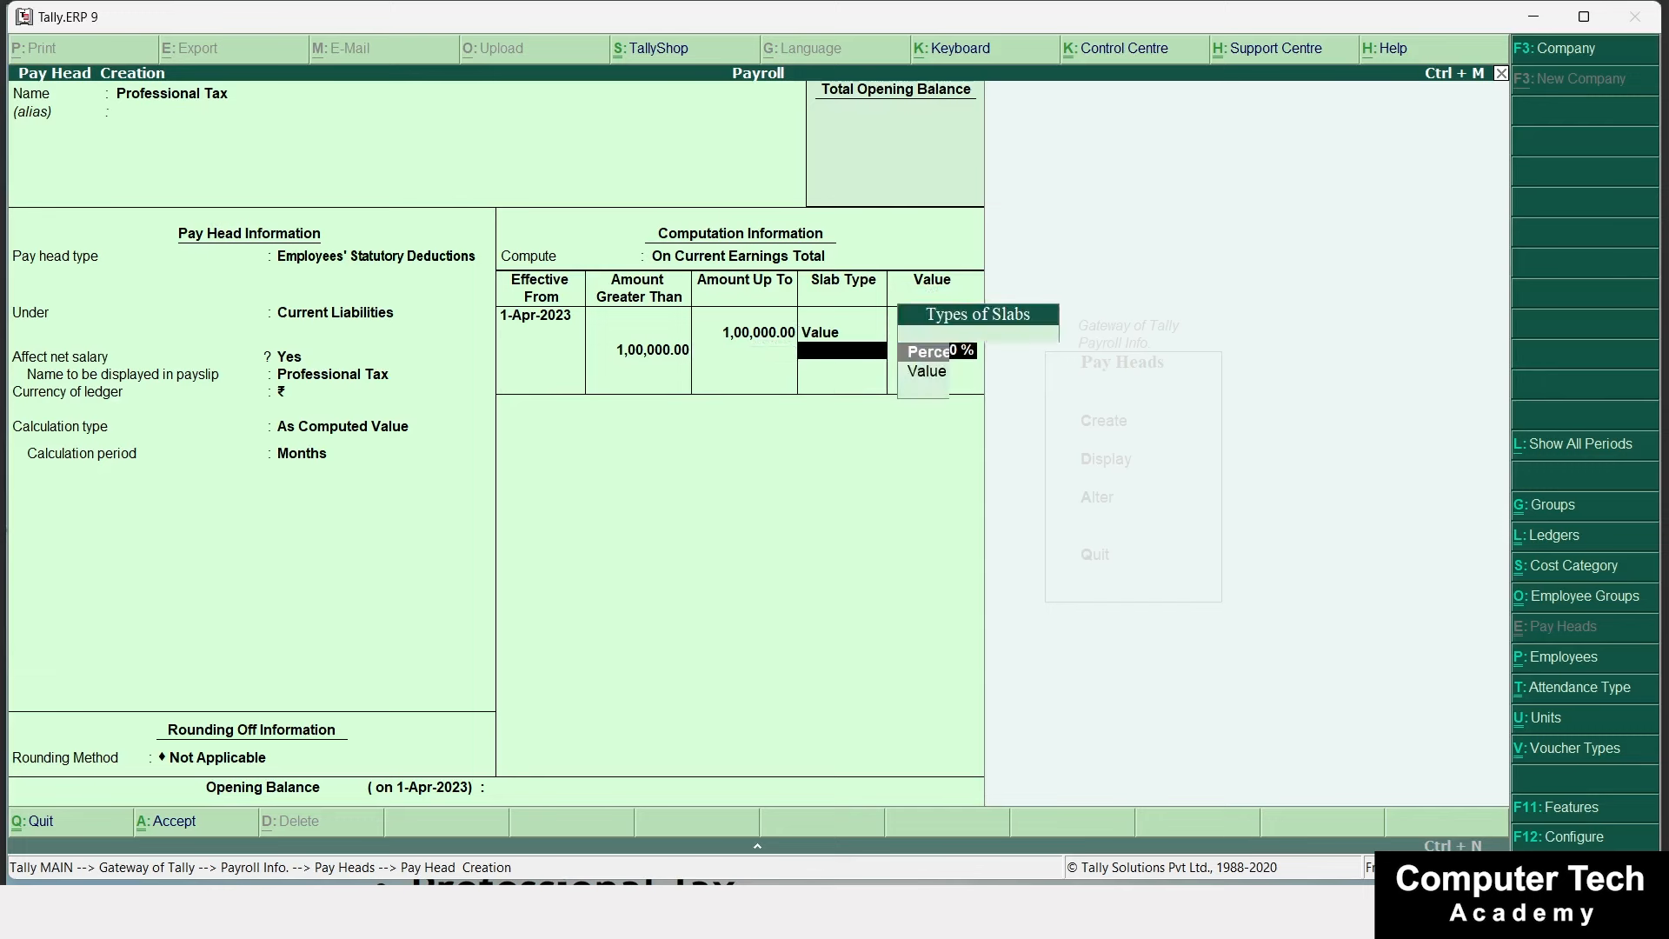
pyautogui.press('Return')
pyautogui.press('Return')
pyautogui.press('Return')
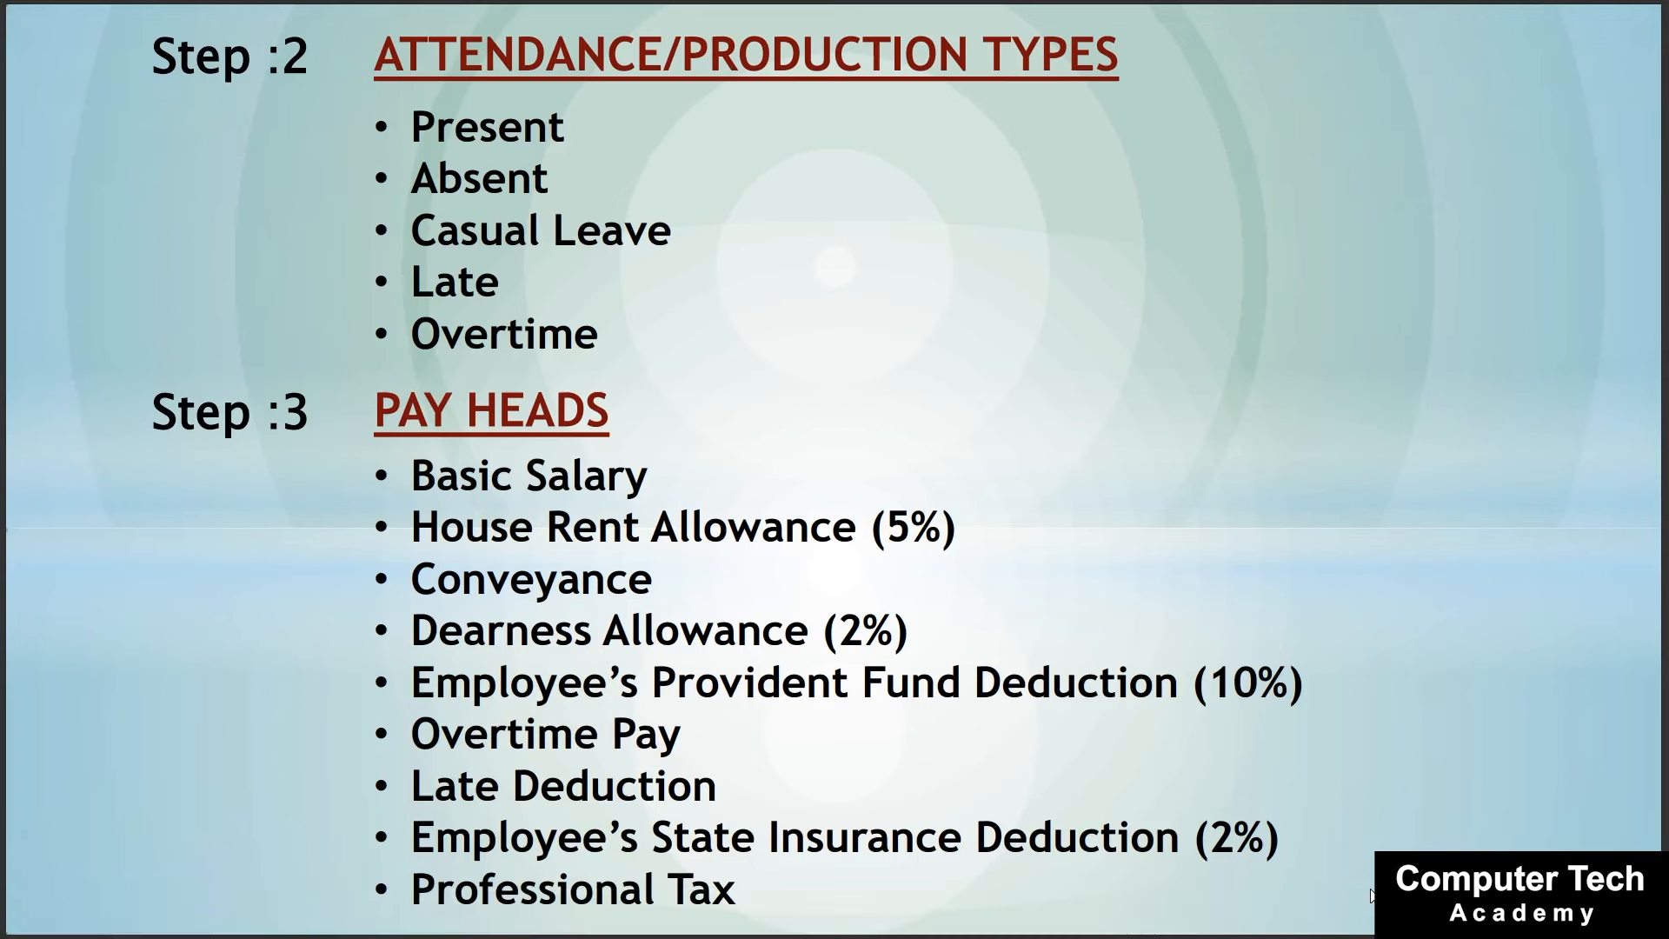
pyautogui.press('pagedown')
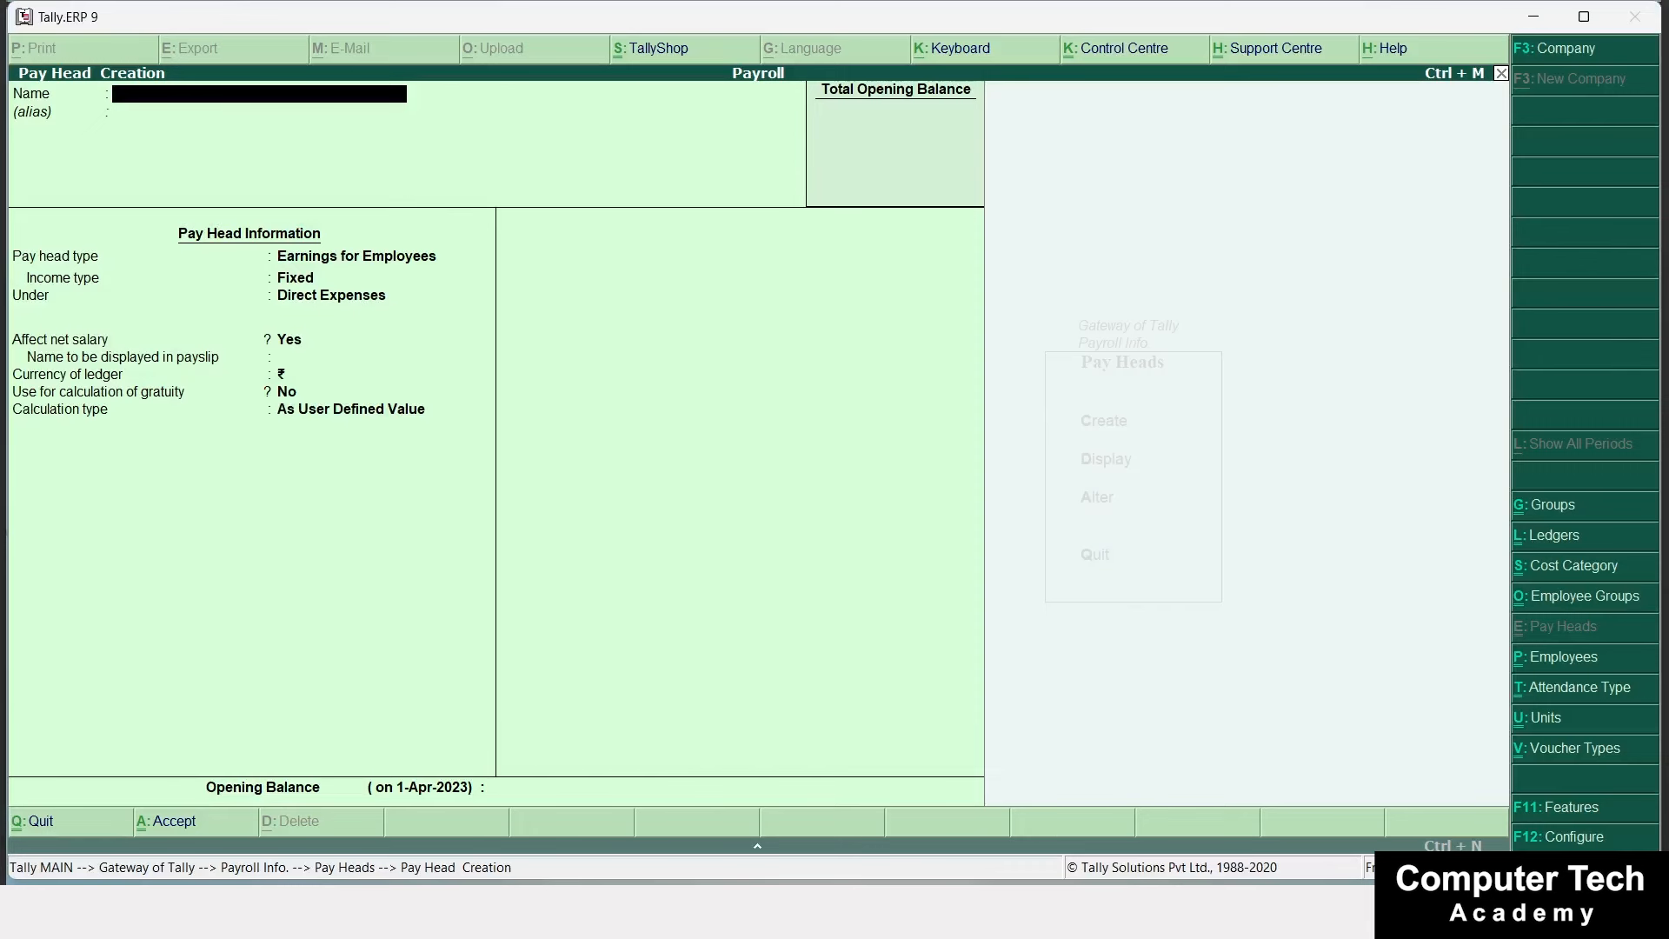
# Leave the pay head form and create the Head Office employee category.
pyautogui.press('Escape')
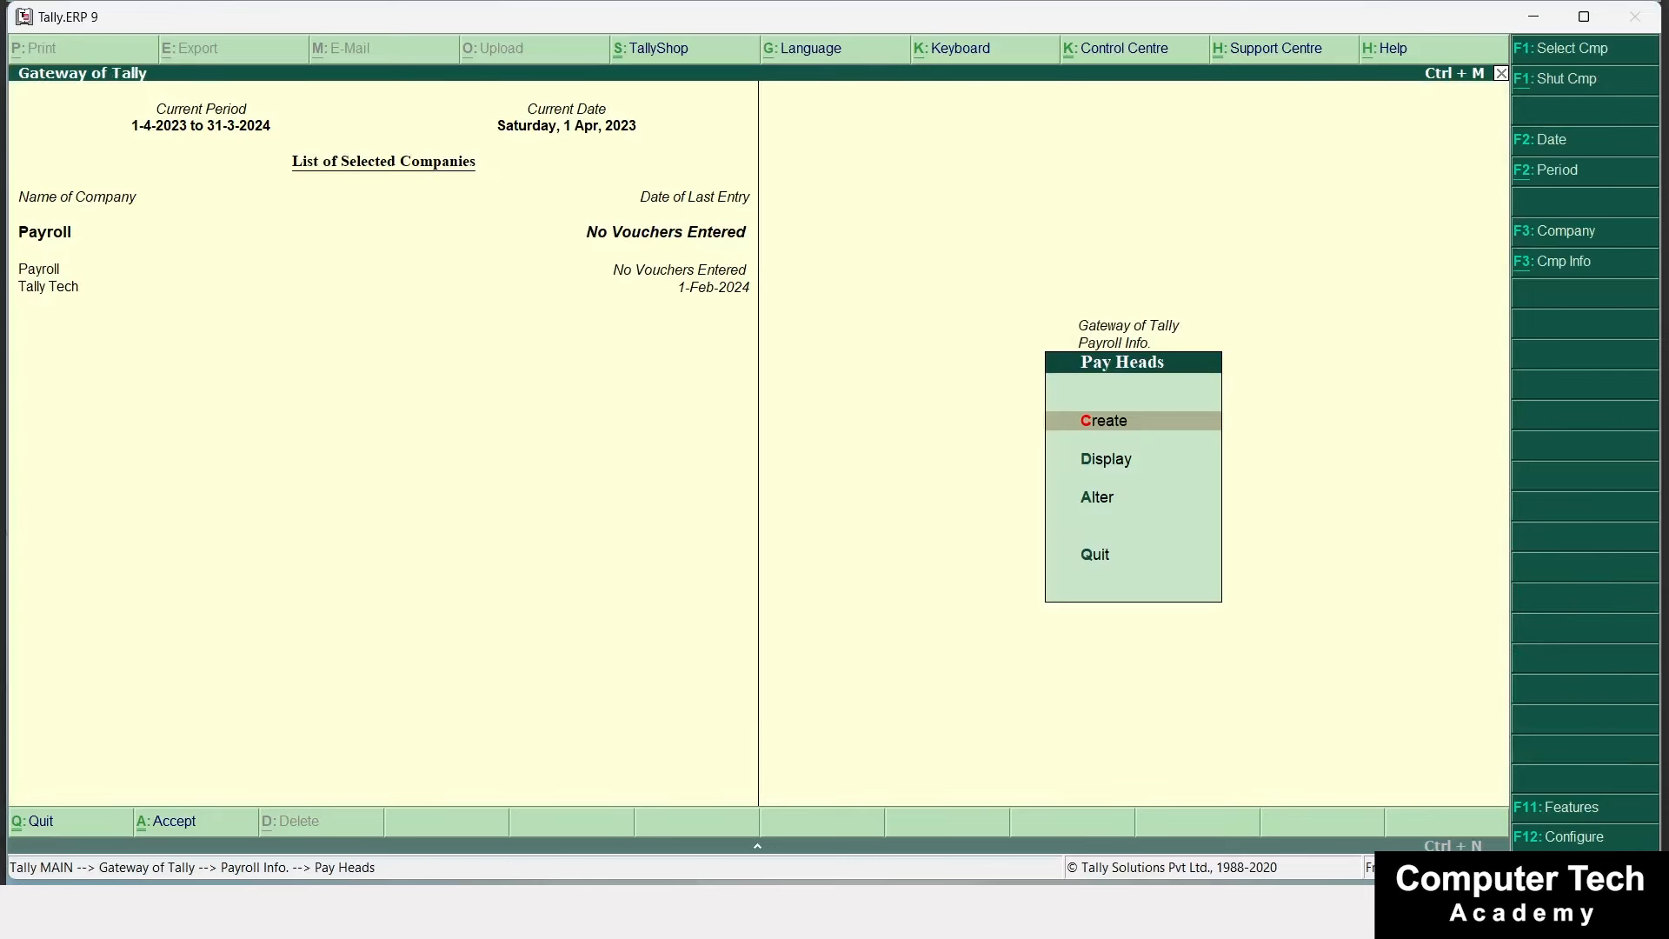
pyautogui.press('Escape')
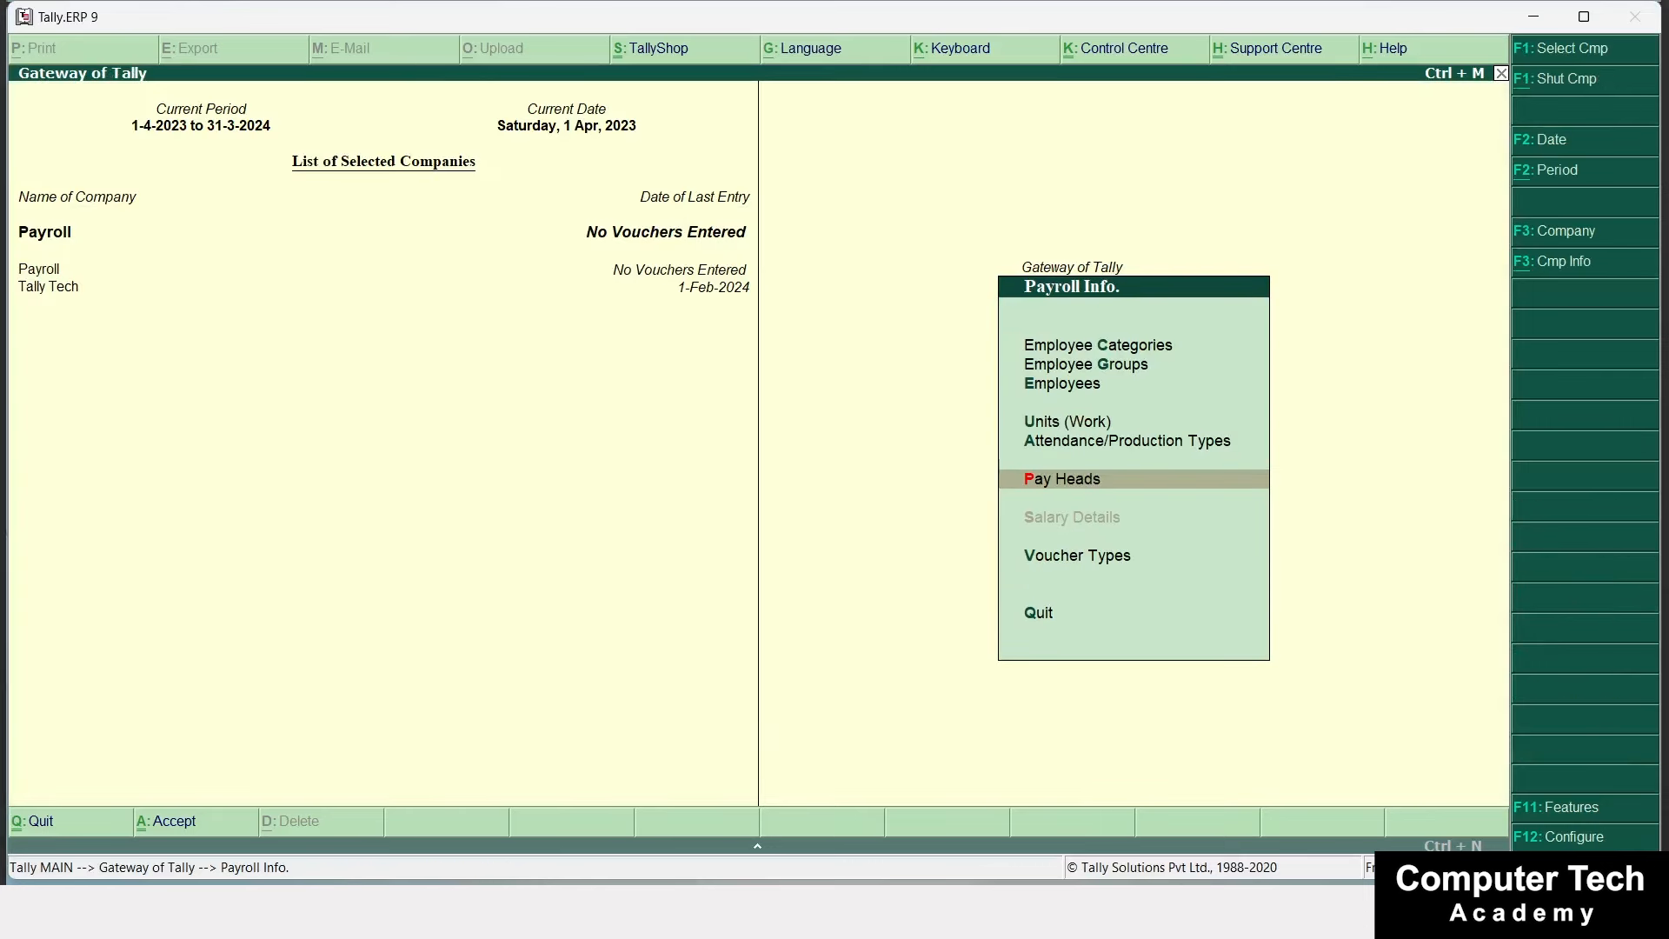
pyautogui.press('Up')
pyautogui.press('Up')
pyautogui.press('Up')
pyautogui.press('Up')
pyautogui.press('Up')
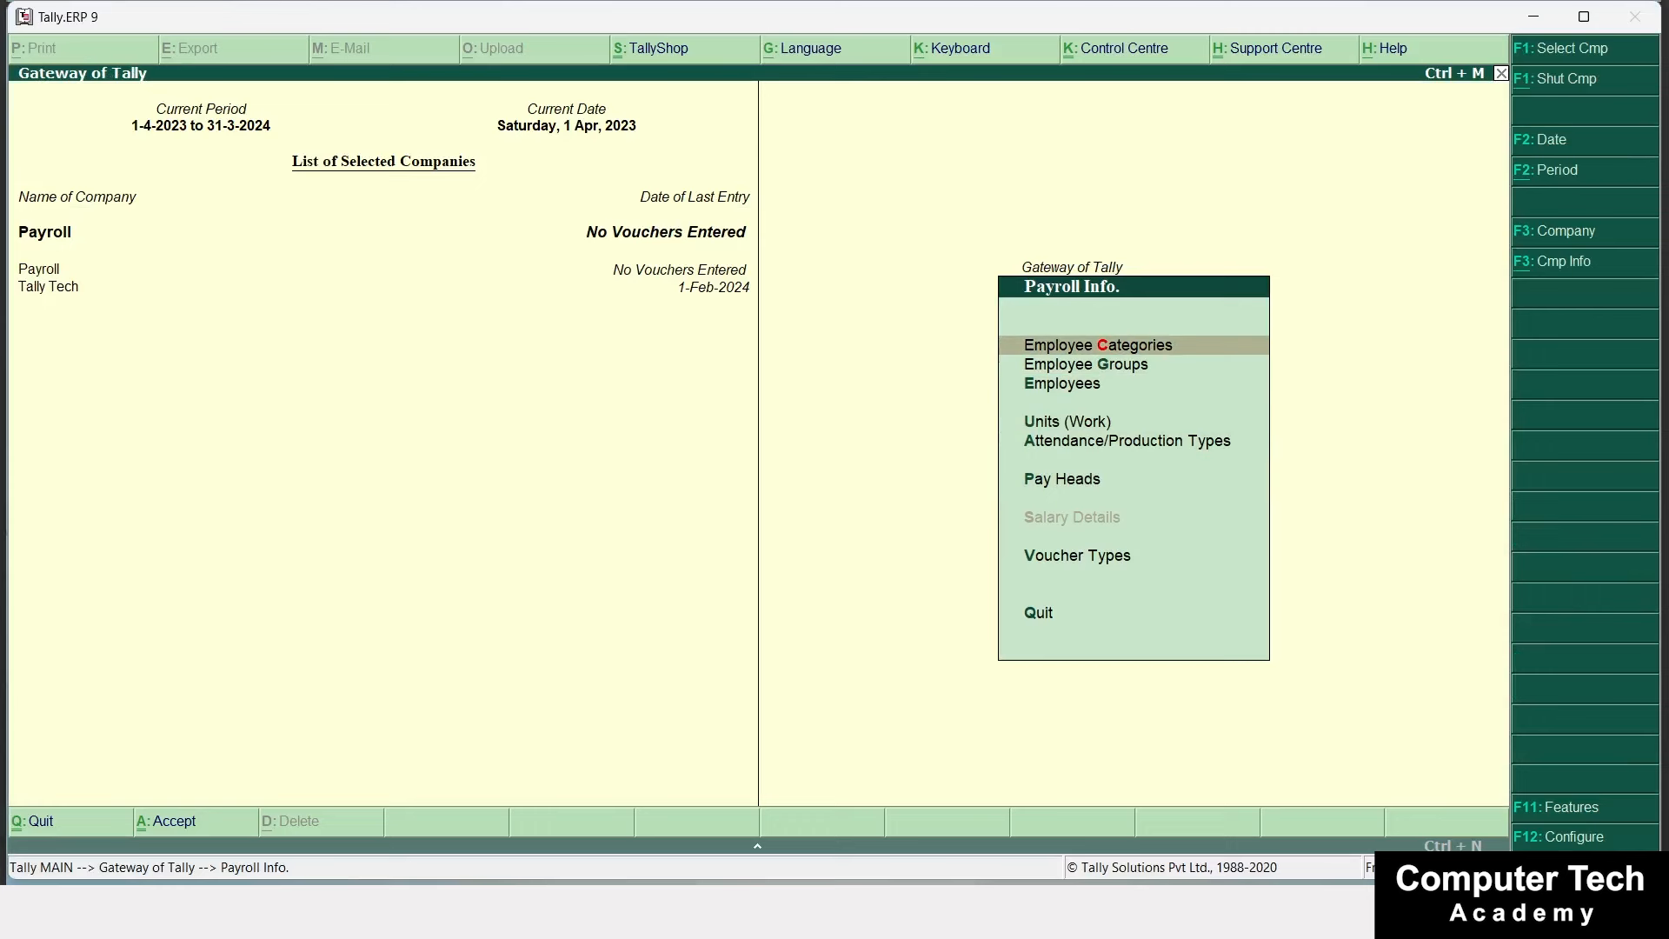
pyautogui.press('Return')
pyautogui.press('Return')
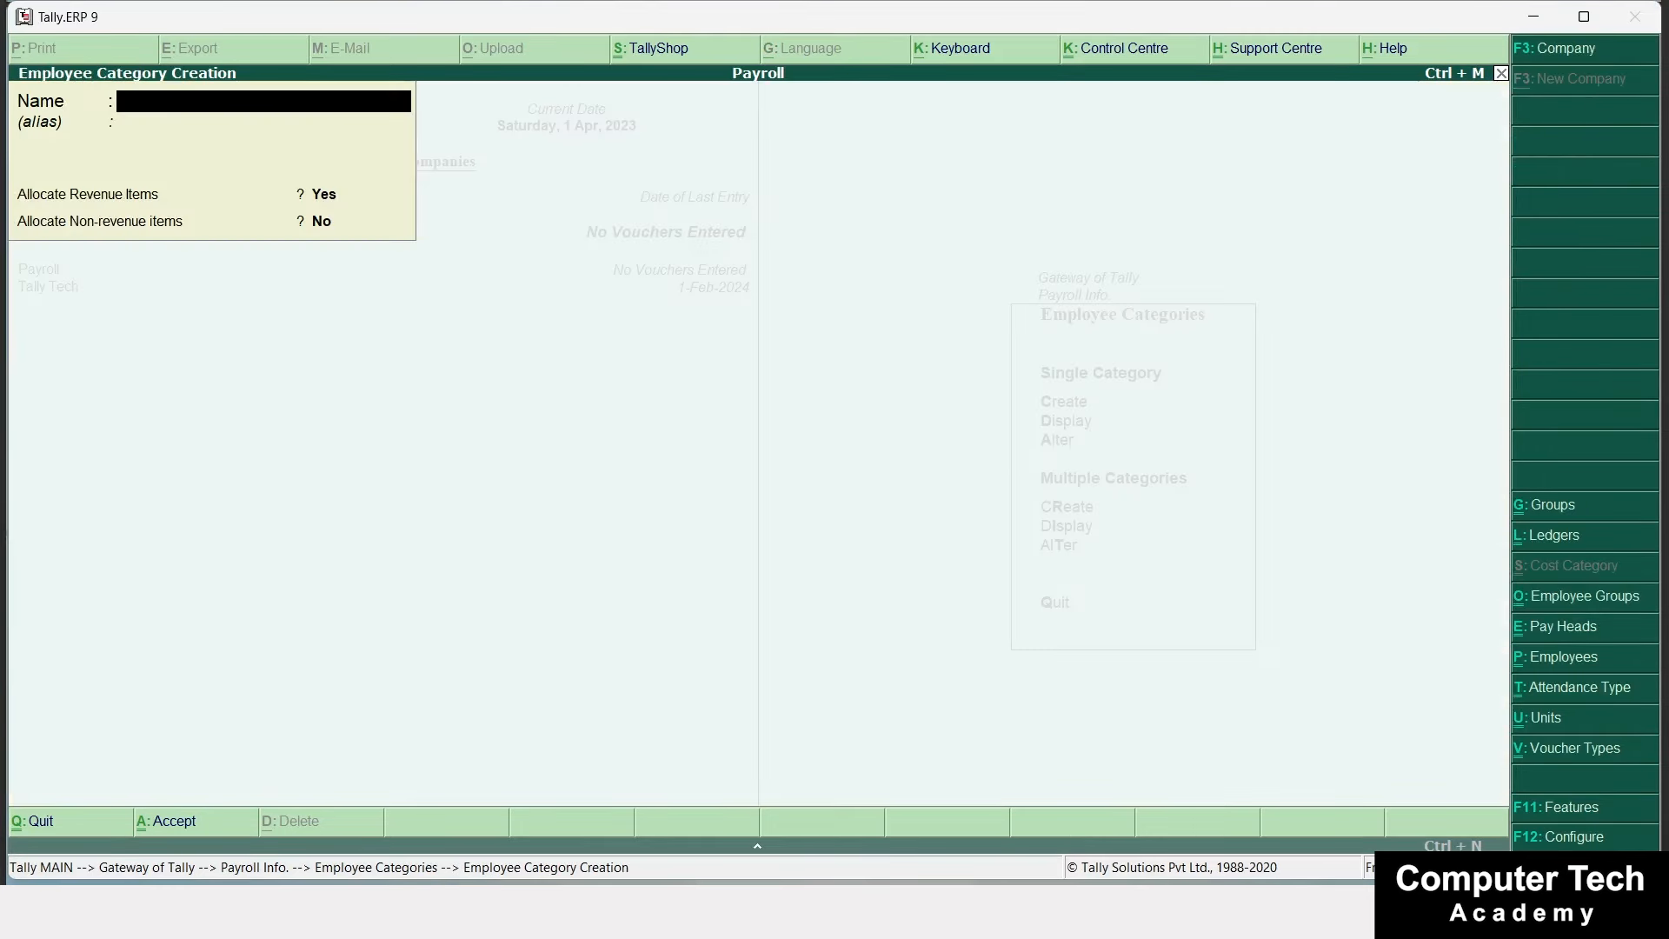
pyautogui.write('Head Office')
pyautogui.press('Return')
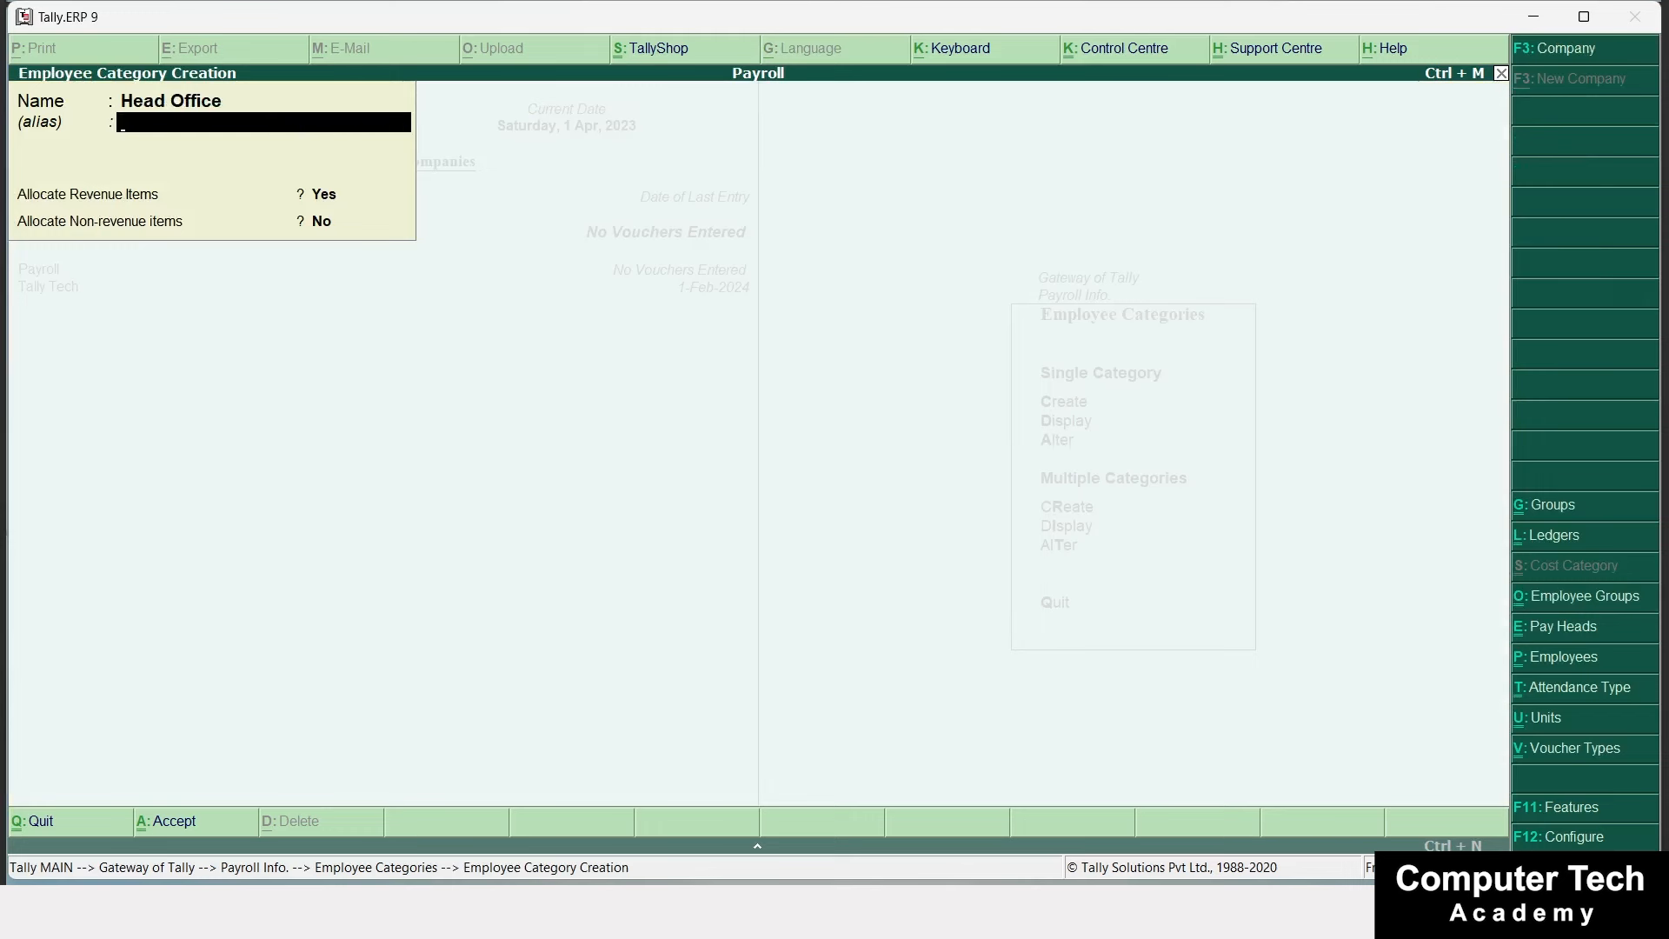
pyautogui.press('Return')
pyautogui.press('Return')
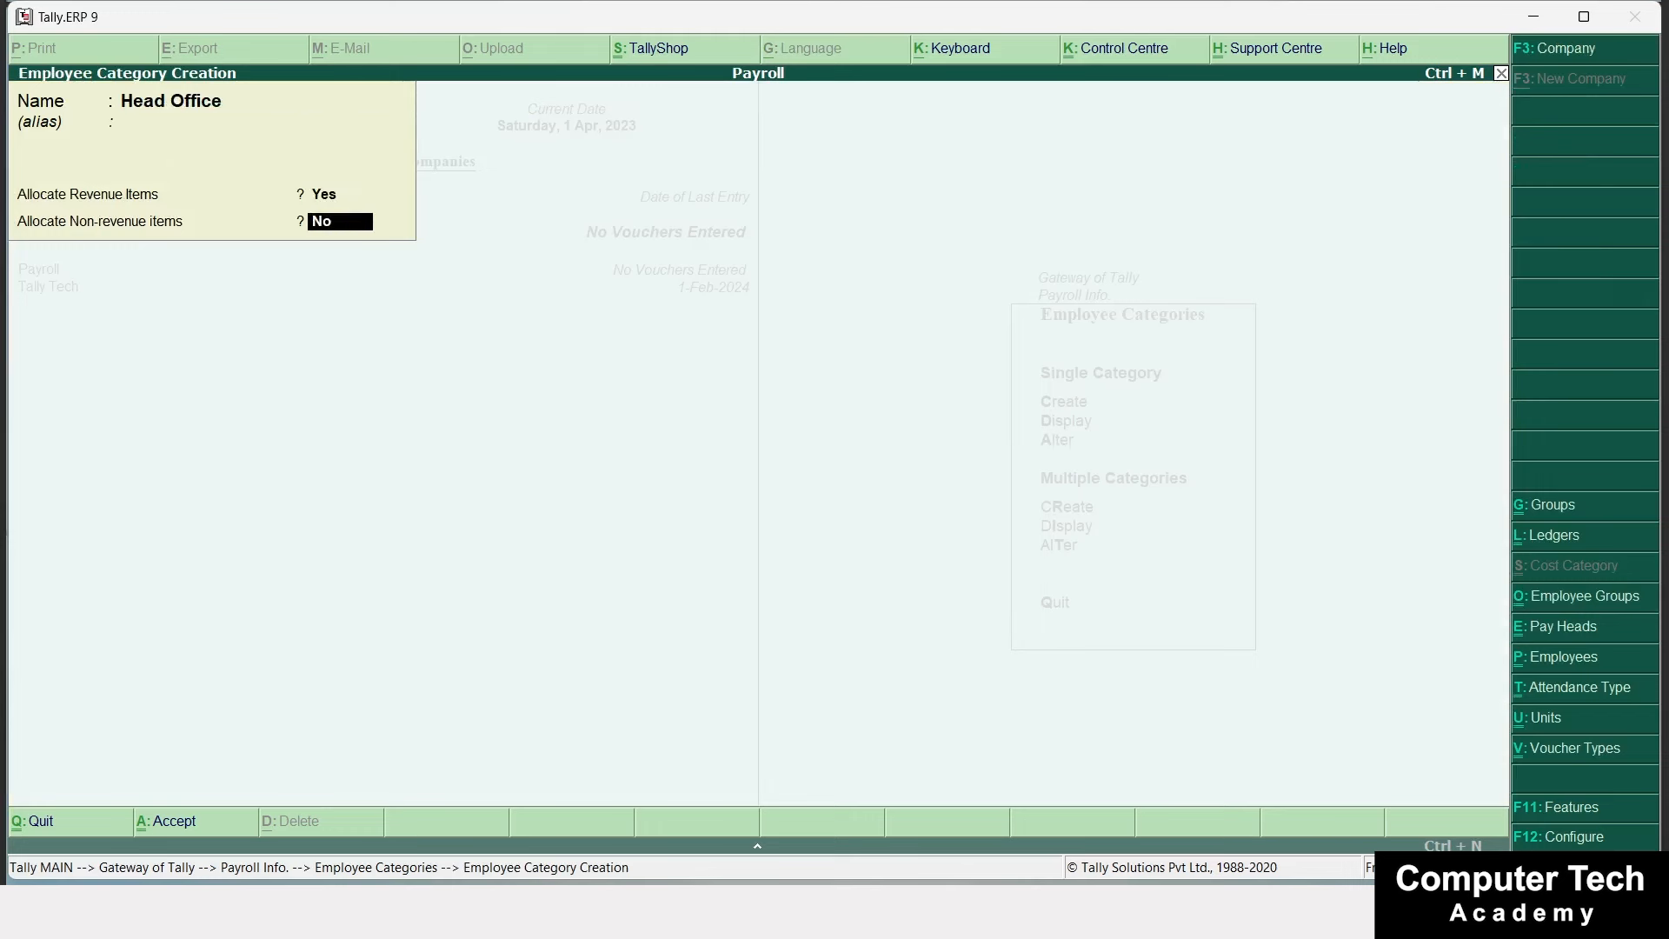
pyautogui.press('Return')
pyautogui.press('Return')
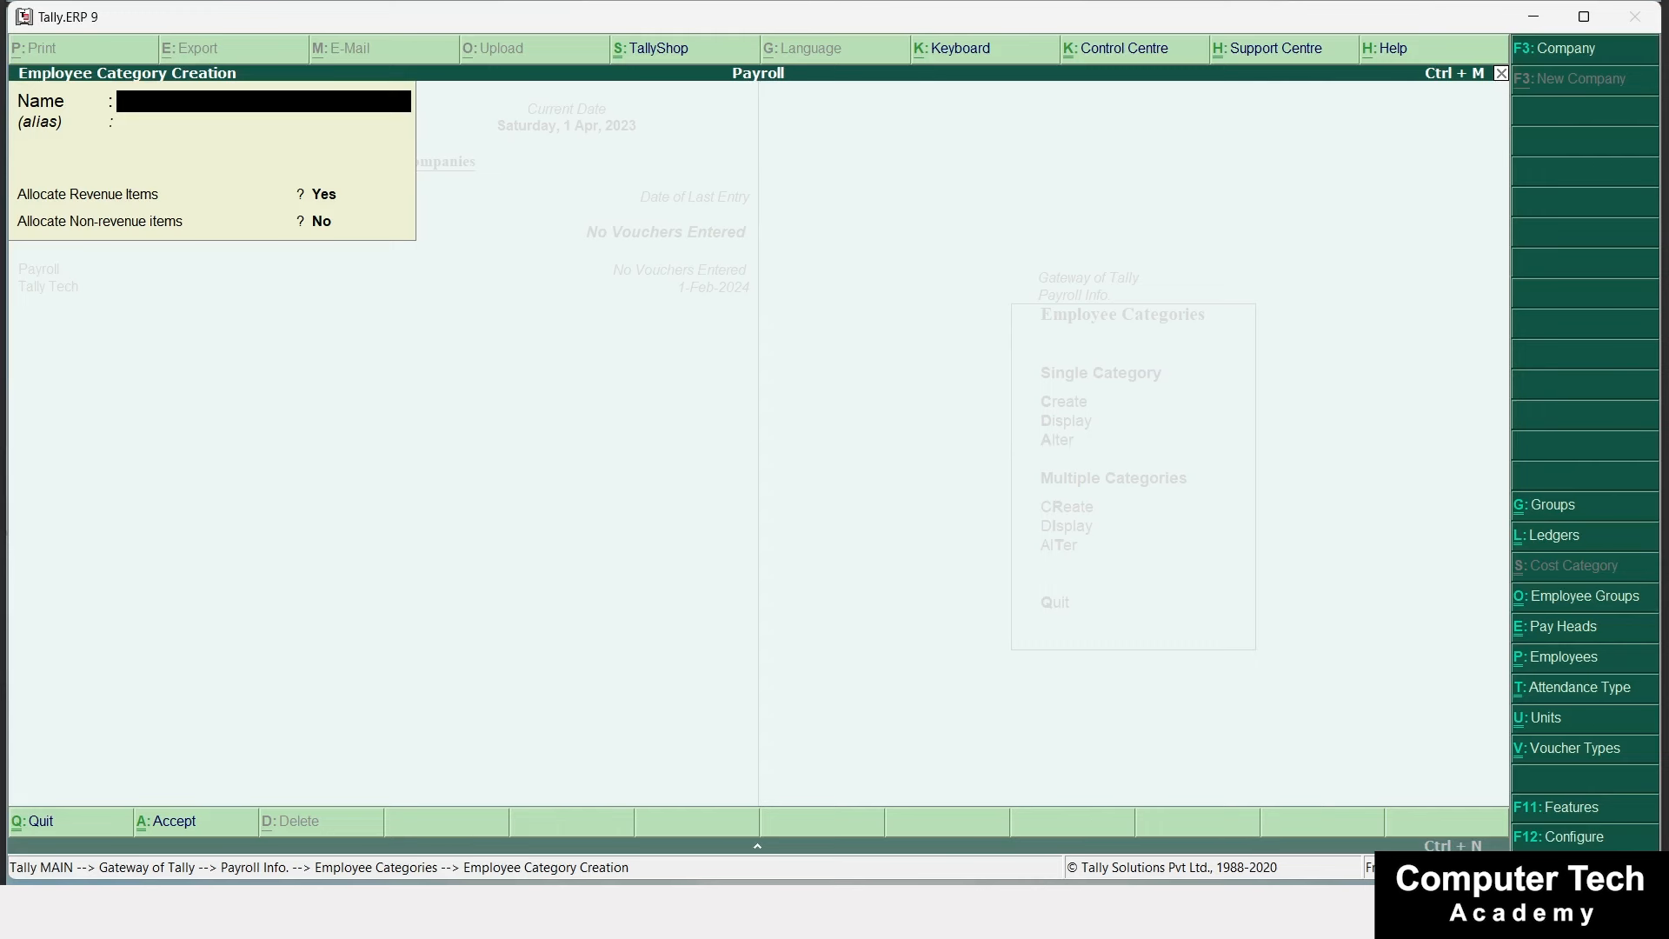
# Create the Branch Office category and go back to the Payroll Info menu.
pyautogui.write('Branch Office')
pyautogui.press('Return')
pyautogui.press('Return')
pyautogui.press('Return')
pyautogui.press('Return')
pyautogui.press('Escape')
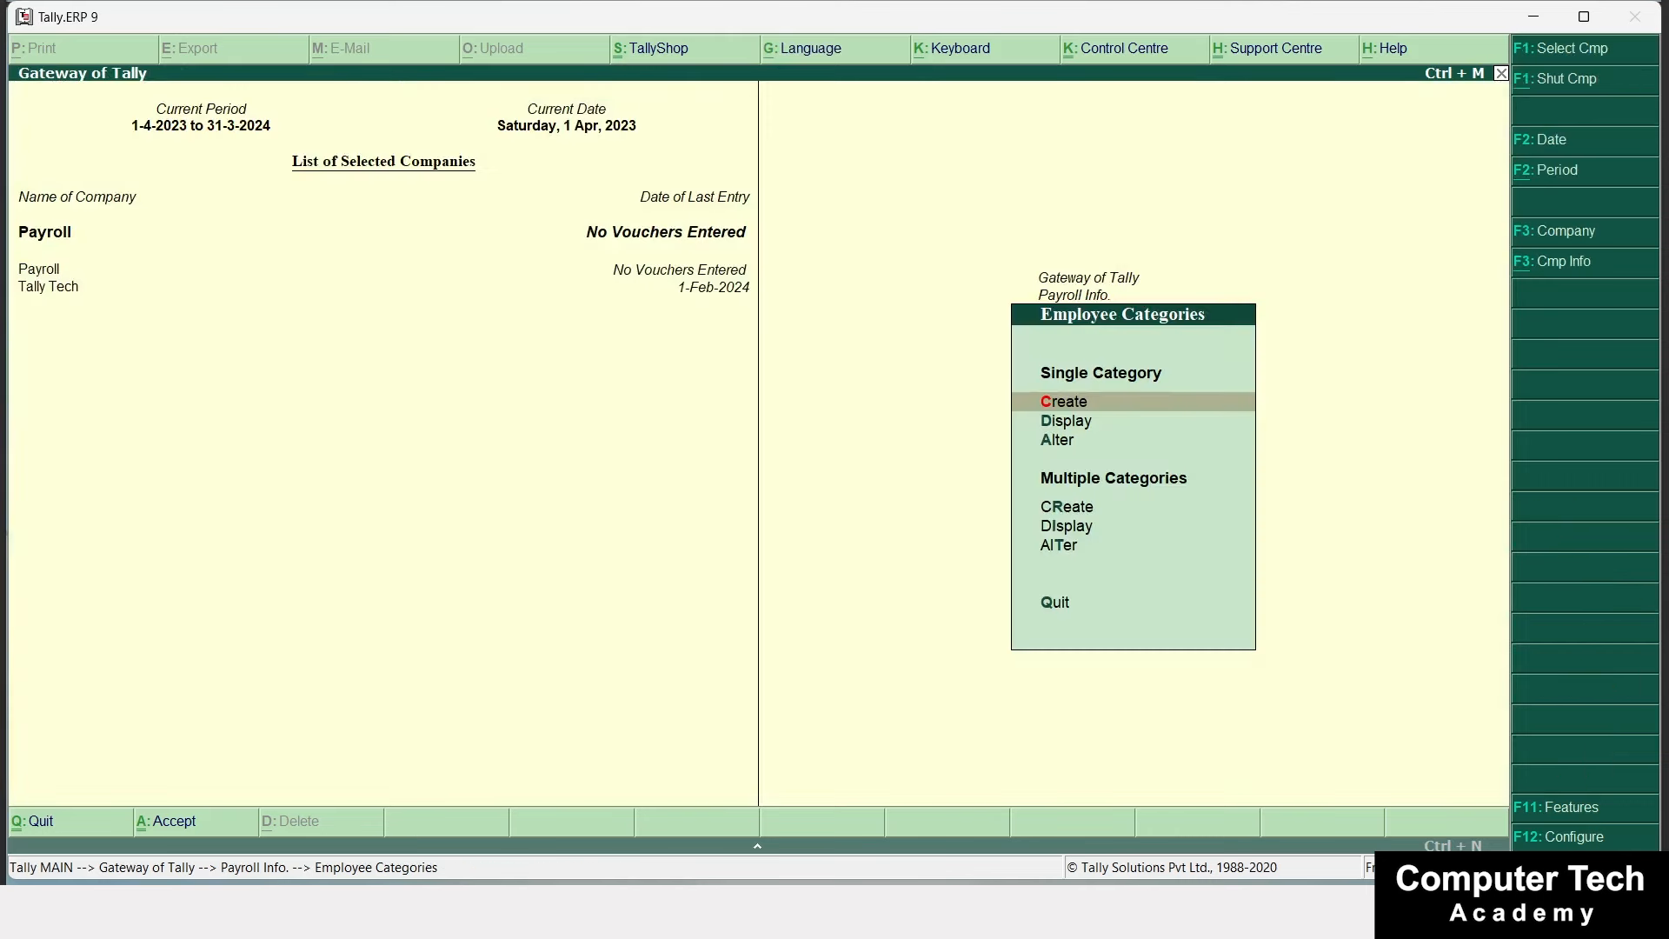
pyautogui.press('Escape')
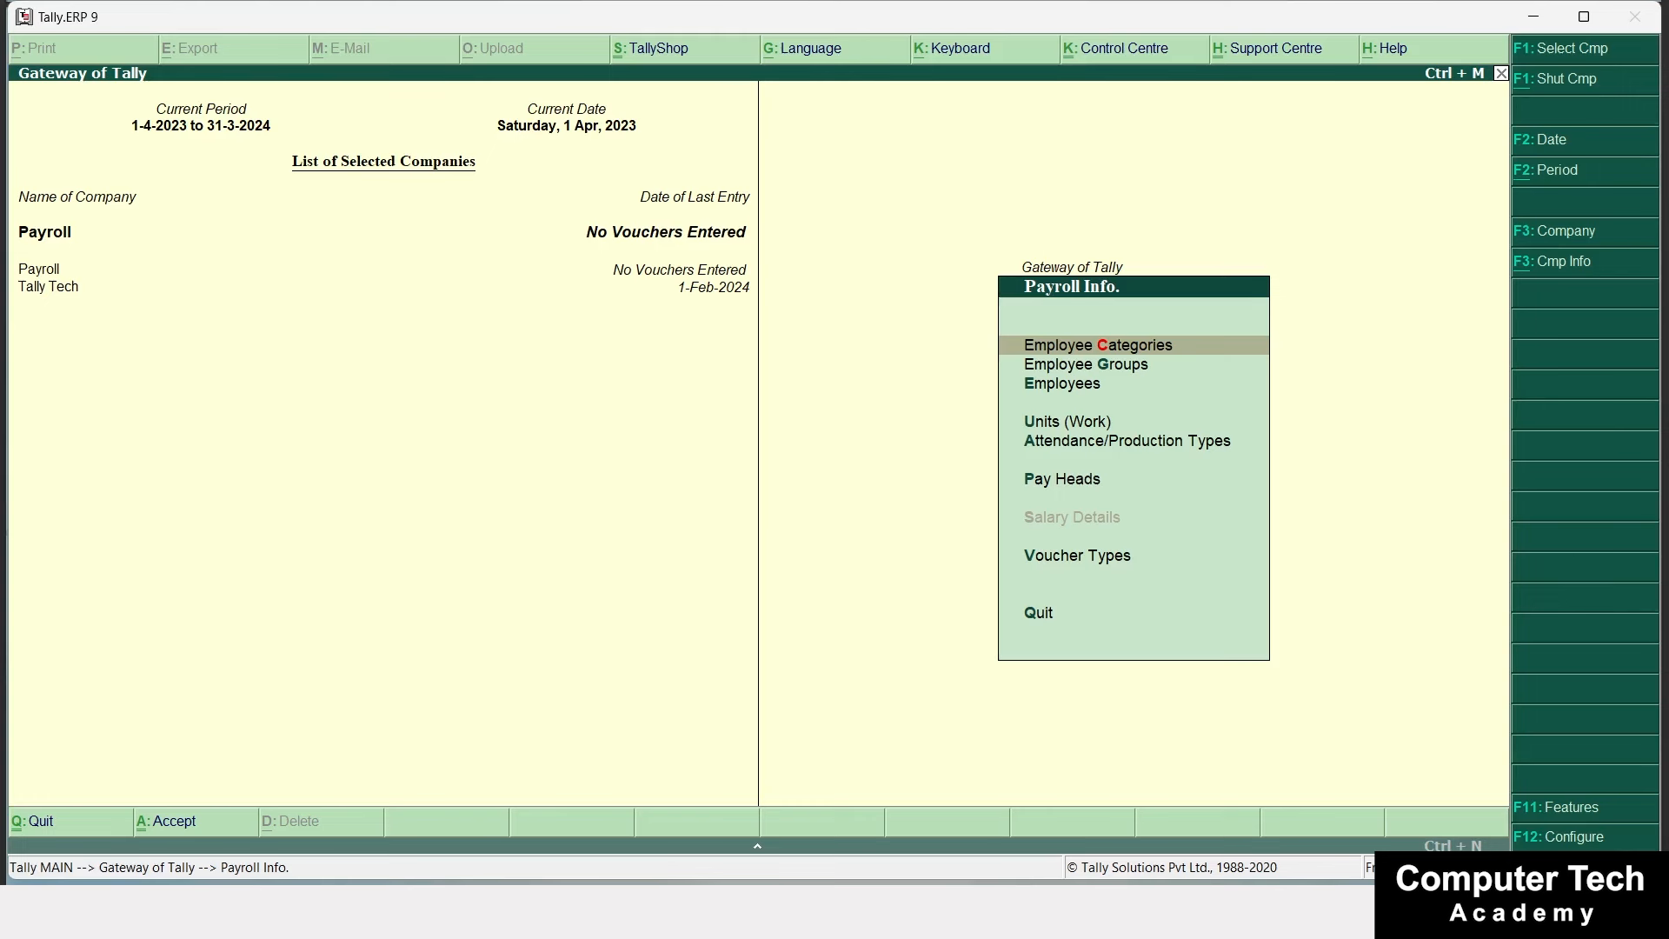
# Create a Manager employee group under the Head Office category with Primary as parent.
pyautogui.press('Down')
pyautogui.press('Return')
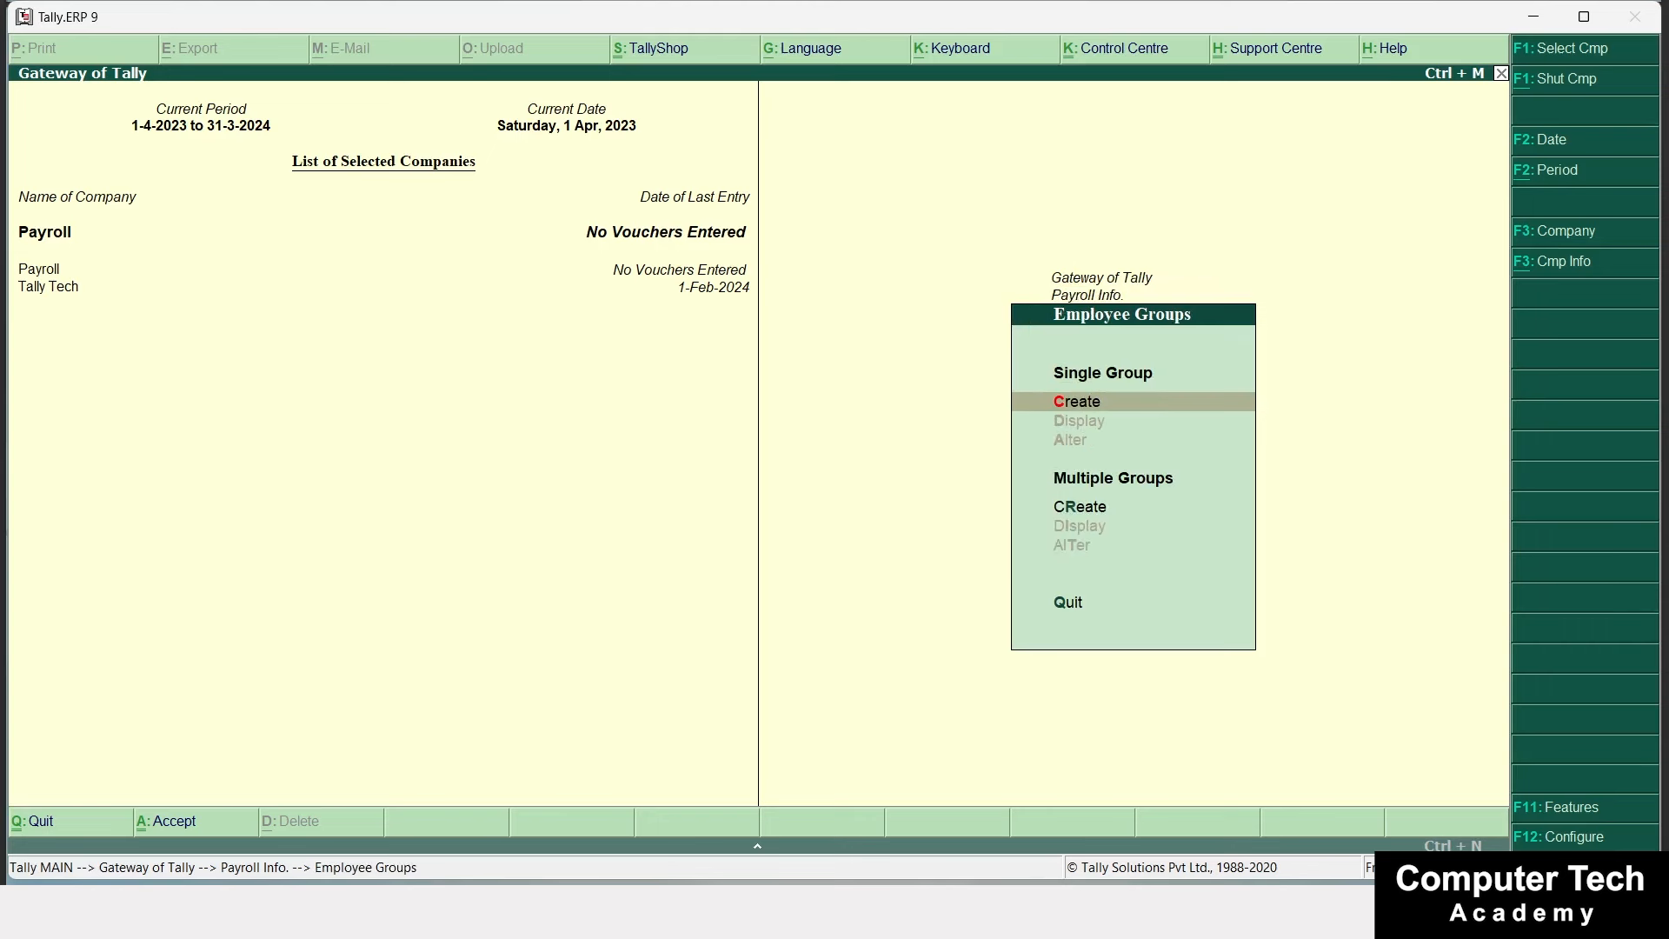
pyautogui.press('Return')
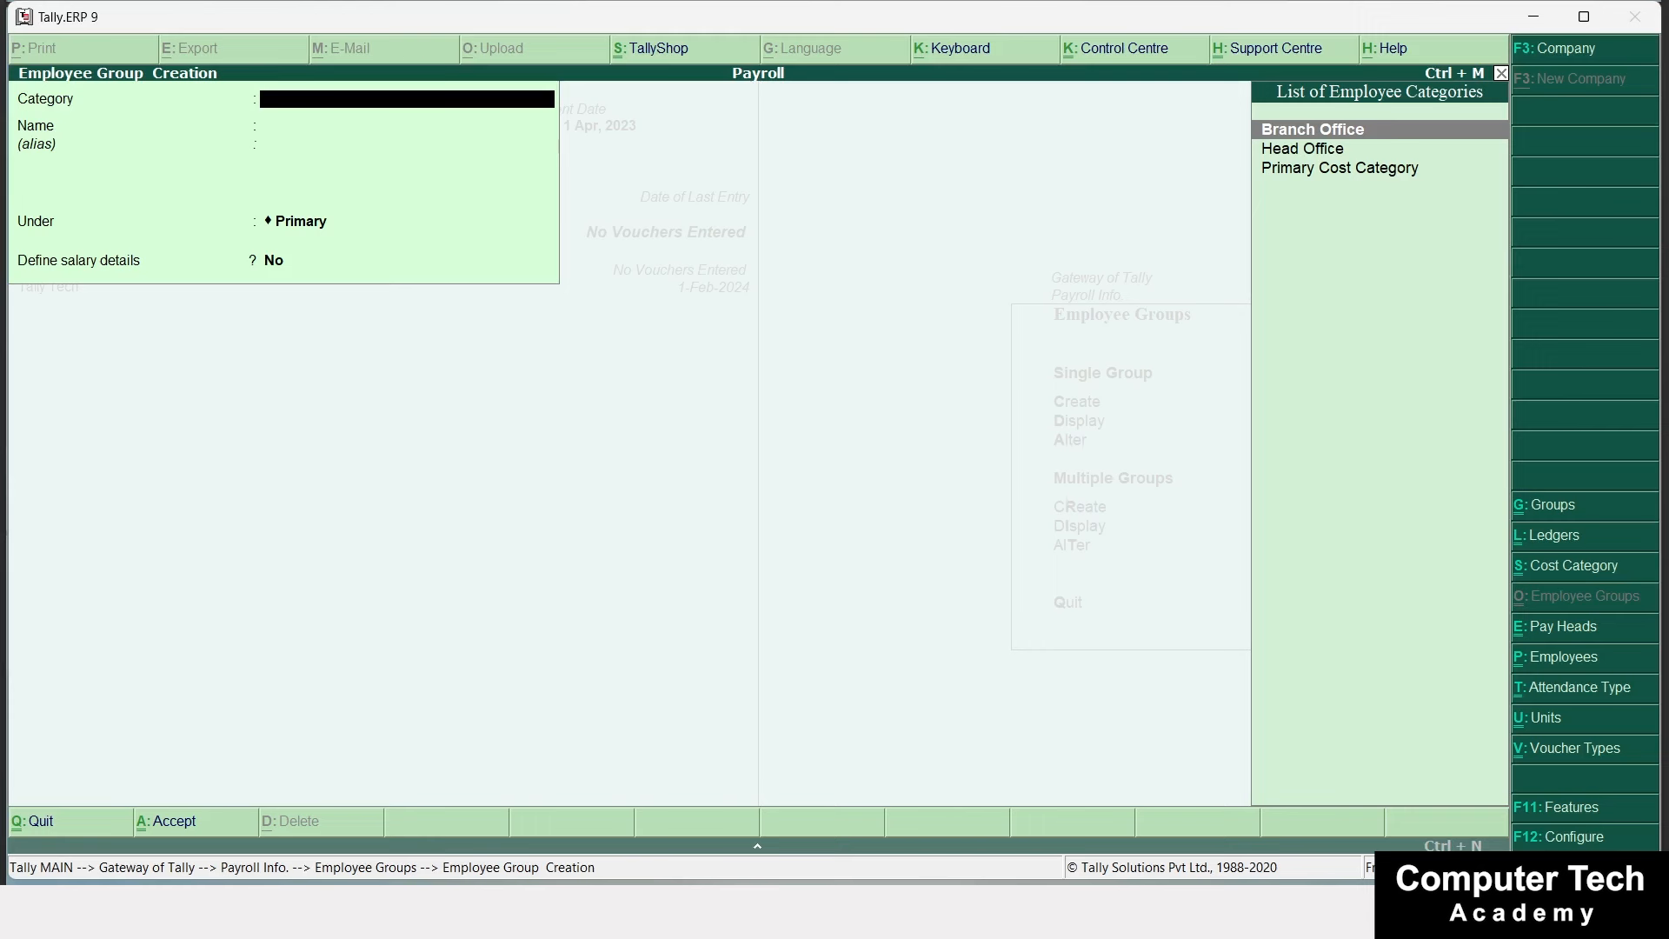
pyautogui.press('Down')
pyautogui.press('Return')
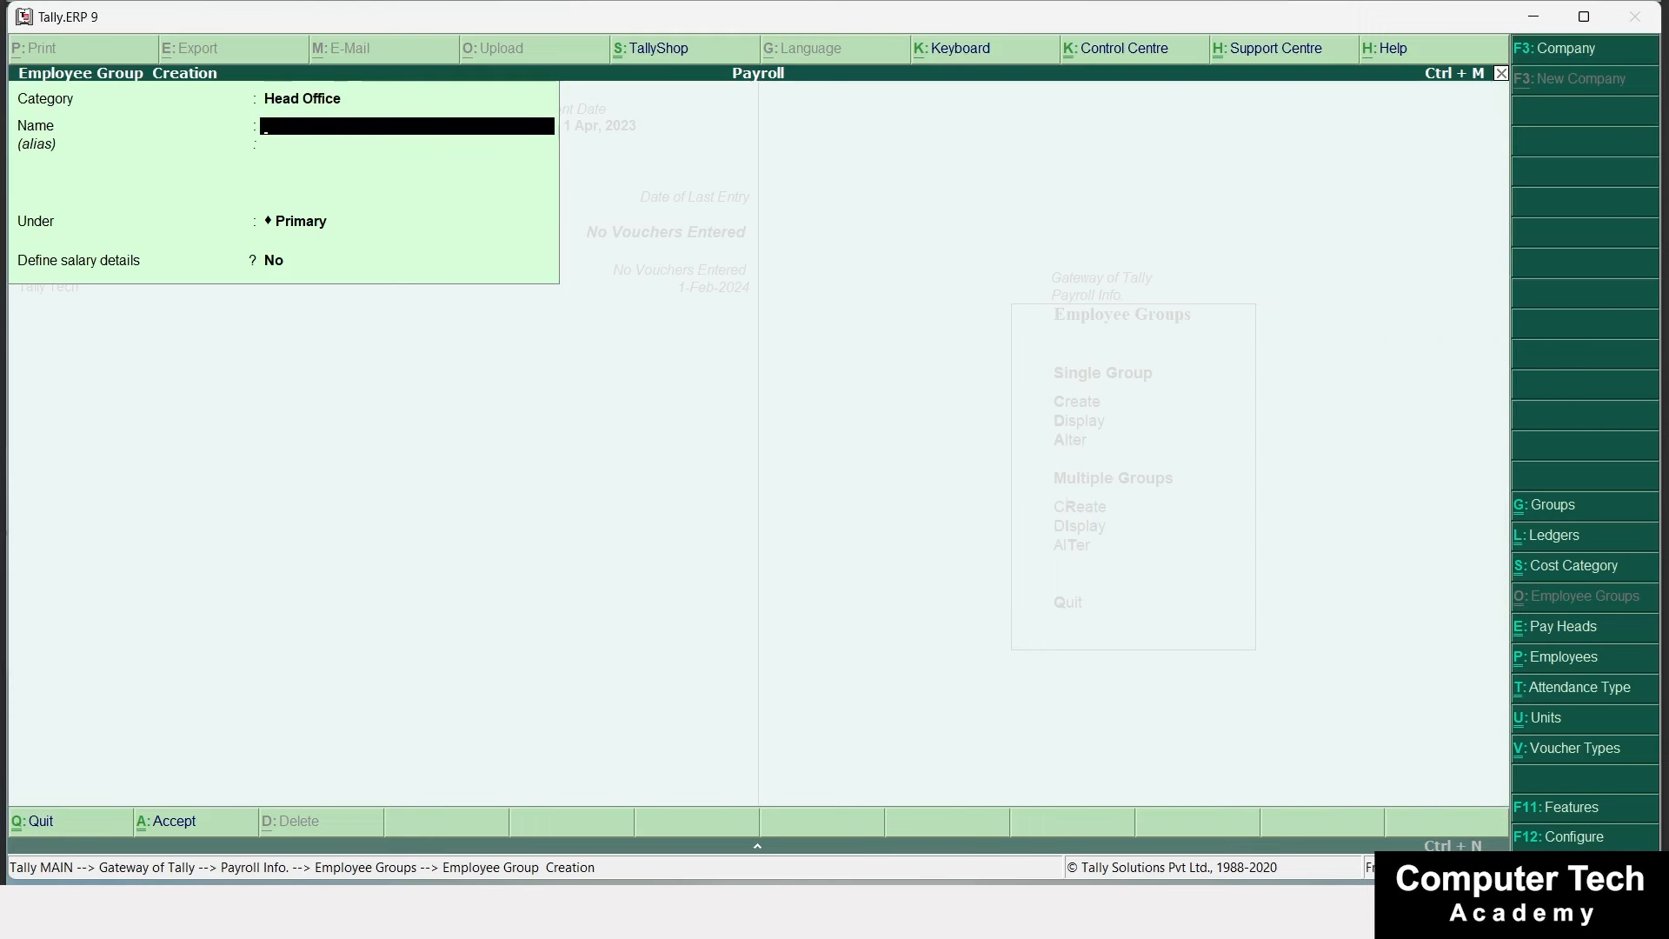
pyautogui.write('Manager')
pyautogui.press('Return')
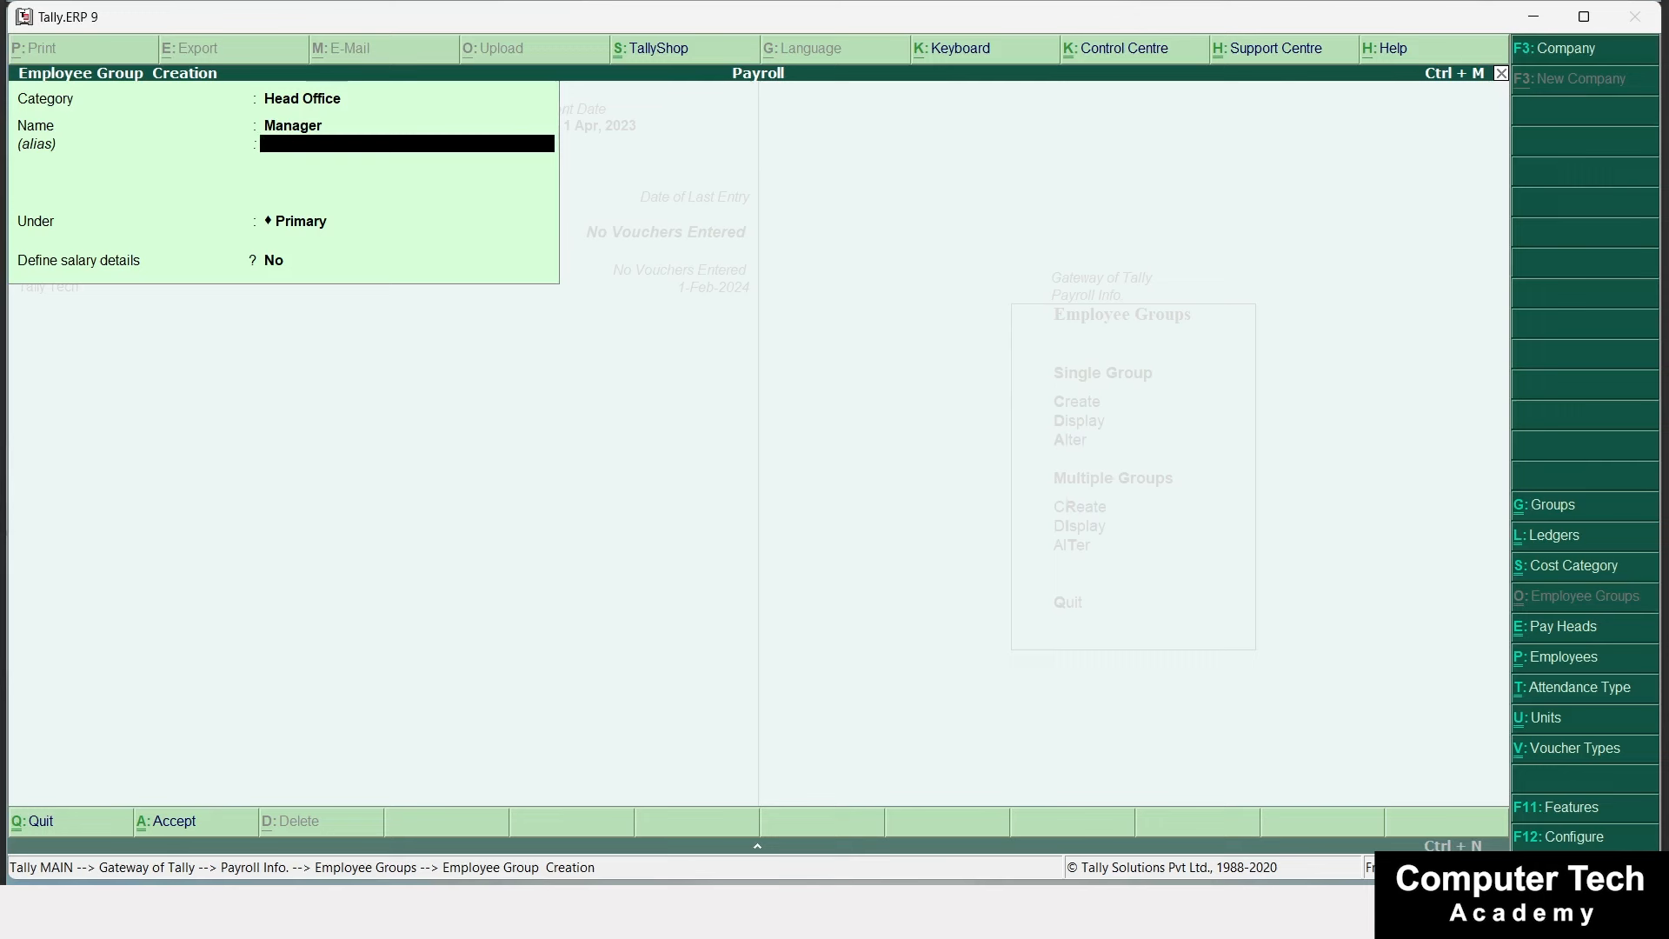
pyautogui.press('Return')
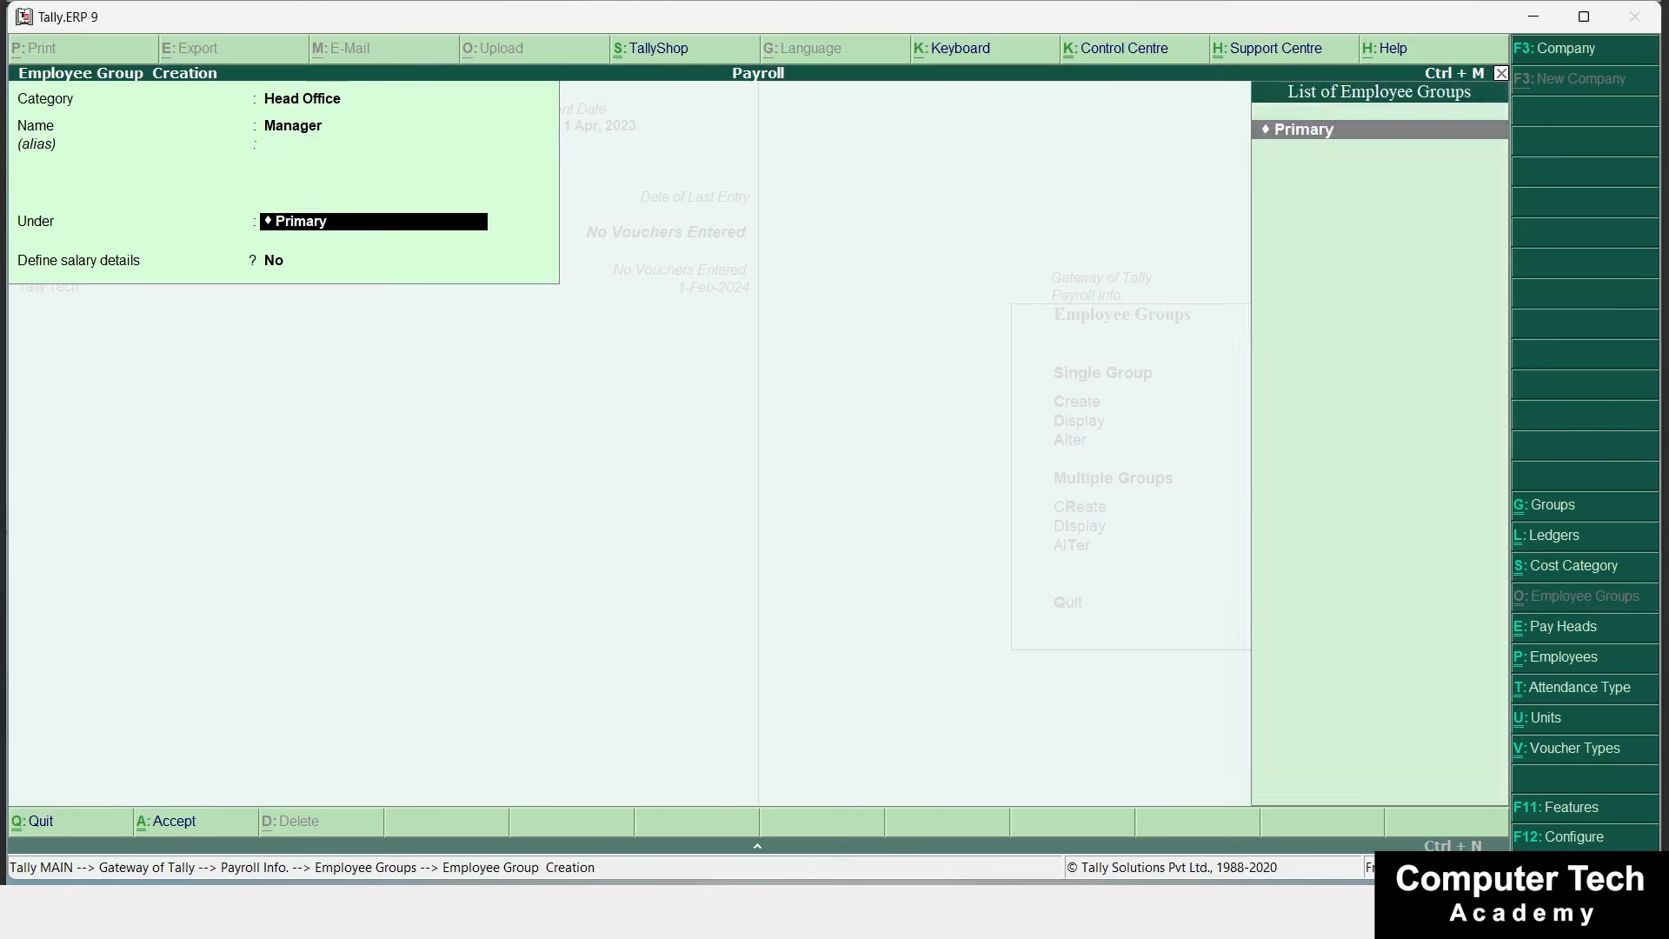
pyautogui.press('Return')
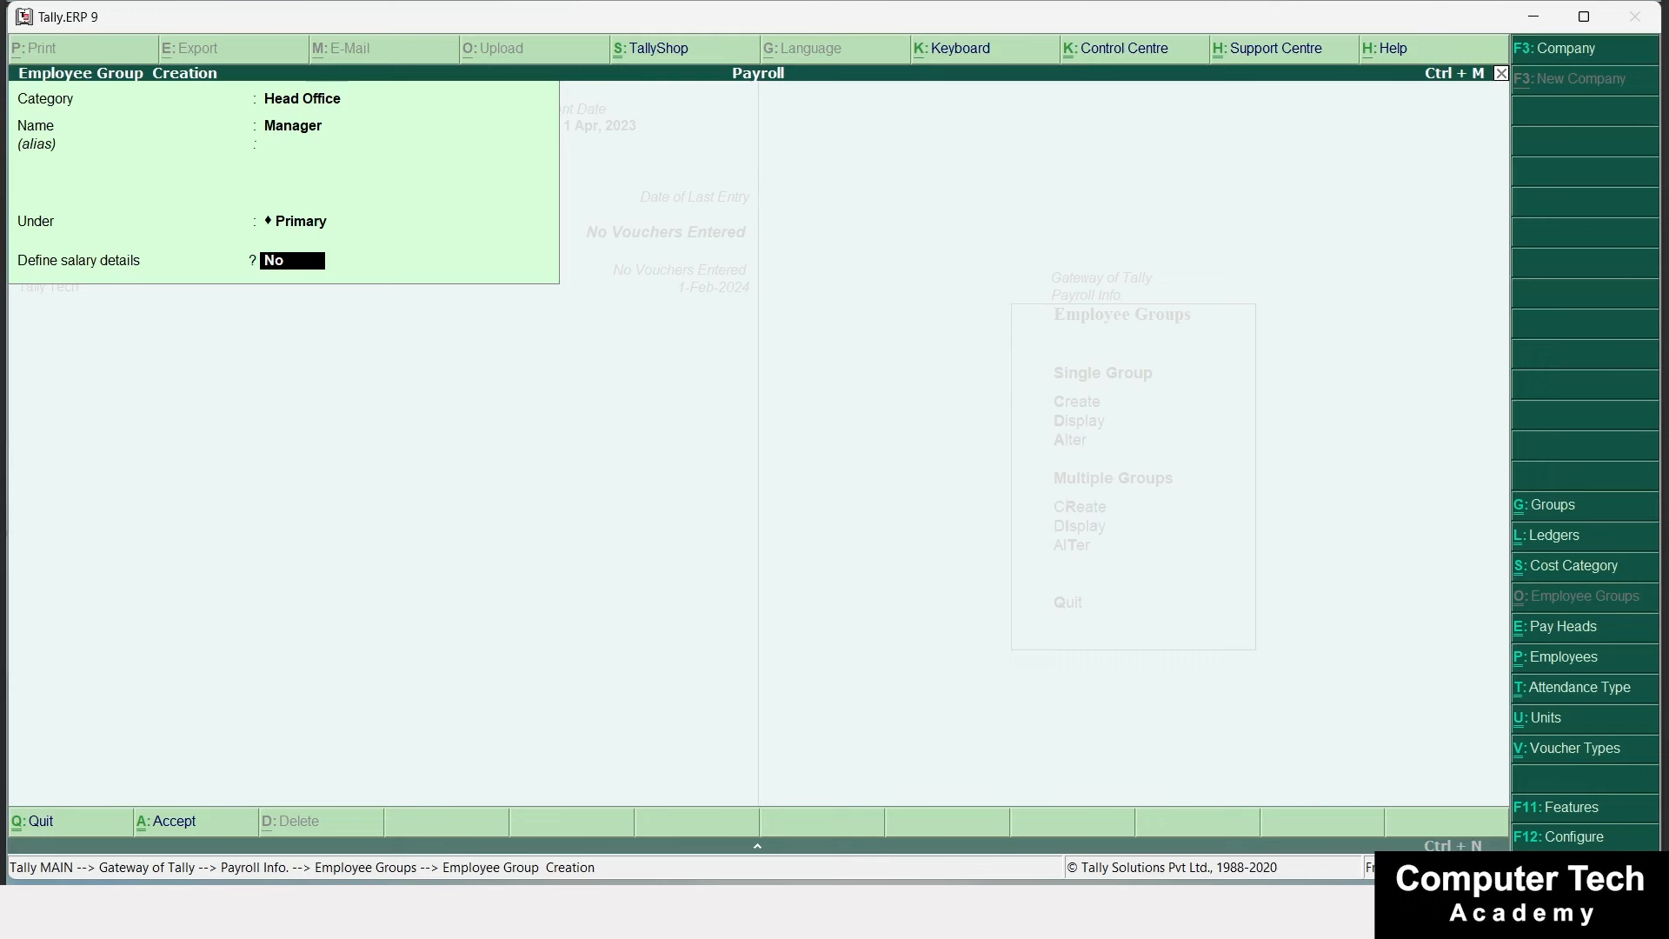
pyautogui.press('Return')
pyautogui.press('Return')
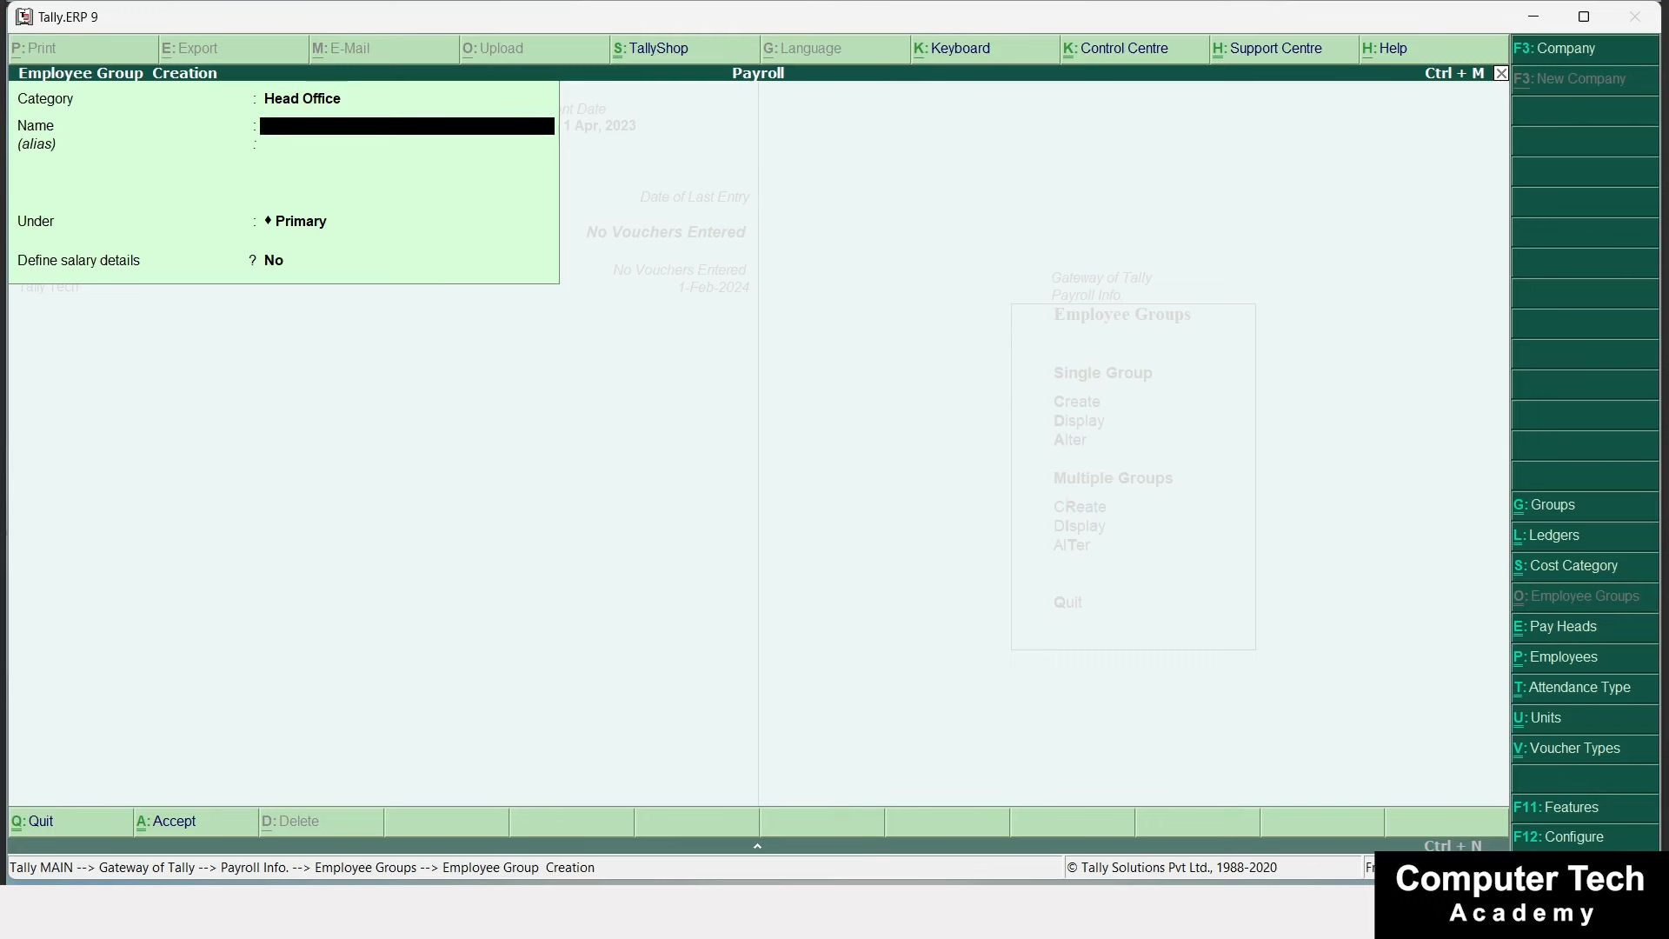
# Enter an HR group under the Branch Office category, then exit to Payroll Info.
pyautogui.press('BackSpace')
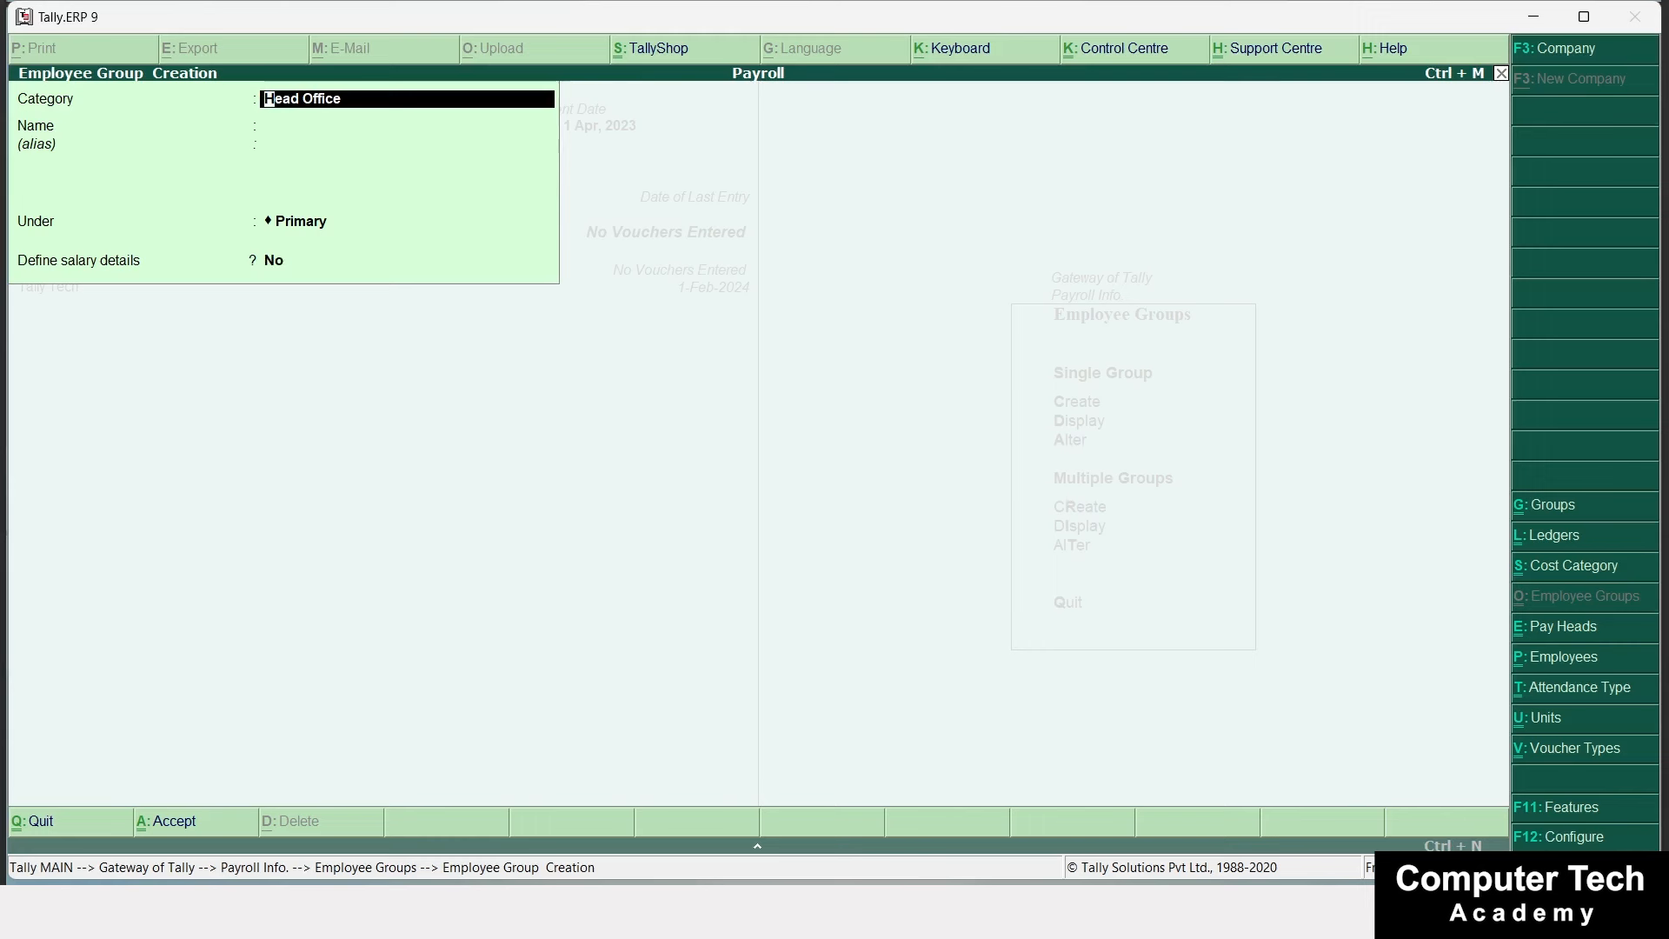
pyautogui.write('B')
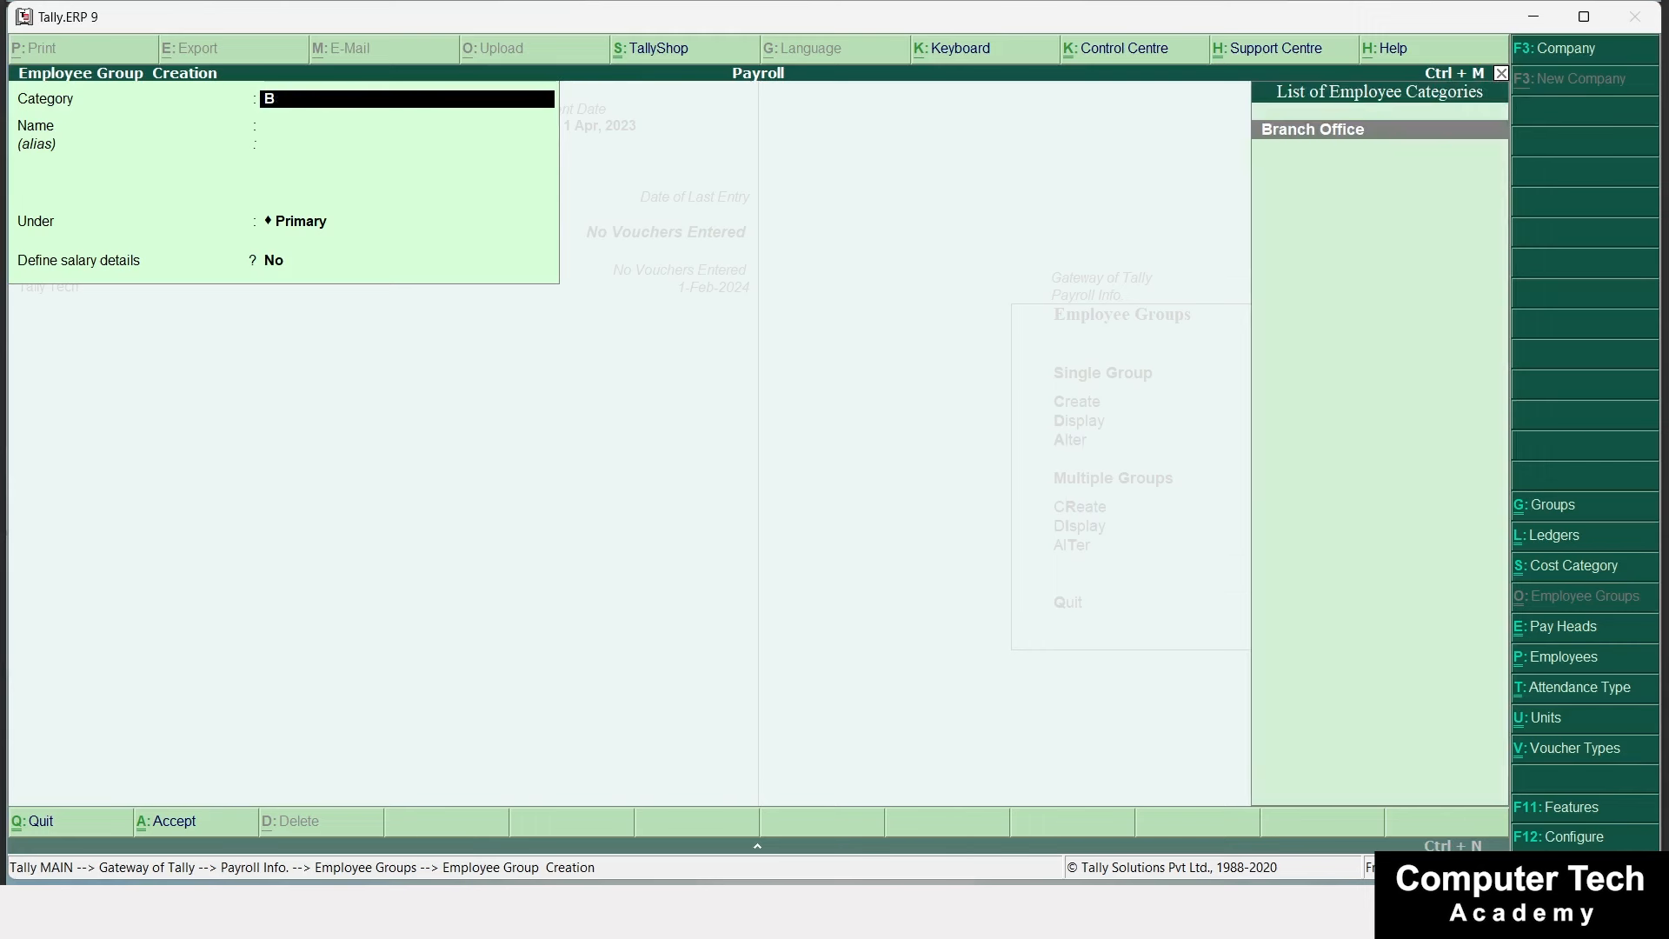
pyautogui.press('Return')
pyautogui.write('H')
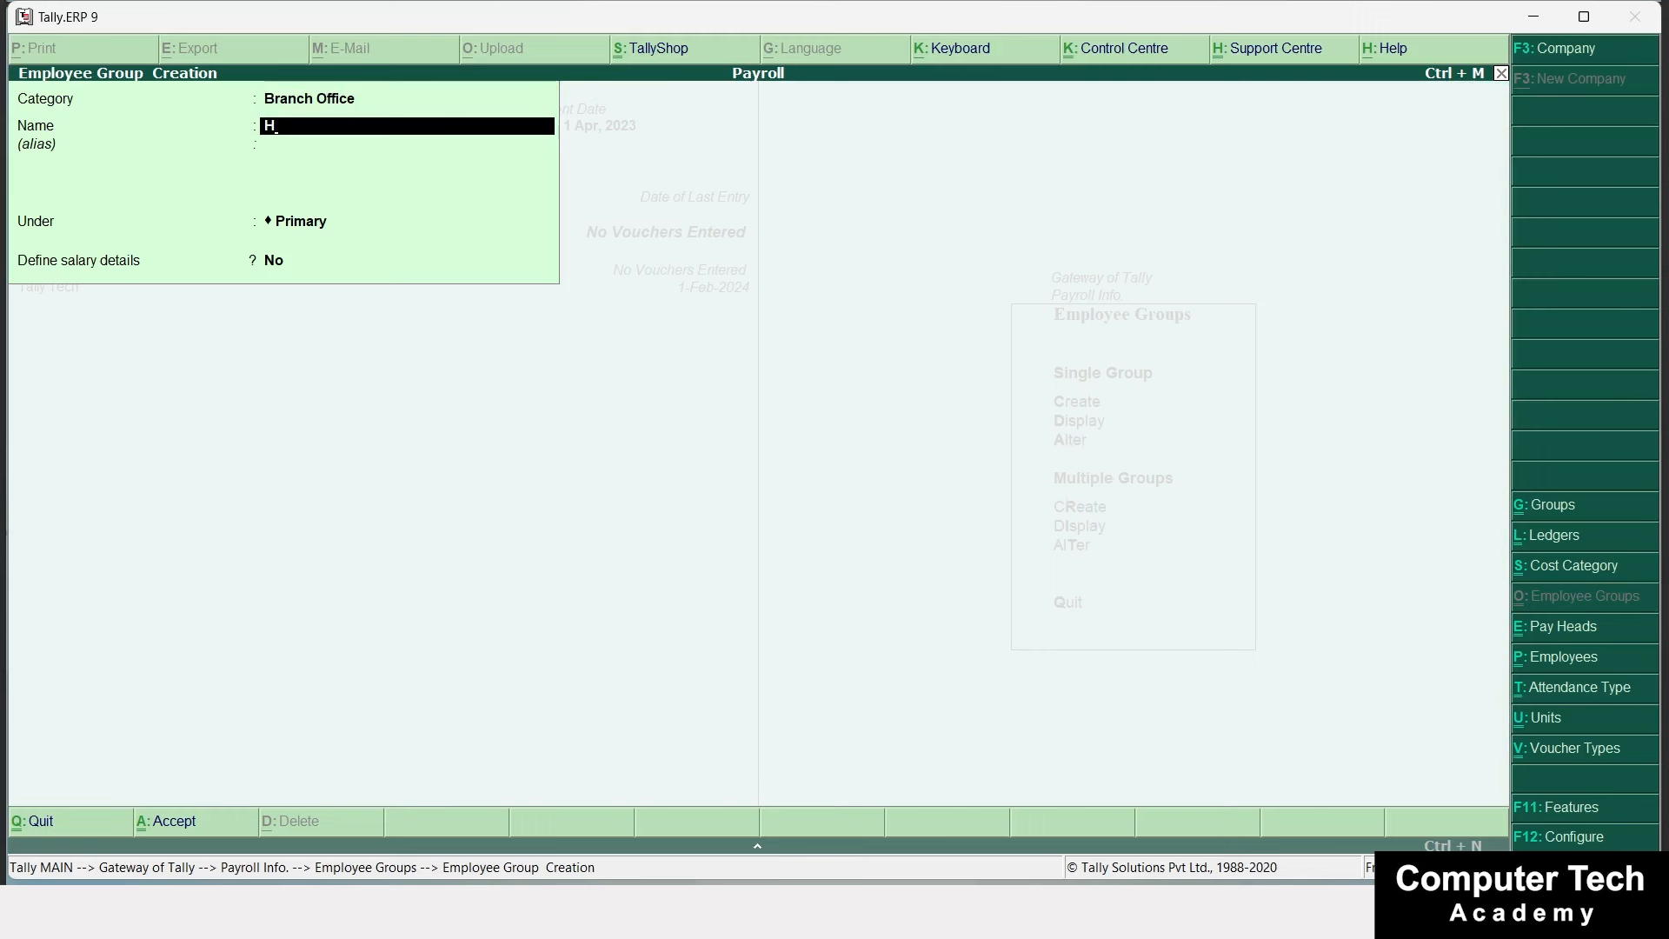
pyautogui.write('R')
pyautogui.press('Return')
pyautogui.press('Return')
pyautogui.press('Return')
pyautogui.press('Return')
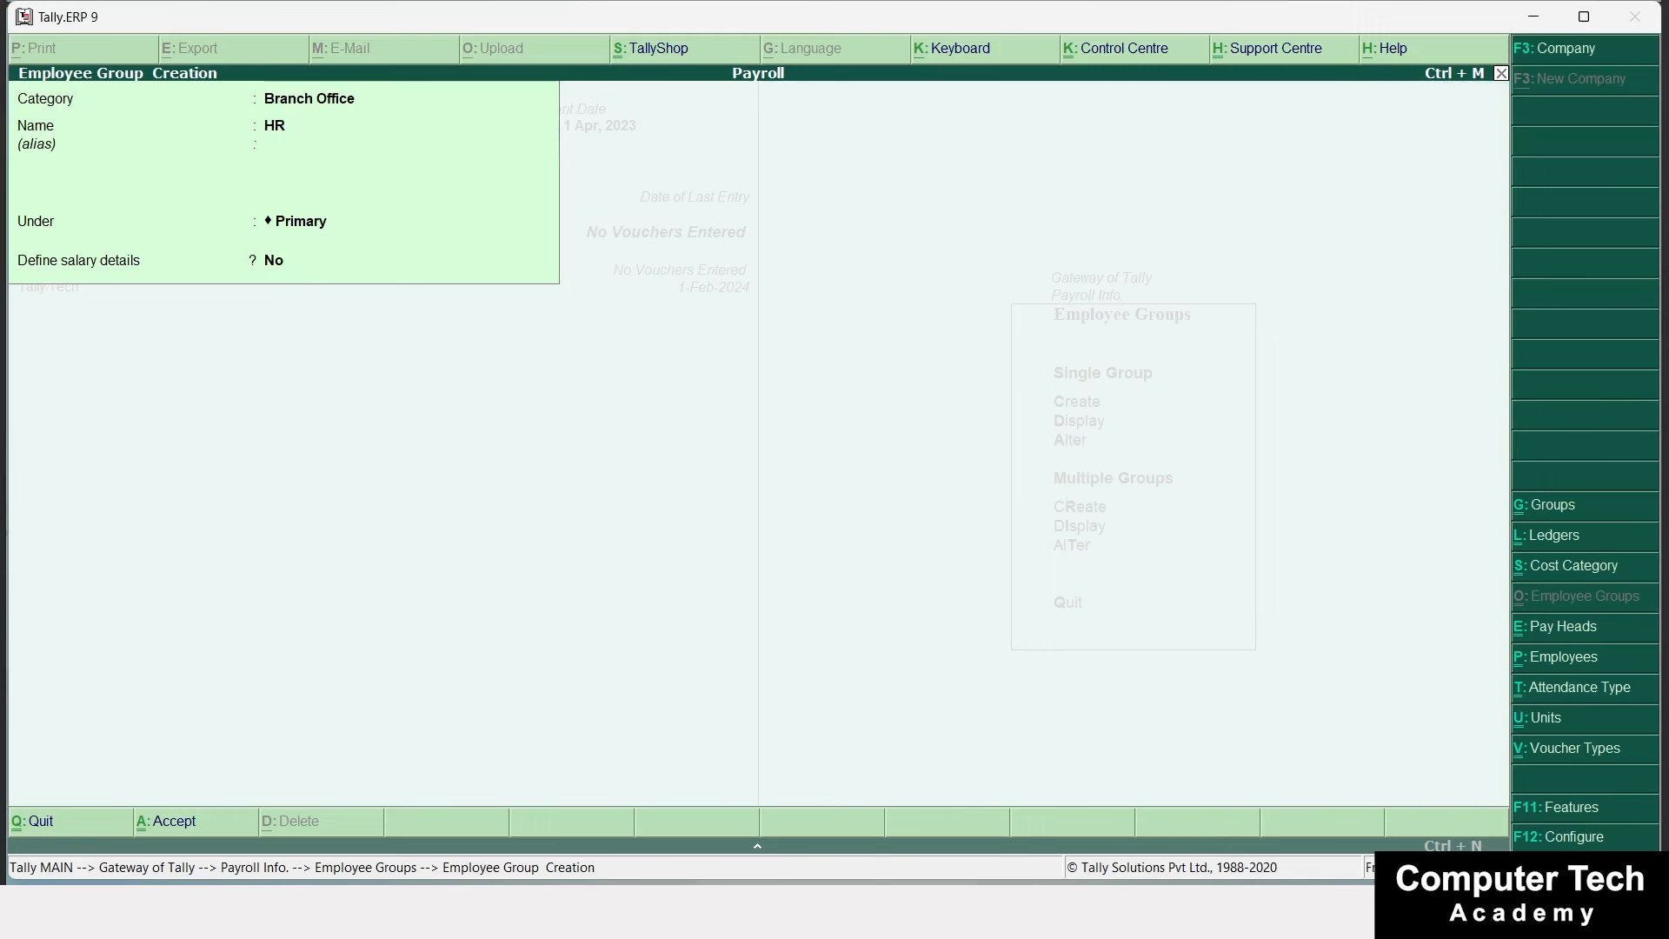
pyautogui.press('Return')
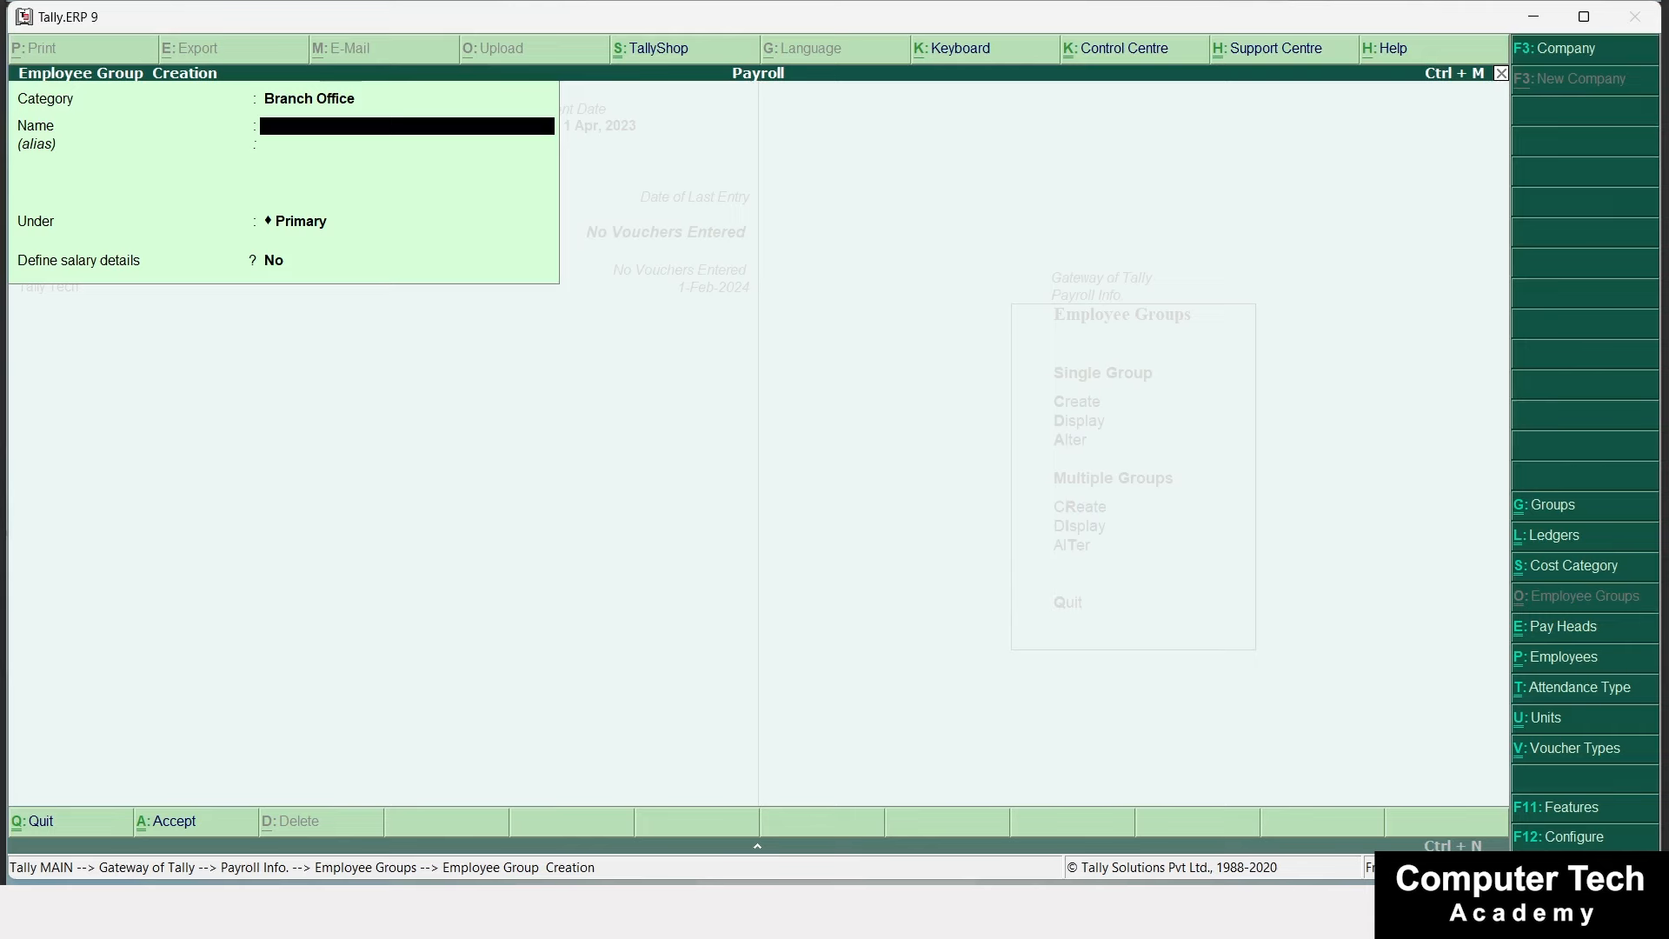
pyautogui.press('Escape')
pyautogui.press('Escape')
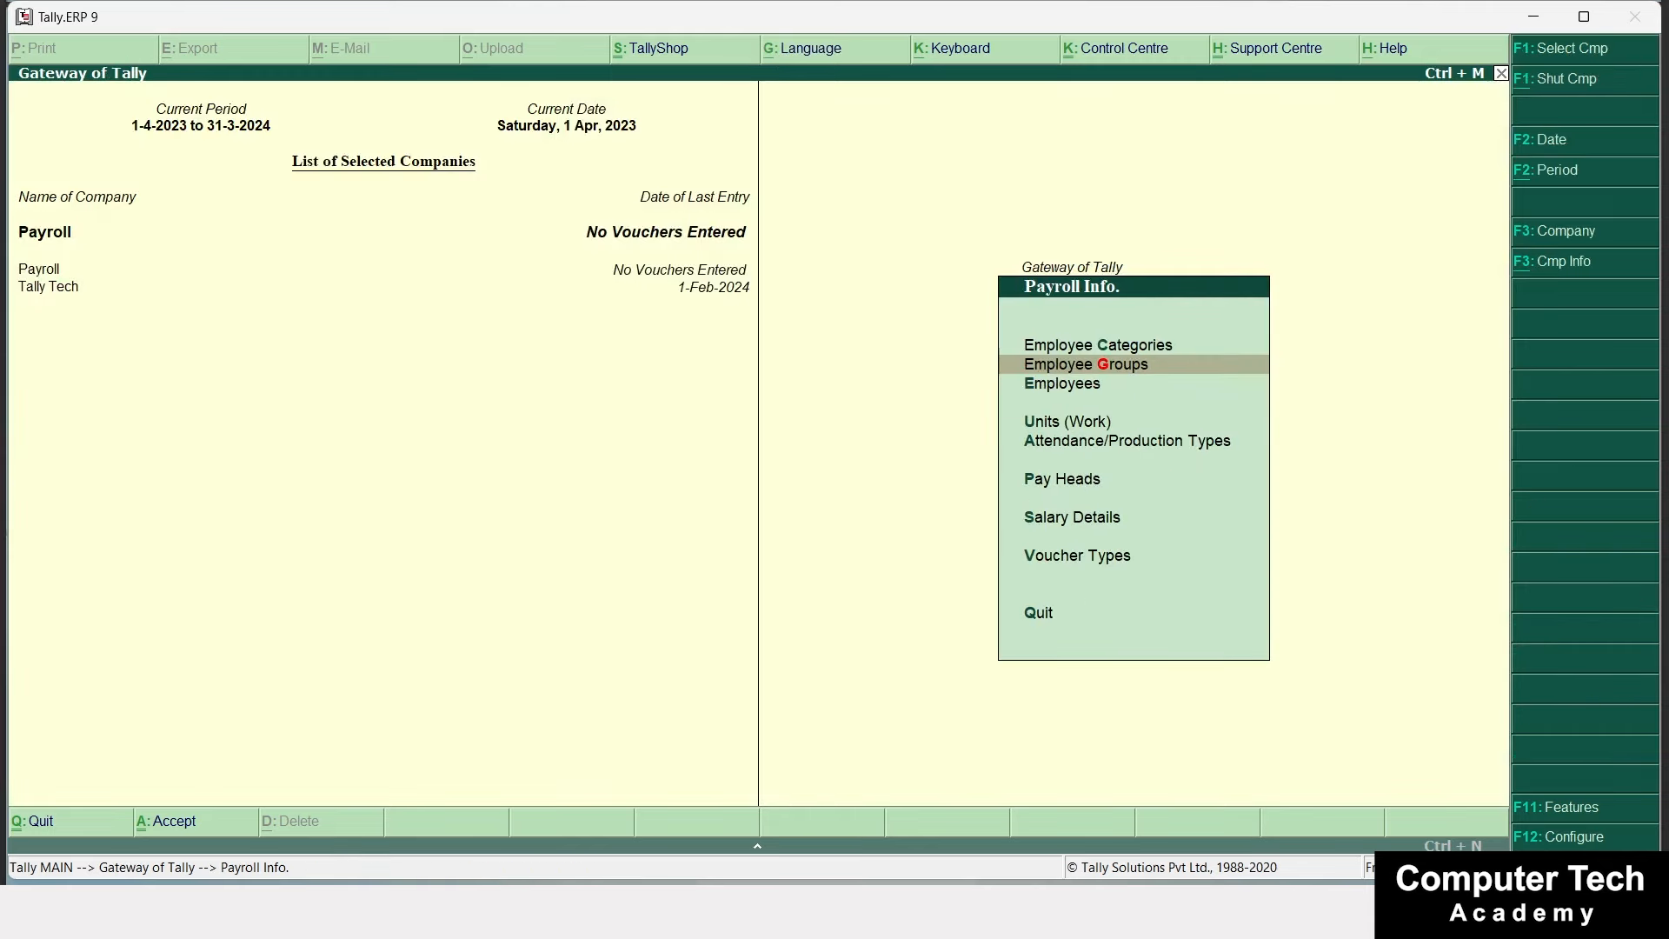
pyautogui.hotkey('alt', 'Tab')
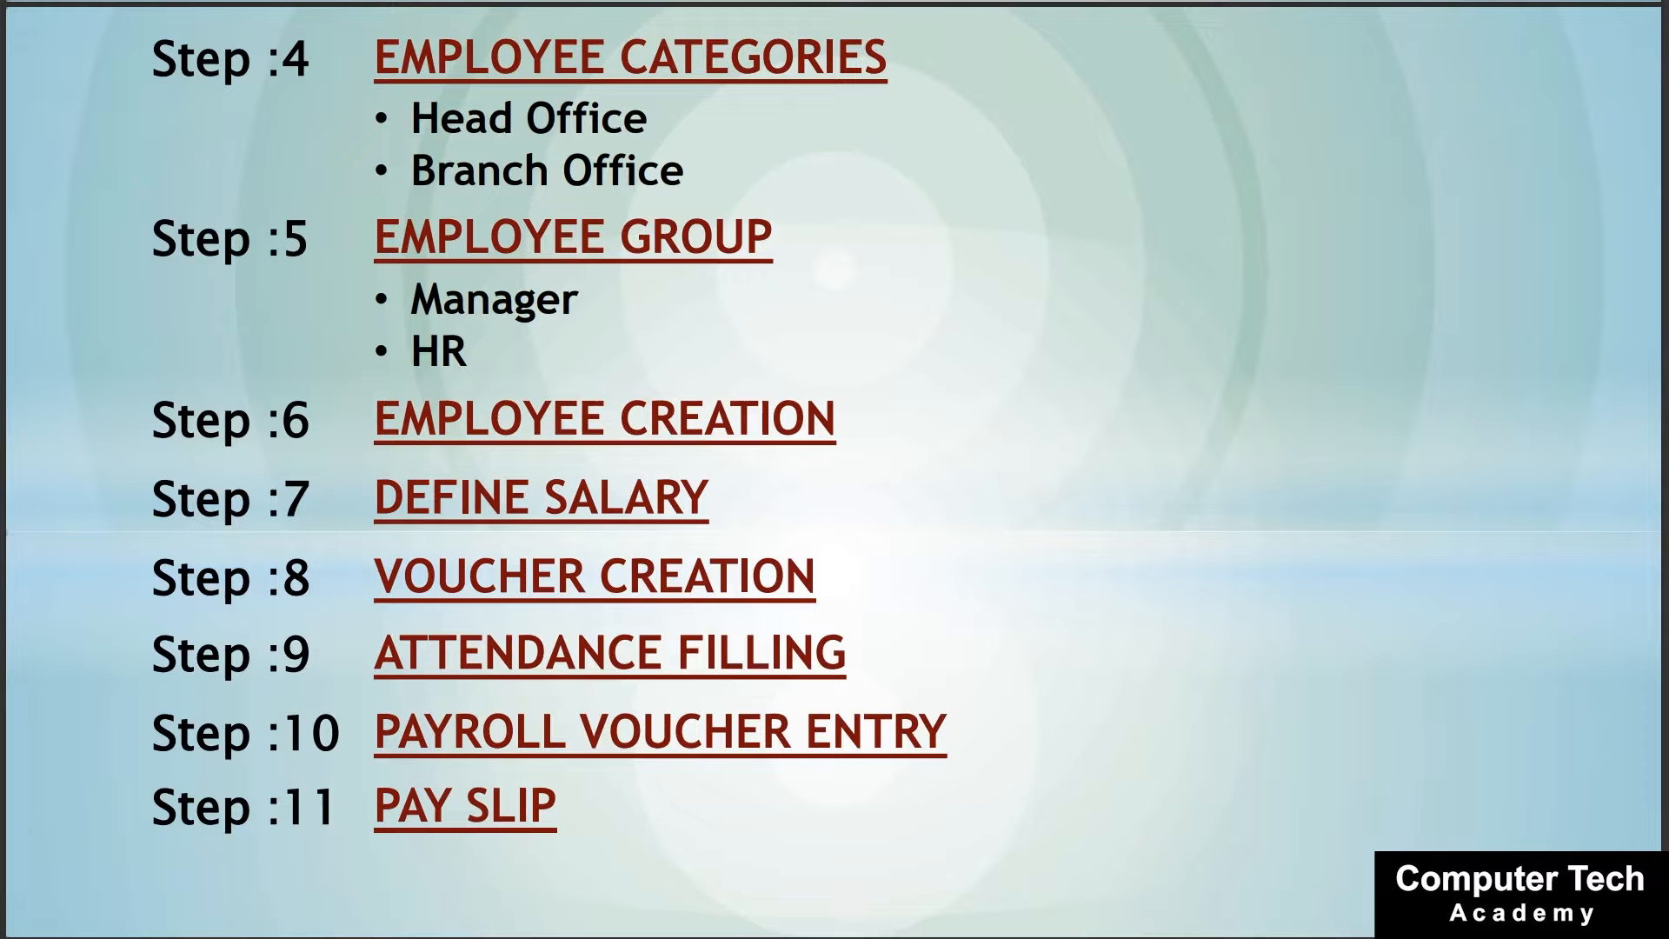
pyautogui.hotkey('alt', 'Tab')
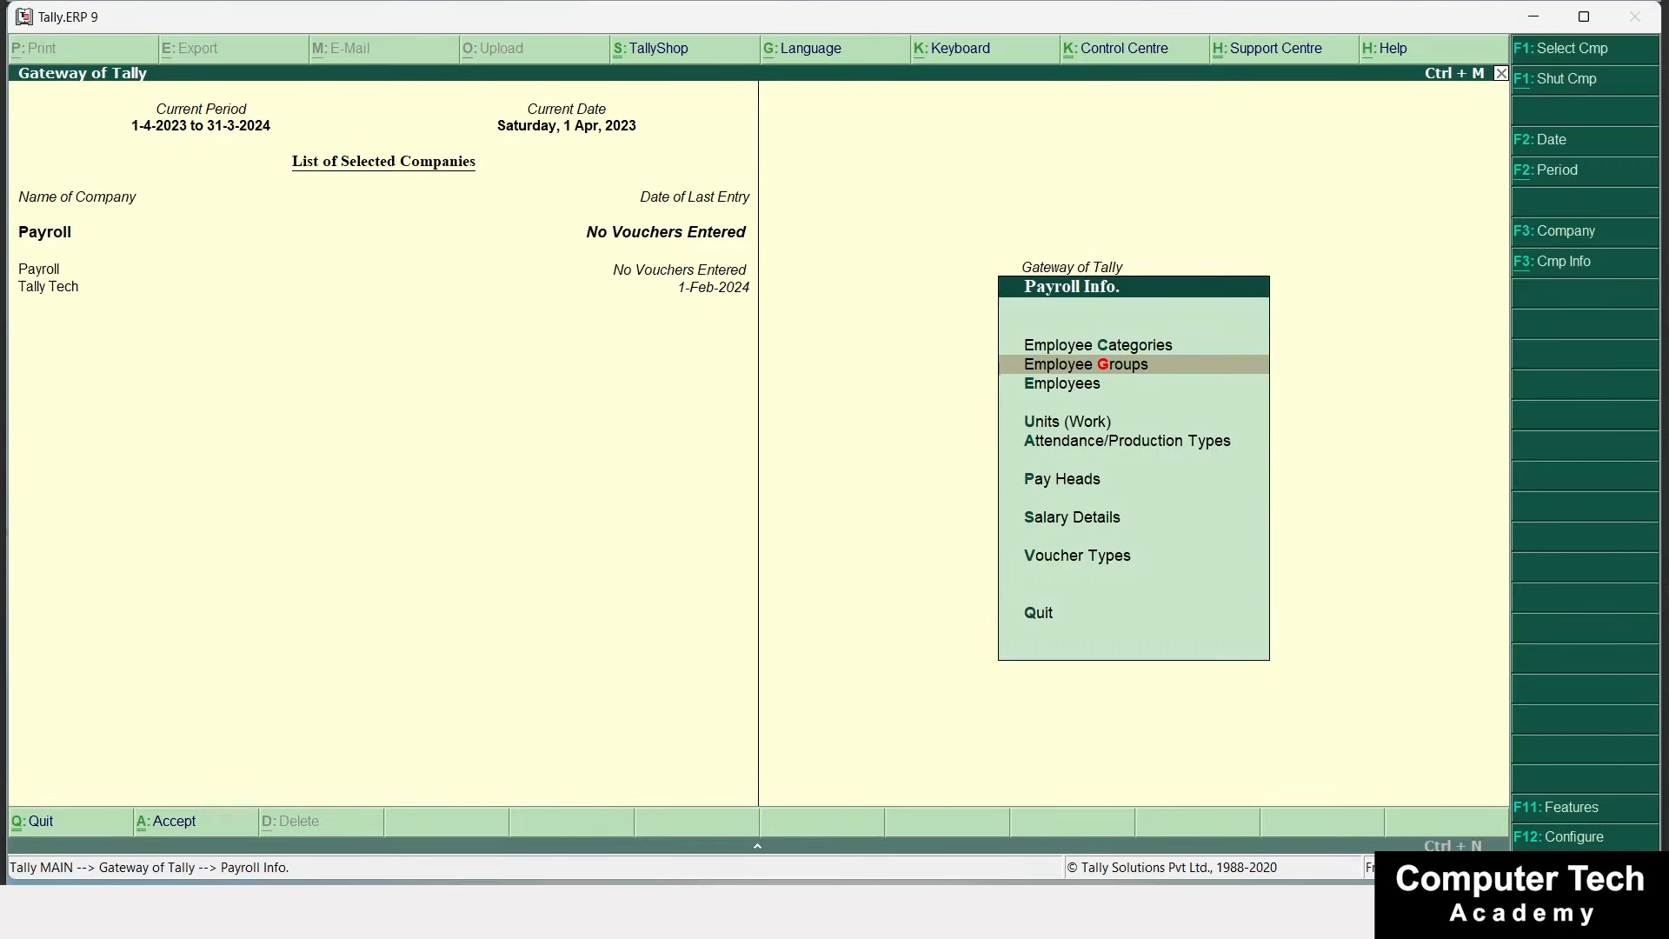
# Create a new employee in the Head Office category, entering the name and placing it under the Manager group.
pyautogui.press('Down')
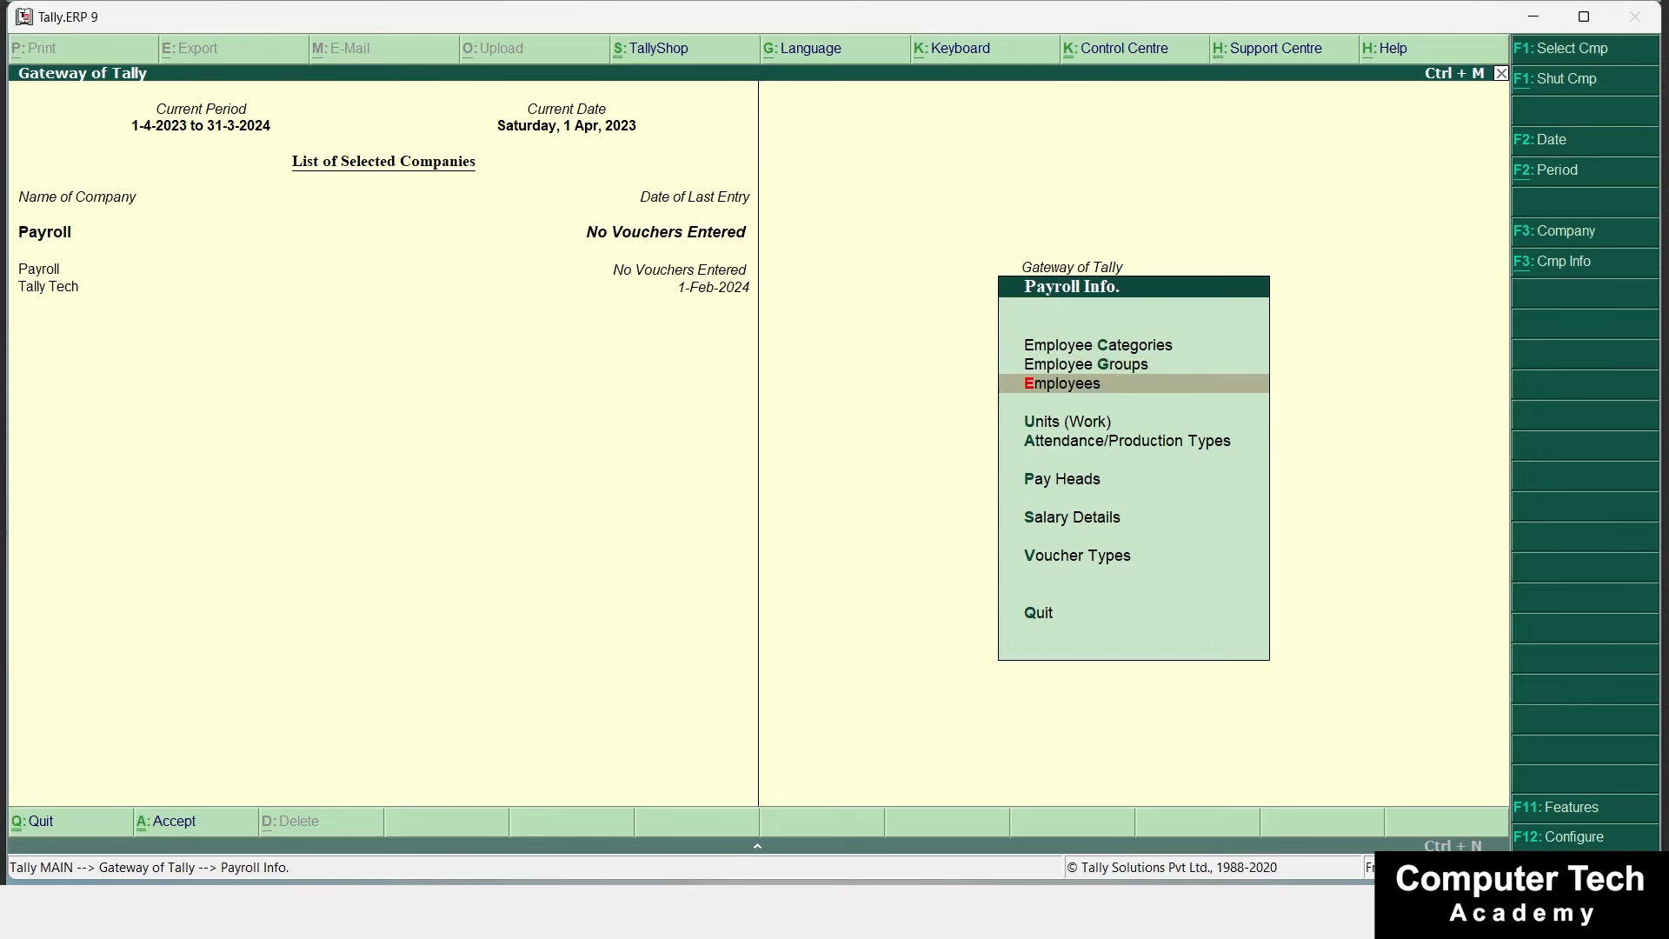
pyautogui.press('Return')
pyautogui.press('Return')
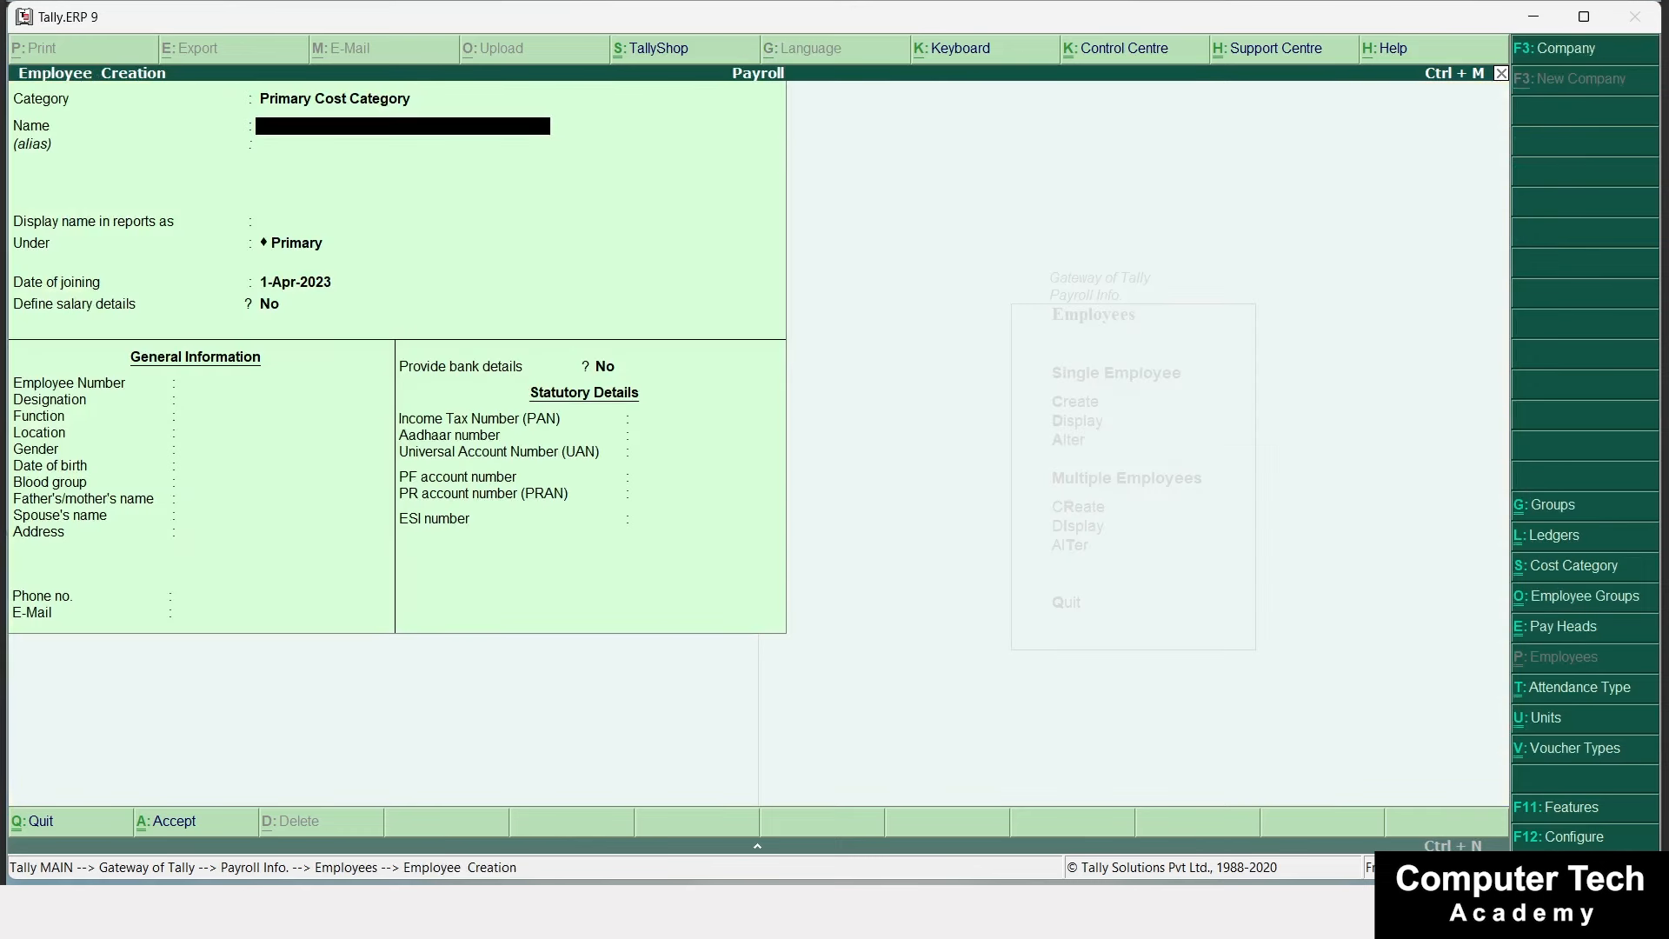
pyautogui.press('BackSpace')
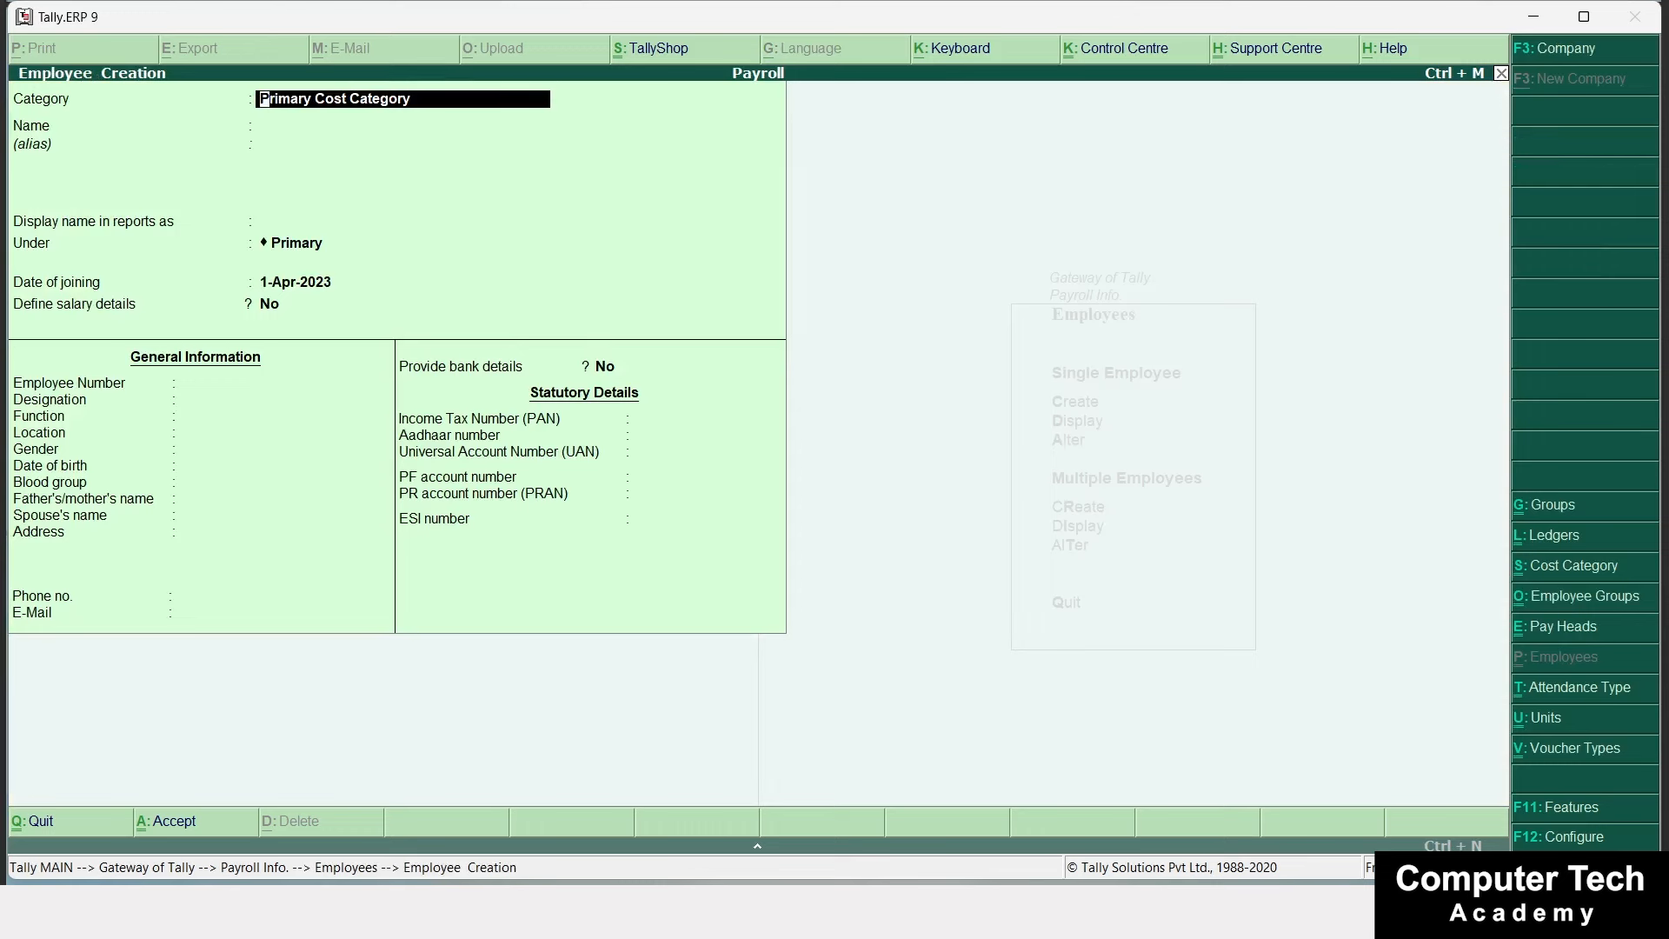
pyautogui.write('H')
pyautogui.press('Return')
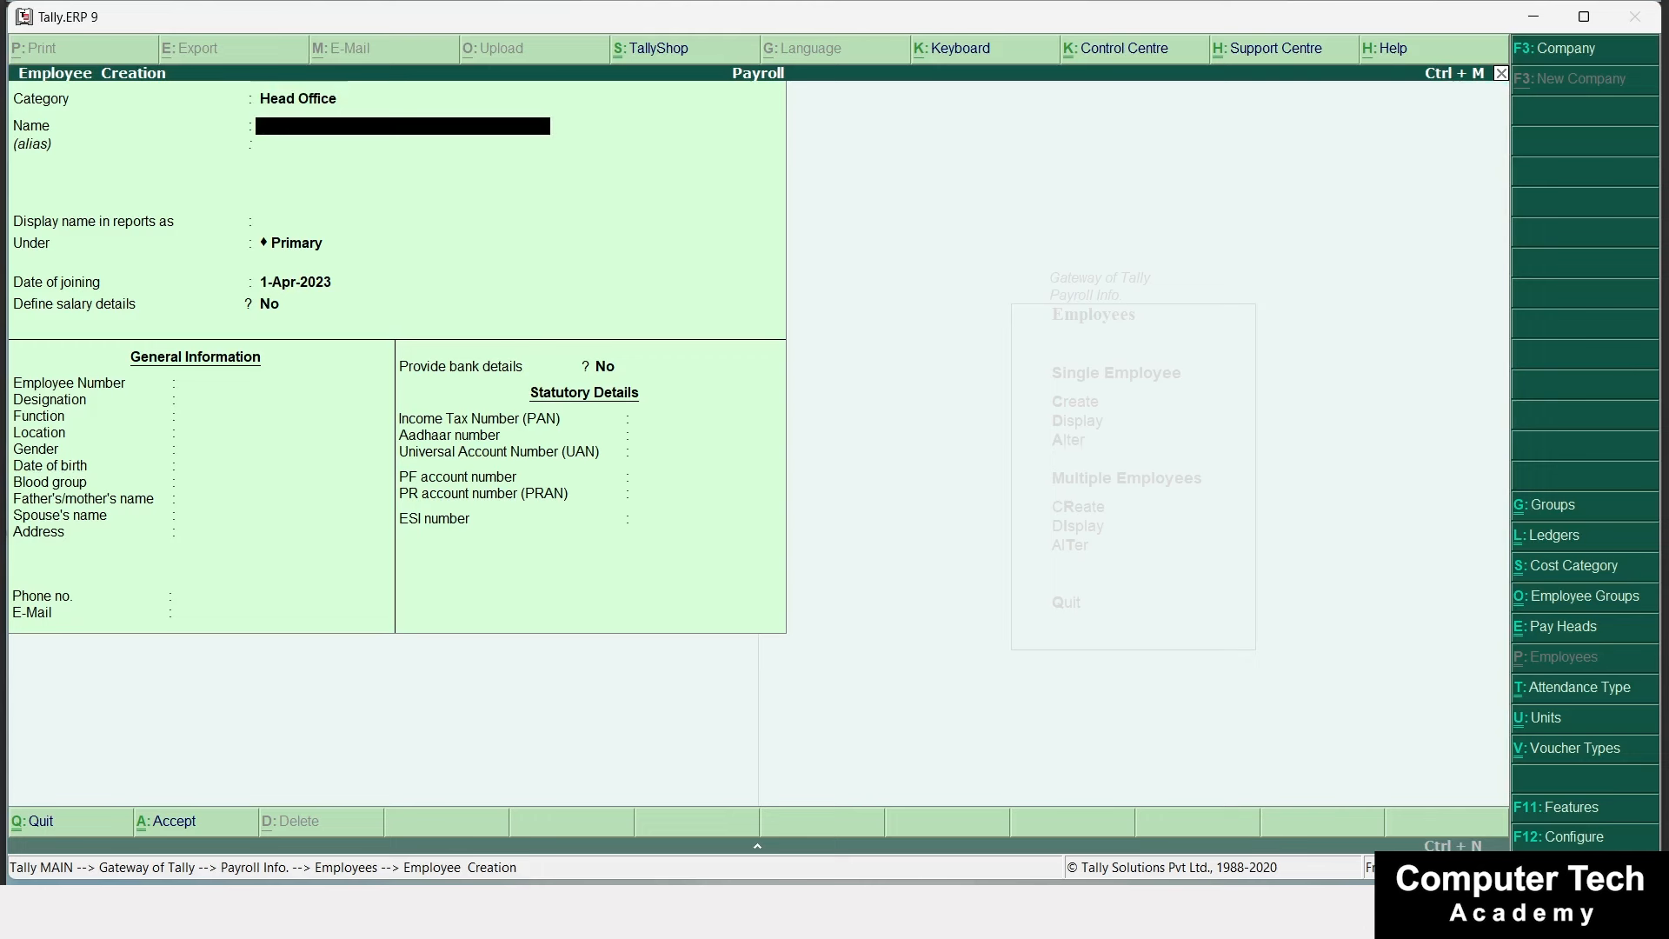
pyautogui.write('Nick')
pyautogui.press('Return')
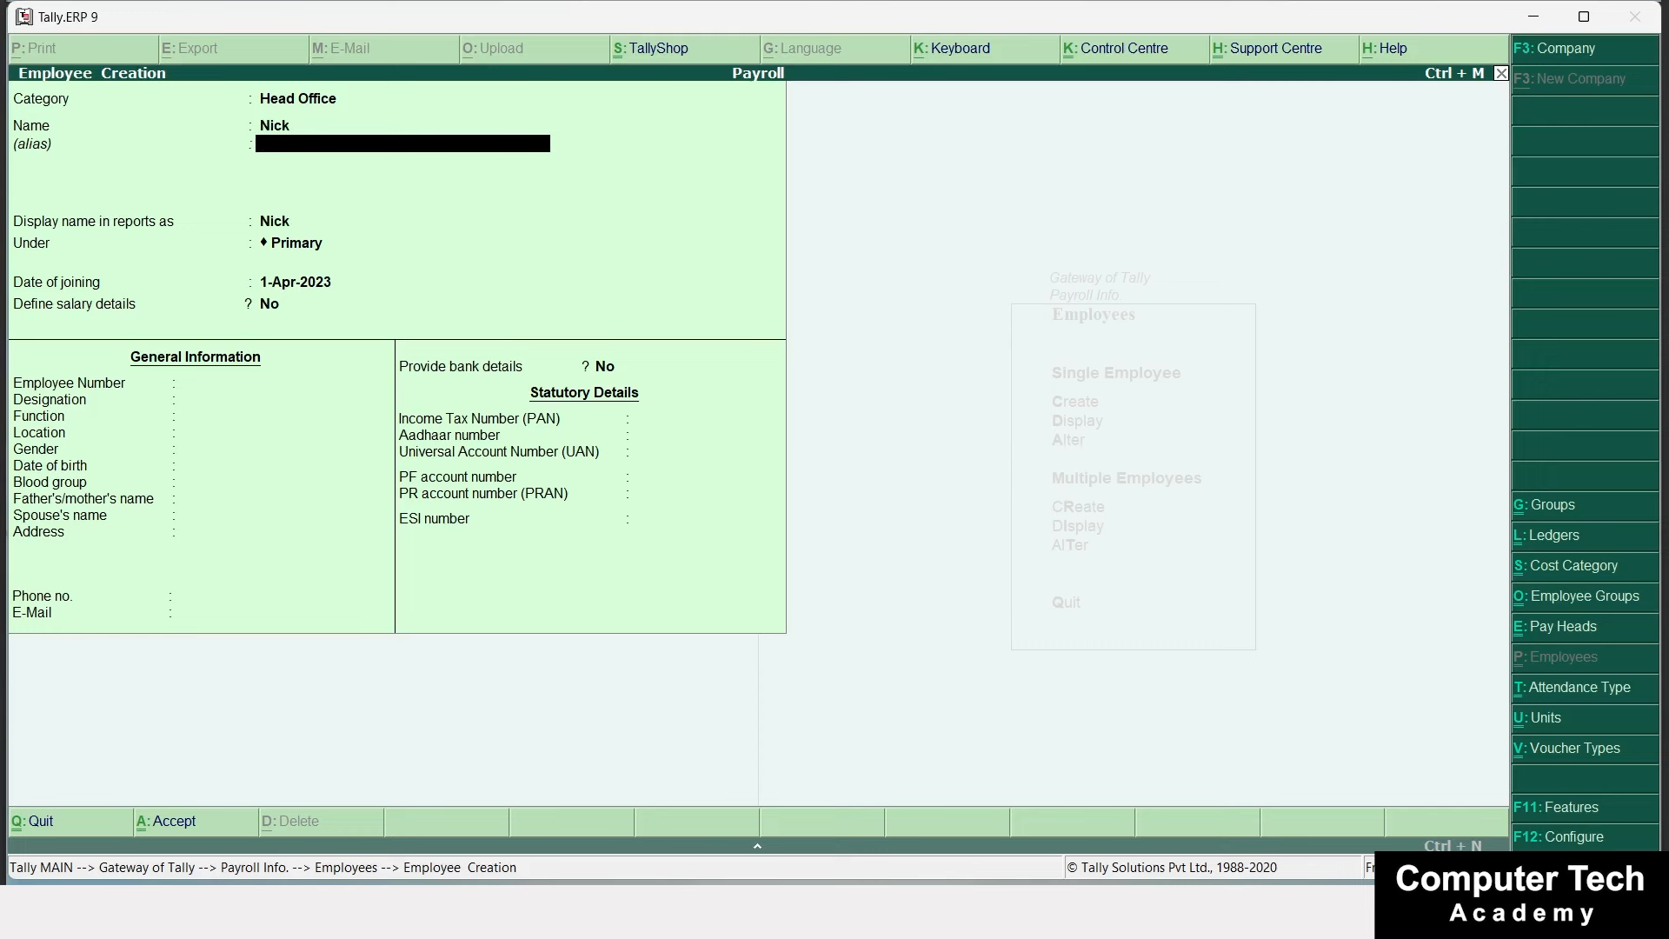
pyautogui.press('Return')
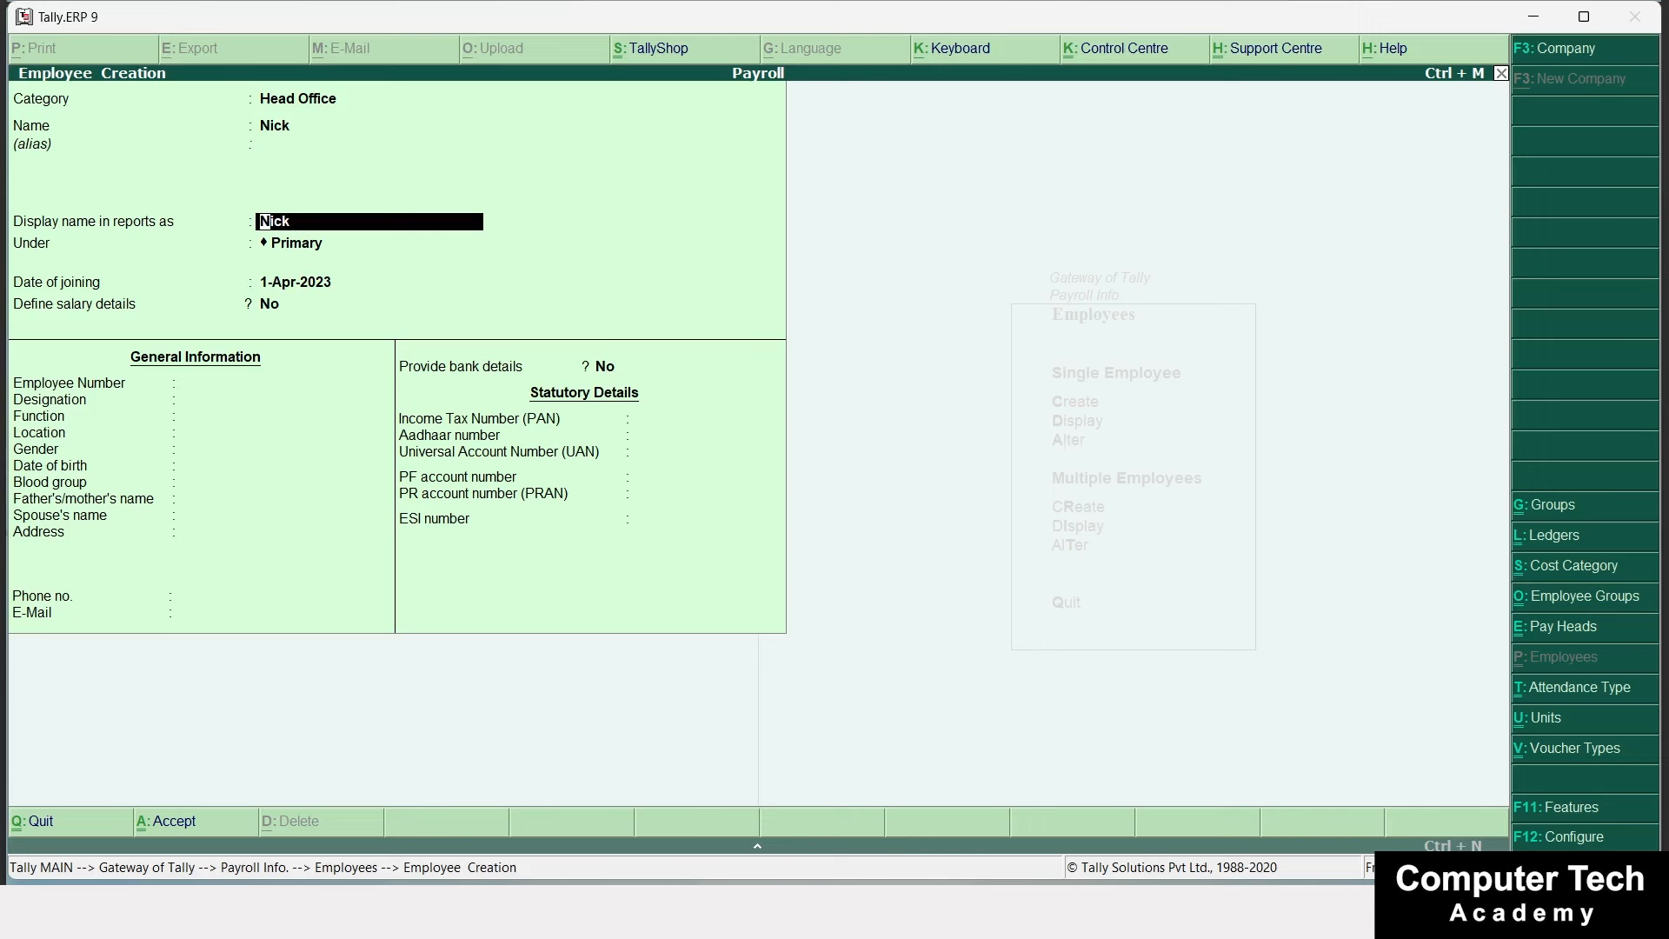
pyautogui.press('Return')
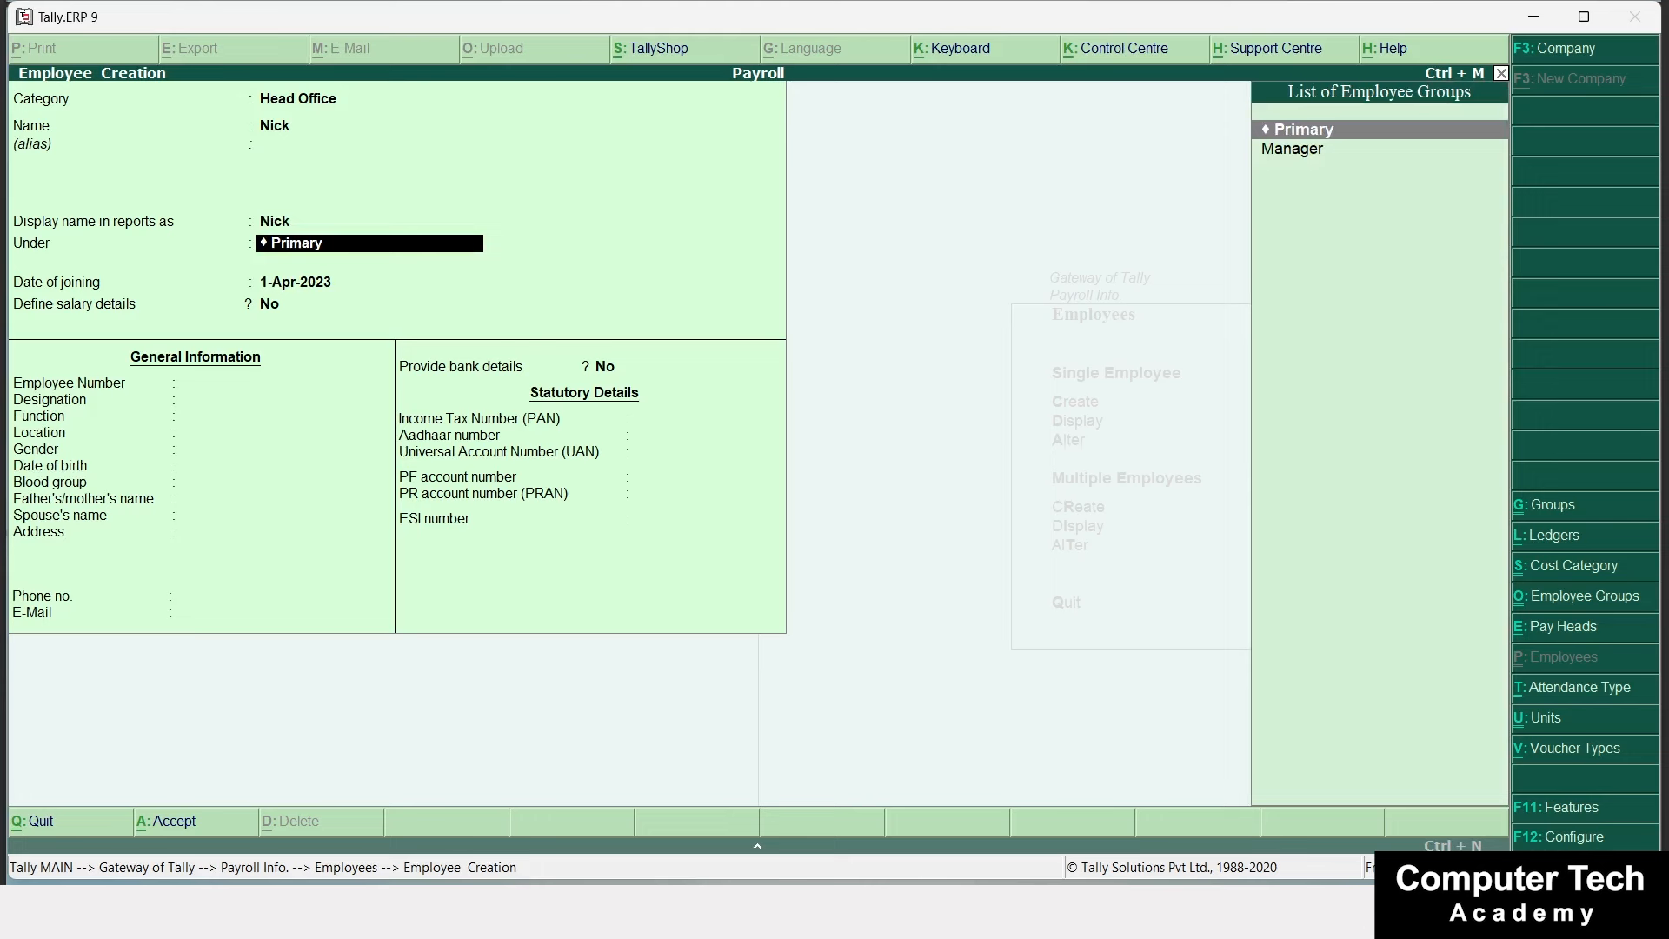
pyautogui.press('Down')
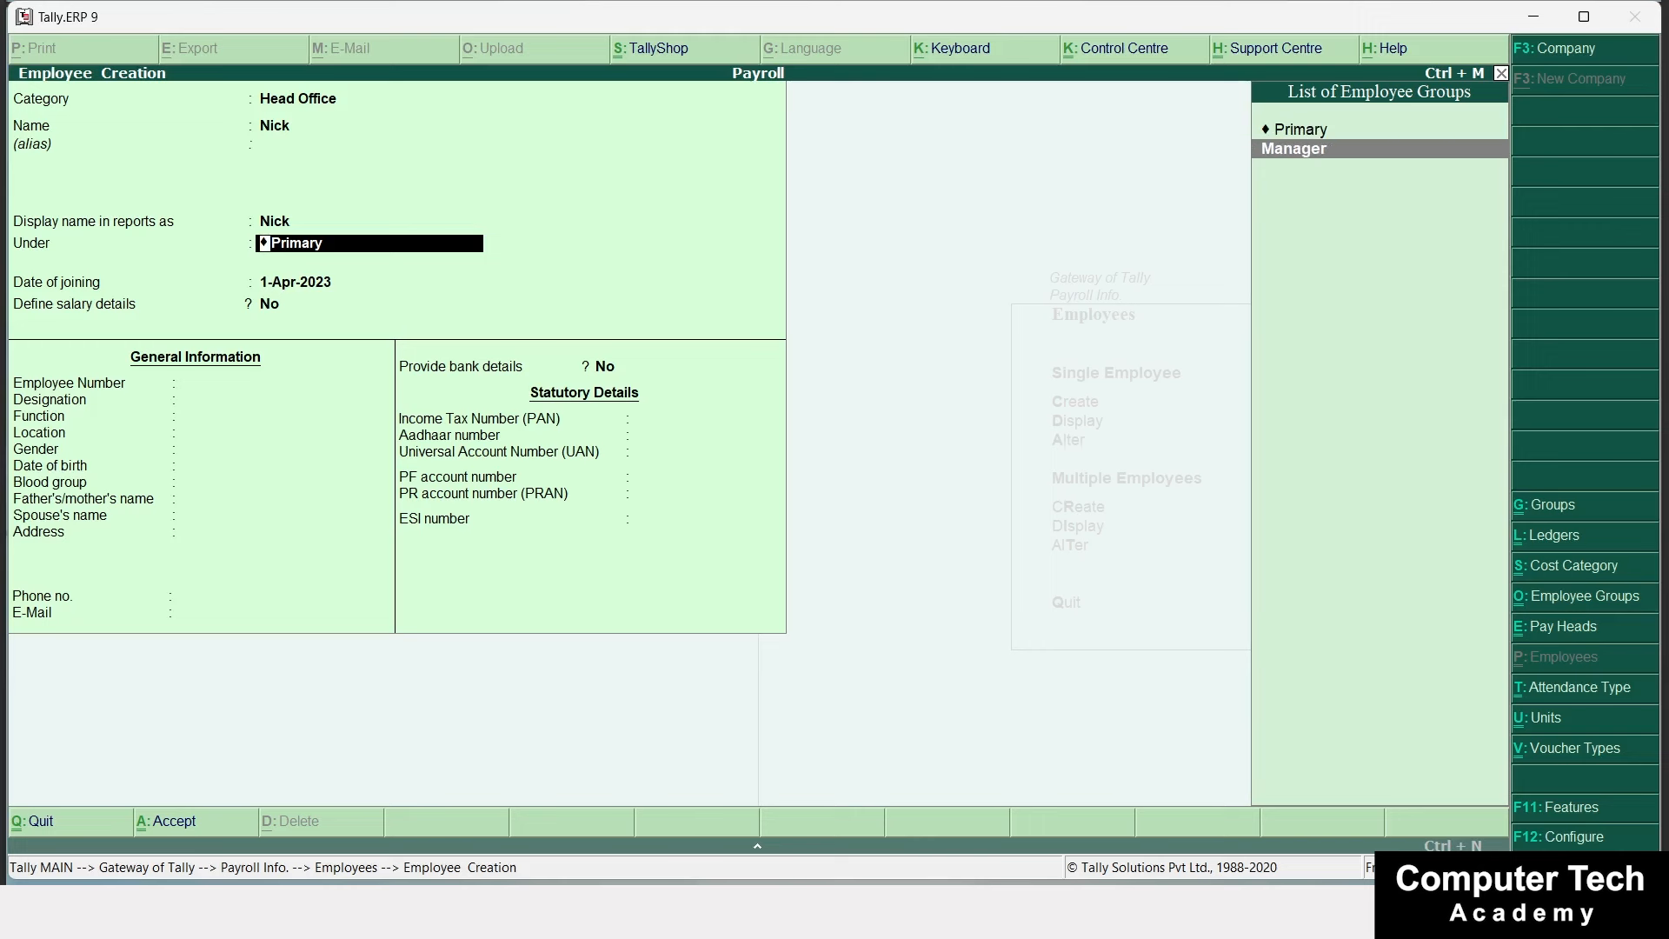
pyautogui.press('Return')
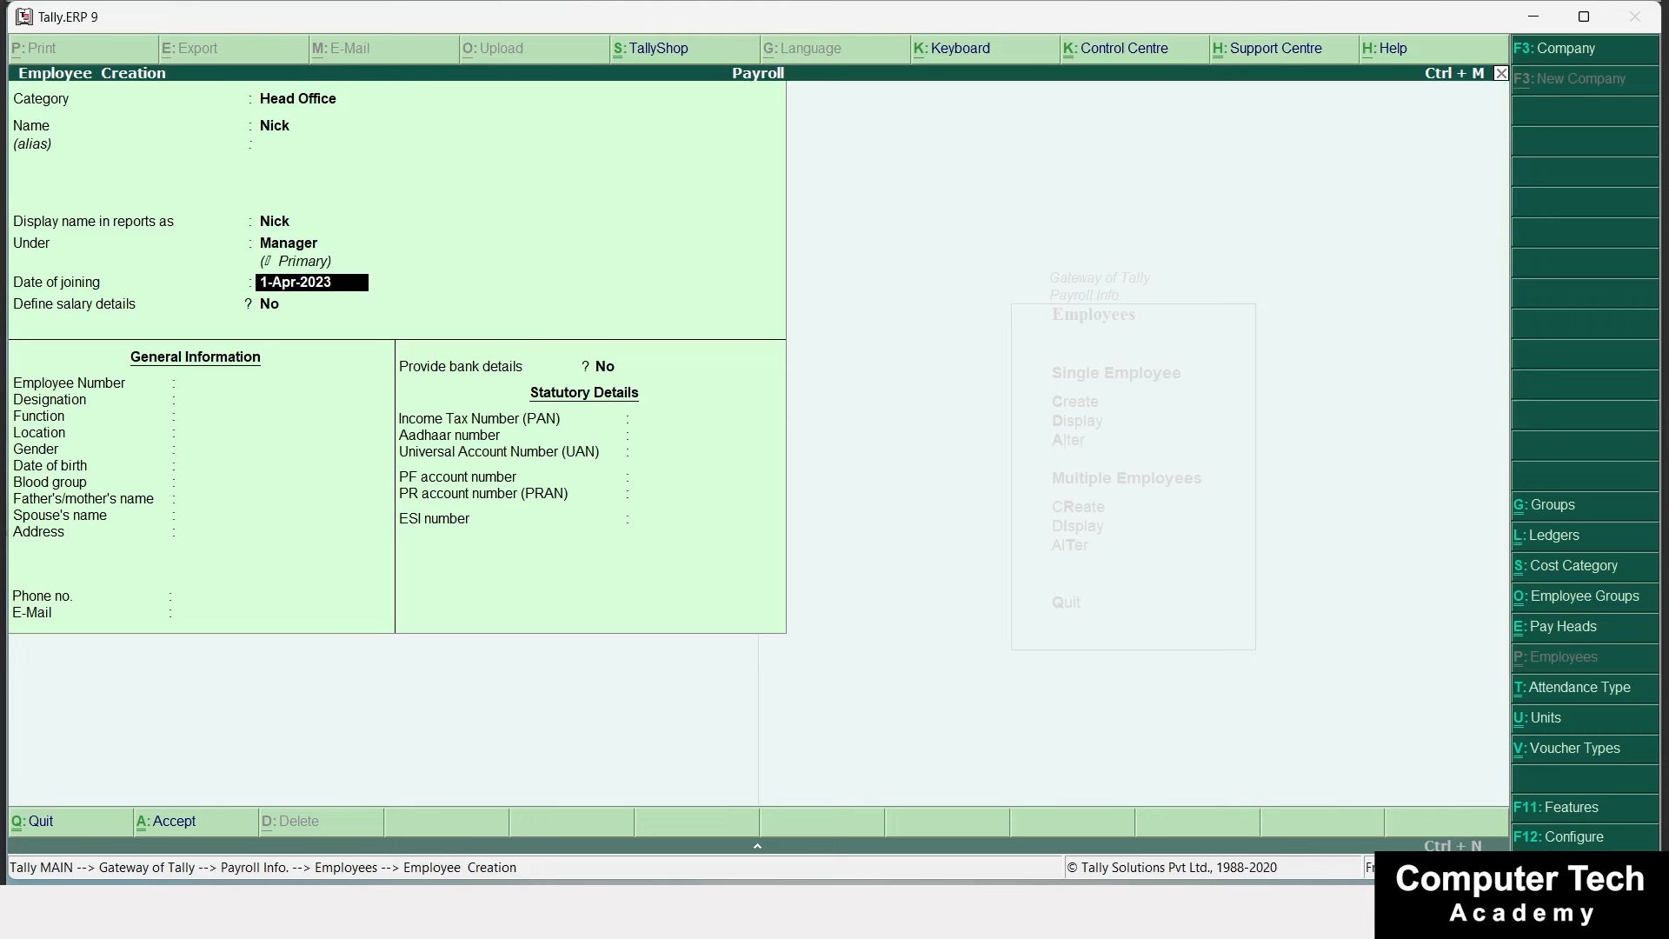
# Set the joining date to 1-Dec-2023 and leave salary details undefined (No).
pyautogui.write('1-1')
pyautogui.press('Return')
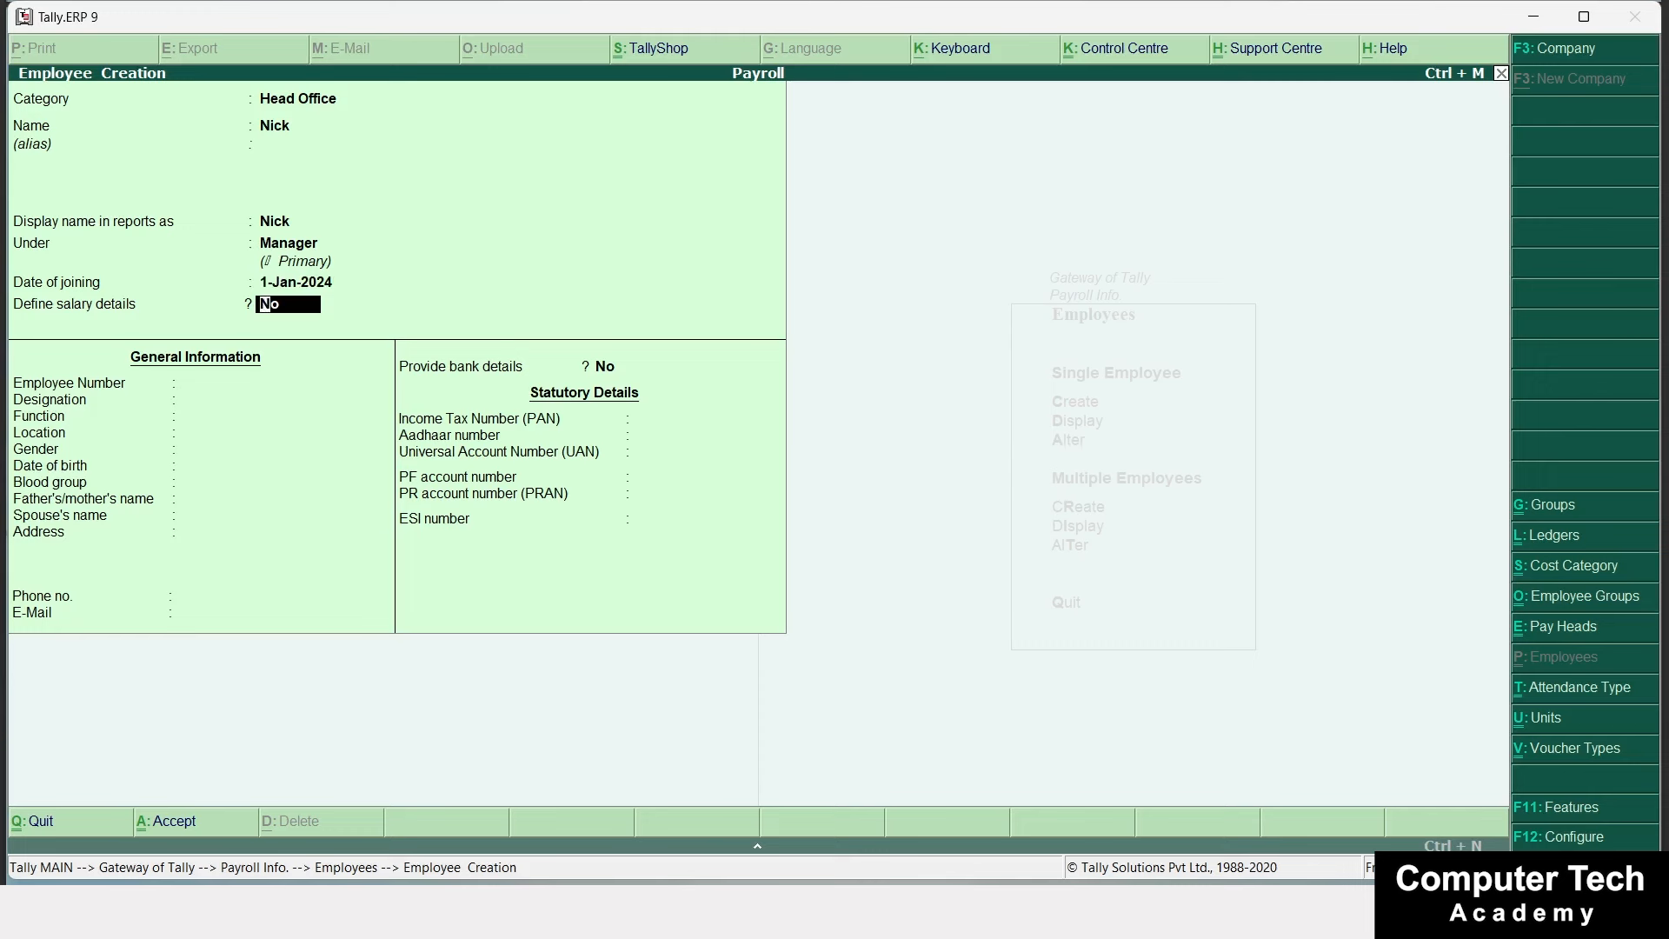
pyautogui.press('BackSpace')
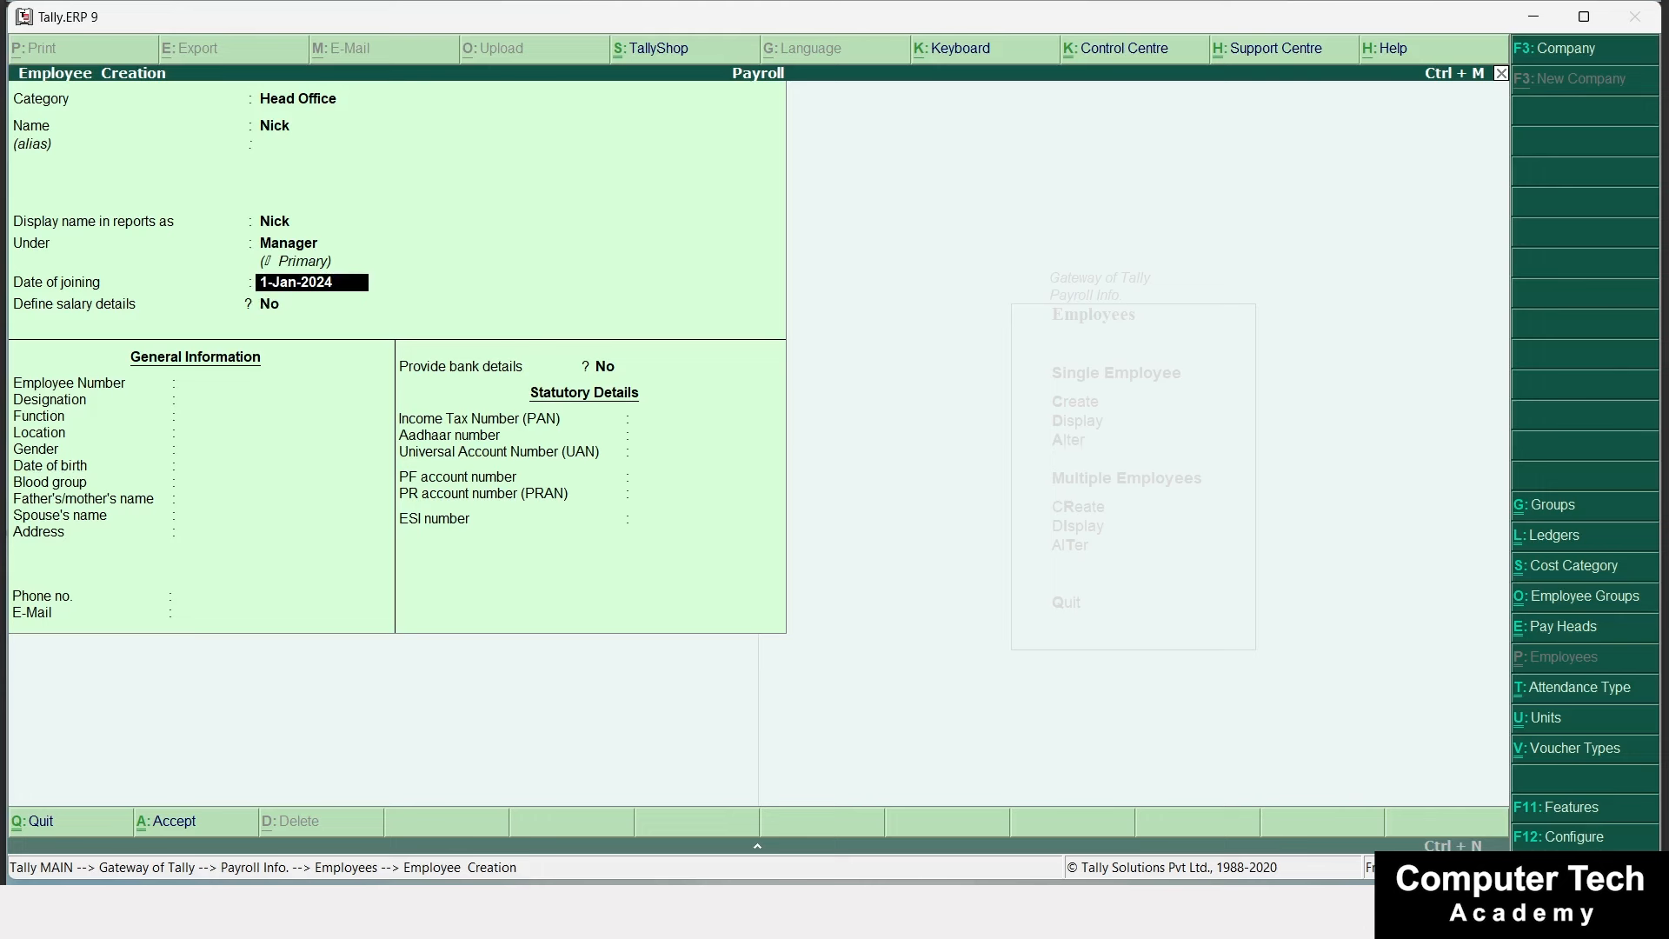
pyautogui.write('1-12')
pyautogui.press('Return')
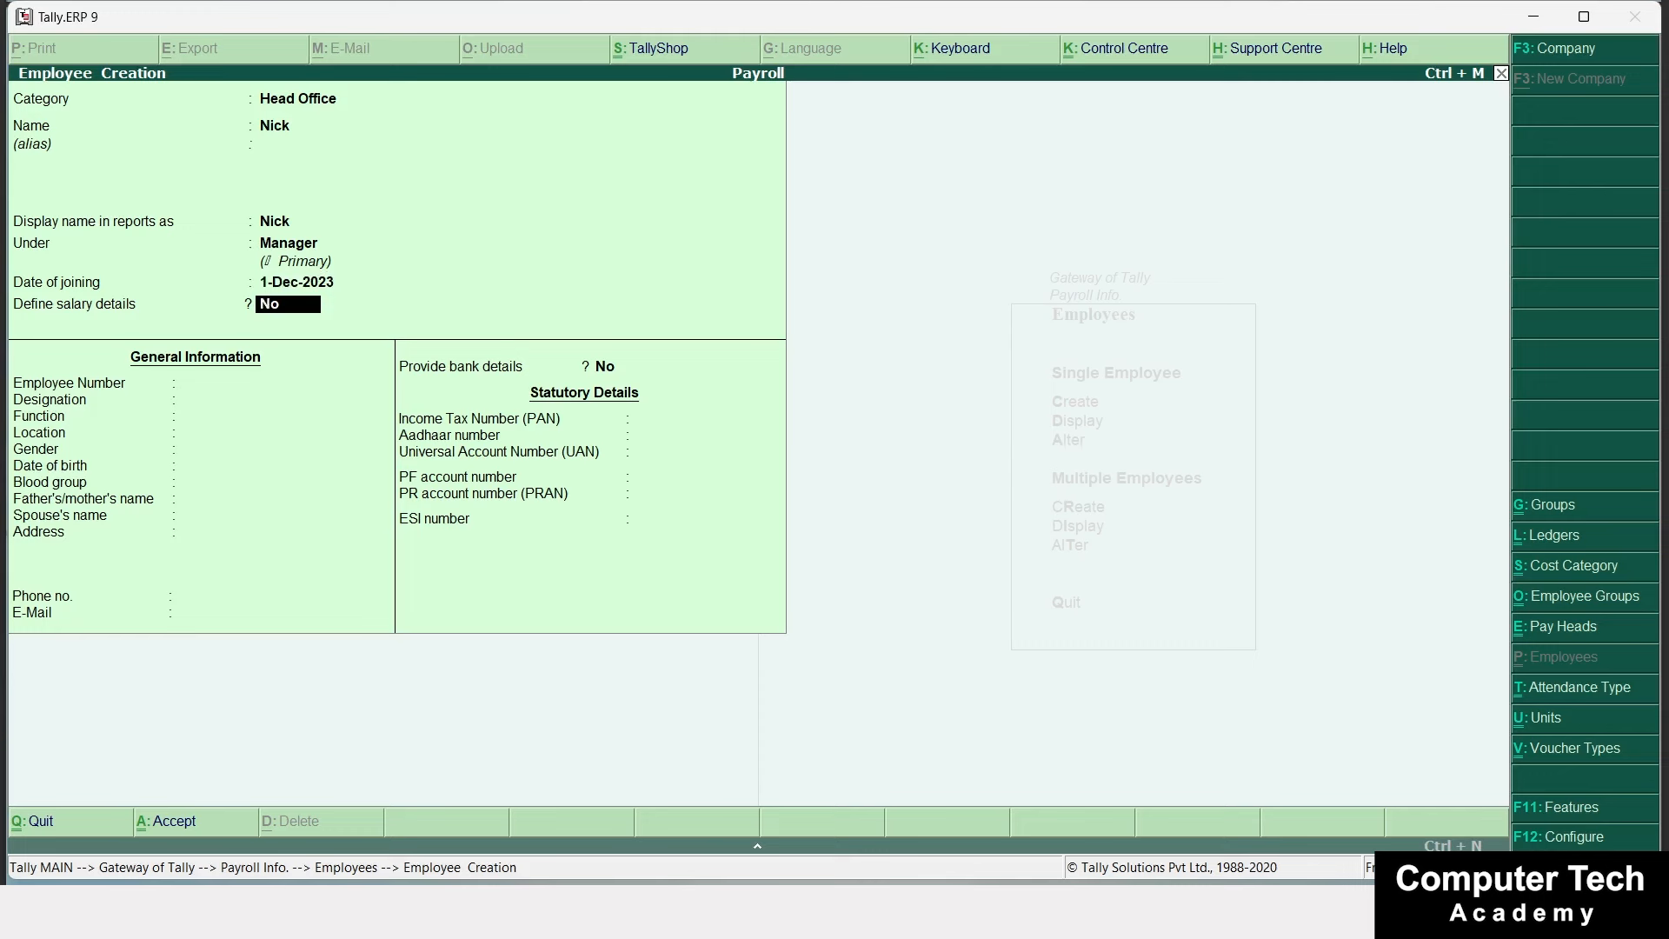
pyautogui.write('y')
pyautogui.press('Return')
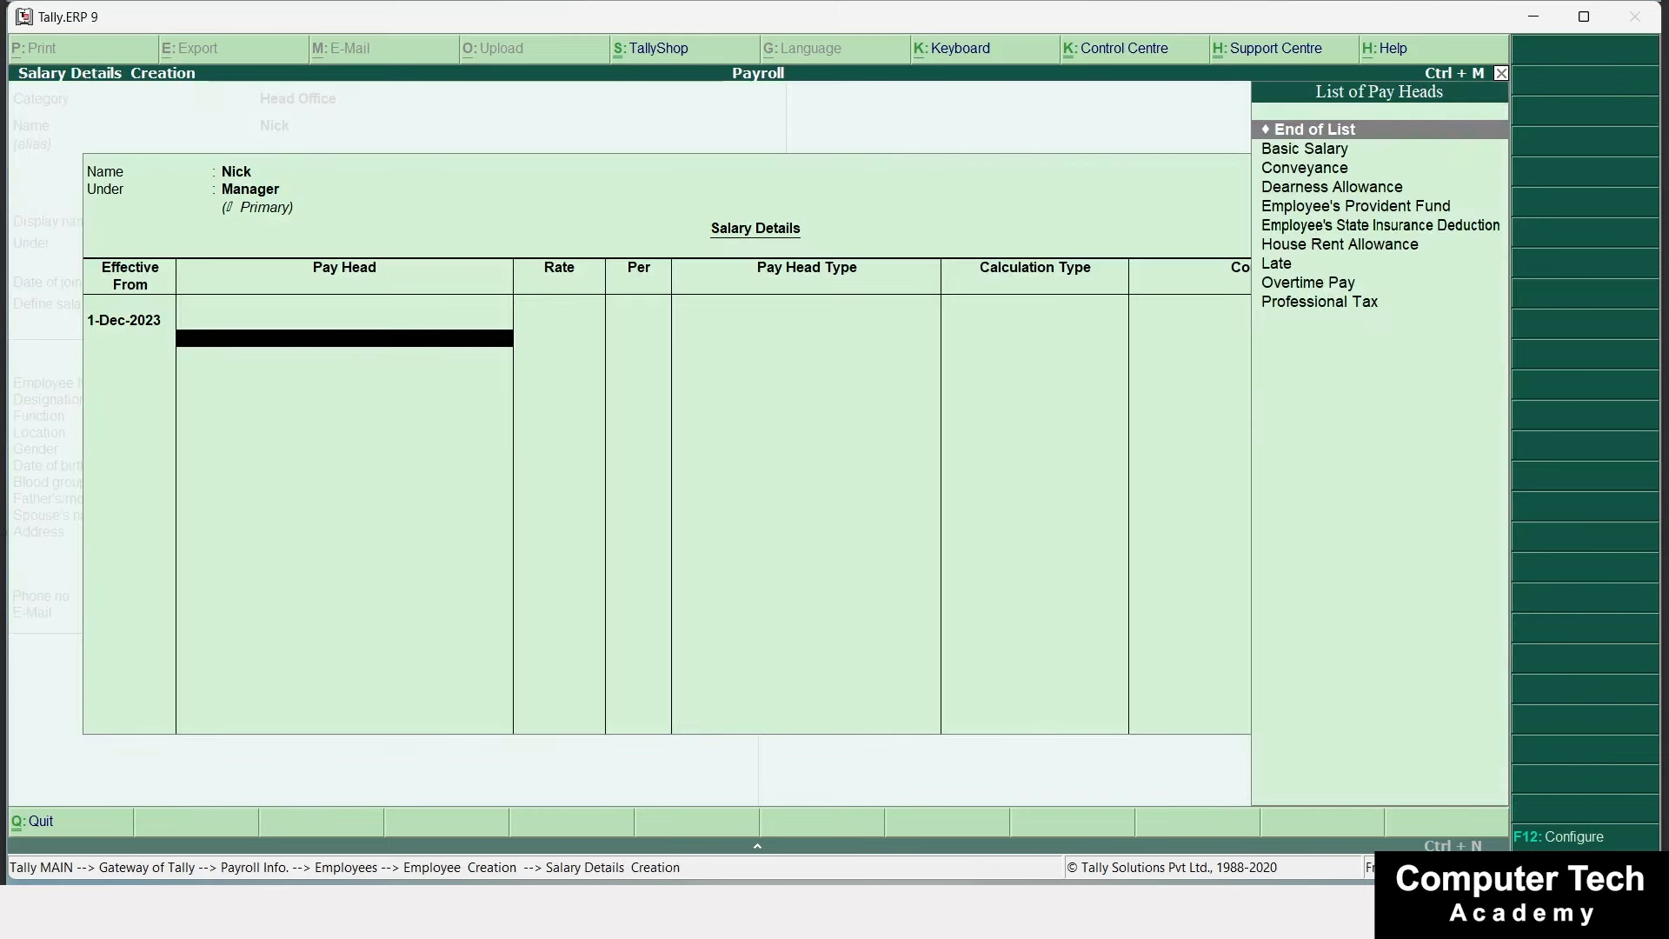
pyautogui.press('Escape')
pyautogui.write('y')
pyautogui.write('n')
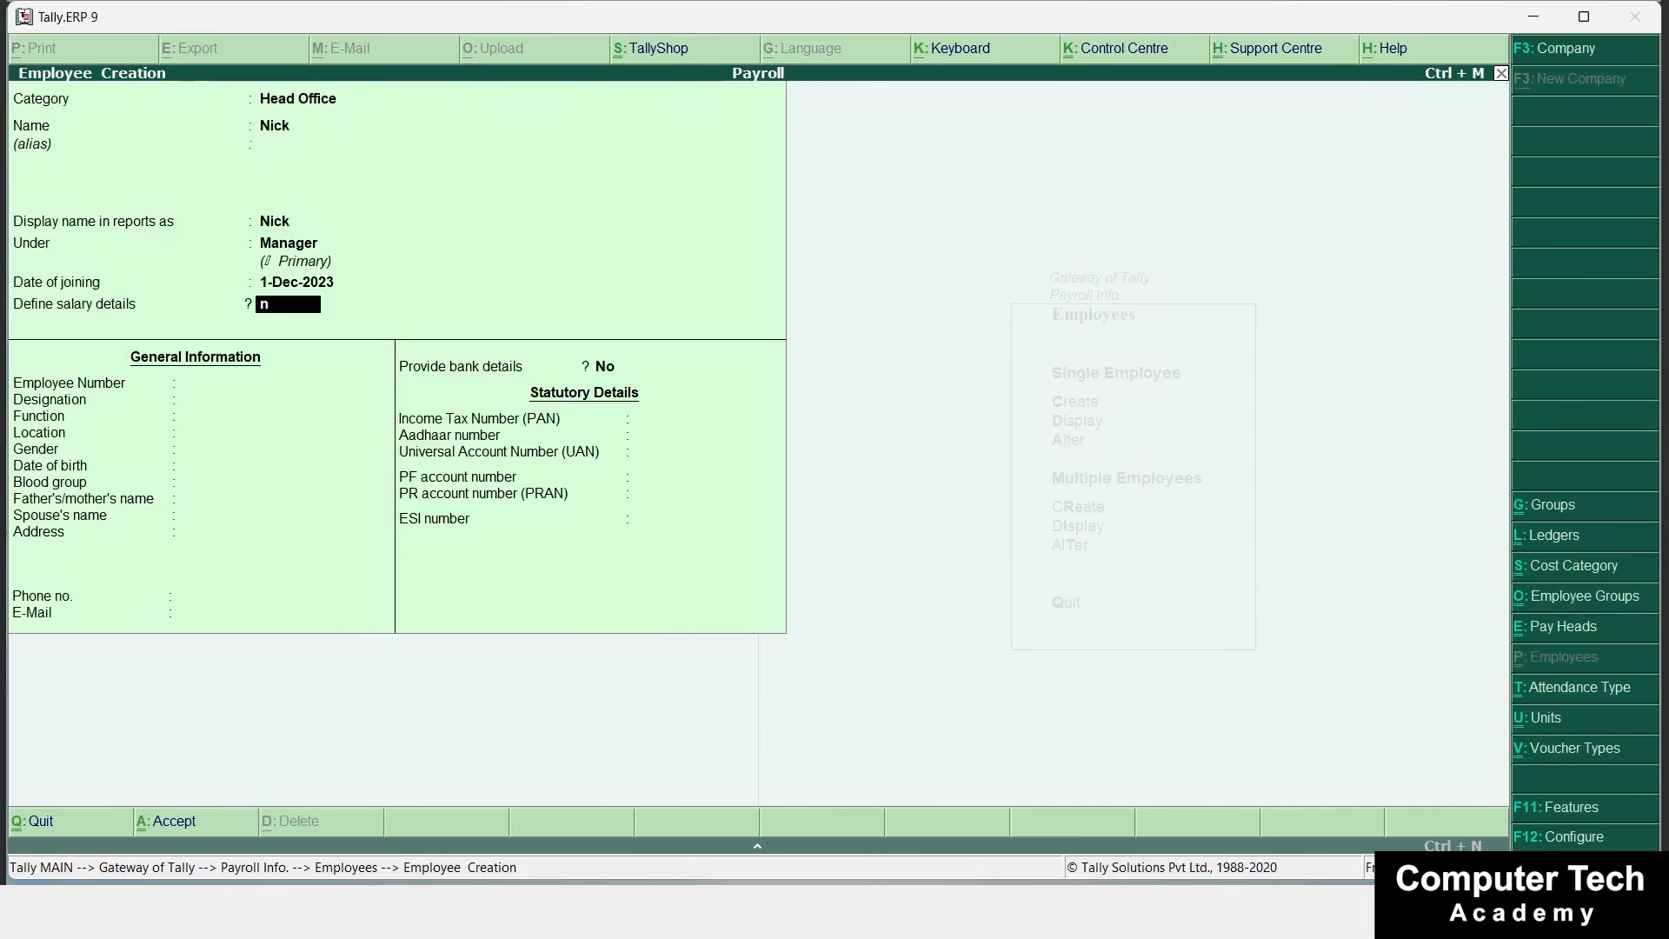
pyautogui.press('Return')
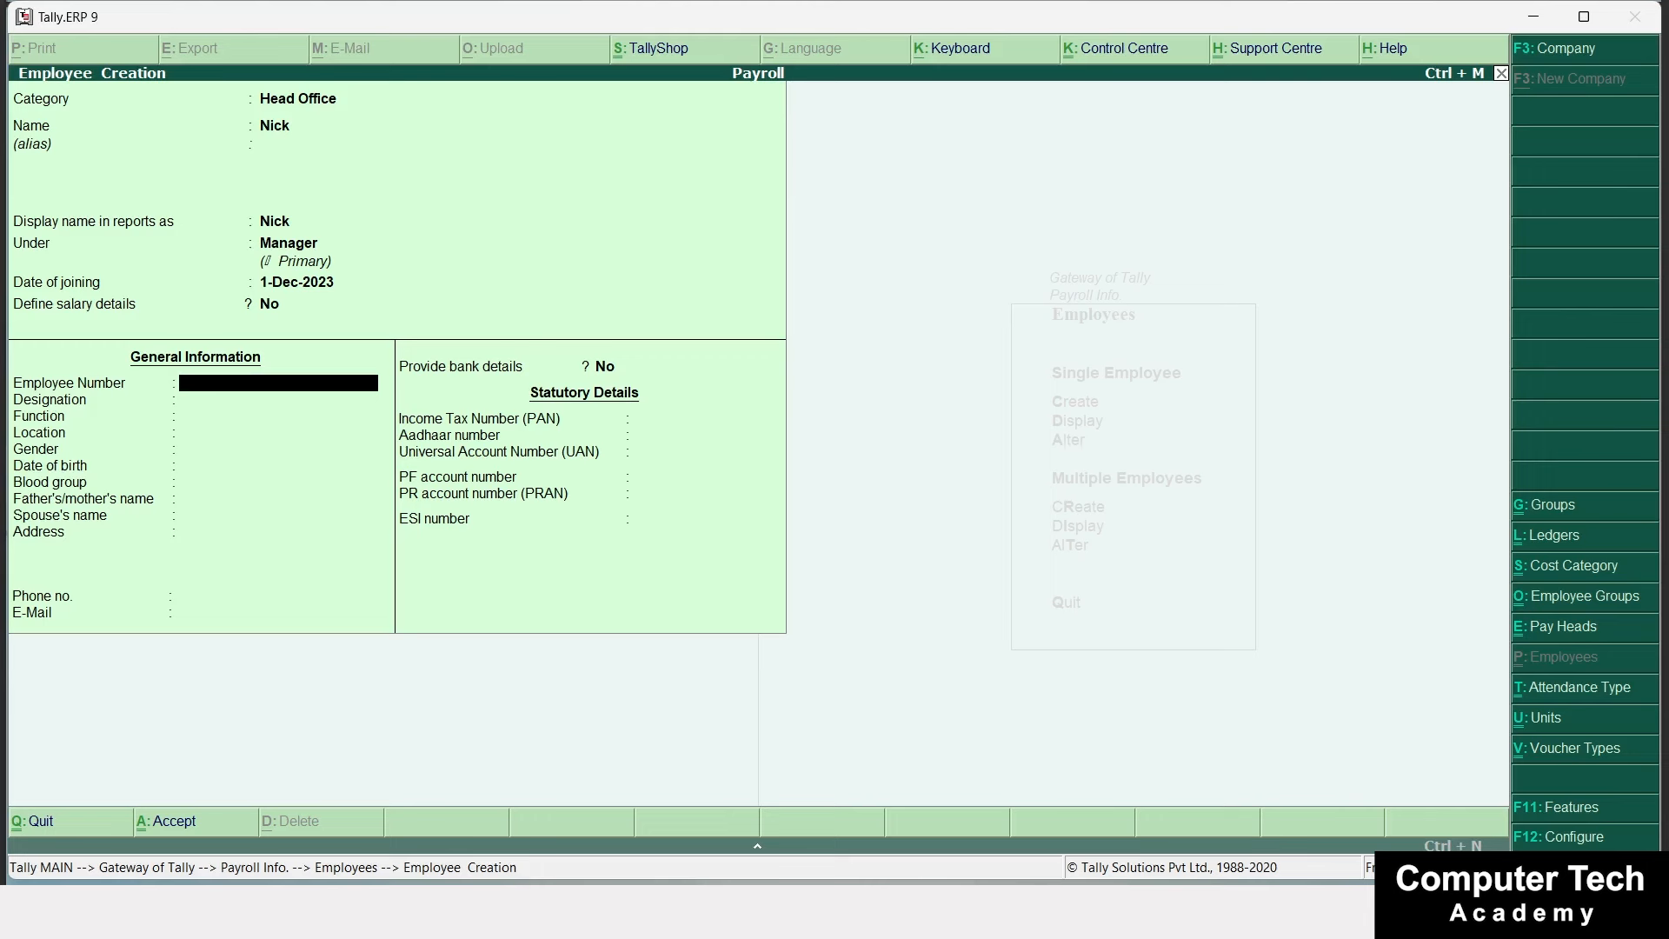
# Enter the employee number, designation Manager, function Management, location Delhi and gender Male.
pyautogui.write('S101')
pyautogui.press('Return')
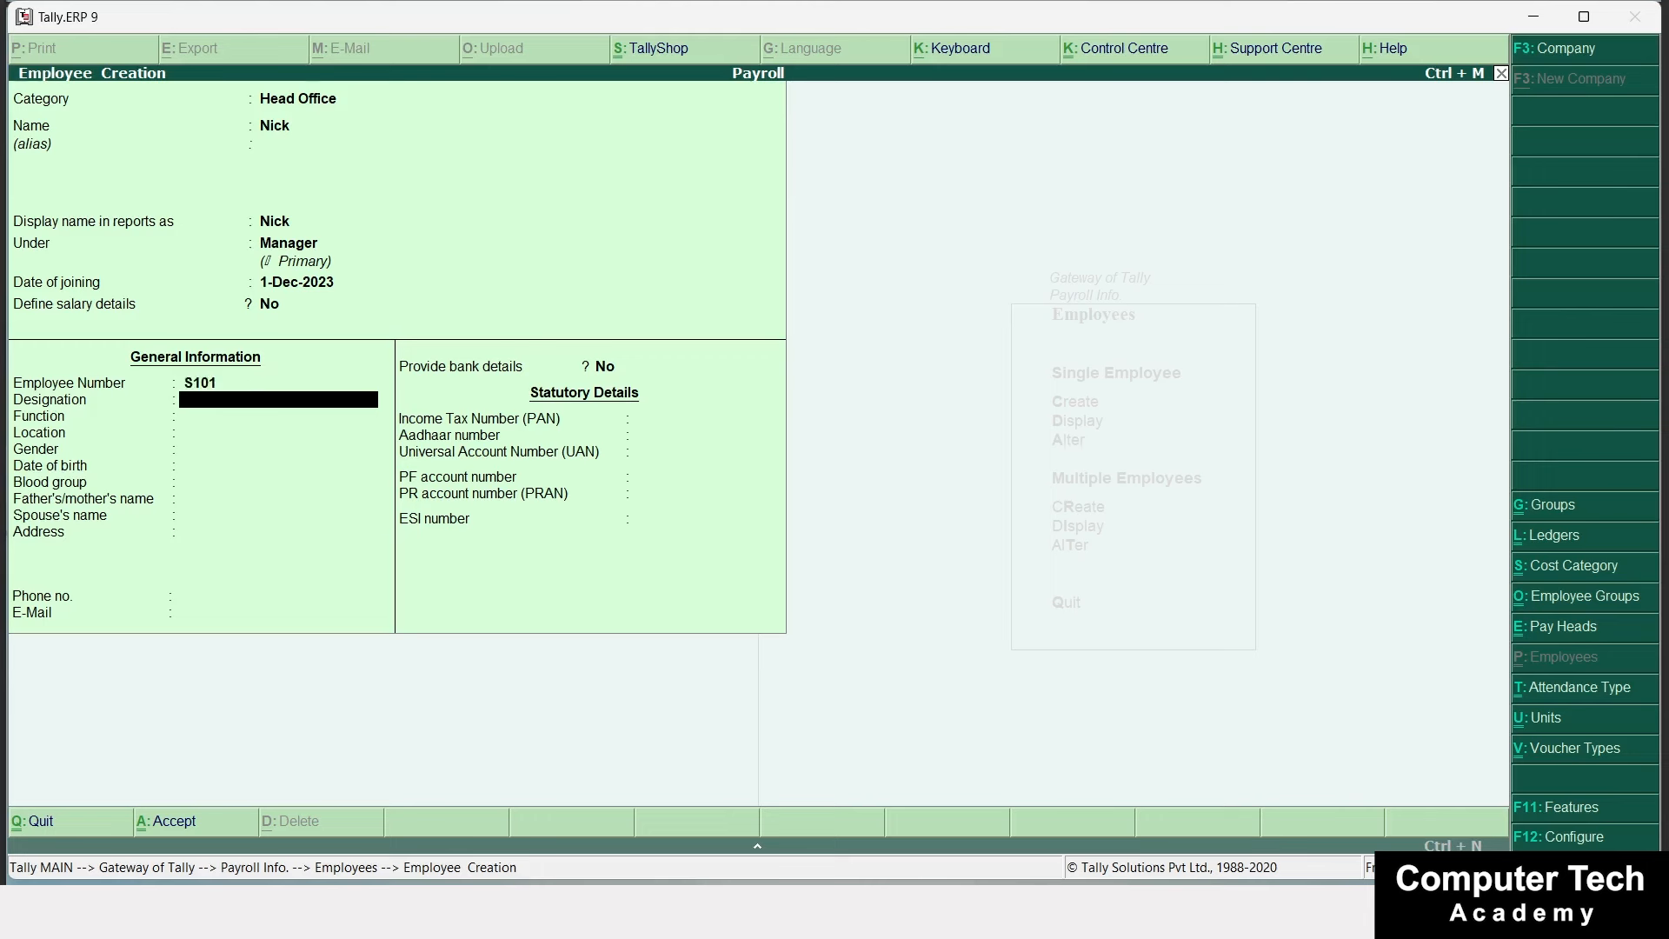
pyautogui.write('Manager')
pyautogui.press('Return')
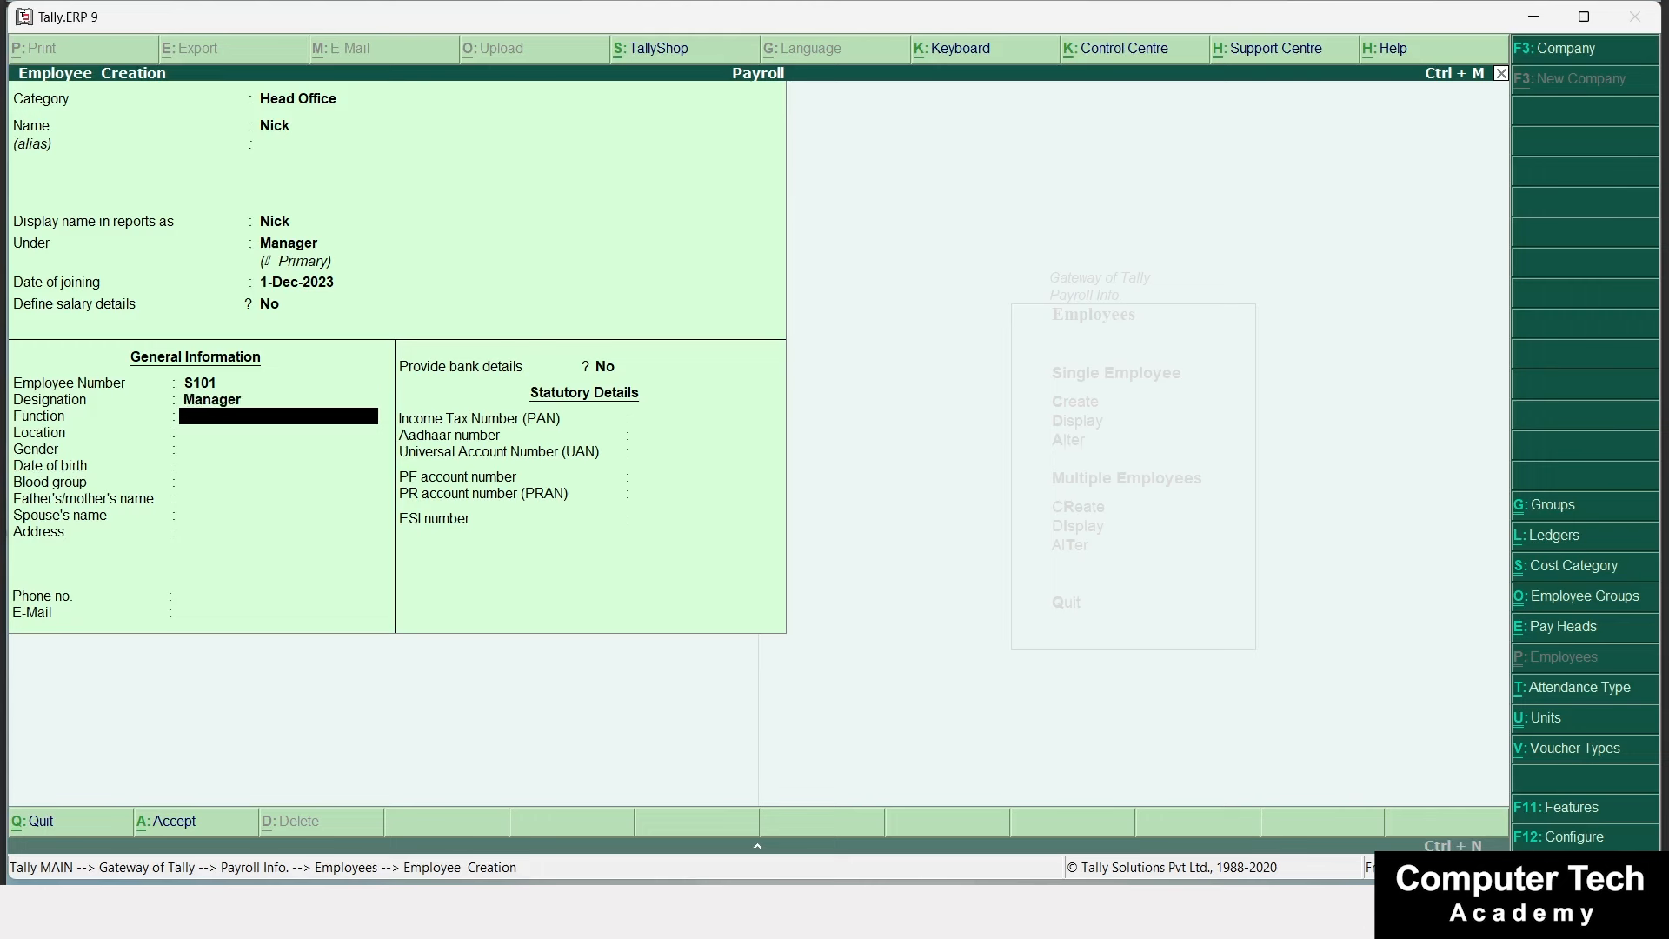
pyautogui.write('Management')
pyautogui.press('Return')
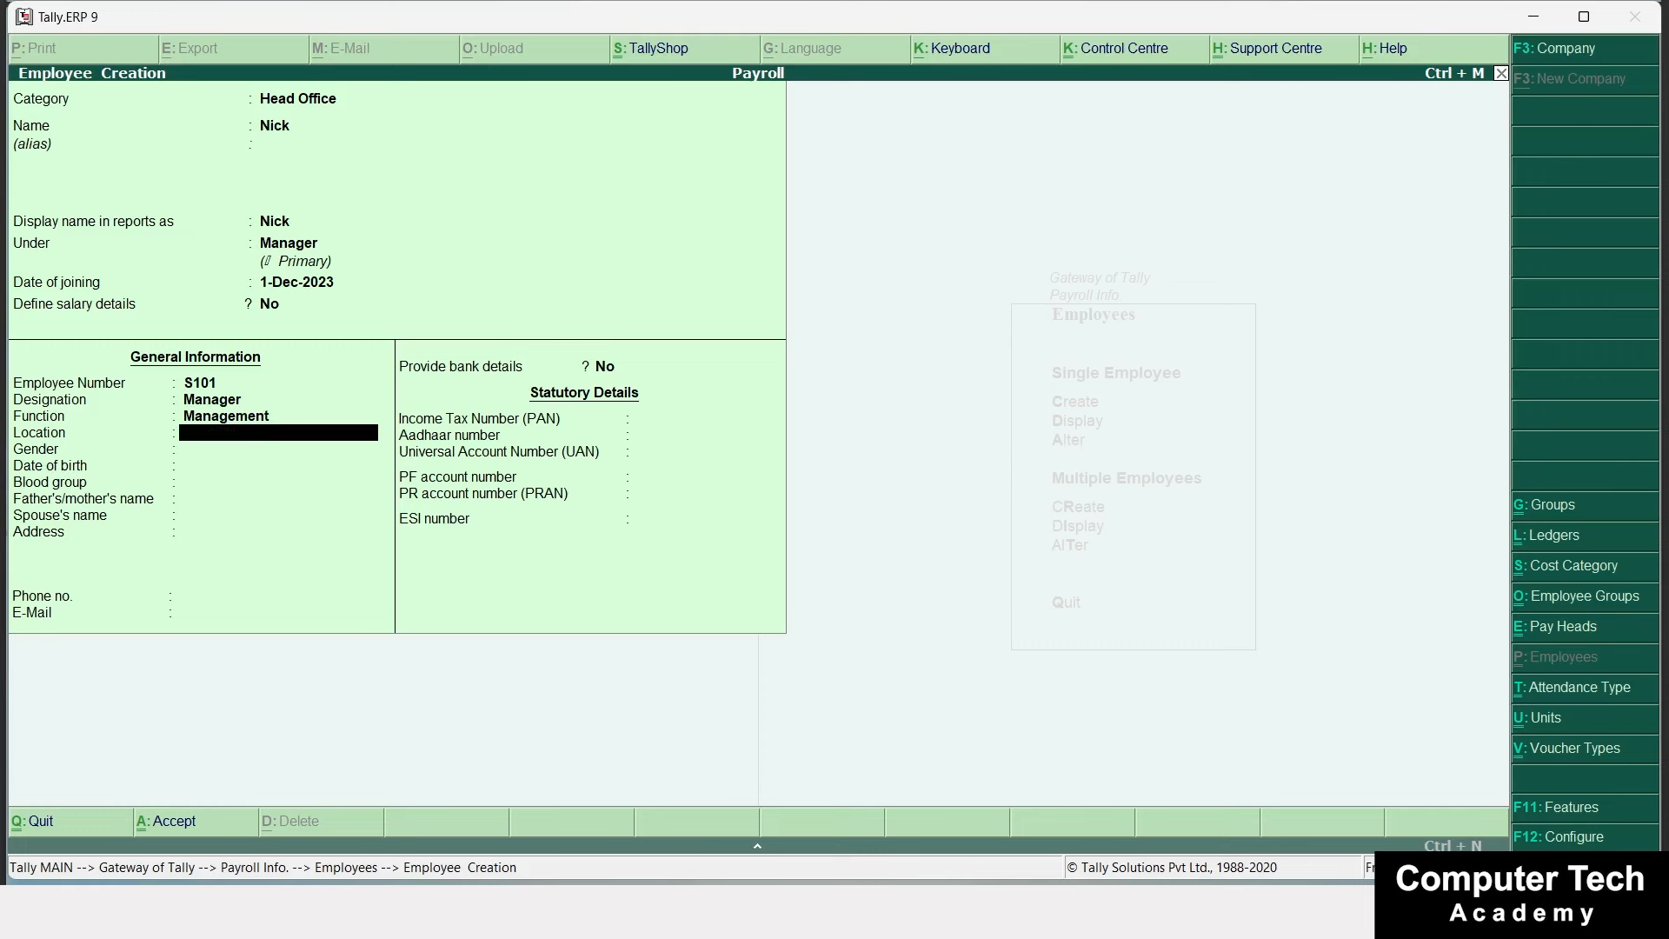
pyautogui.write('Delhi')
pyautogui.press('Return')
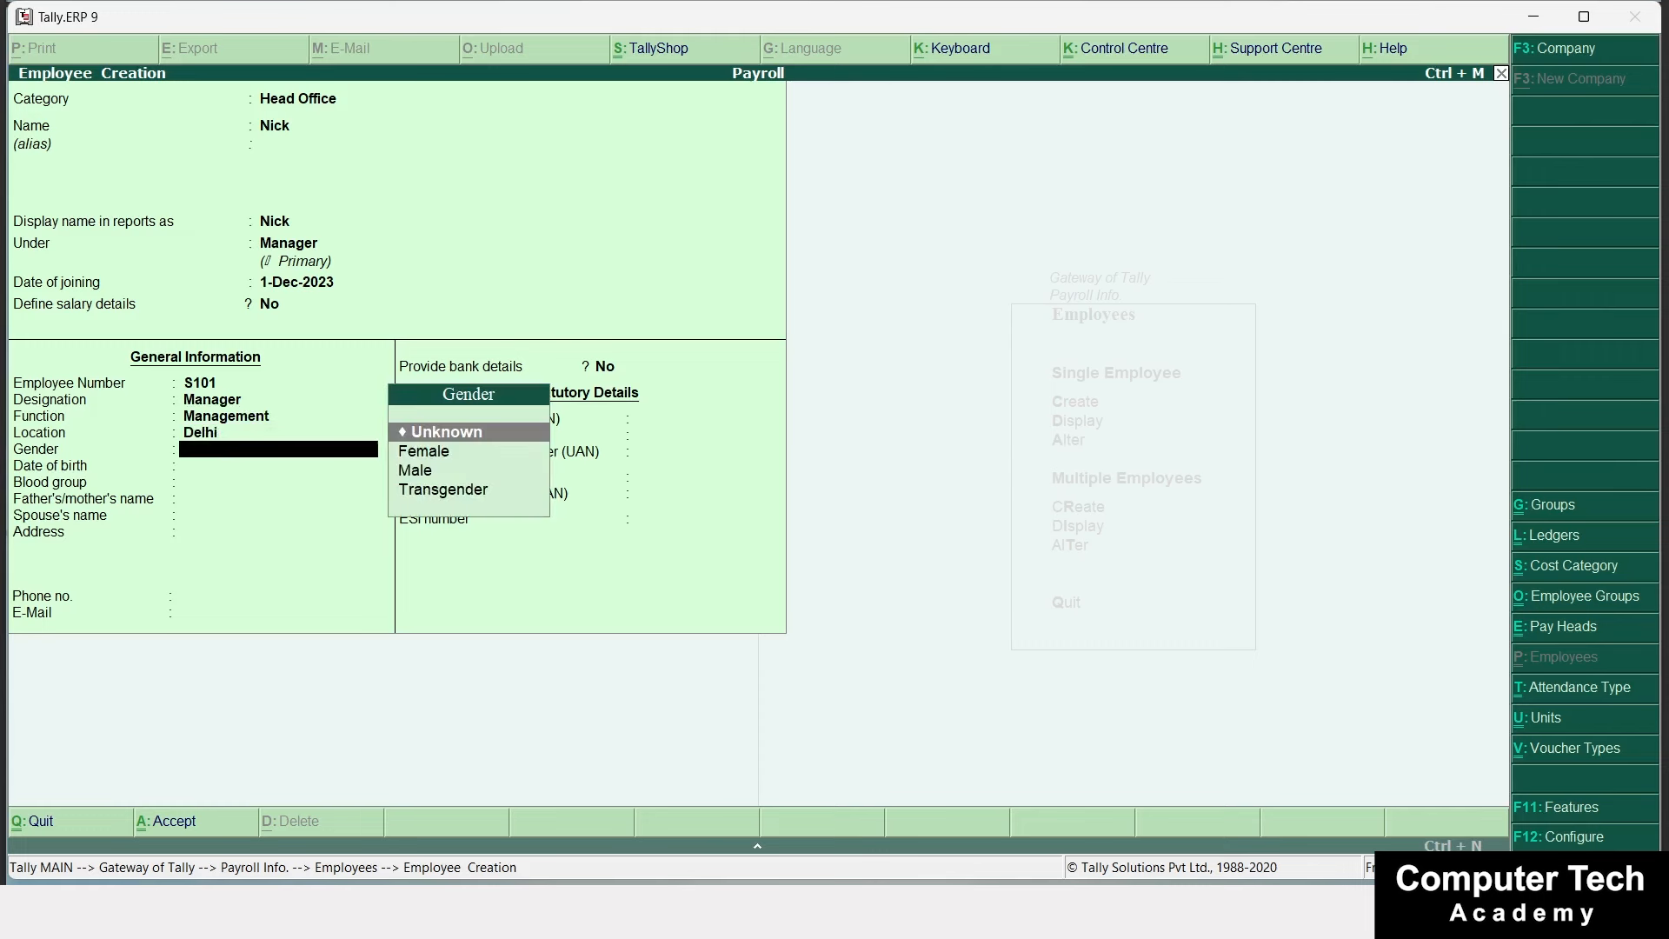
pyautogui.press('Down')
pyautogui.press('Down')
pyautogui.press('Return')
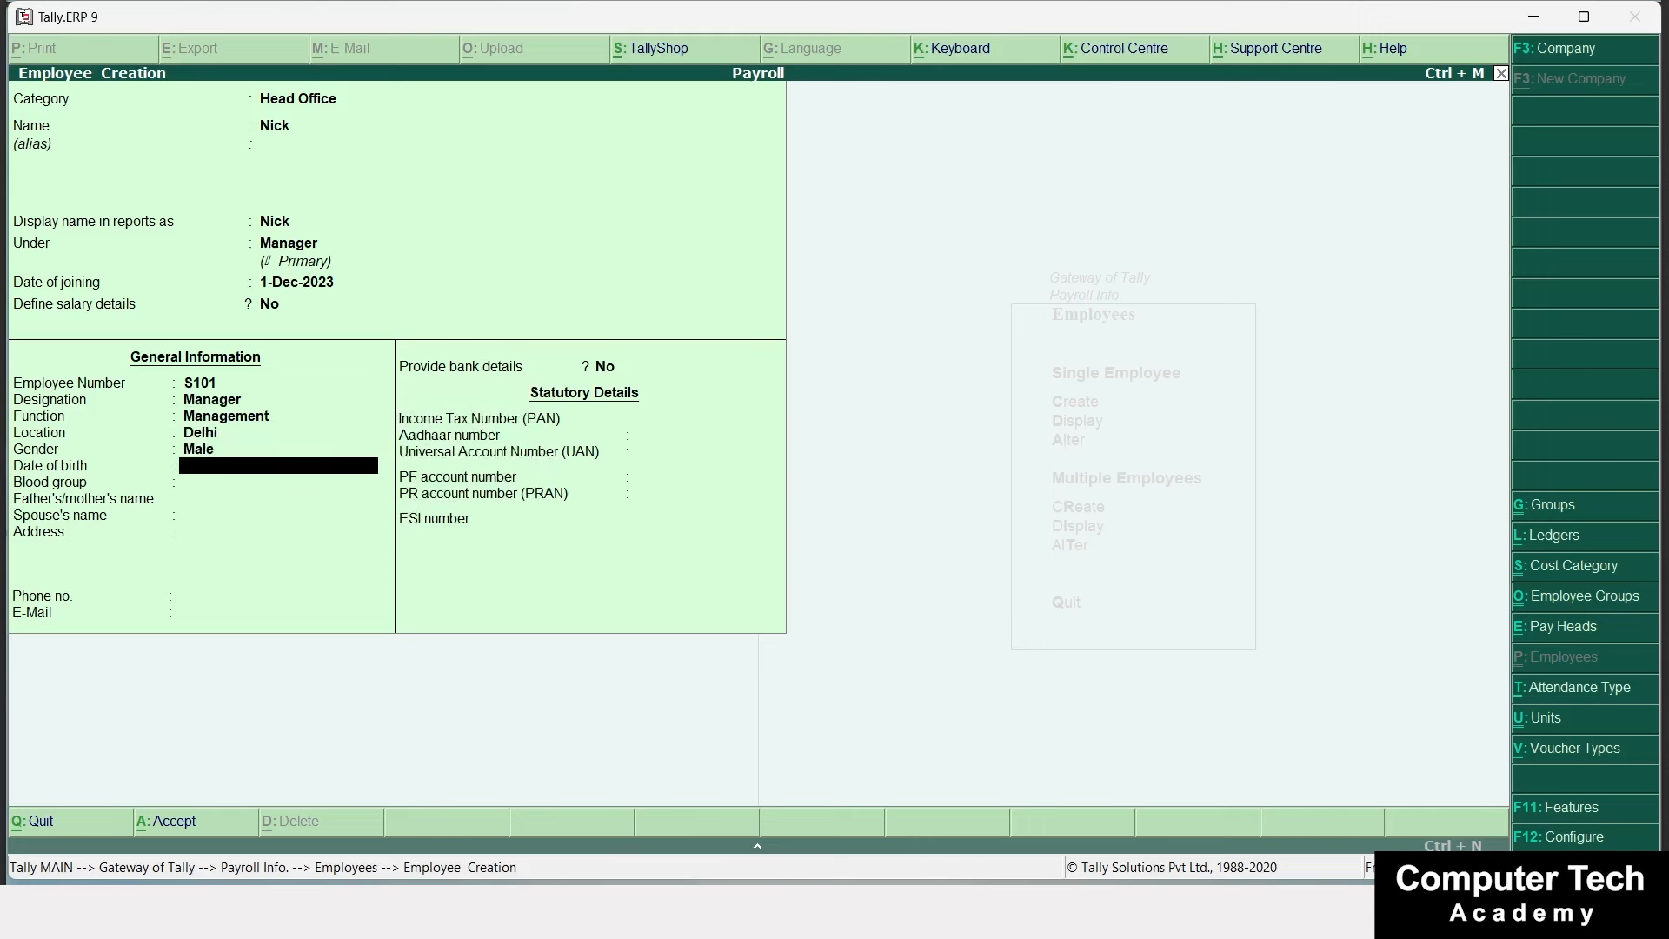
# Set birth date 01-01-1990 and blood group A1B Positive, then fill in the parent's and spouse's names.
pyautogui.write('01-01-1990')
pyautogui.press('Return')
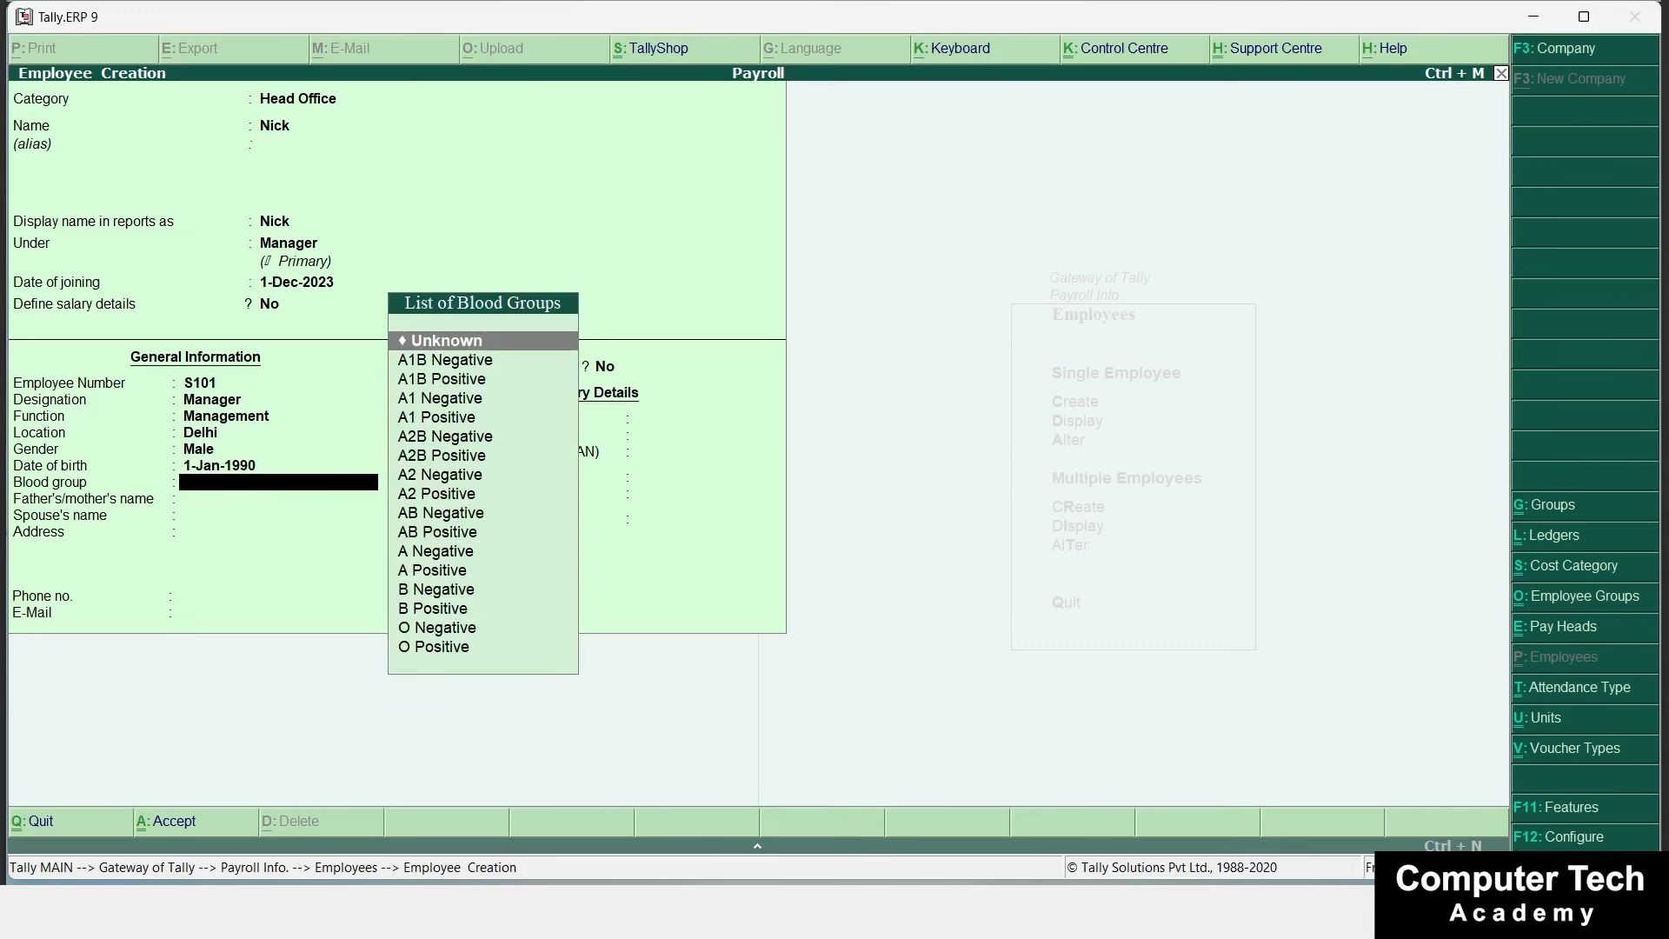
pyautogui.press('Down')
pyautogui.press('Down')
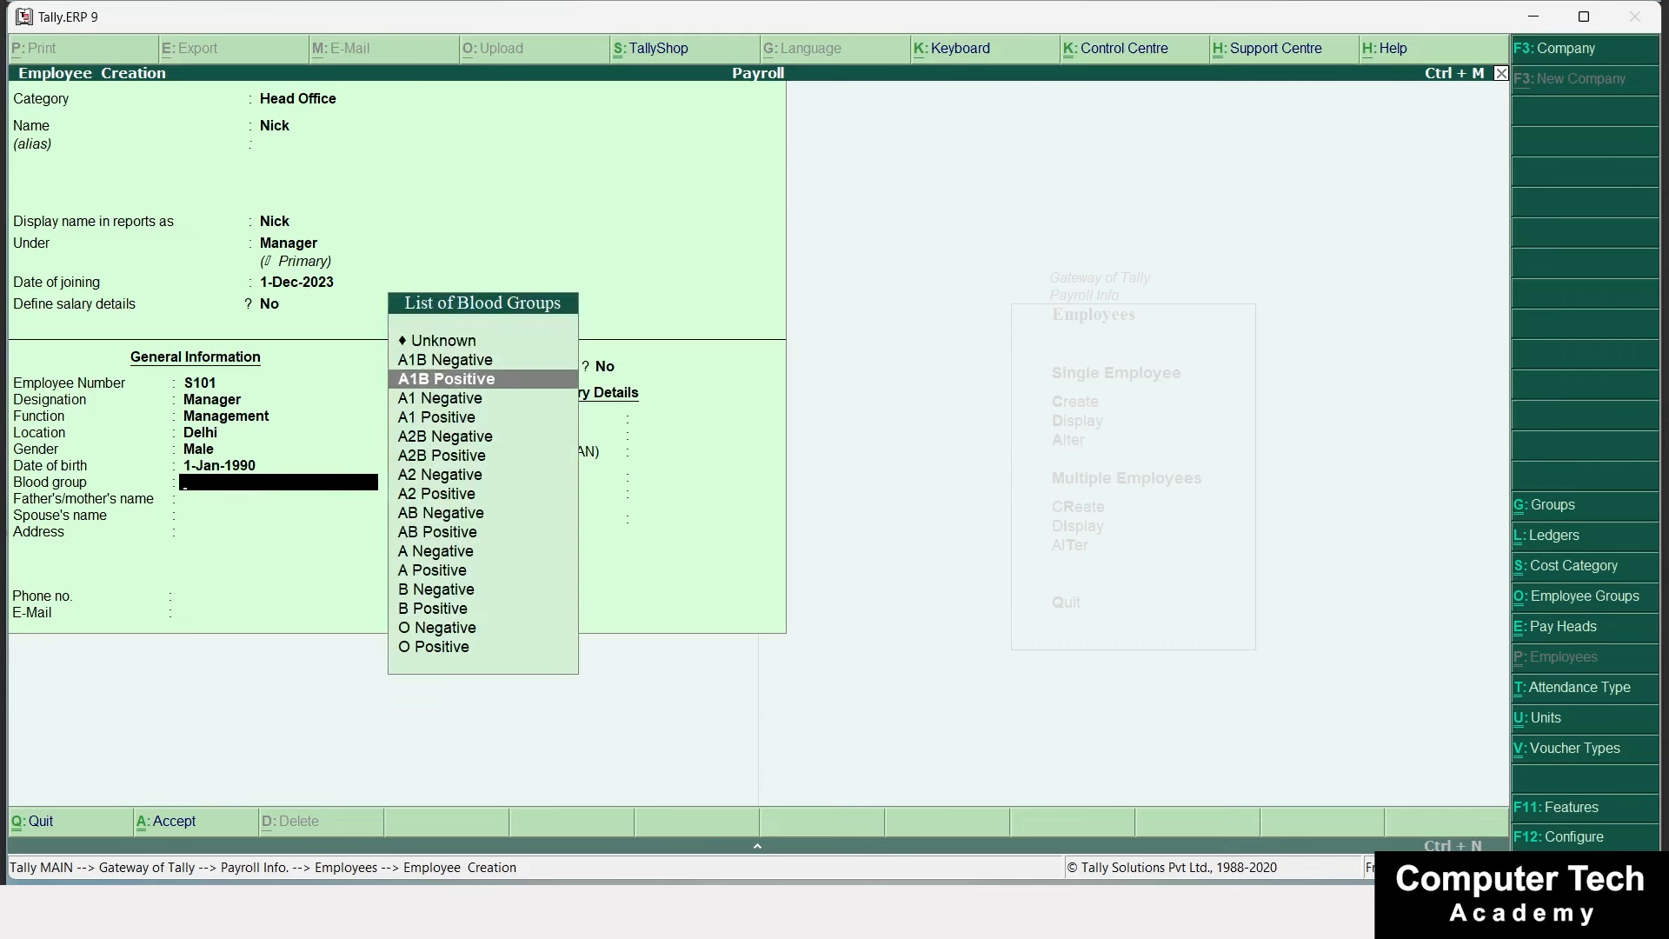
pyautogui.press('Return')
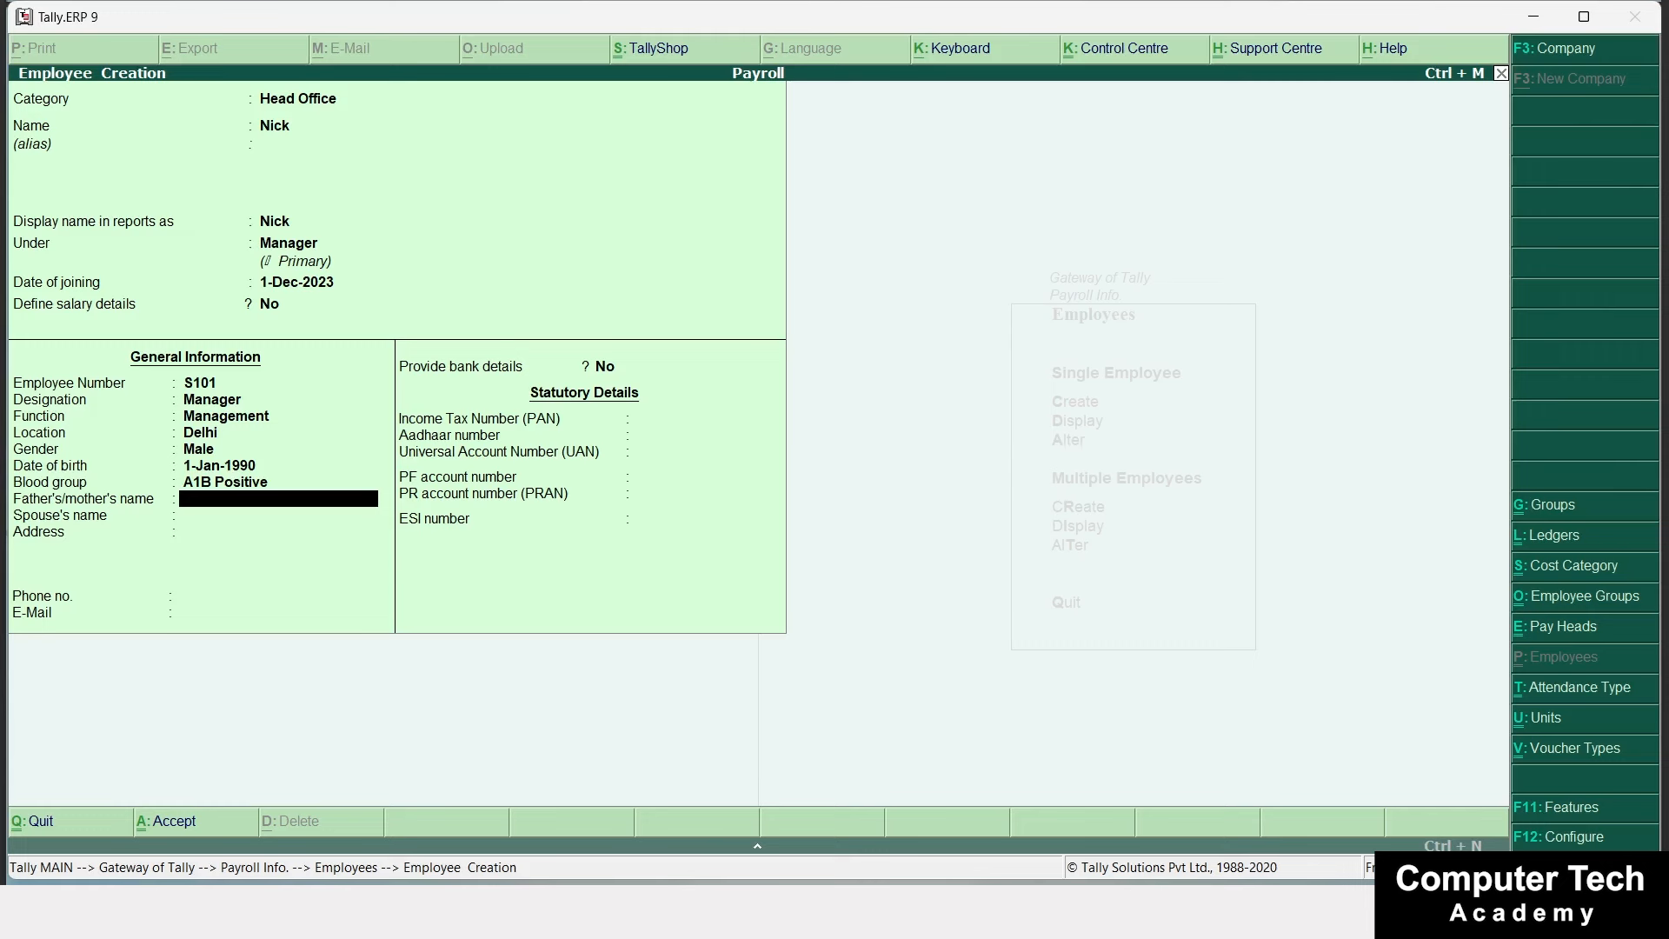
pyautogui.write('XYZ')
pyautogui.press('Return')
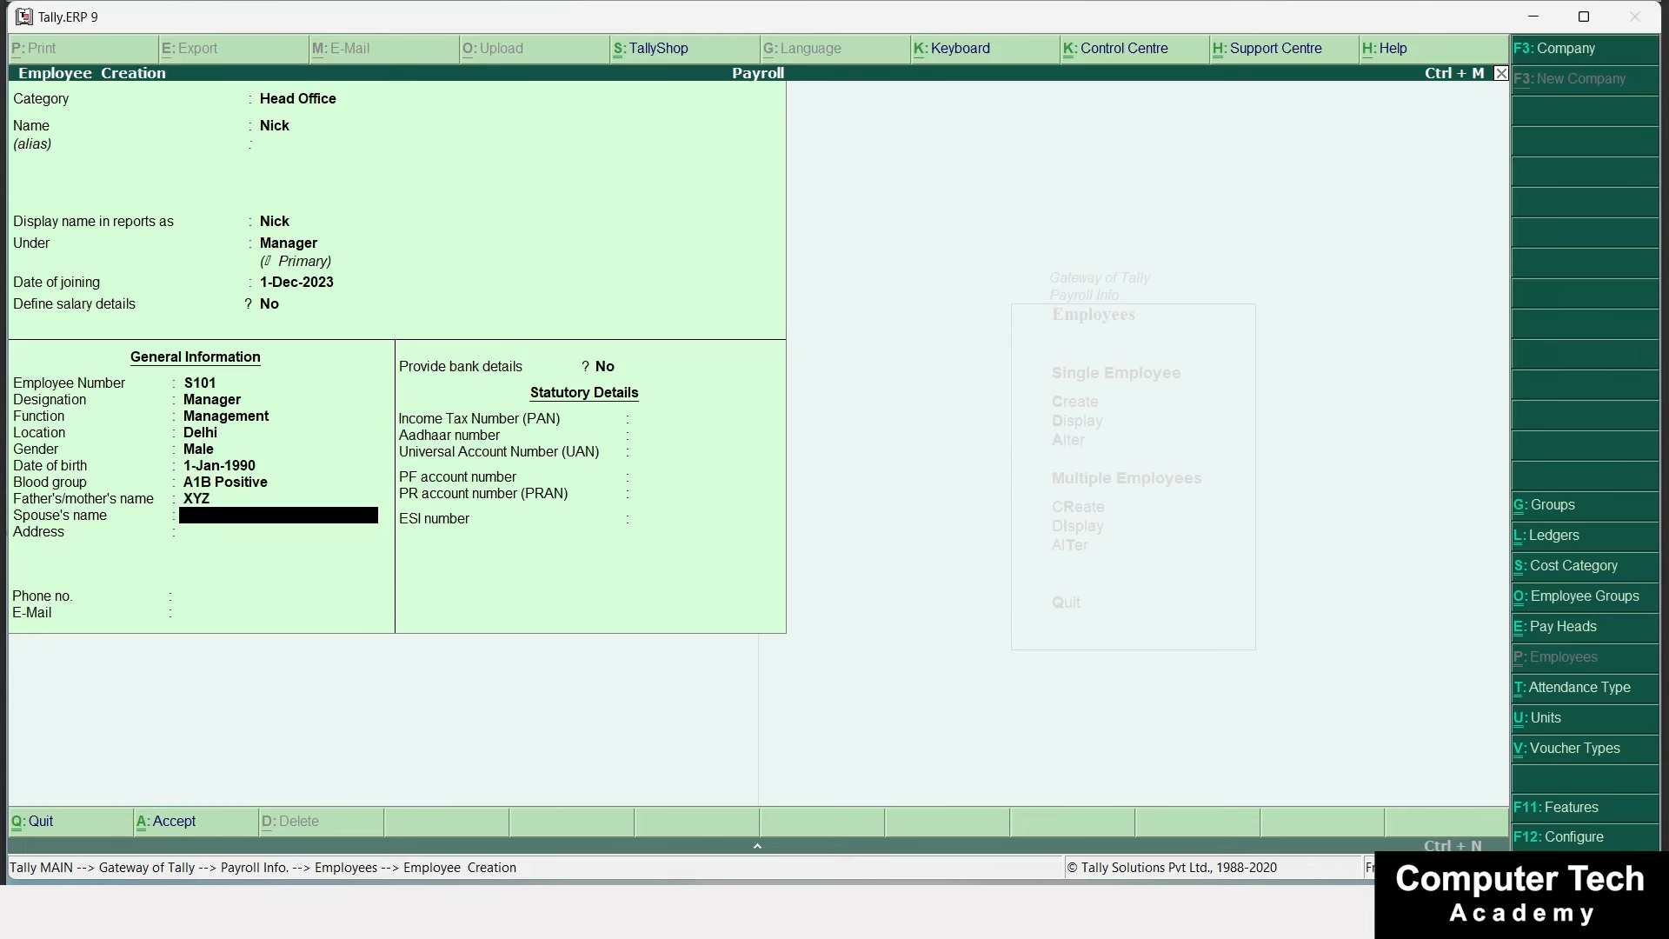
pyautogui.write('ZZZ')
pyautogui.press('Return')
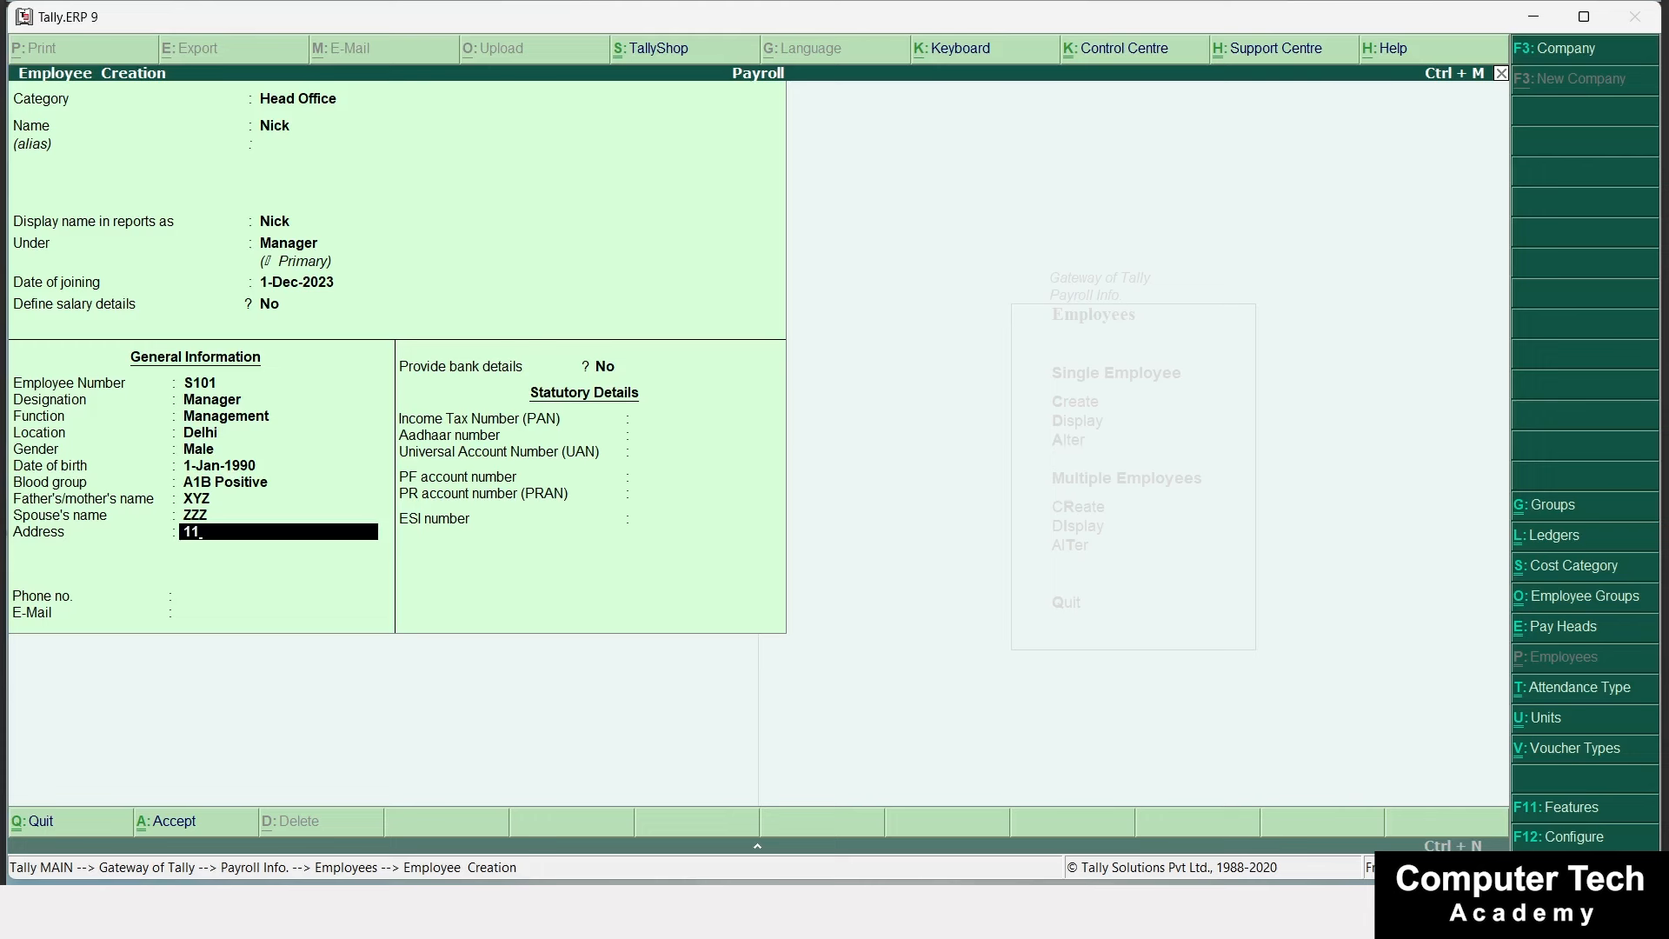
# Fill in the employee's address and phone number, leaving the e-mail blank.
pyautogui.press('Return')
pyautogui.press('Return')
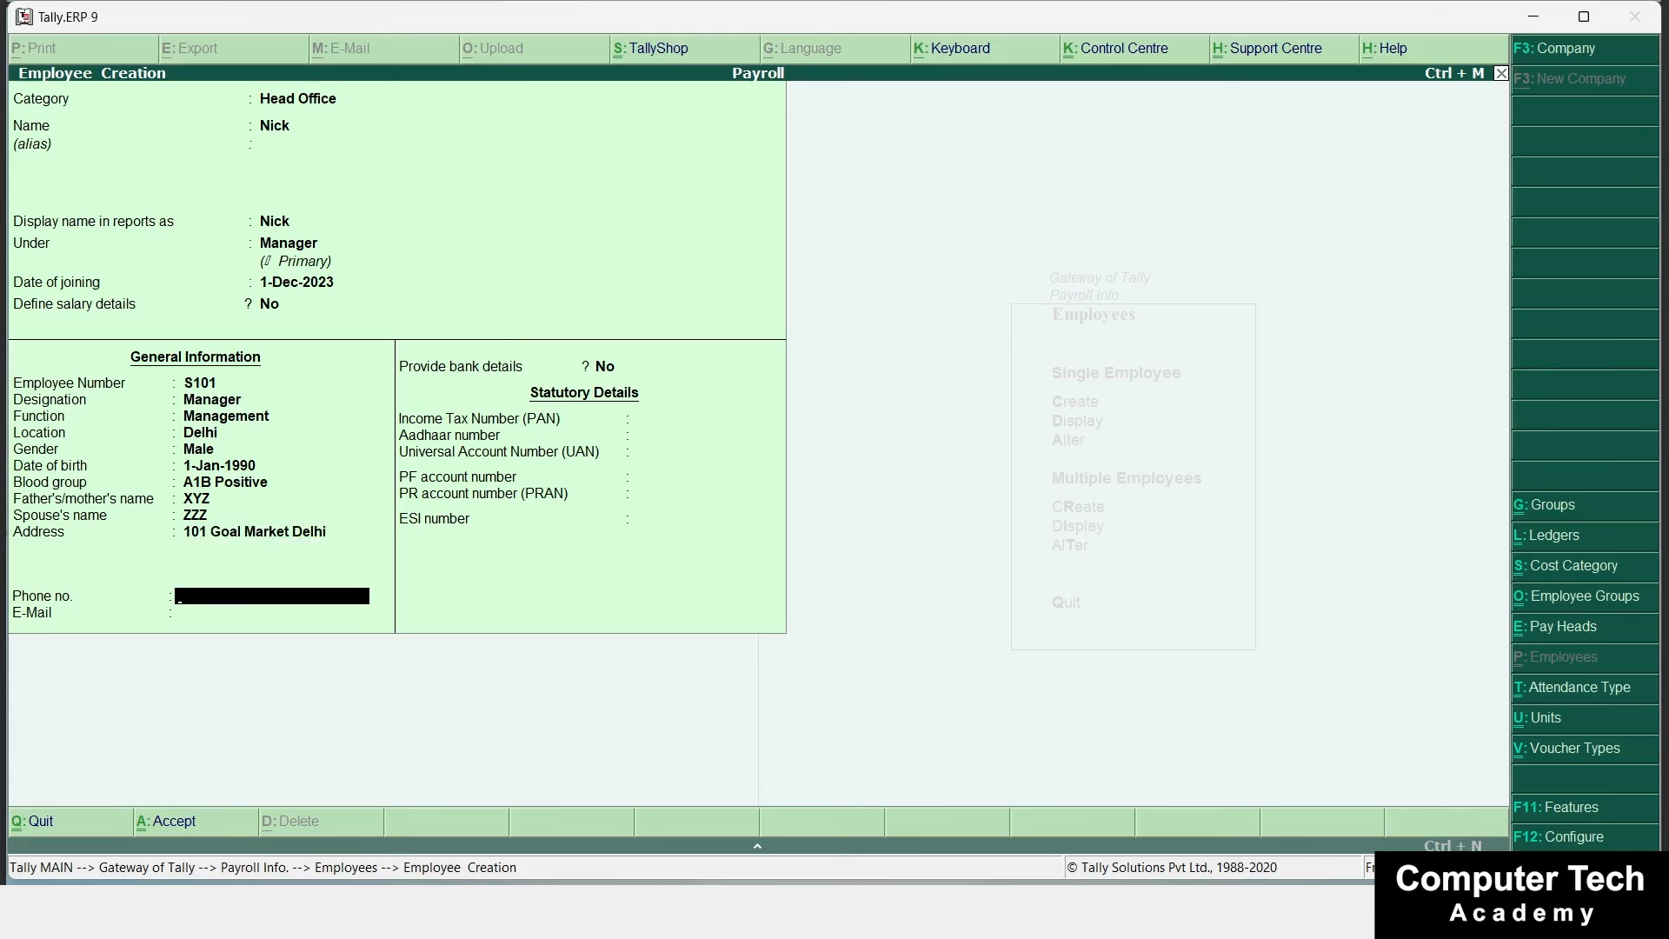
pyautogui.press('Return')
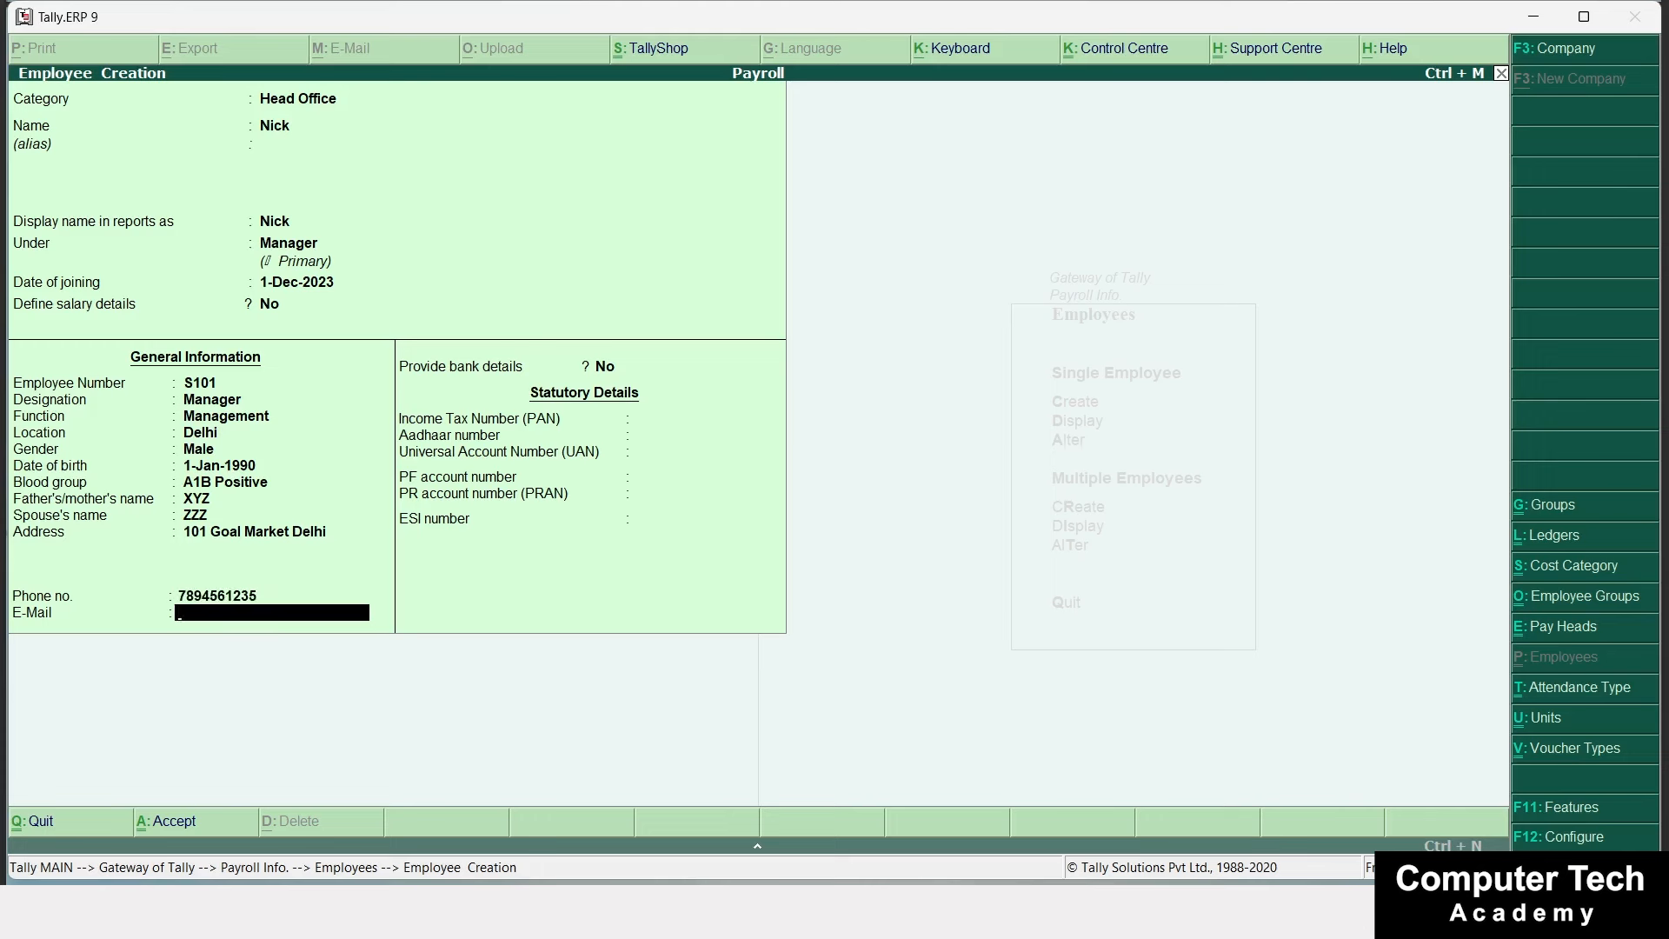
pyautogui.press('Return')
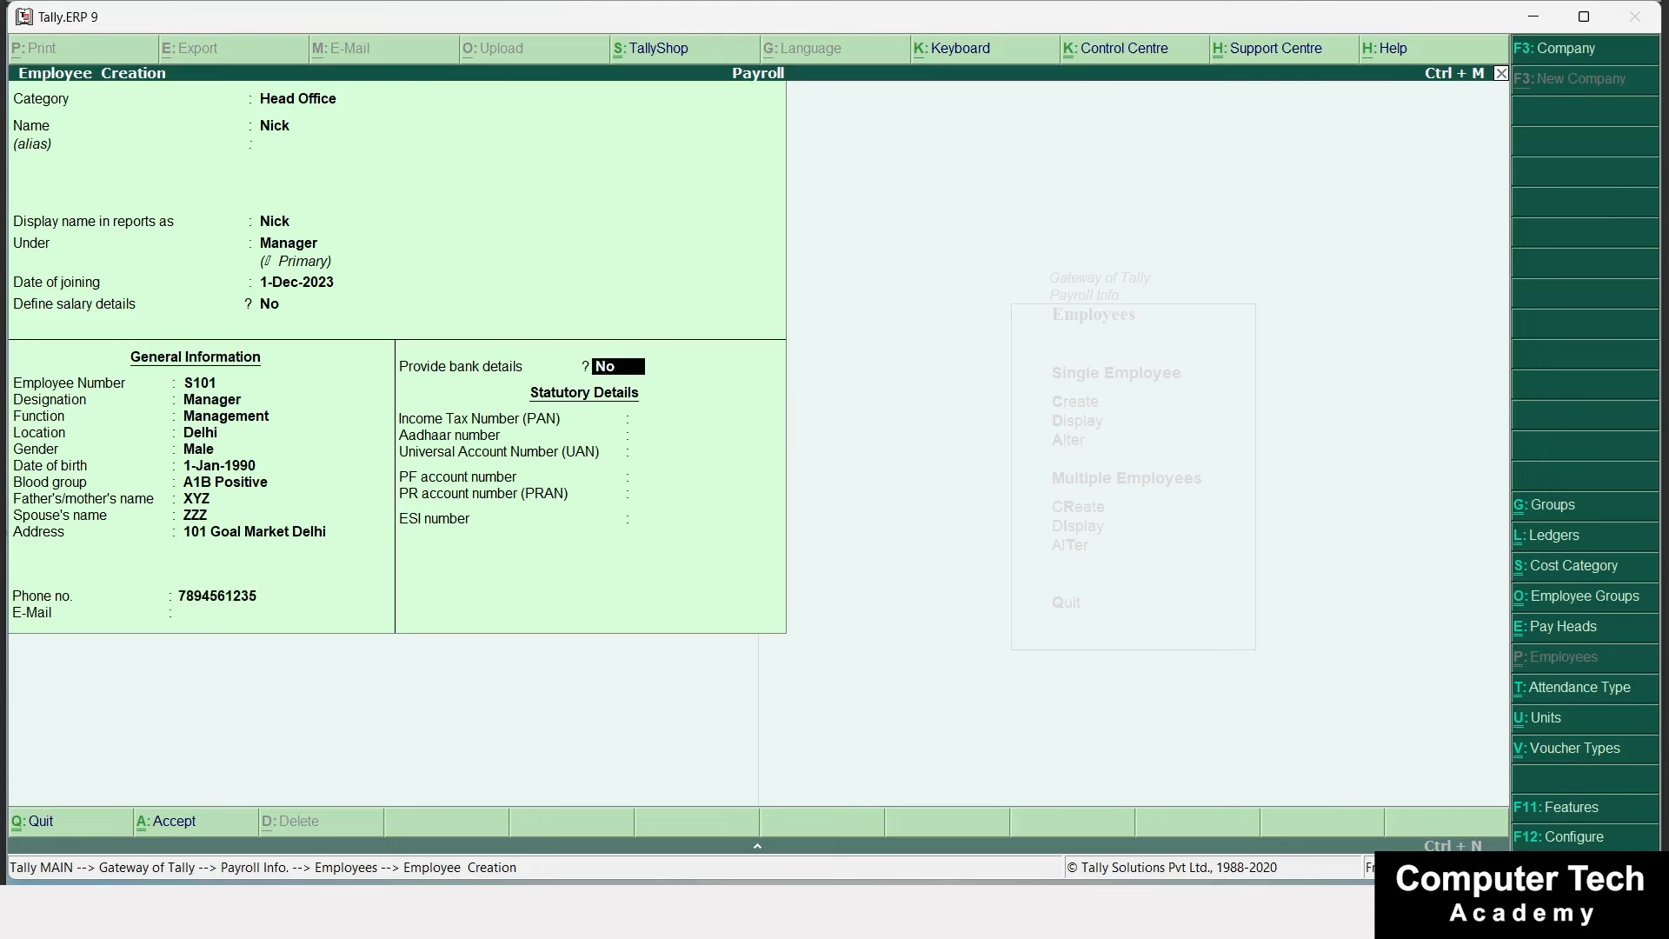
# Provide bank details: account number, IFS code, bank name Not Applicable, branch Delhi, transaction type Cheque.
pyautogui.write('y')
pyautogui.press('Return')
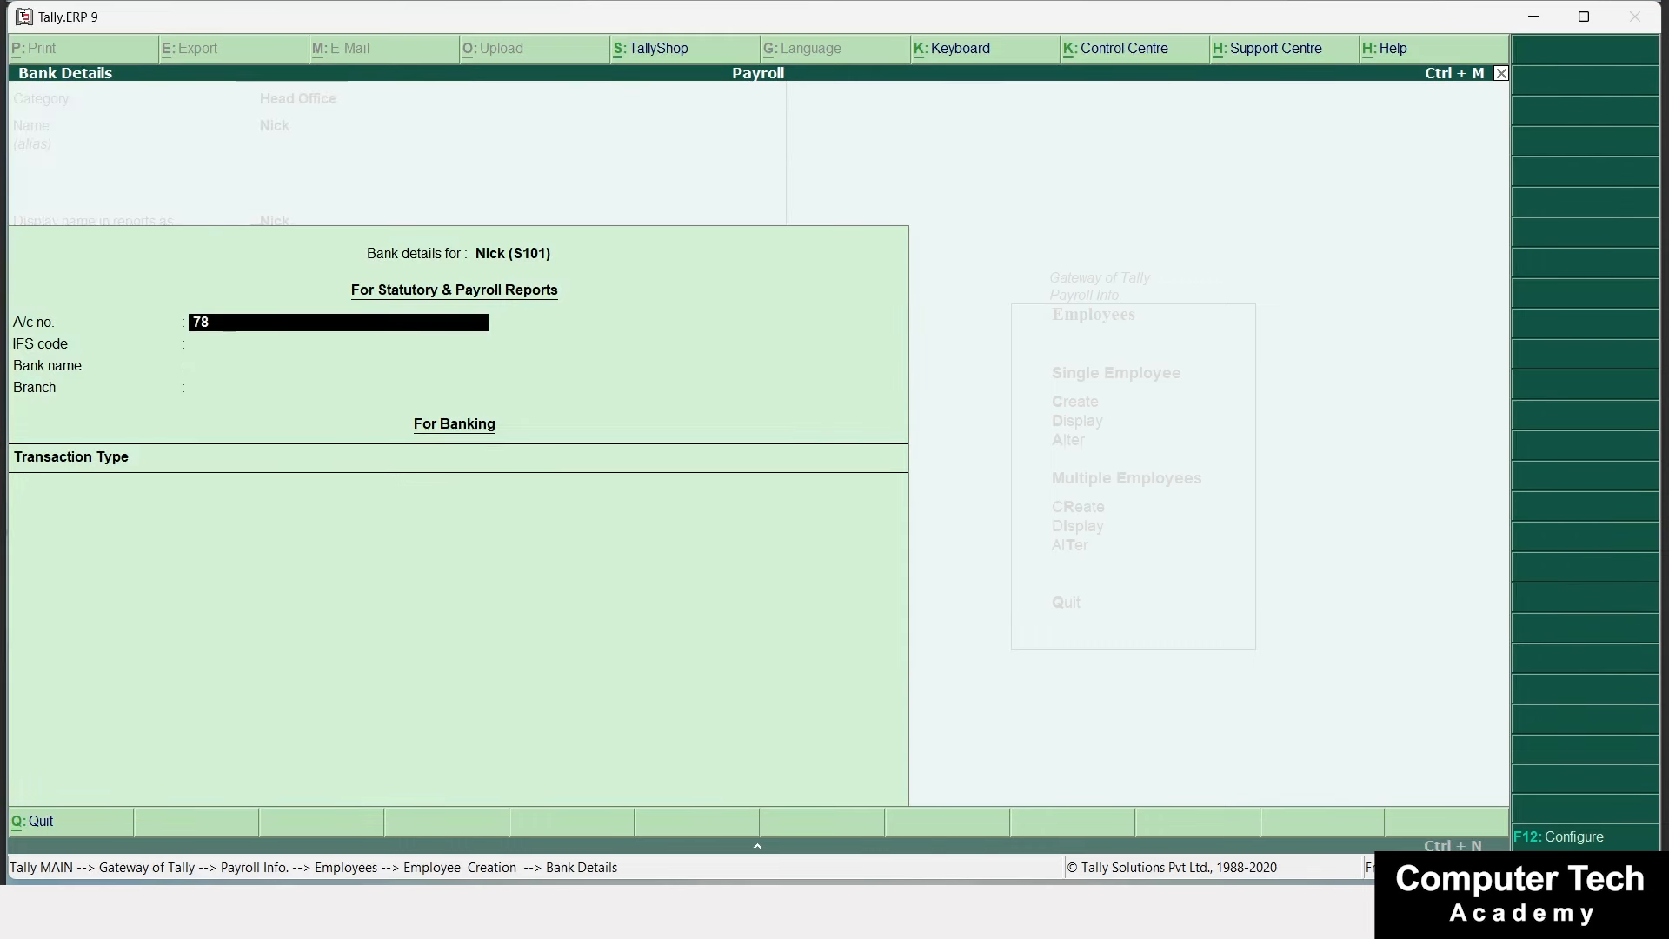
pyautogui.press('Return')
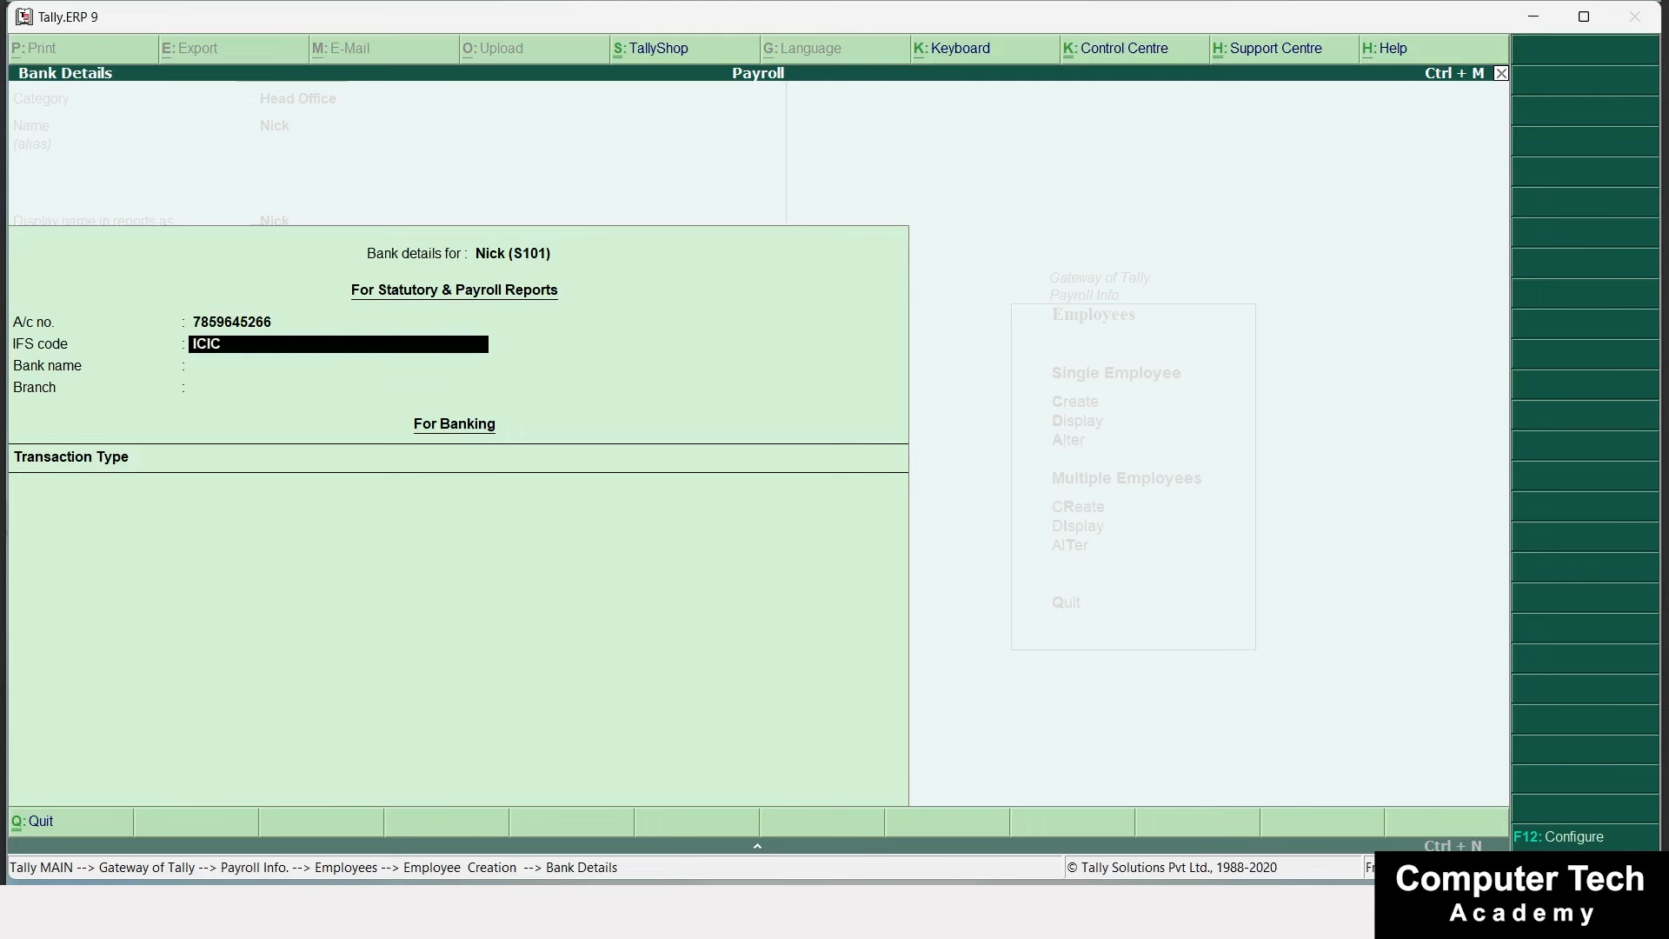
pyautogui.press('Return')
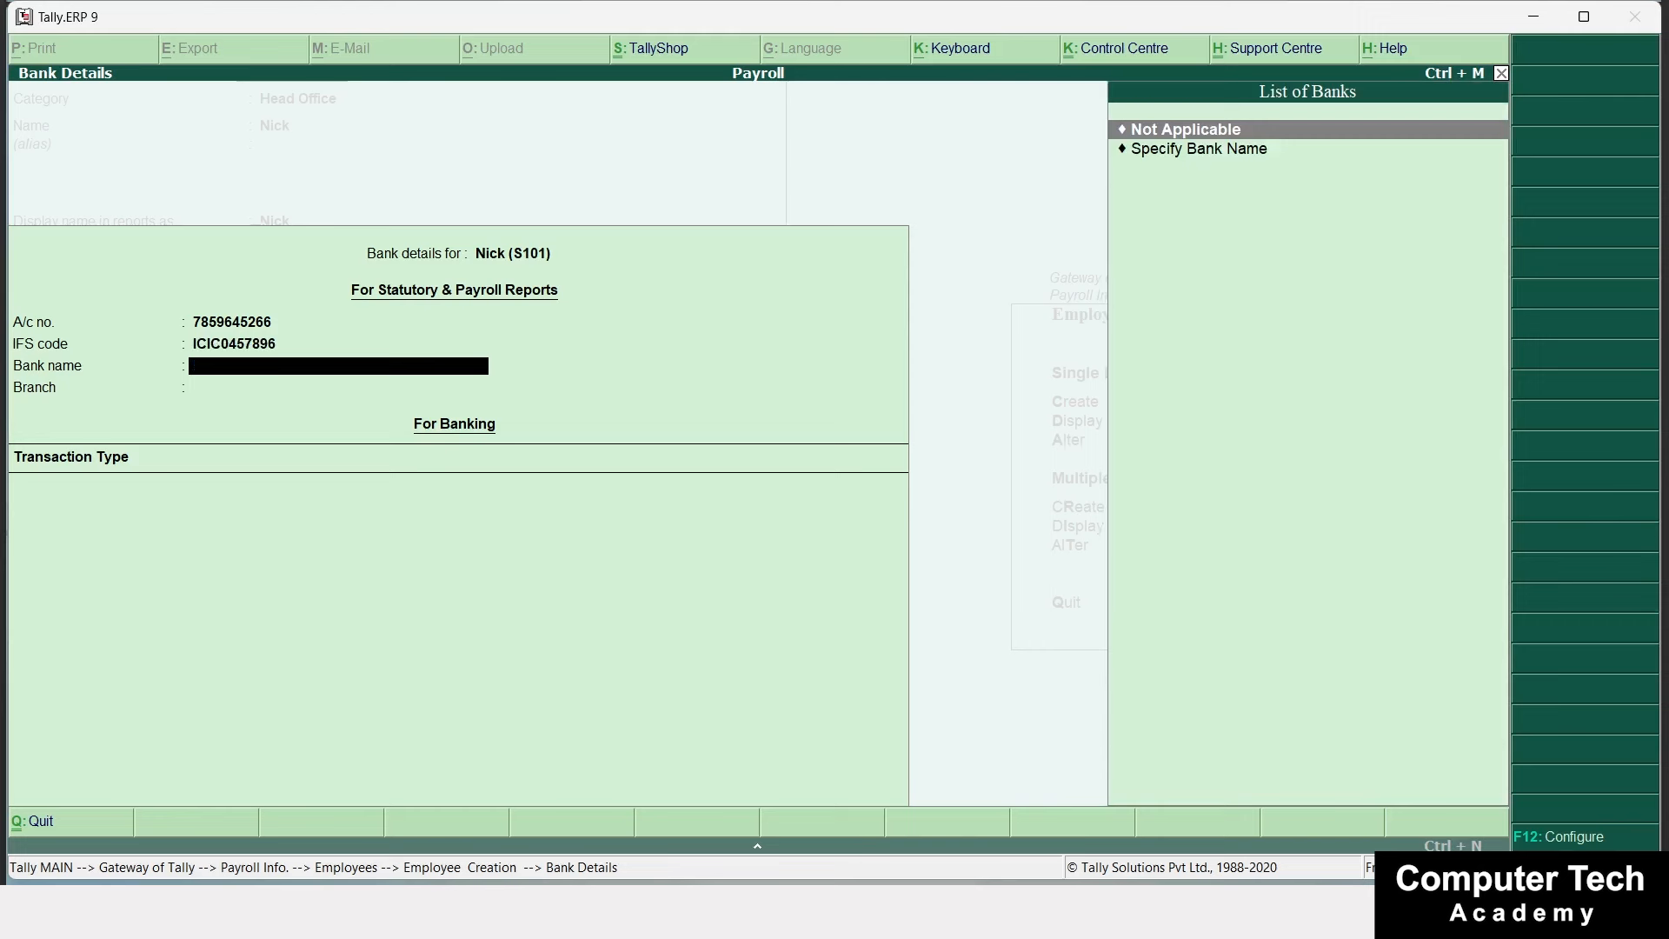
pyautogui.press('Return')
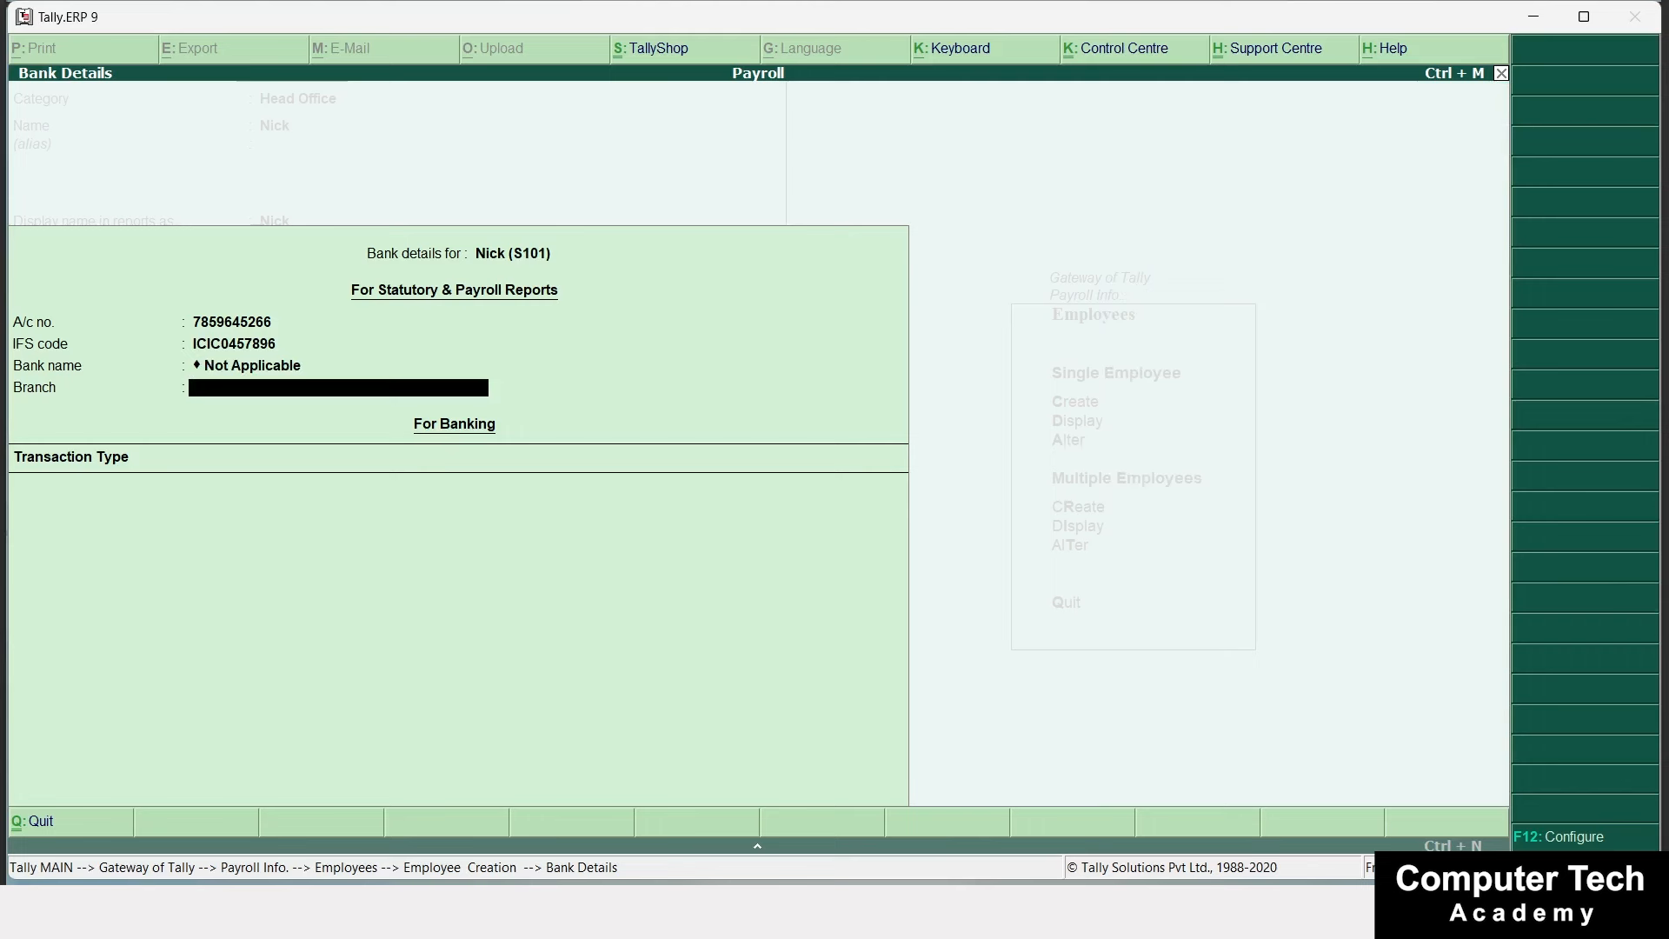
pyautogui.write('Delhi NCR')
pyautogui.press('BackSpace')
pyautogui.press('BackSpace')
pyautogui.press('BackSpace')
pyautogui.press('BackSpace')
pyautogui.press('Return')
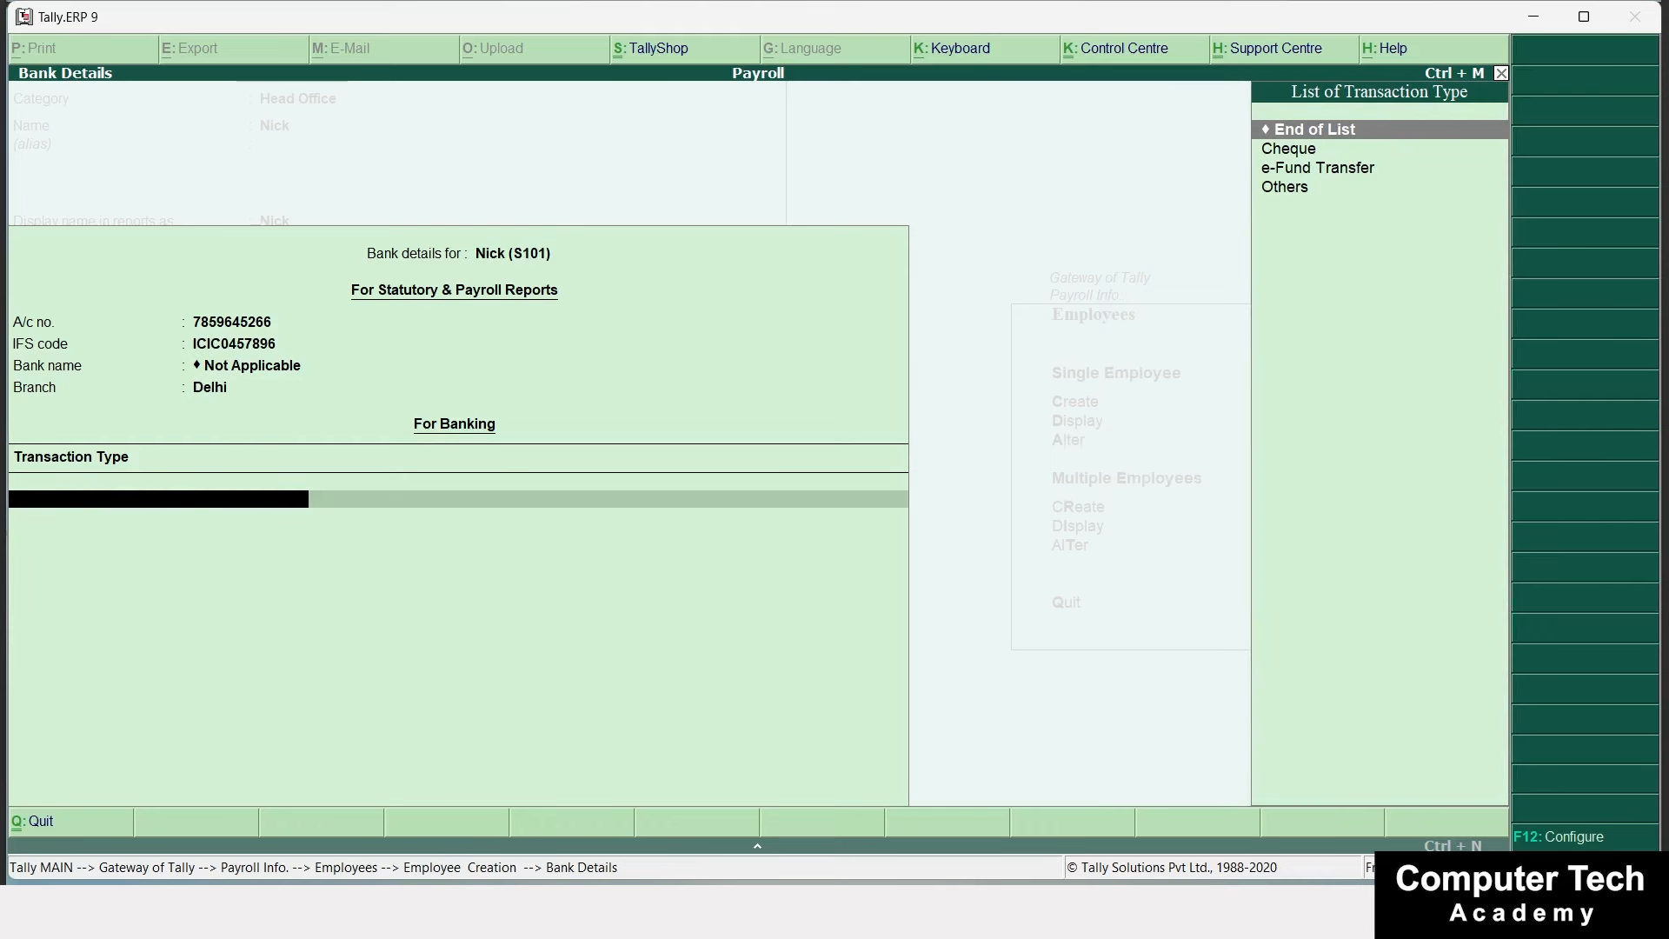
pyautogui.press('Down')
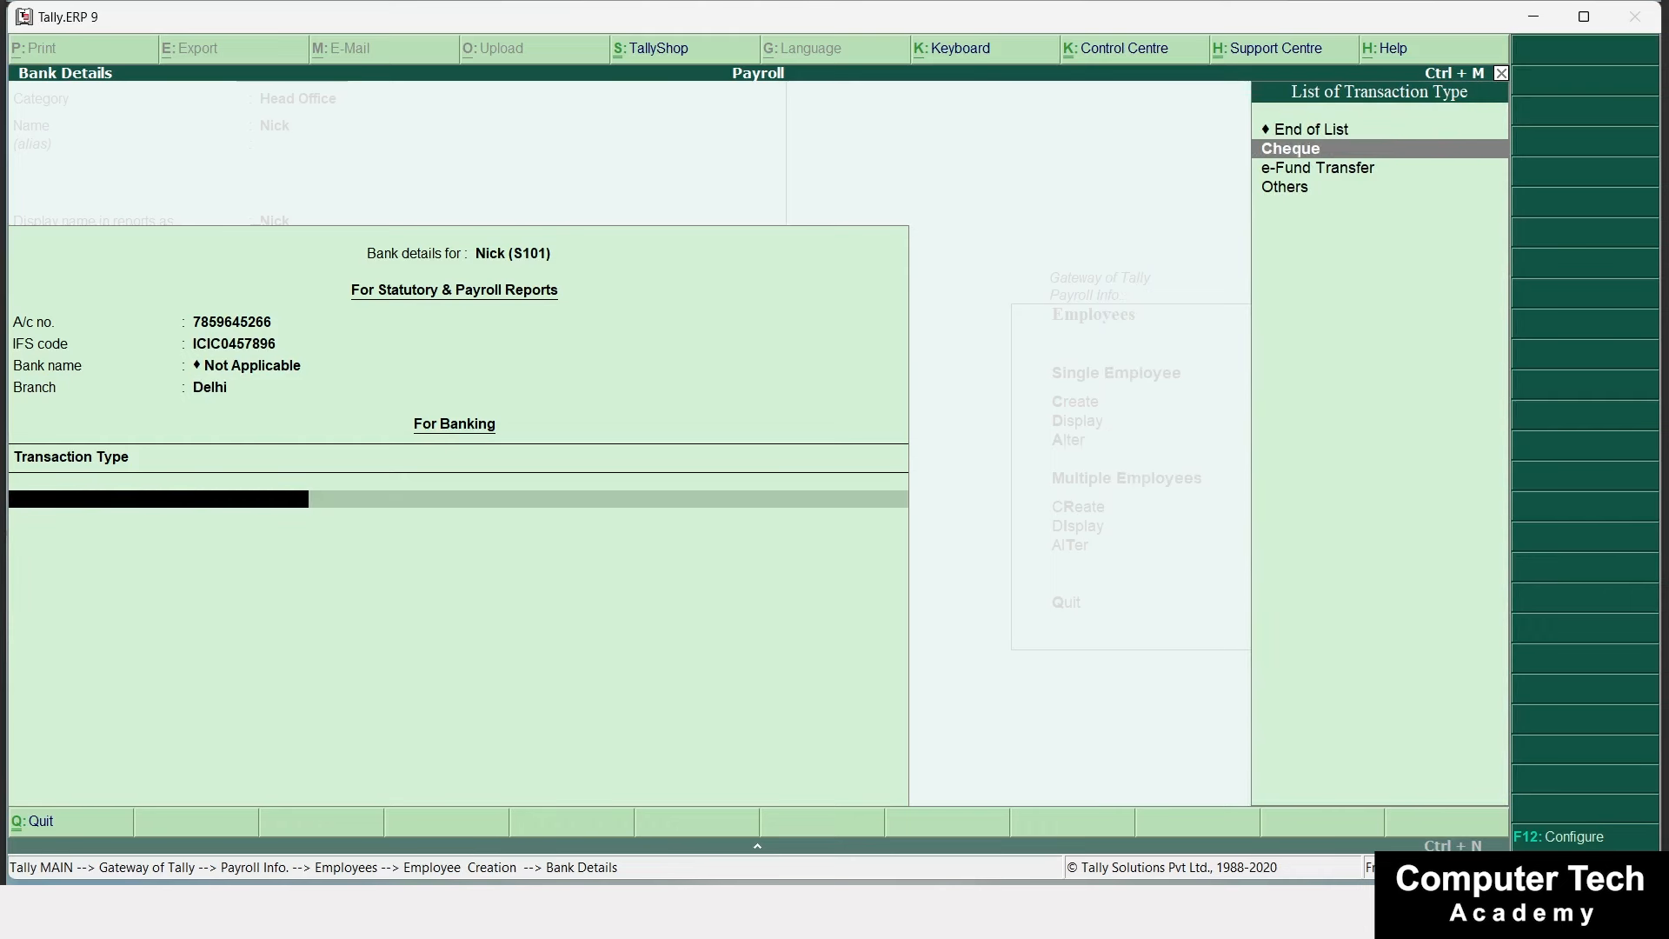
pyautogui.press('Return')
pyautogui.press('Return')
pyautogui.press('Return')
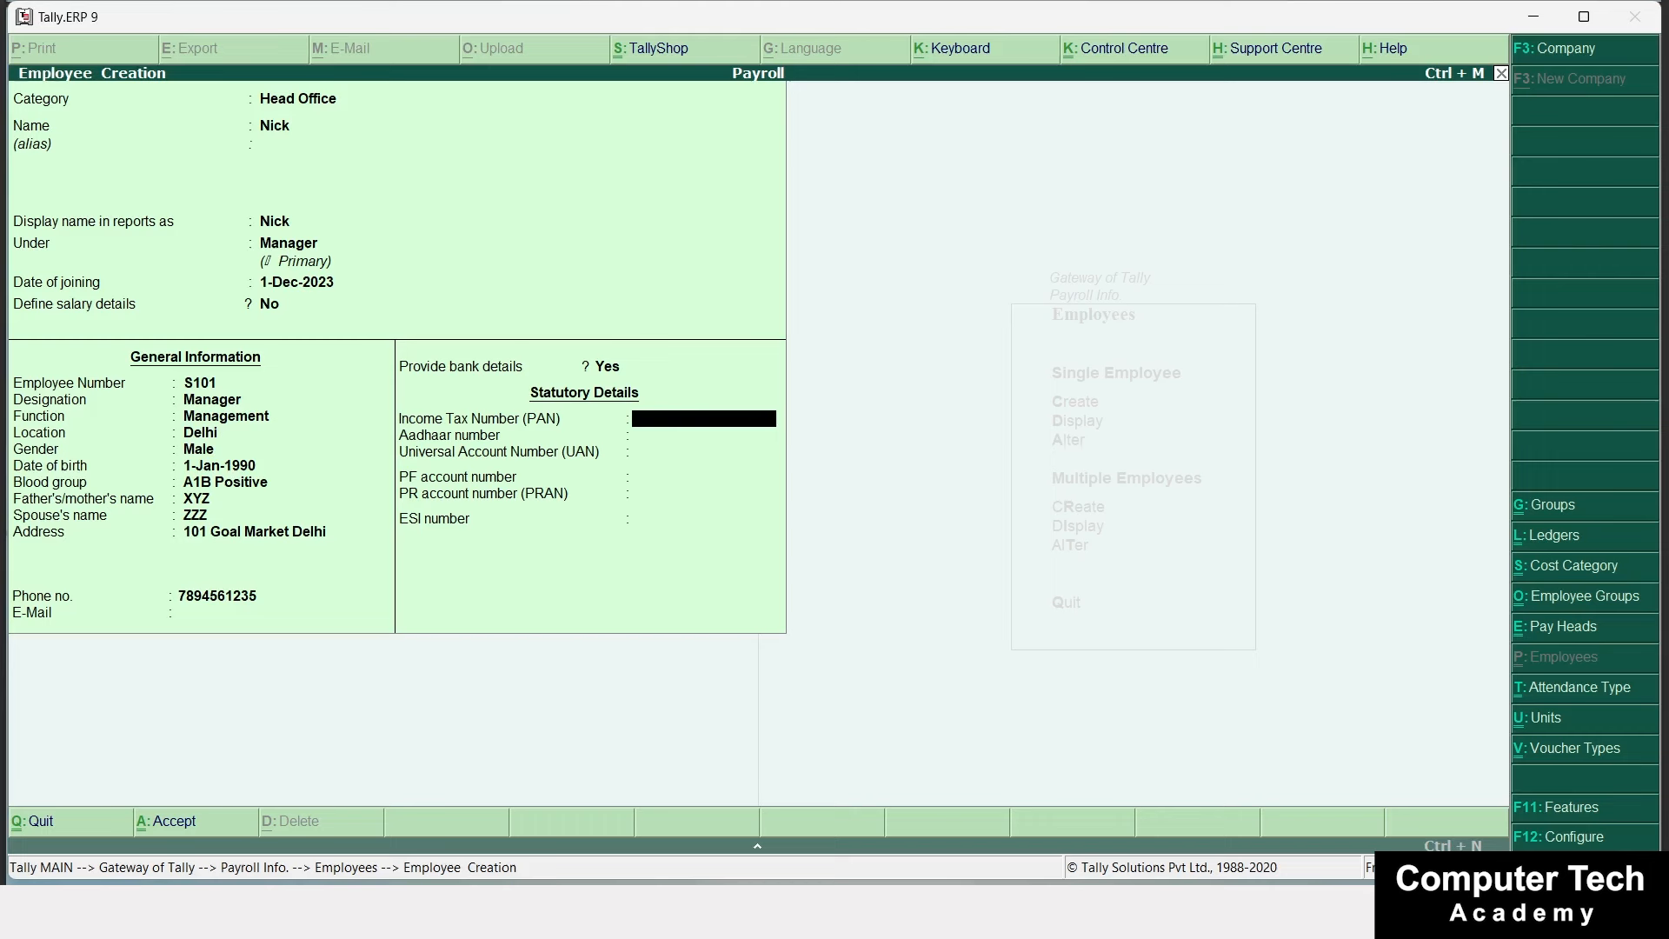
# Enter the employee's PAN and Aadhaar numbers, correcting the UAN to a valid 12-digit number.
pyautogui.press('Return')
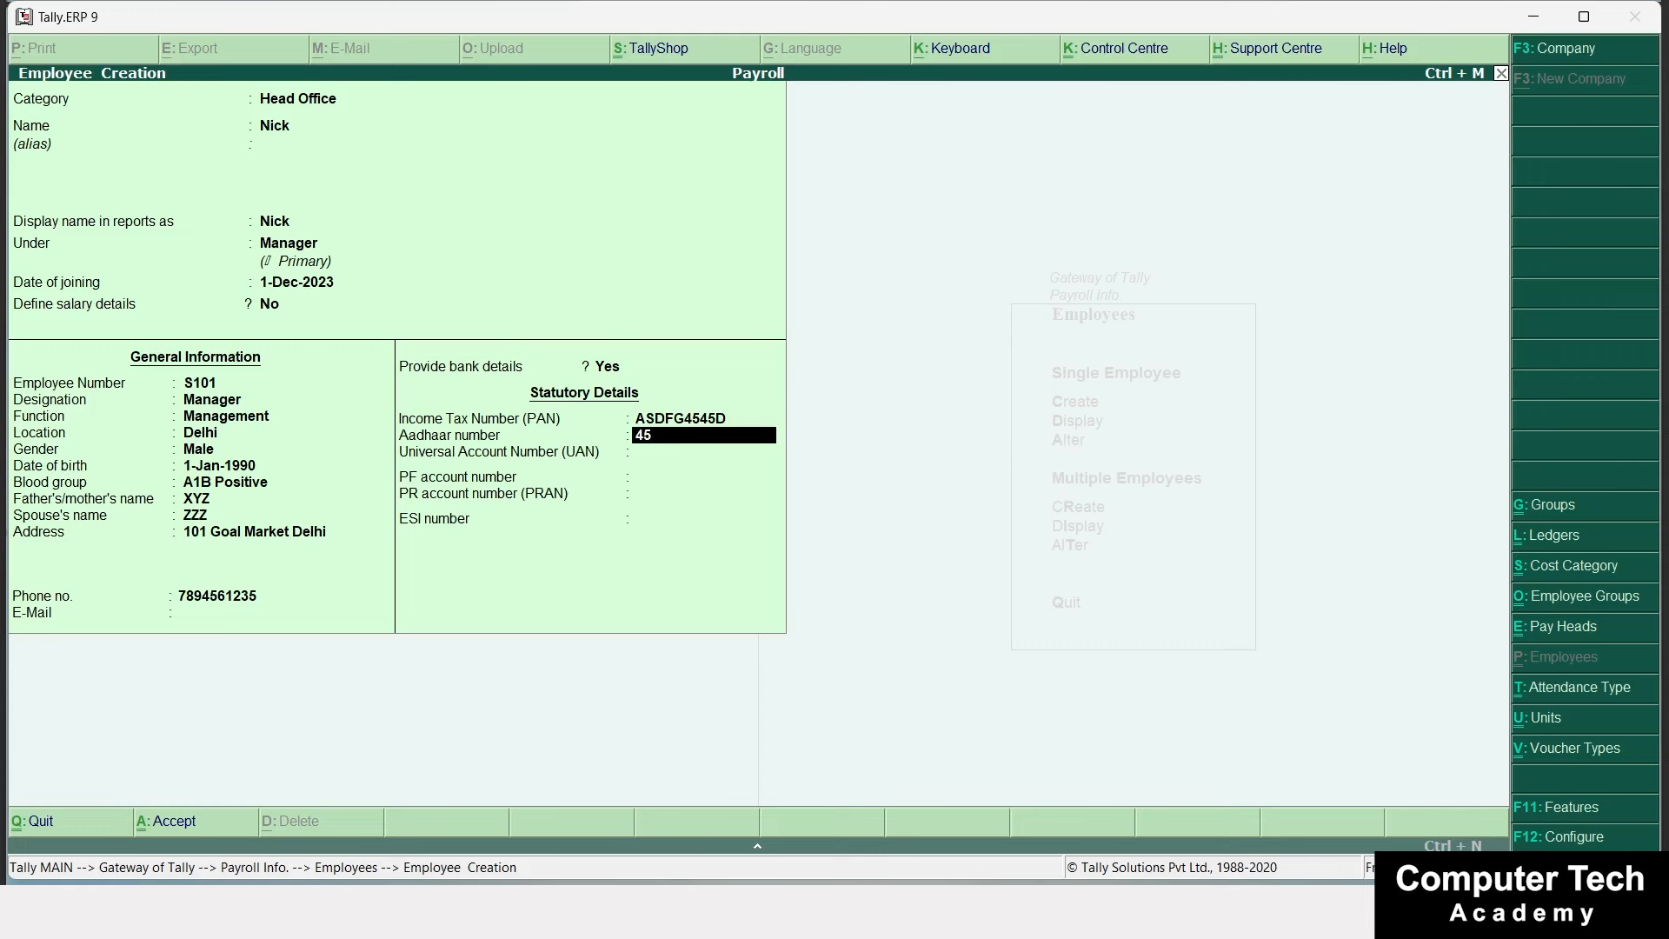
pyautogui.press('Return')
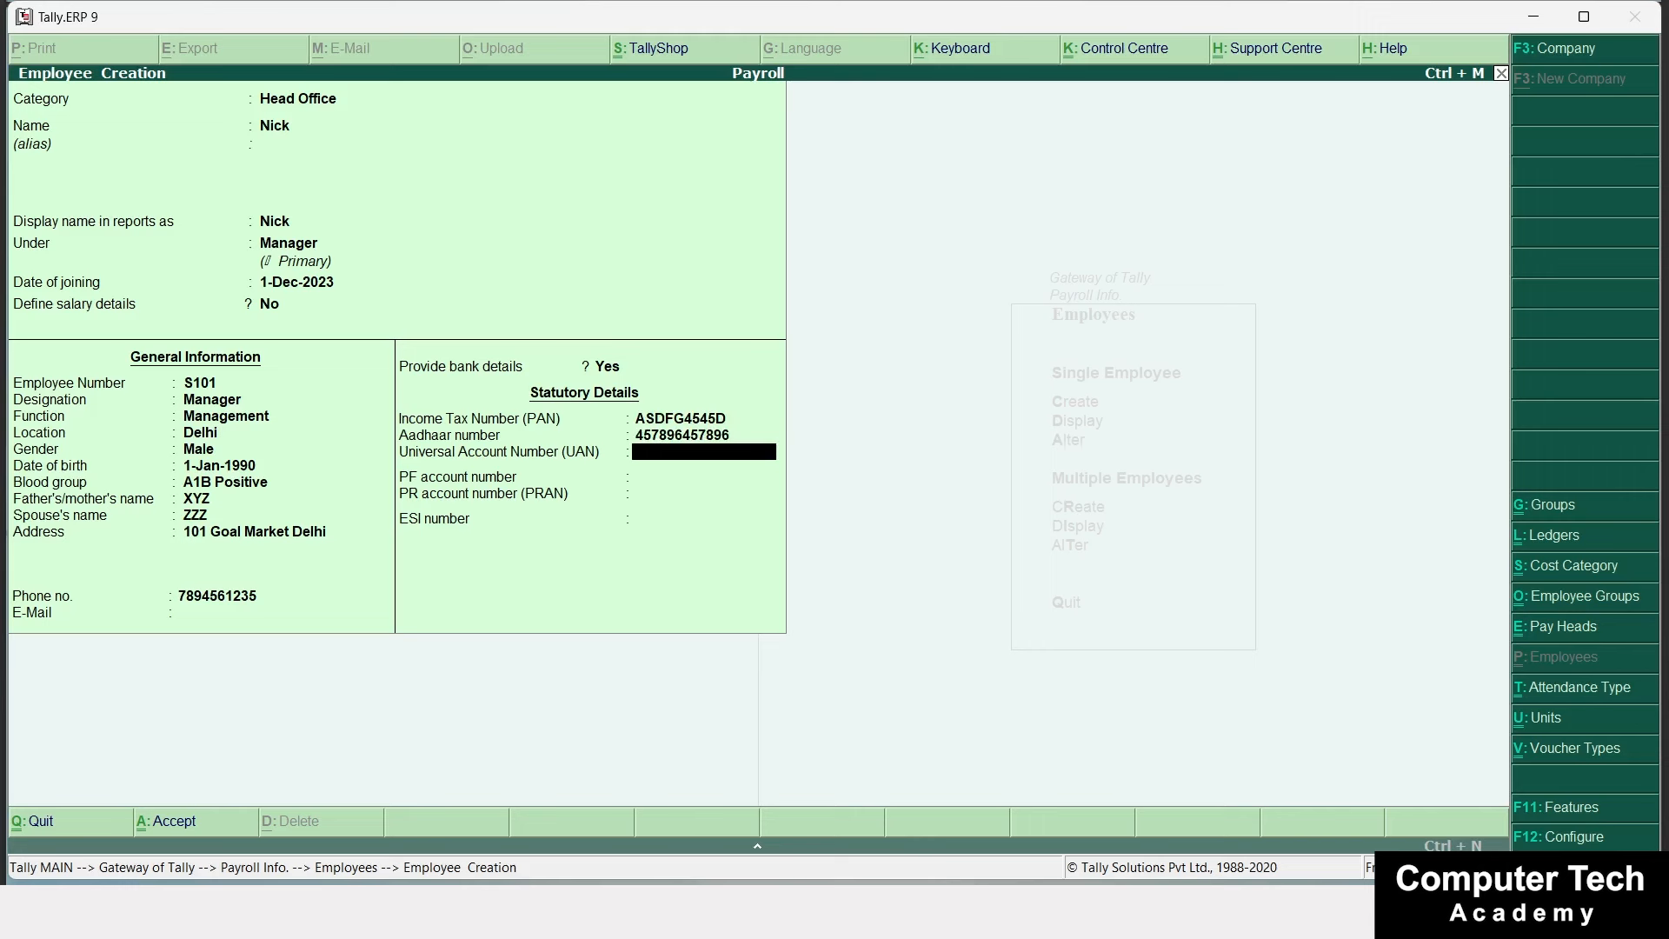
pyautogui.write('488595')
pyautogui.hotkey('shift', 'Tab')
pyautogui.press('Return')
pyautogui.write('QW4')
pyautogui.press('Return')
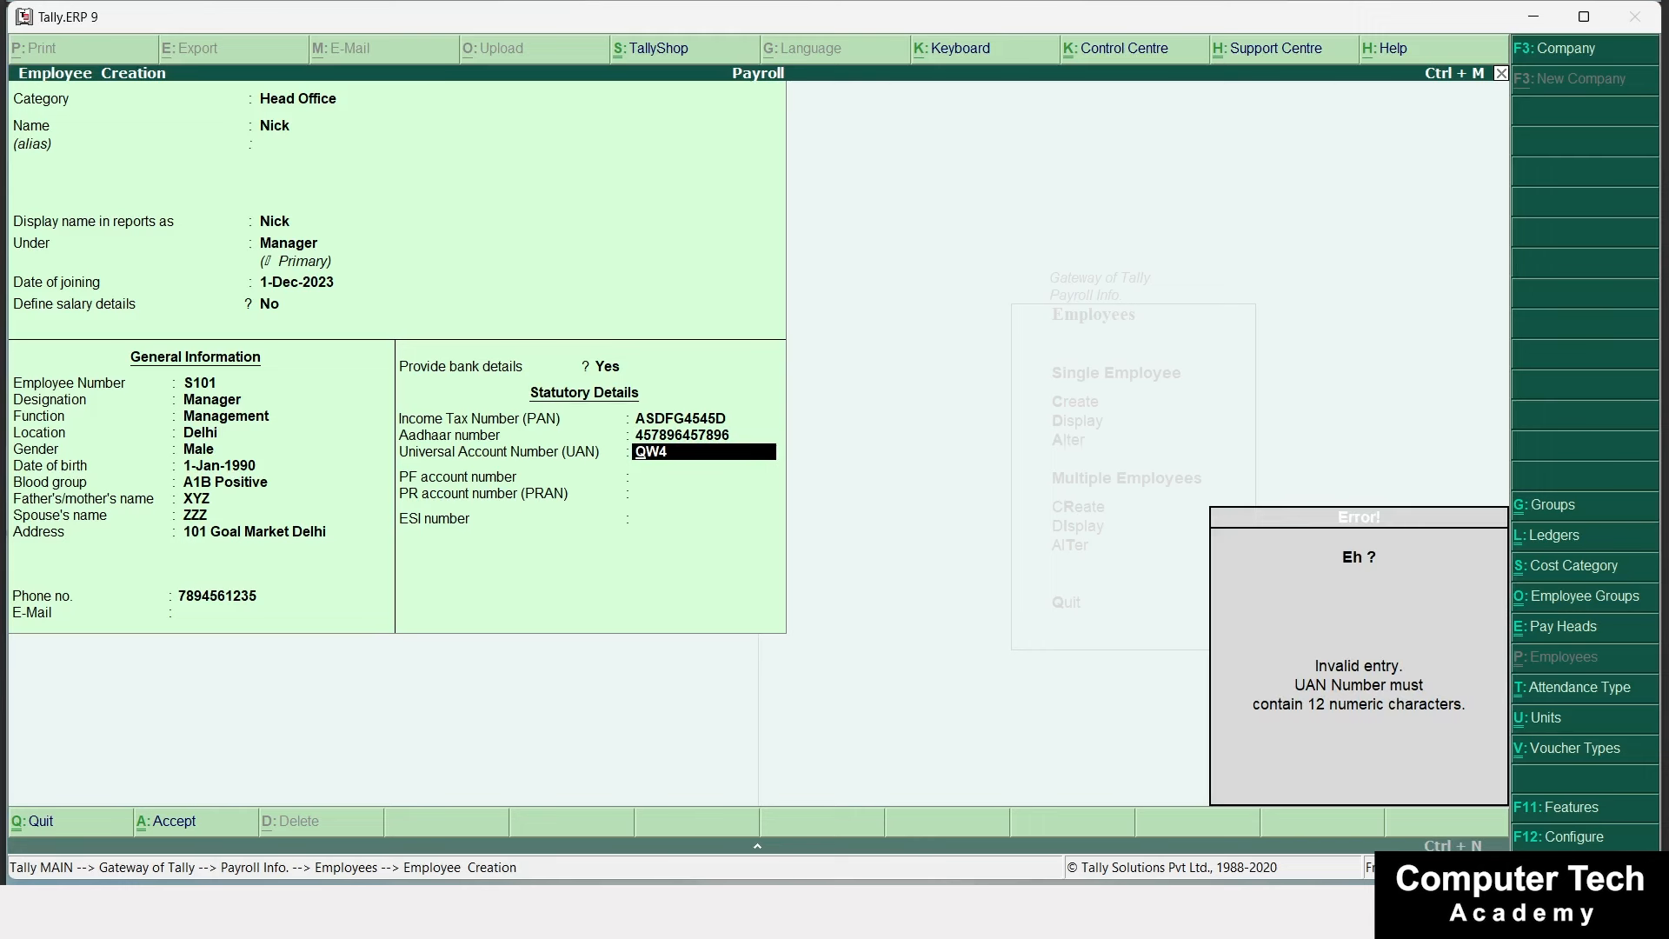
pyautogui.press('BackSpace')
pyautogui.press('Return')
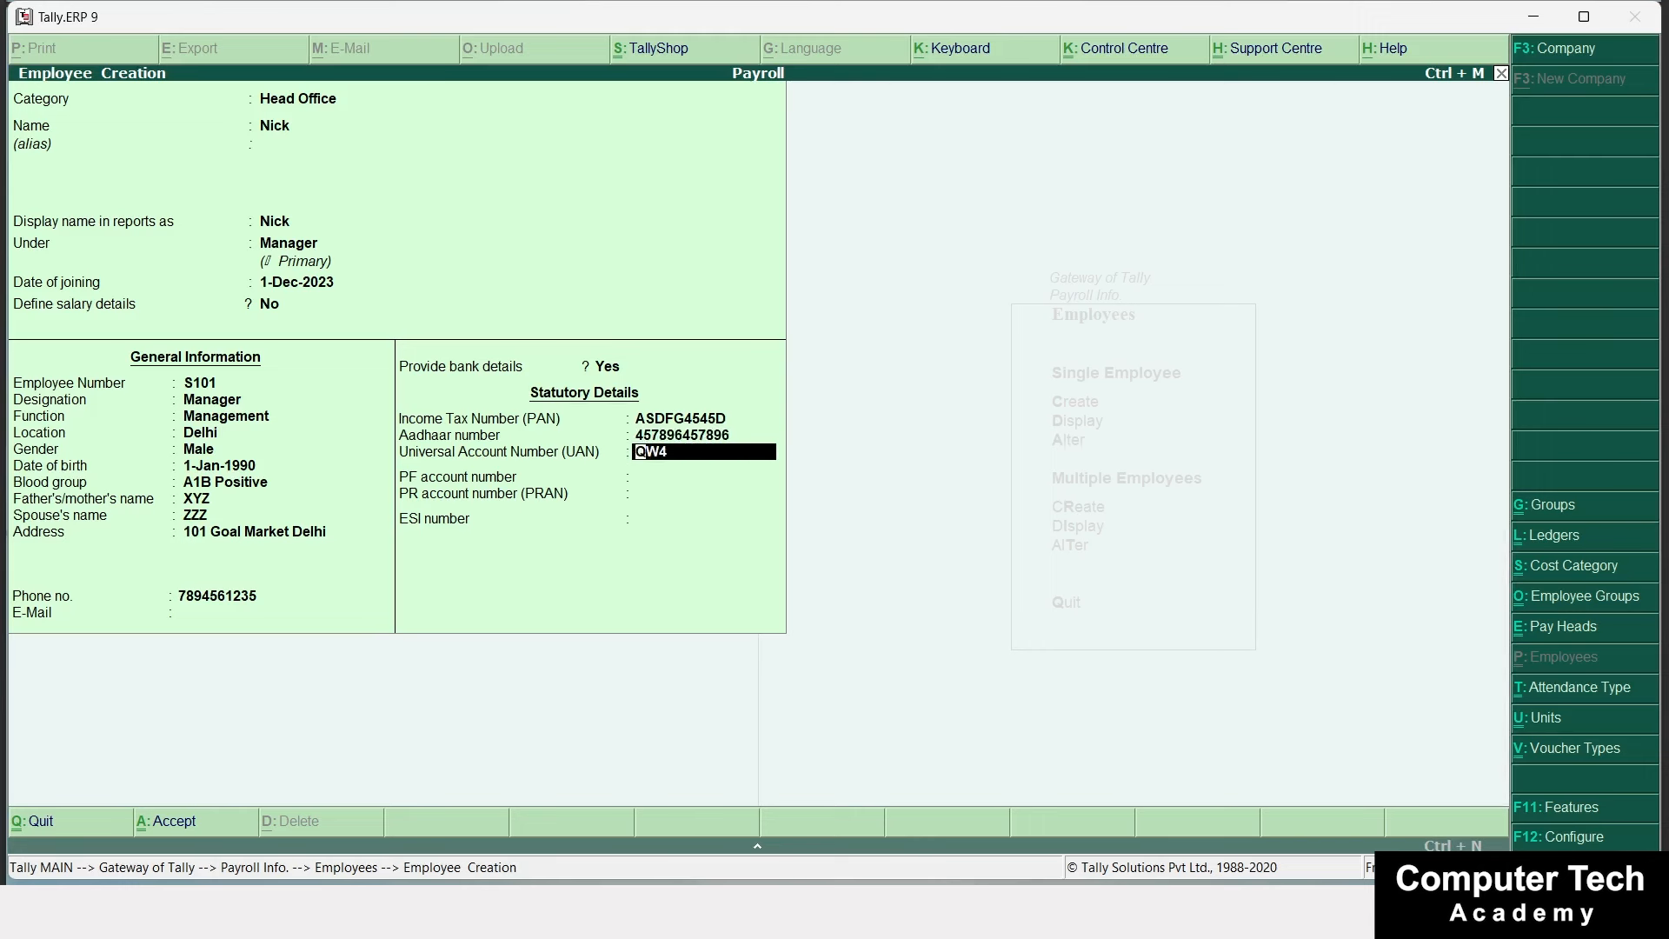
pyautogui.write('101010101010')
pyautogui.press('Return')
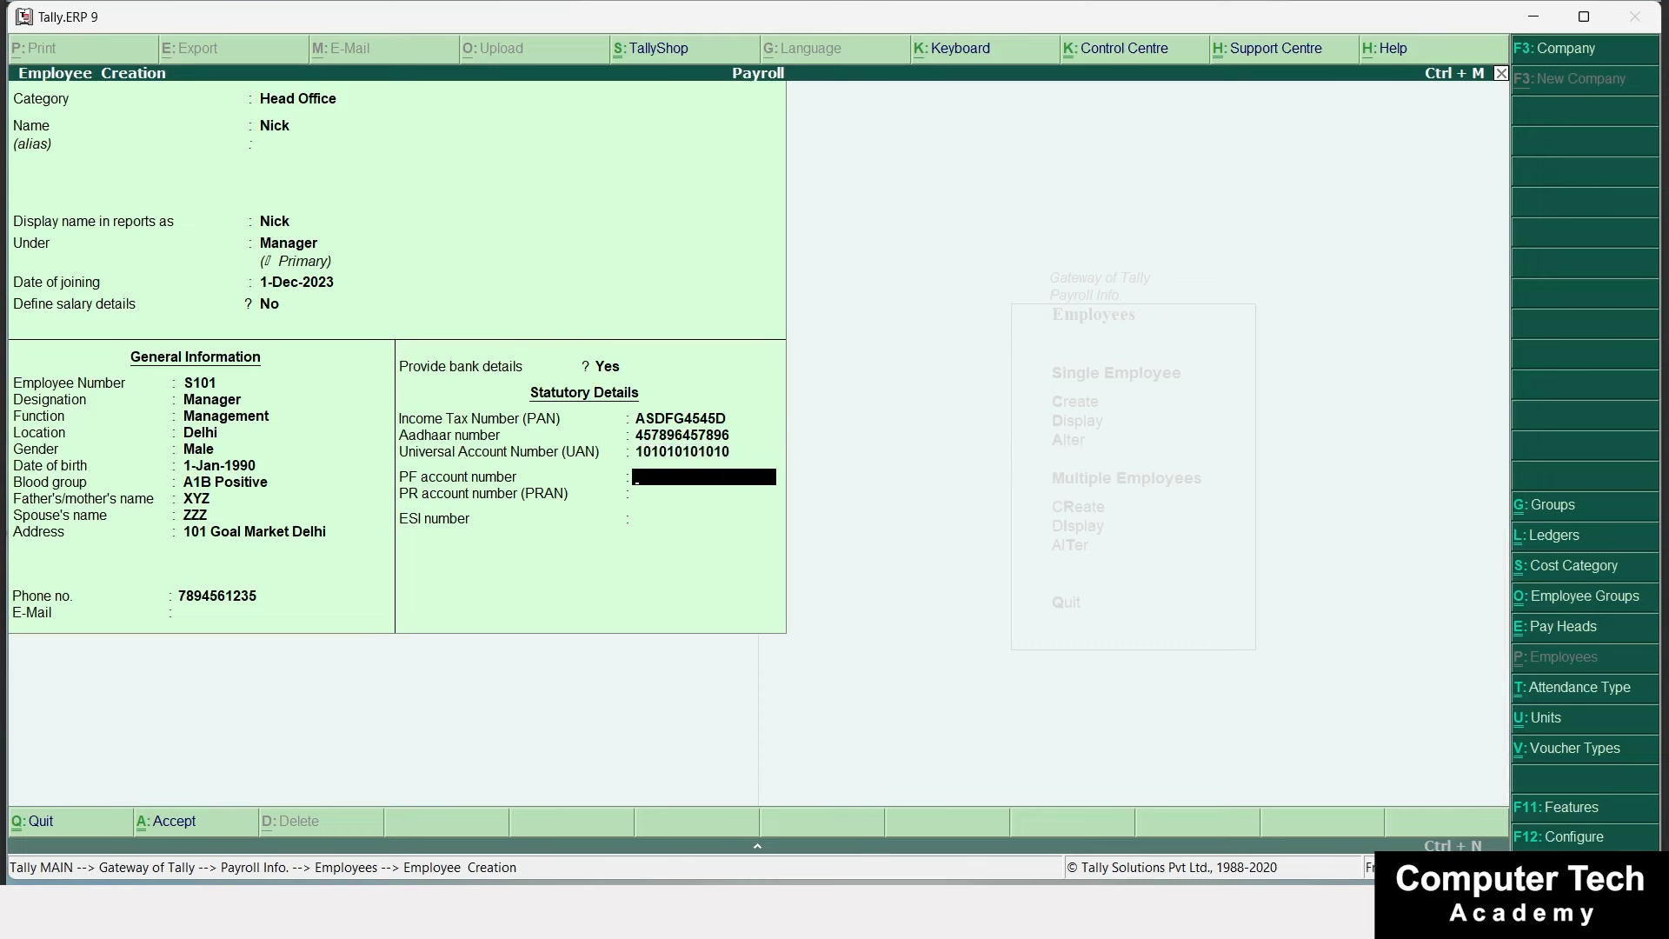
# Enter the PF account number, leave PRAN blank, and save the employee record.
pyautogui.write('78')
pyautogui.press('Return')
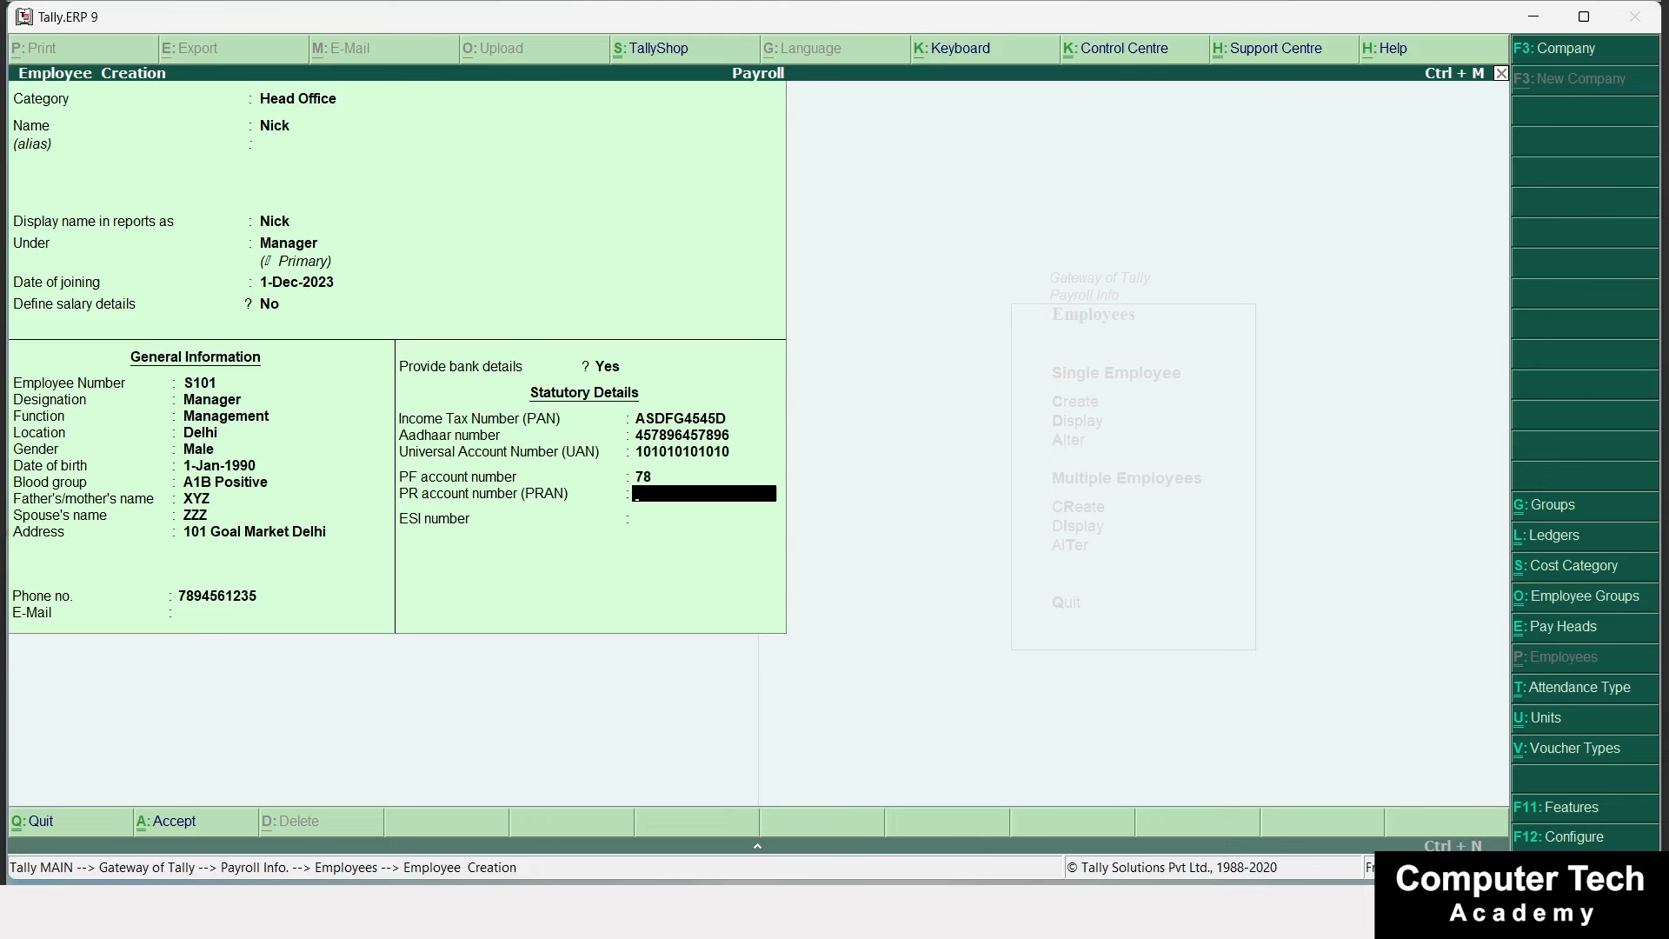
pyautogui.press('Return')
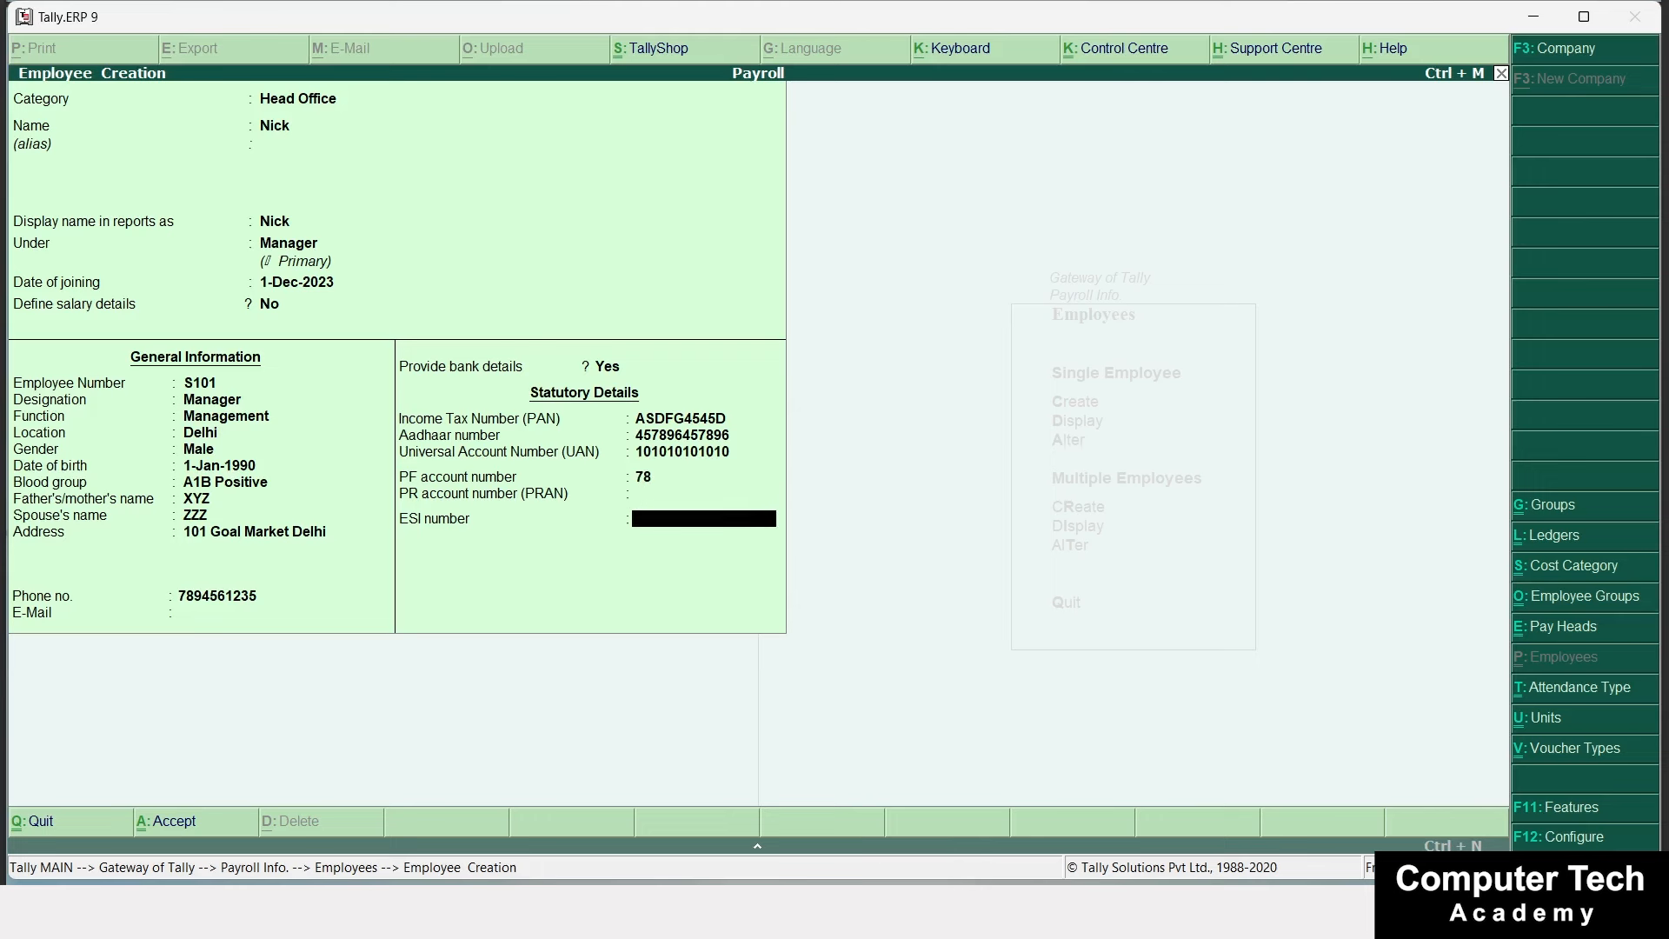
pyautogui.hotkey('ctrl', 'a')
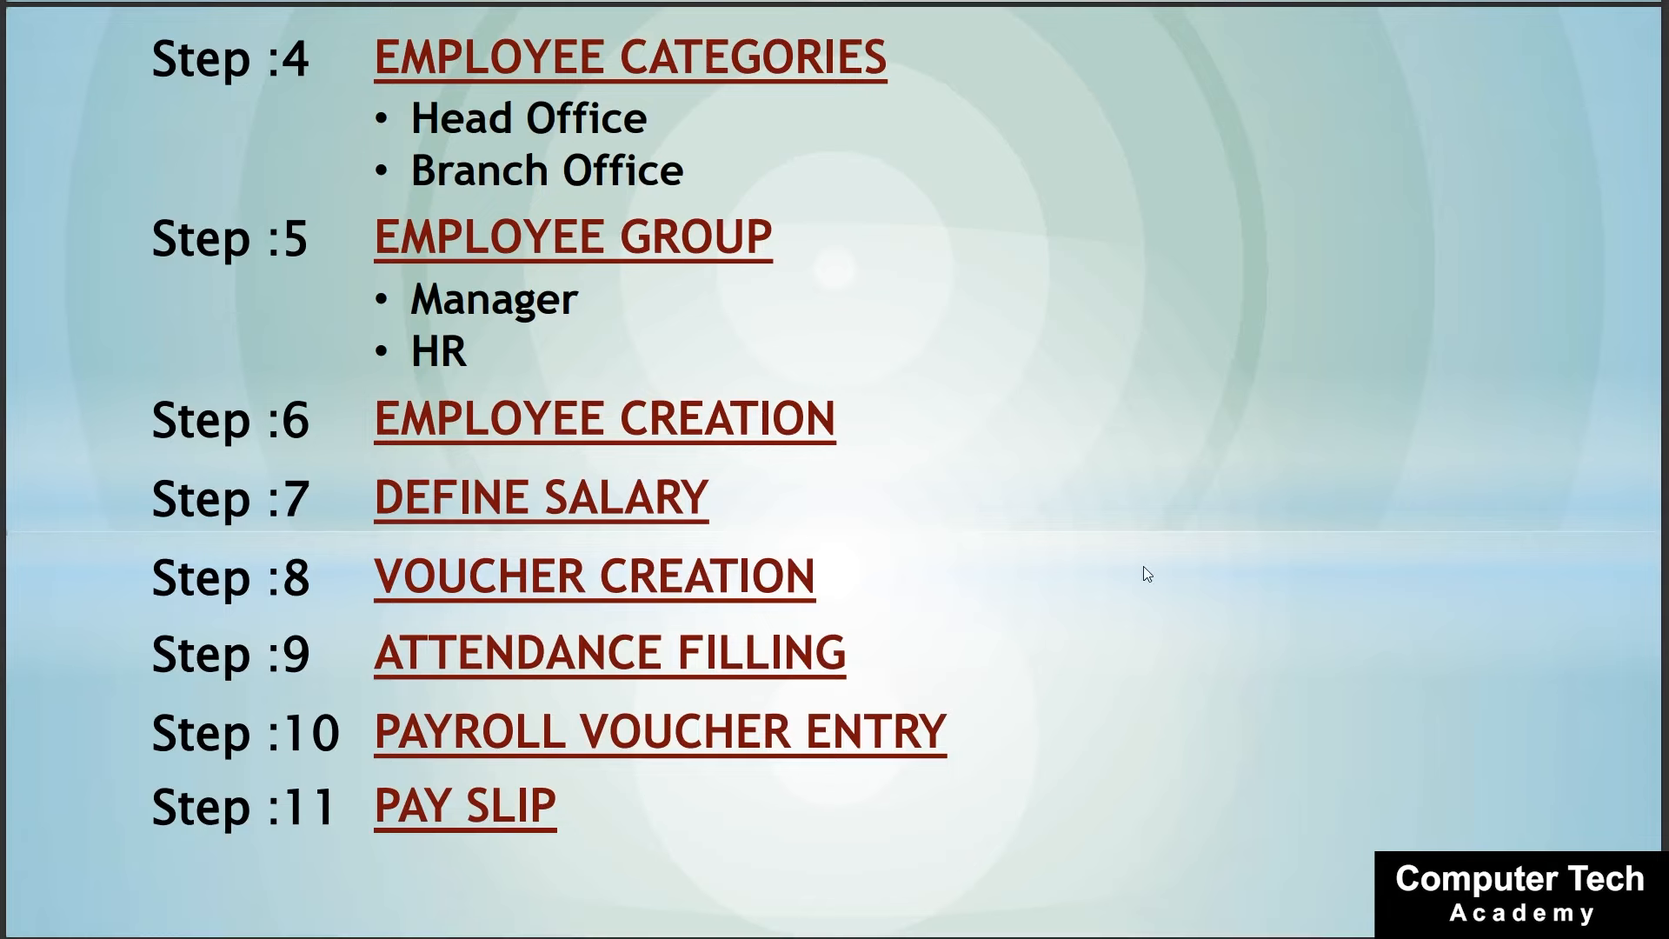
# Quit Employee Creation and go to Payroll Info's Salary Details definition list.
pyautogui.hotkey('alt', 'Tab')
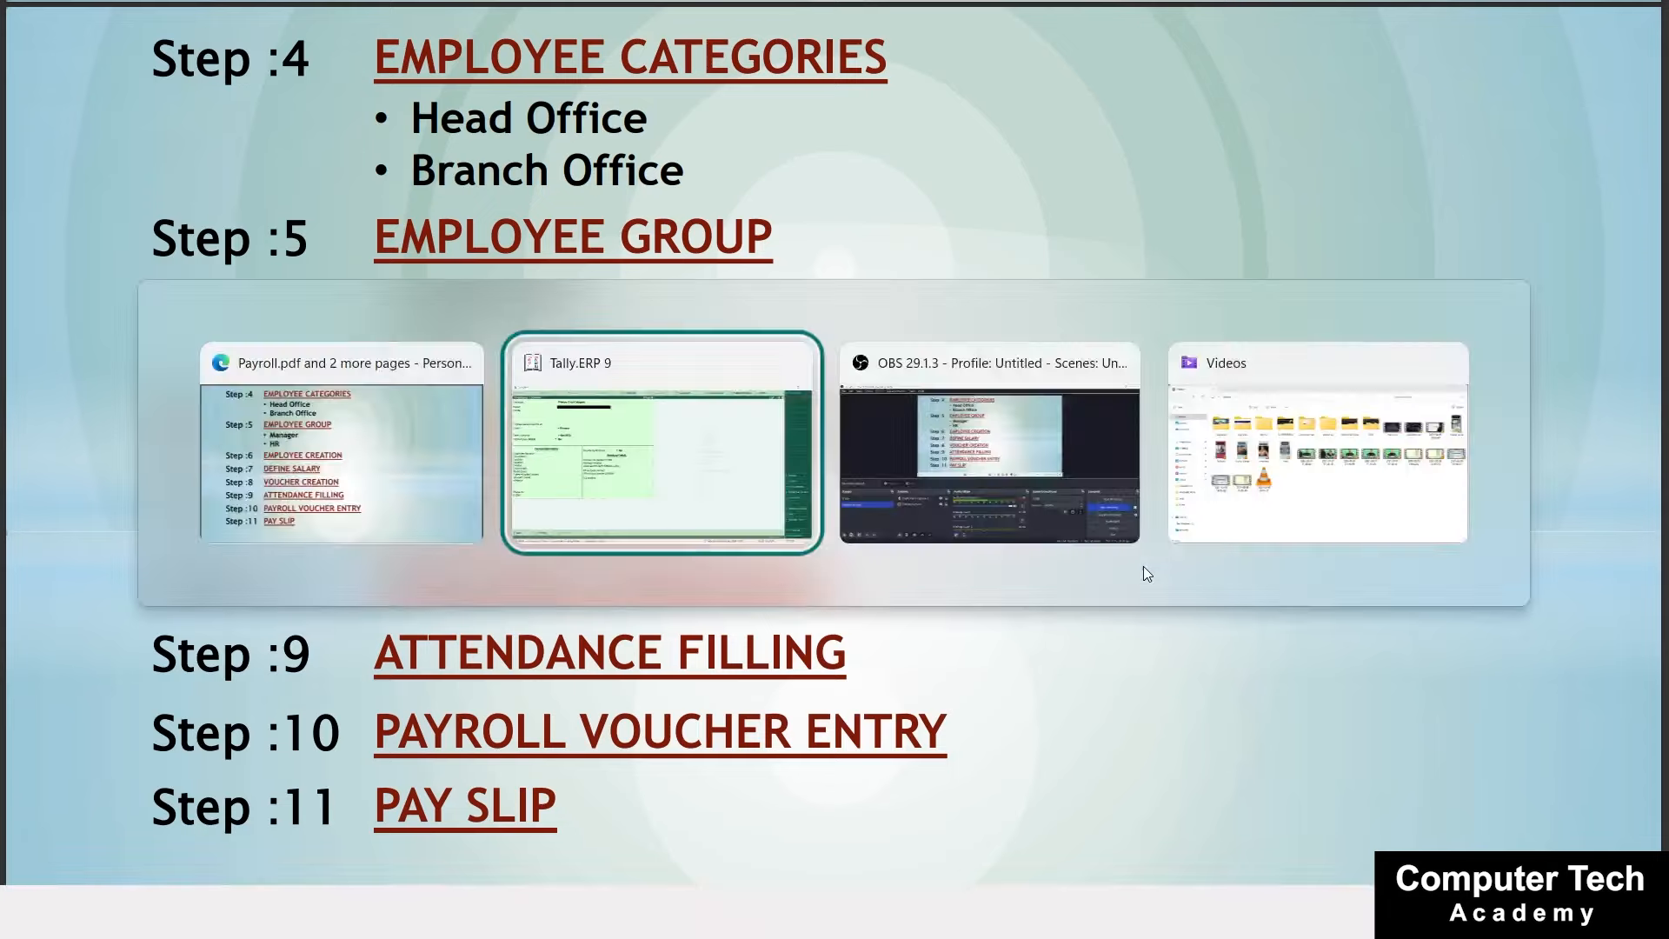
pyautogui.press('Escape')
pyautogui.press('y')
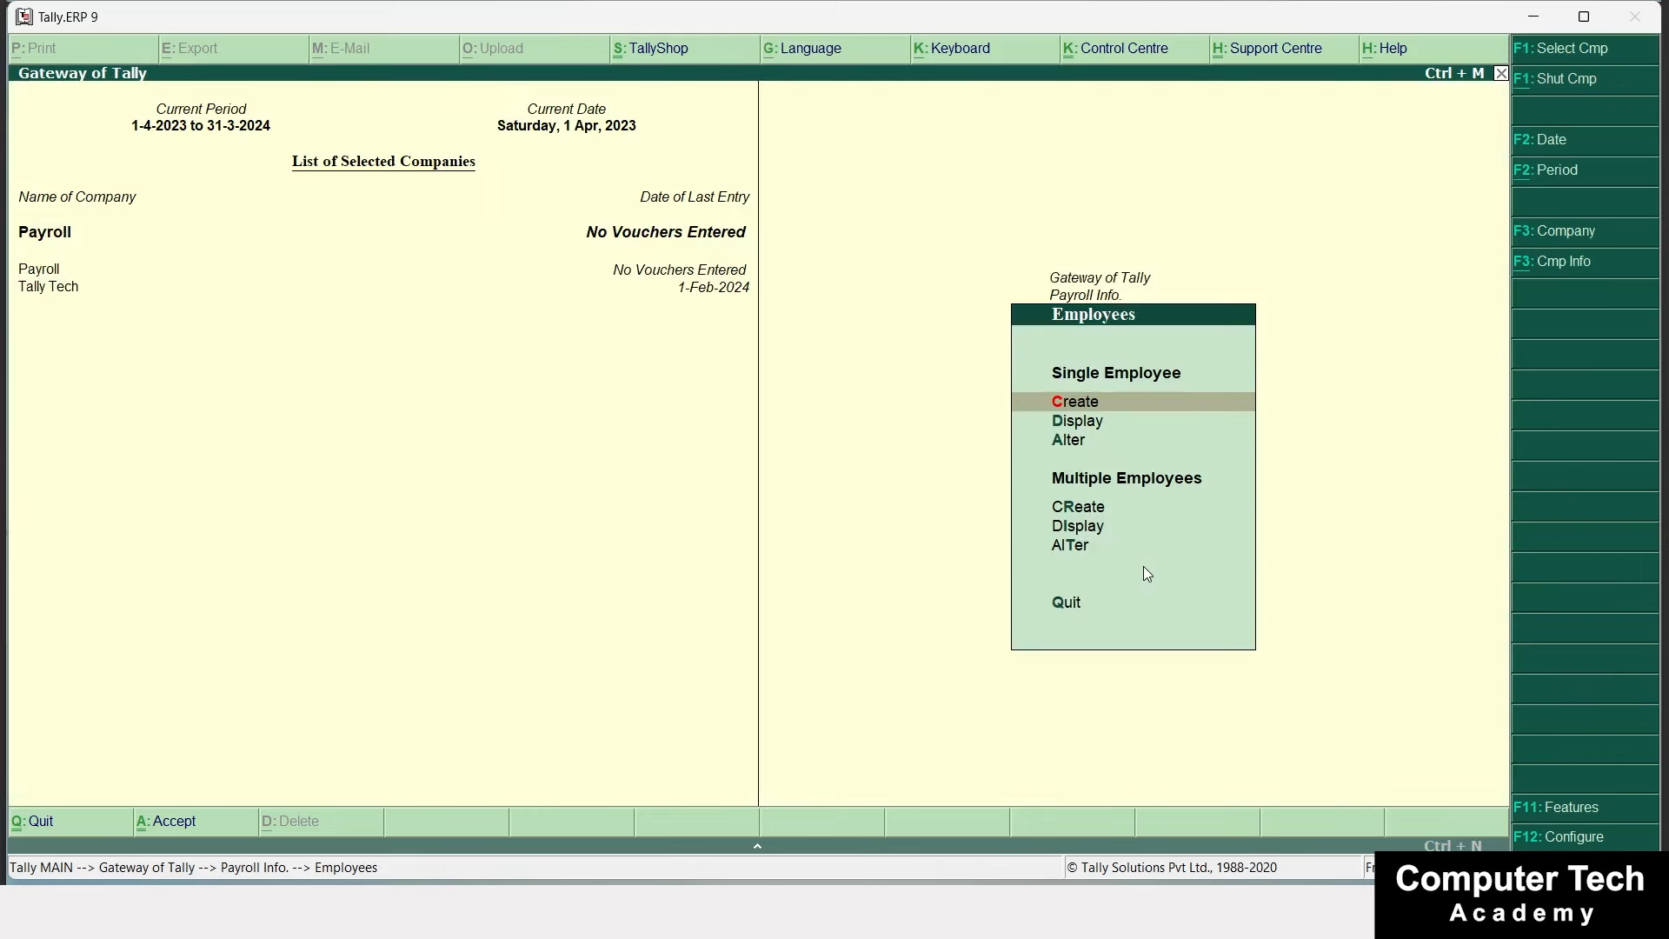
pyautogui.press('Escape')
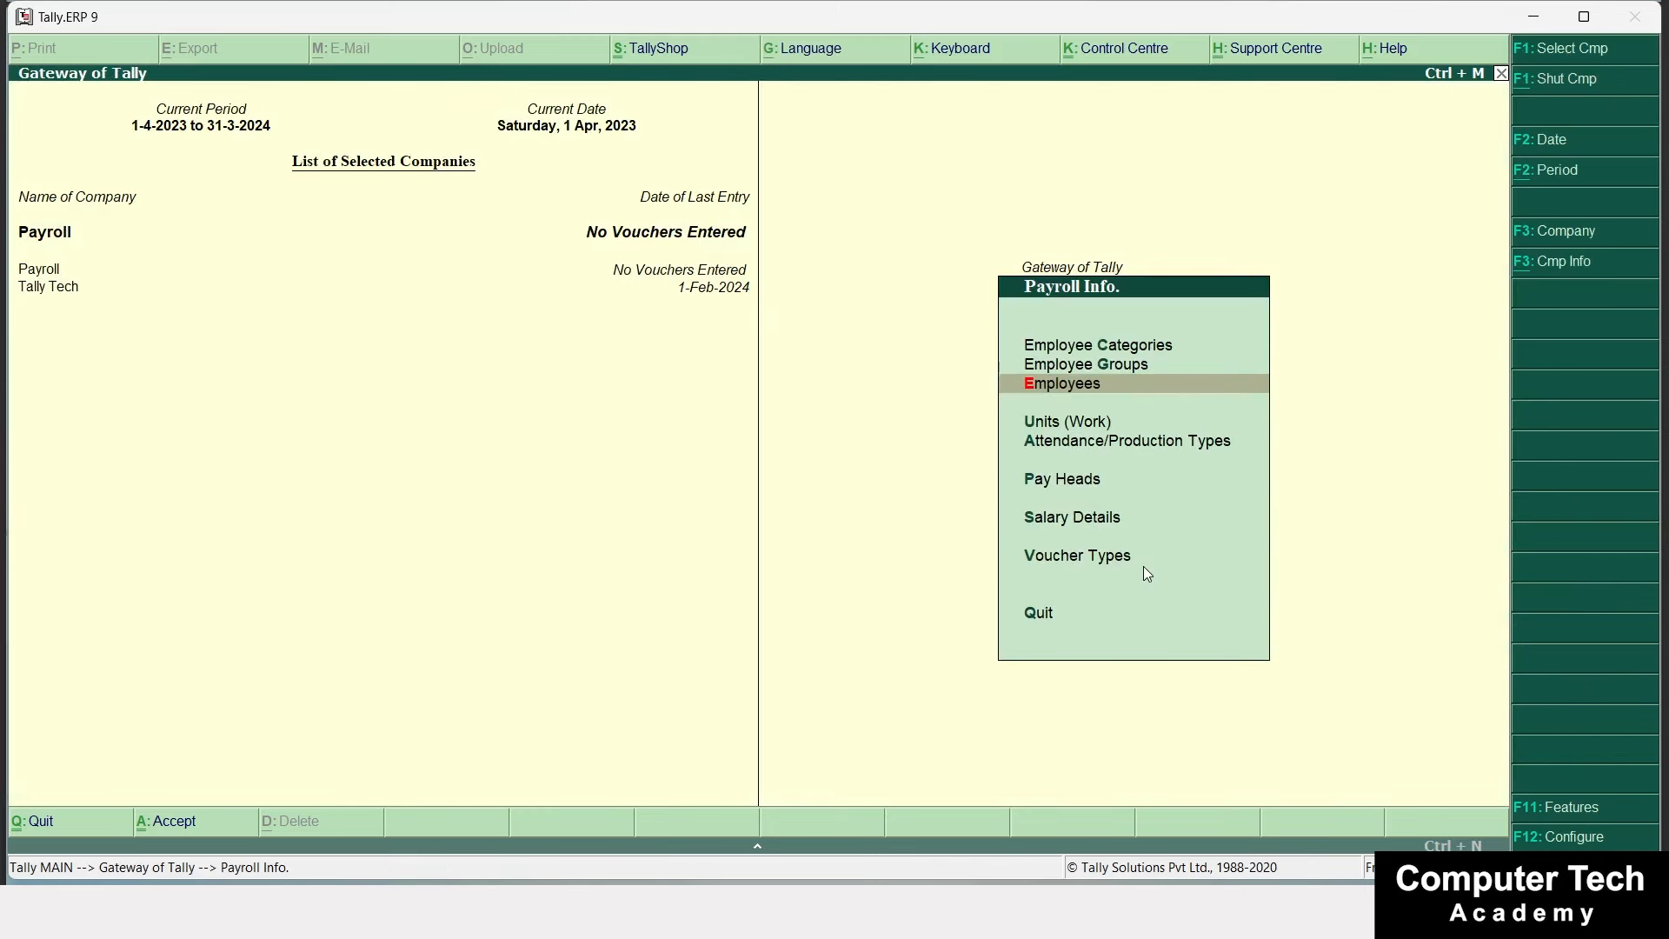
pyautogui.press('Down')
pyautogui.press('Down')
pyautogui.press('Down')
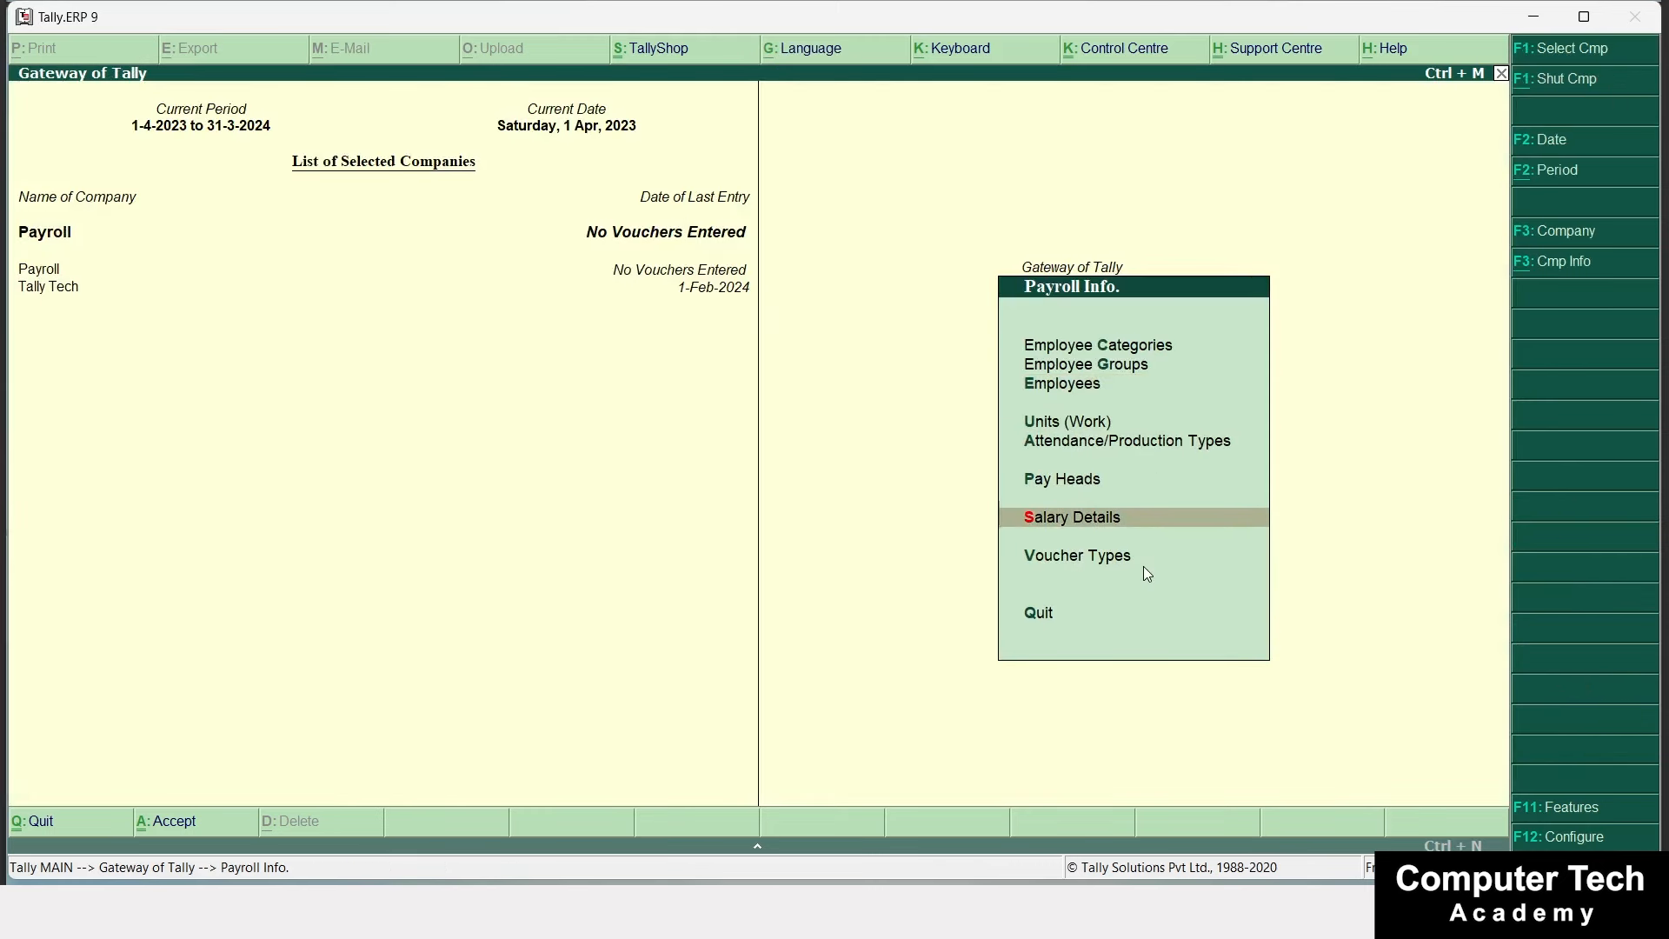
pyautogui.press('Return')
pyautogui.press('Return')
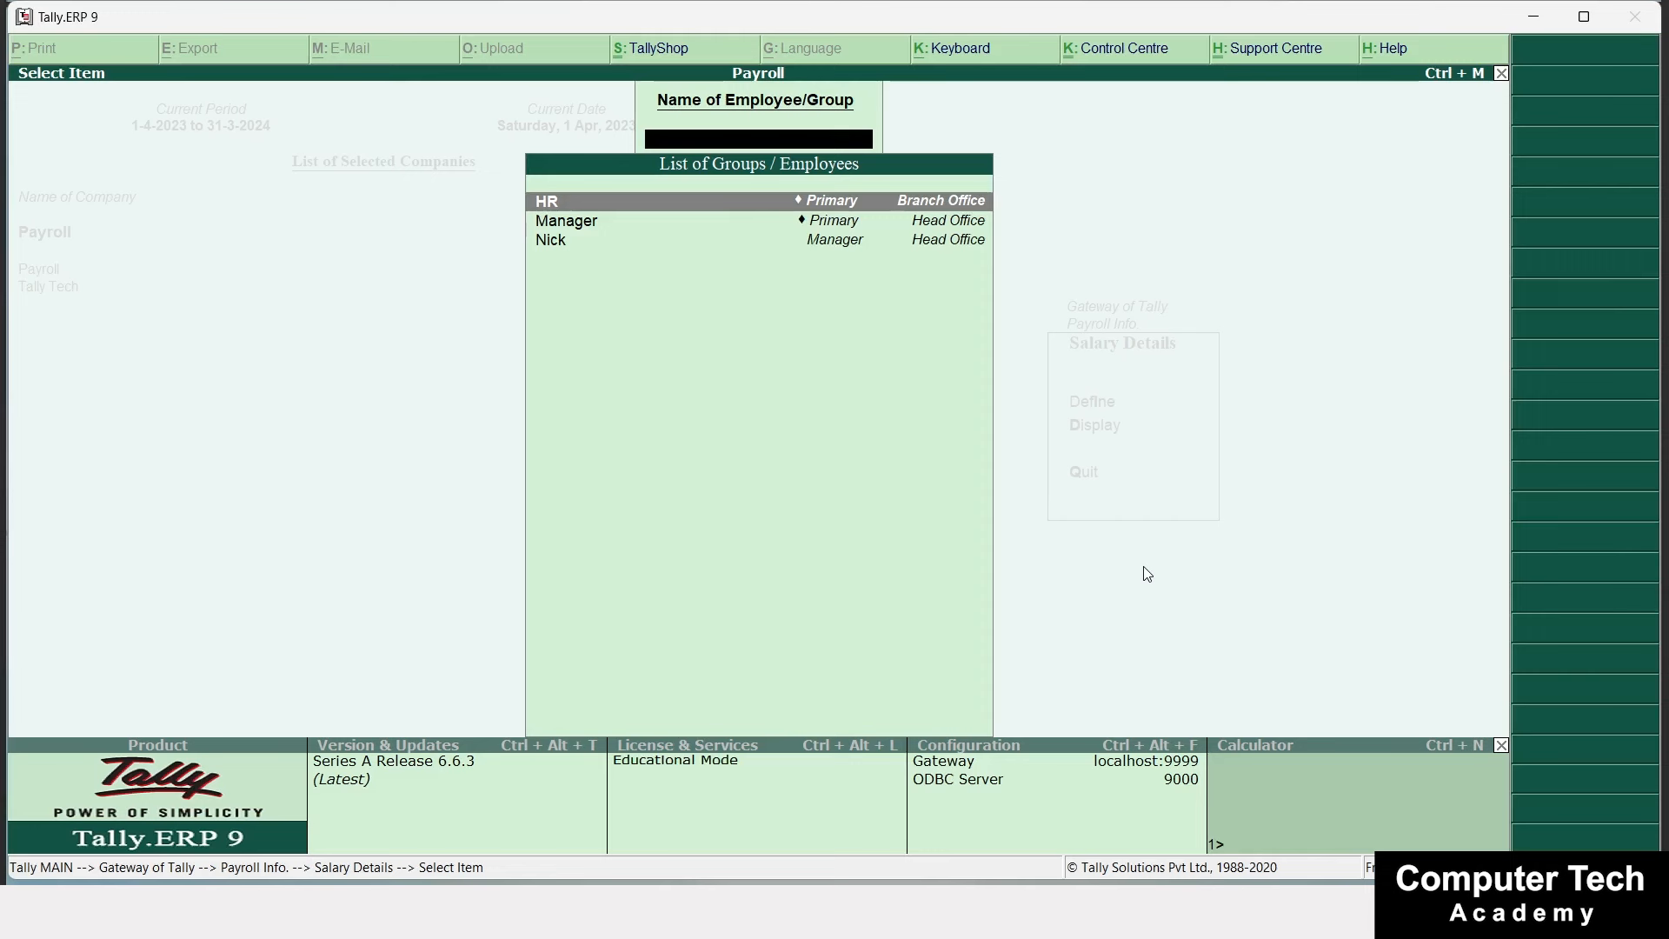
# Select the employee under the Manager group in the Define list to alter their salary details.
pyautogui.press('Down')
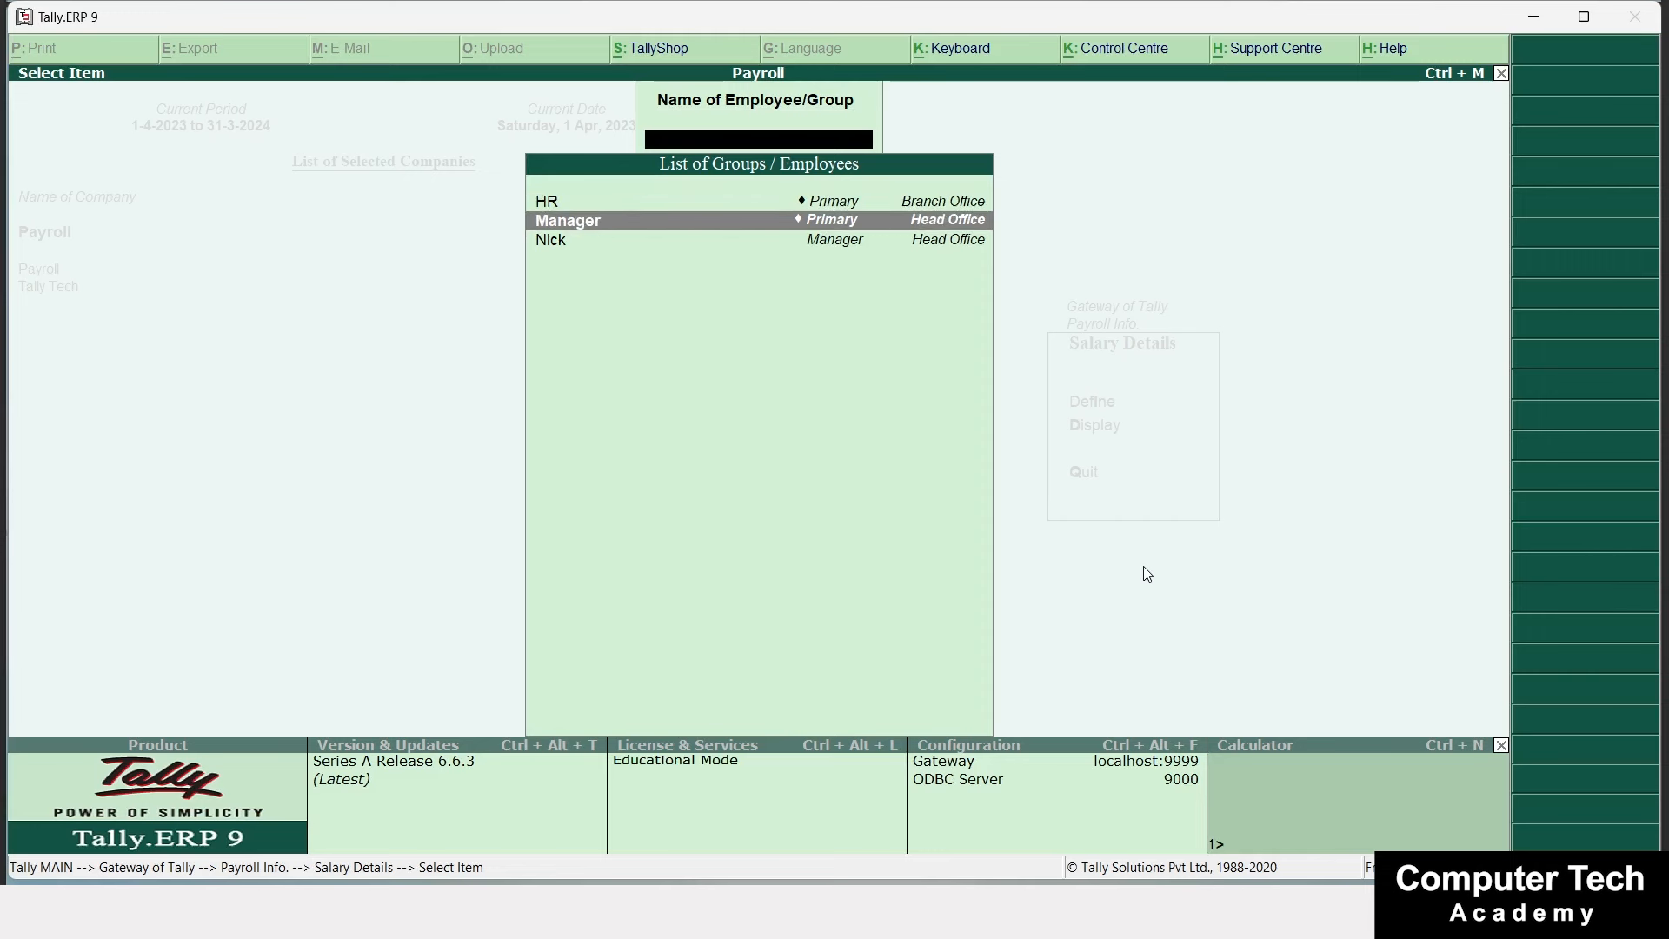
pyautogui.press('Down')
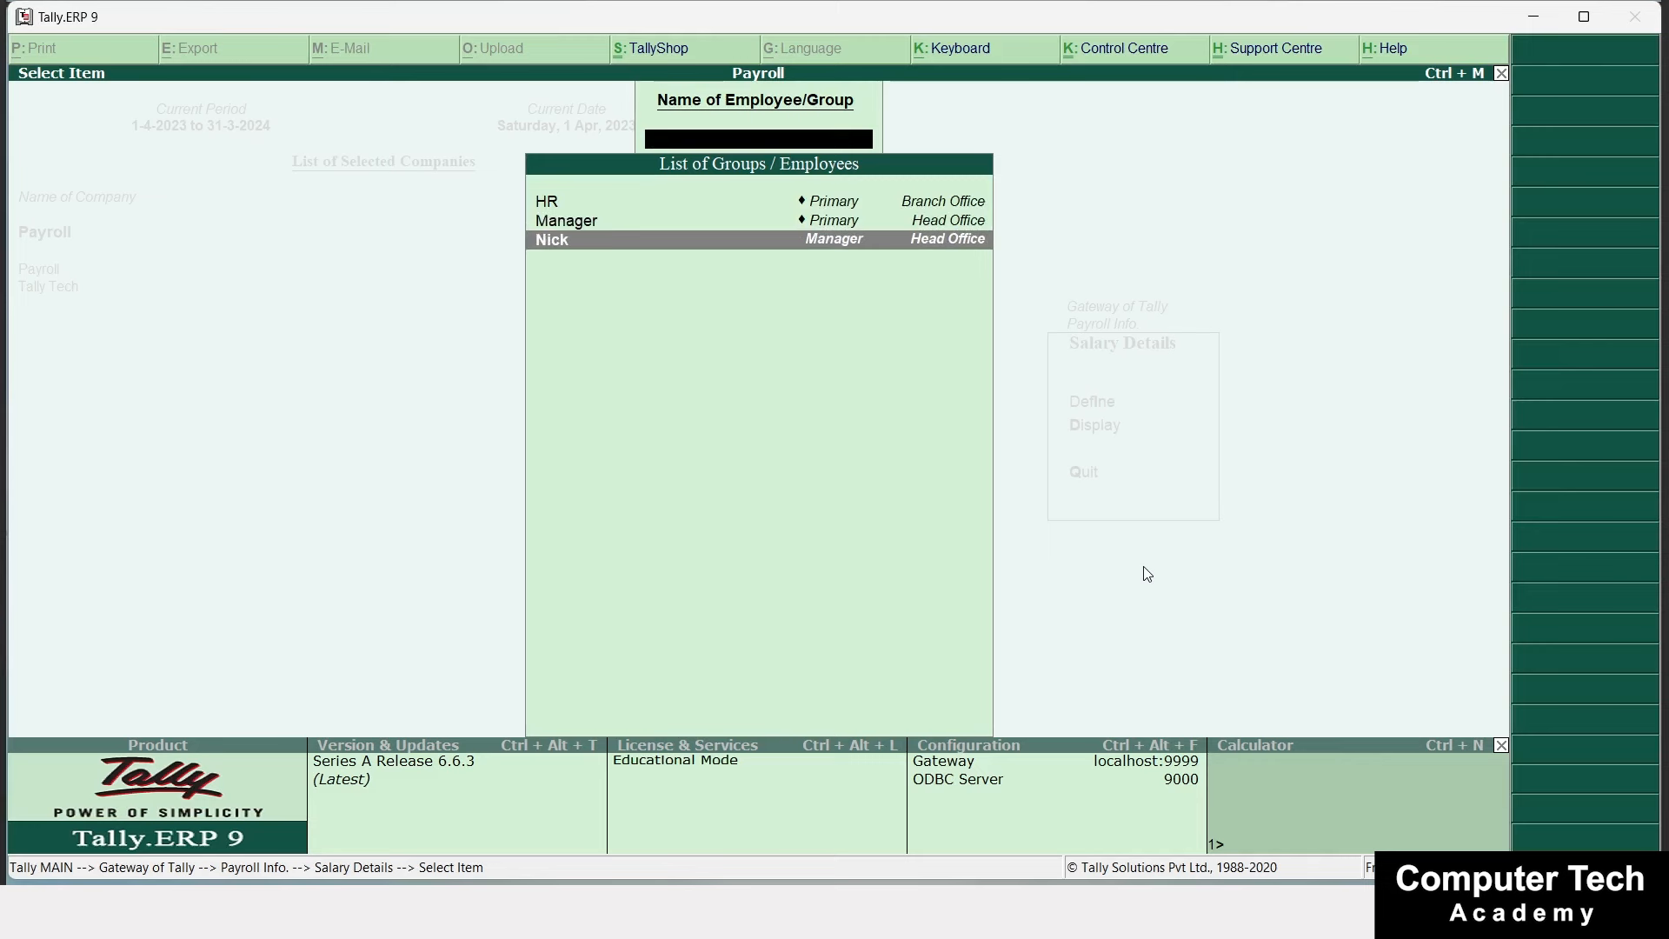
pyautogui.press('Return')
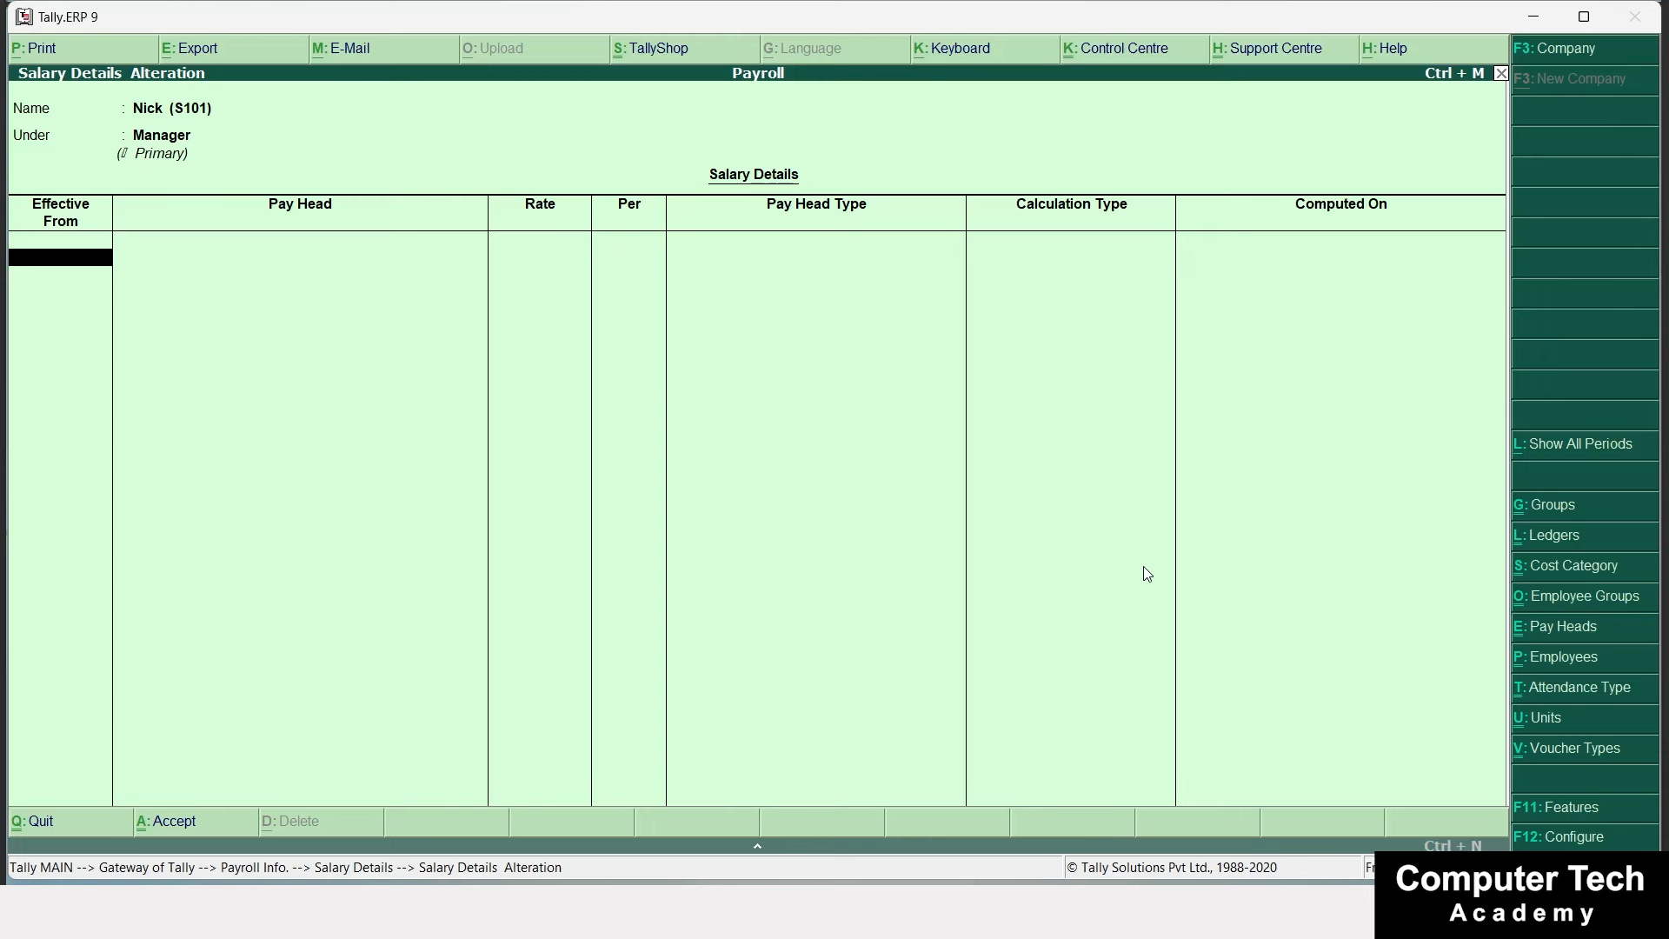
# Set Effective From to 1-12 and add Basic Salary 50,000 and Conveyance 500 per month.
pyautogui.write('1-12')
pyautogui.press('Return')
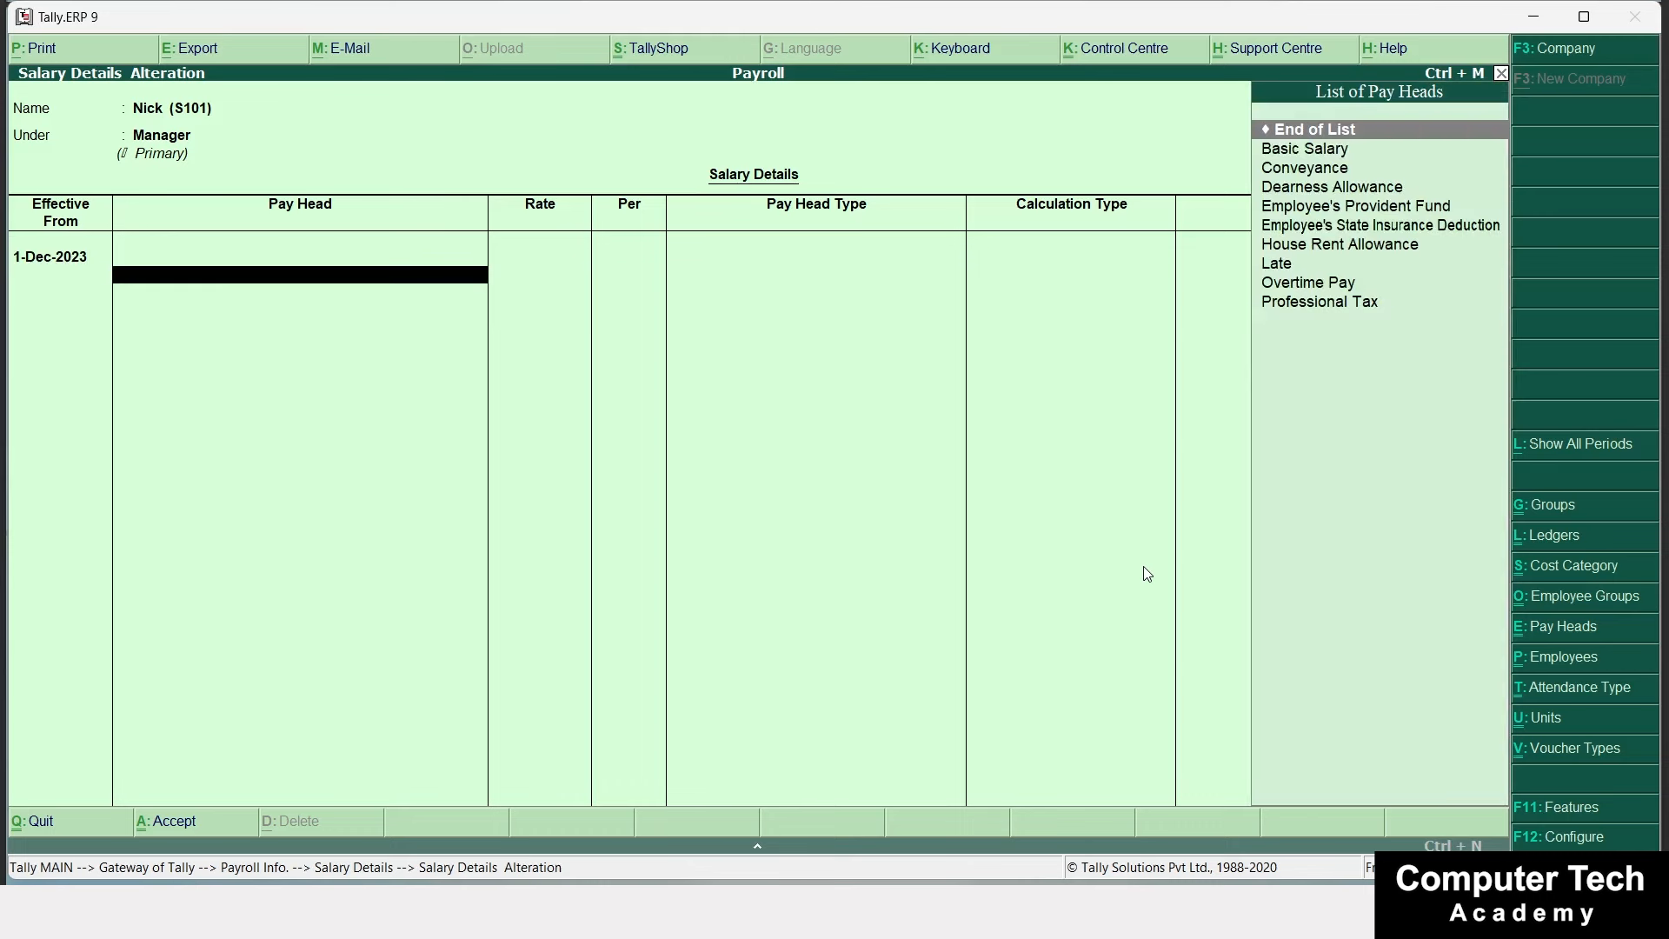
pyautogui.press('Down')
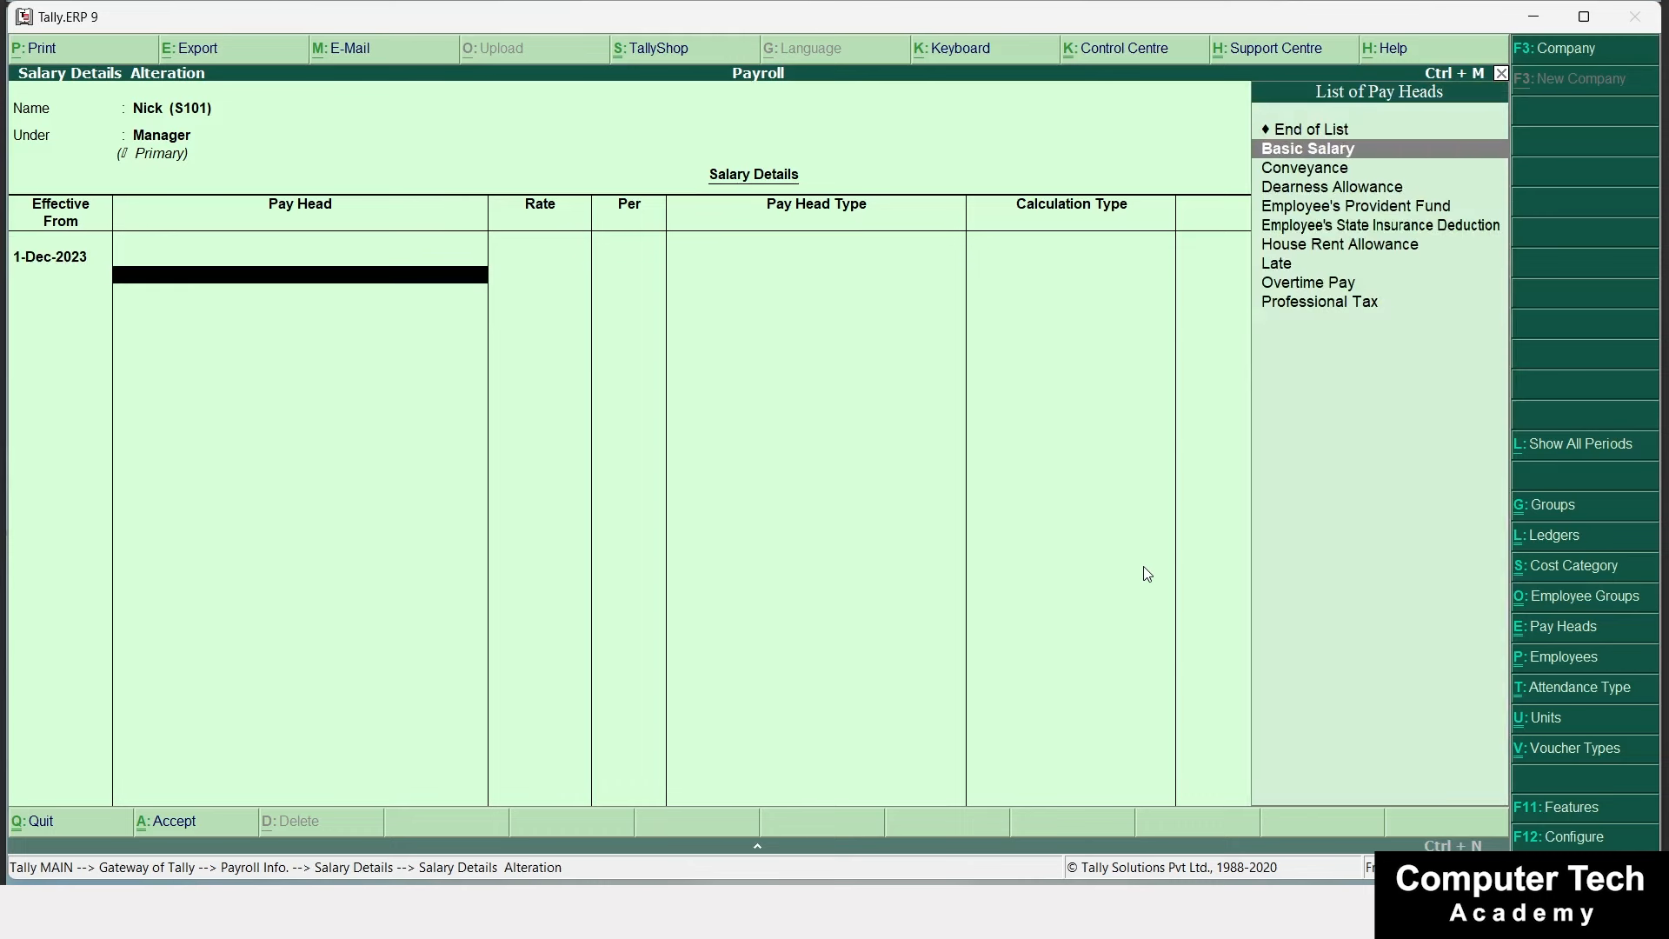
pyautogui.press('Return')
pyautogui.write('50000')
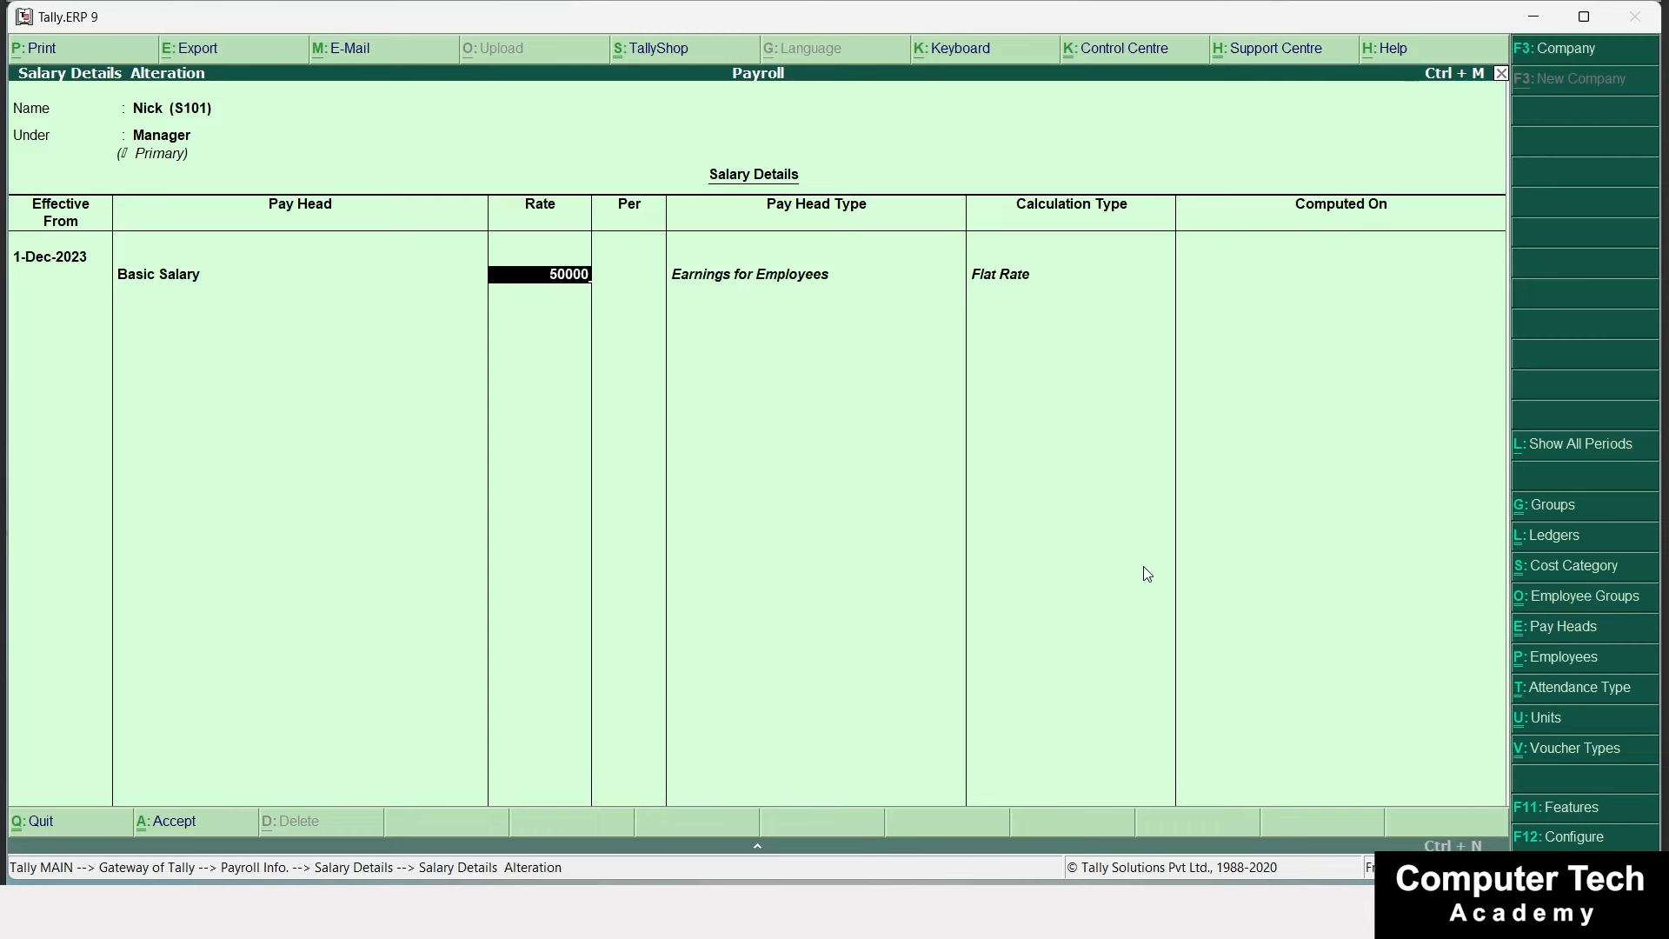
pyautogui.press('Return')
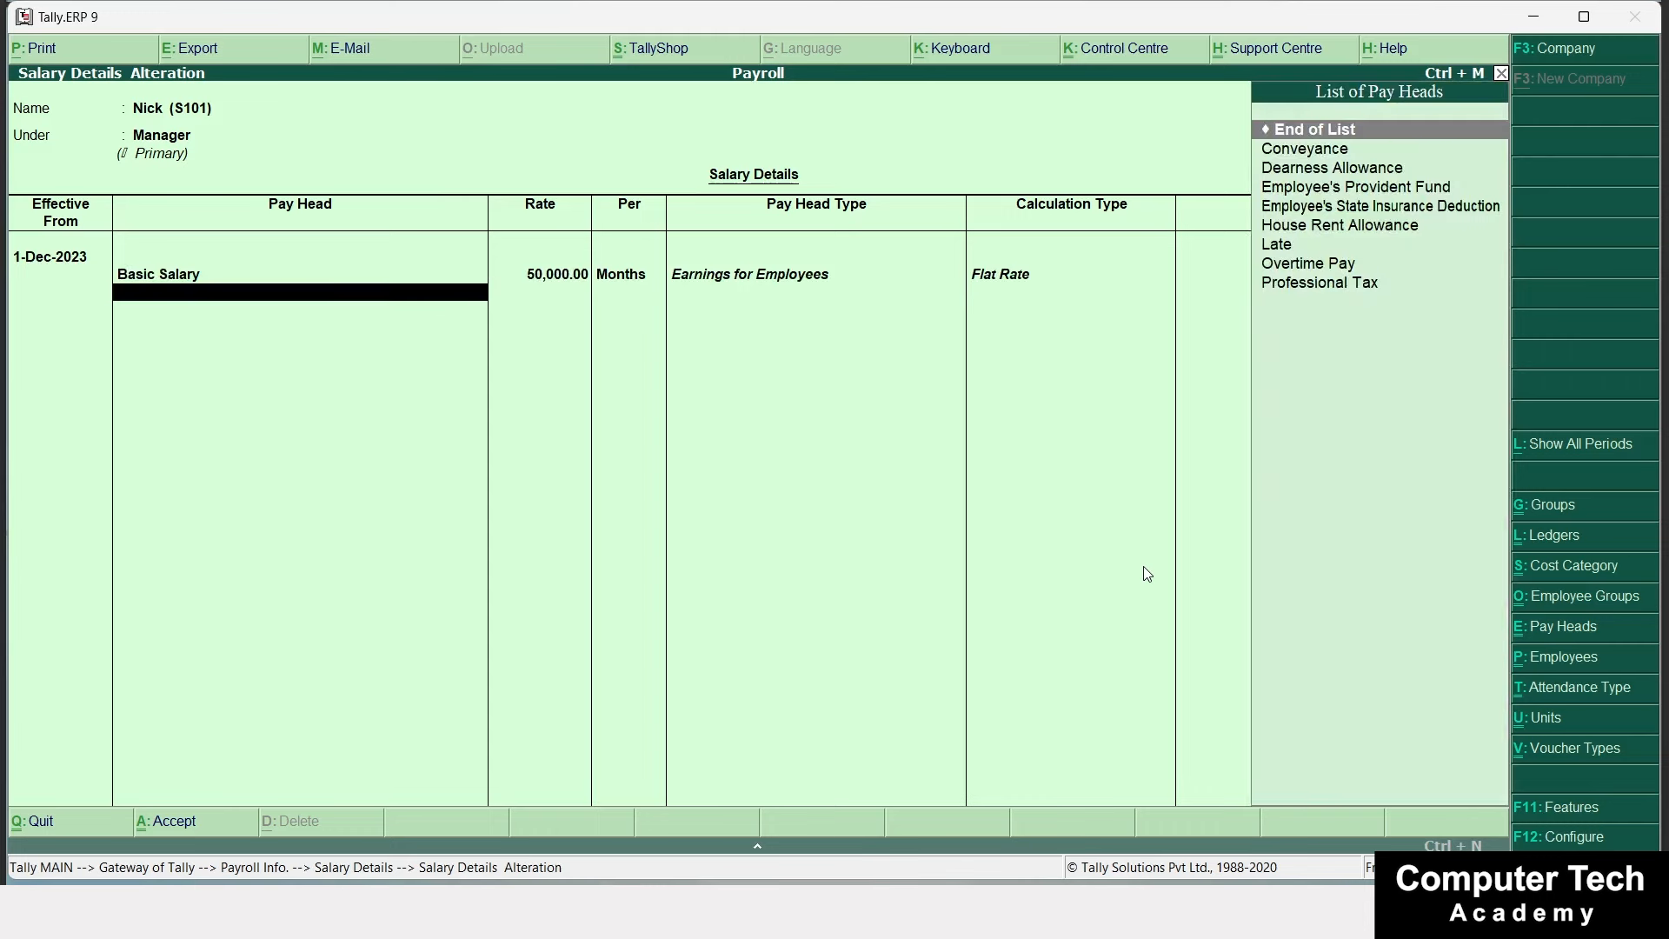
pyautogui.press('Down')
pyautogui.press('Return')
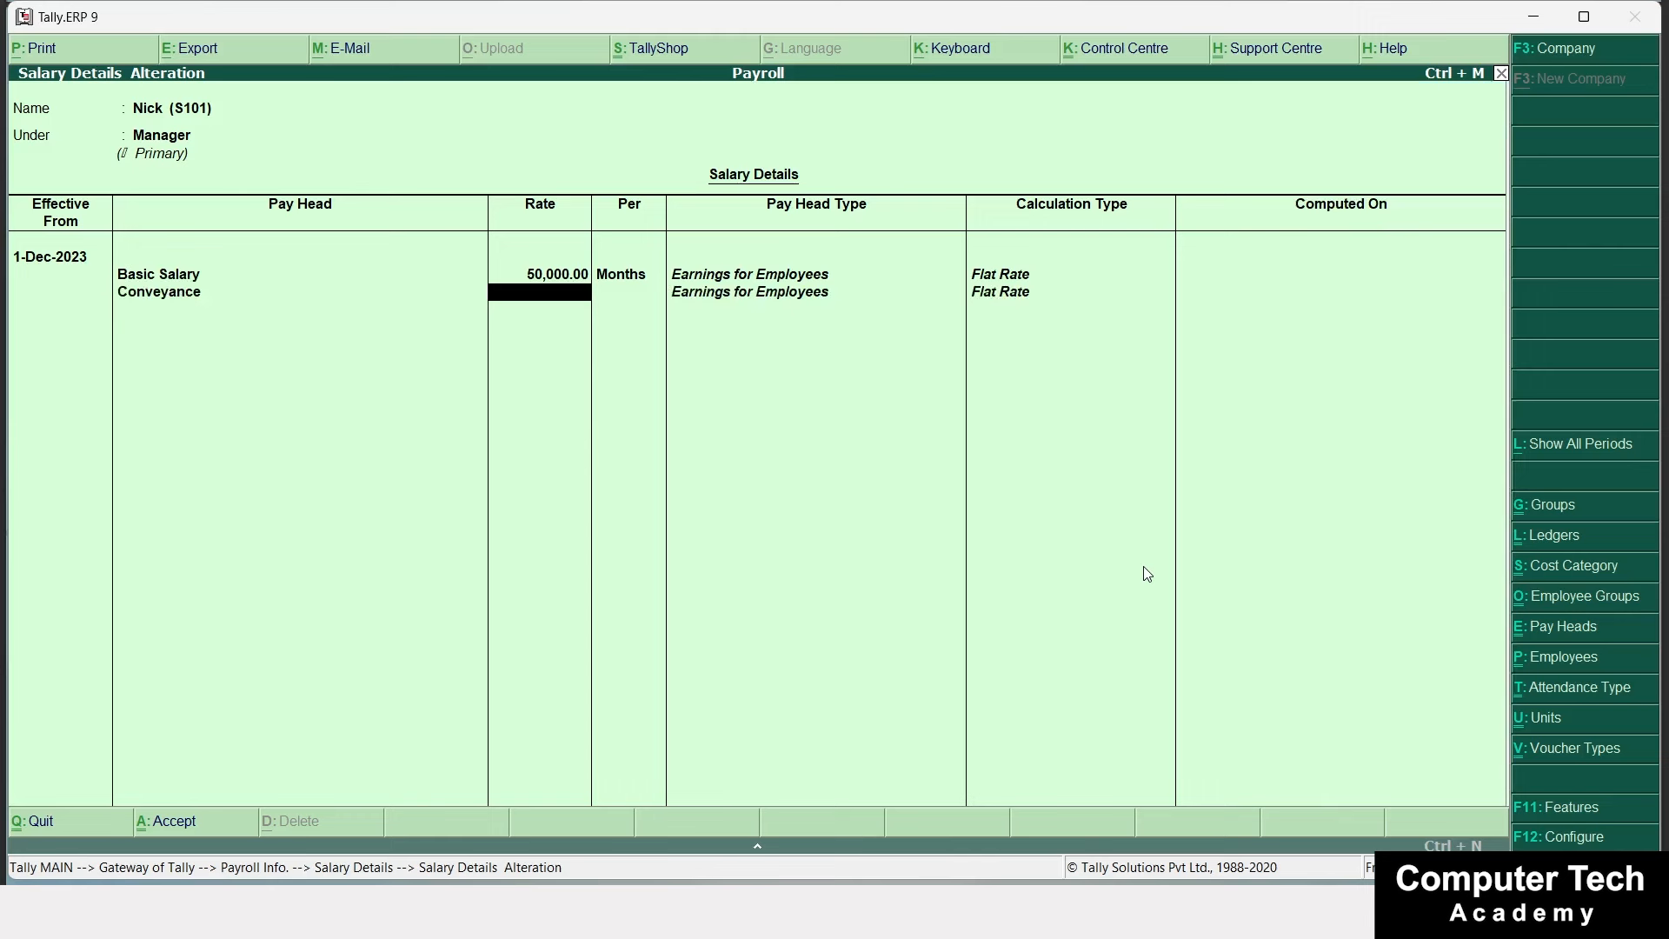
pyautogui.write('500')
pyautogui.press('Return')
# Add Dearness Allowance, Employee's Provident Fund, ESI Deduction and House Rent Allowance pay heads.
pyautogui.press('Down')
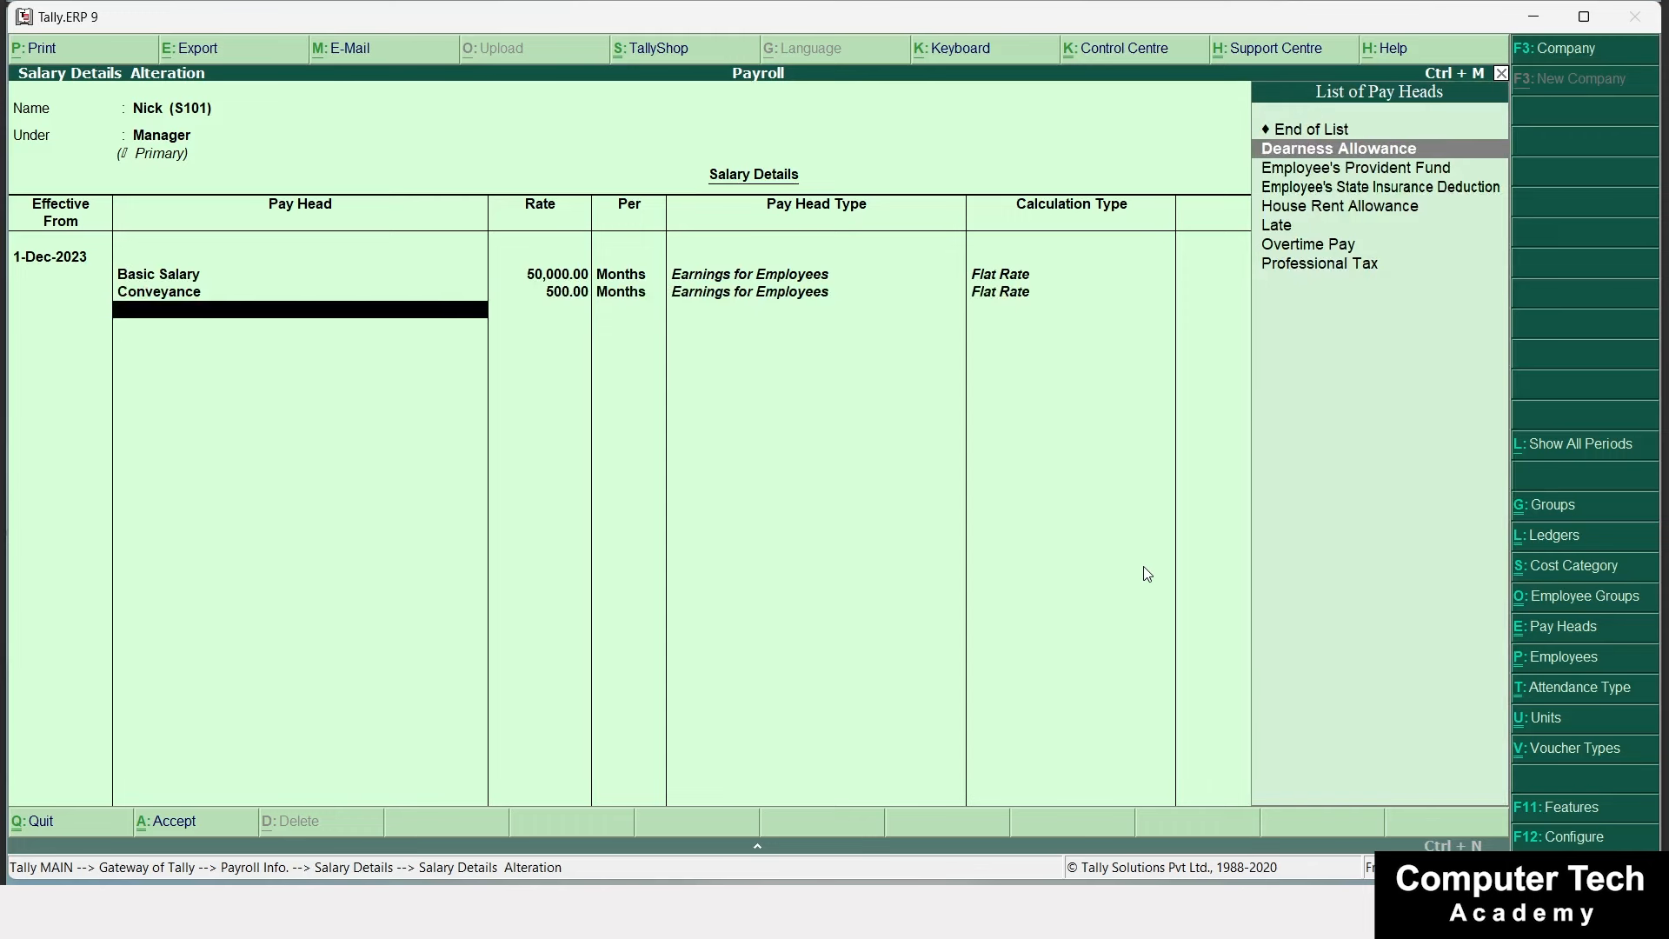
pyautogui.press('Return')
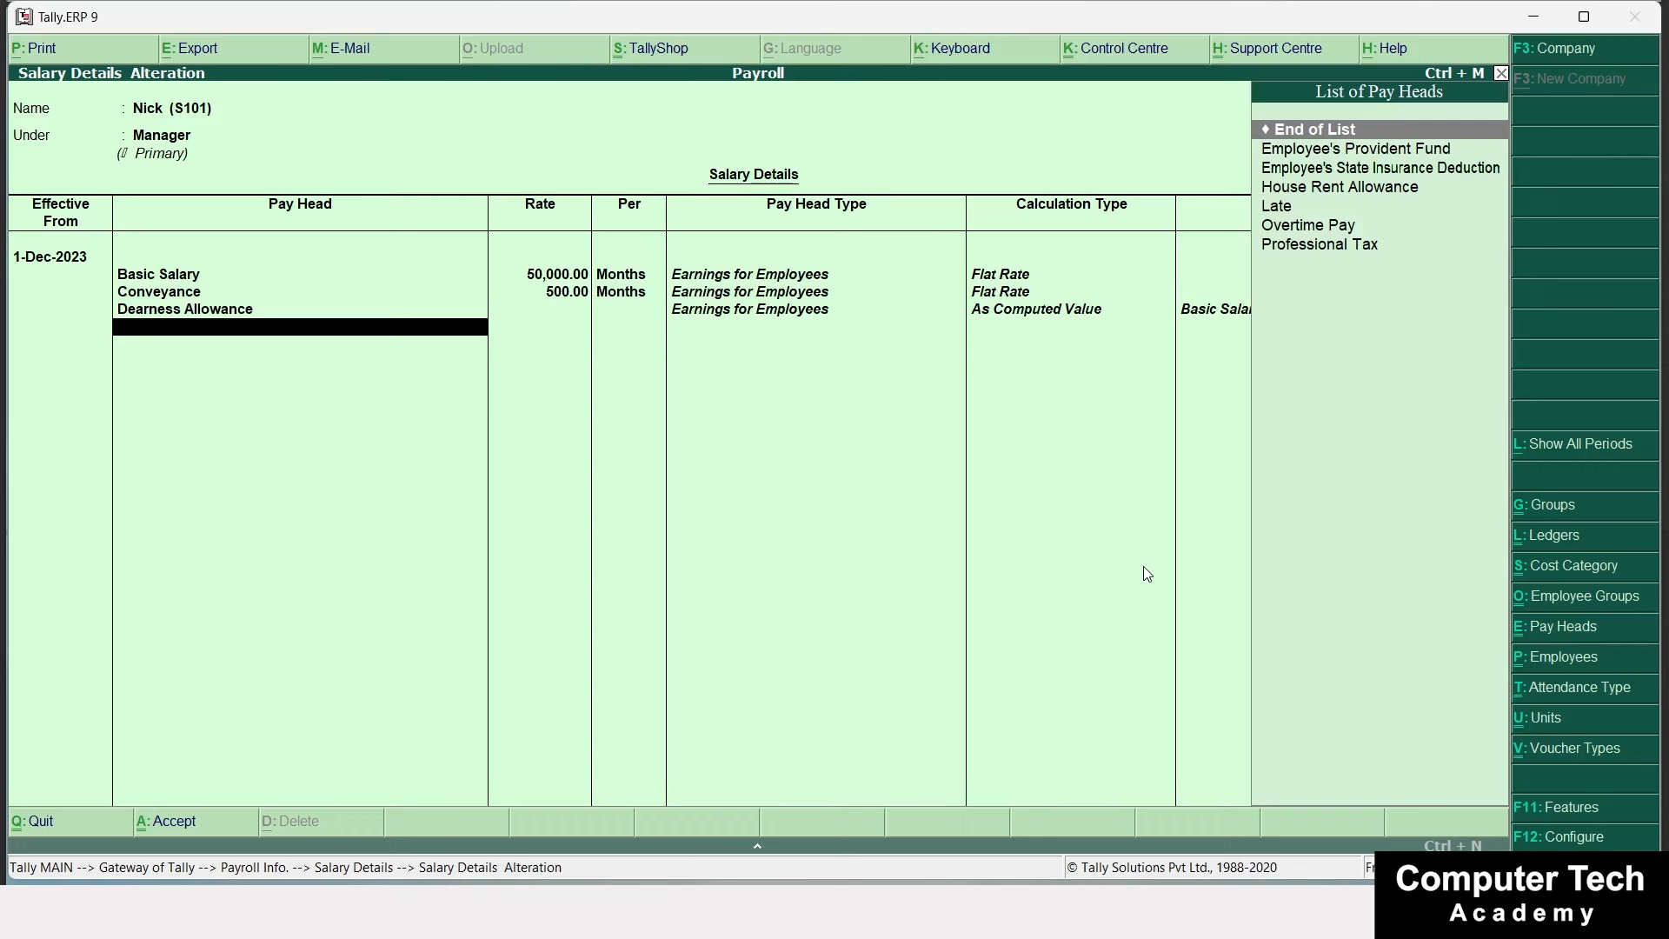
pyautogui.press('Down')
pyautogui.press('Return')
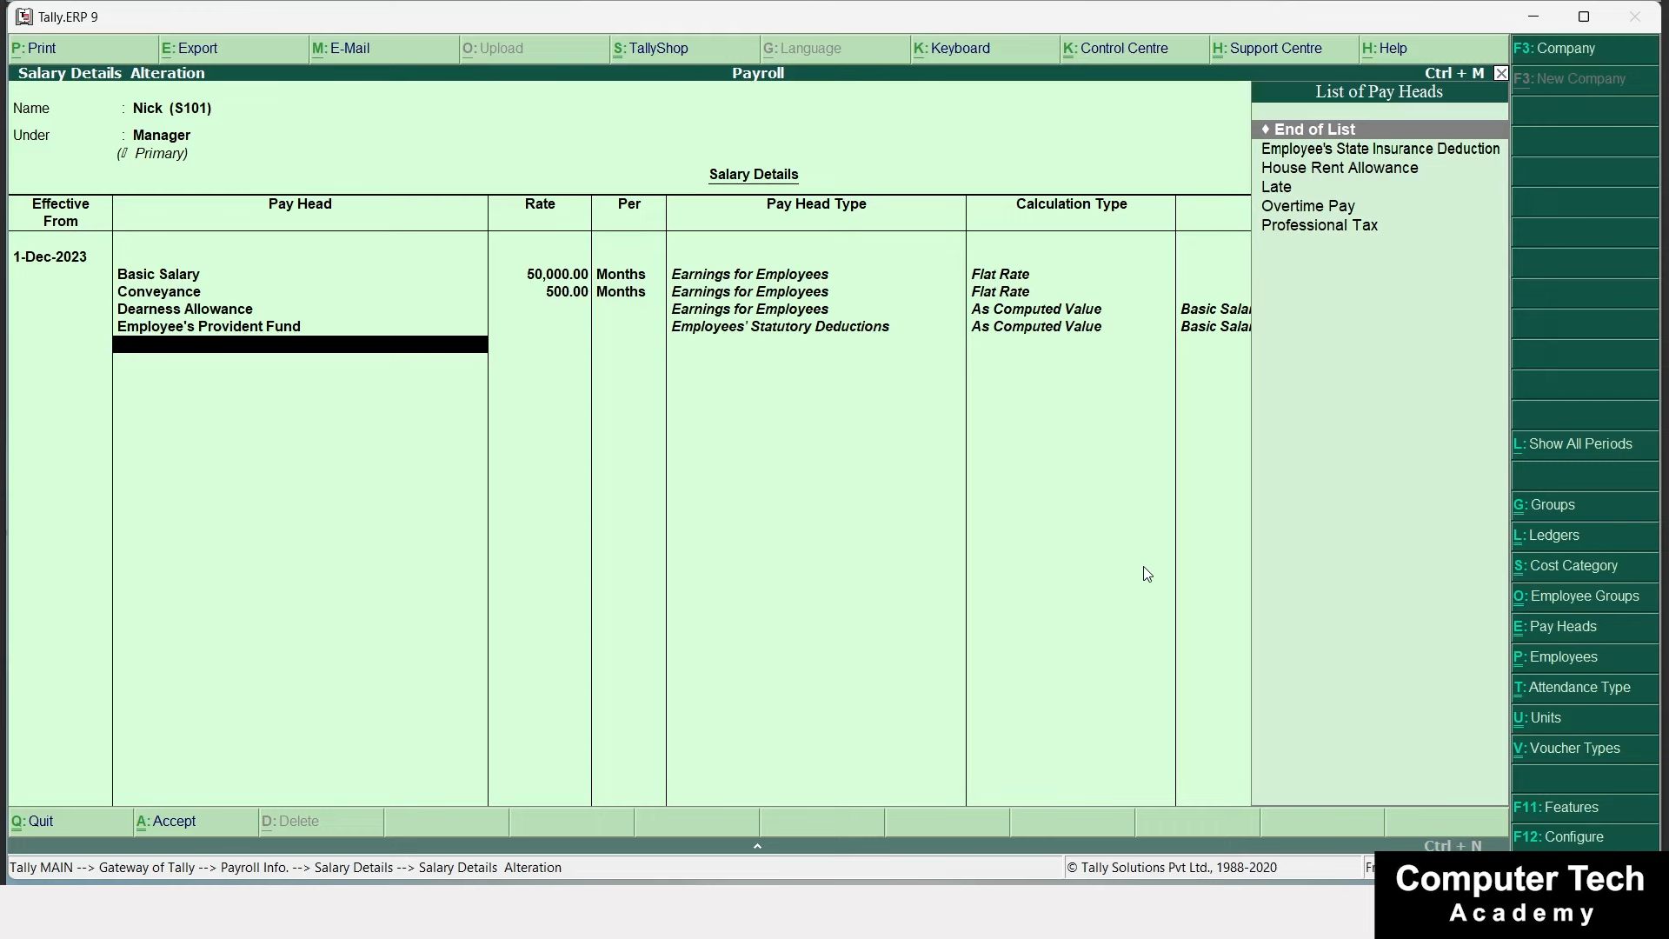
pyautogui.press('Down')
pyautogui.press('Return')
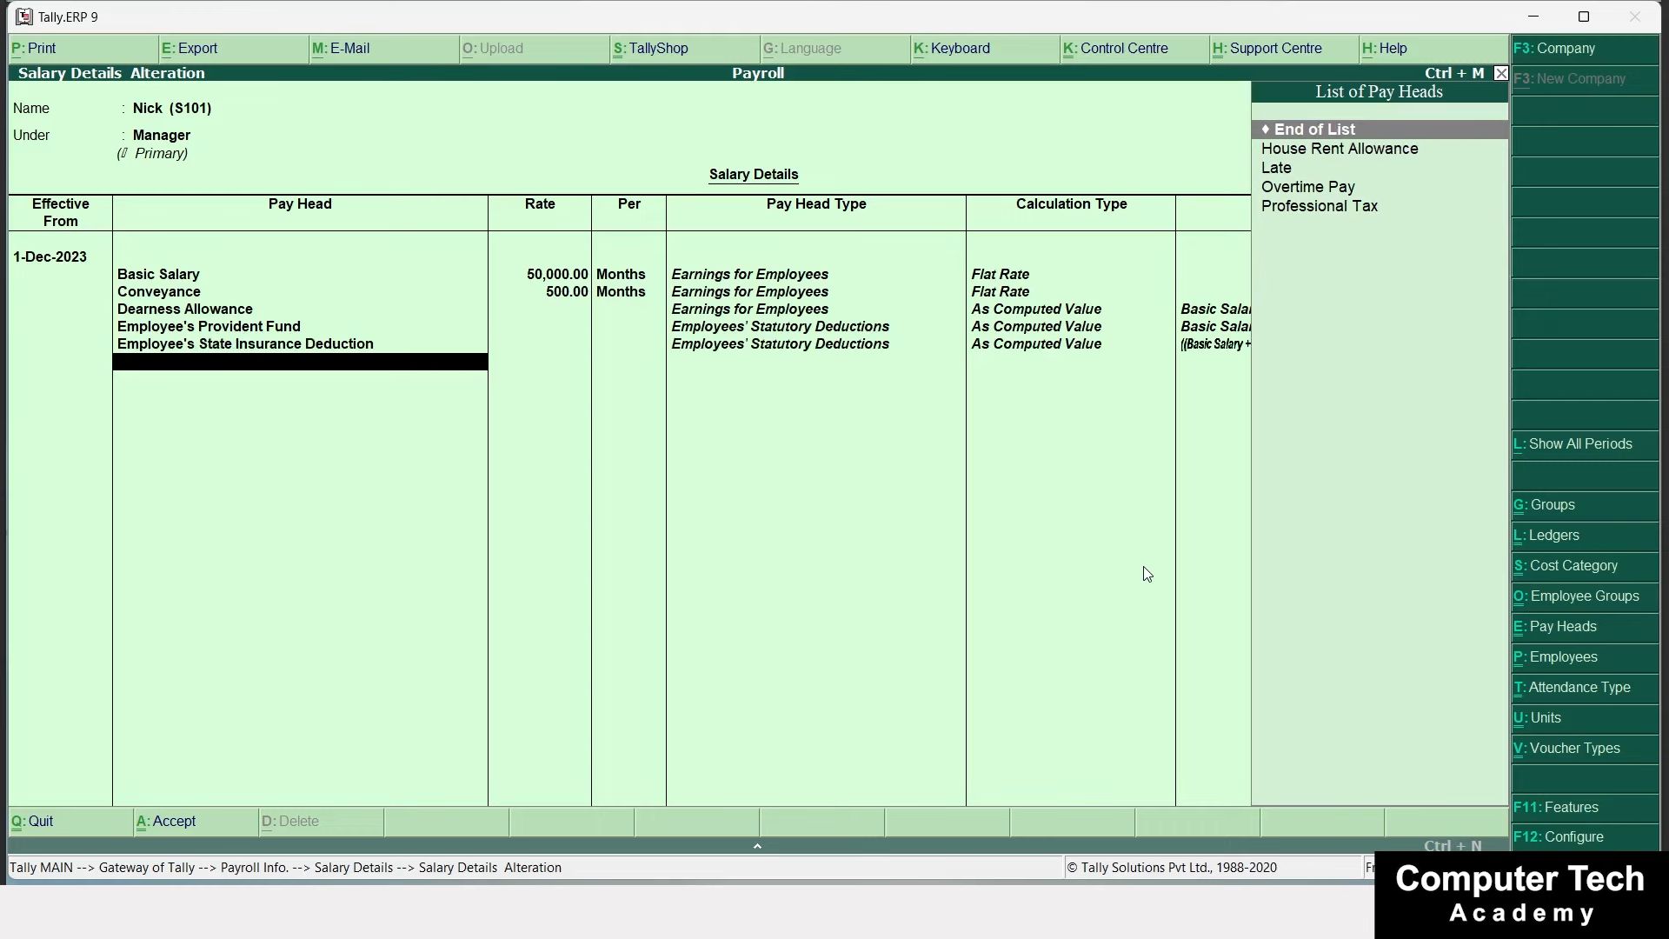
pyautogui.press('Down')
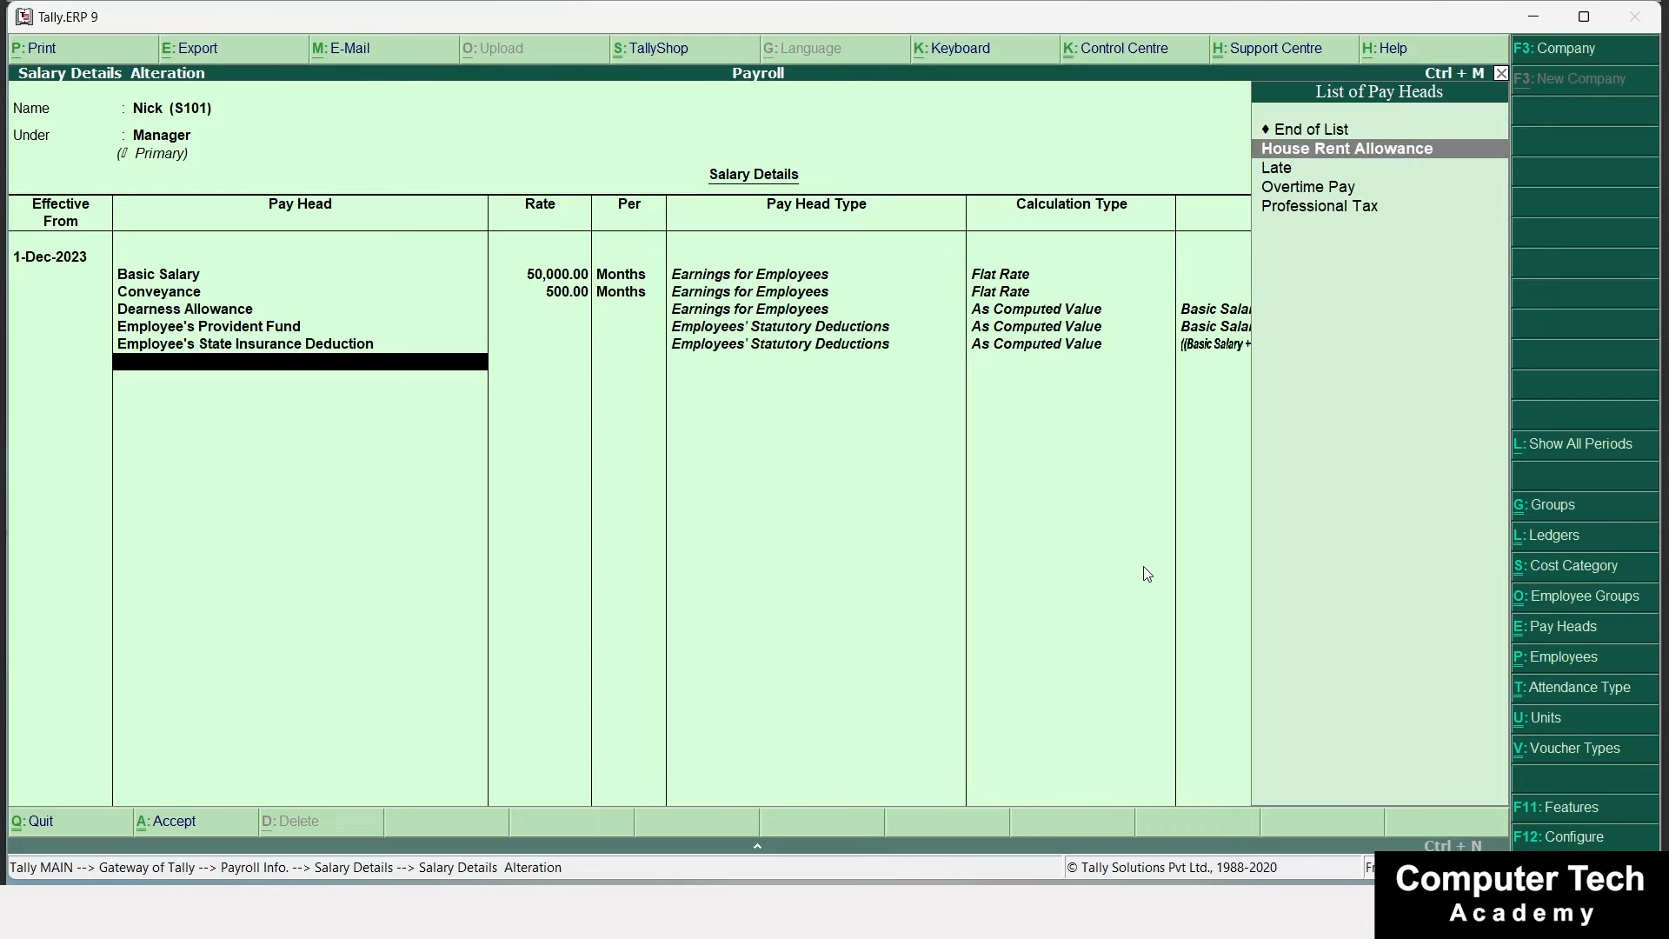
pyautogui.press('Return')
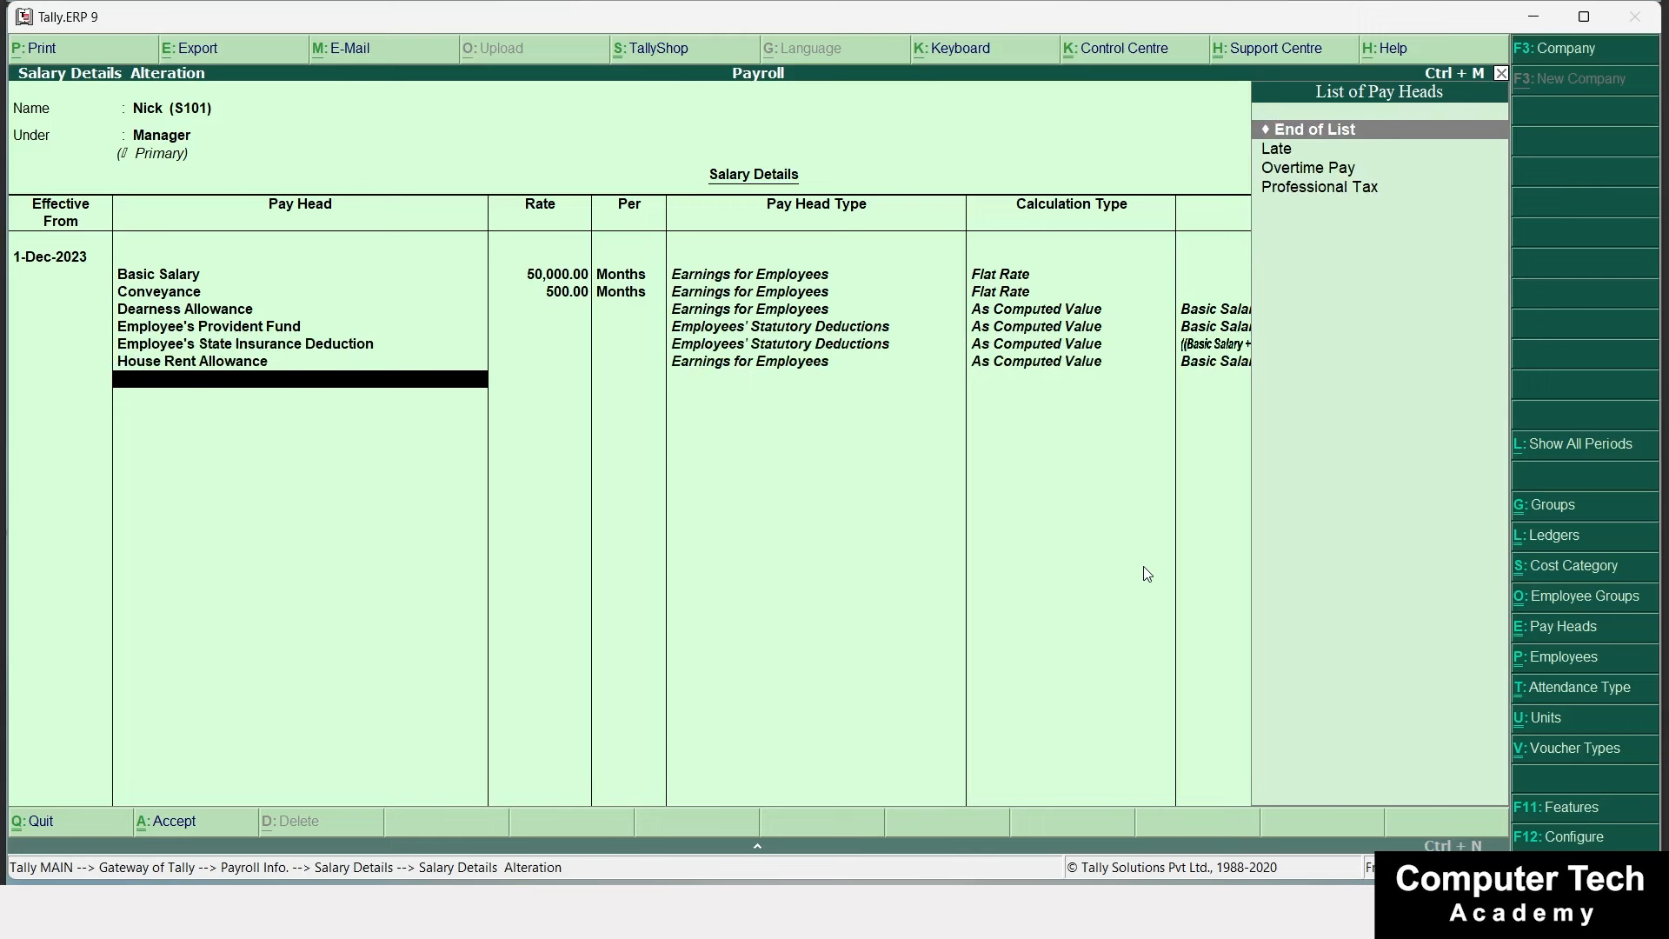
# Add Late at 10 per hour, Overtime Pay at 5 per hour and Professional Tax, then save.
pyautogui.press('Down')
pyautogui.press('Return')
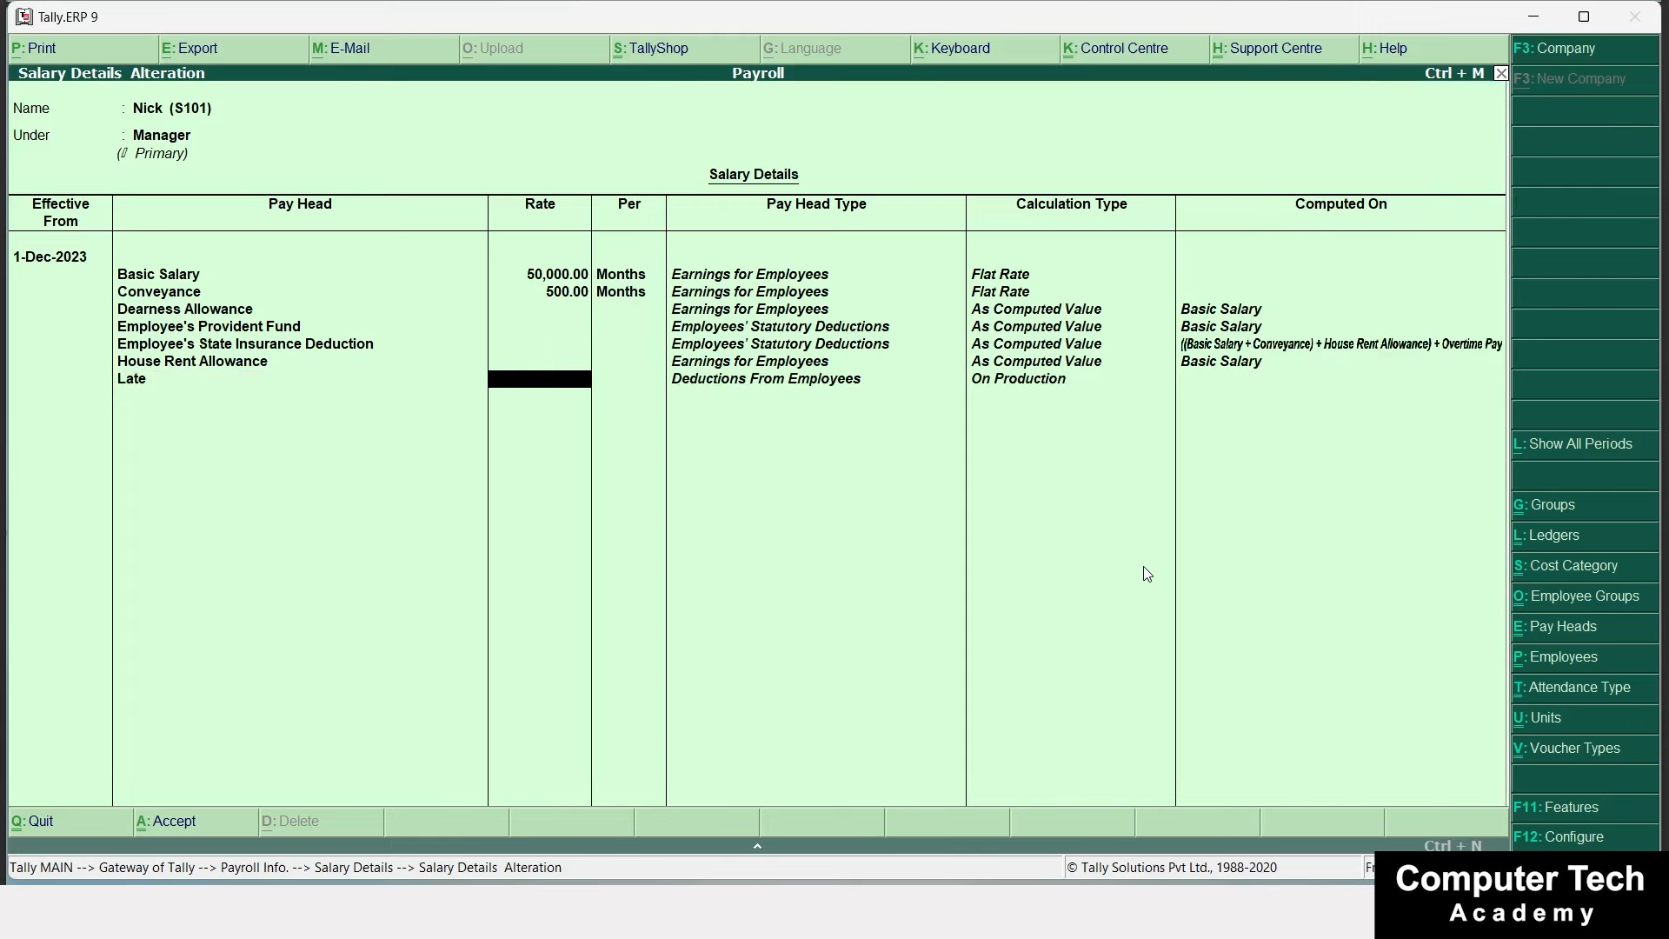
pyautogui.write('10')
pyautogui.press('Return')
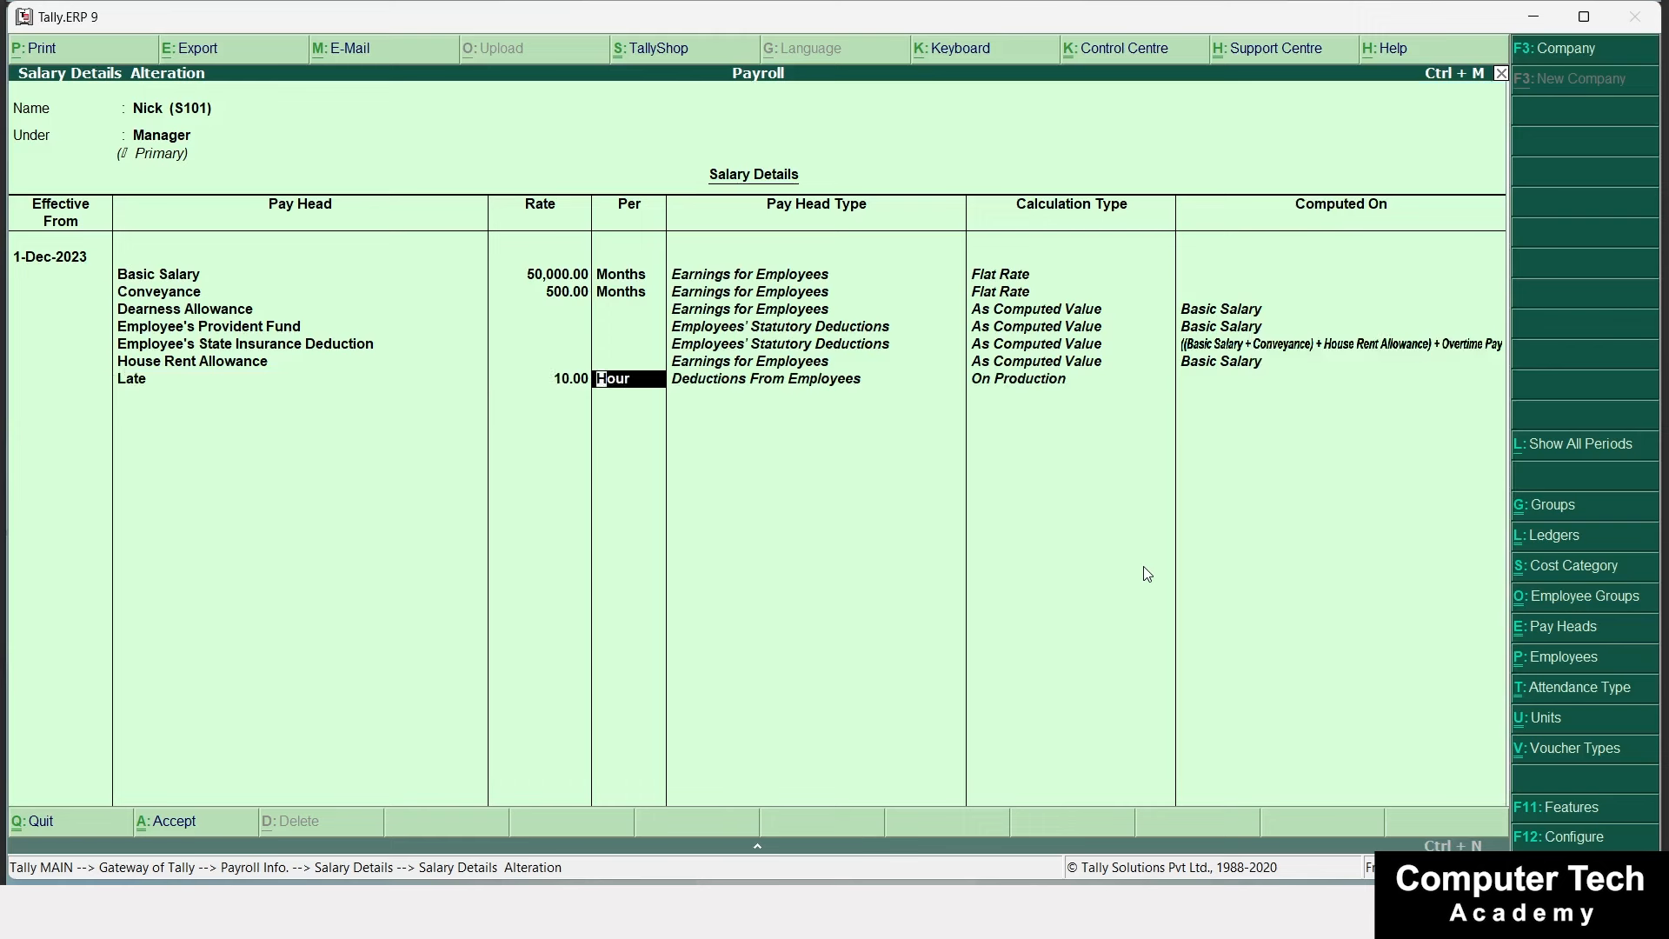
pyautogui.press('Return')
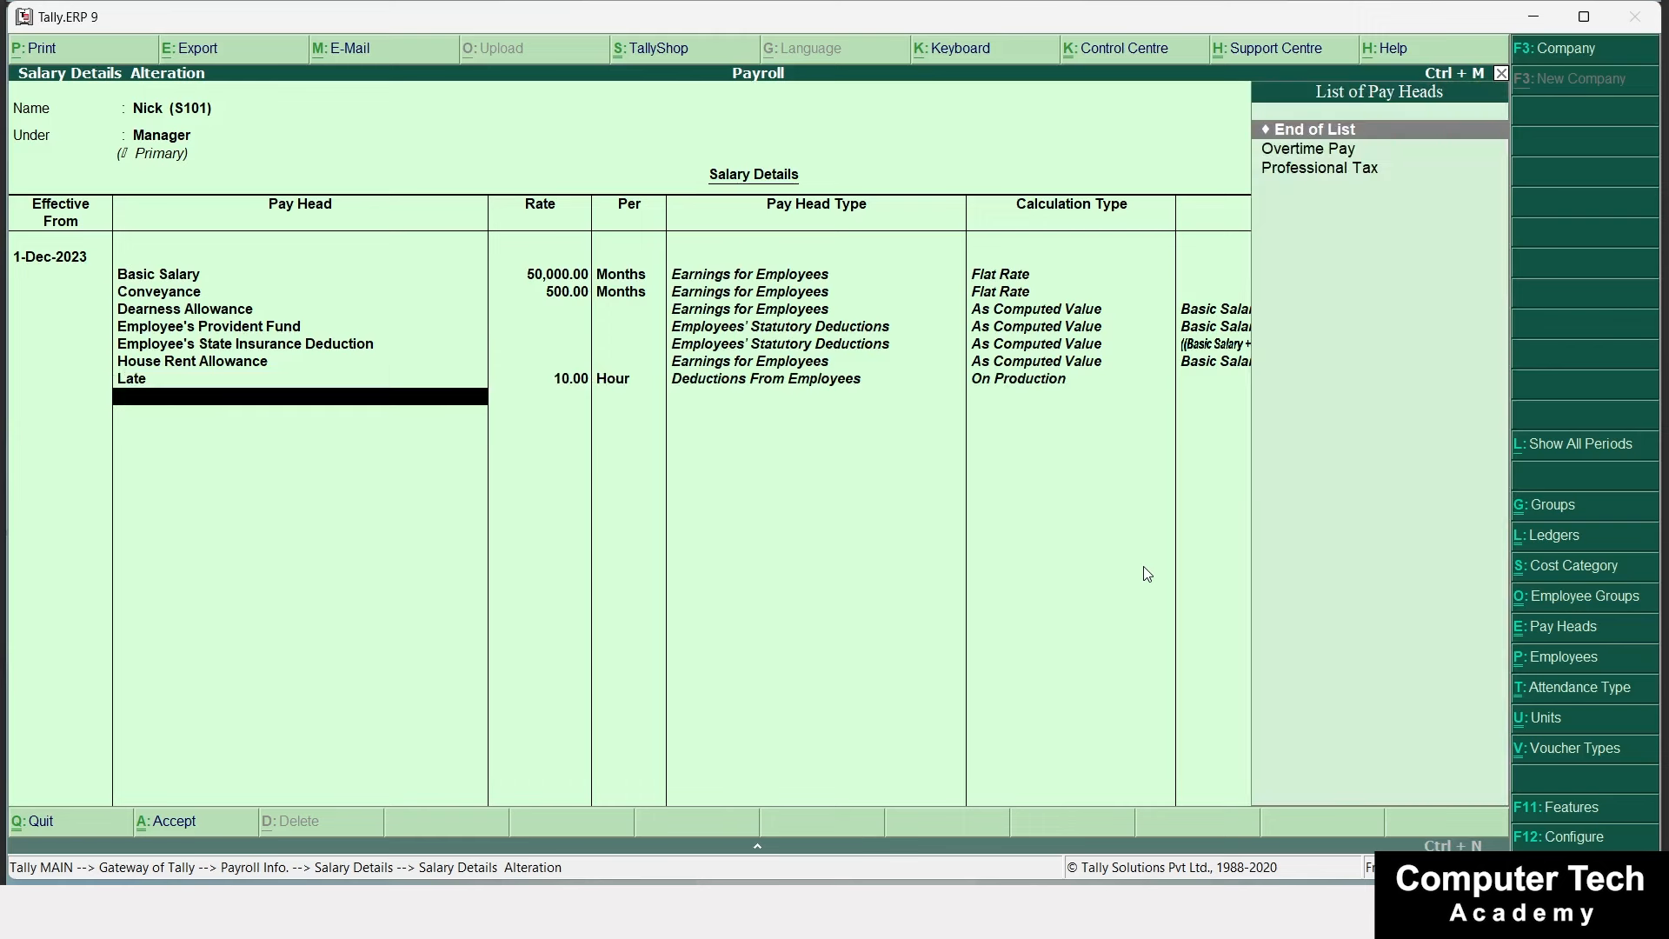
pyautogui.press('Down')
pyautogui.press('Return')
pyautogui.write('5')
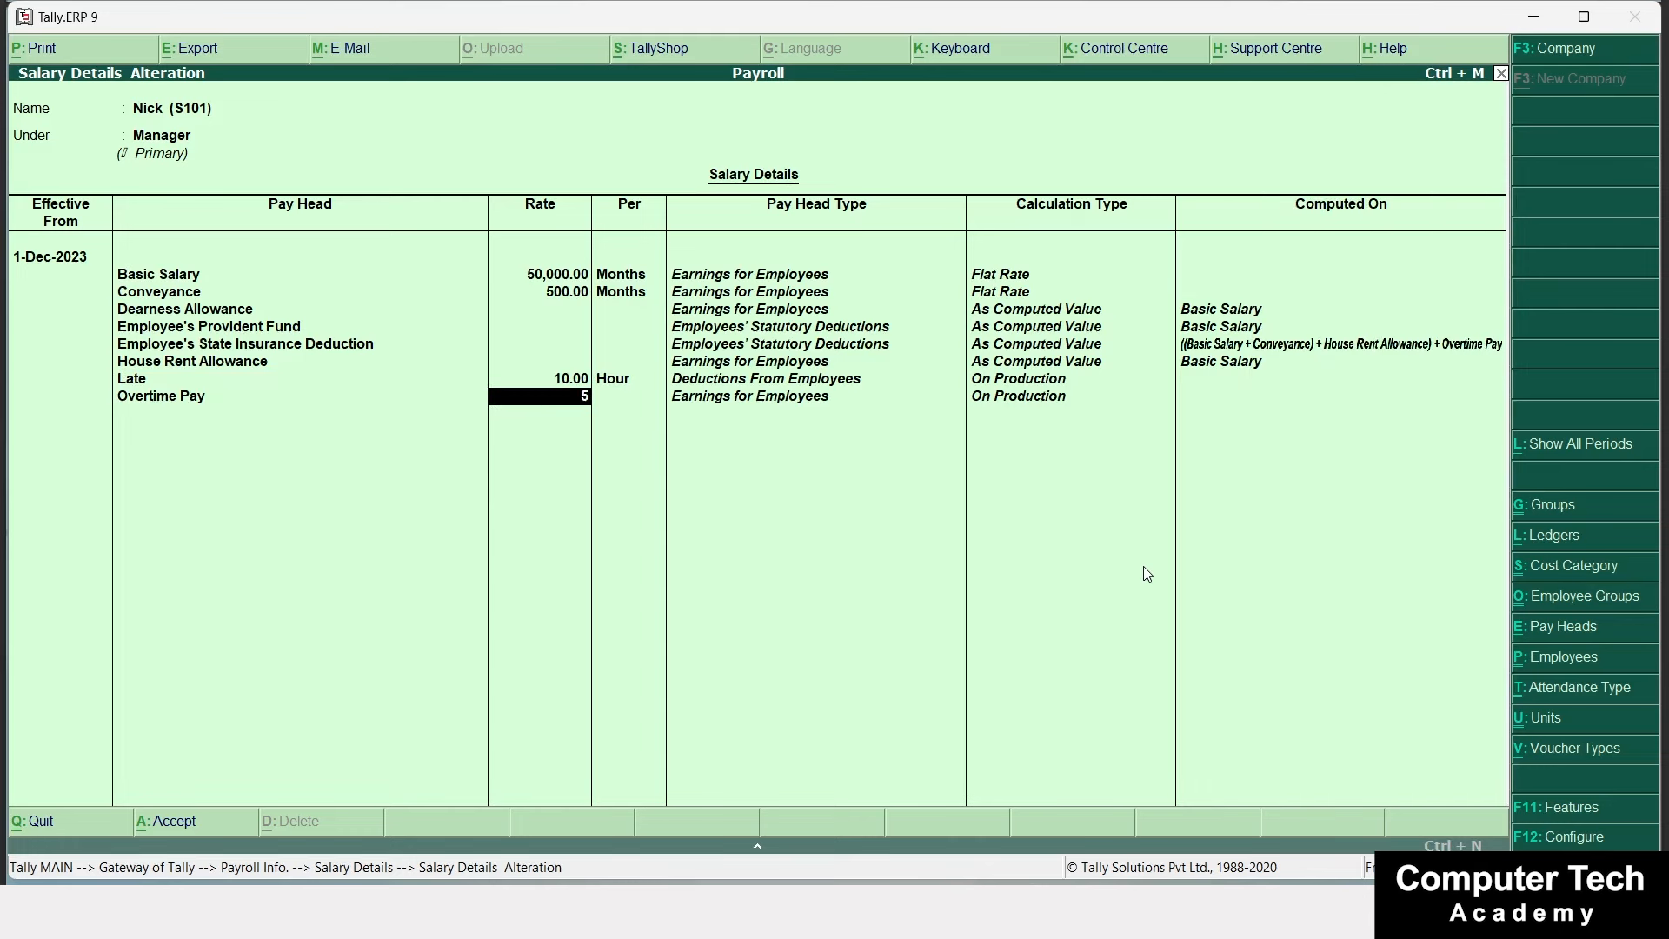
pyautogui.press('Return')
pyautogui.press('Return')
pyautogui.press('Down')
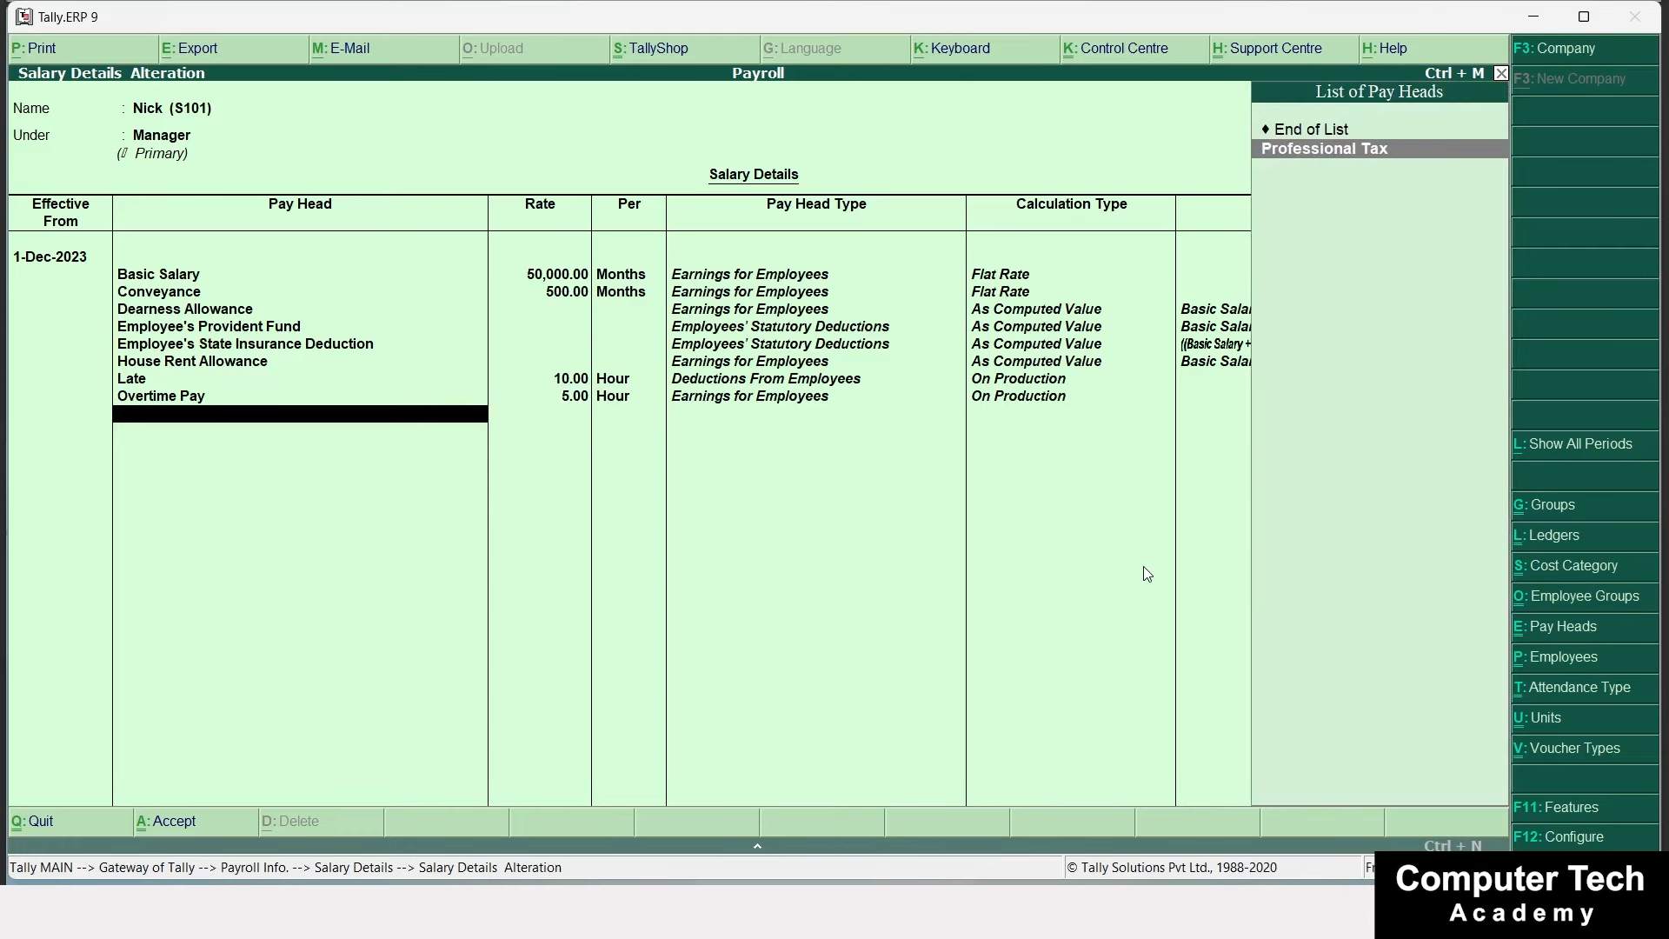
pyautogui.press('Return')
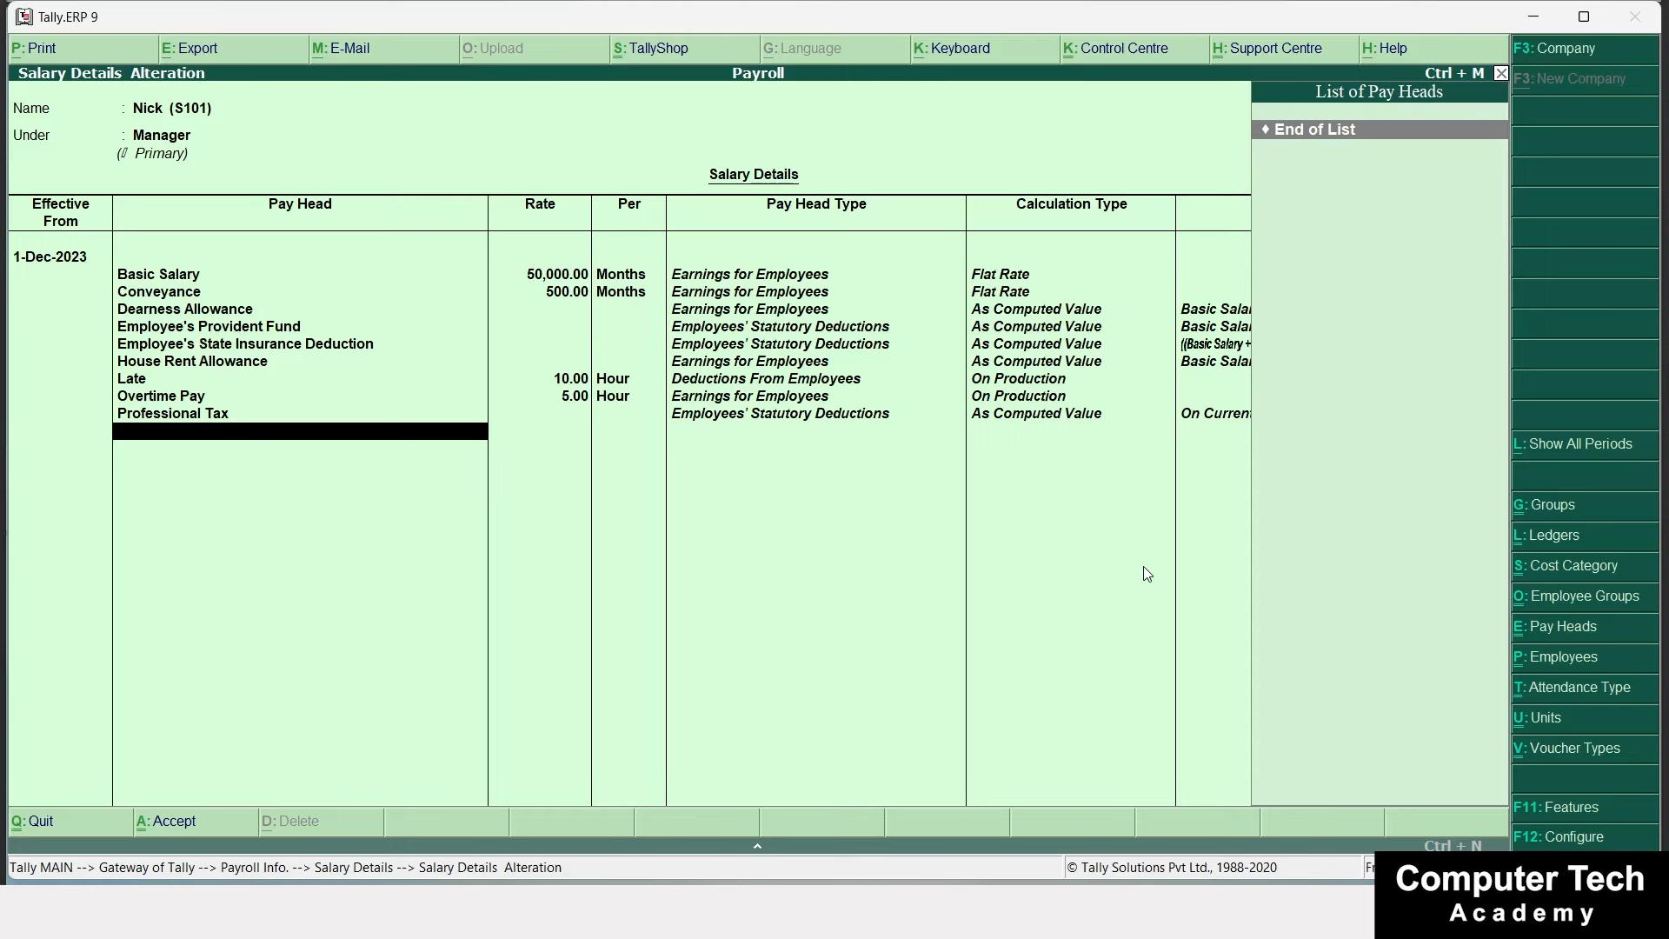
pyautogui.press('Return')
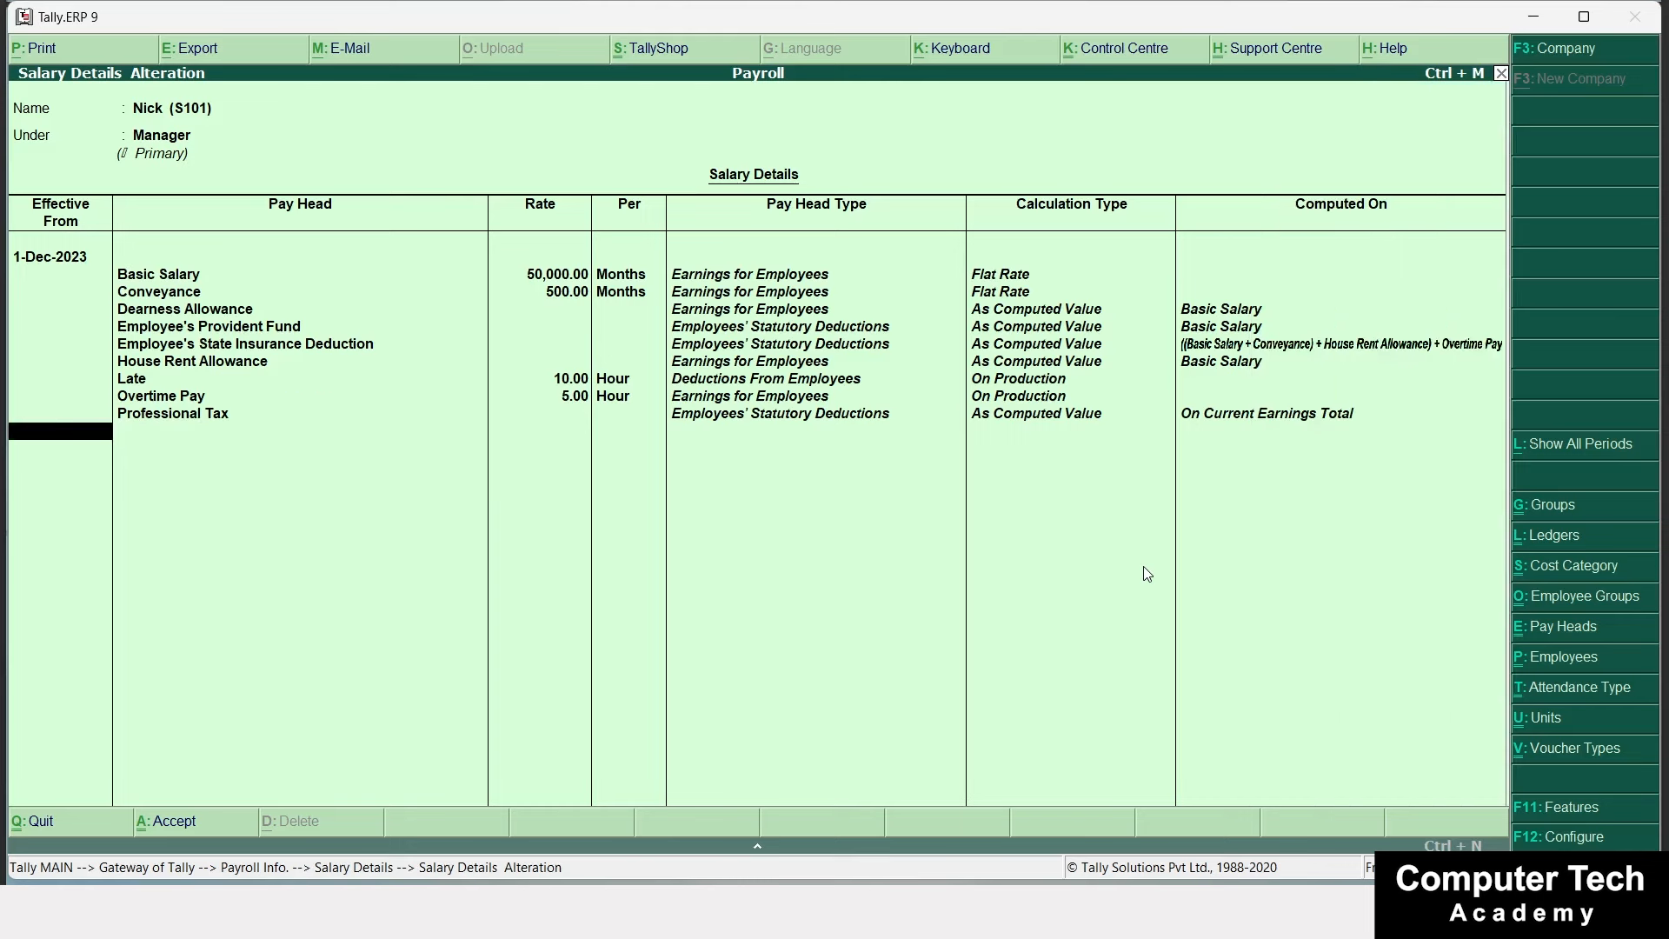
pyautogui.hotkey('ctrl', 'a')
# Leave the employee selection and Salary Details screens, then review the payroll-steps slide.
pyautogui.press('Escape')
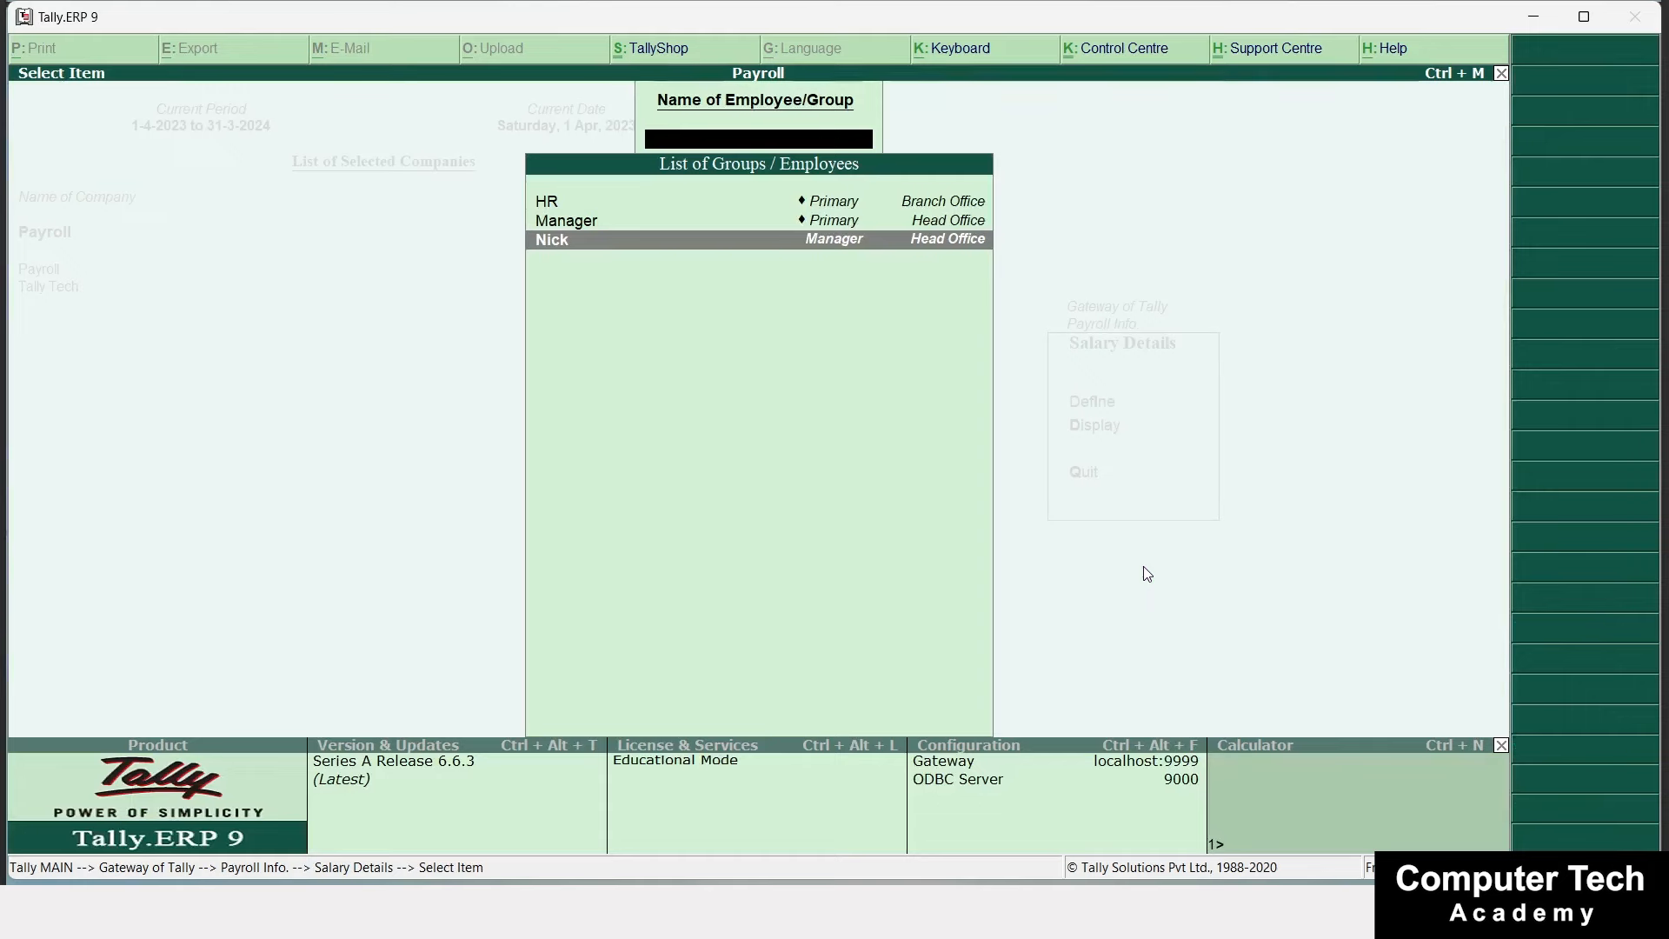
pyautogui.press('Escape')
pyautogui.press('Escape')
pyautogui.hotkey('alt', 'Tab')
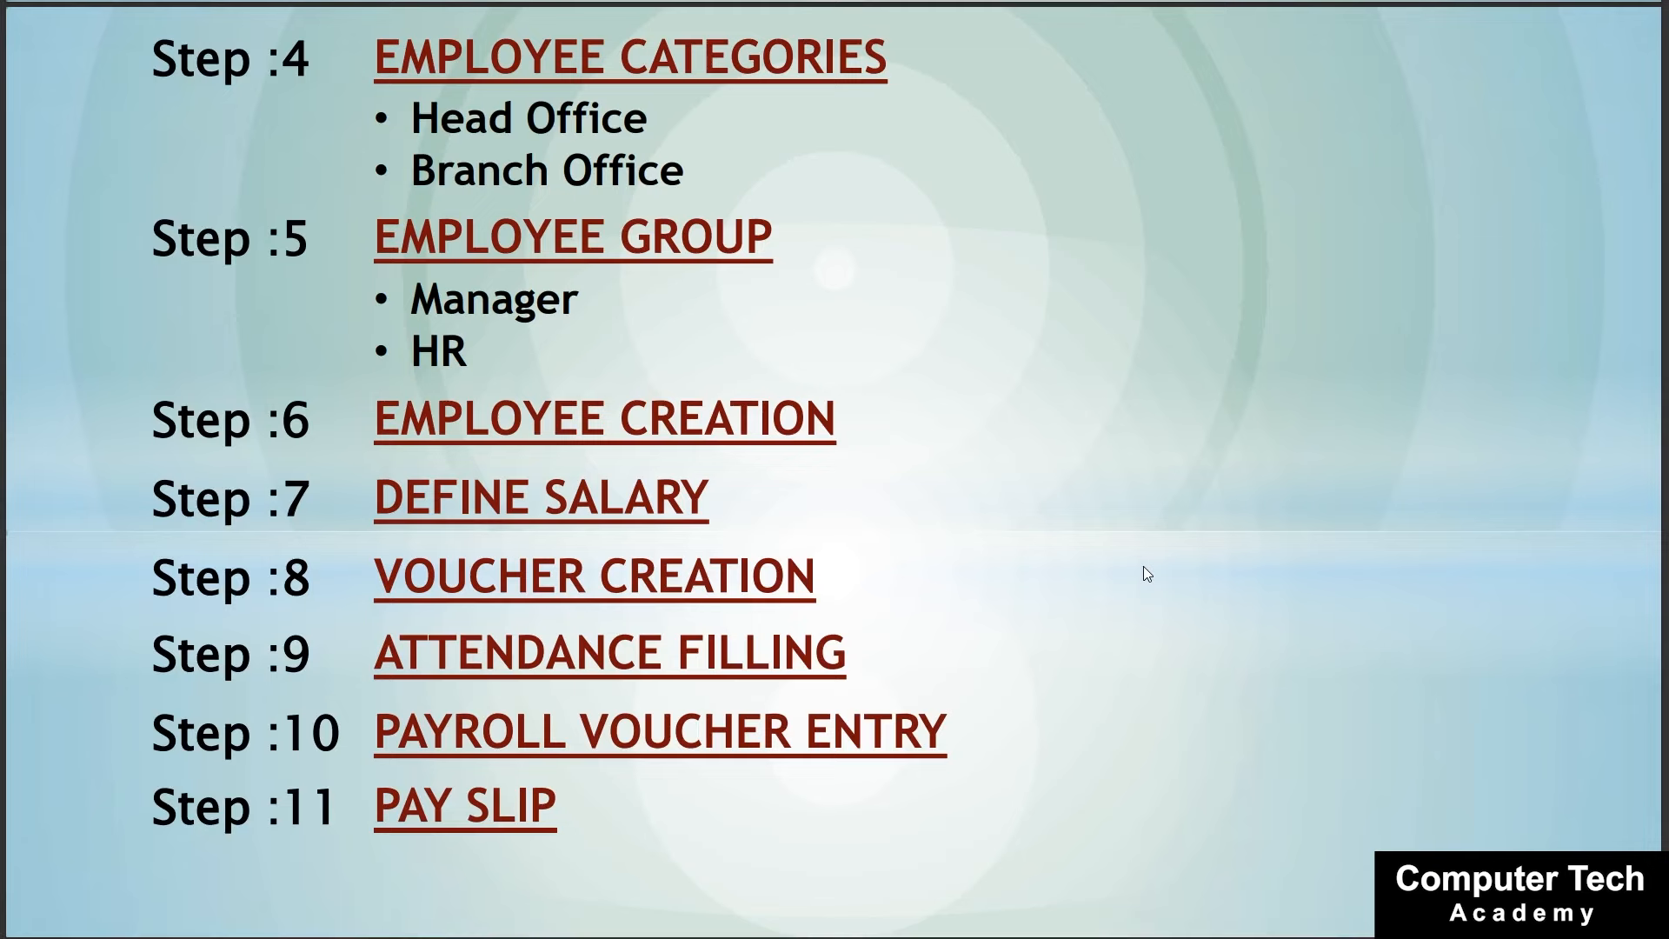
pyautogui.hotkey('alt', 'Tab')
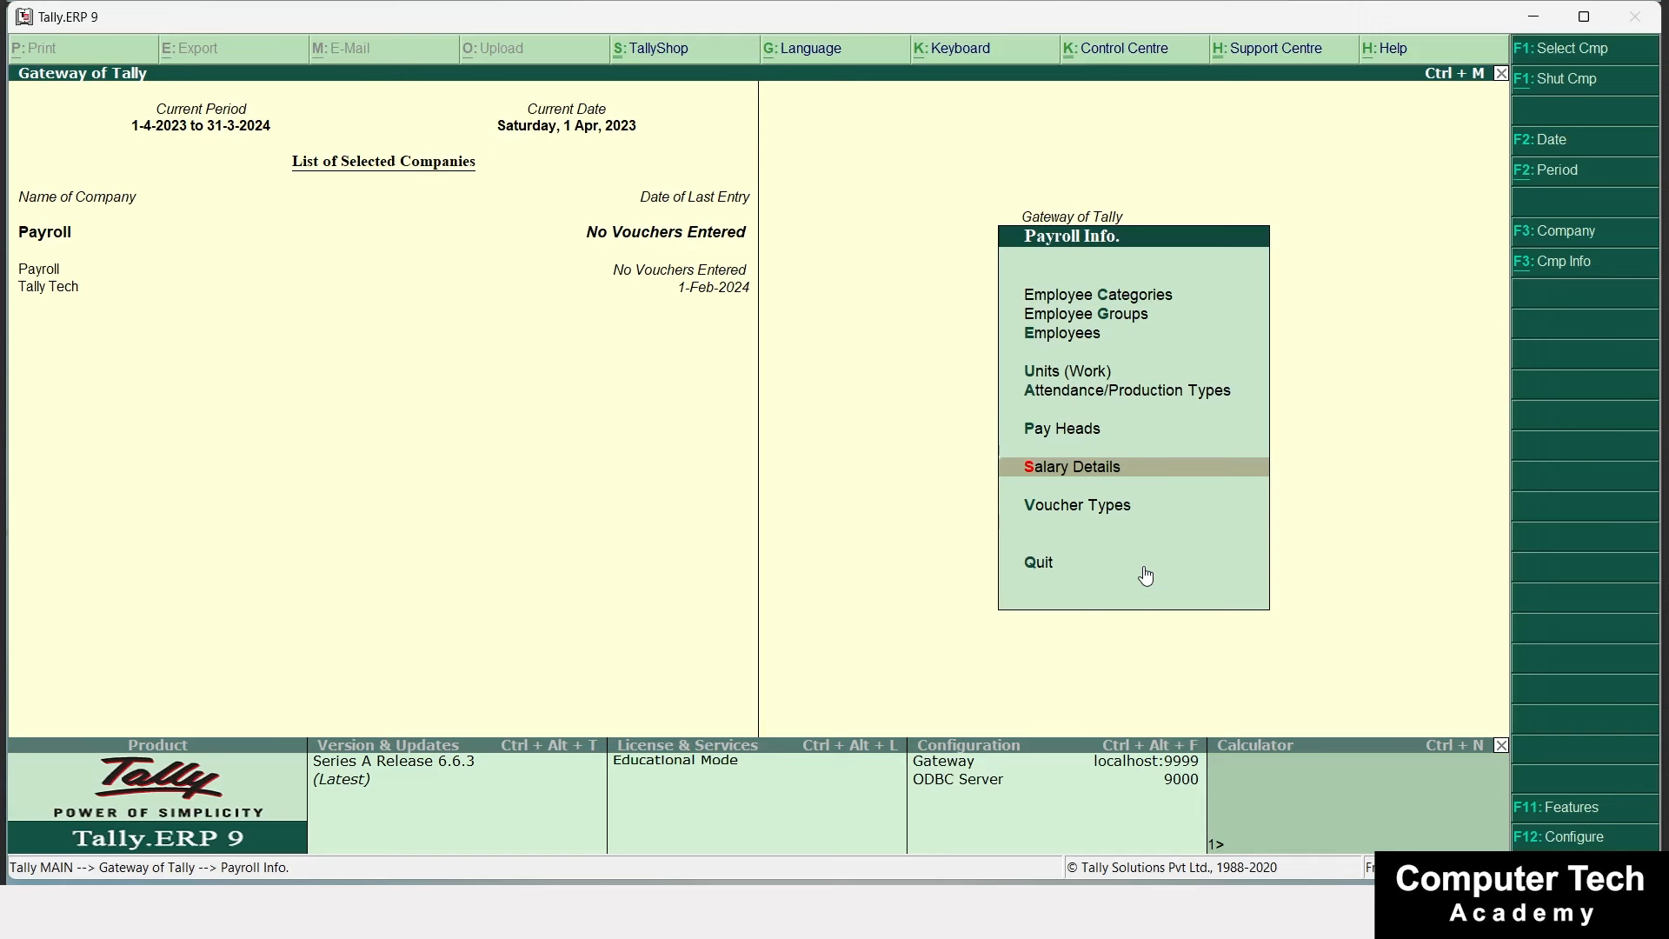
# Create a voucher type named Salary of type Payroll, keeping abbreviation Pyrl.
pyautogui.press('Down')
pyautogui.press('Return')
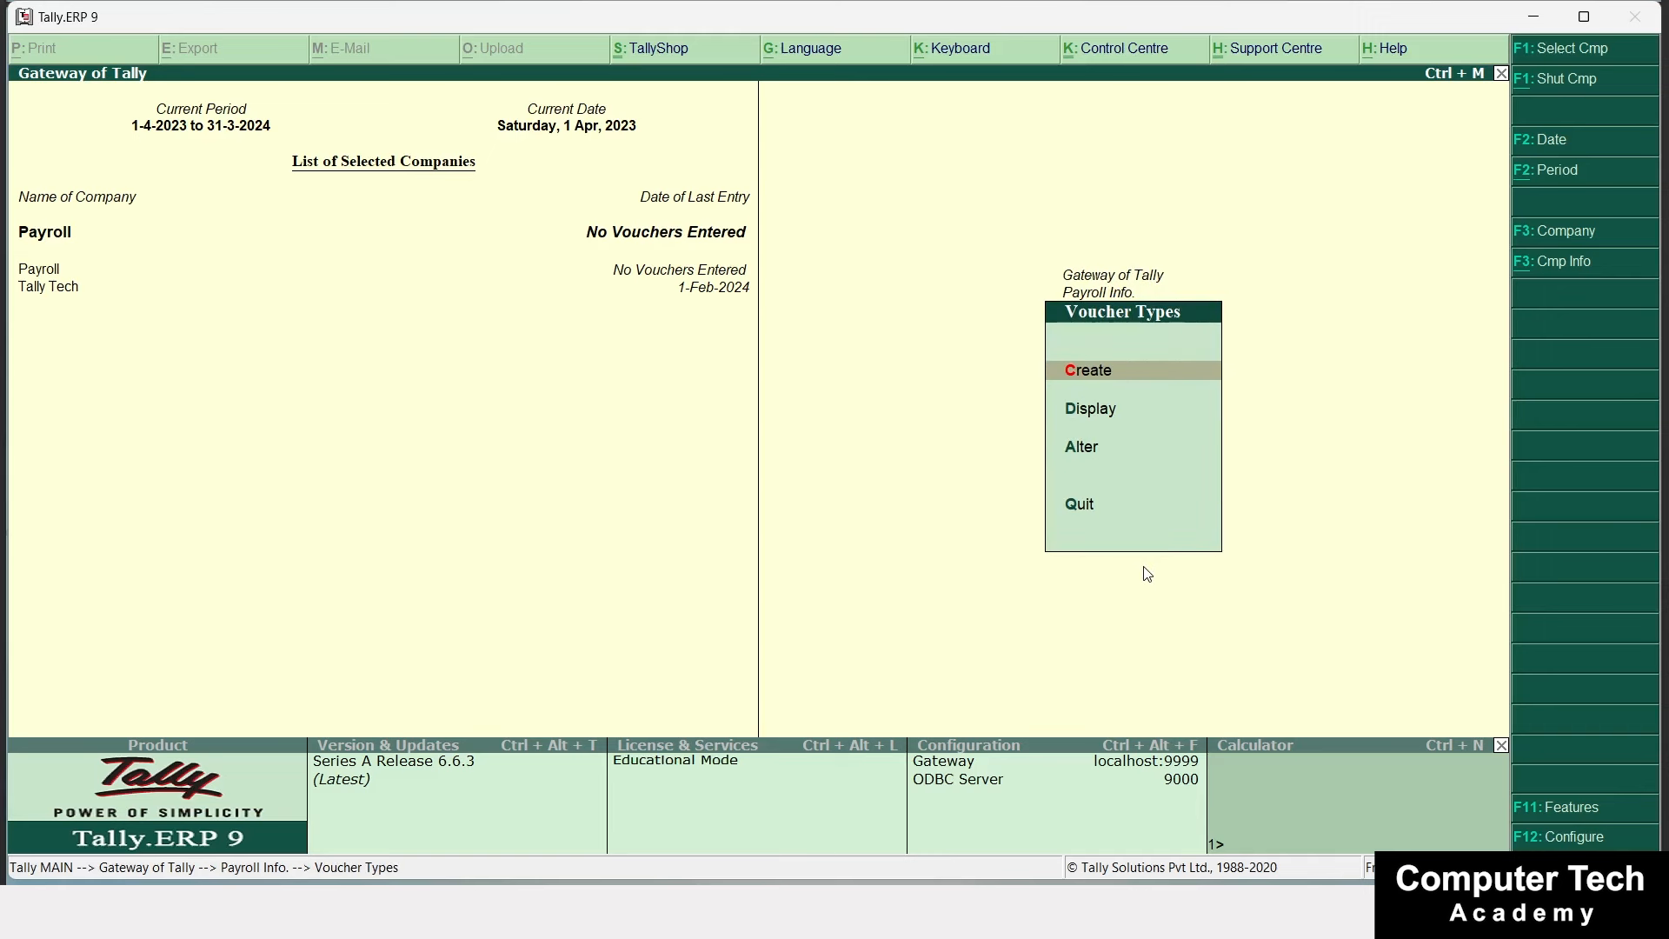
pyautogui.press('Return')
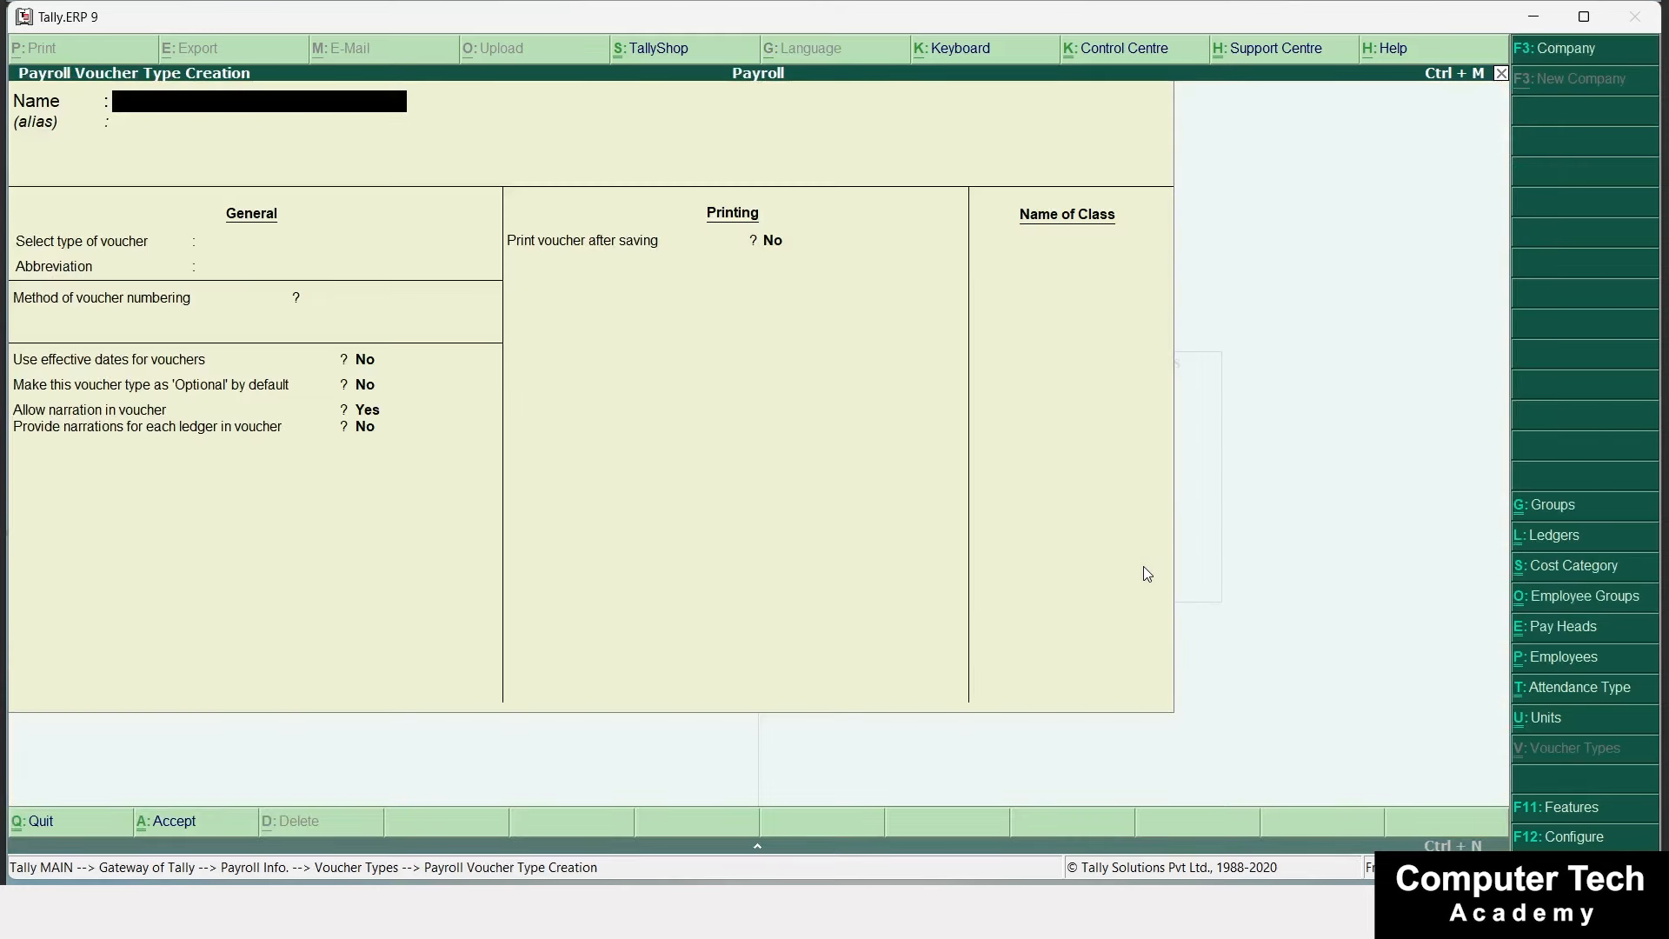
pyautogui.write('Salary')
pyautogui.press('Return')
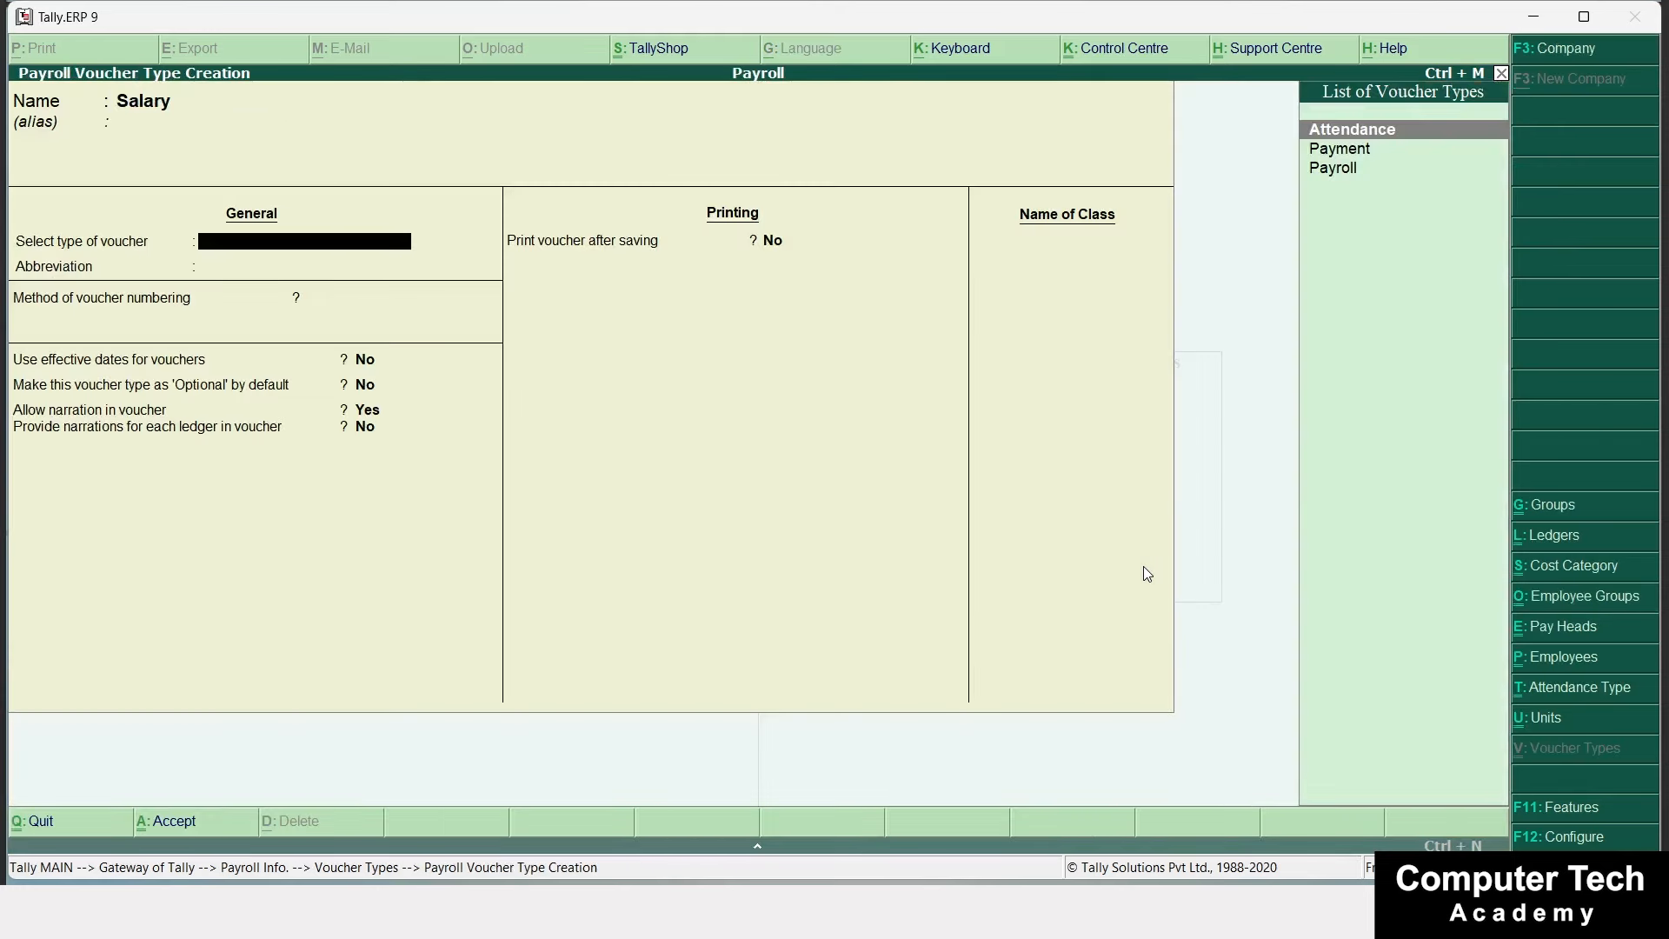
pyautogui.press('Down')
pyautogui.press('Down')
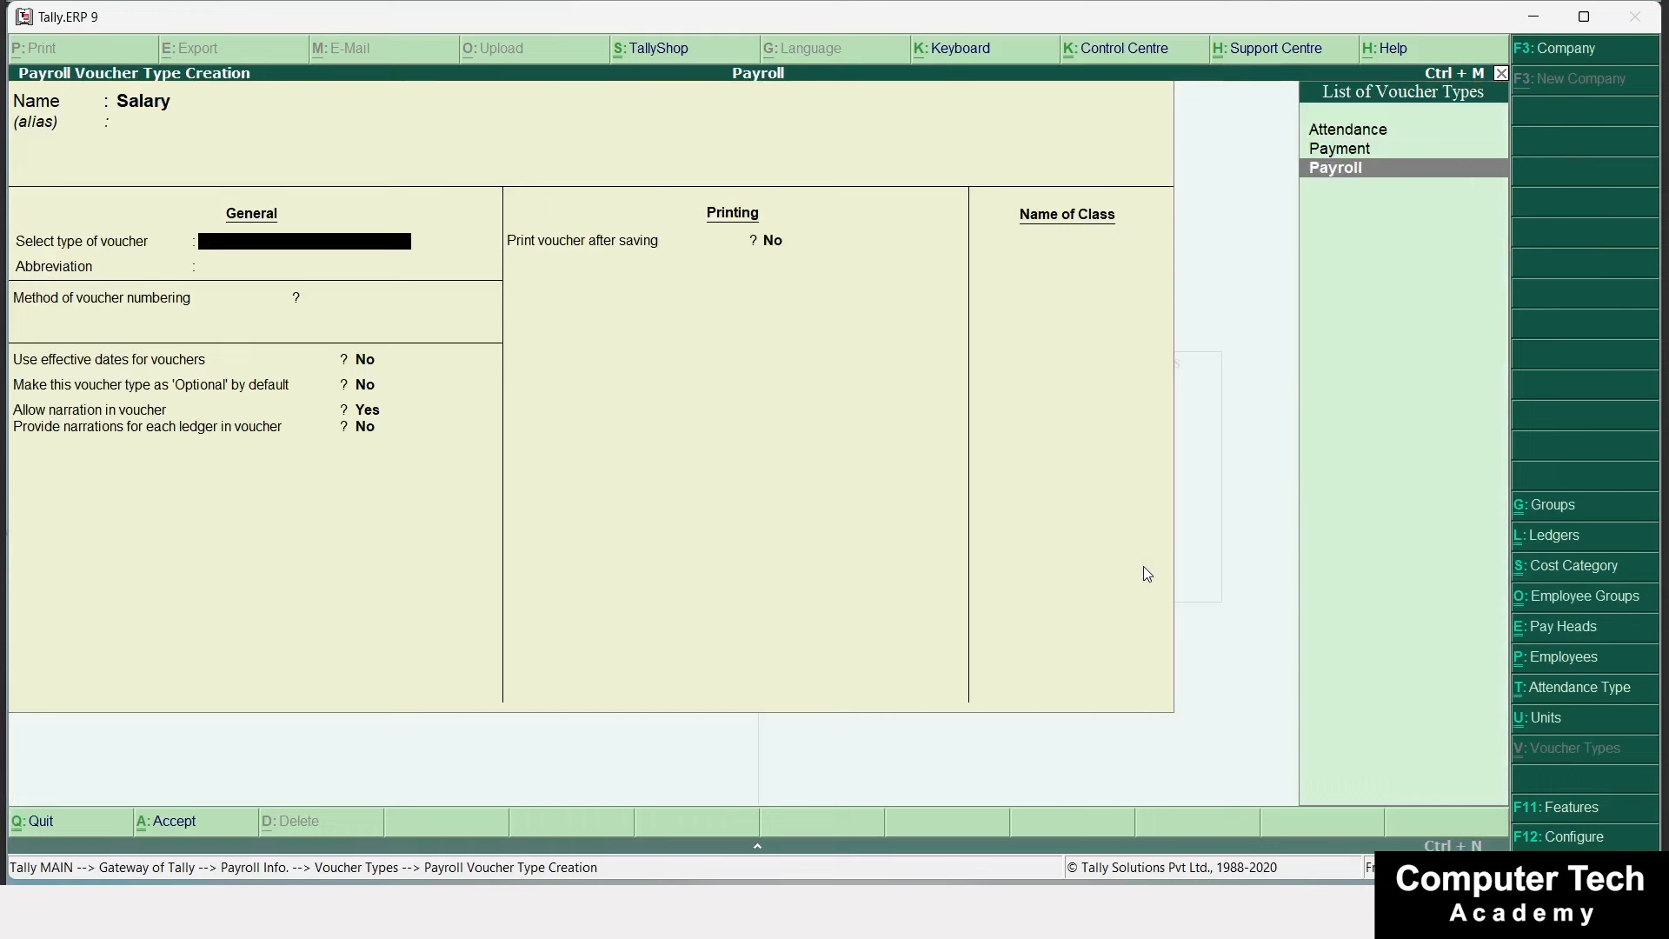
pyautogui.press('Return')
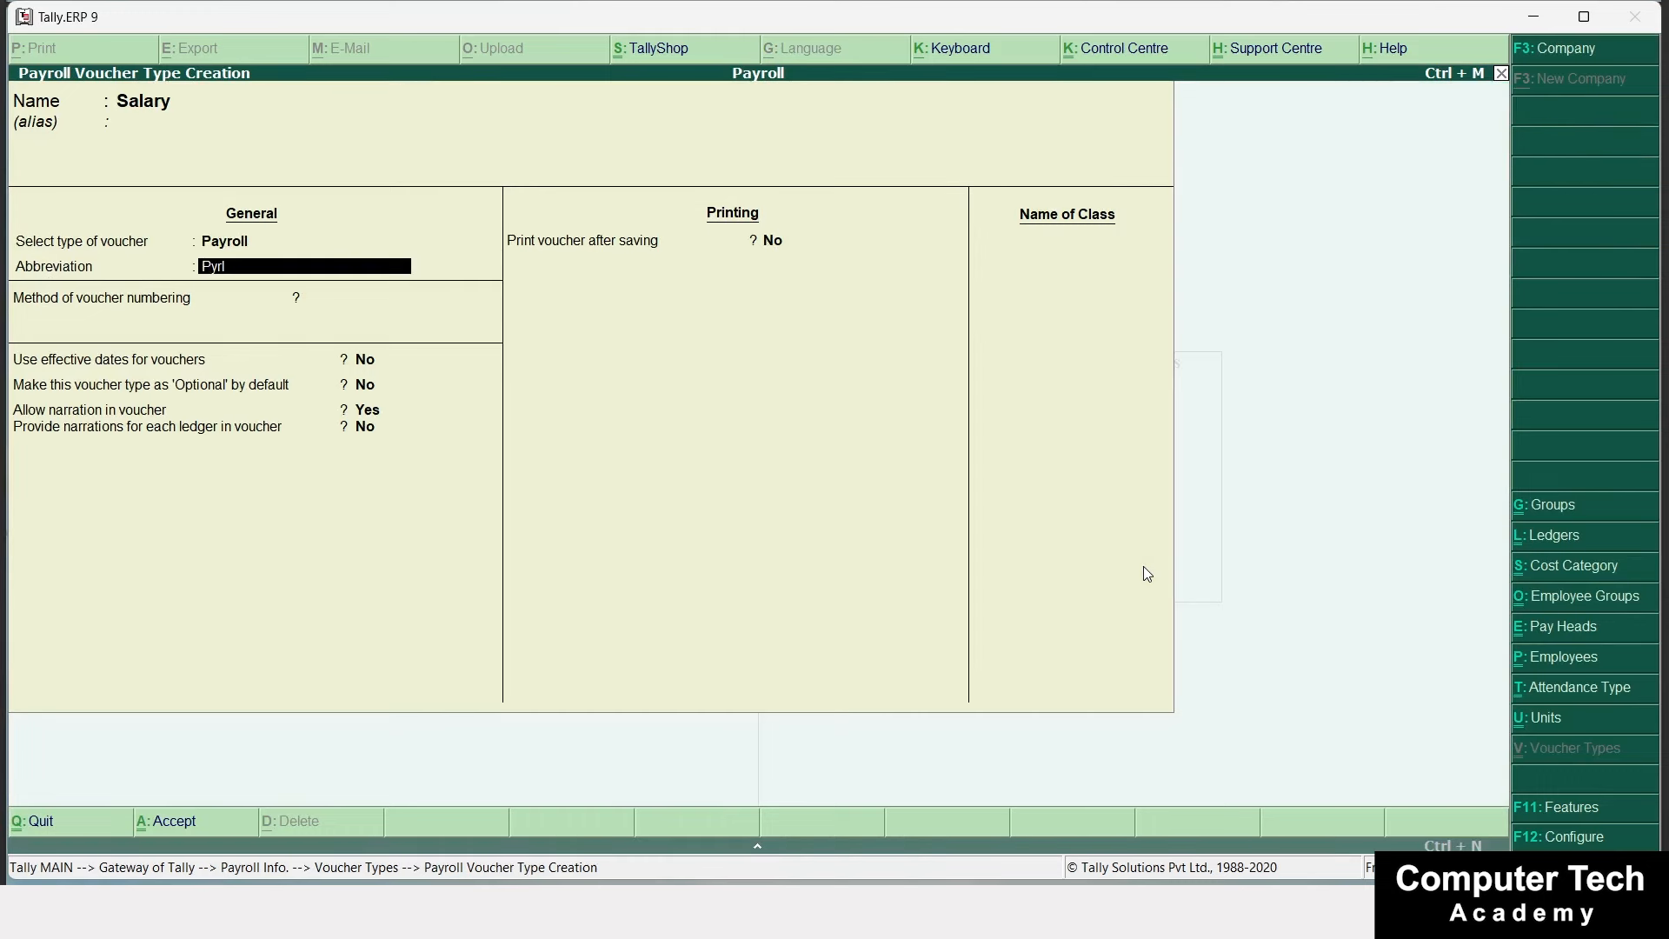
pyautogui.press('Return')
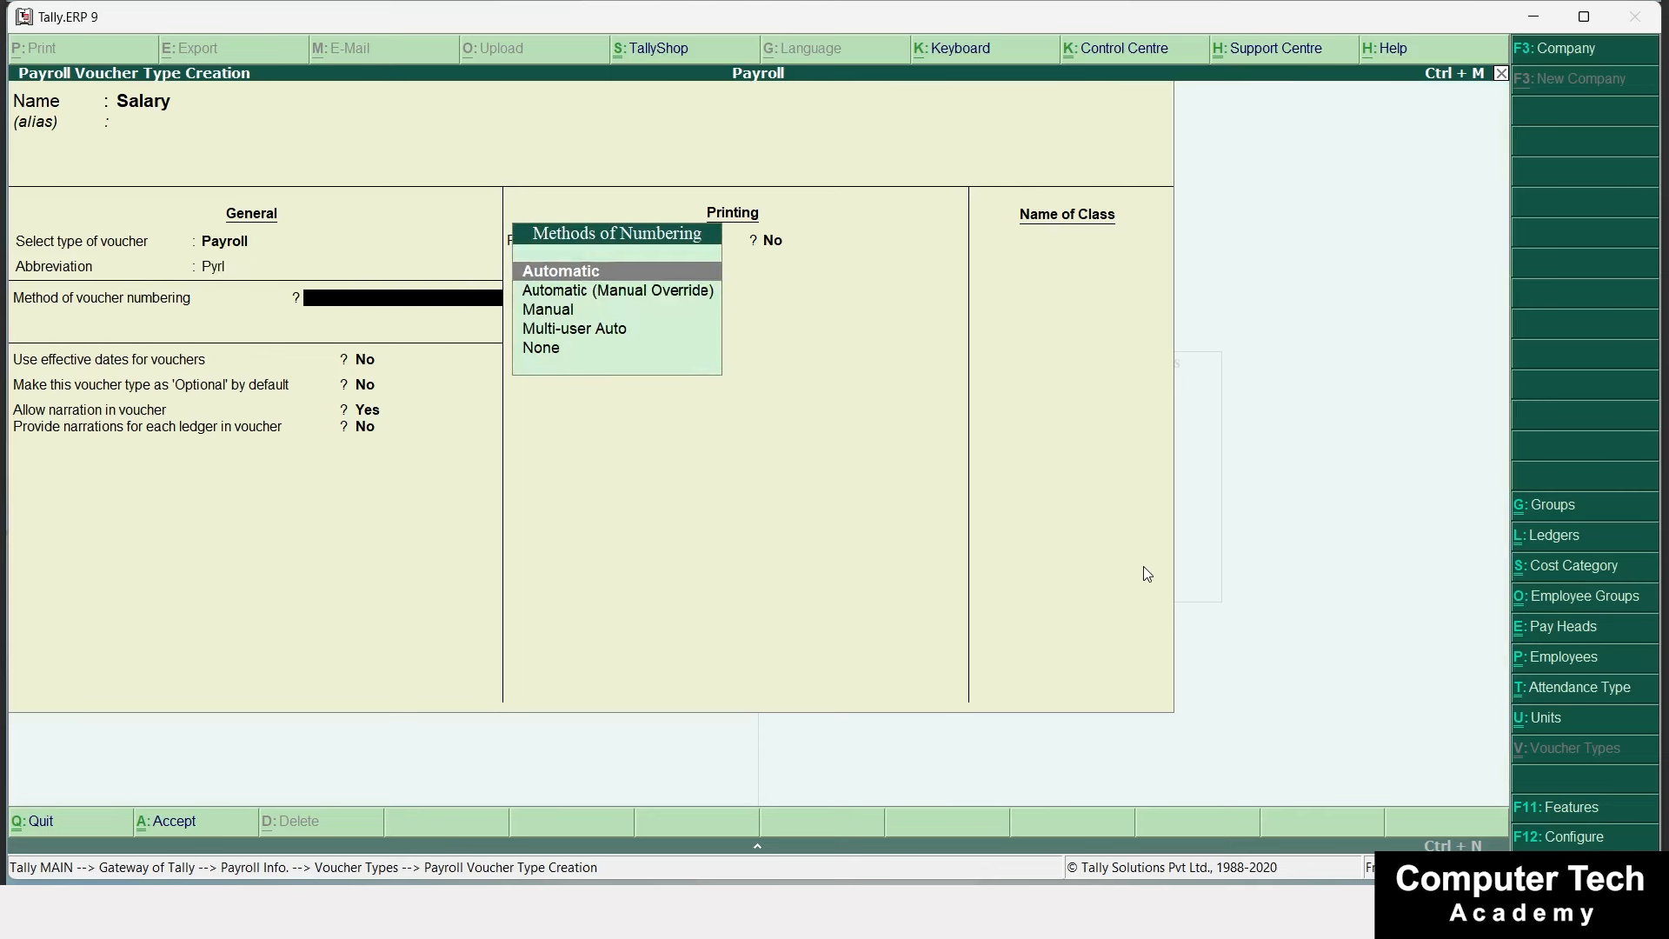
# Use Automatic (Manual Override) numbering and add a voucher class named Salary.
pyautogui.press('Down')
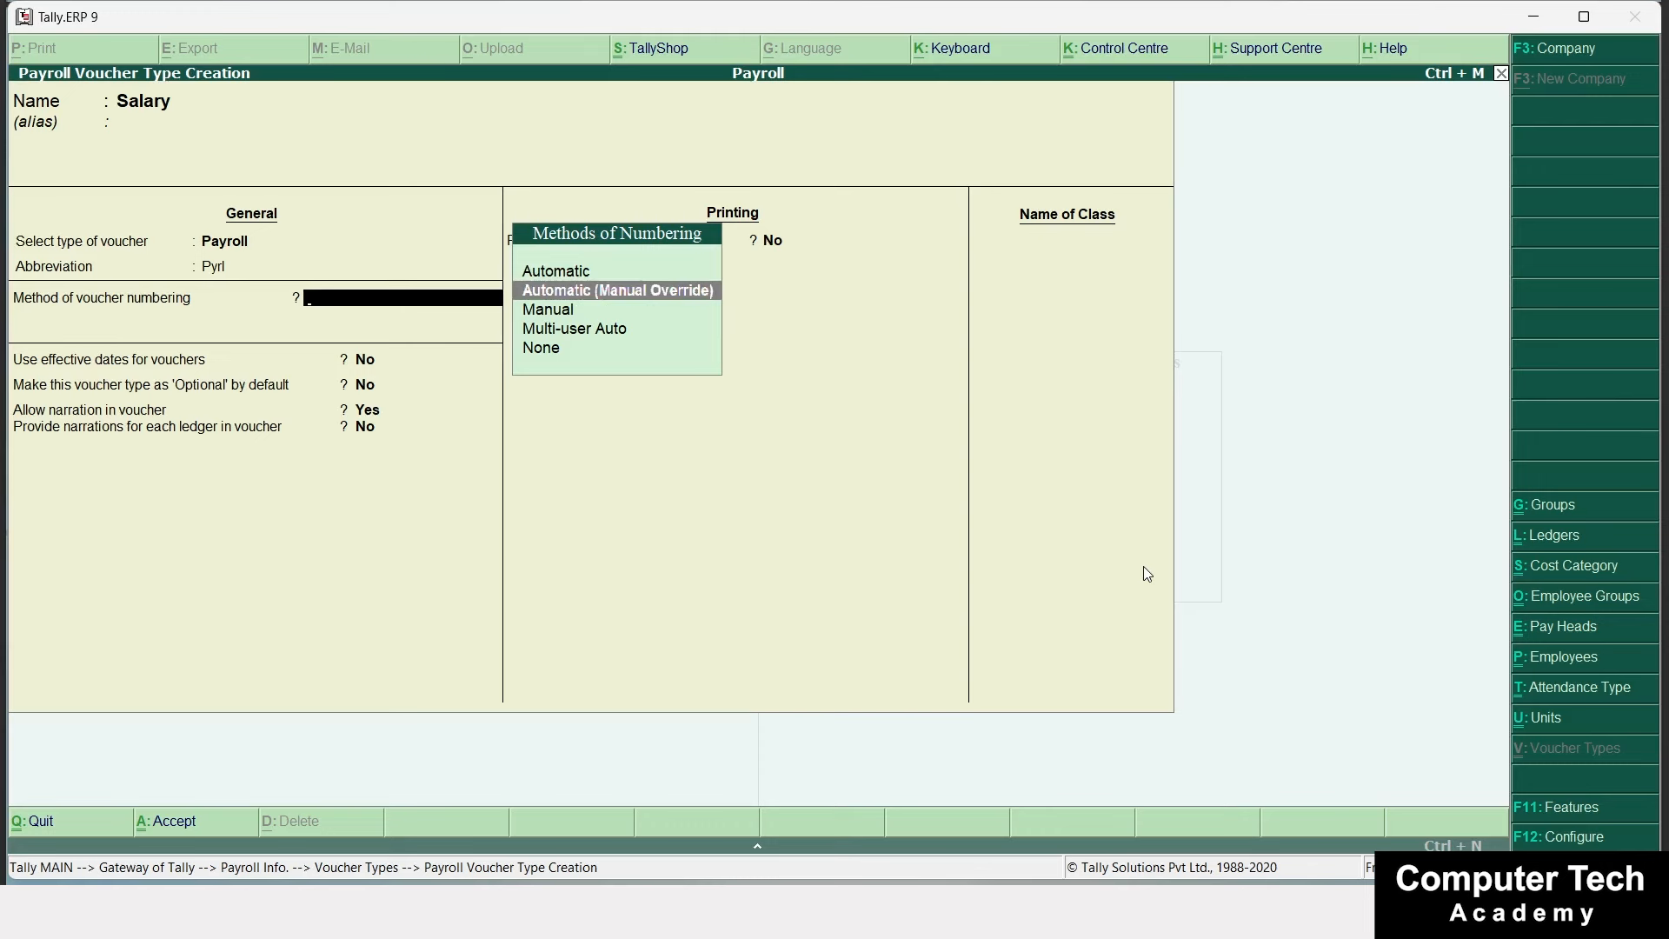
pyautogui.press('Return')
pyautogui.press('Return')
pyautogui.press('Return')
pyautogui.press('Return')
pyautogui.press('Return')
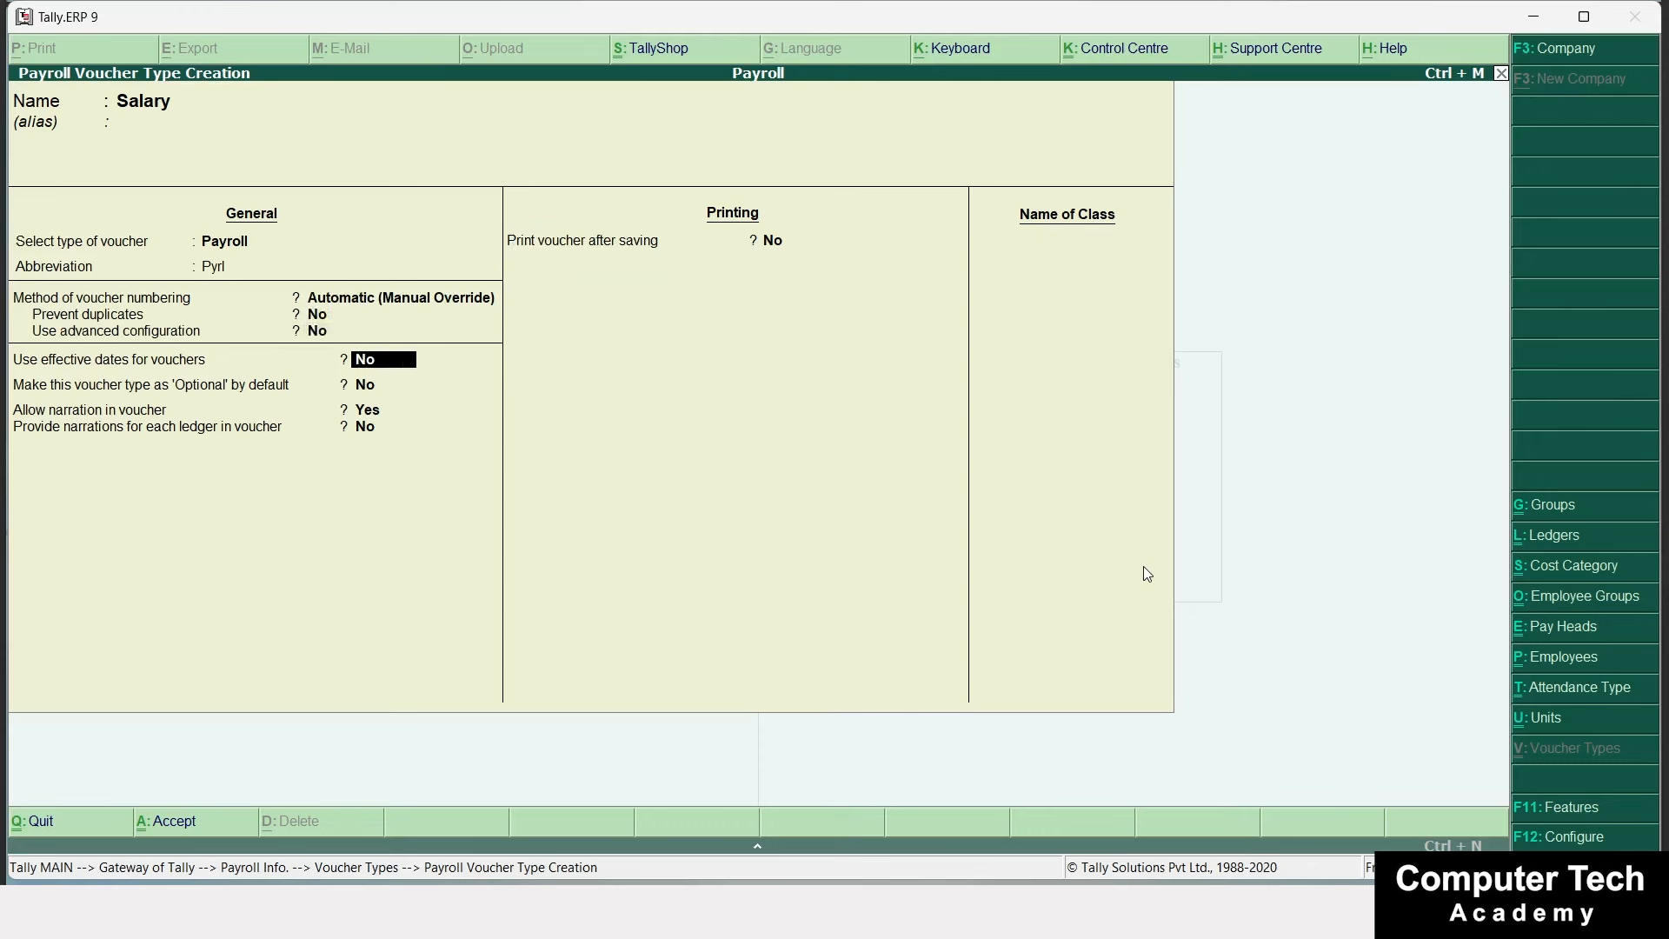
pyautogui.press('Return')
pyautogui.press('Return')
pyautogui.press('Return')
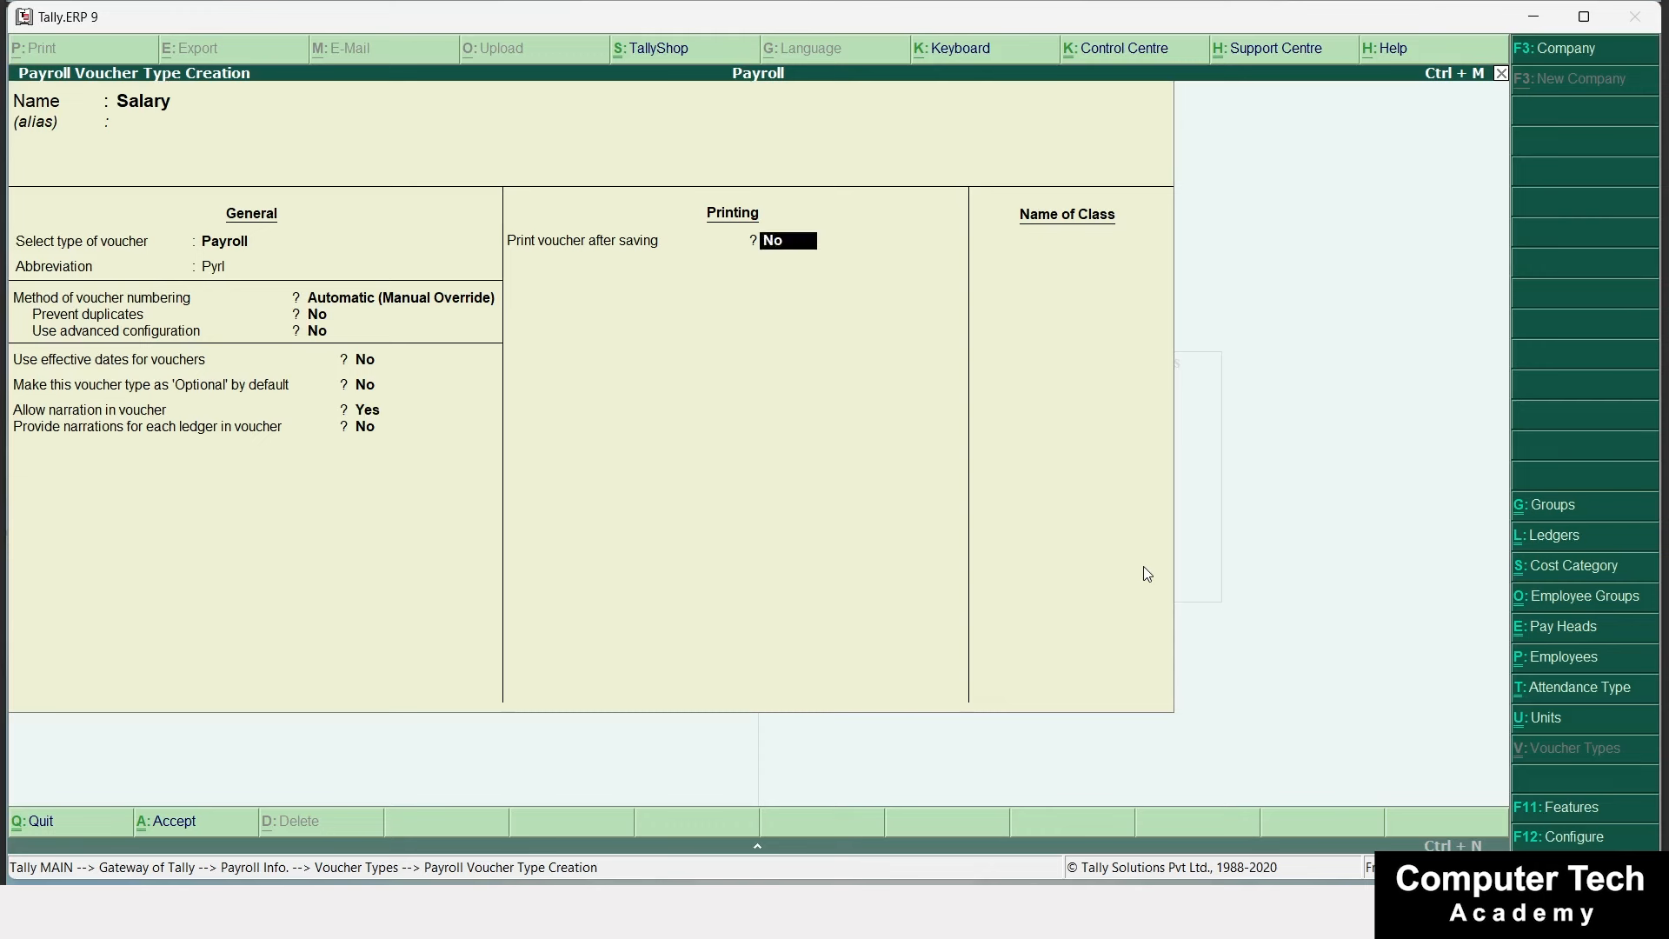
pyautogui.write('Sala')
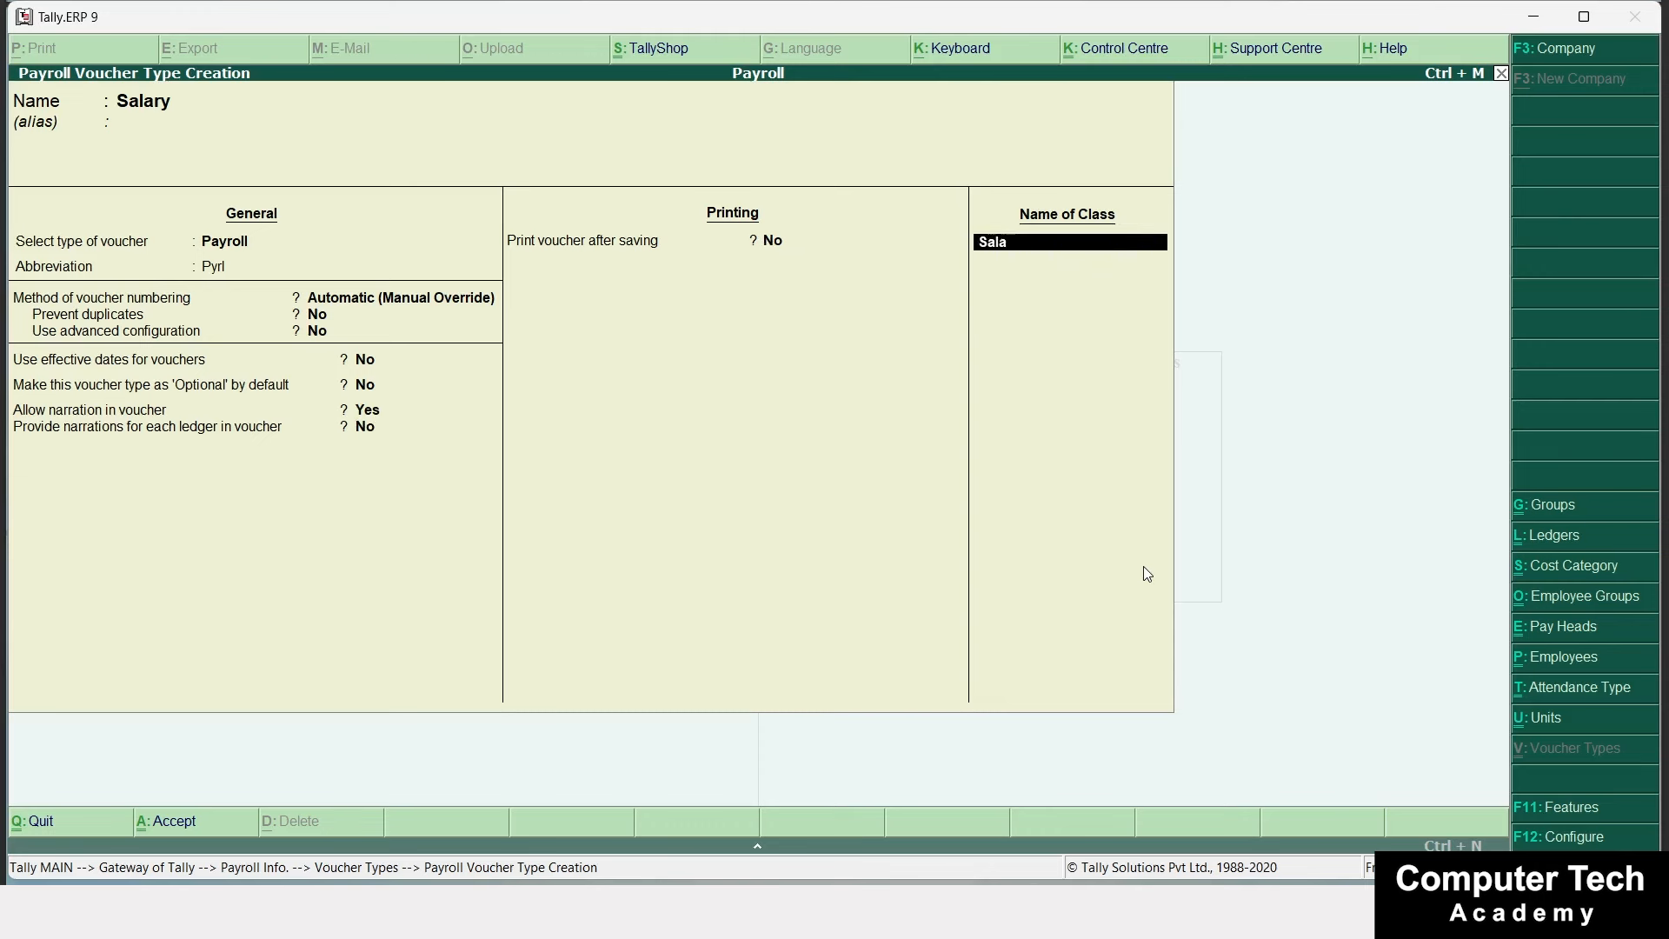
pyautogui.write('ry')
pyautogui.press('Return')
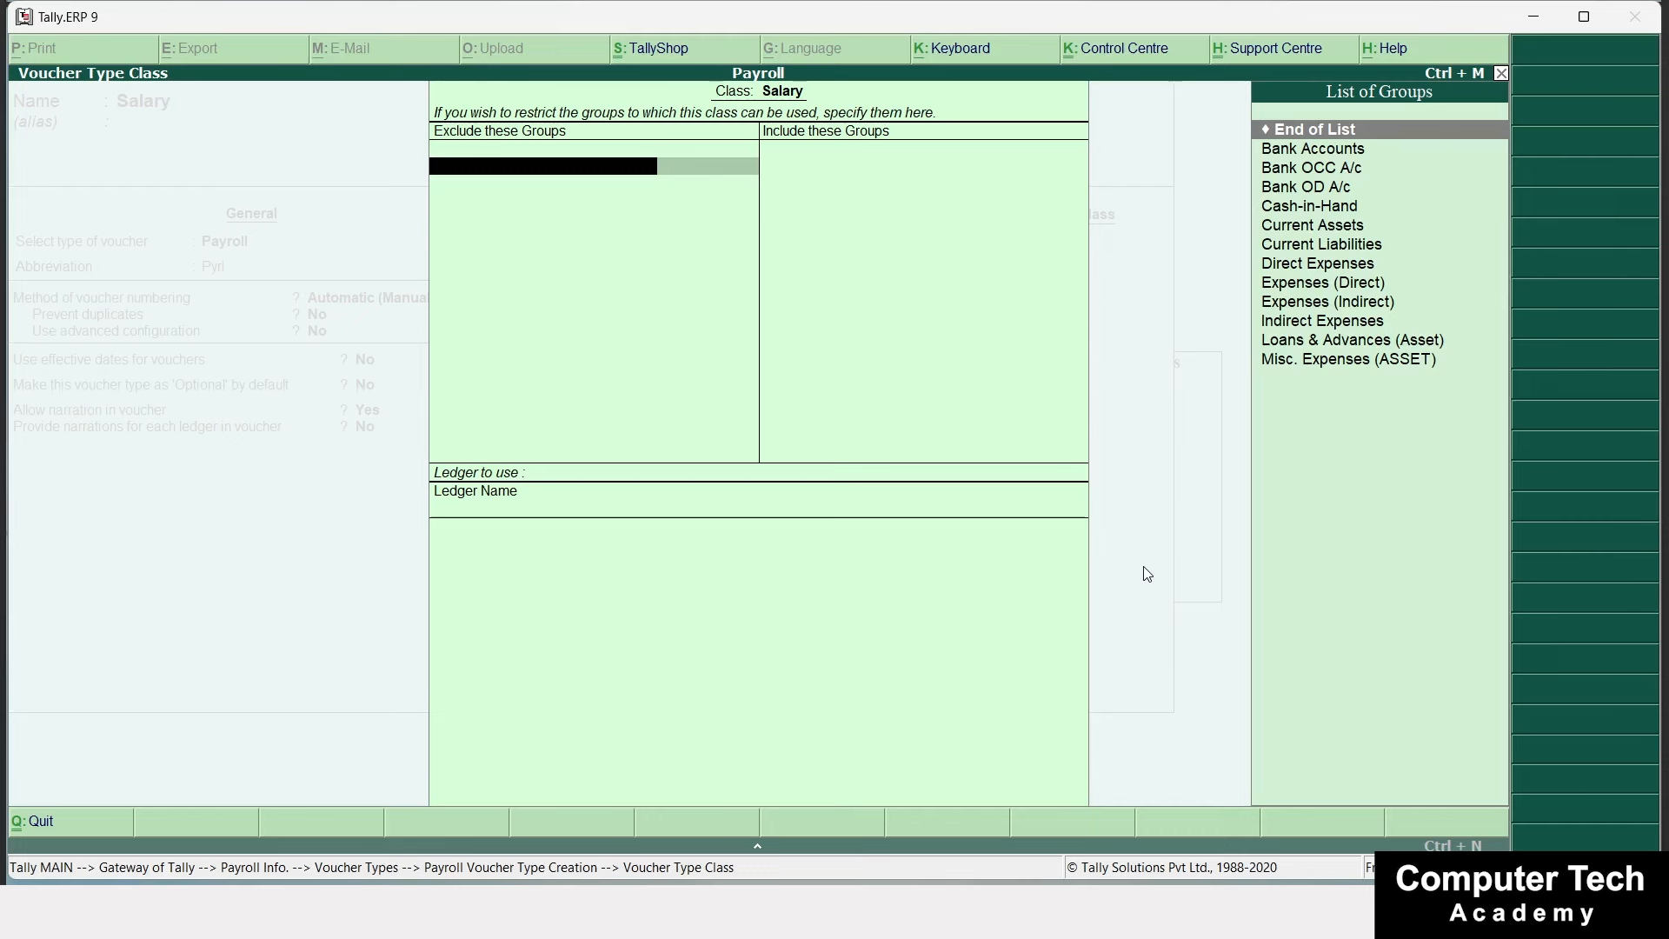
# Leave the Salary class's exclude and include group lists empty, then save the voucher type.
pyautogui.press('Return')
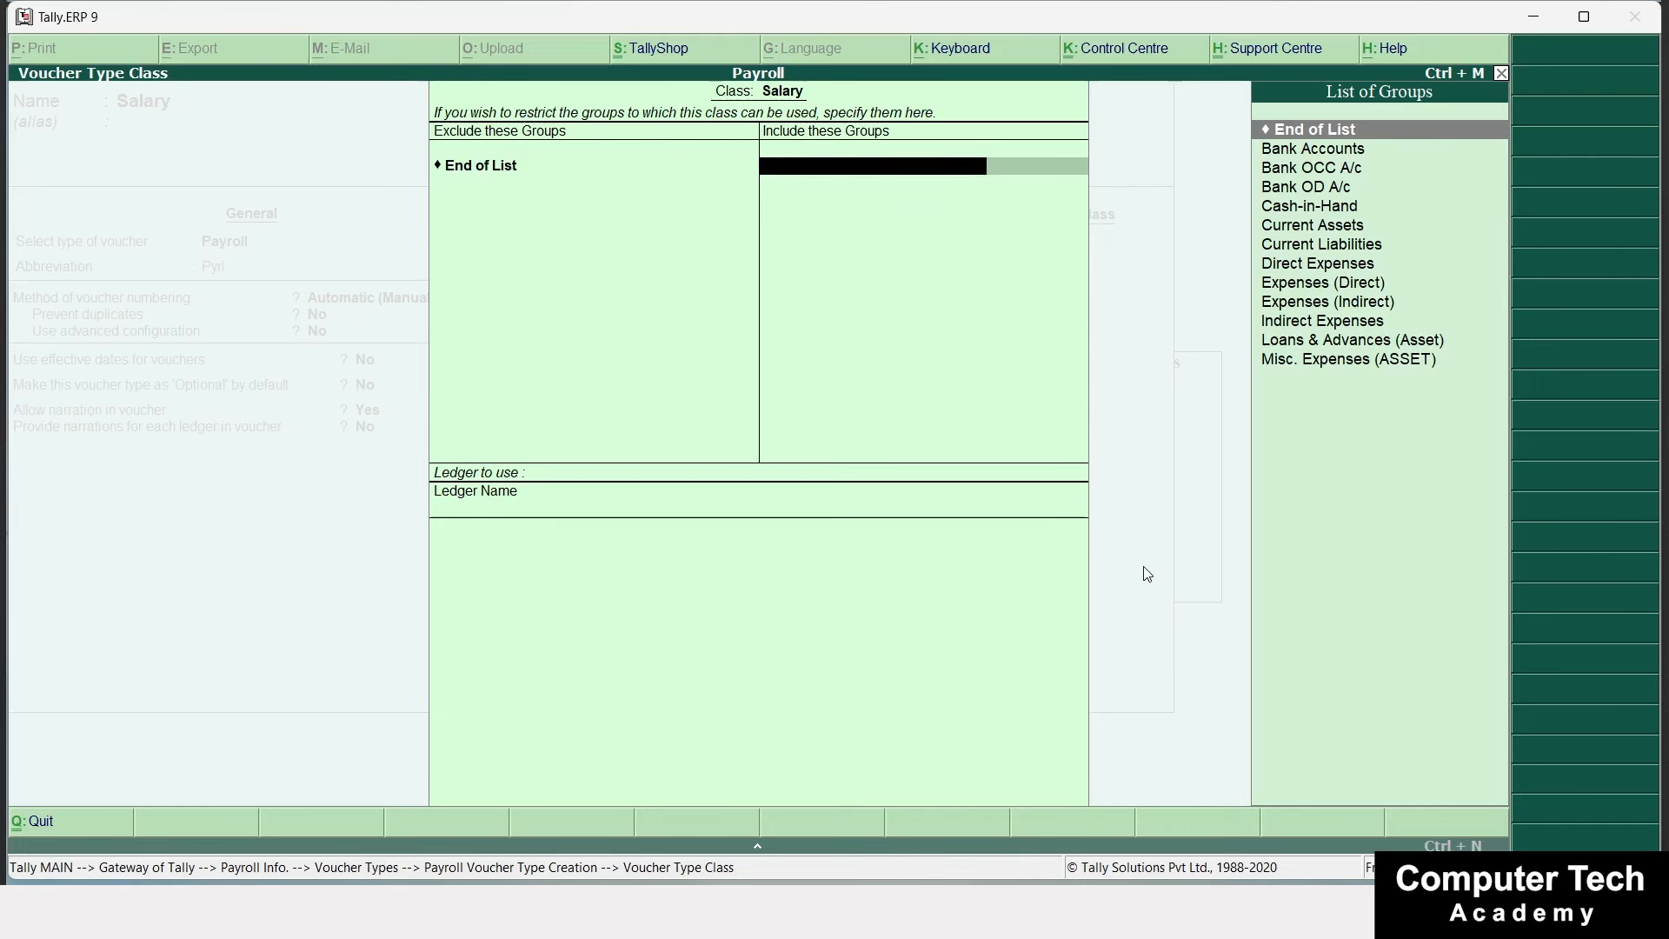
pyautogui.press('Return')
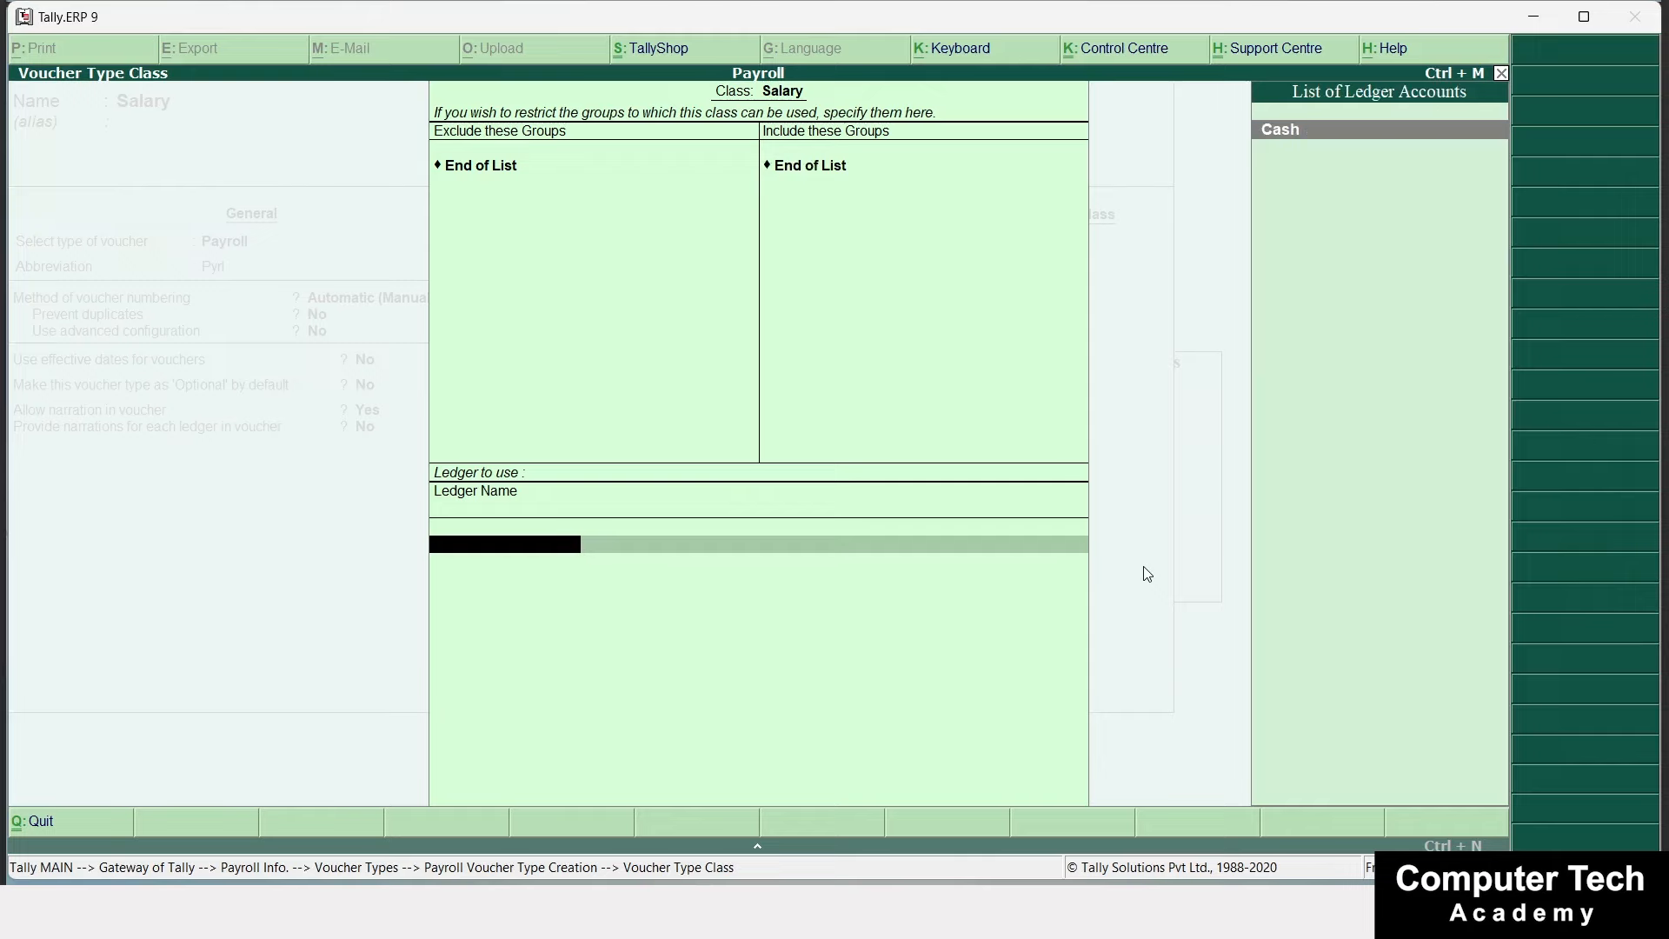
pyautogui.press('Return')
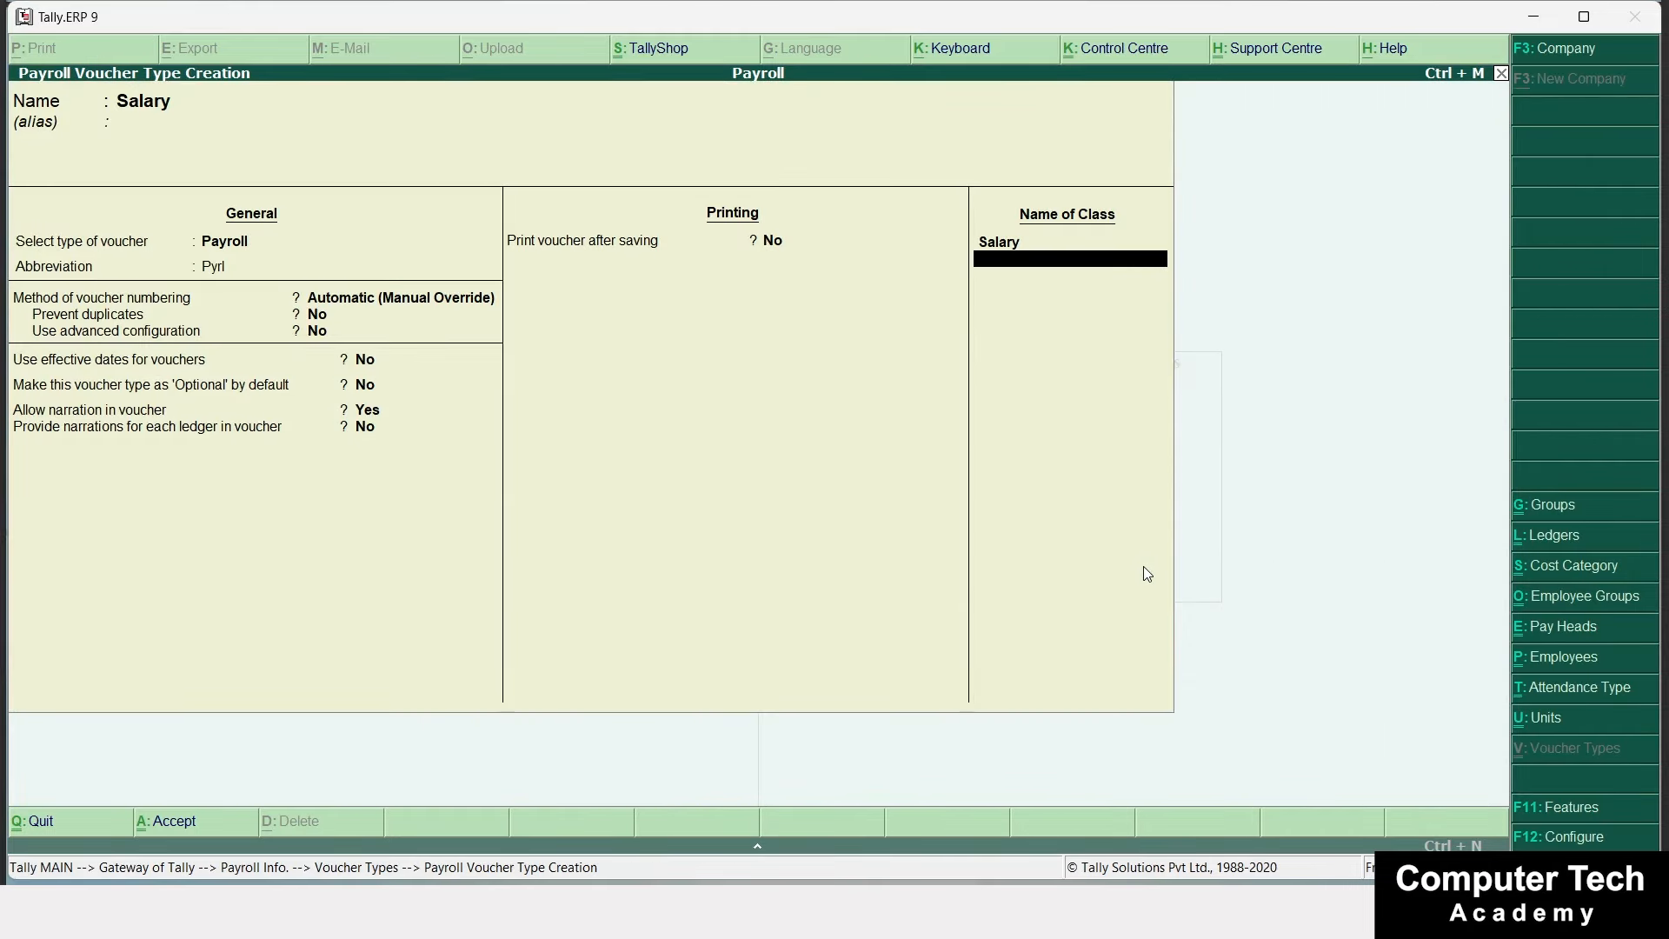
pyautogui.hotkey('ctrl', 'a')
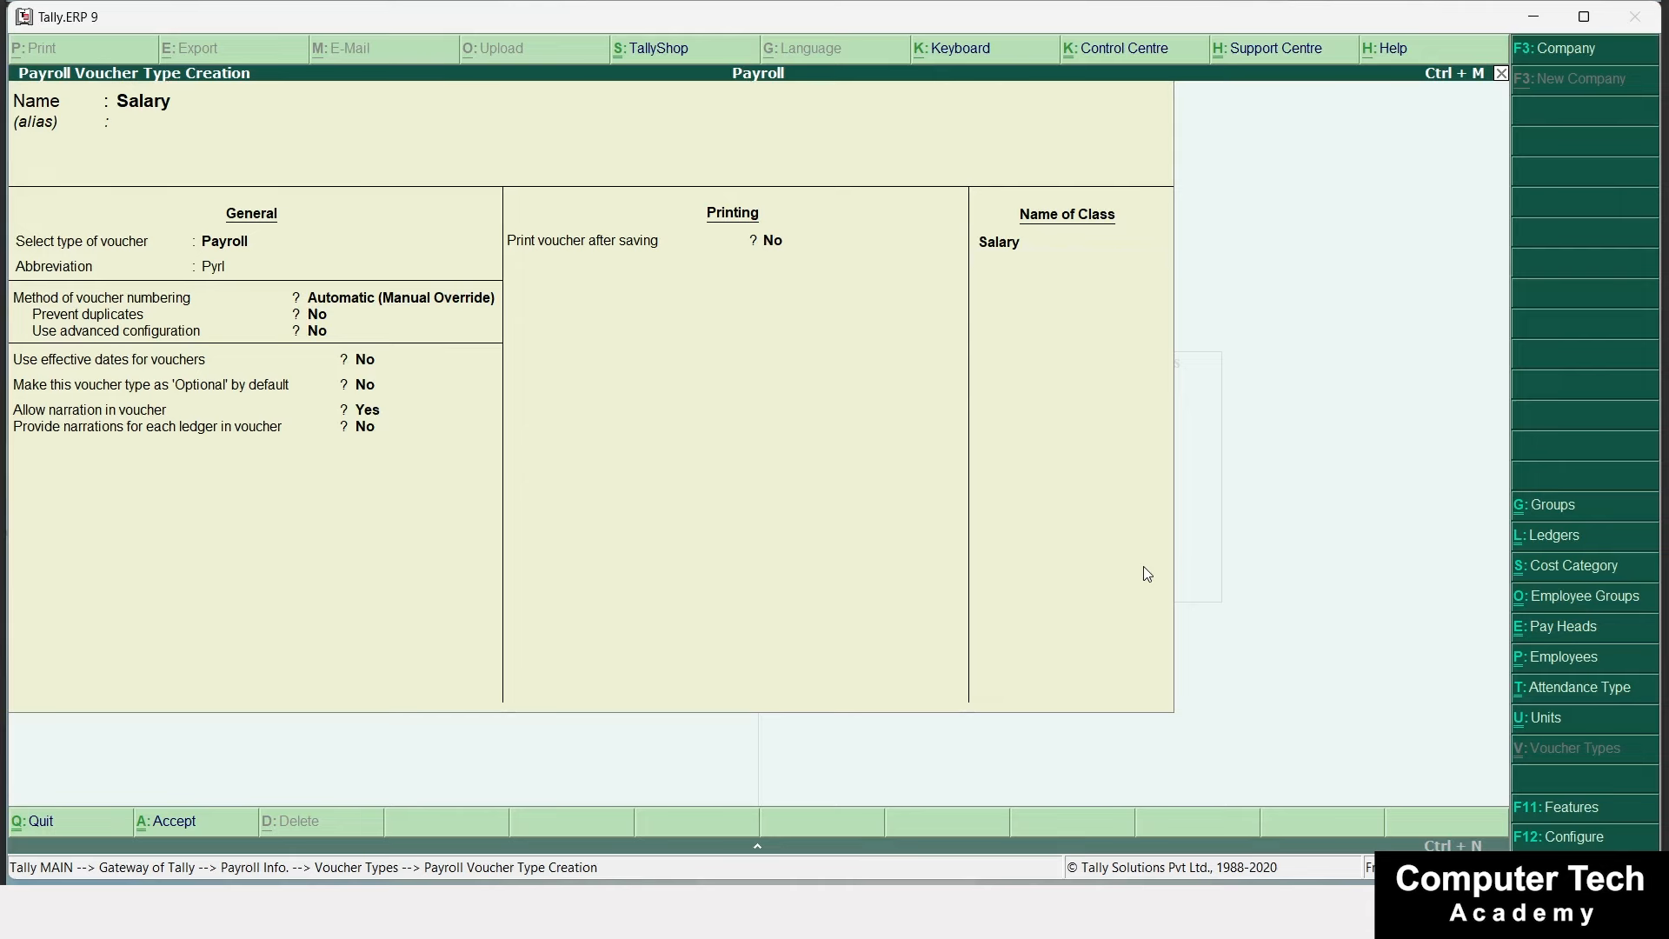
pyautogui.press('Escape')
pyautogui.press('Escape')
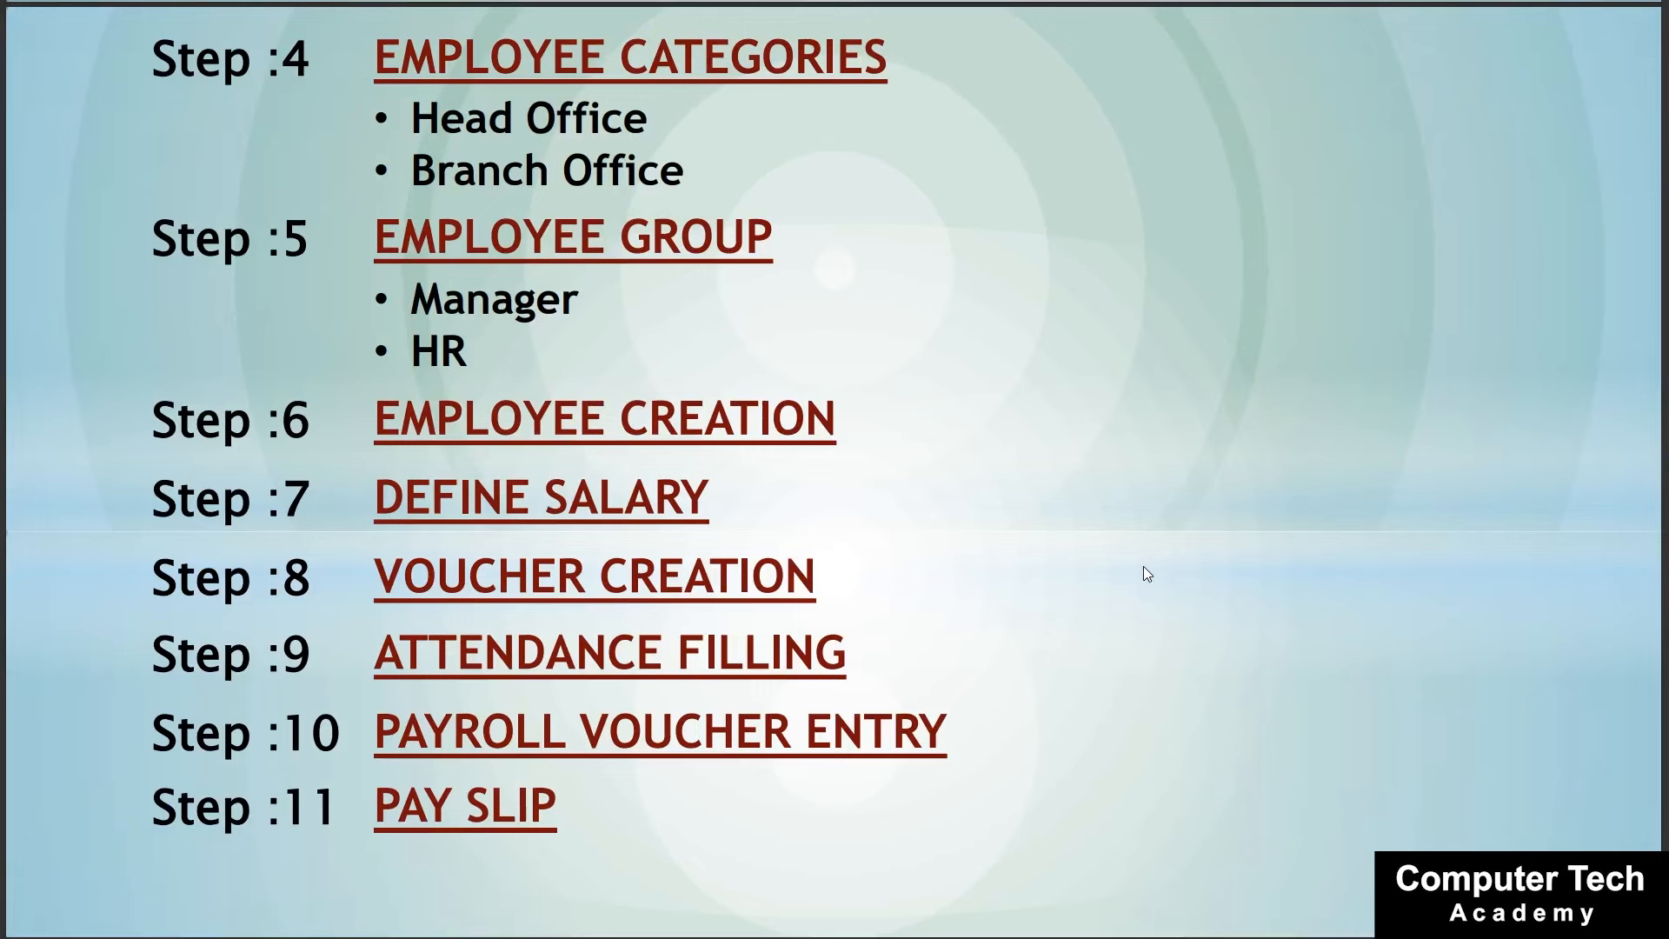
# Go from Gateway of Tally through Payroll Info to Payroll Vouchers, opening voucher No. 1.
pyautogui.hotkey('alt', 'Tab')
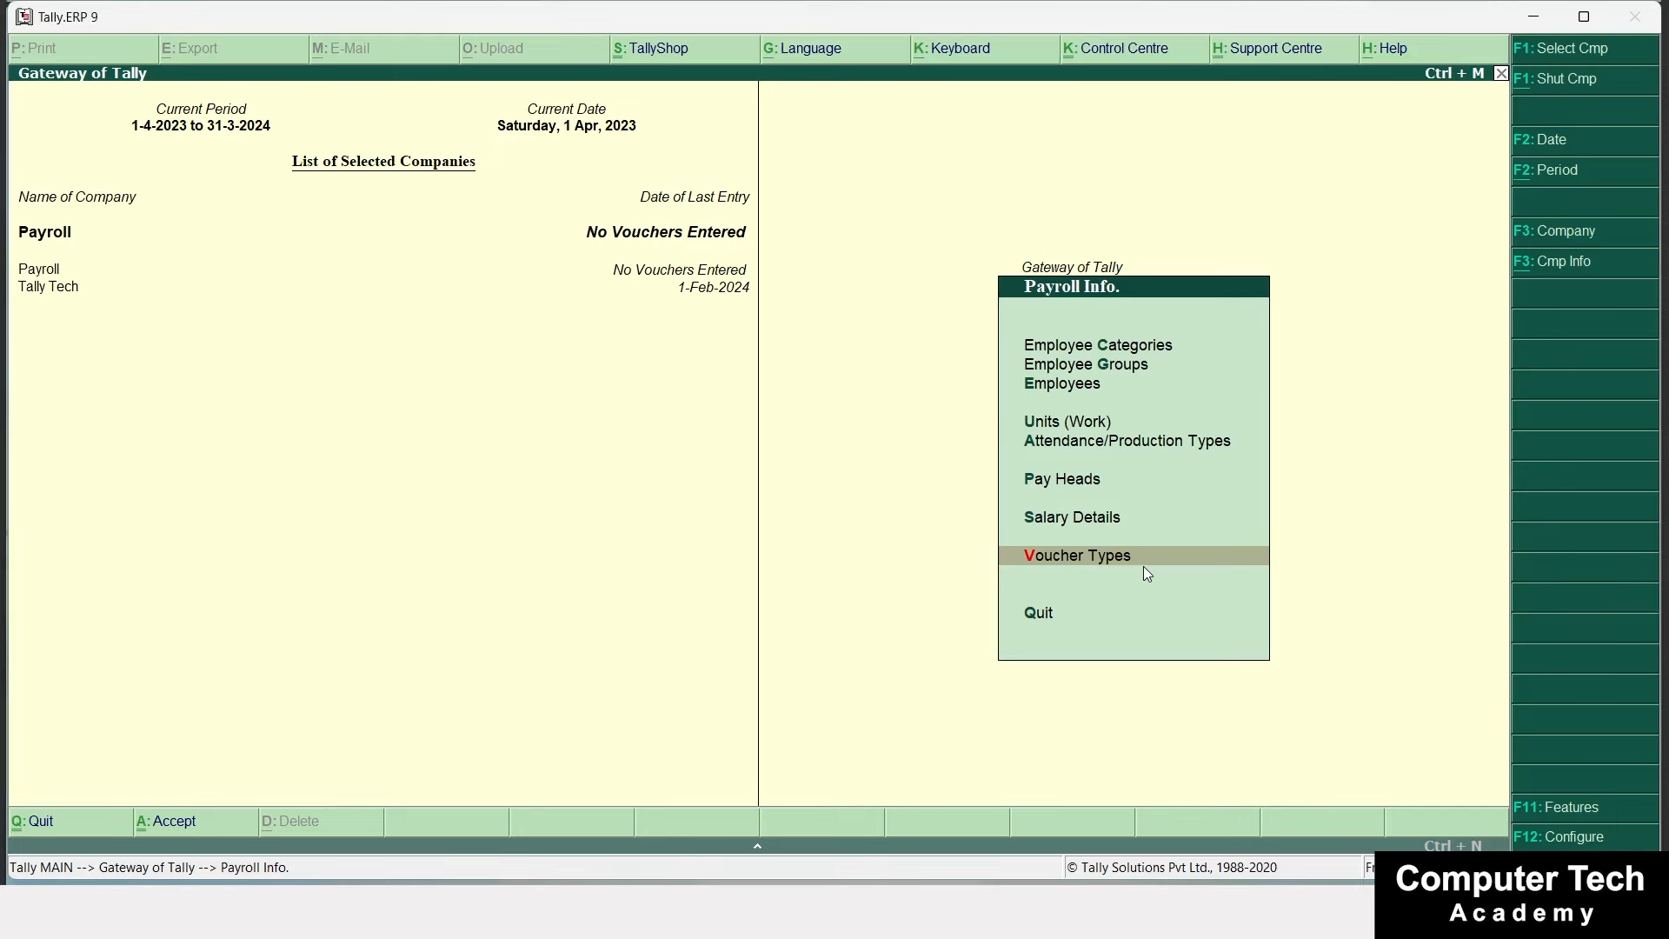
pyautogui.press('Escape')
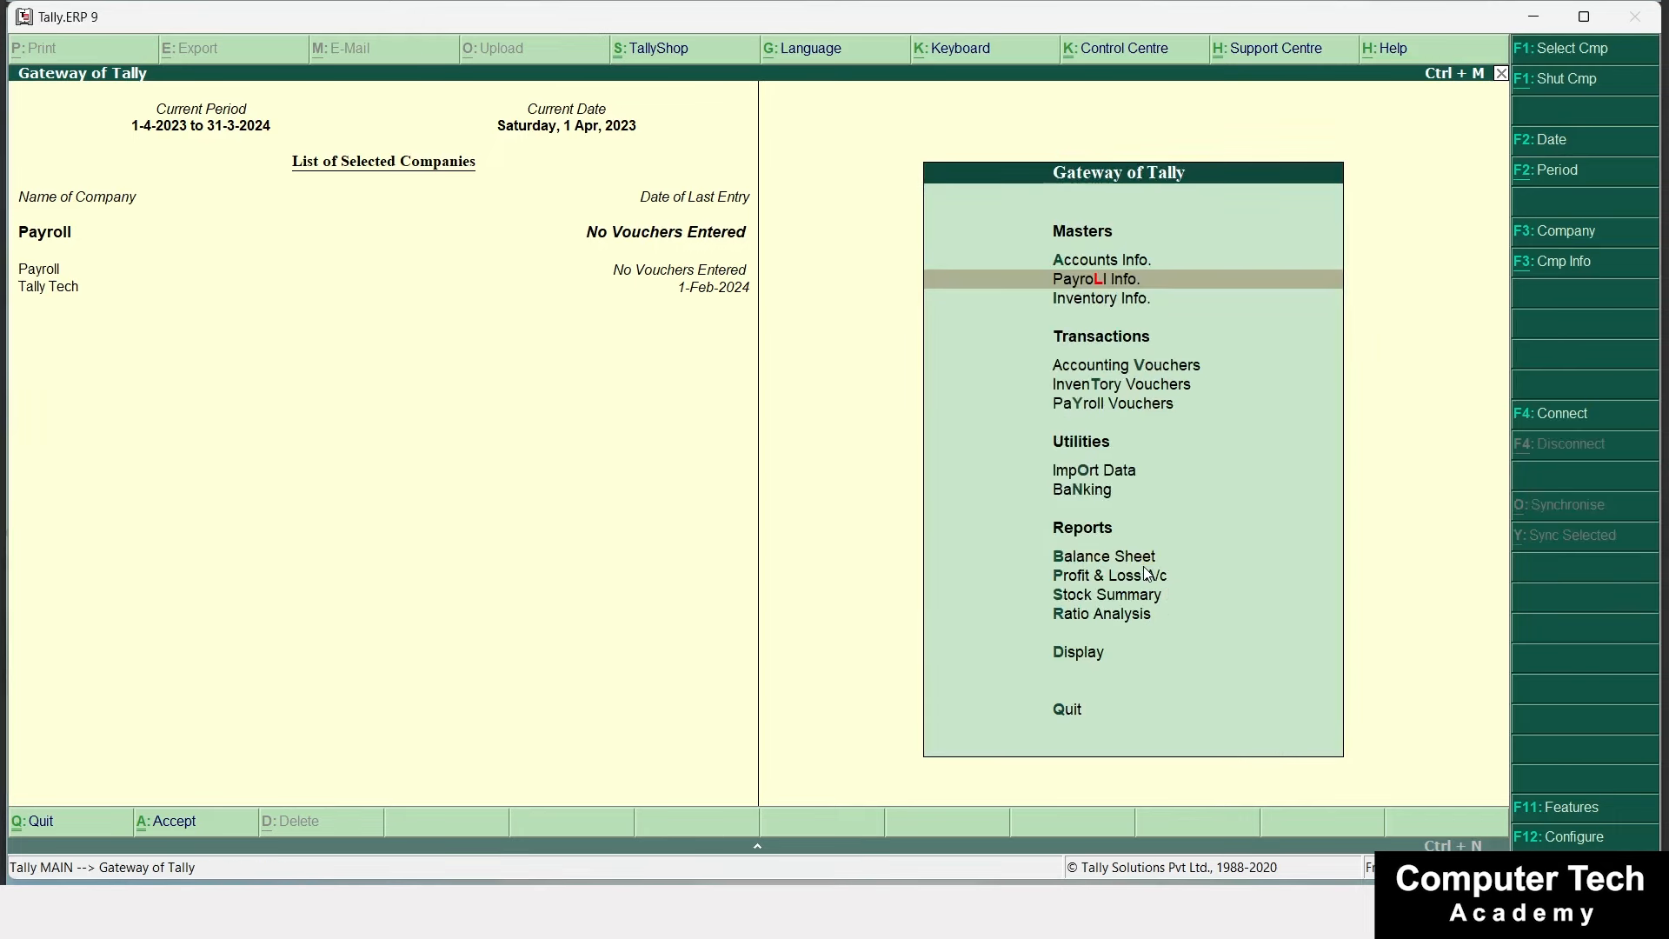
pyautogui.press('Down')
pyautogui.press('Down')
pyautogui.press('Down')
pyautogui.press('Down')
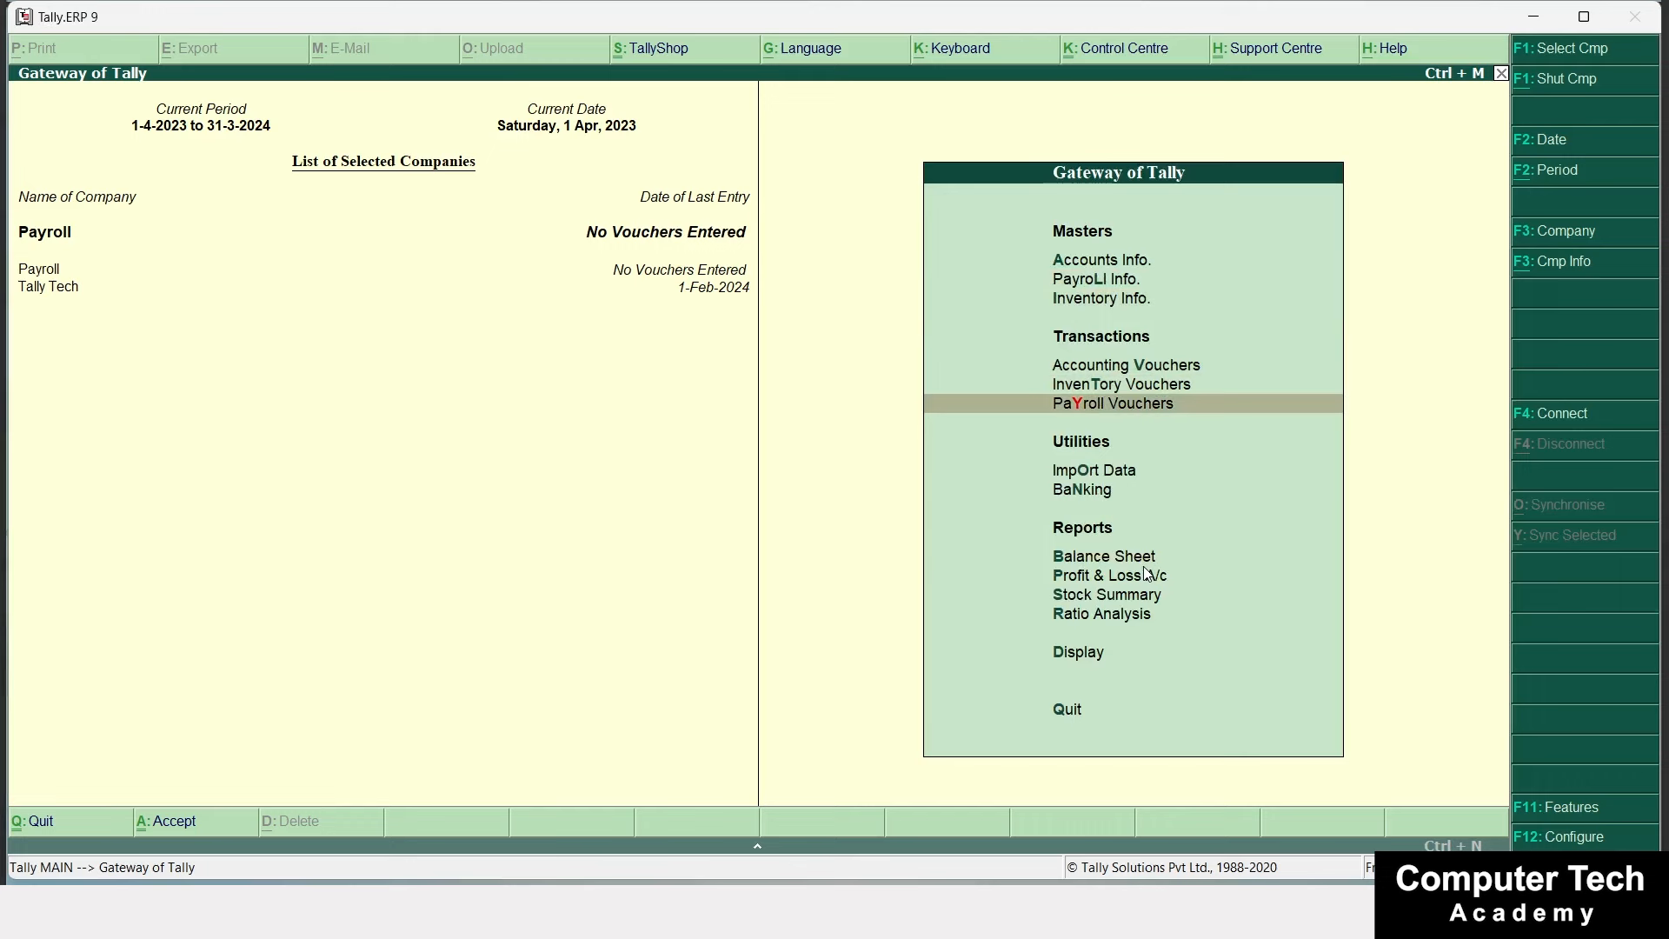
pyautogui.press('Up')
pyautogui.press('Up')
pyautogui.press('Up')
pyautogui.press('Return')
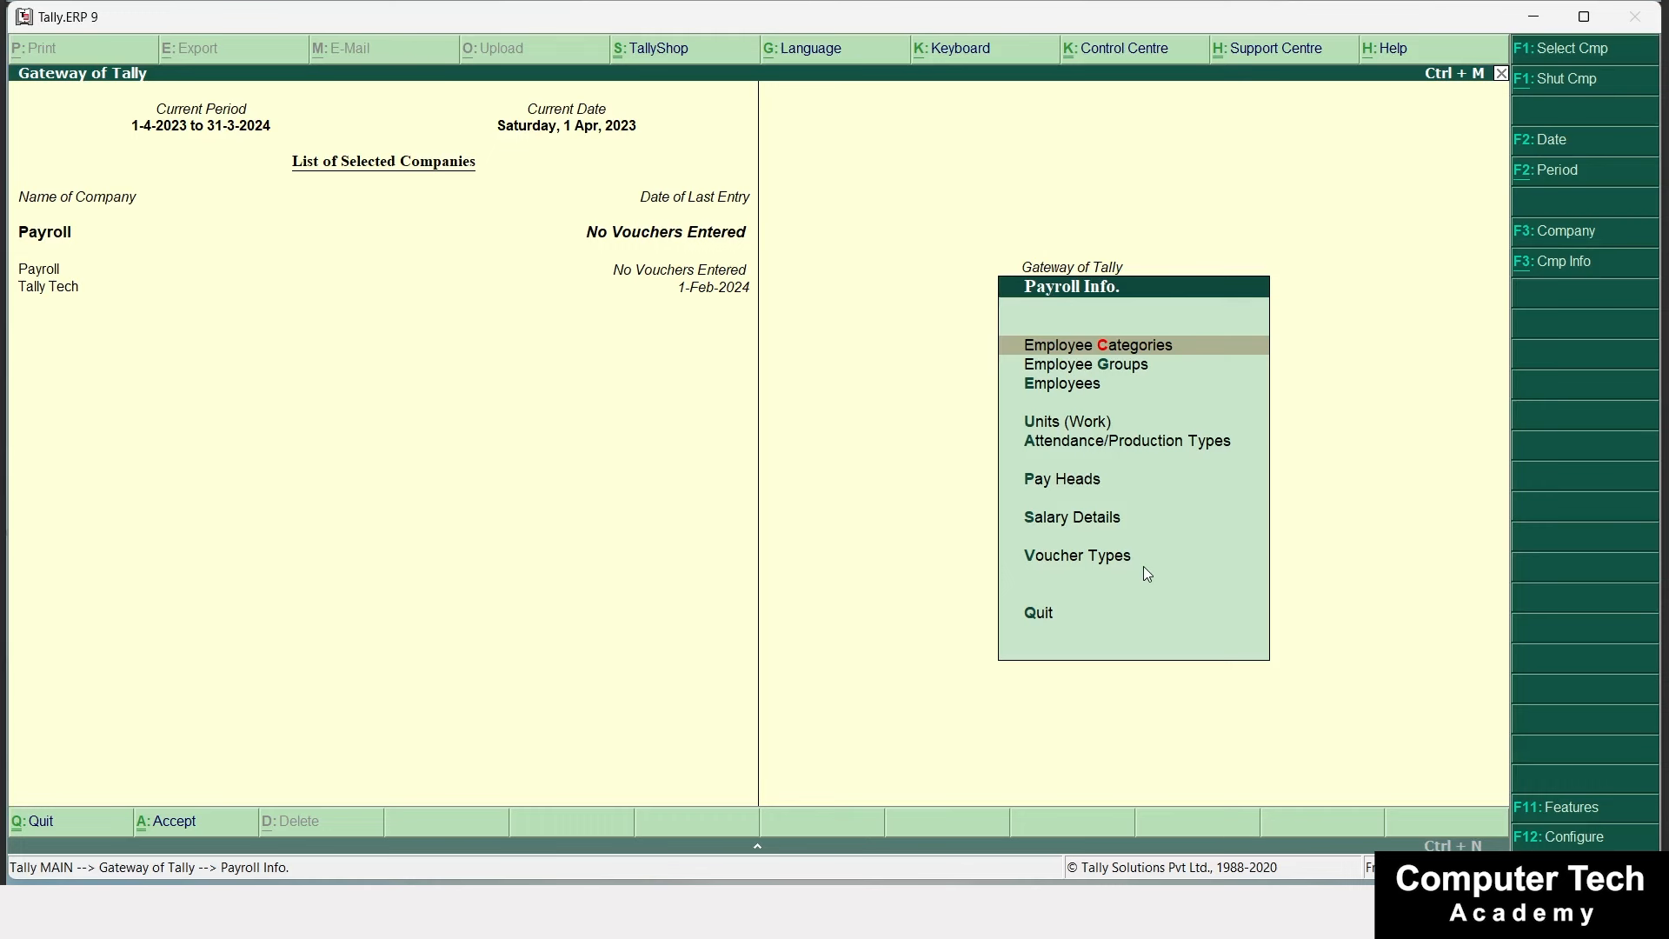
pyautogui.press('Escape')
pyautogui.press('Down')
pyautogui.press('Down')
pyautogui.press('Down')
pyautogui.press('Down')
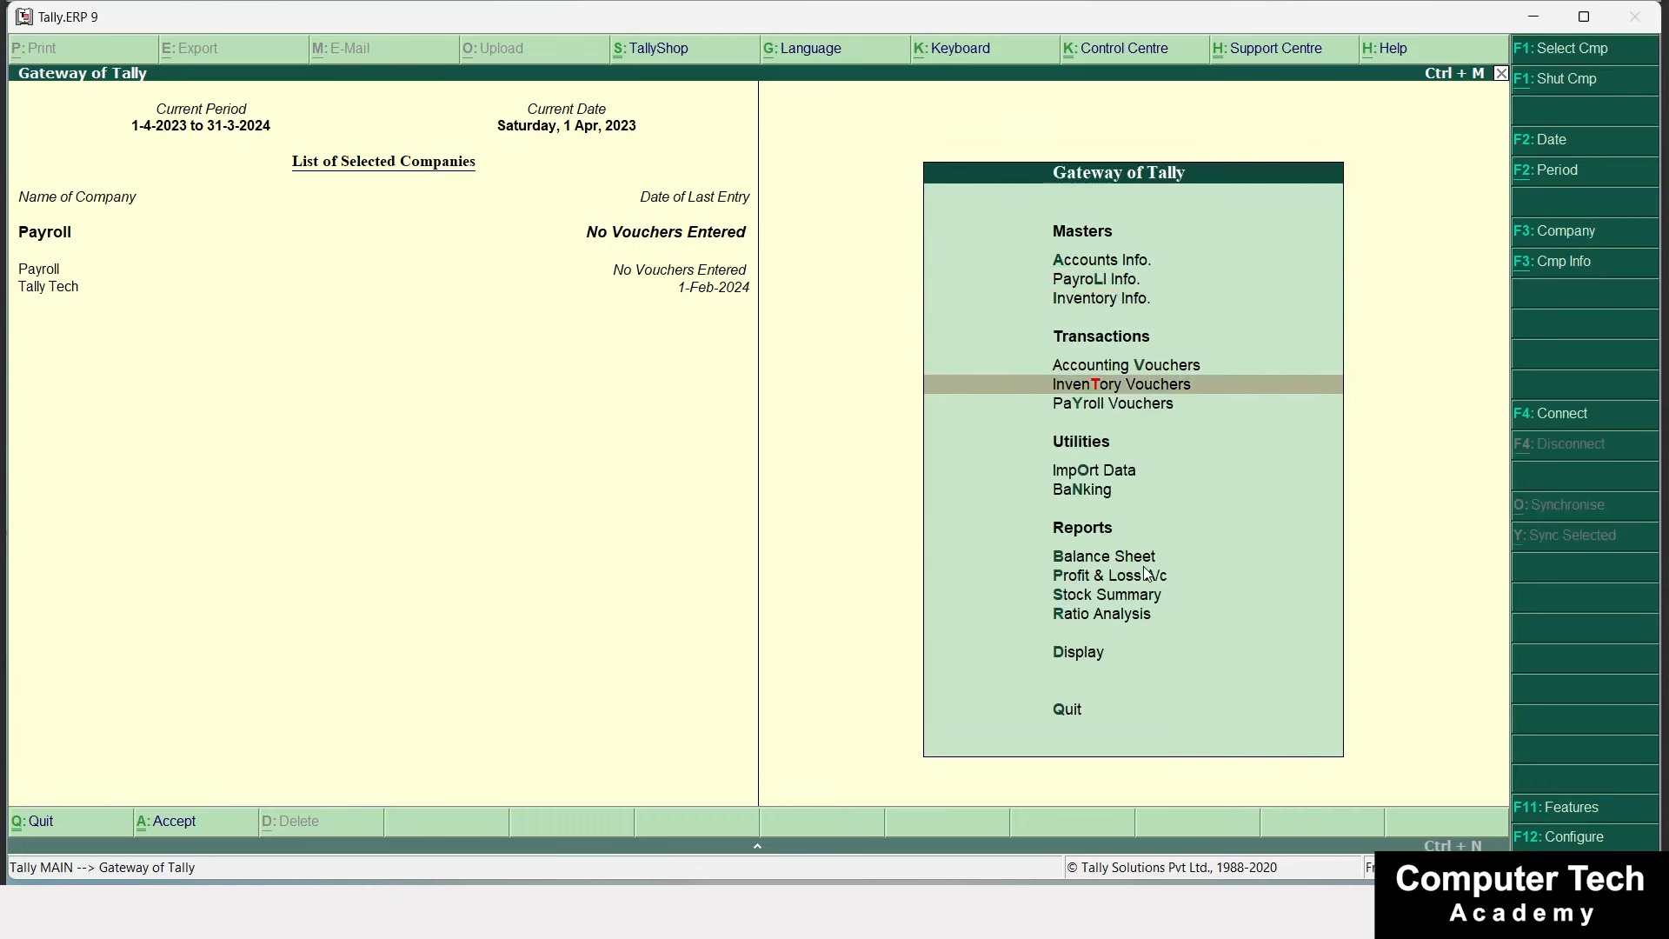
pyautogui.press('Return')
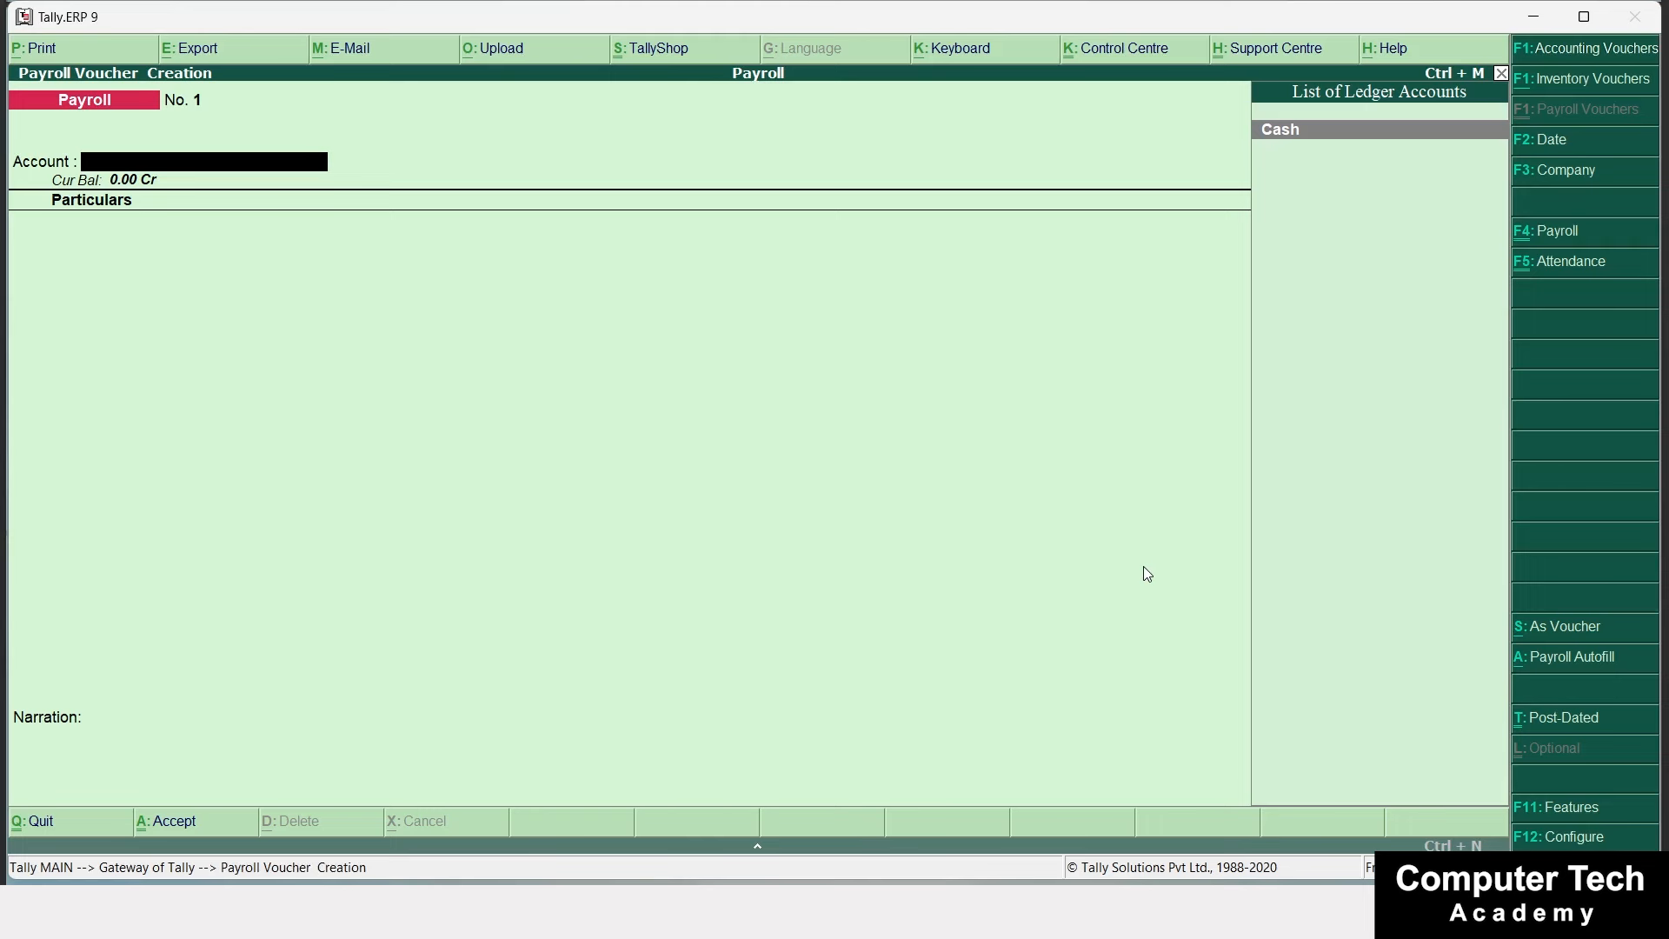
# Switch to an Attendance voucher and set its date to 1-Dec-2023, correcting a mistaken 1-Jan entry.
pyautogui.hotkey('ctrl', 'F5')
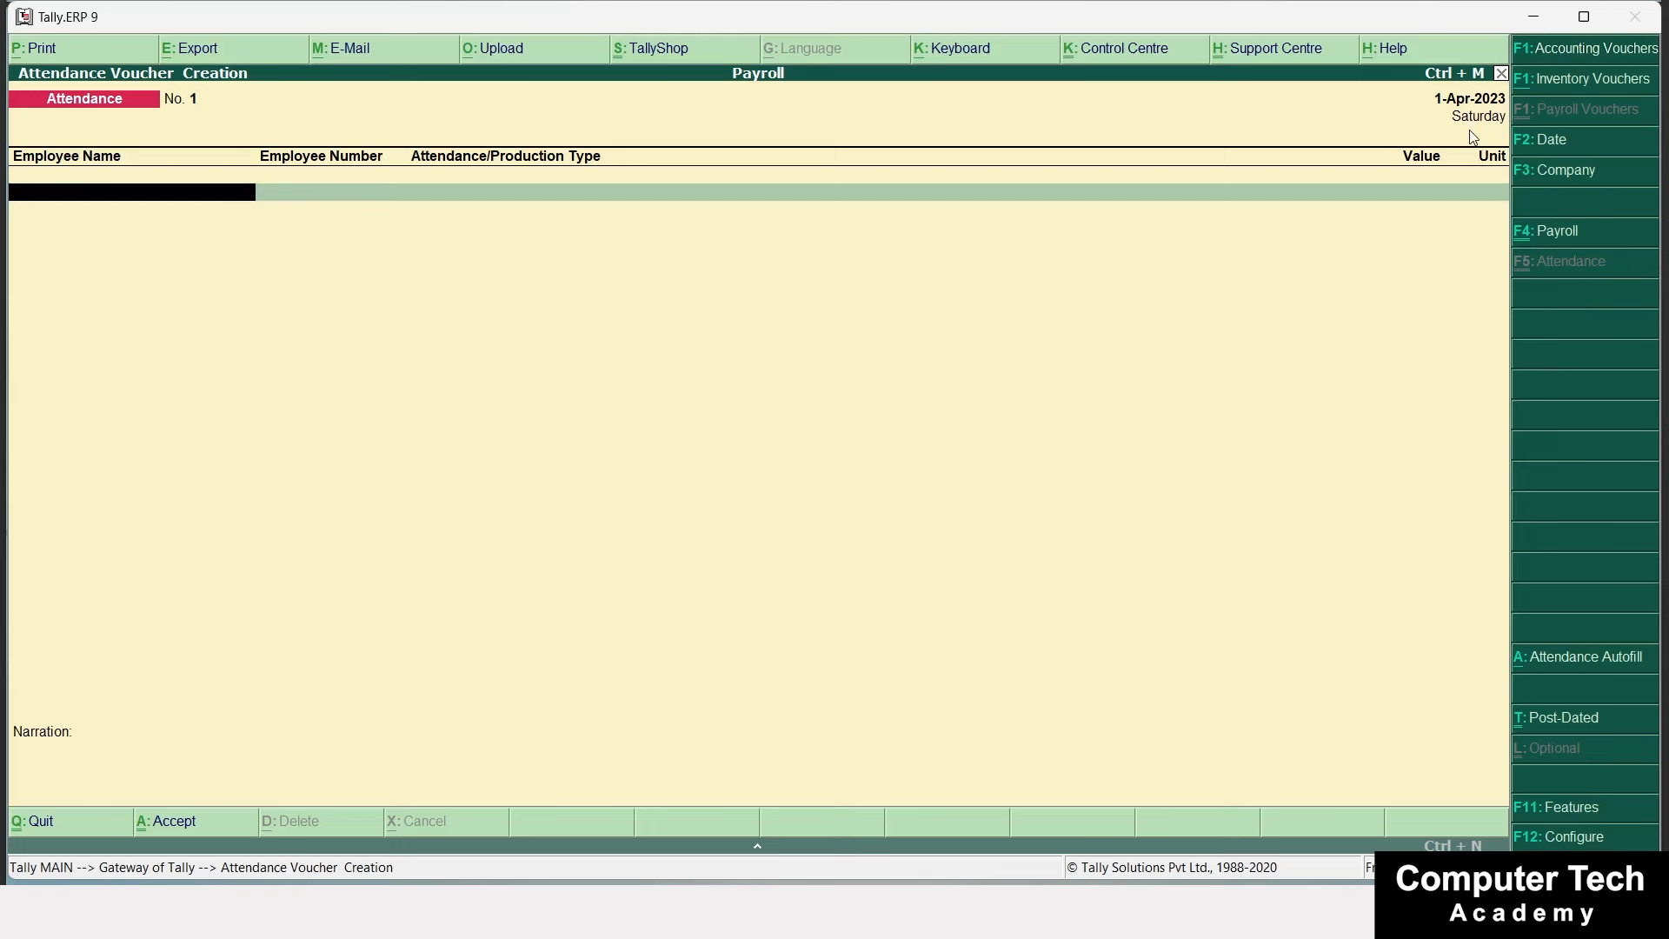
pyautogui.press('F2')
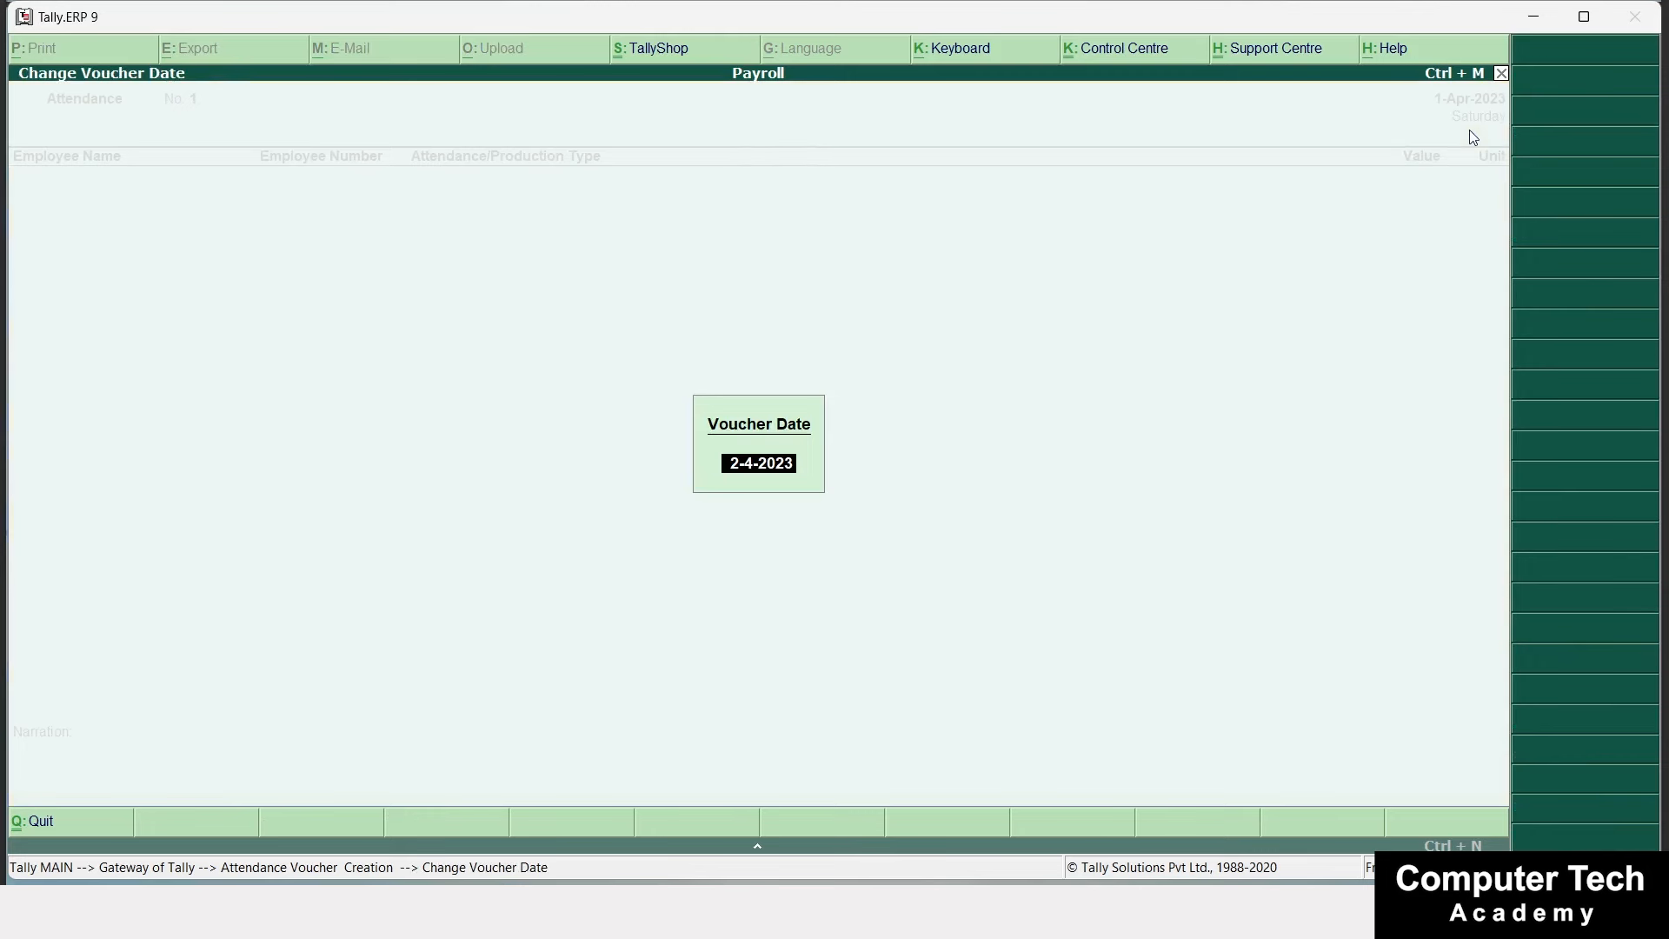
pyautogui.write('1-1')
pyautogui.press('Return')
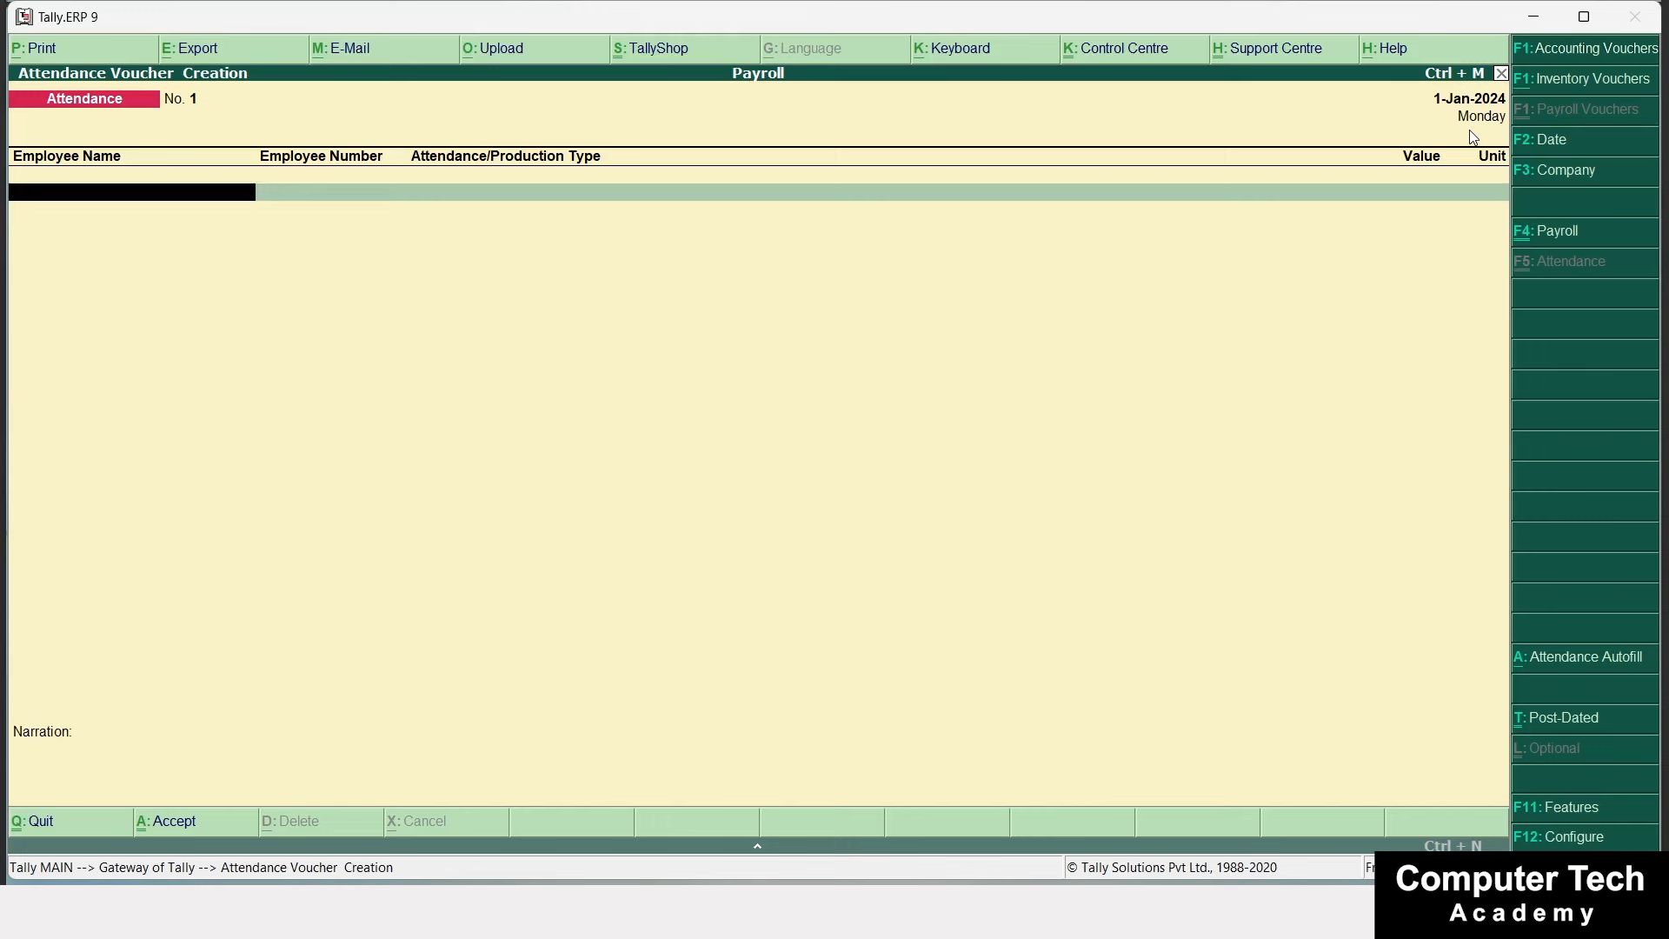
pyautogui.press('F2')
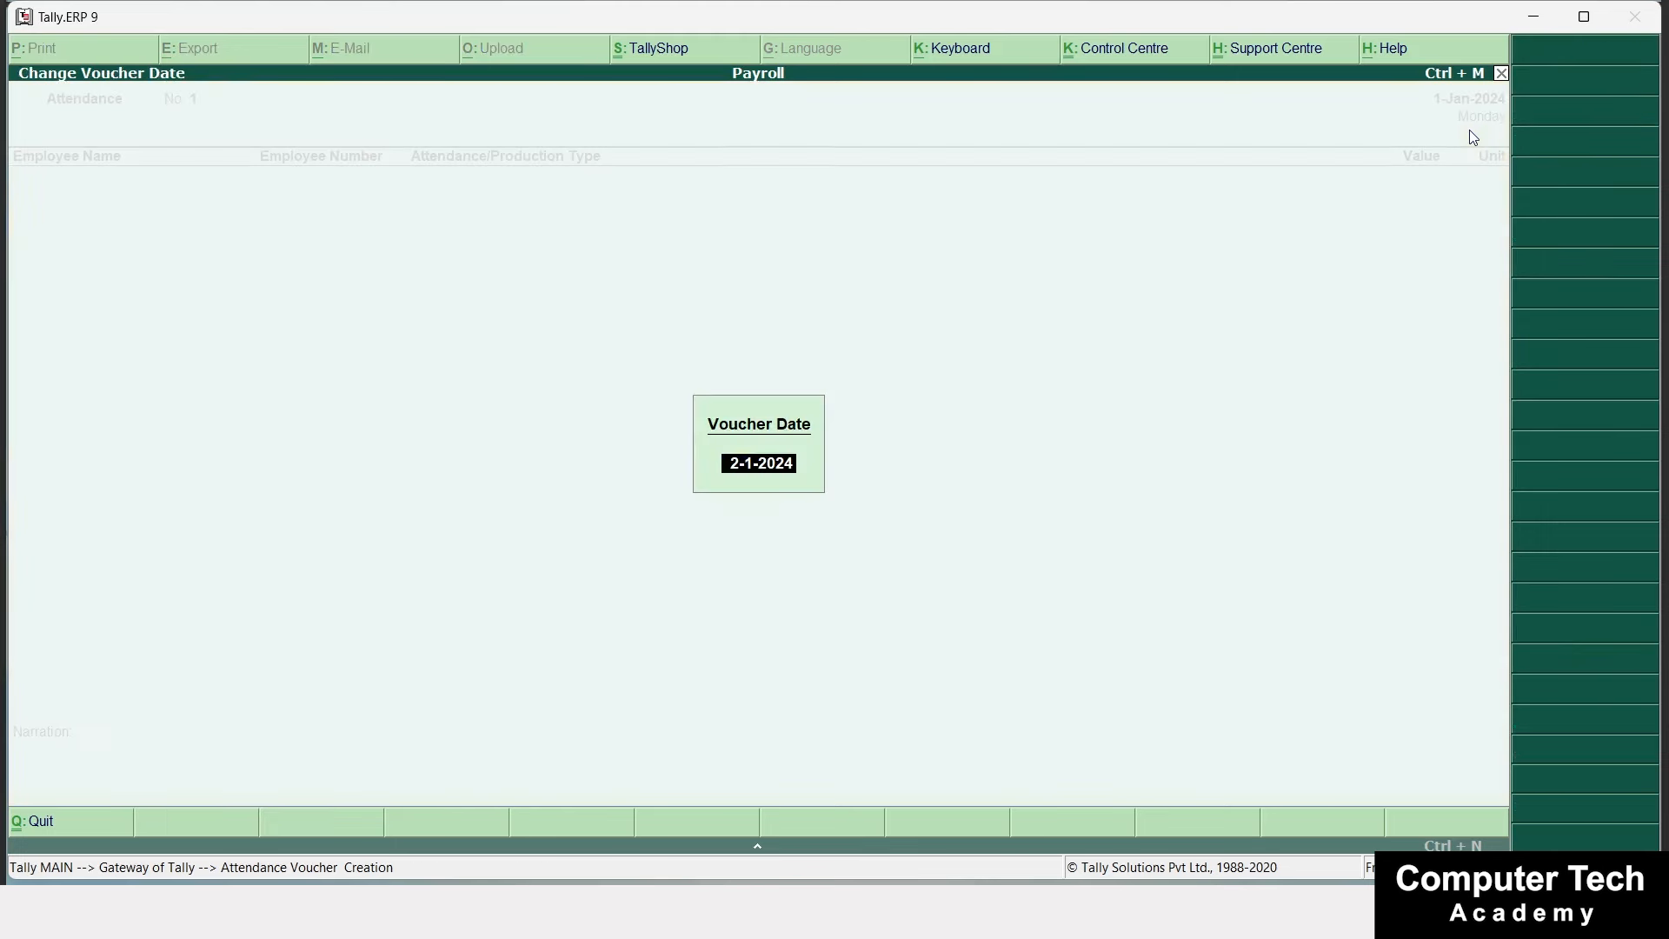
pyautogui.write('1')
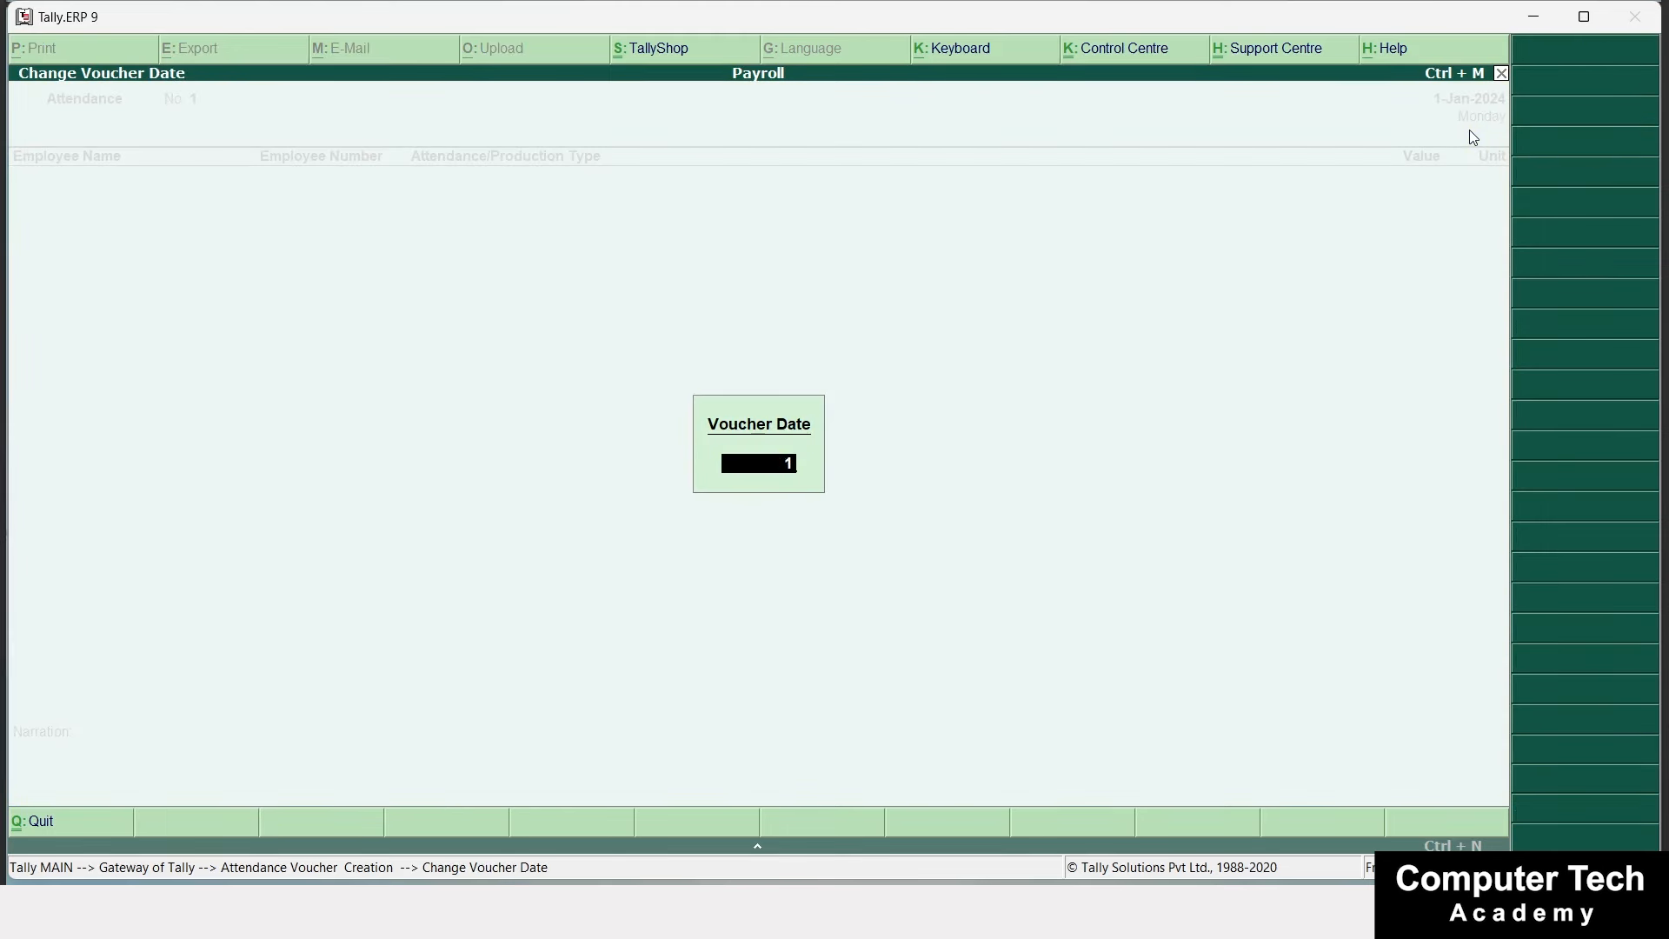
pyautogui.write('-12')
pyautogui.press('Return')
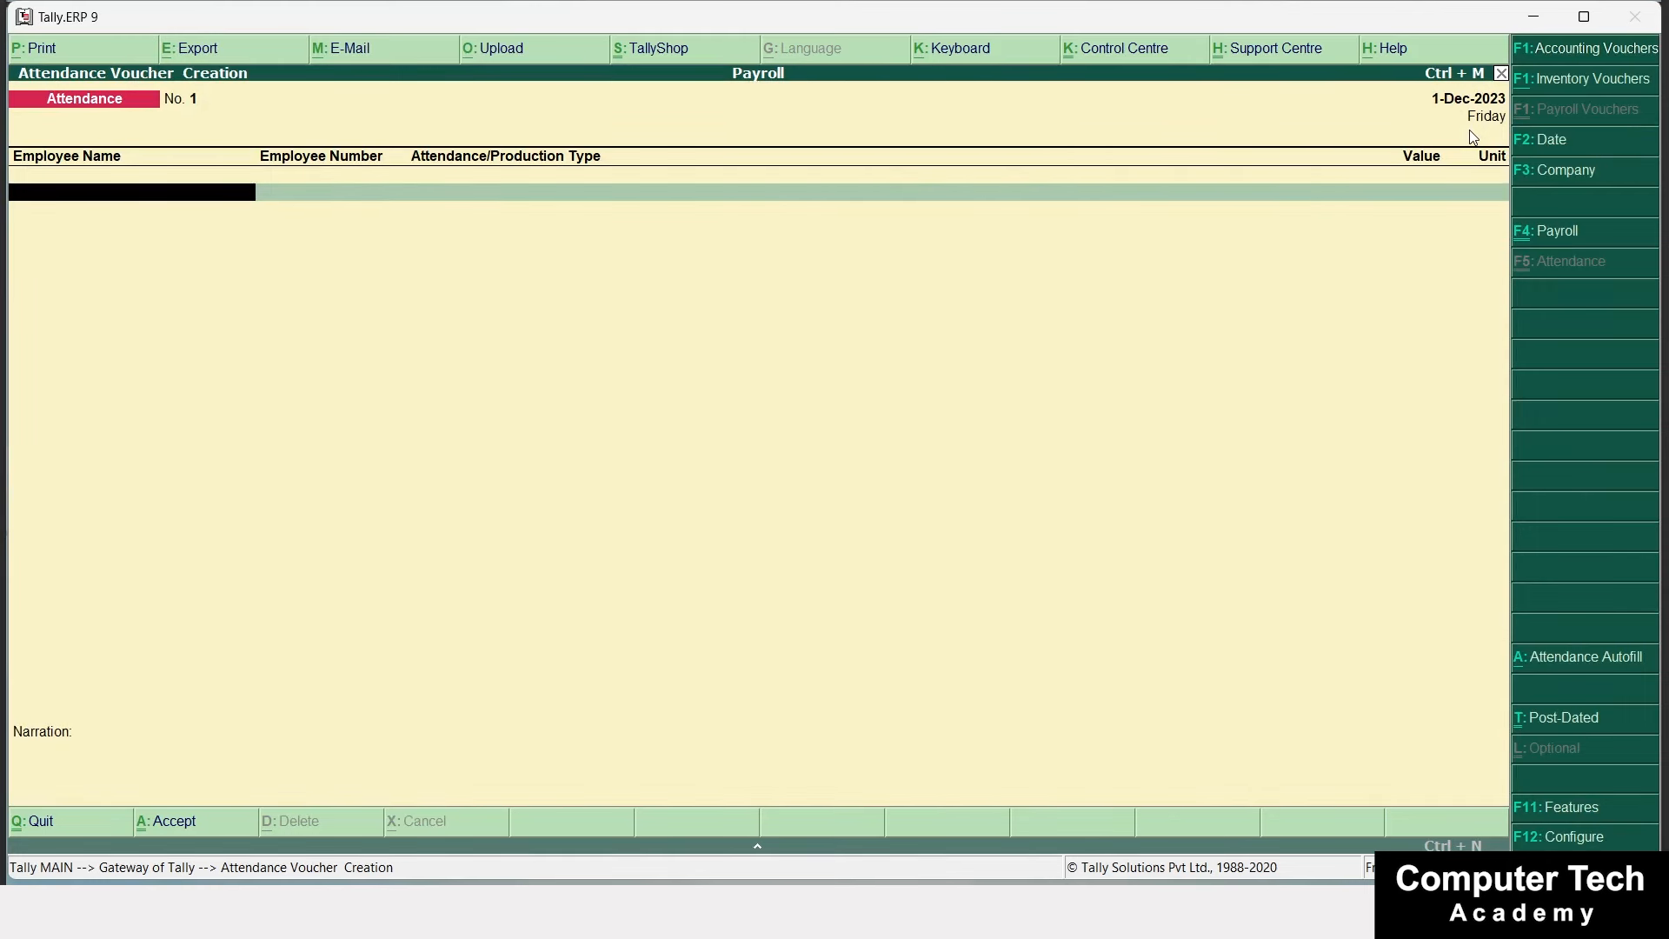
# Reopen the attendance voucher and record 3 days Absent for the employee.
pyautogui.press('Escape')
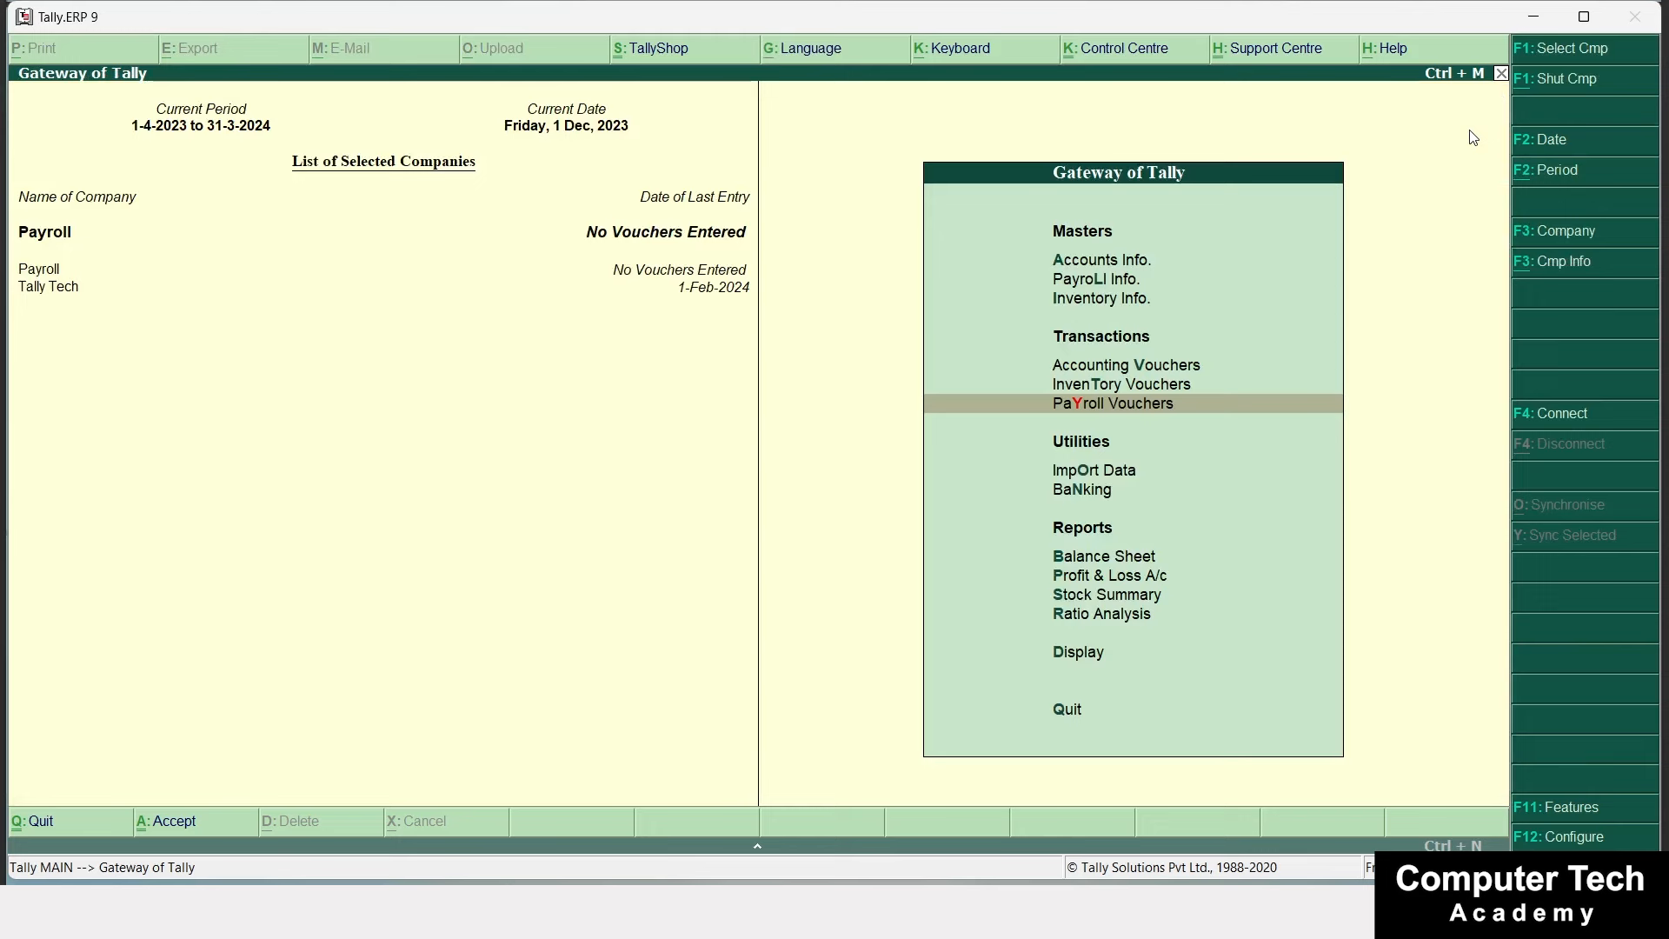
pyautogui.press('Return')
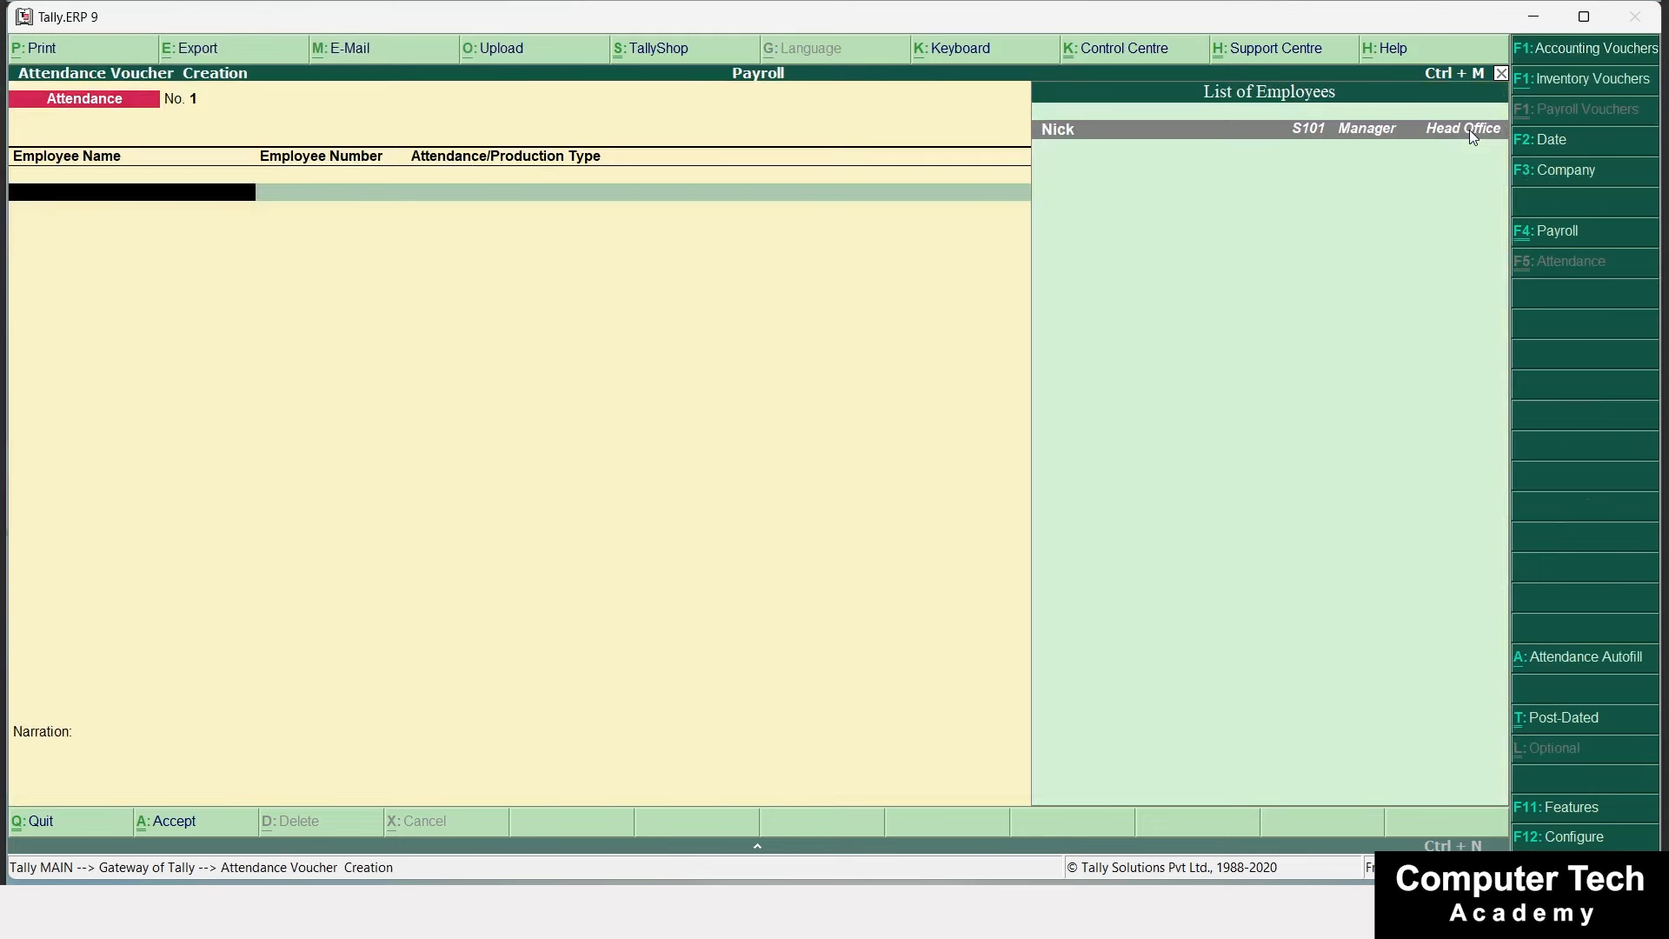
pyautogui.press('Return')
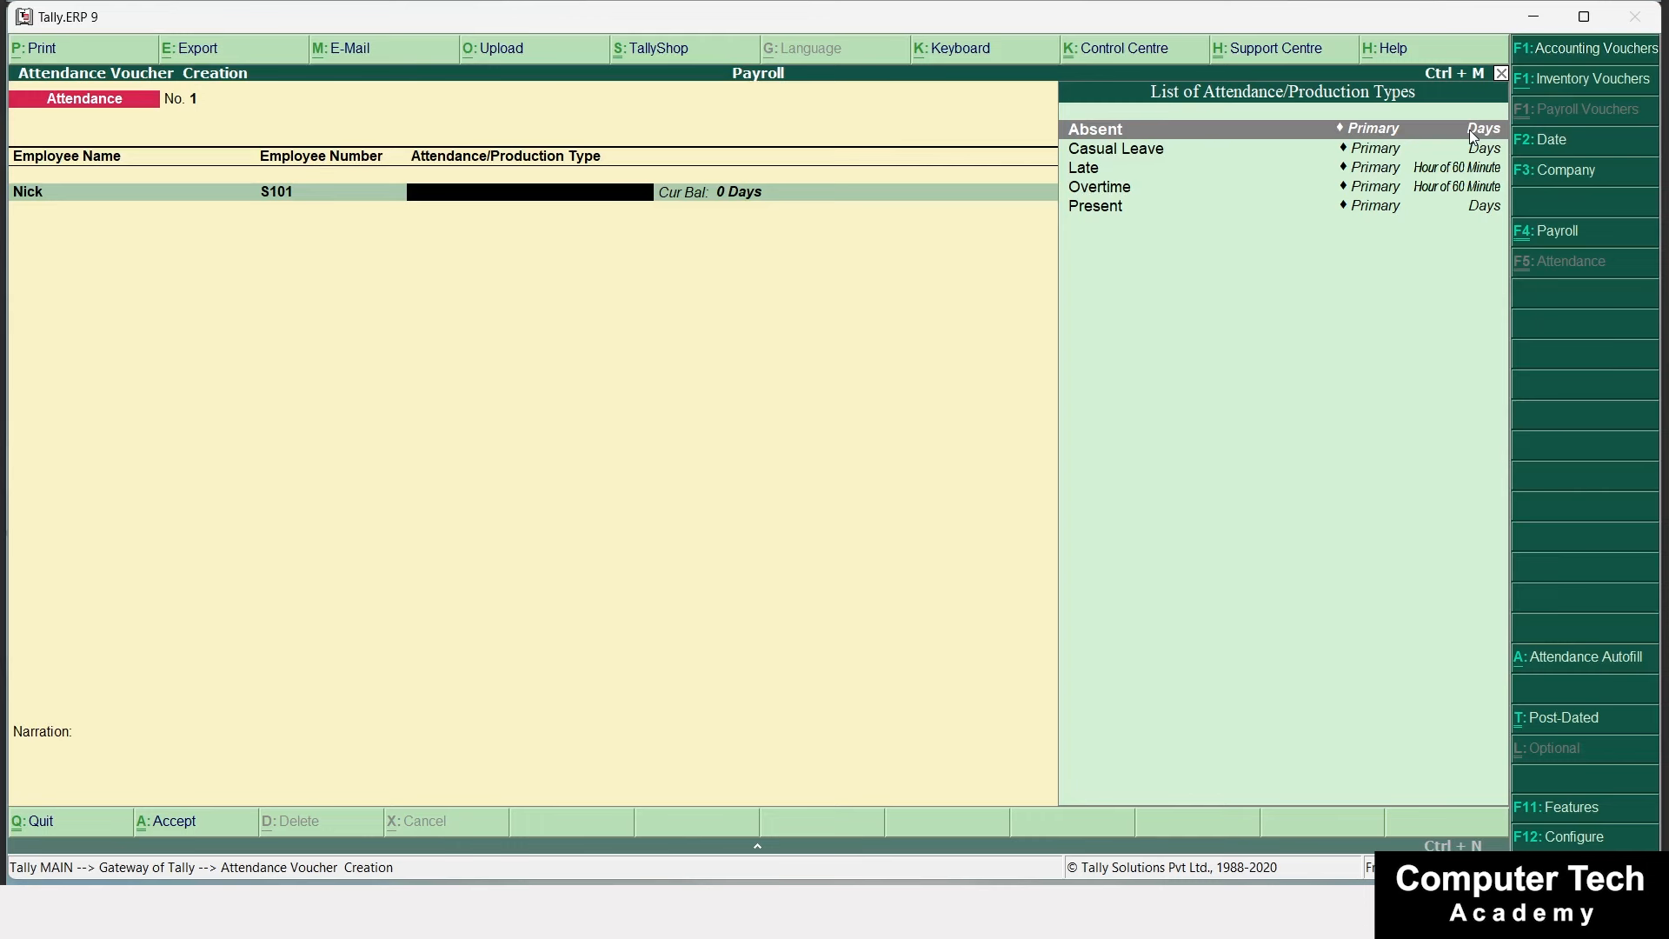
pyautogui.press('Return')
pyautogui.write('3')
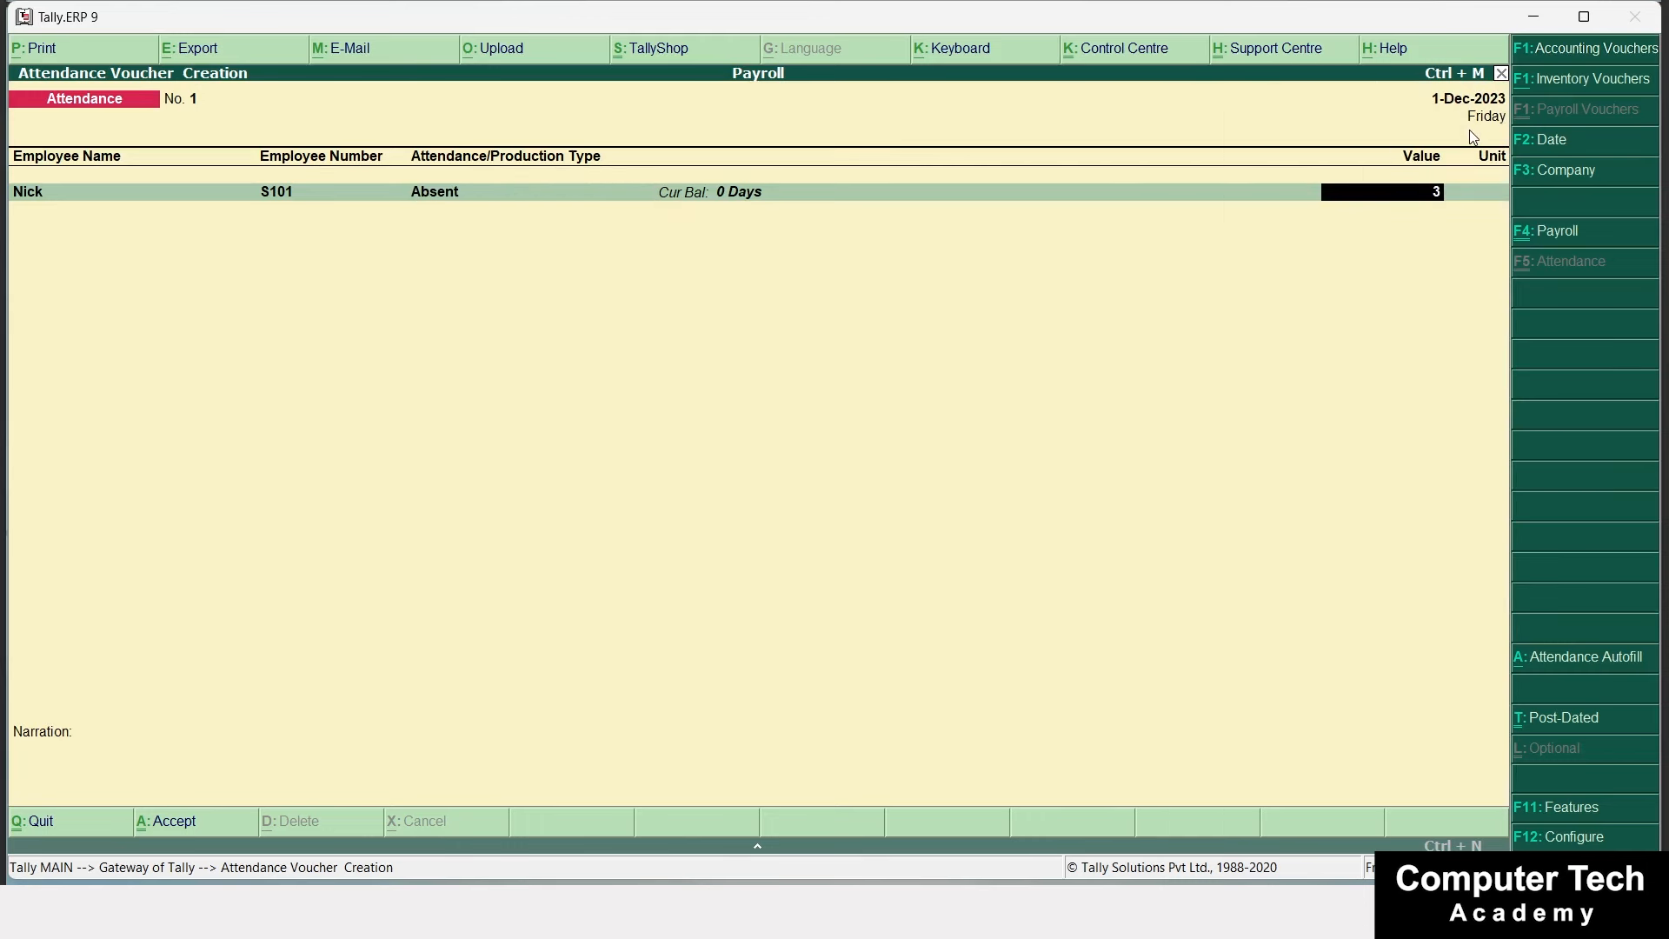
pyautogui.press('Return')
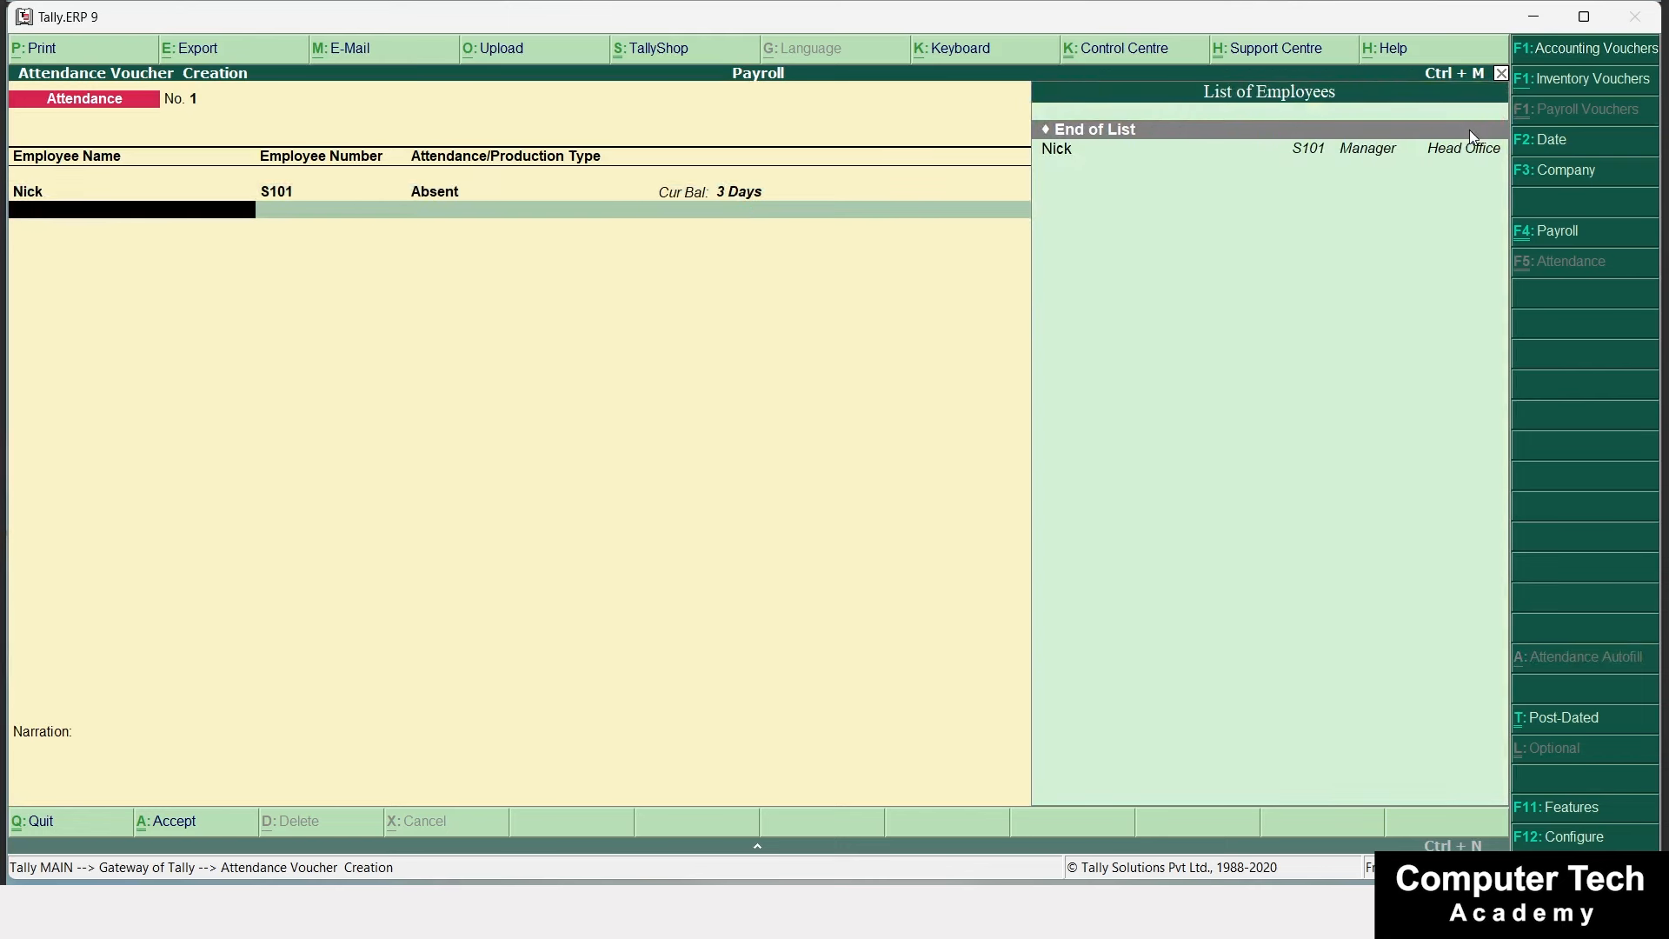
# Add 1 day Casual Leave and 5 hours Late for the same employee.
pyautogui.press('Down')
pyautogui.press('Return')
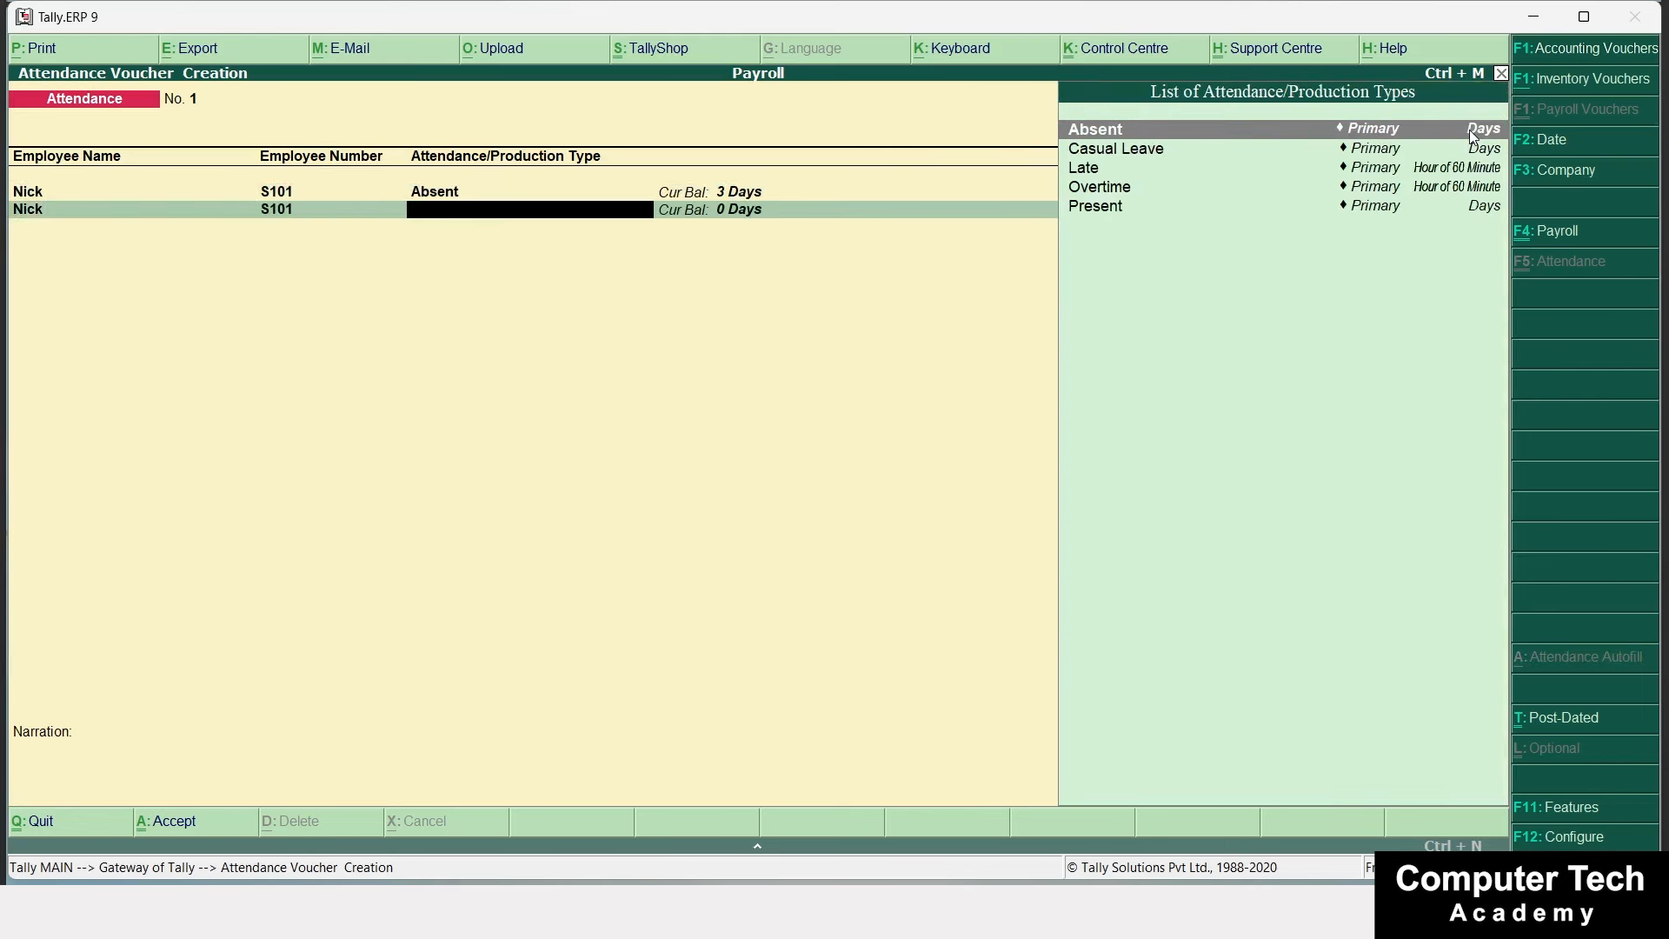
pyautogui.press('Down')
pyautogui.press('Return')
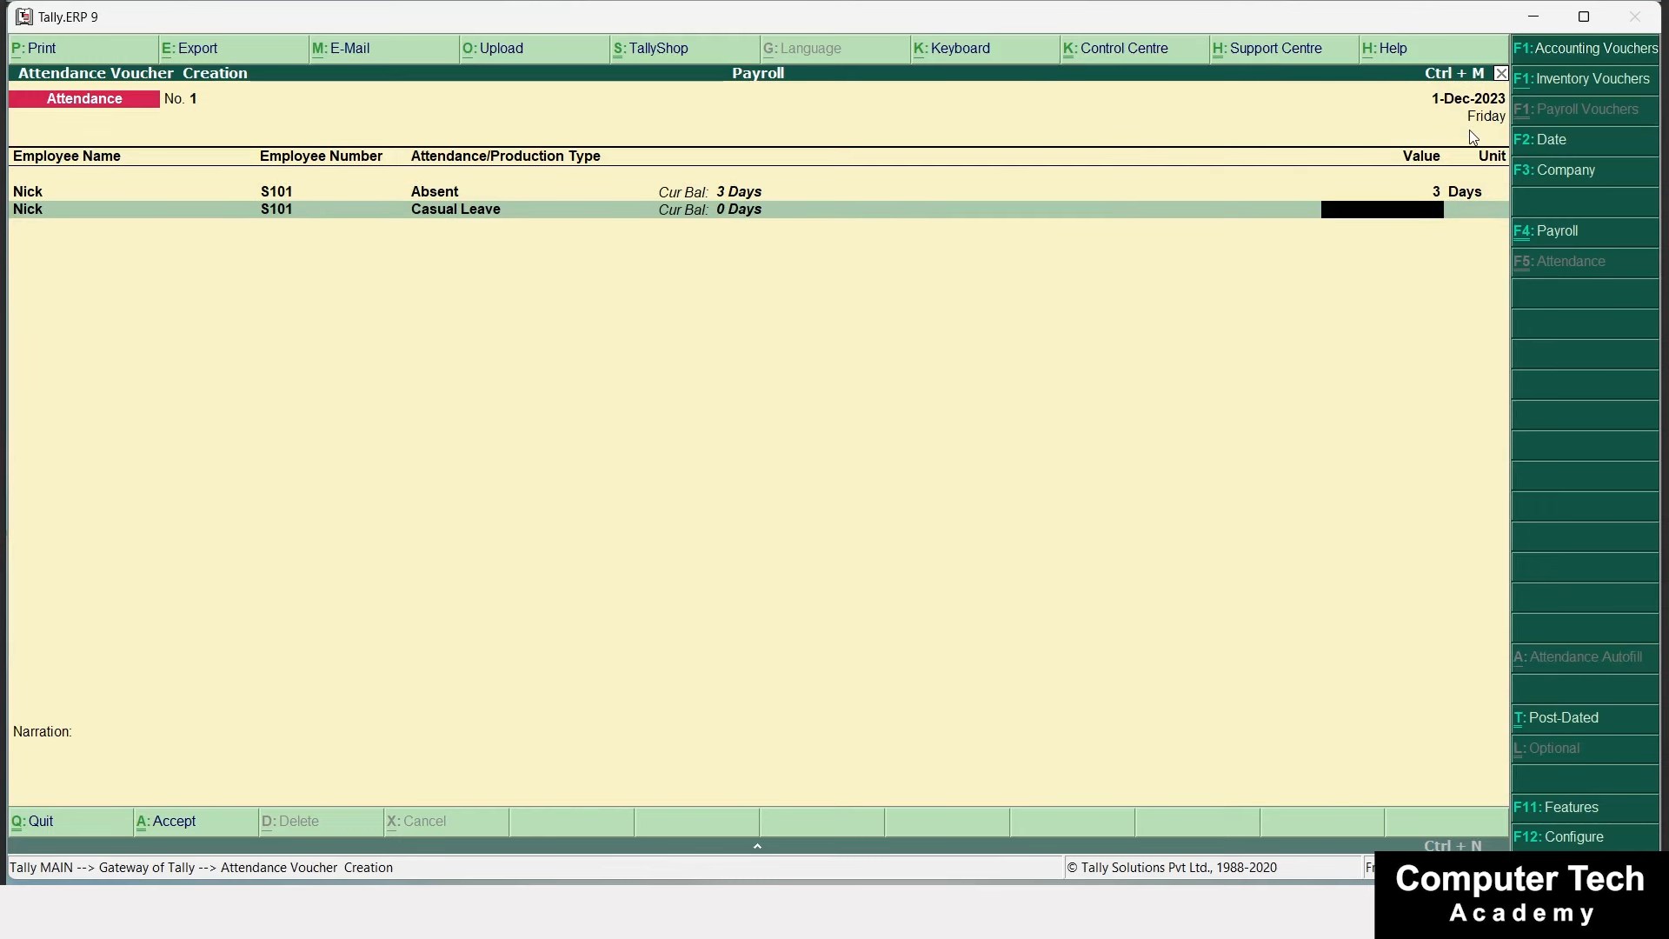
pyautogui.write('1')
pyautogui.press('Return')
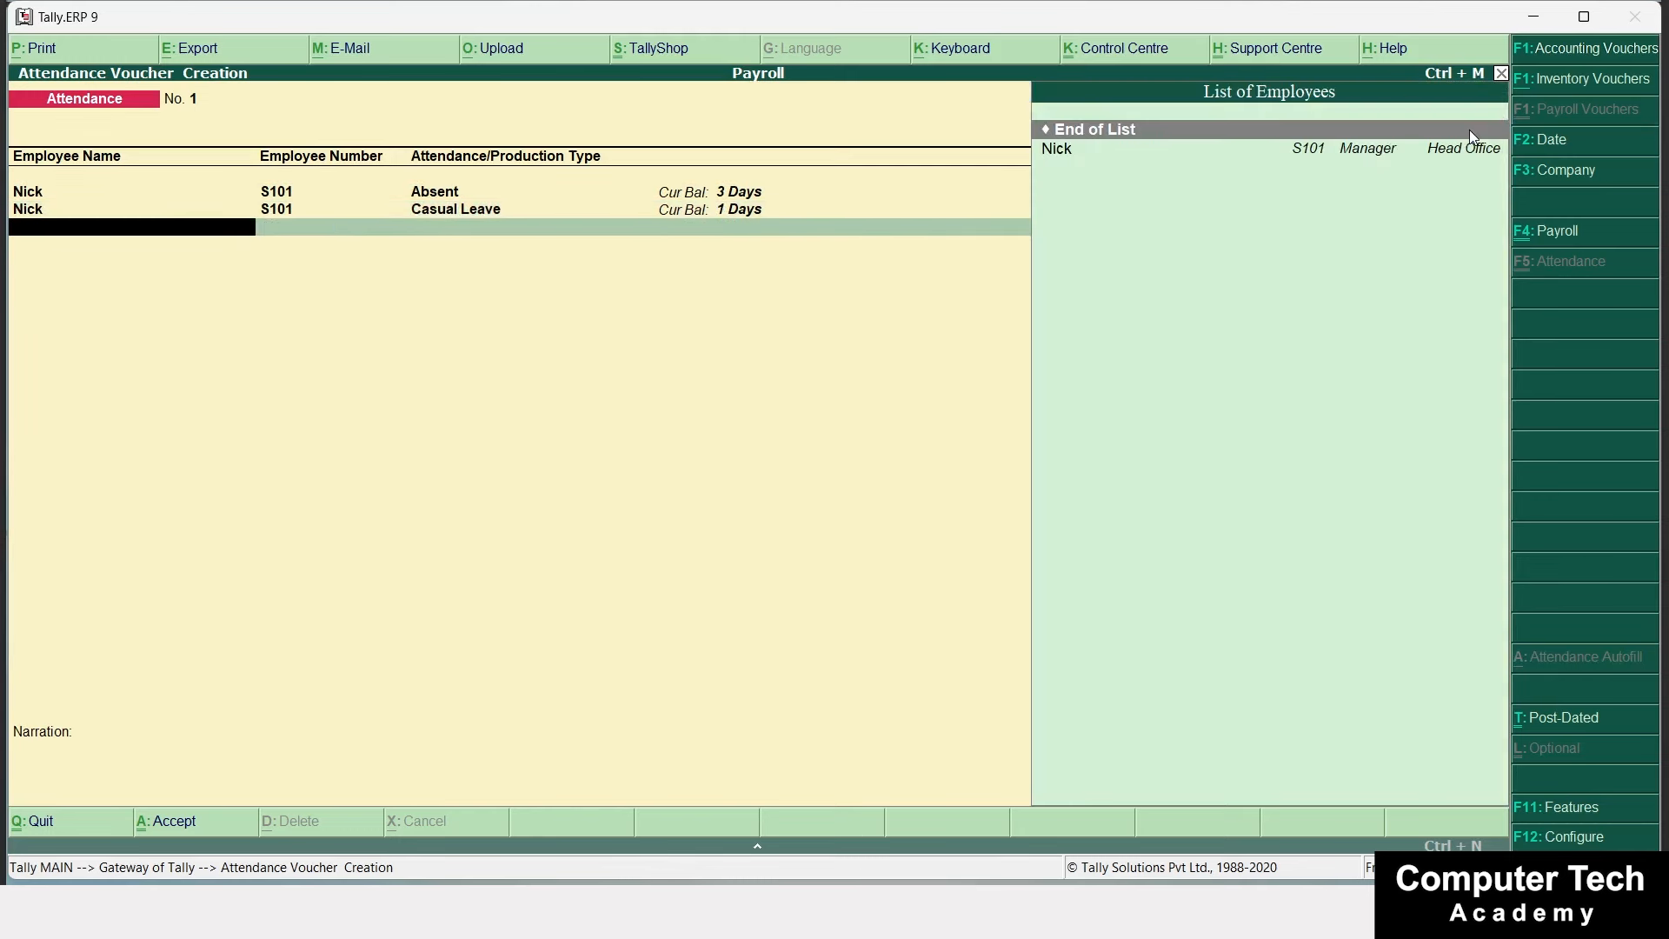
pyautogui.press('Down')
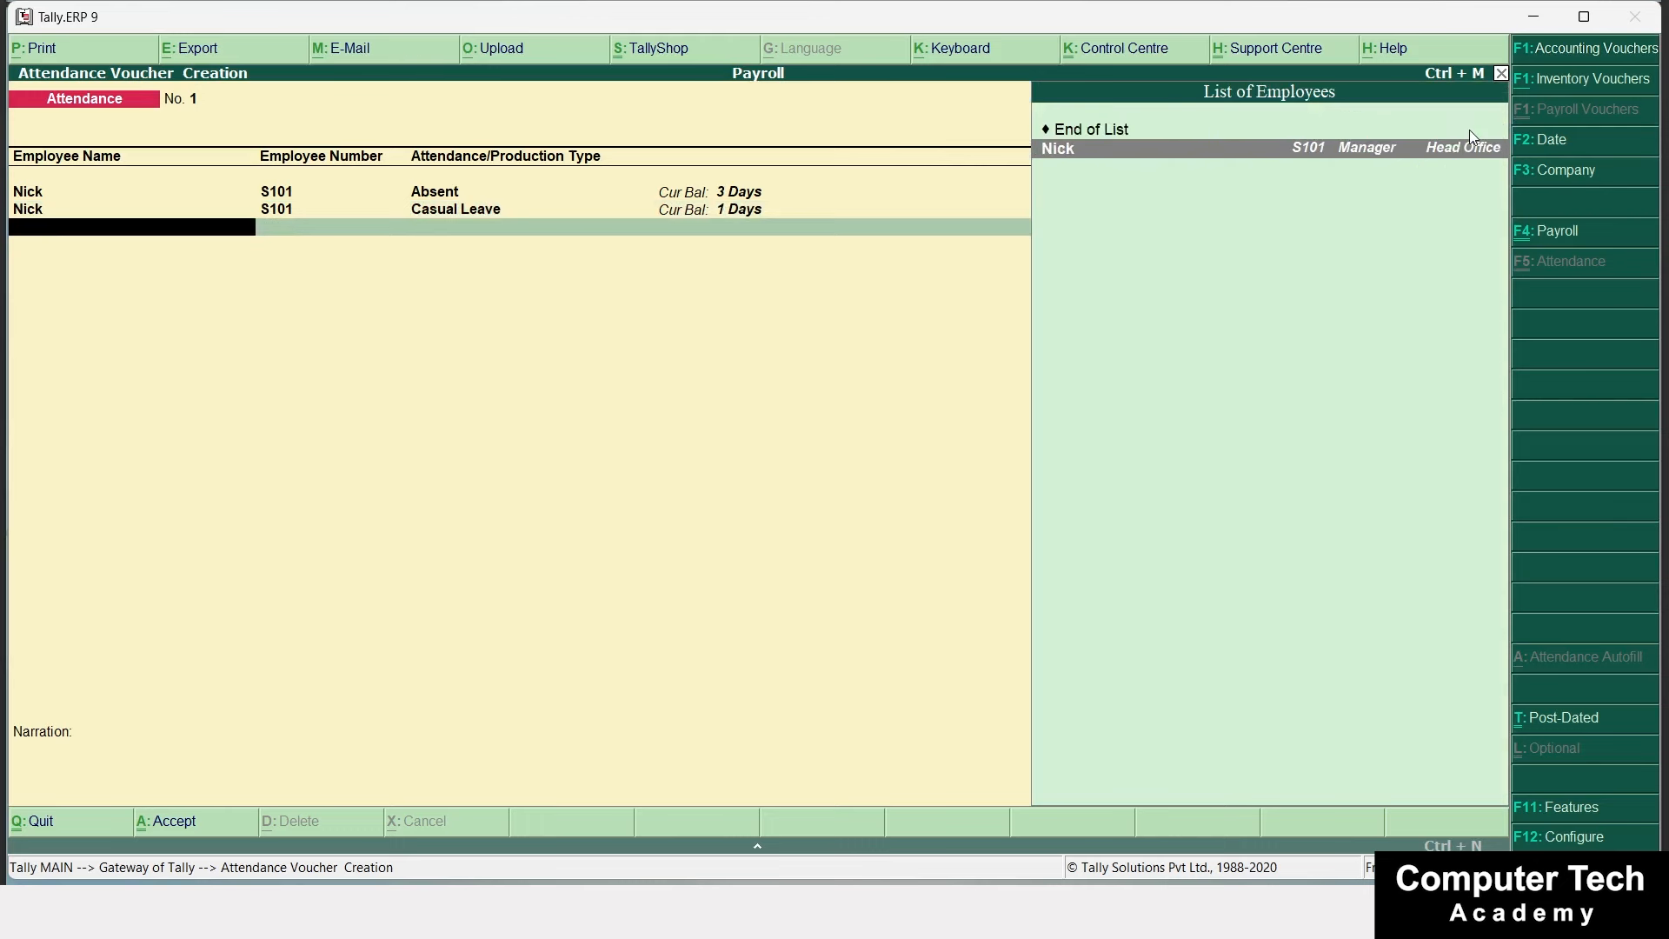
pyautogui.press('Return')
pyautogui.press('Down')
pyautogui.press('Down')
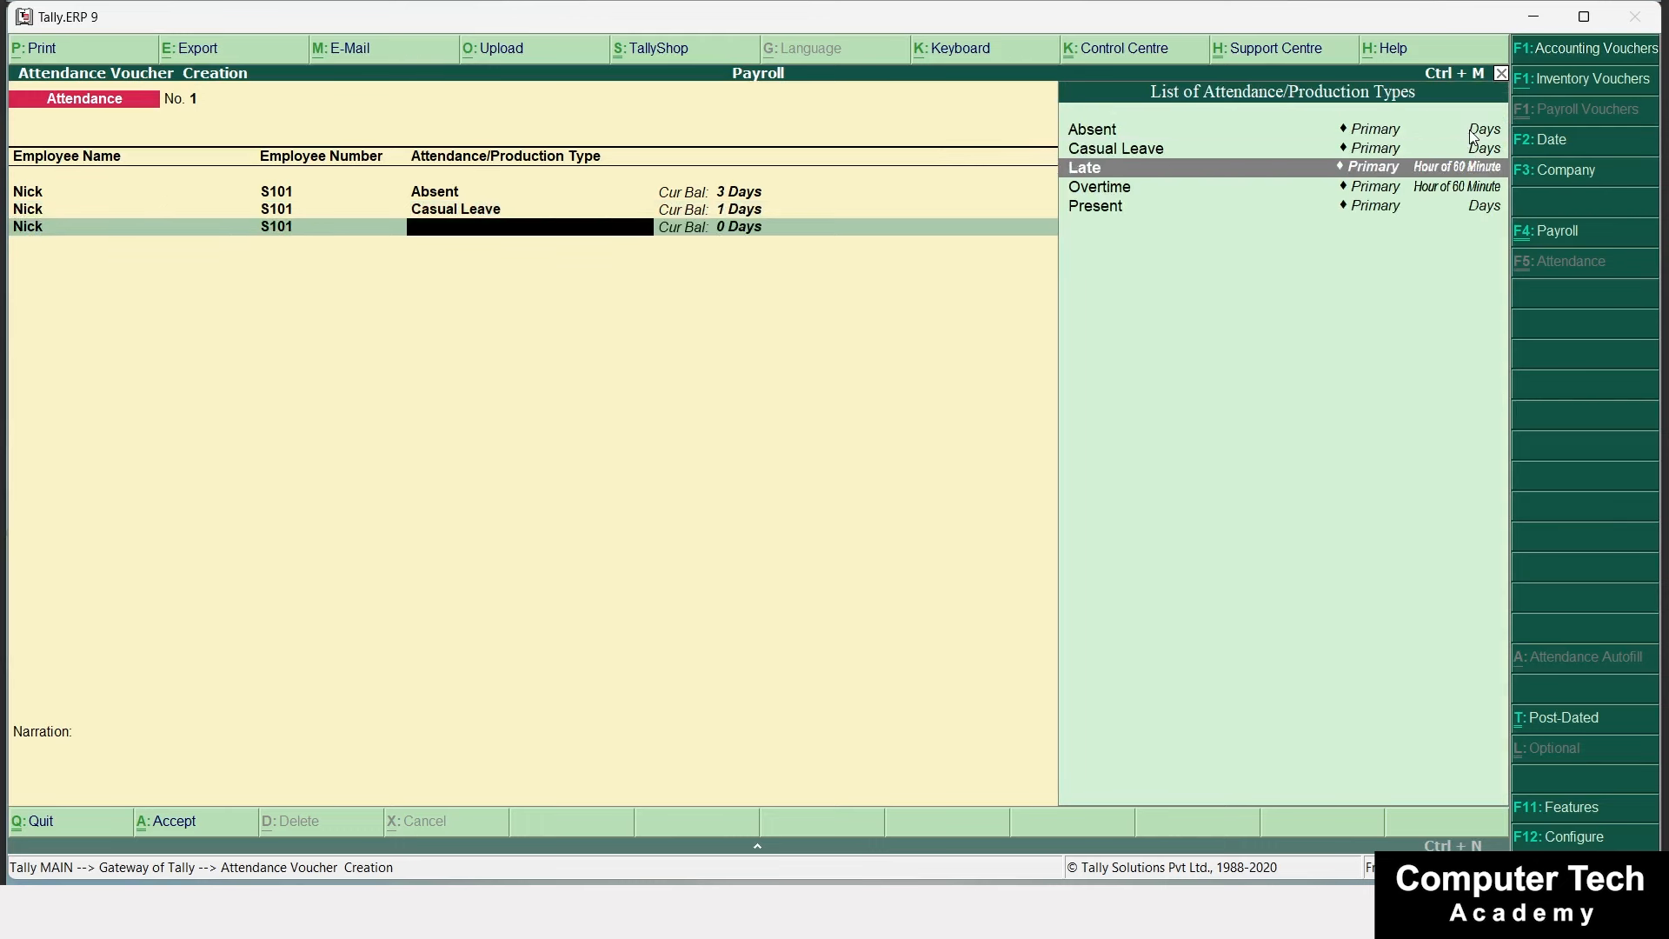
pyautogui.press('Down')
pyautogui.press('Up')
pyautogui.press('Return')
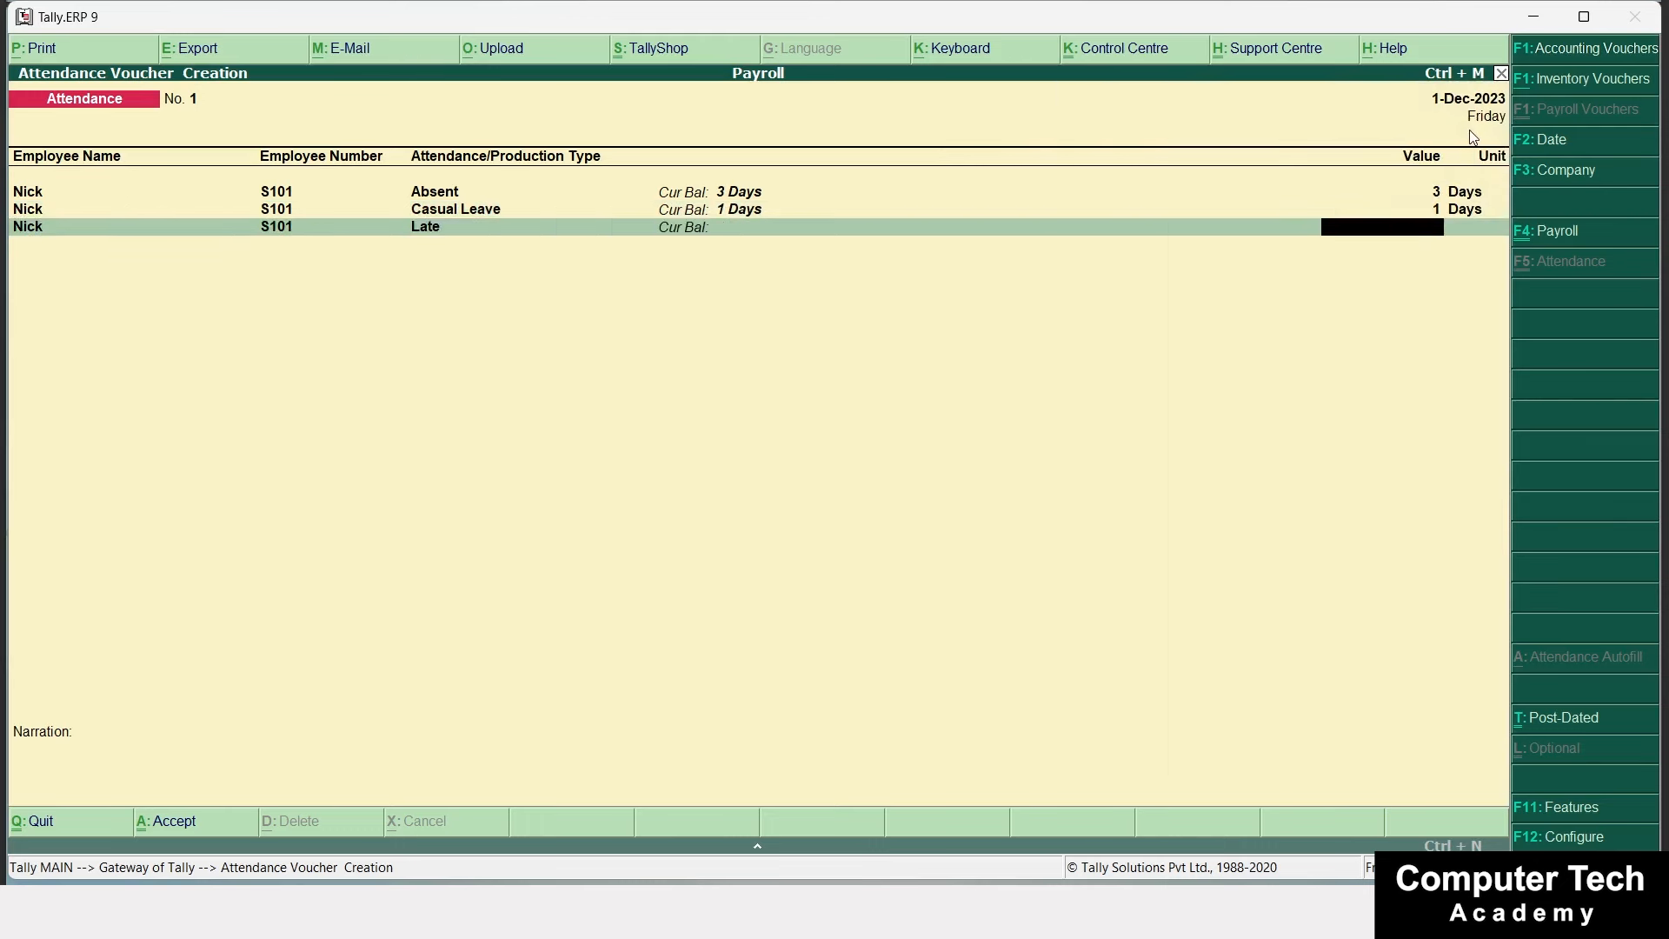
pyautogui.write('5')
pyautogui.press('Return')
# Add 10 hours Overtime and accept the attendance voucher.
pyautogui.press('Return')
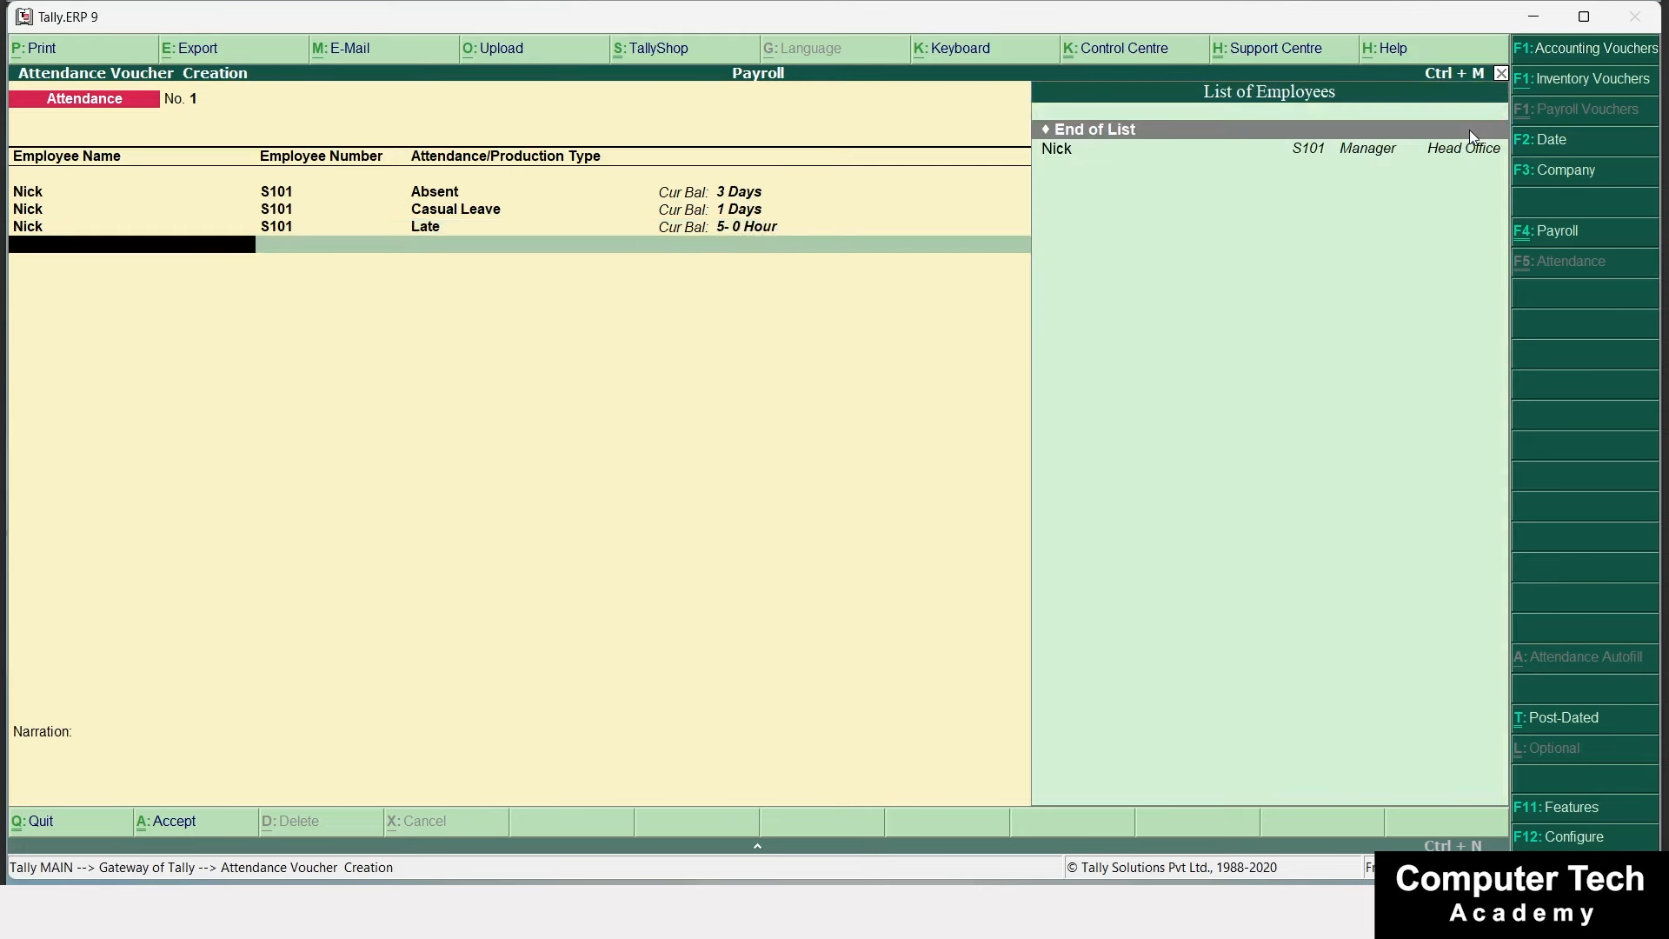
pyautogui.press('Down')
pyautogui.press('Return')
pyautogui.press('Down')
pyautogui.press('Down')
pyautogui.press('Down')
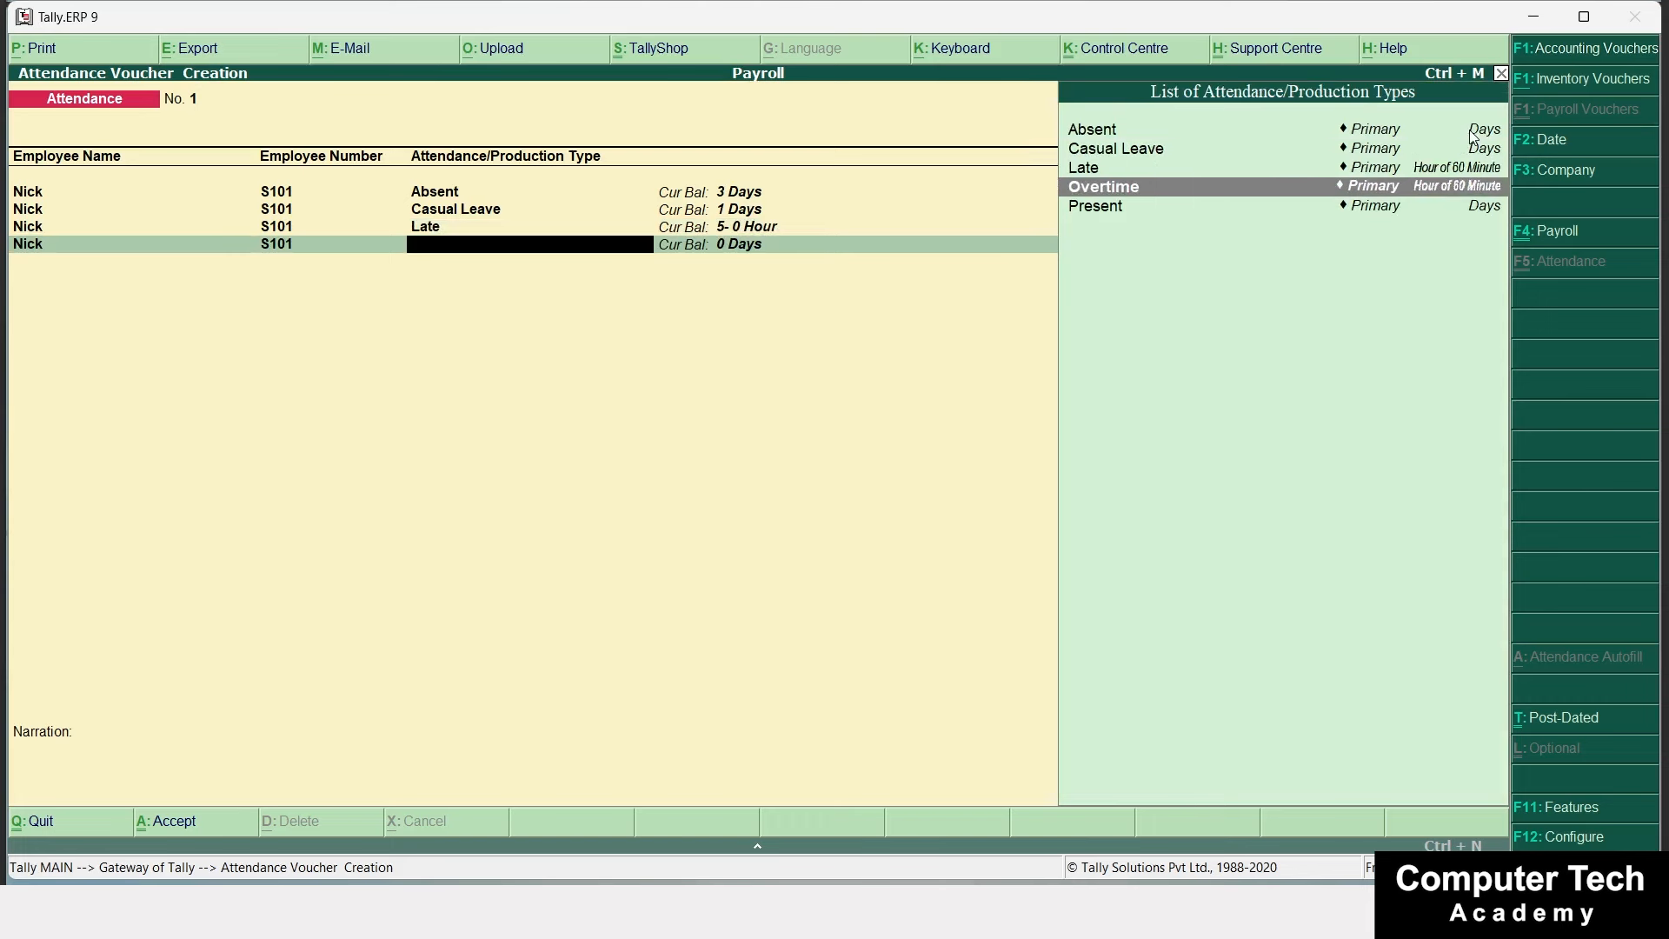
pyautogui.press('Return')
pyautogui.write('10')
pyautogui.press('Return')
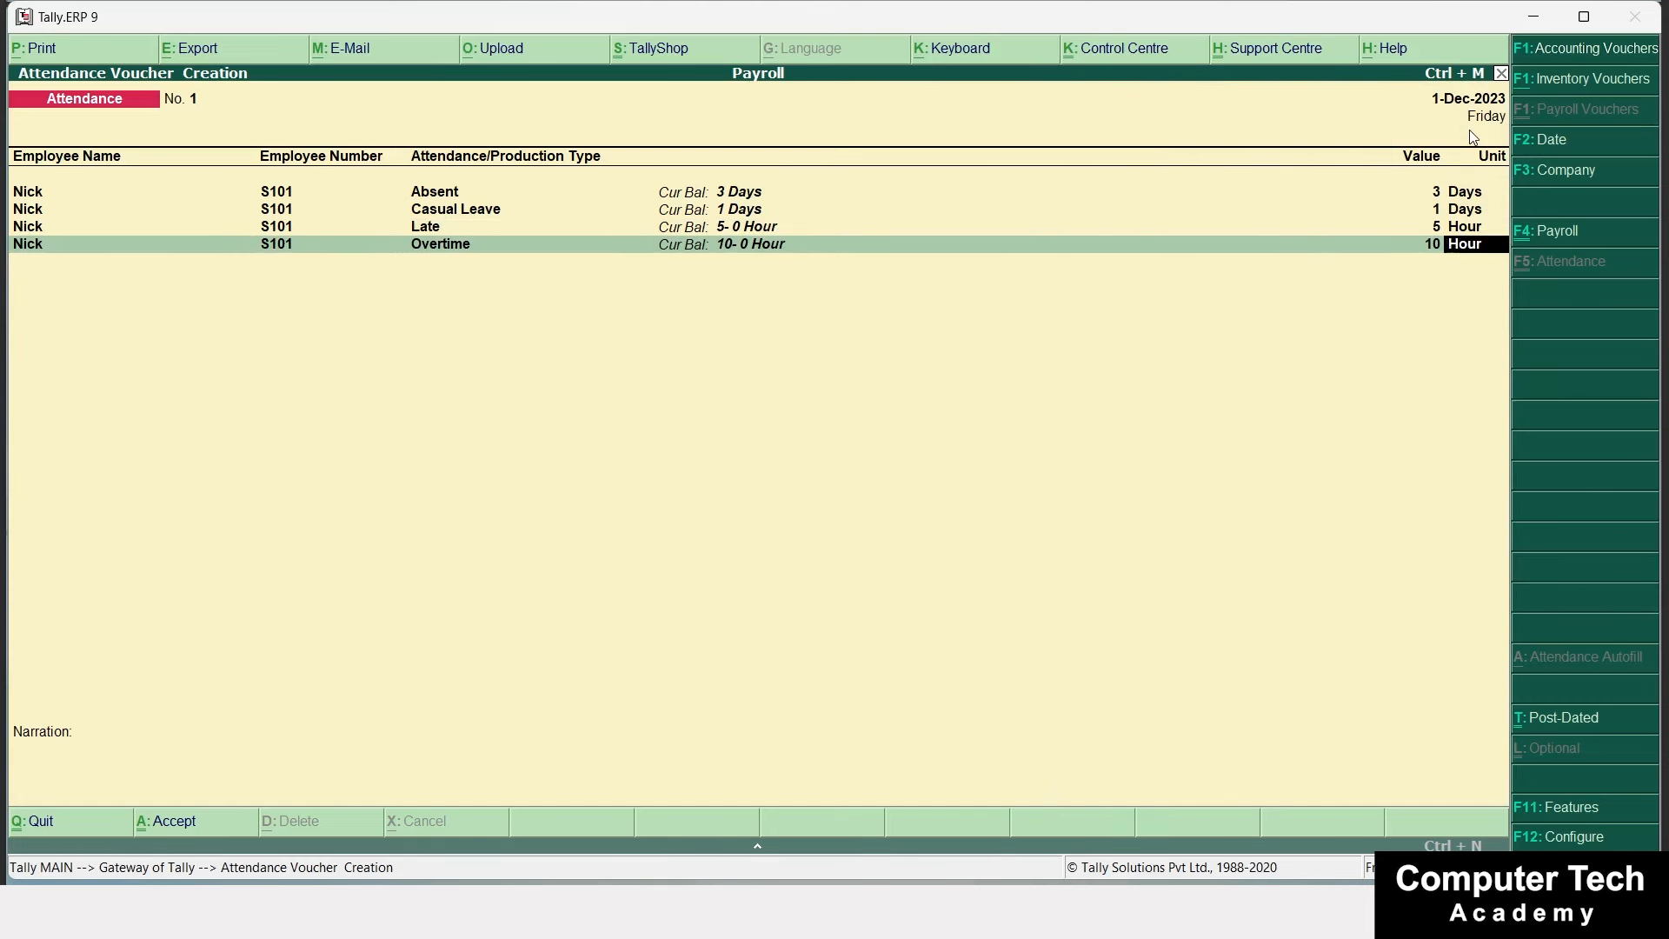
pyautogui.press('Return')
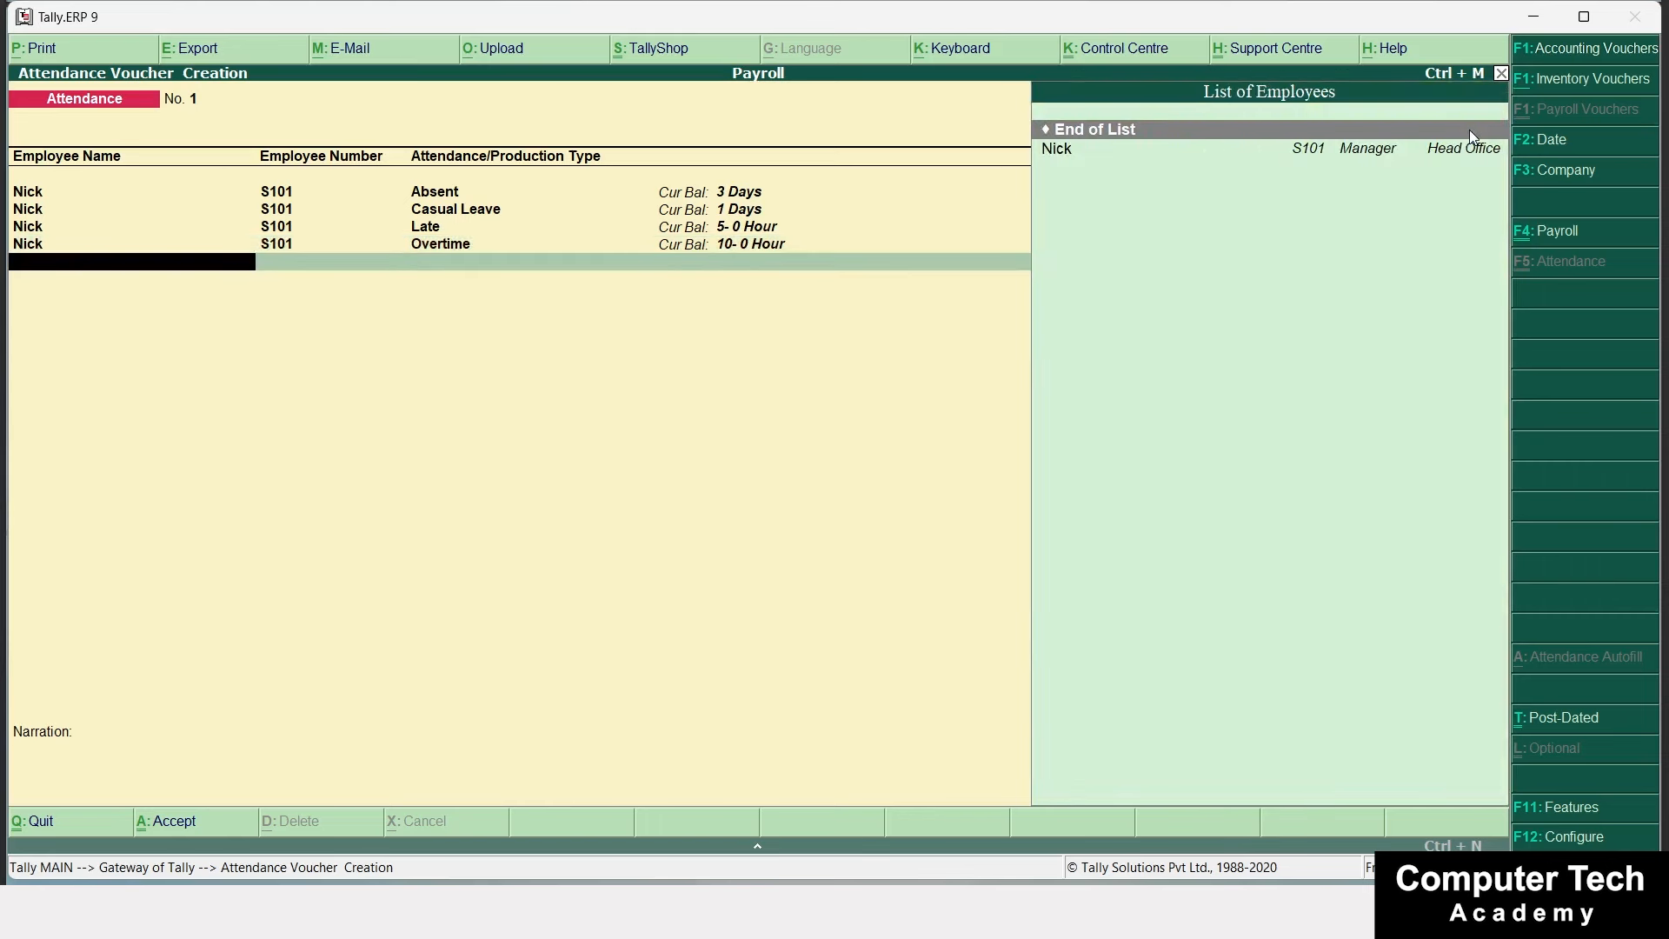
pyautogui.press('Return')
pyautogui.press('Return')
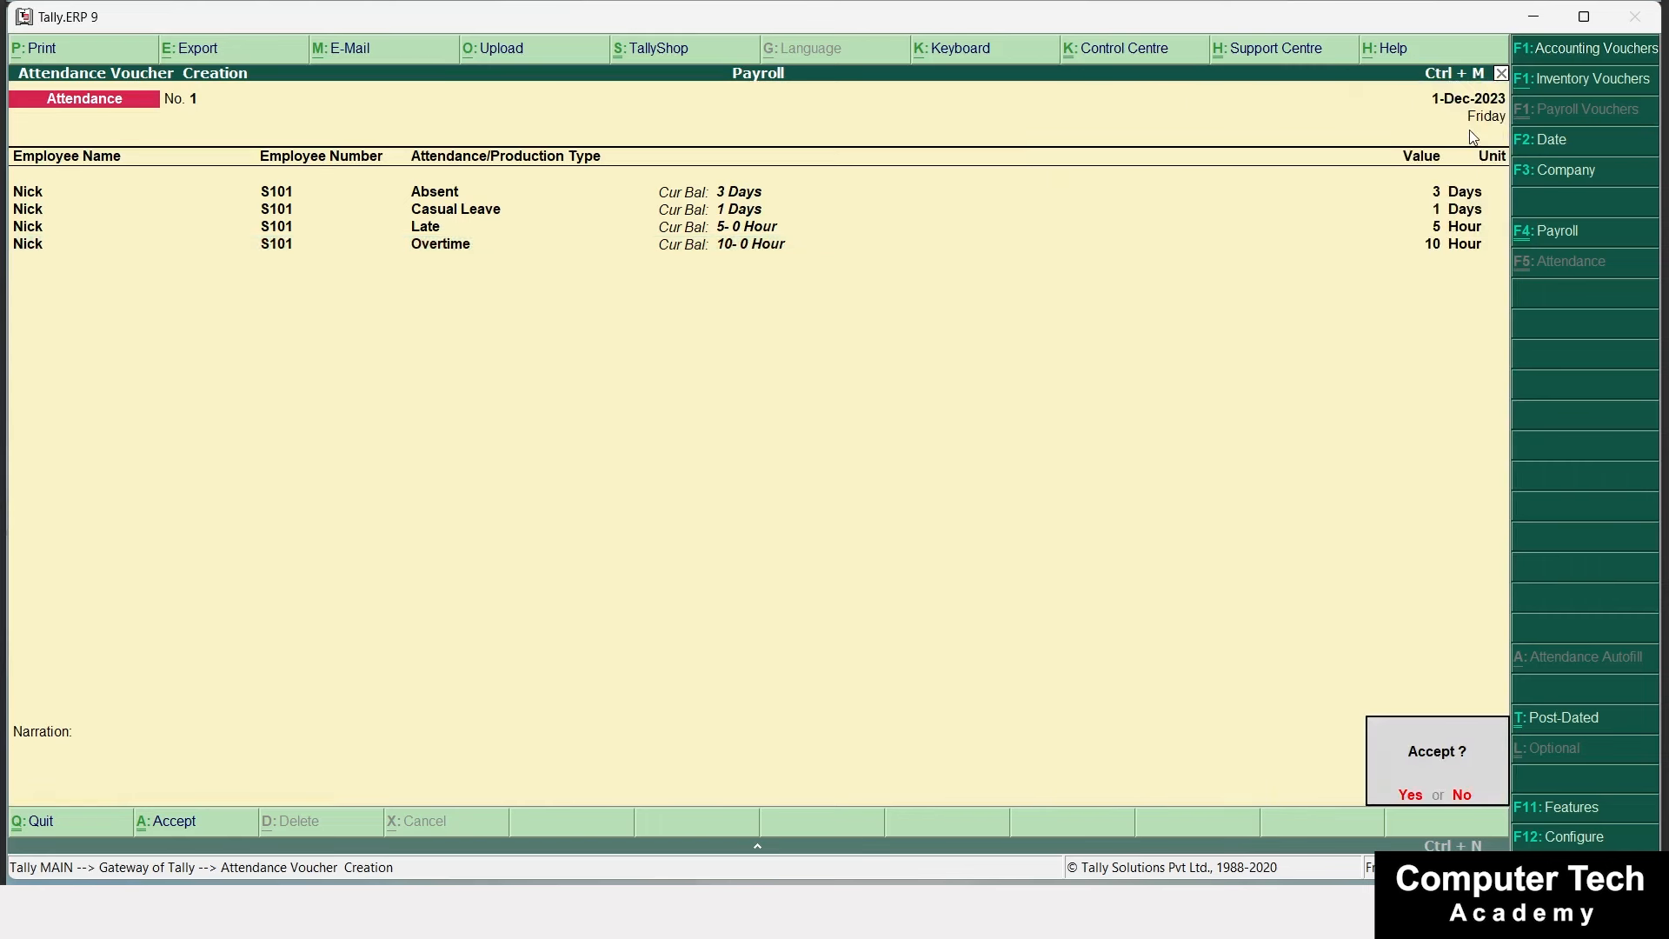
pyautogui.press('Return')
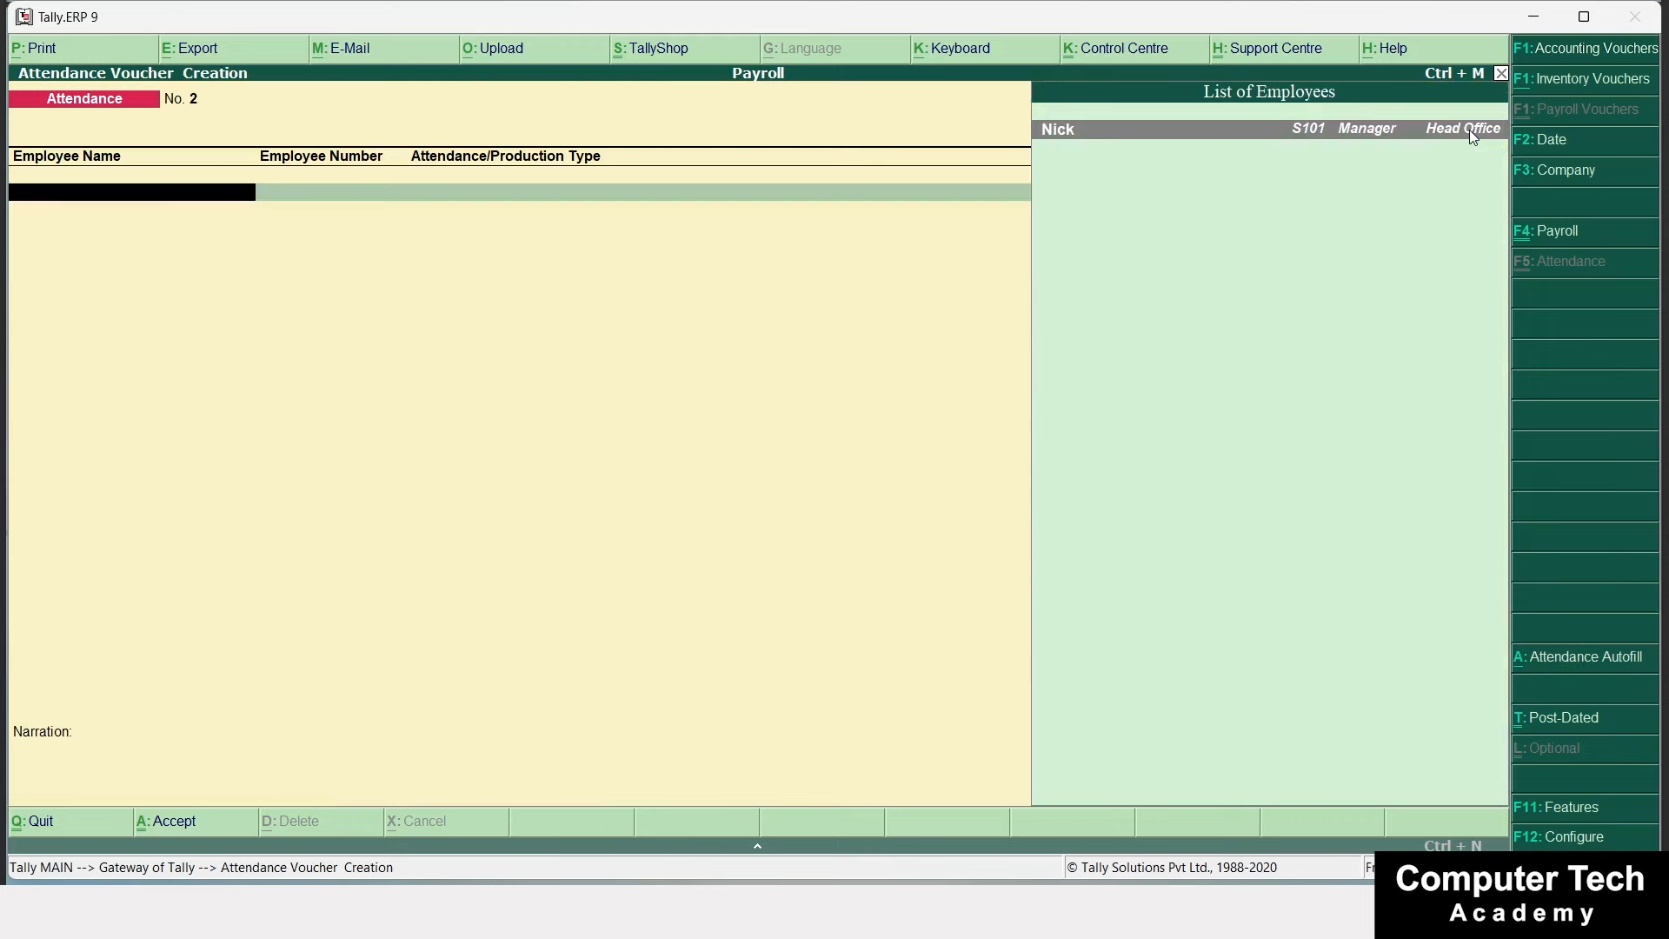
pyautogui.hotkey('alt', 'Tab')
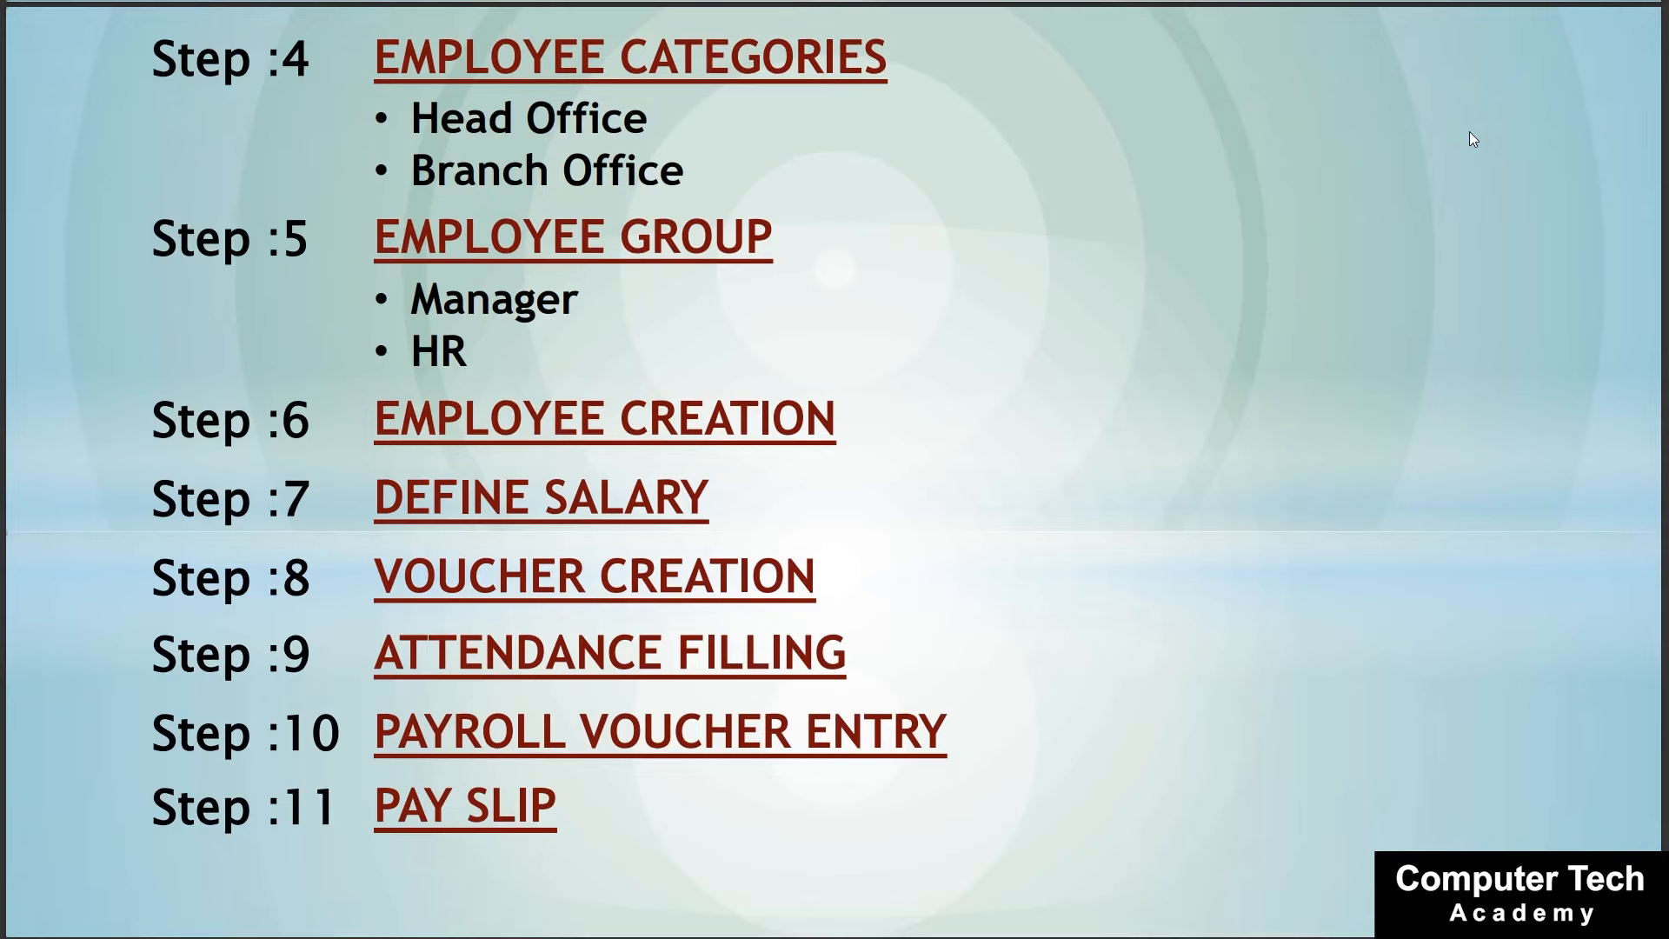
pyautogui.hotkey('alt', 'Tab')
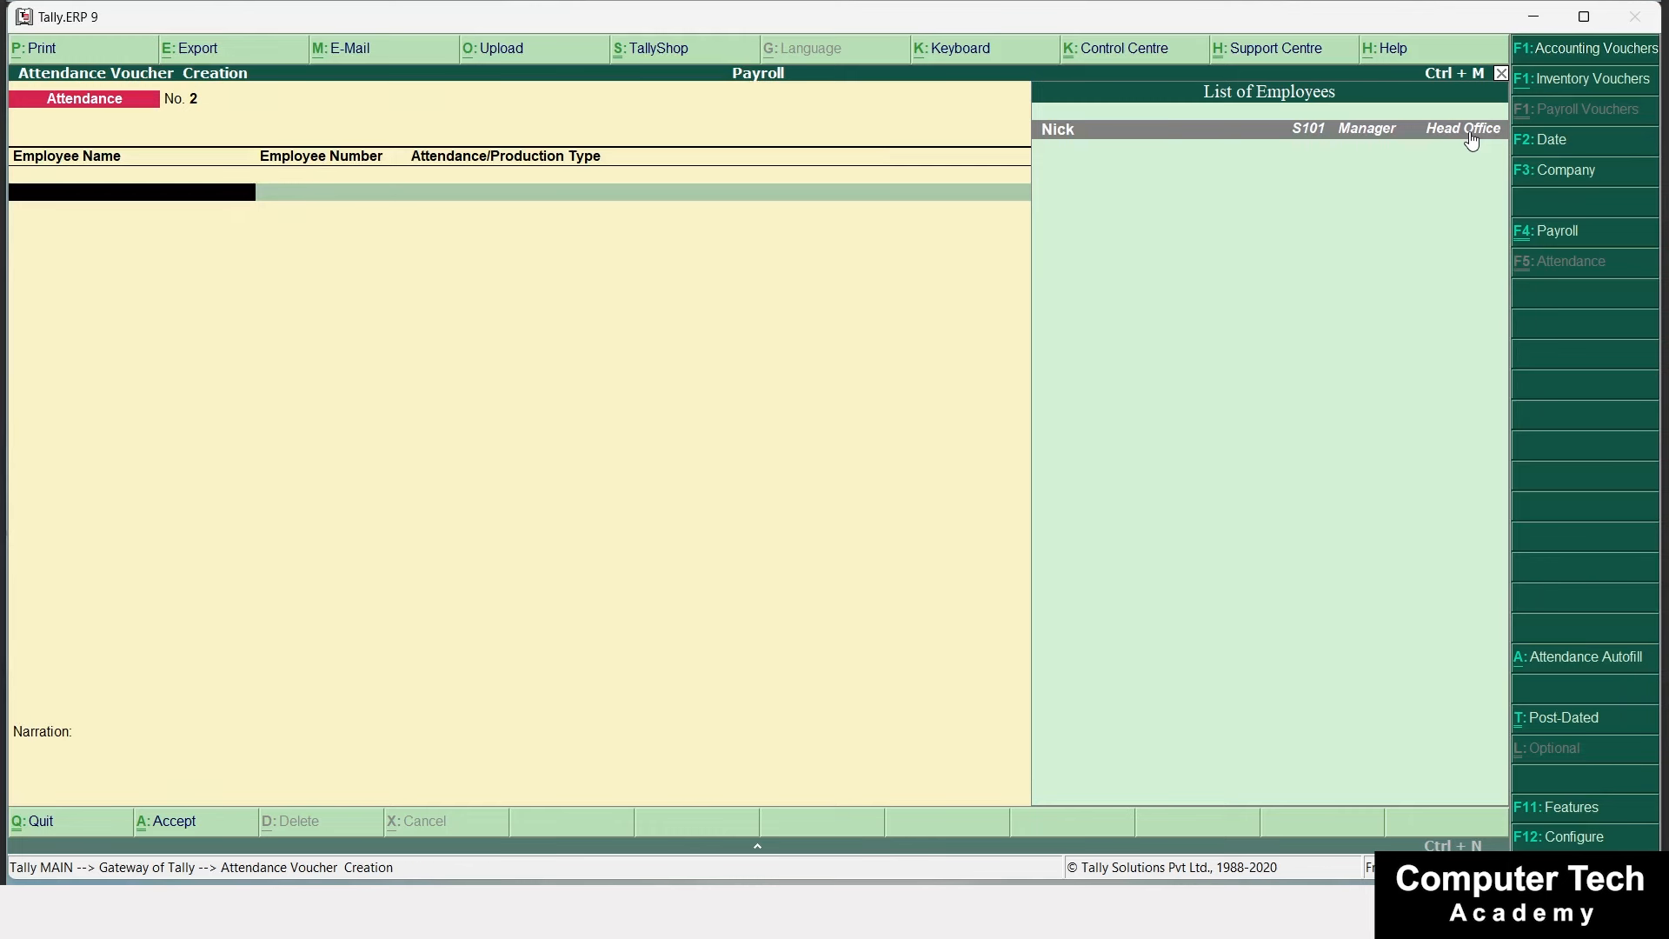
# Change the voucher to type Salary with class Salary and bring up Payroll Autofill.
pyautogui.hotkey('ctrl', 'F4')
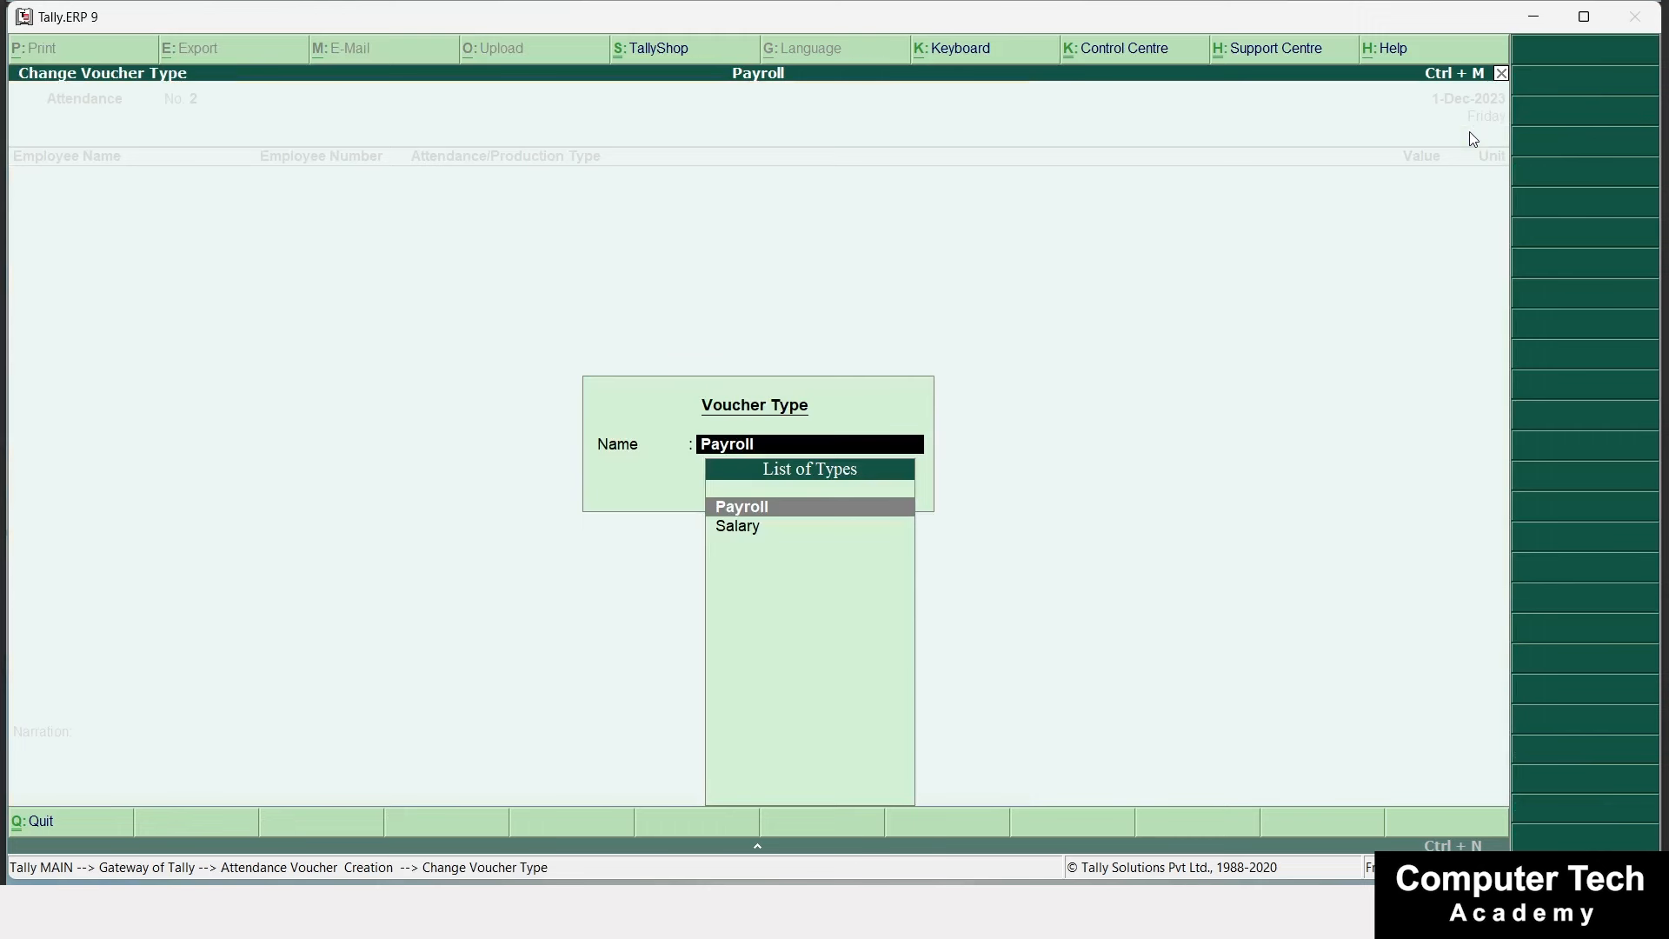
pyautogui.press('Down')
pyautogui.press('Return')
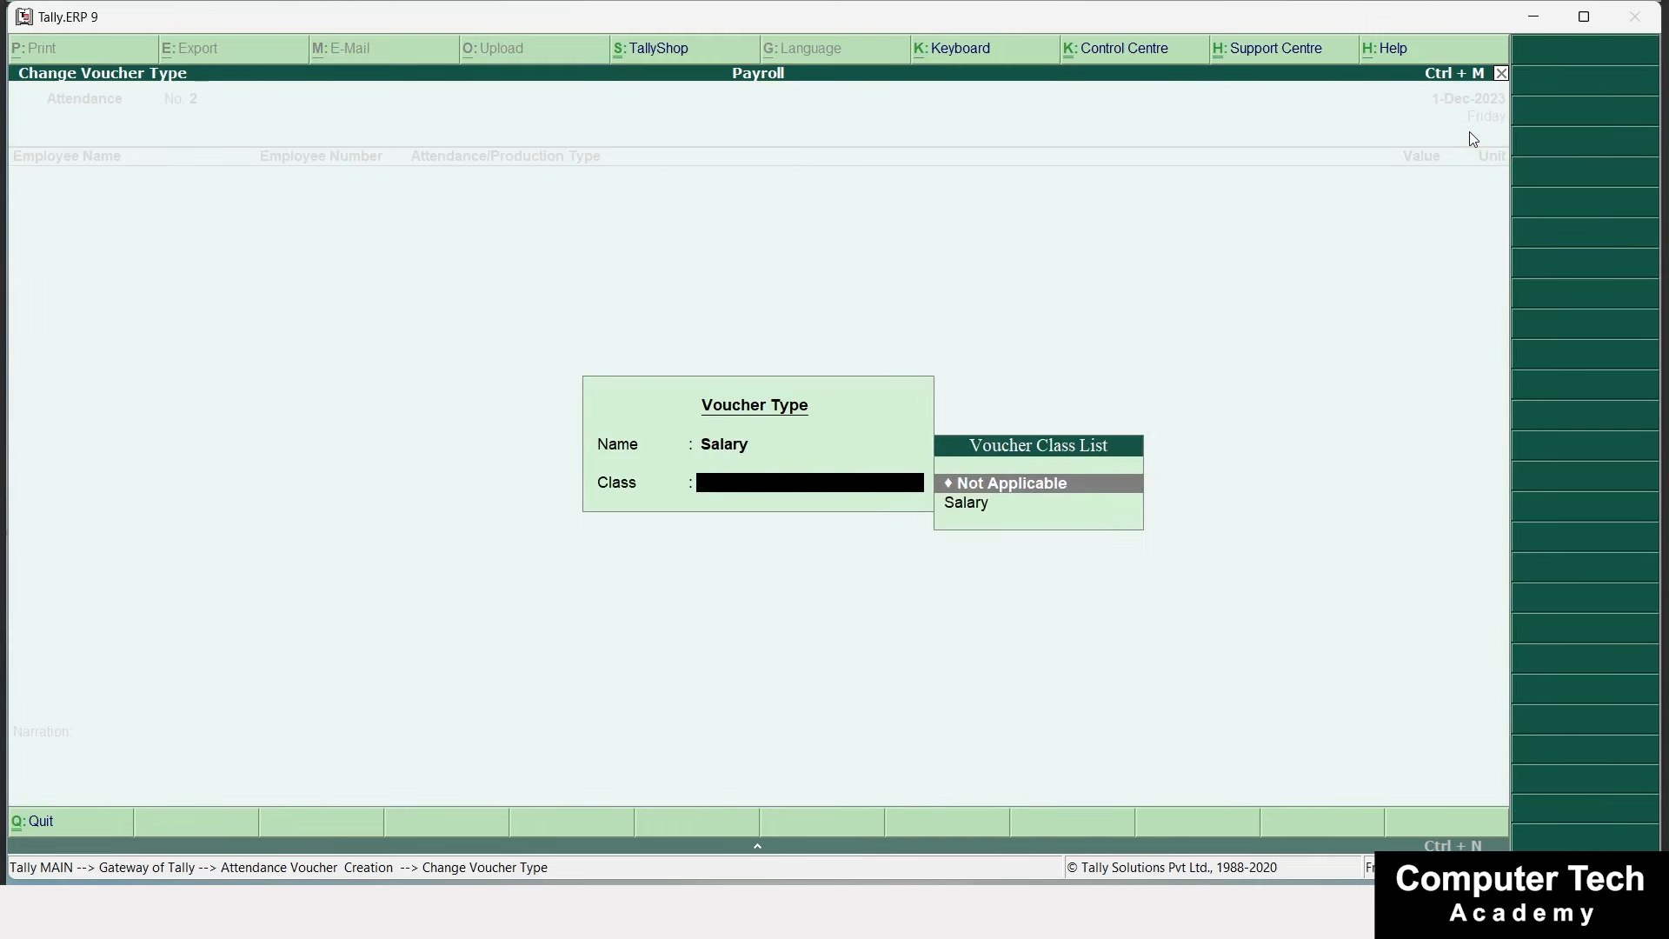
pyautogui.press('Down')
pyautogui.press('Return')
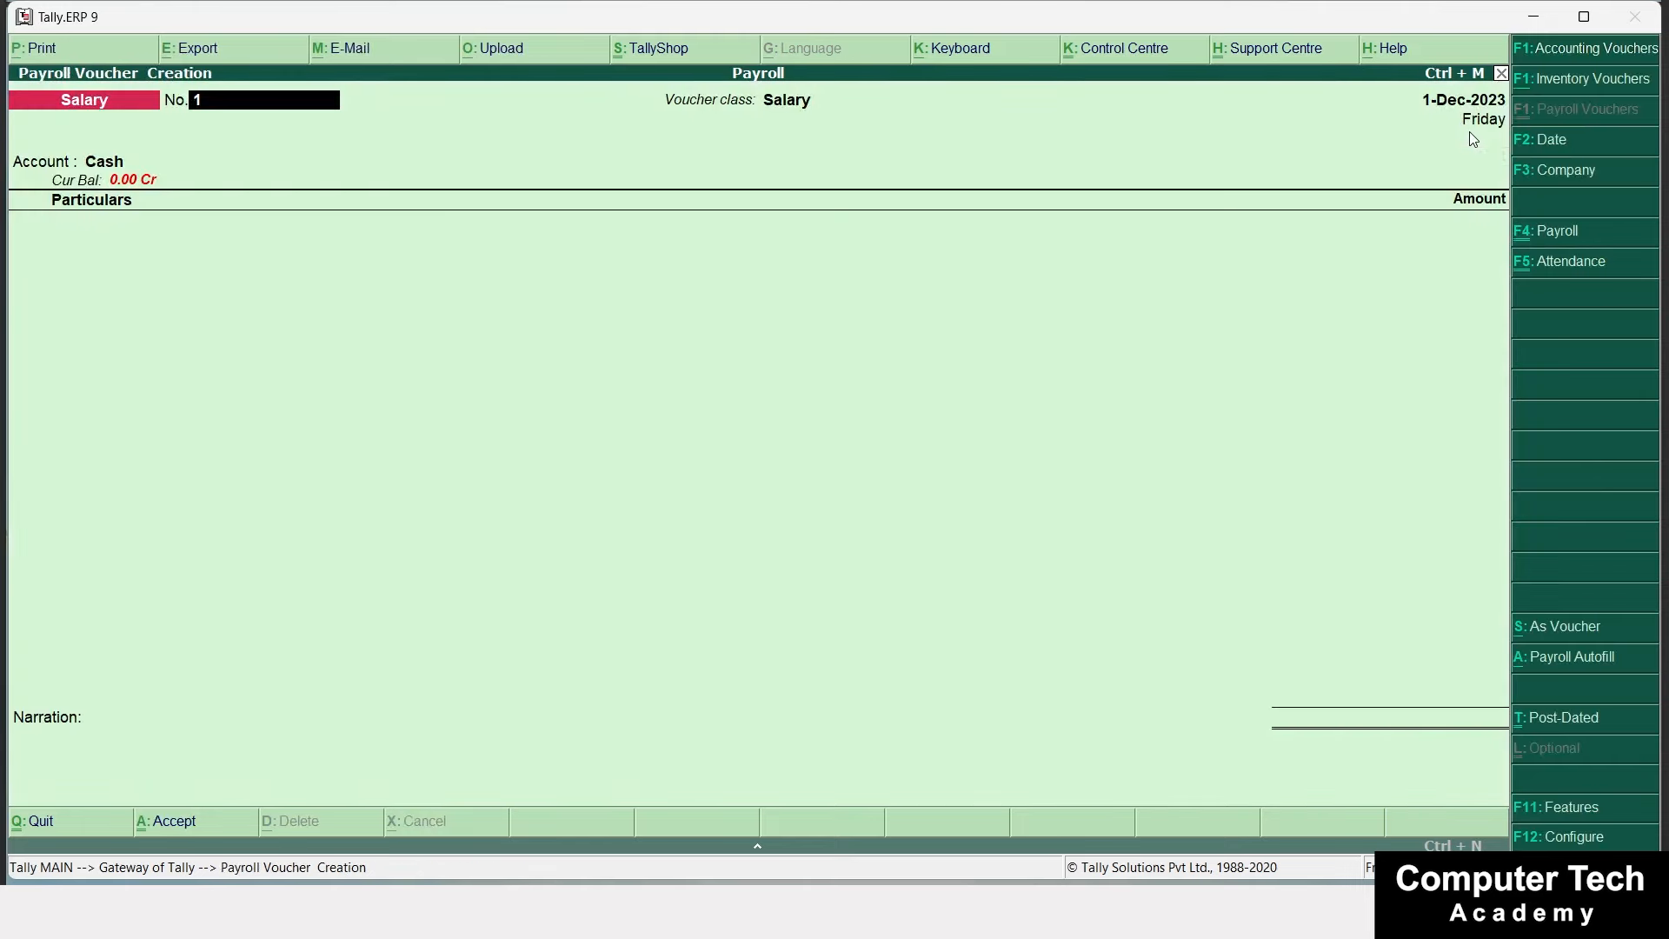
pyautogui.hotkey('alt', 'a')
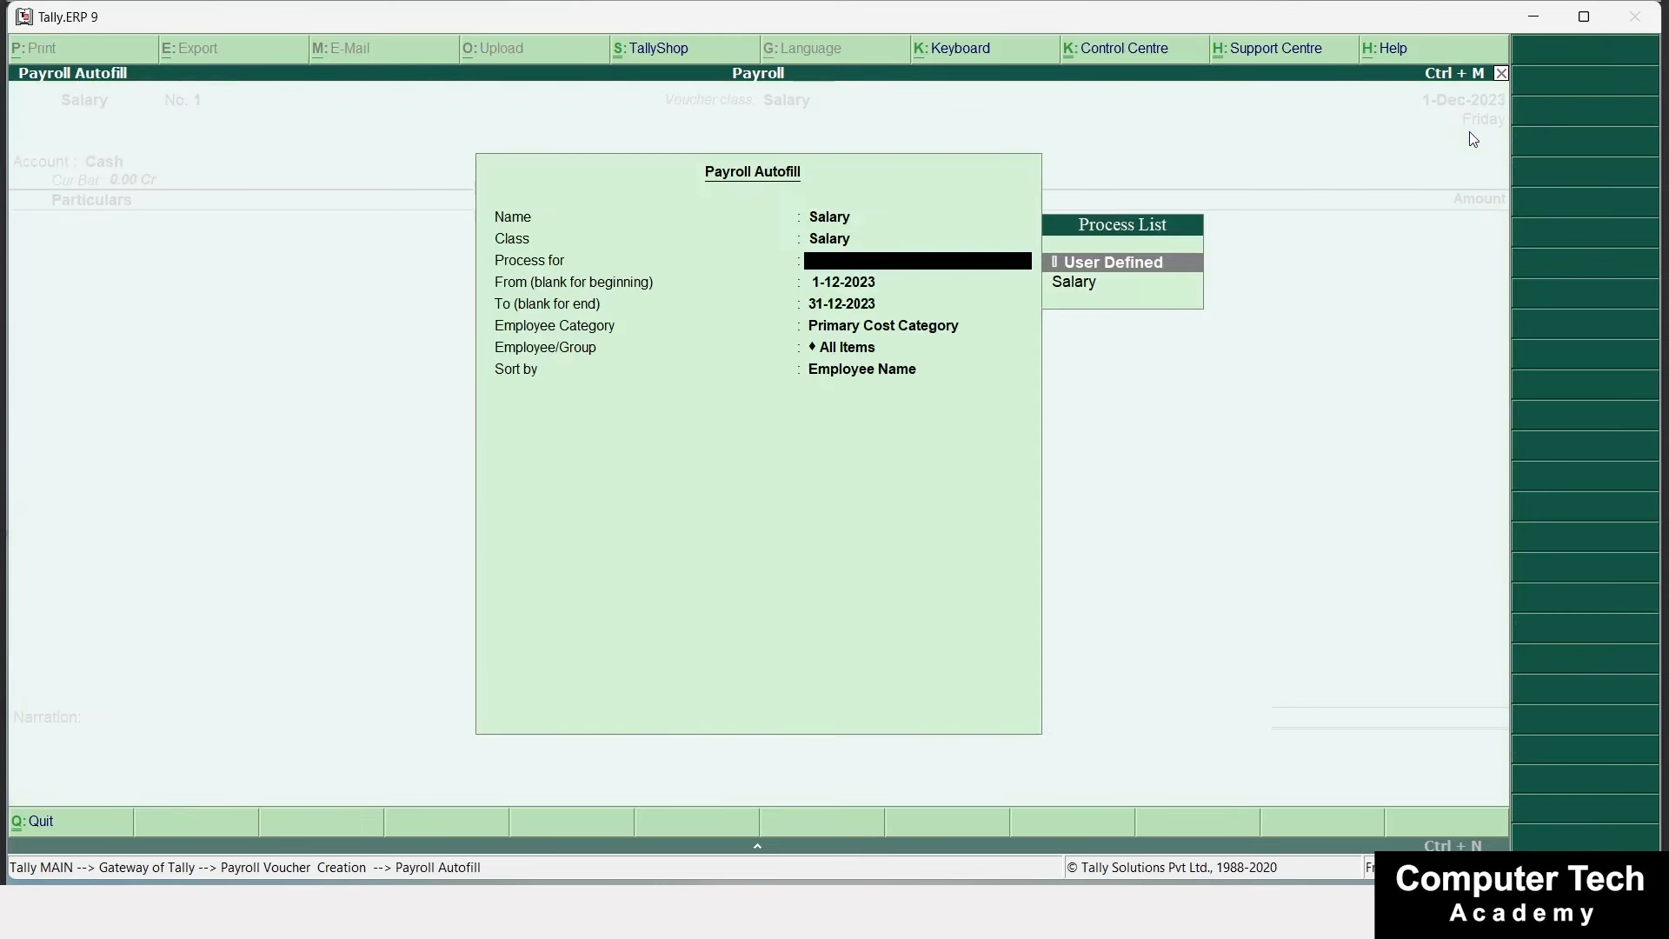
# Autofill process Salary for 1-12-2023 to 31-12-2023, Head Office category, Manager group, sorted by Employee Name.
pyautogui.press('Down')
pyautogui.press('Return')
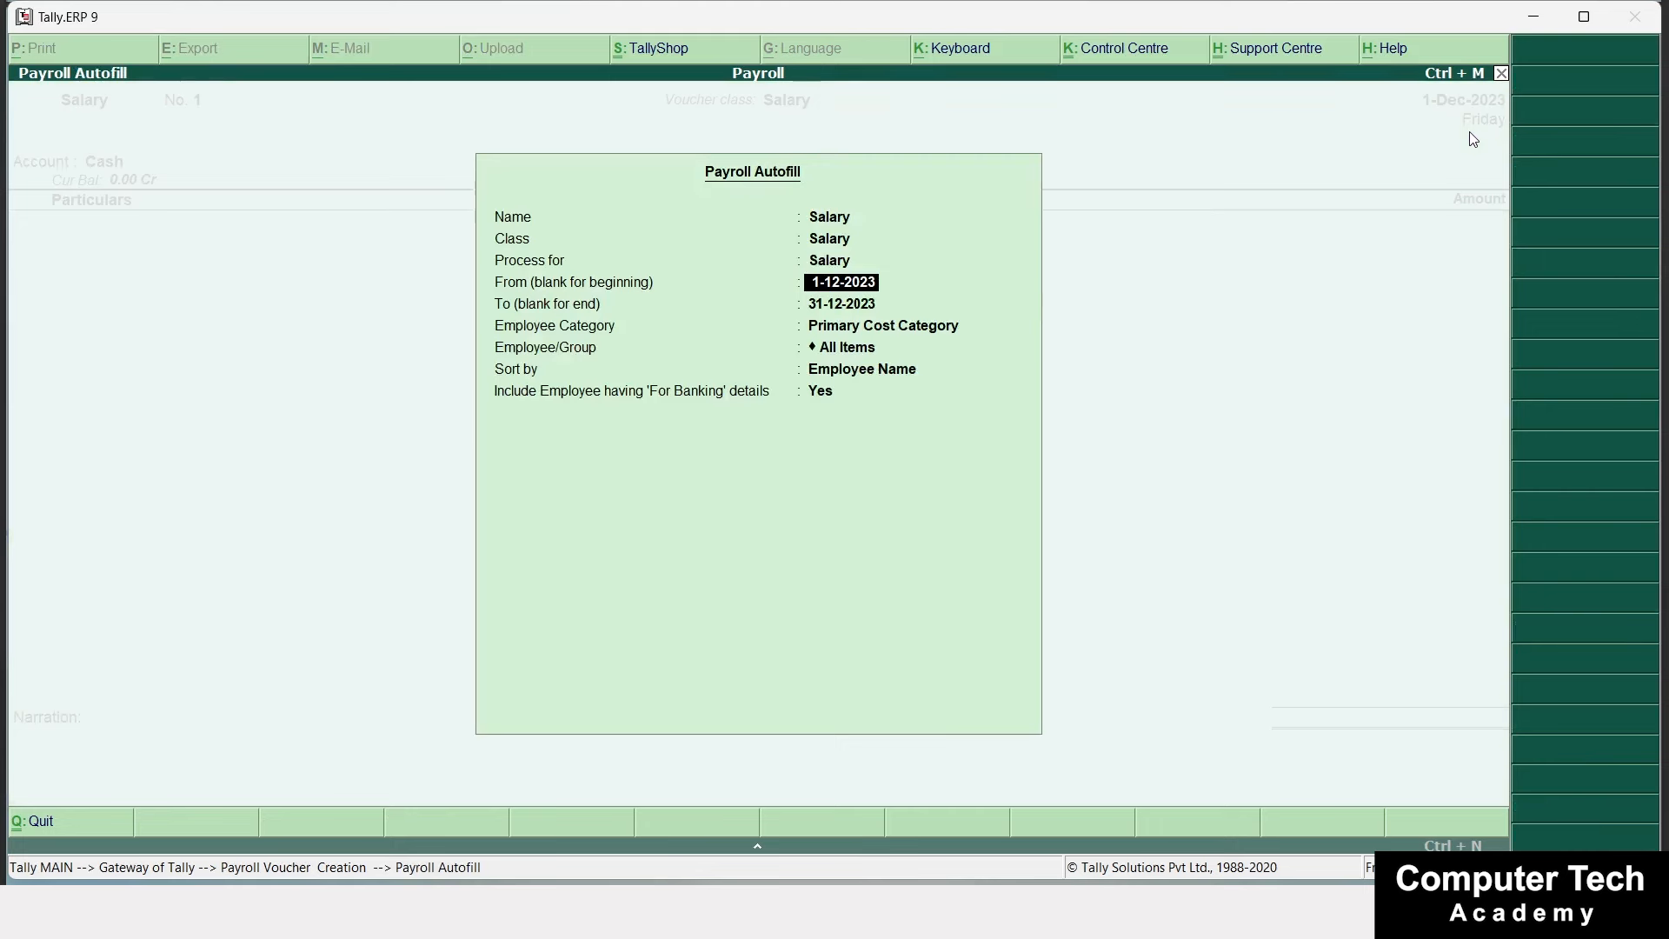
pyautogui.press('Return')
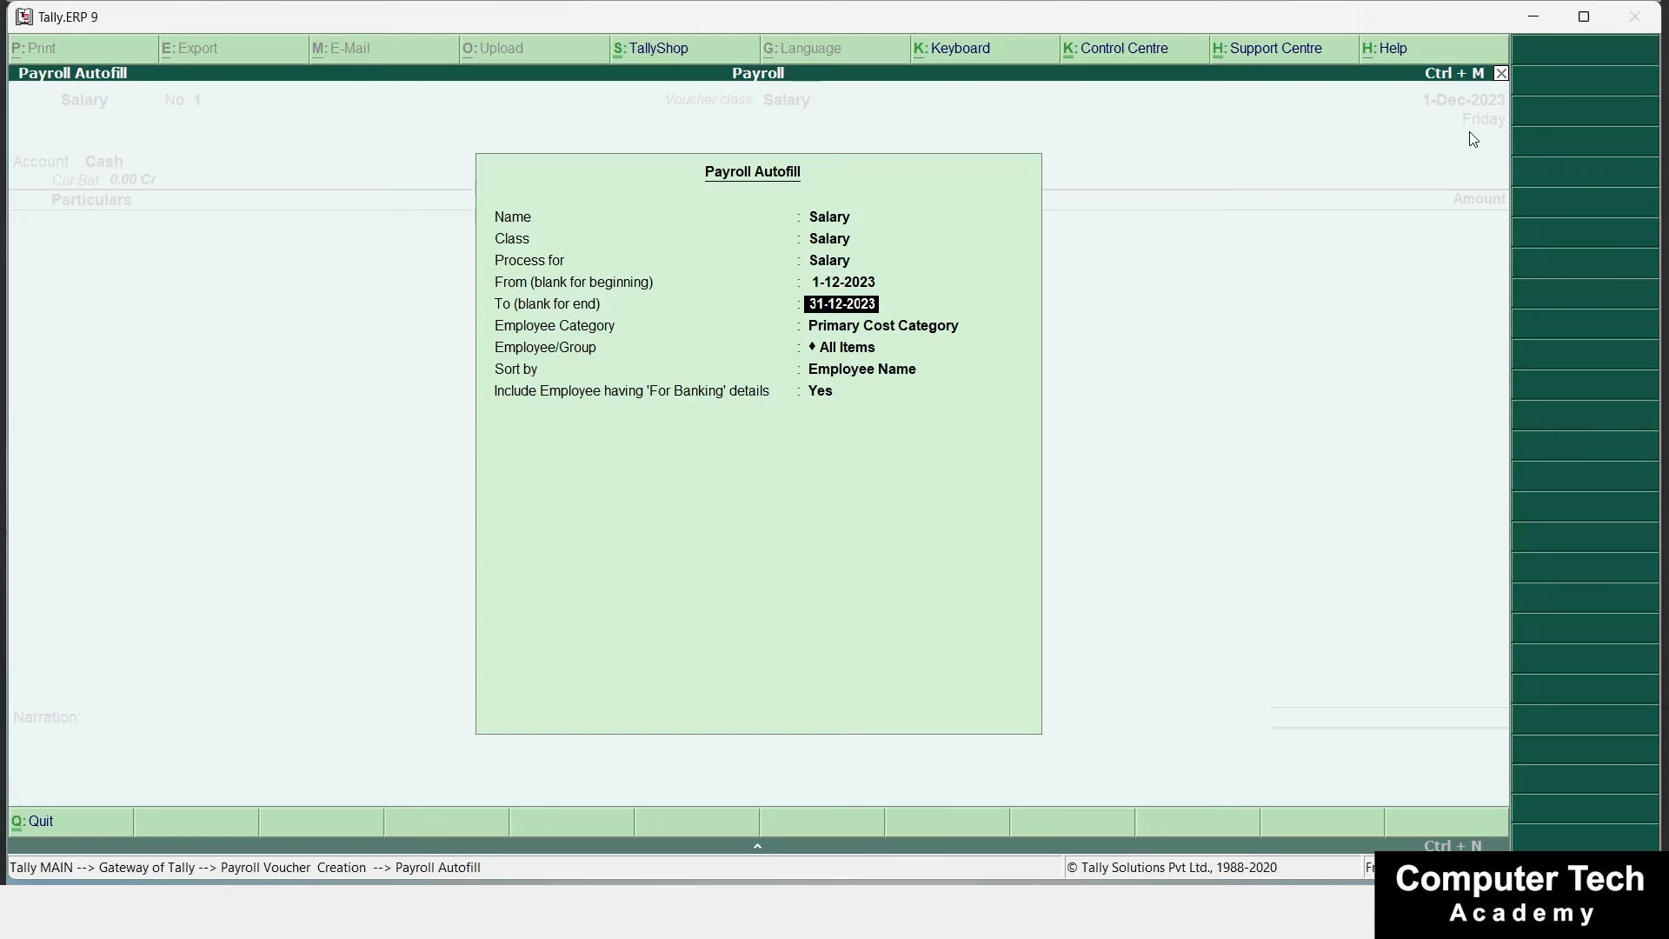
pyautogui.press('Return')
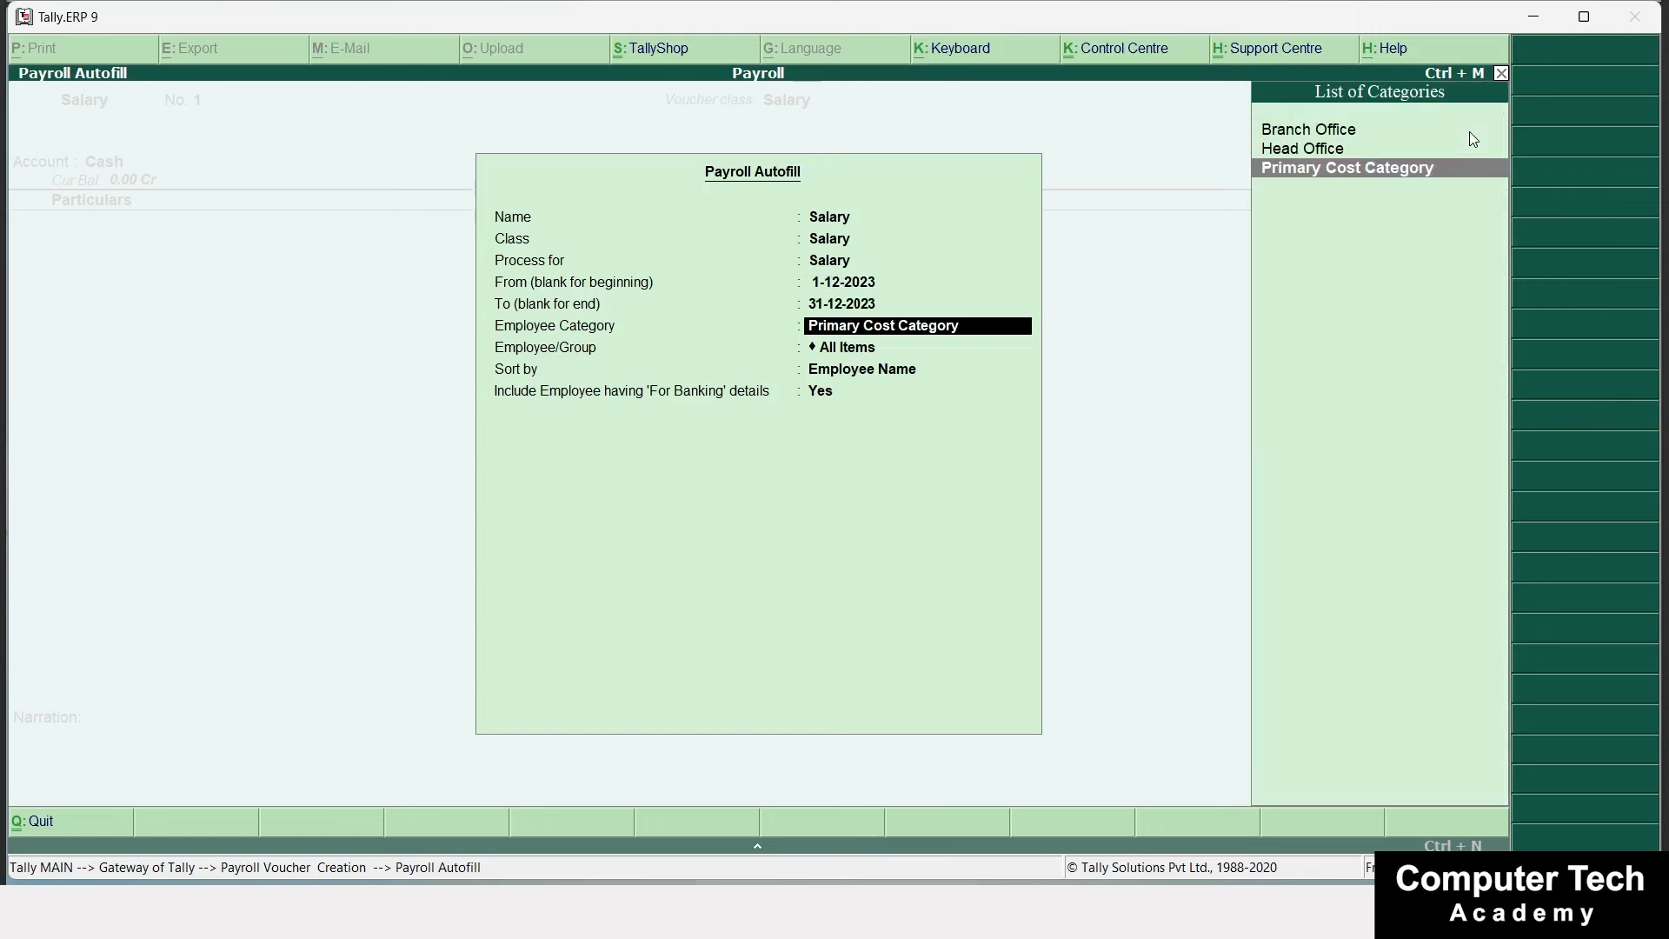
pyautogui.press('Up')
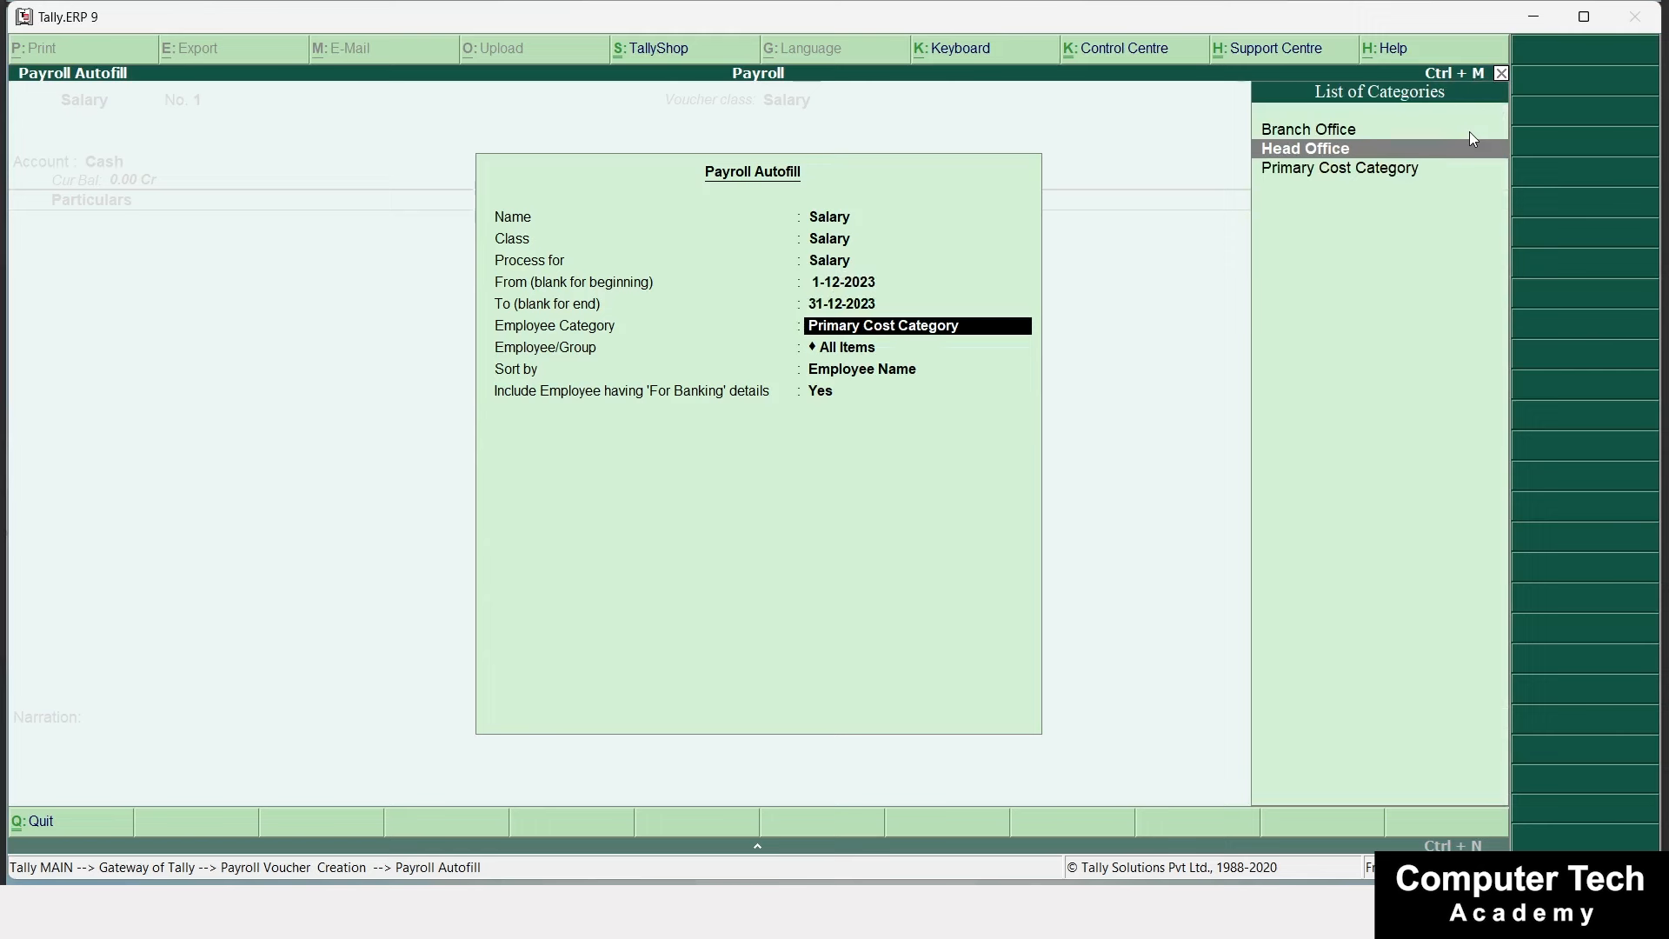
pyautogui.press('Return')
pyautogui.press('Down')
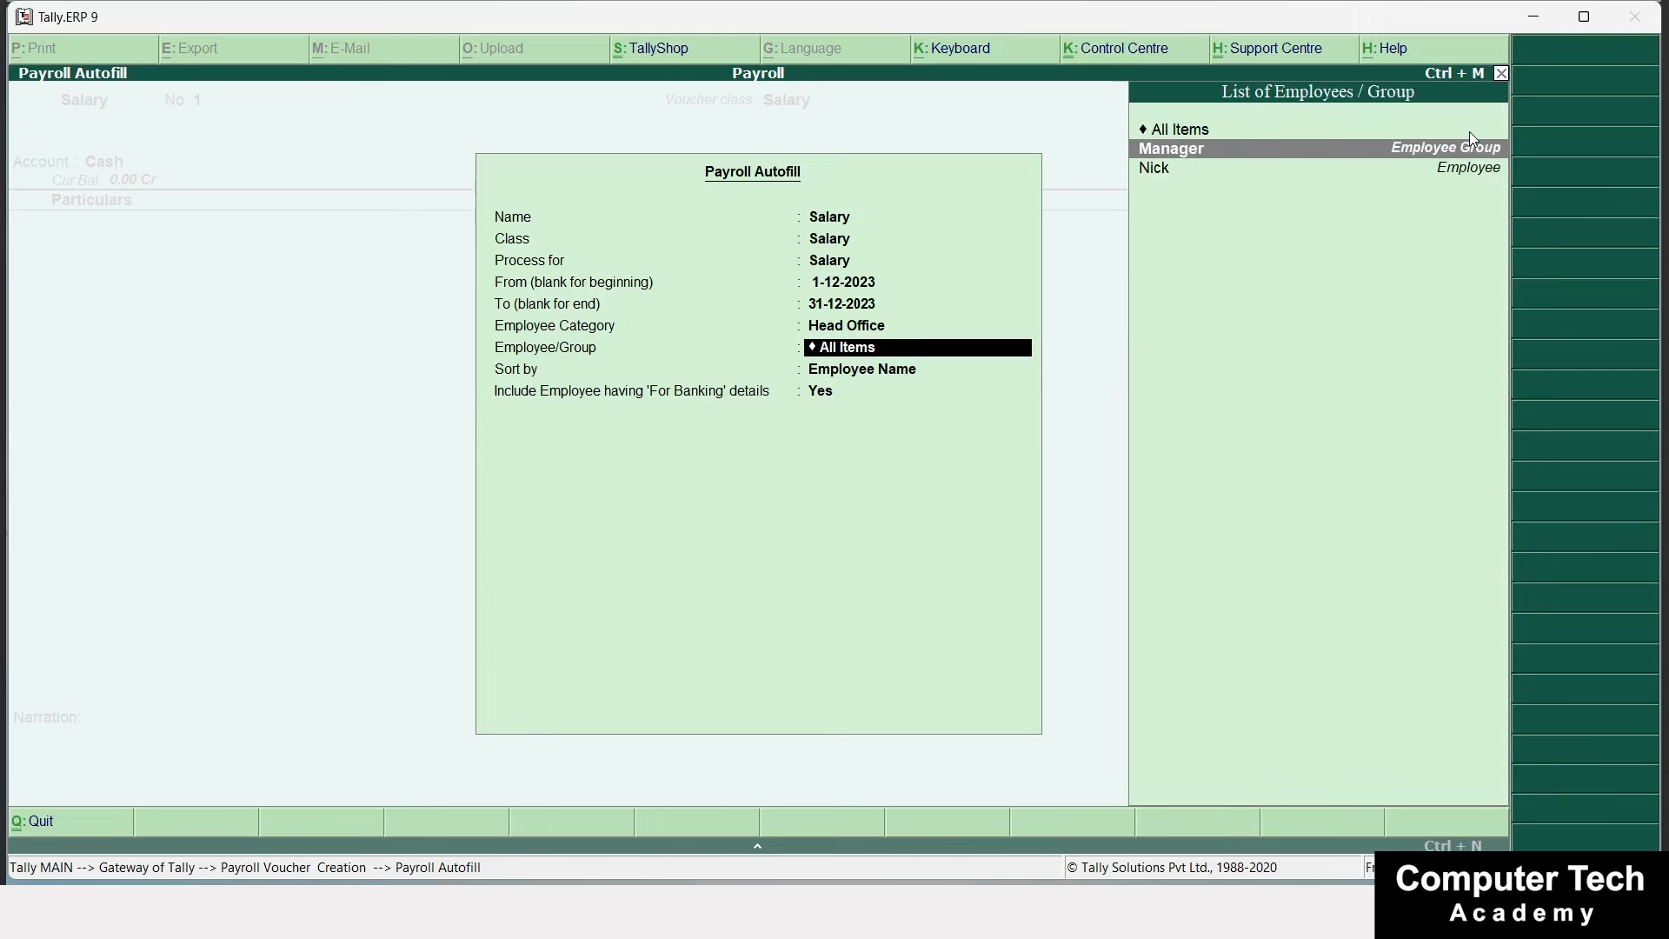
pyautogui.press('Return')
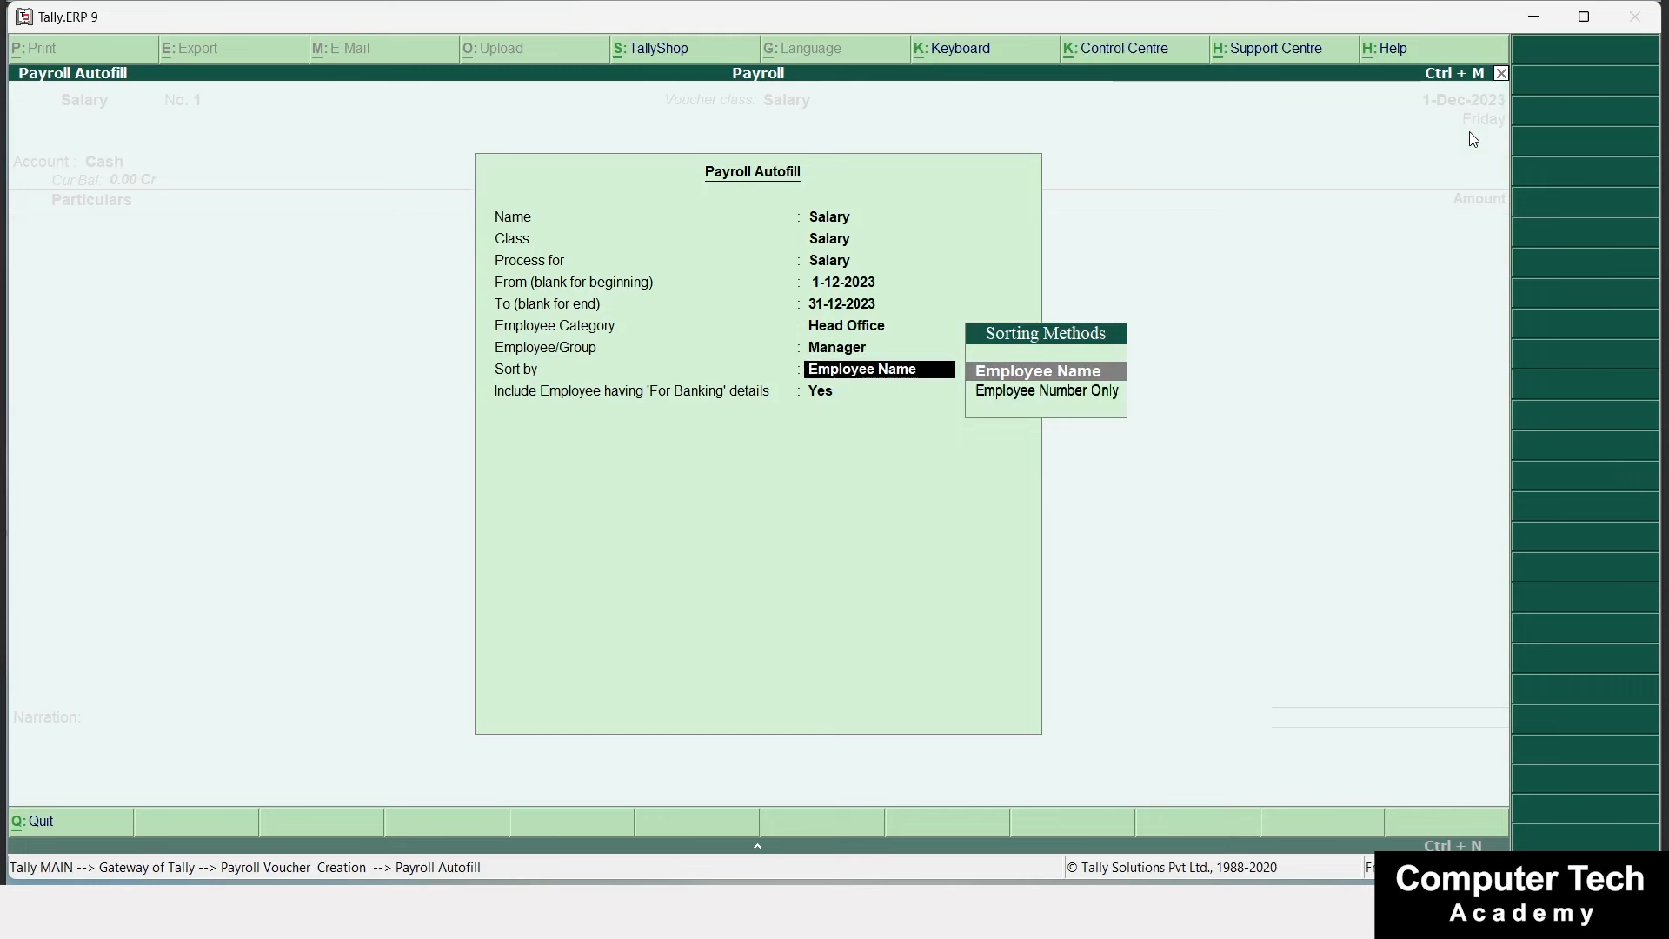
pyautogui.press('Return')
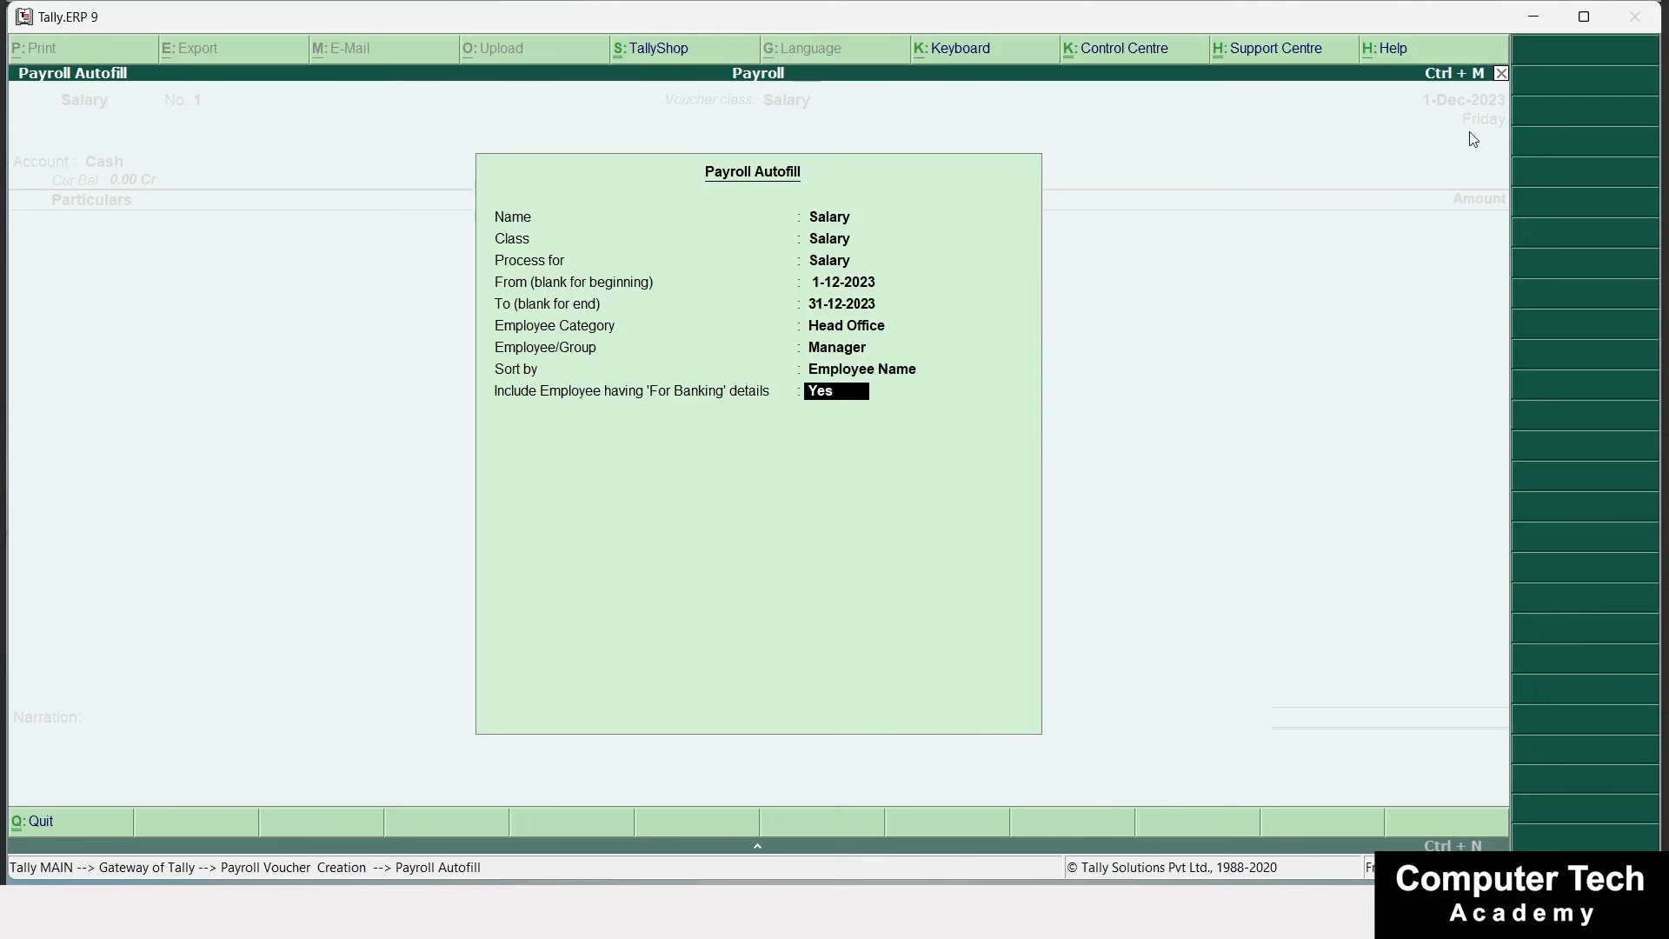
pyautogui.press('Return')
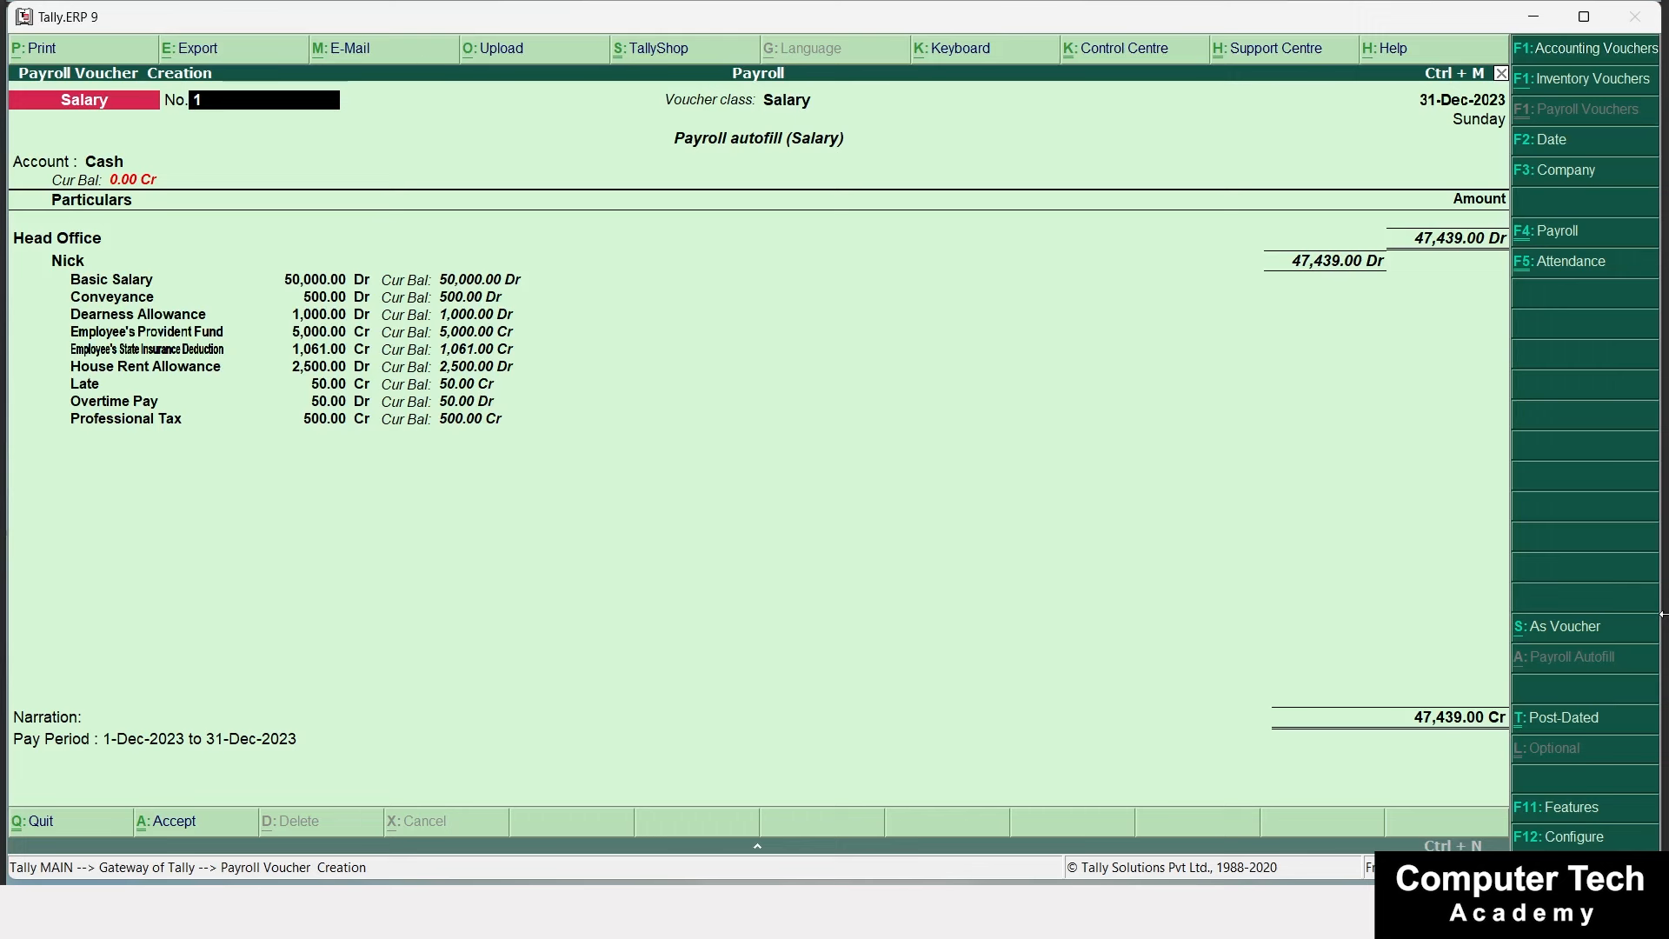
# Accept the autofilled December Salary voucher of 47,439.00 and leave voucher entry.
pyautogui.press('Escape')
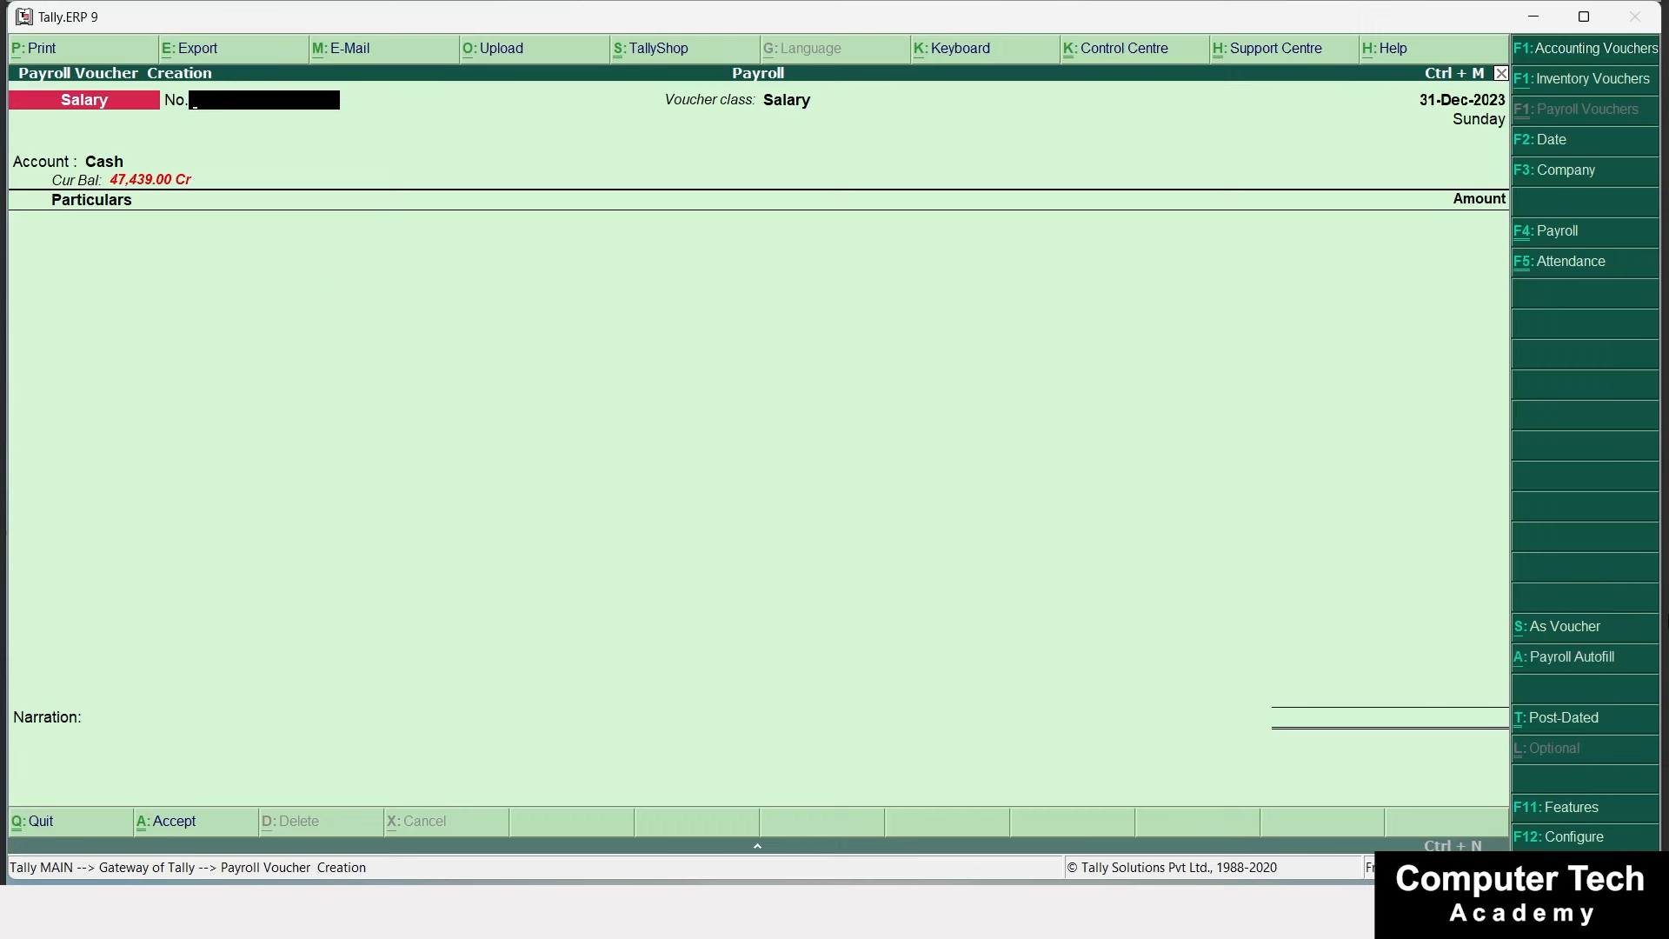
pyautogui.press('Escape')
# Return to the Gateway and go through Display, Payroll Reports, Statements of Payroll and Pay Slip to Single Pay Slip.
pyautogui.press('Return')
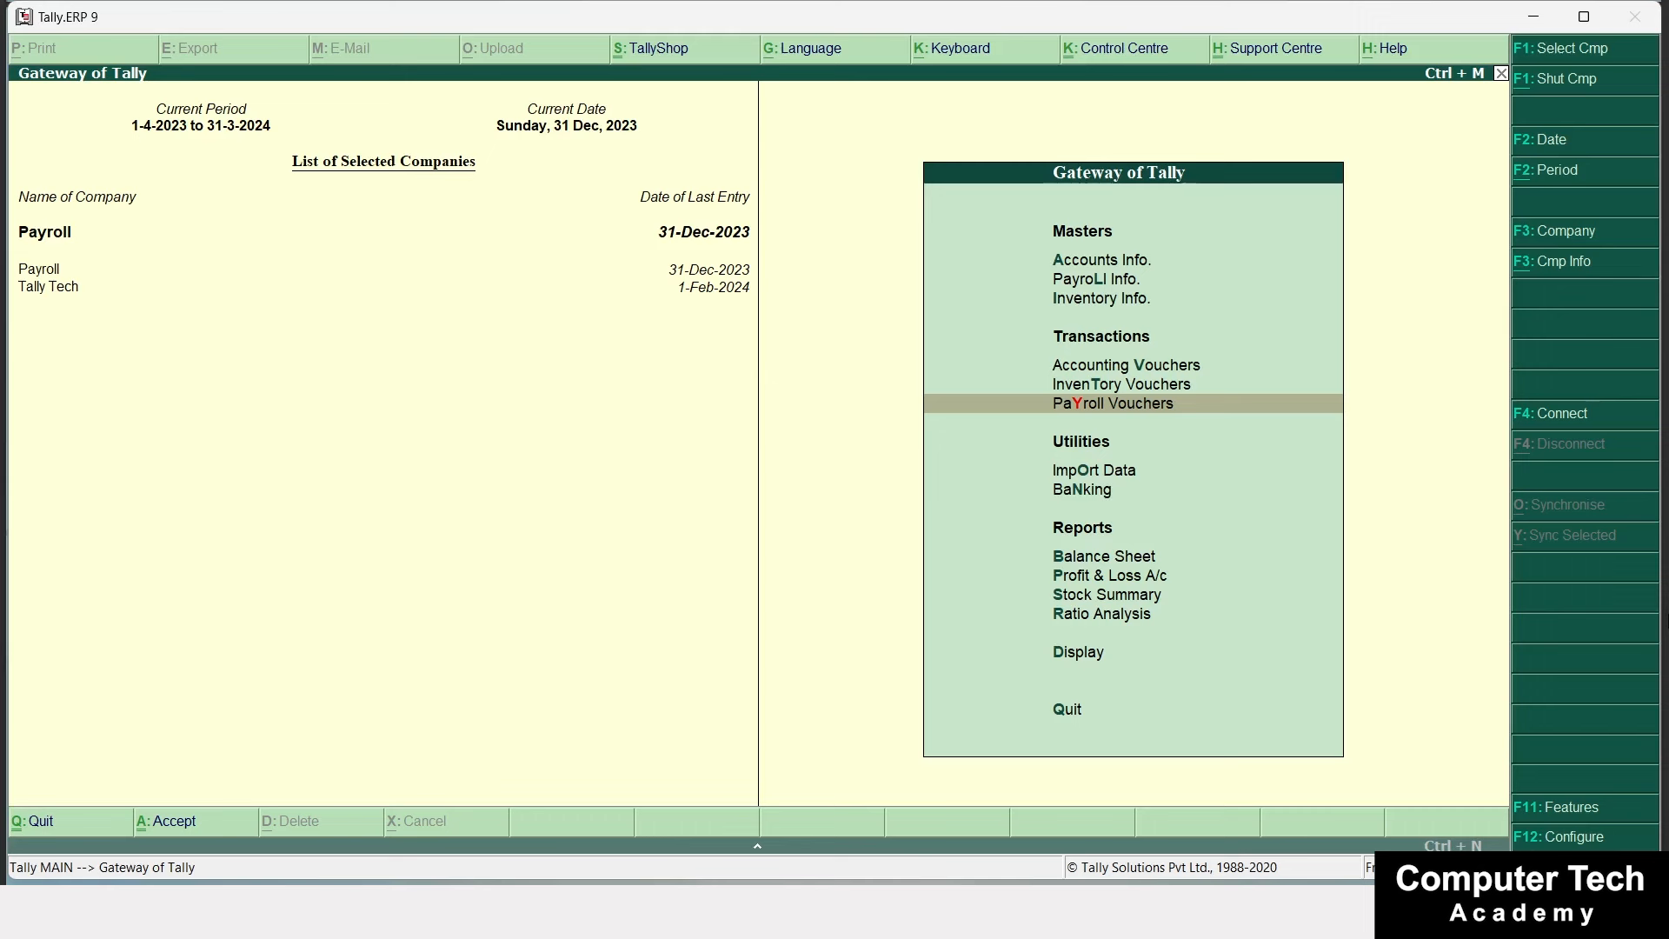
pyautogui.press('Down')
pyautogui.press('Down')
pyautogui.press('Down')
pyautogui.press('Down')
pyautogui.press('Down')
pyautogui.press('Down')
pyautogui.press('Down')
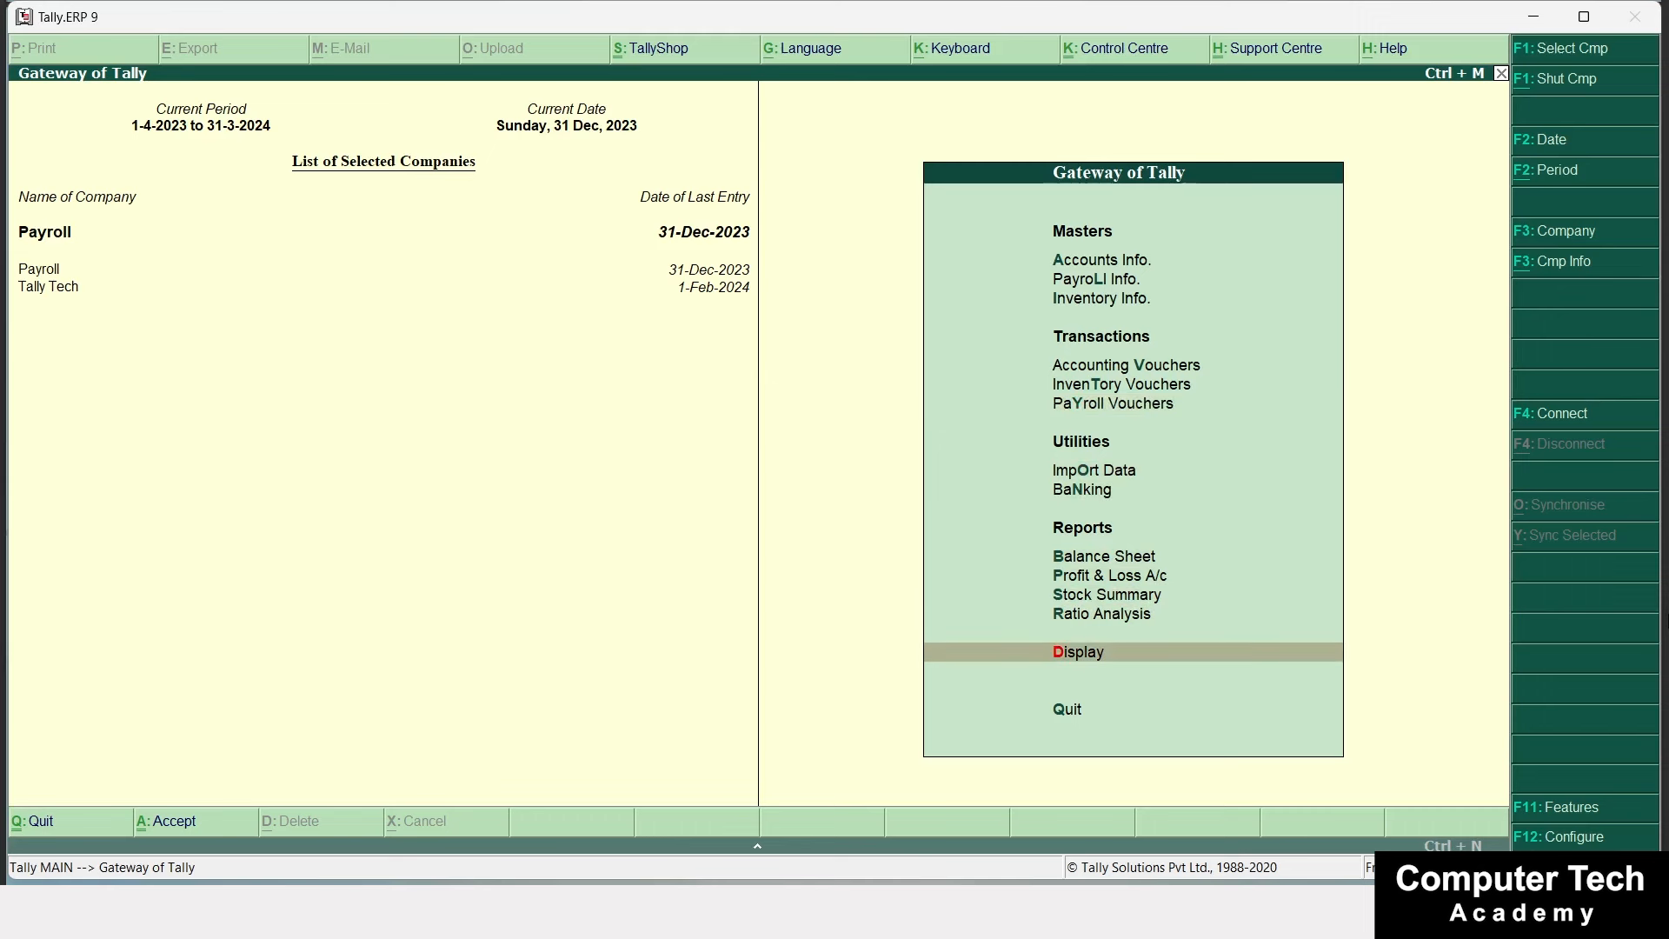
pyautogui.press('Return')
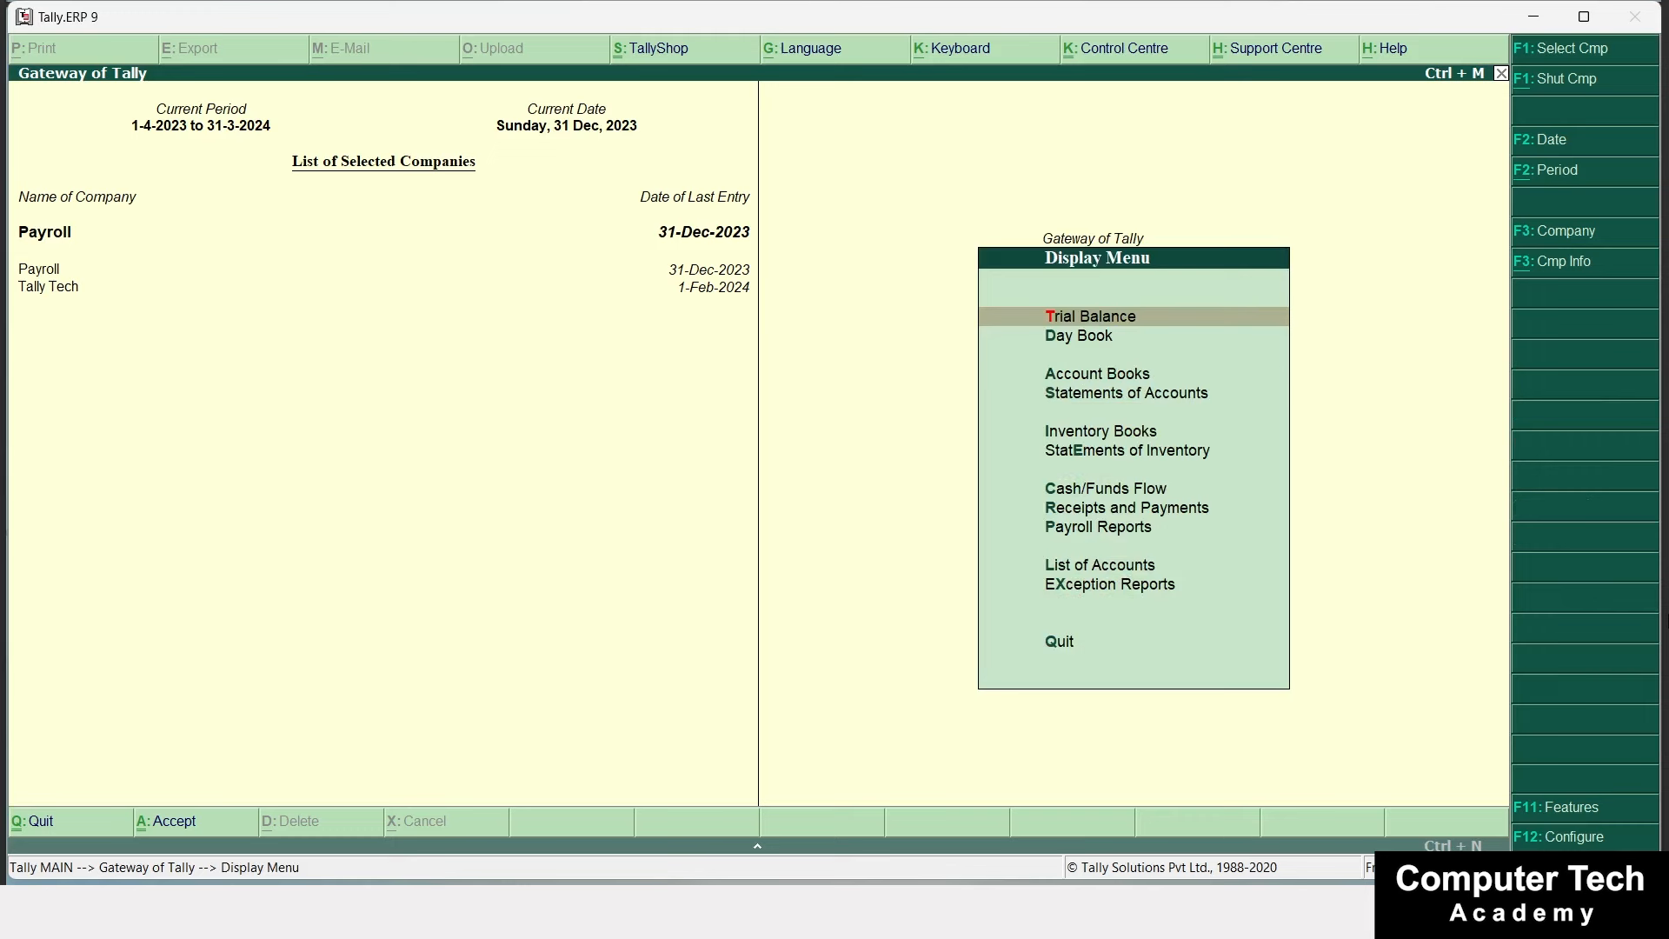
pyautogui.press('Down')
pyautogui.press('Down')
pyautogui.press('Down')
pyautogui.press('Down')
pyautogui.press('Down')
pyautogui.press('Down')
pyautogui.press('Down')
pyautogui.press('Down')
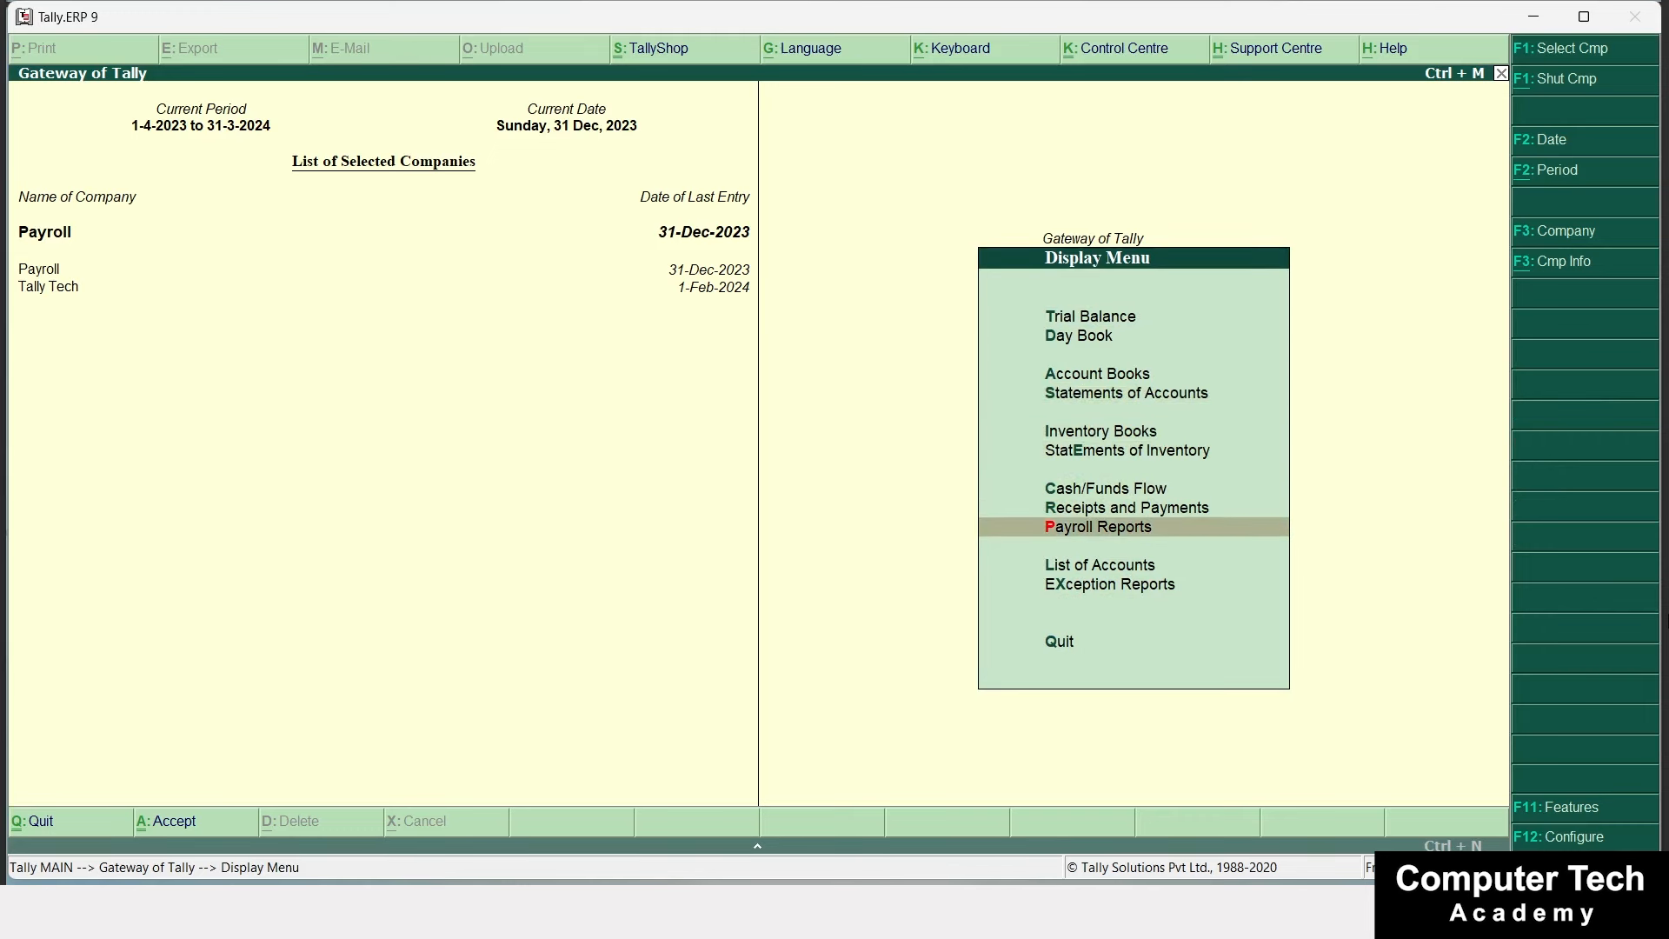
pyautogui.press('Return')
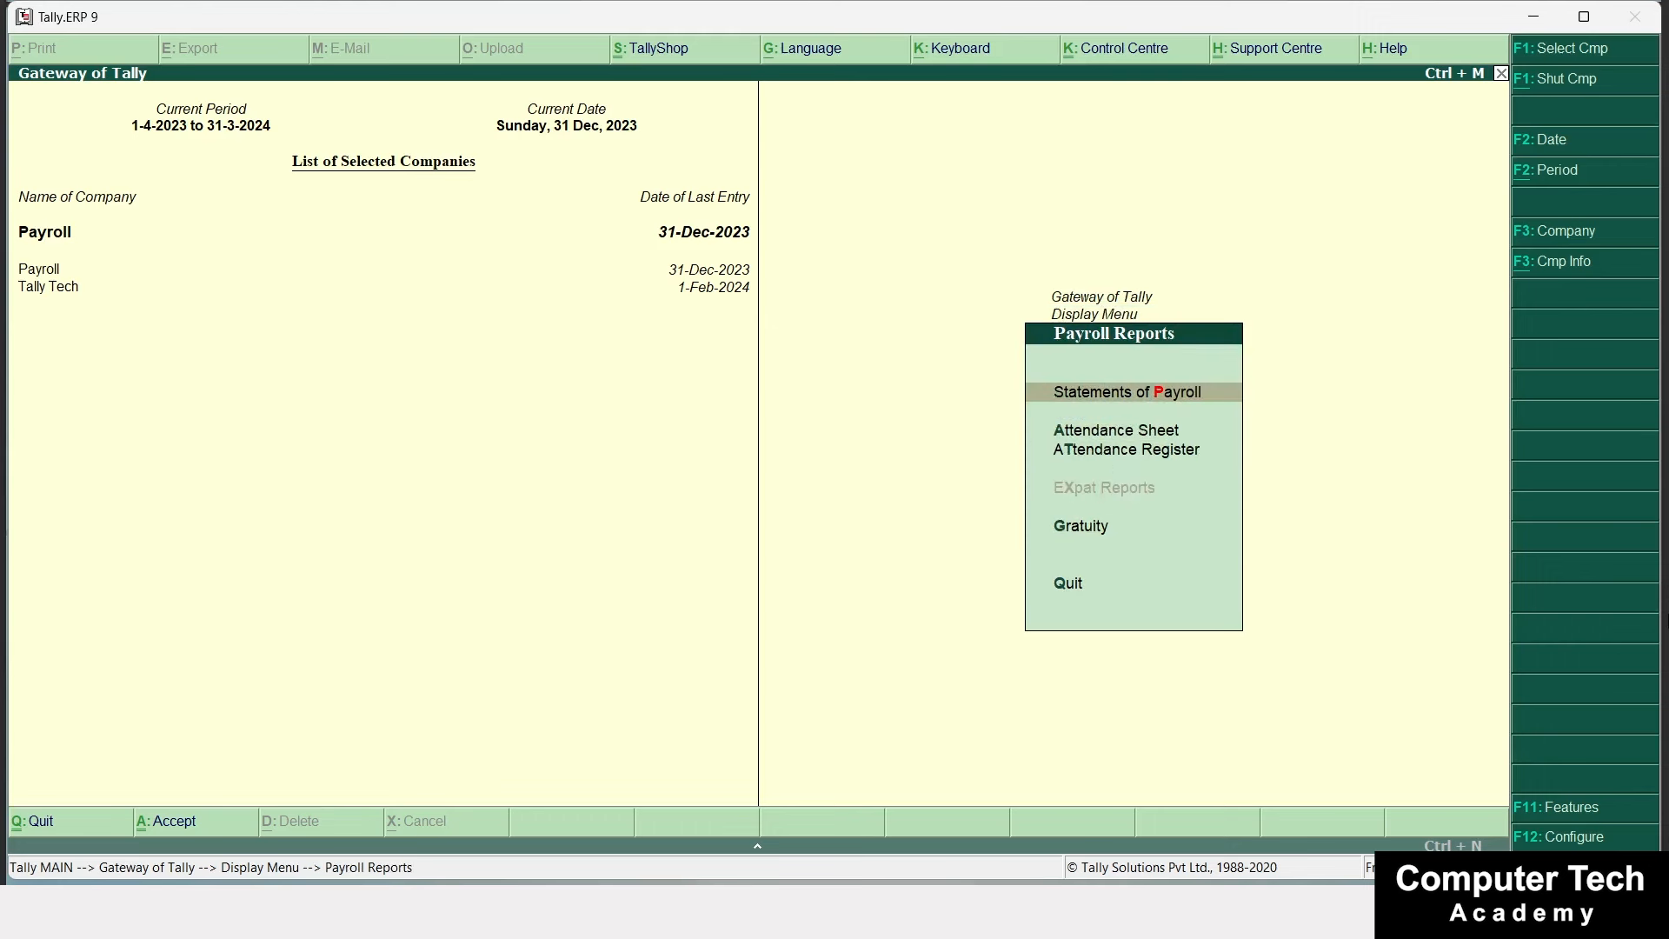
pyautogui.press('Return')
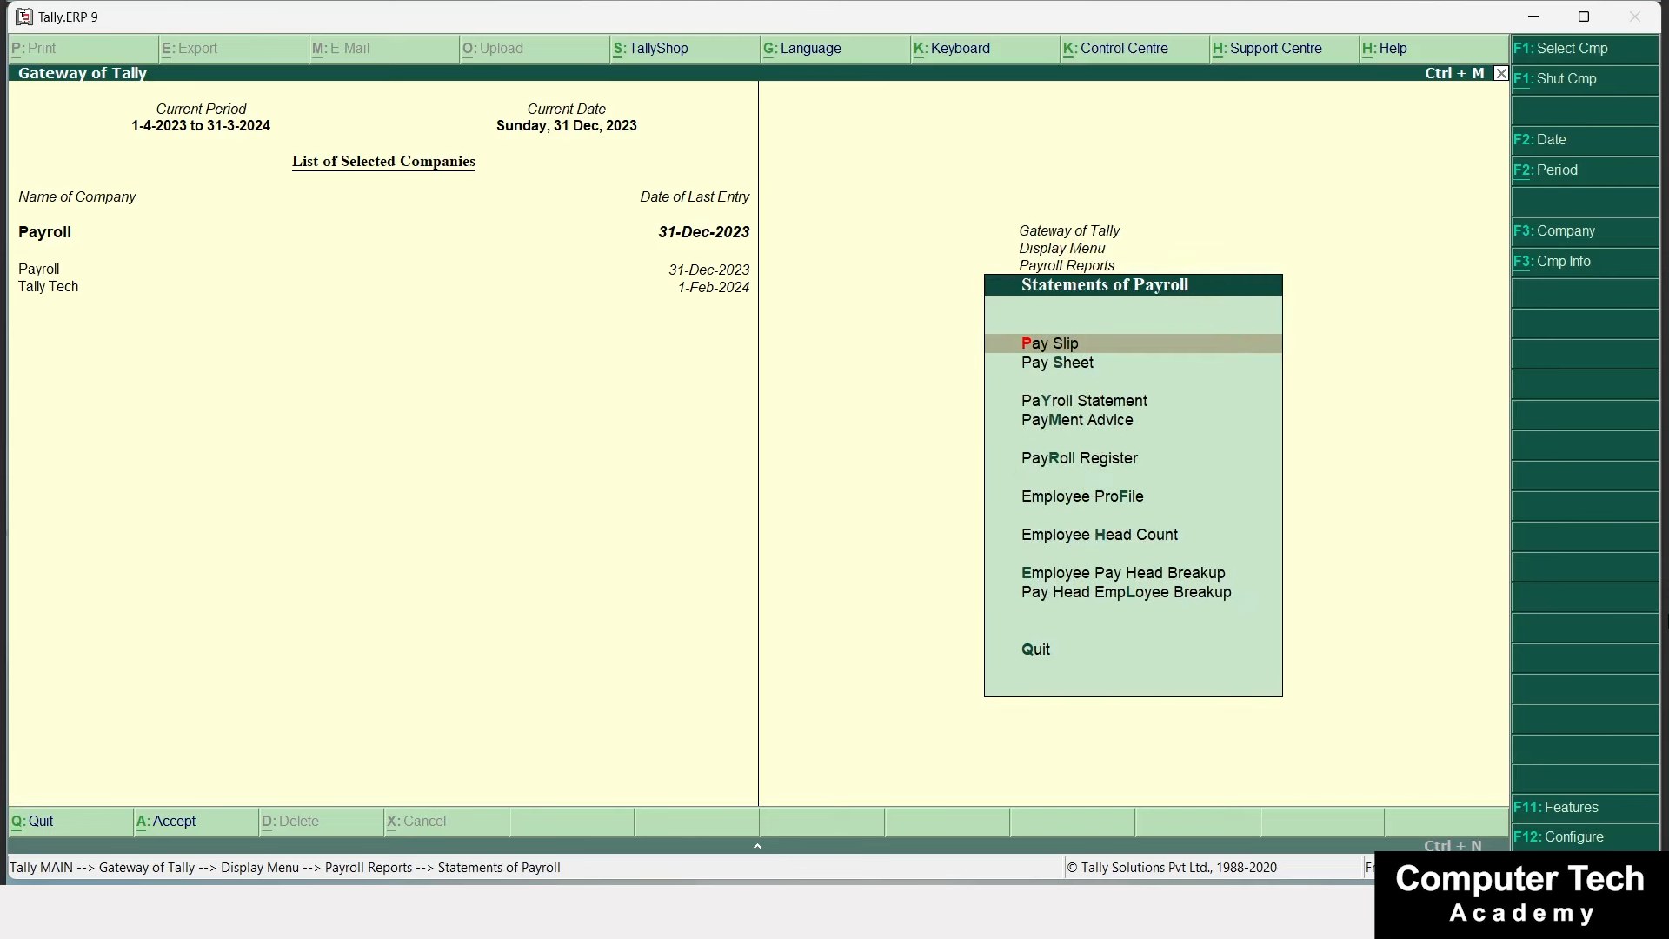
pyautogui.press('Return')
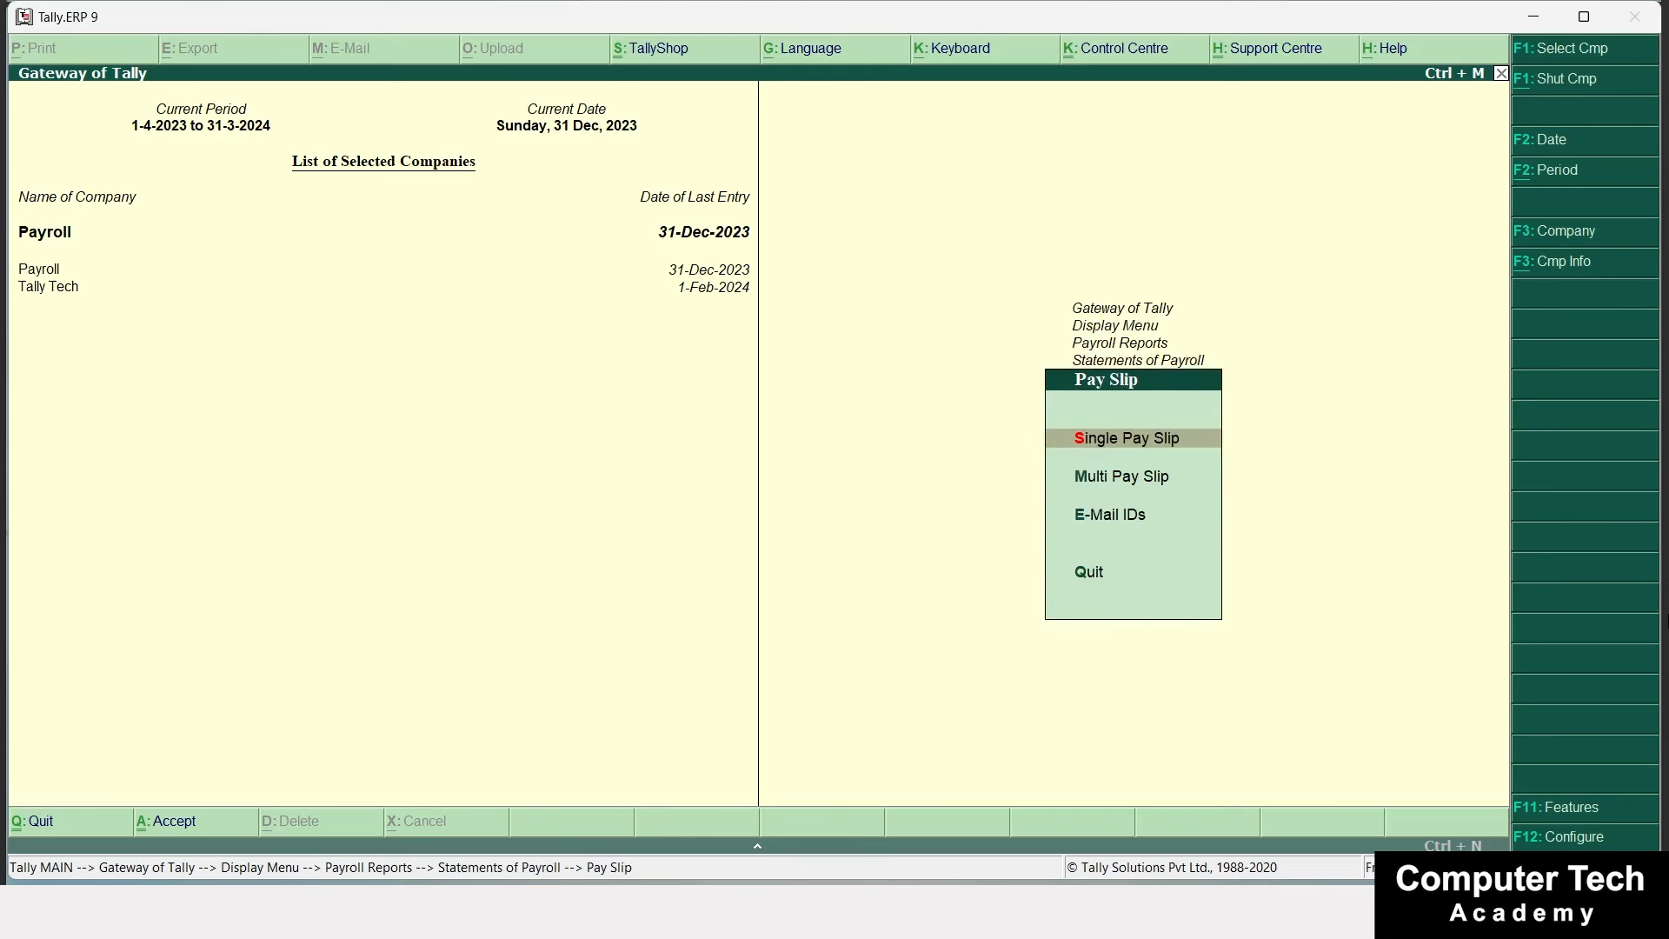
pyautogui.press('Return')
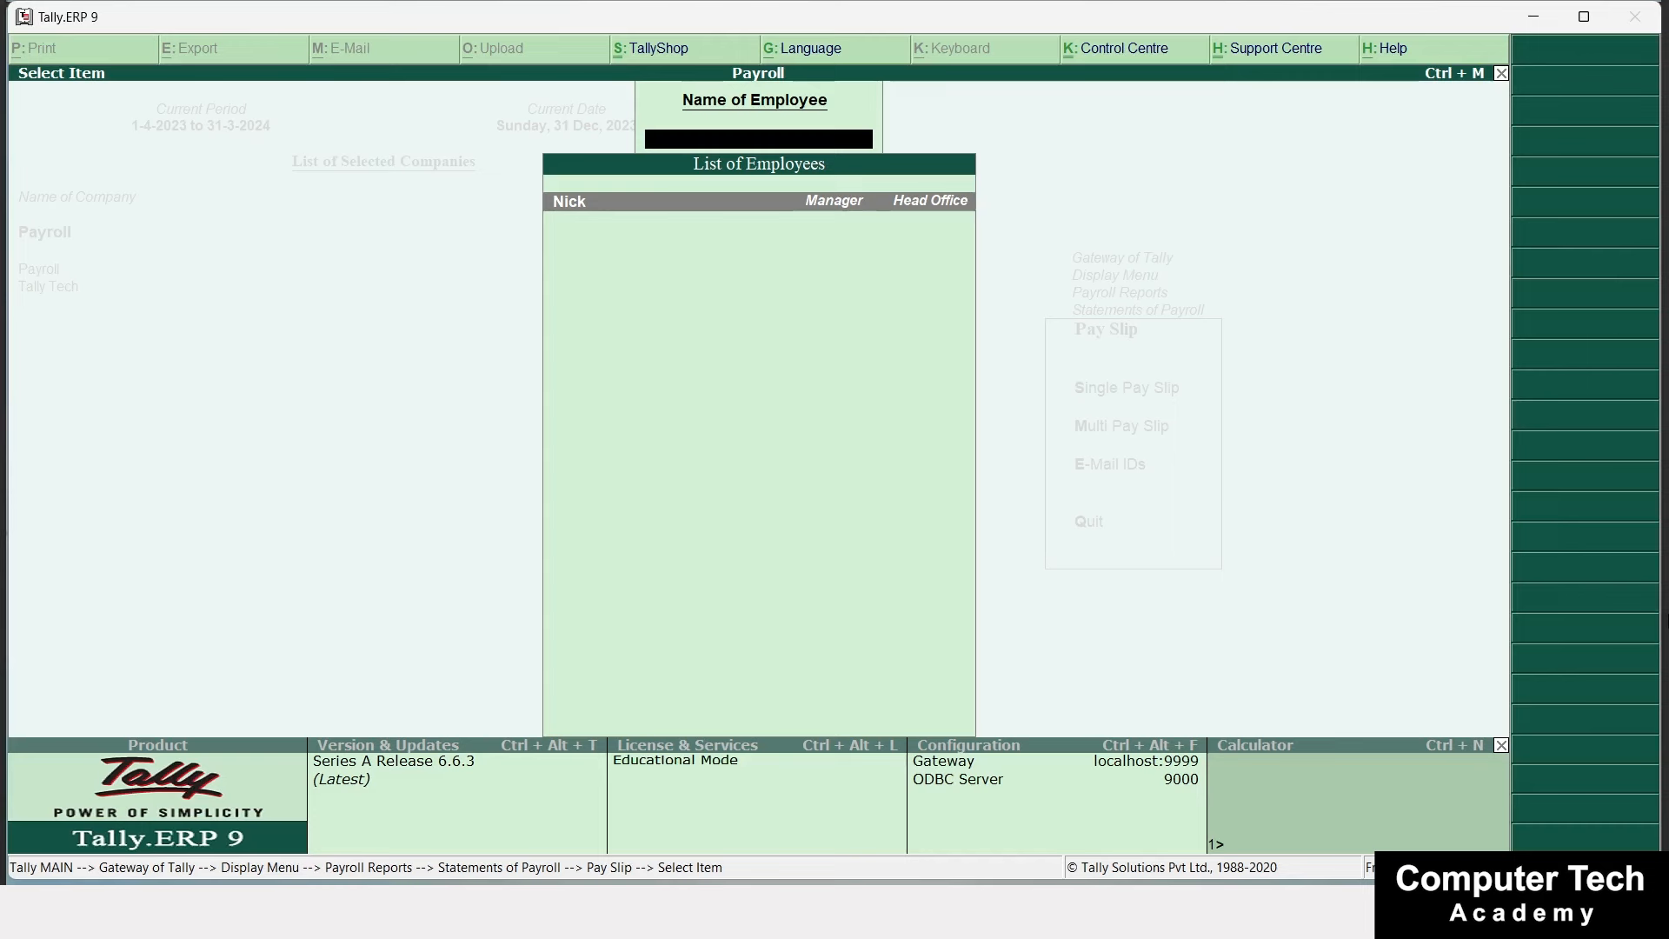
# Display the selected employee's December-2023 pay slip: earnings 54,050.00, deductions 6,611.00, net 47,439.00.
pyautogui.press('Return')
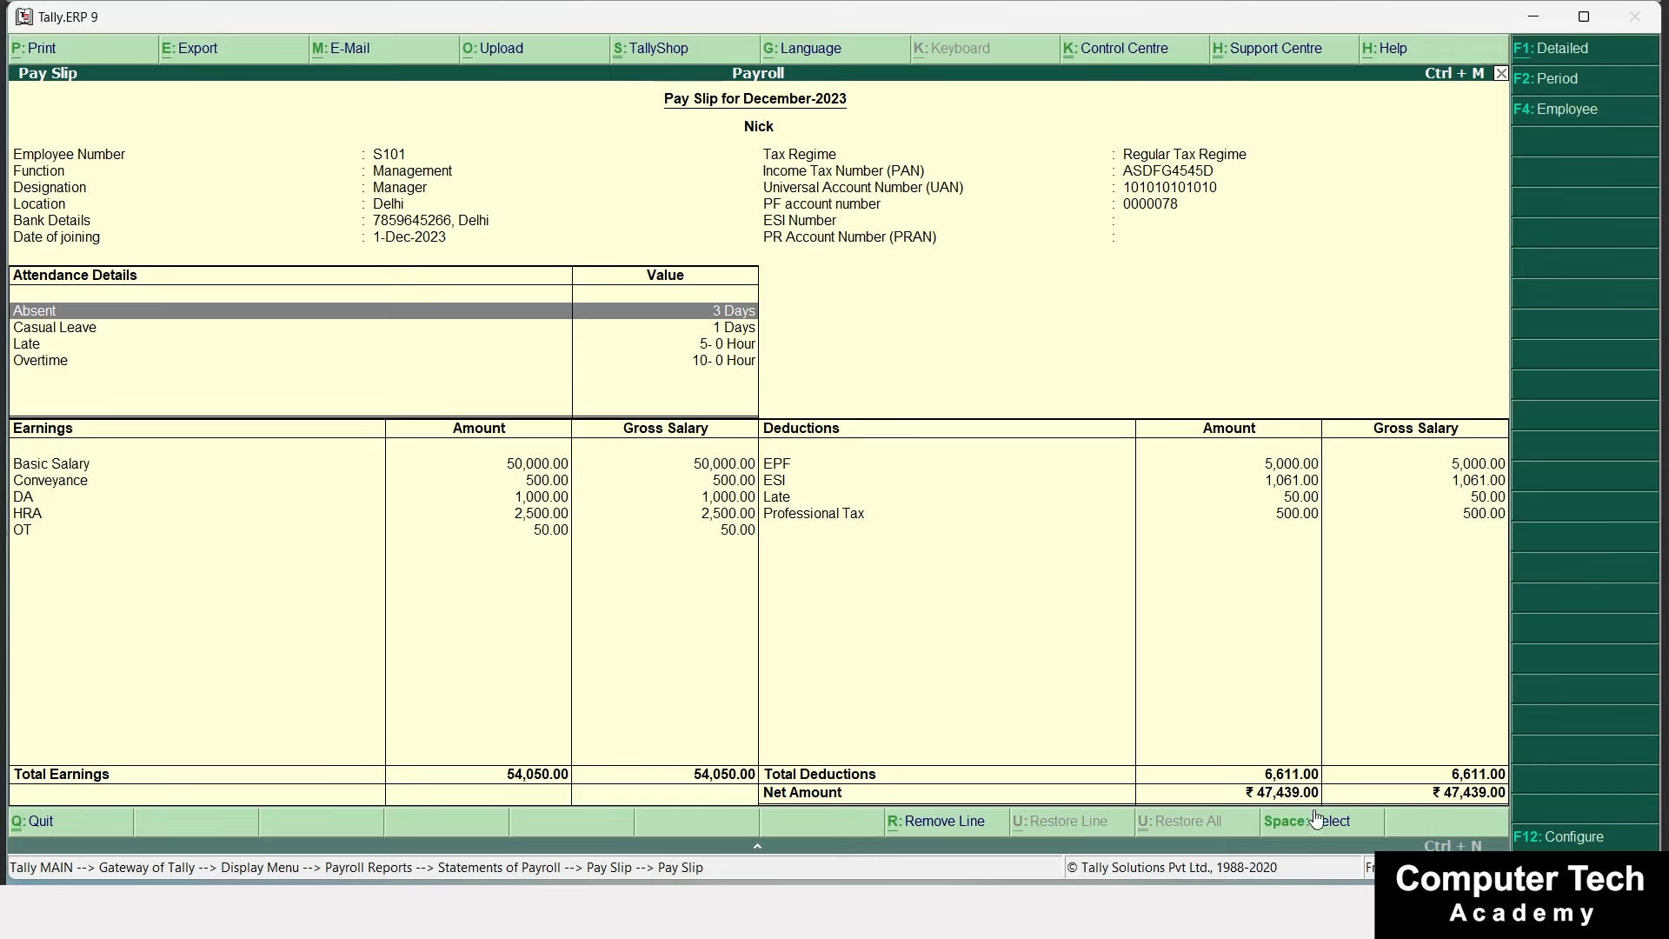
# Print-preview the pay slip zoomed to full width, then go back to the Payroll slides' Step 1 page.
pyautogui.hotkey('alt', 'p')
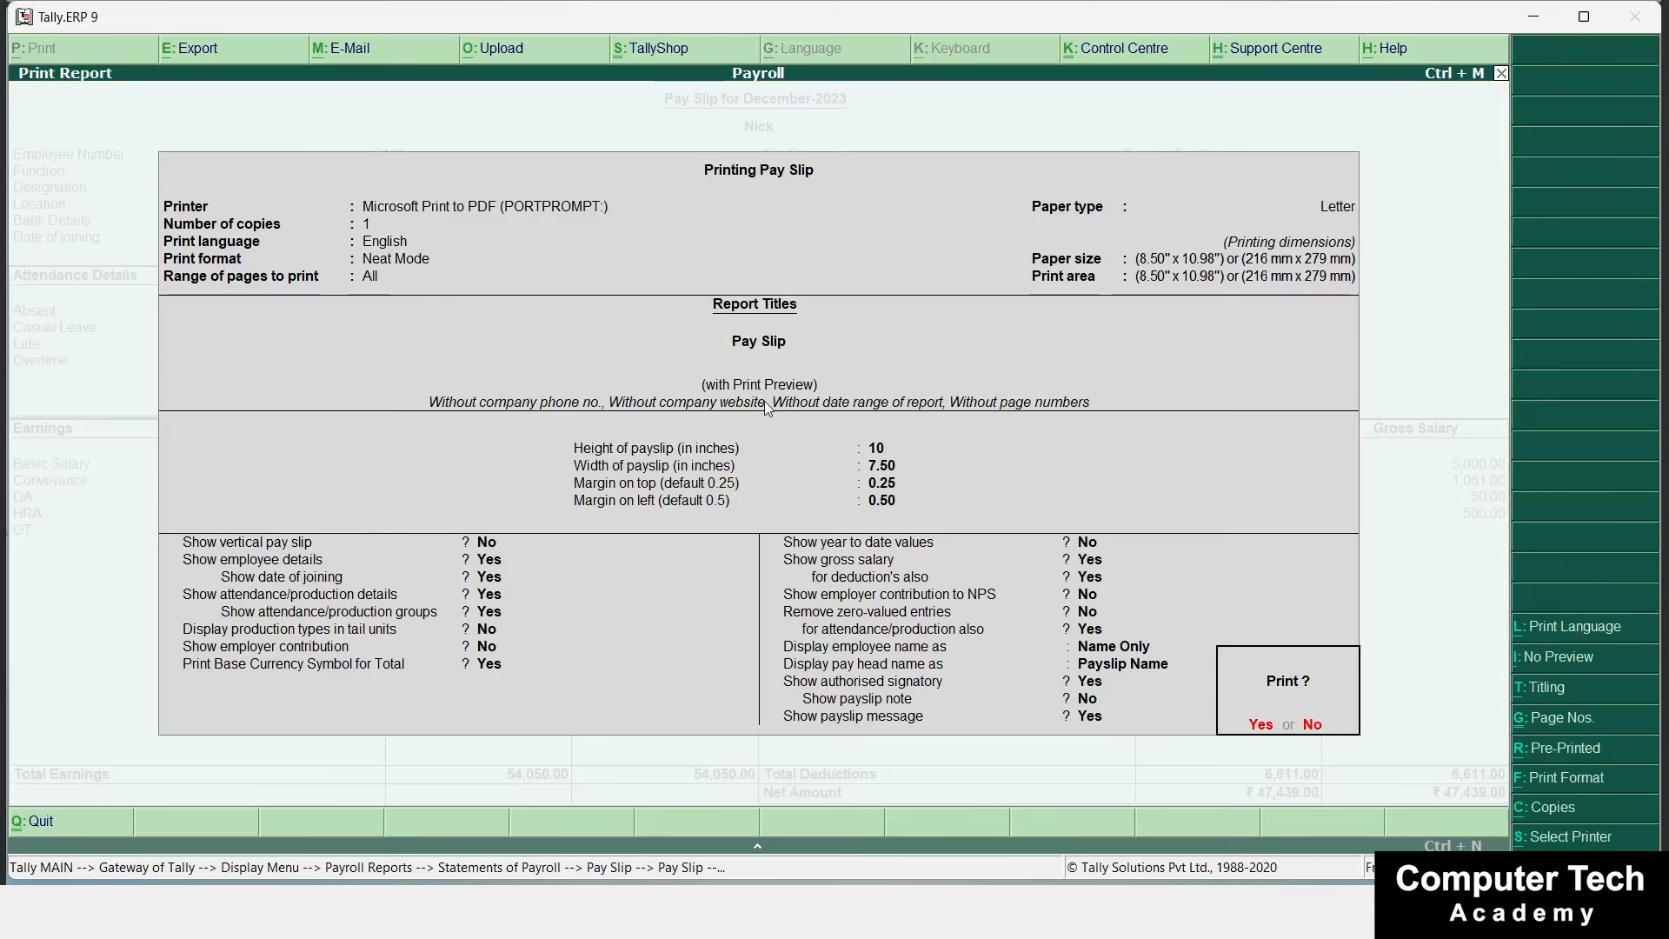
pyautogui.hotkey('alt', 'i')
pyautogui.press('Return')
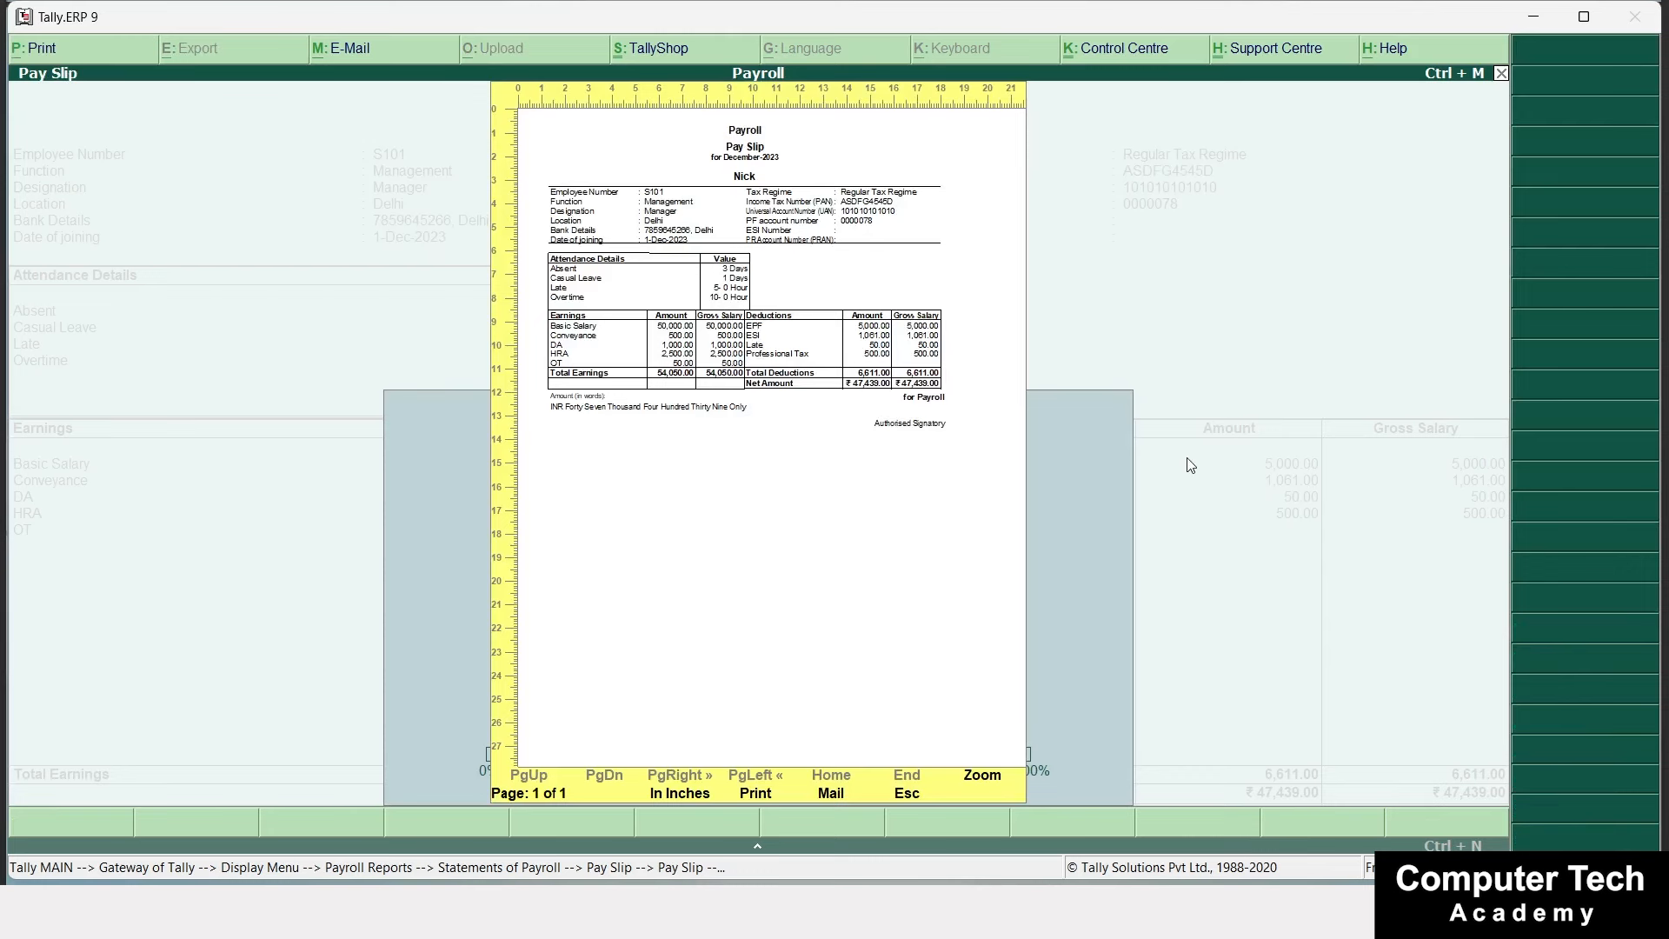
pyautogui.hotkey('alt', 'z')
pyautogui.moveTo(1500, 303); pyautogui.dragTo(1539, 222)
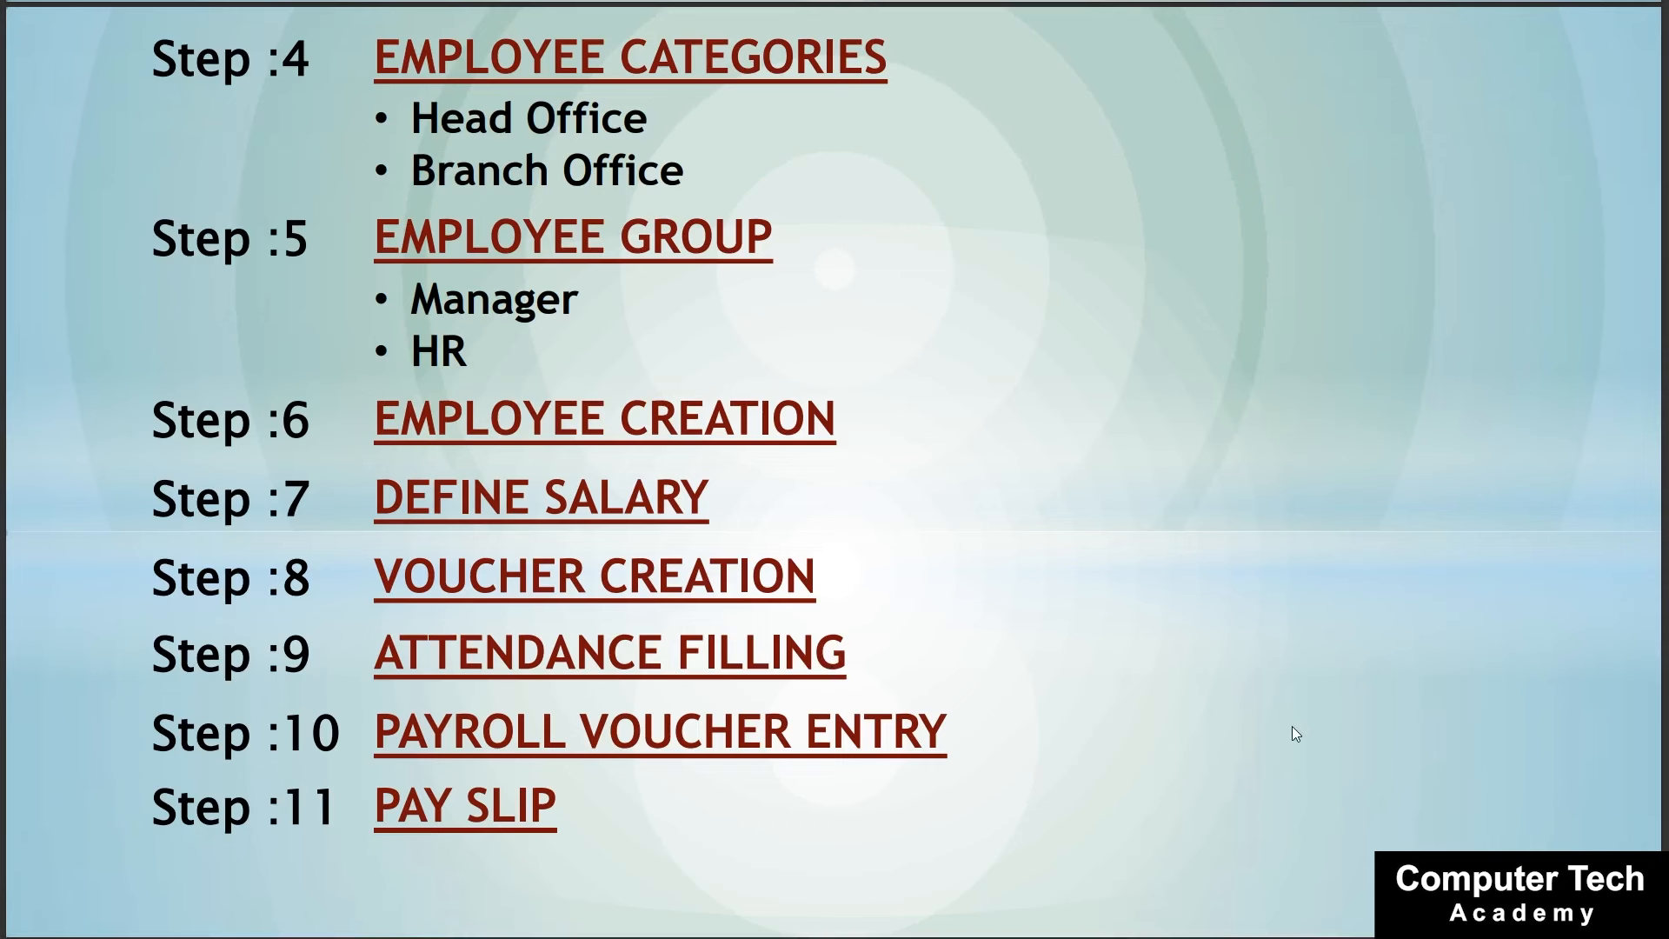
pyautogui.press('pageup')
pyautogui.press('pageup')
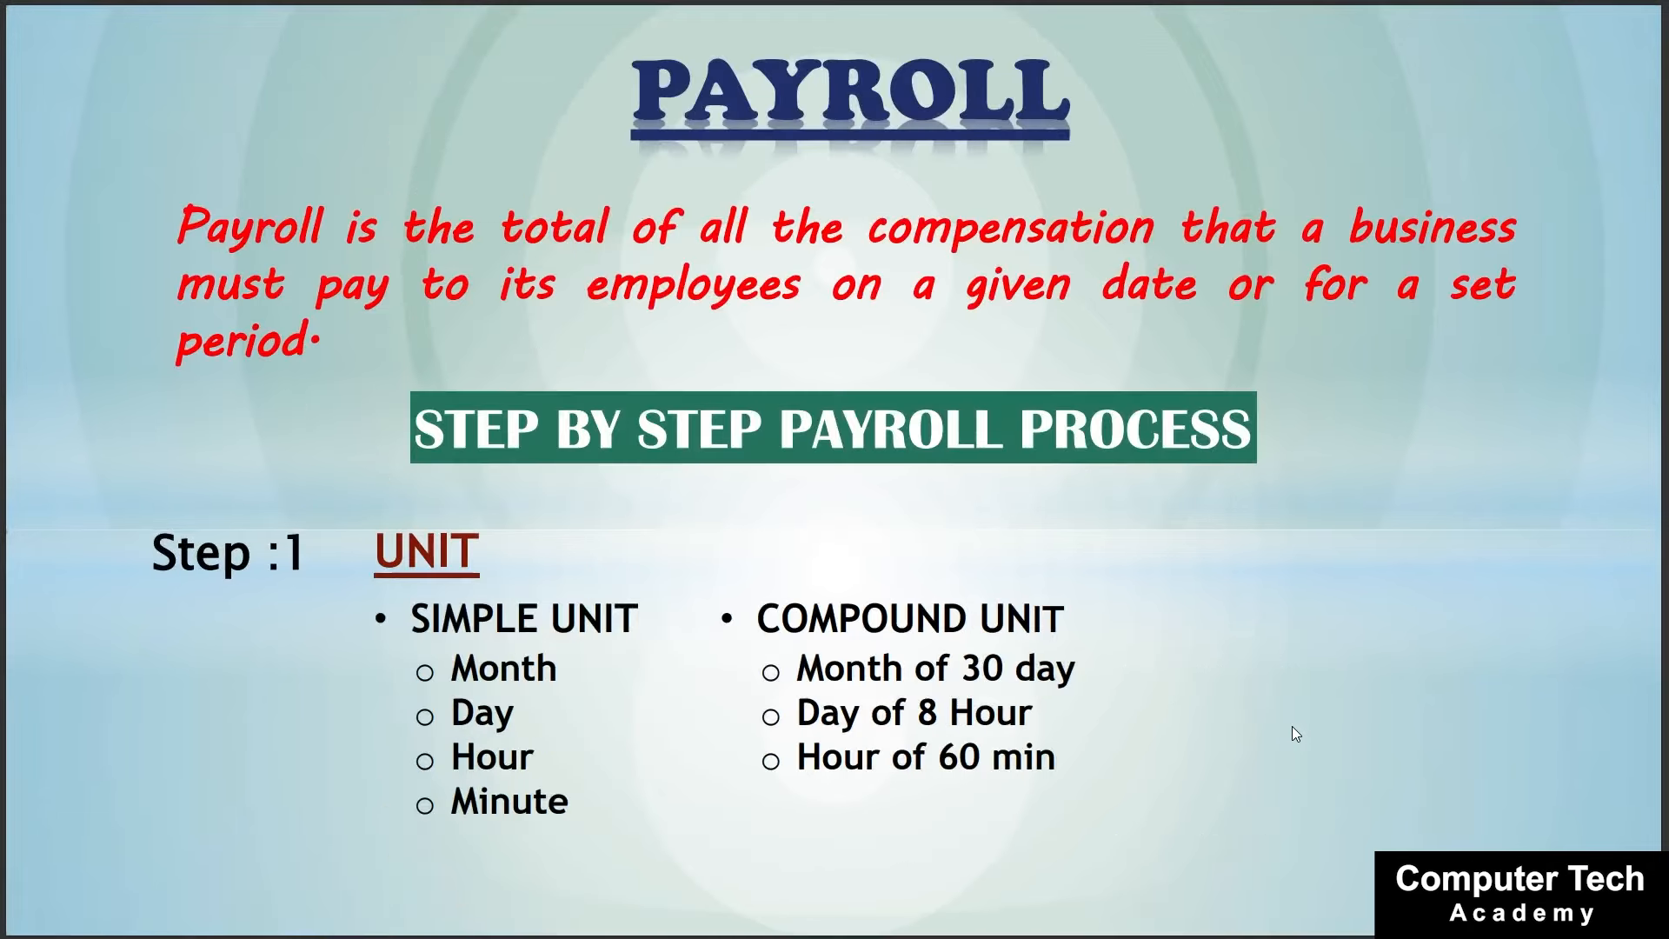